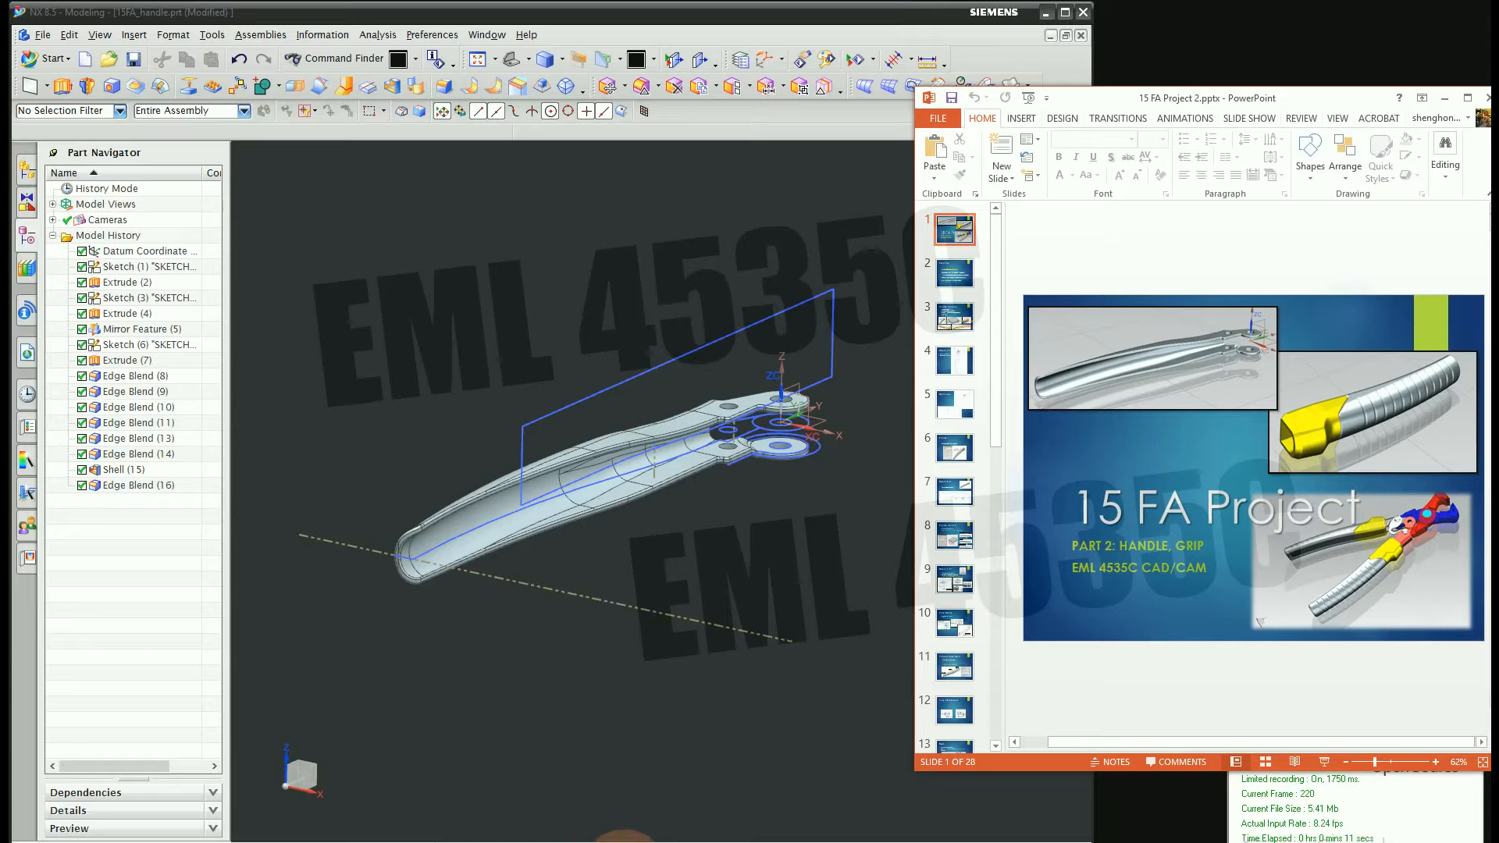
# Inspect the finished handle model and highlight its Extrude (2) and Extrude (4) features
pyautogui.click(623, 834)
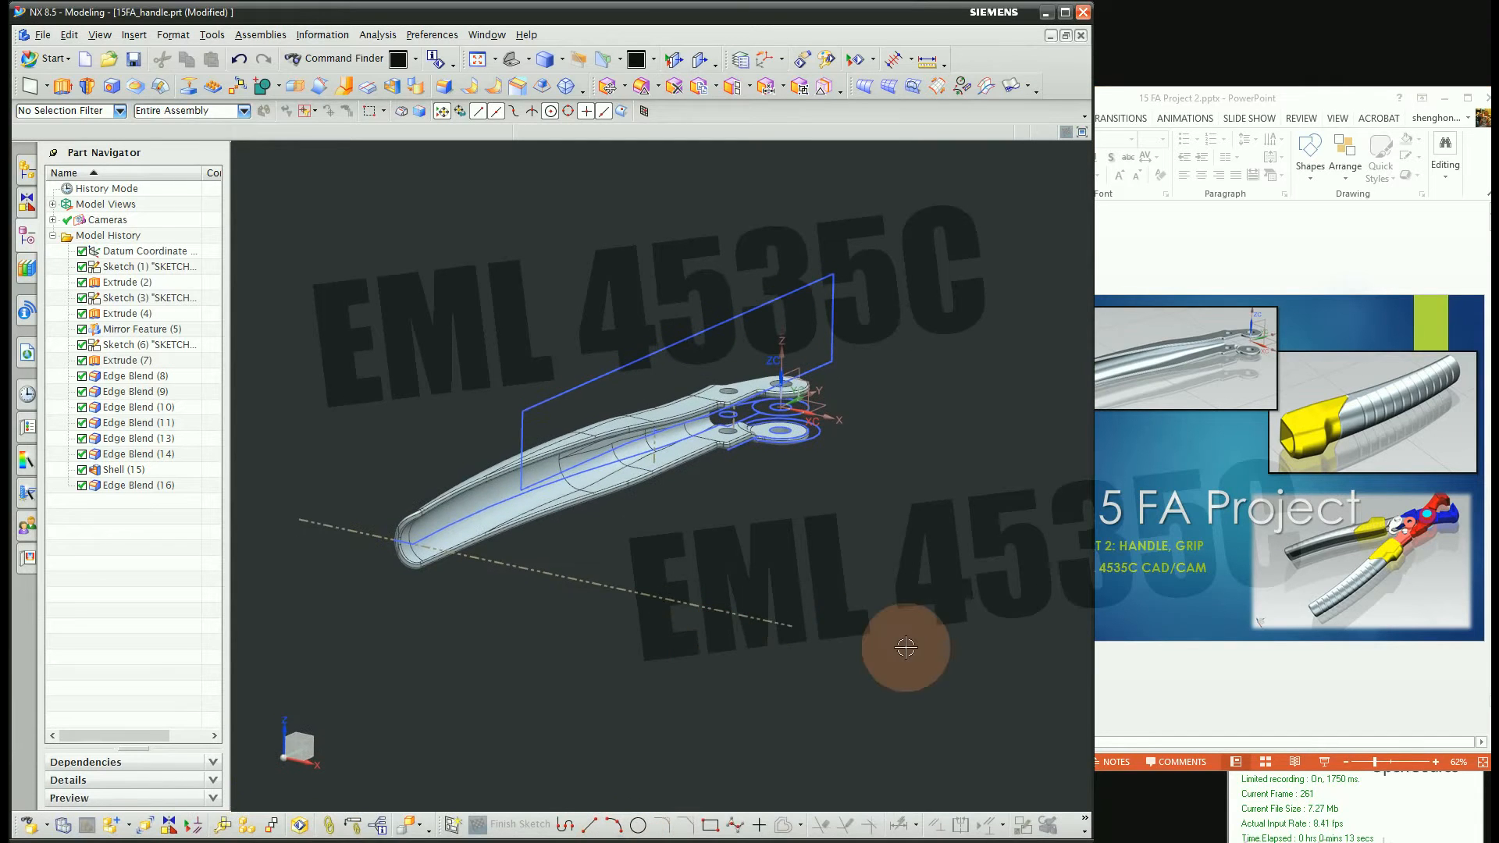
pyautogui.moveTo(789, 495); pyautogui.dragTo(794, 525, button='middle')
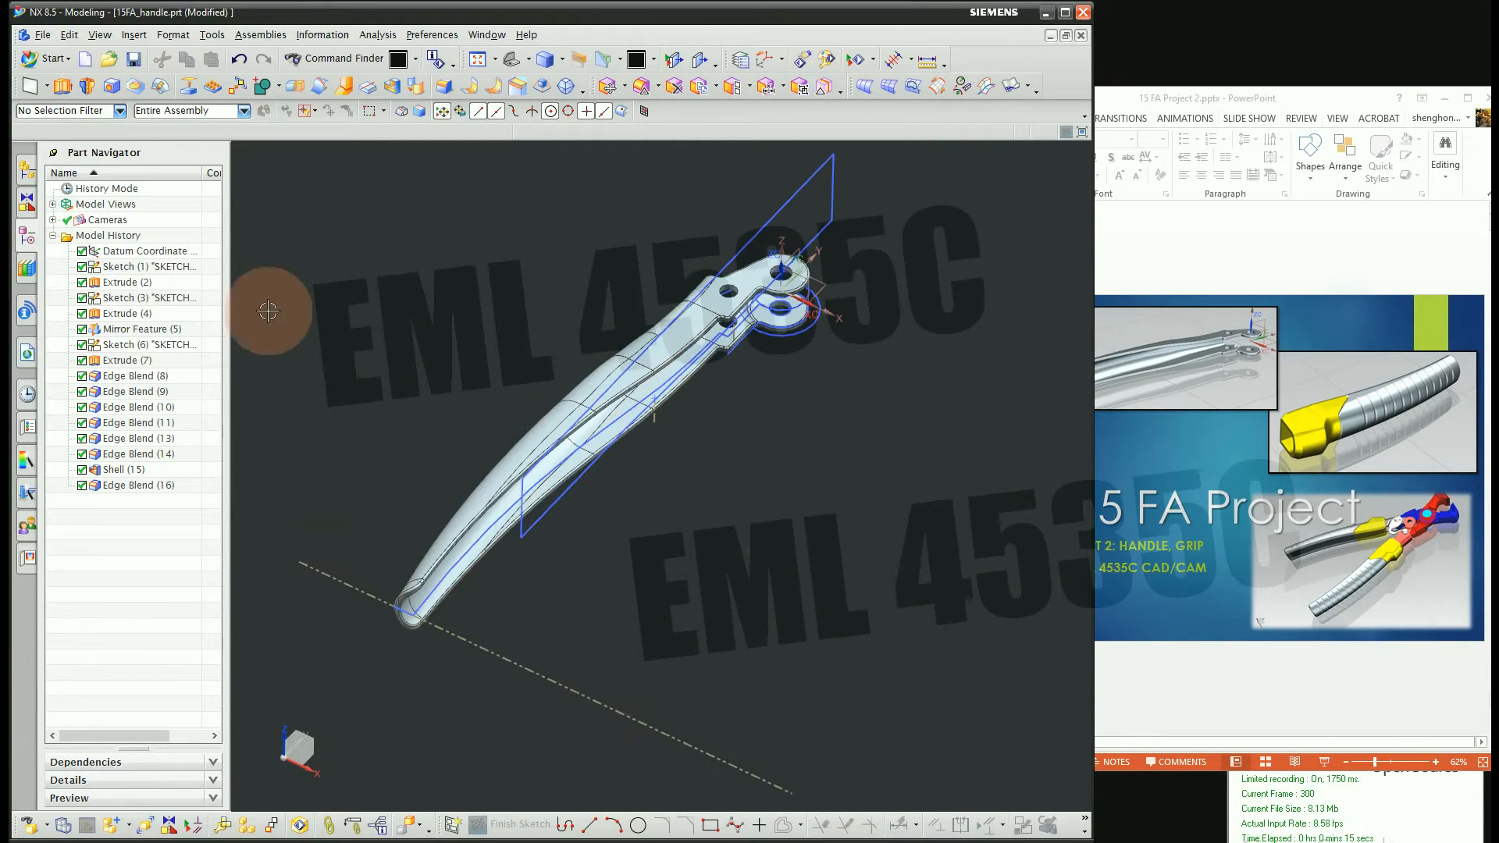
pyautogui.click(124, 285)
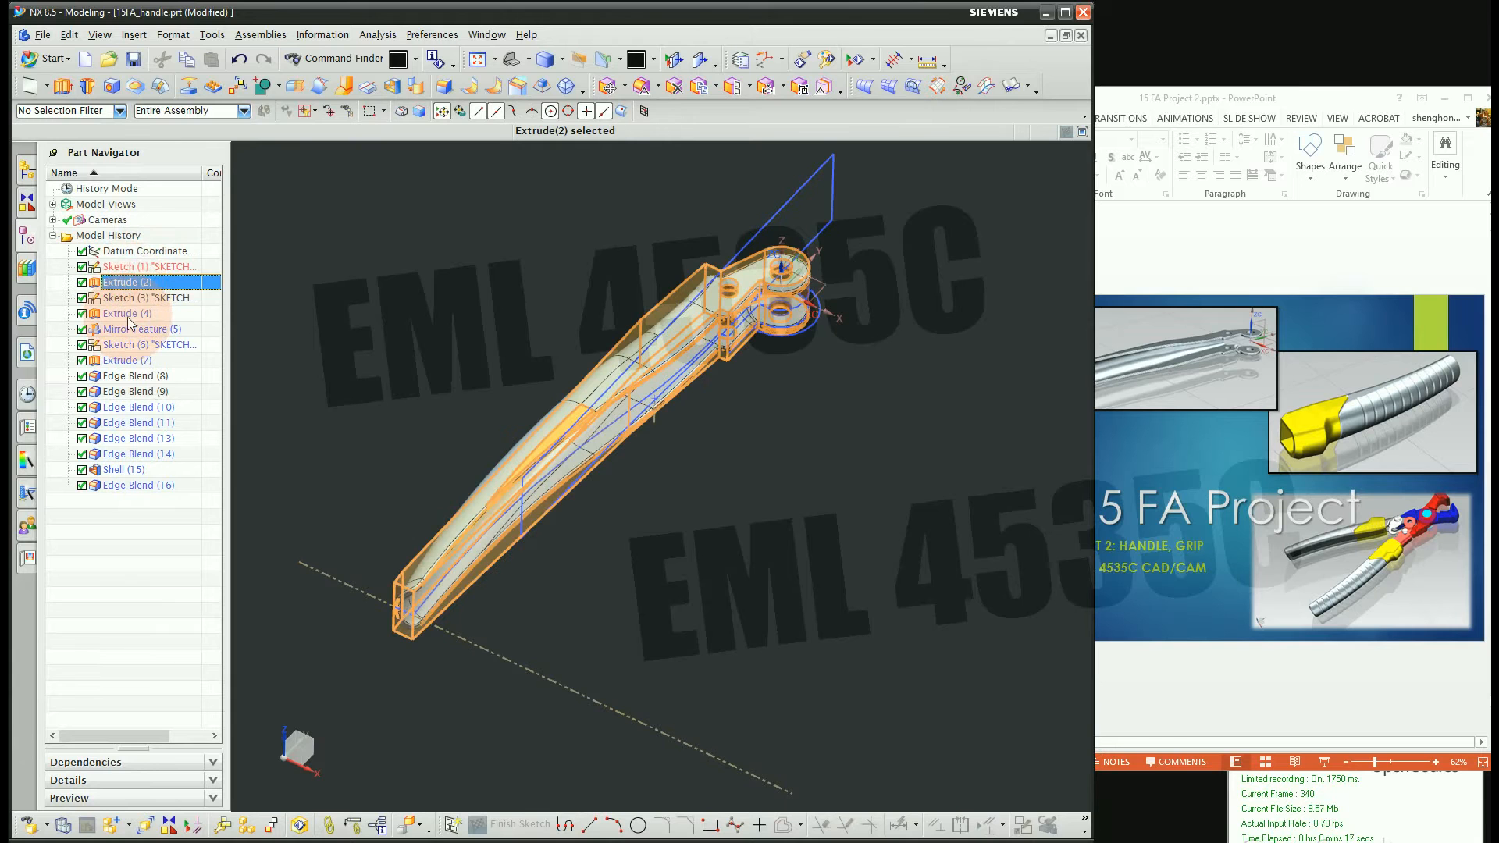
pyautogui.click(128, 317)
pyautogui.moveTo(425, 343); pyautogui.dragTo(943, 609, button='middle')
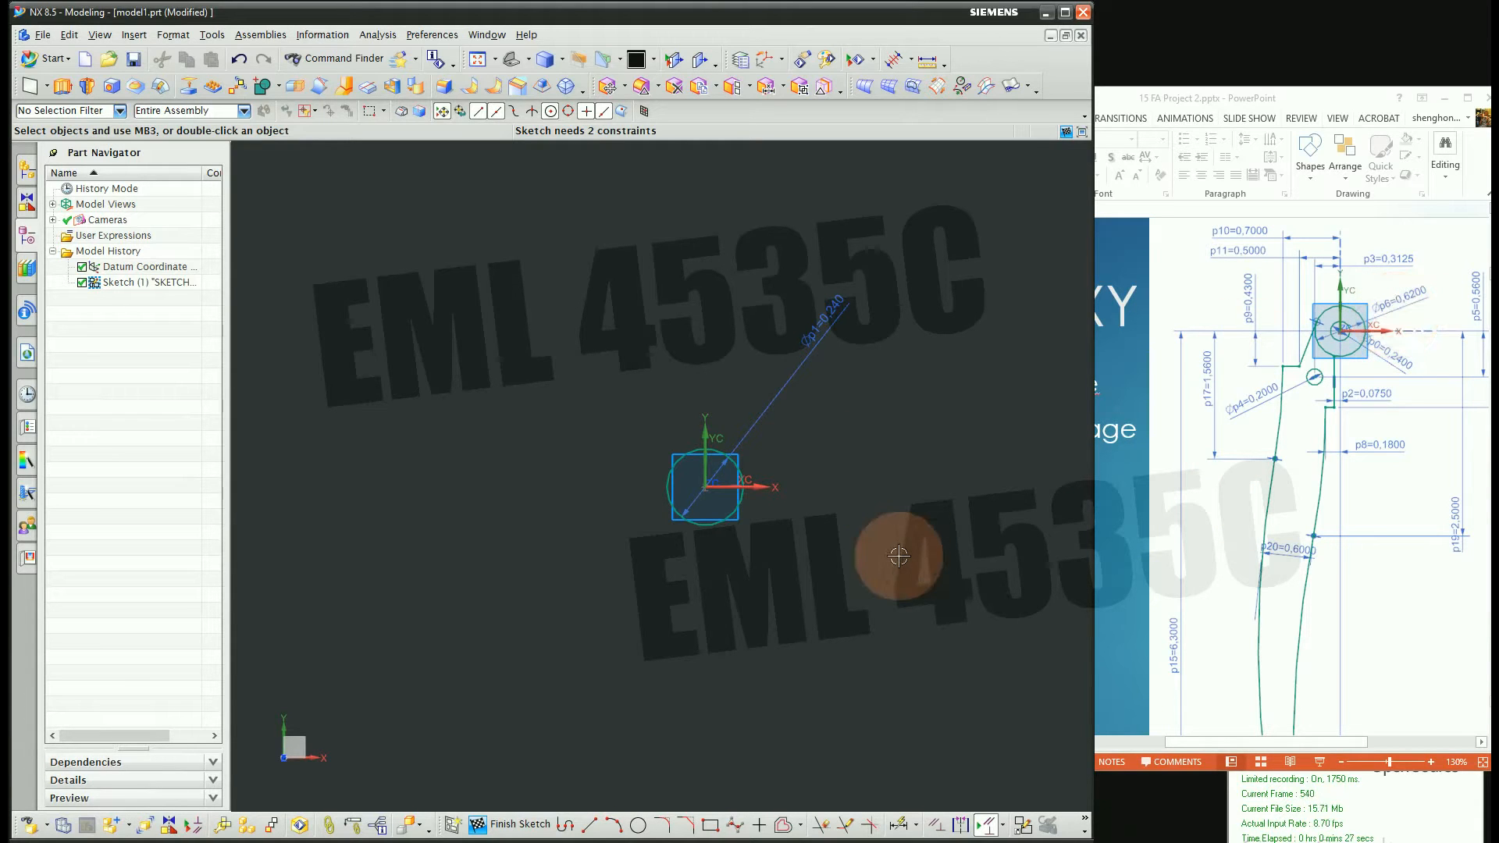
# Draw a 0.62 in diameter circle centred on the sketch origin, concentric with the existing small circle
pyautogui.click(639, 825)
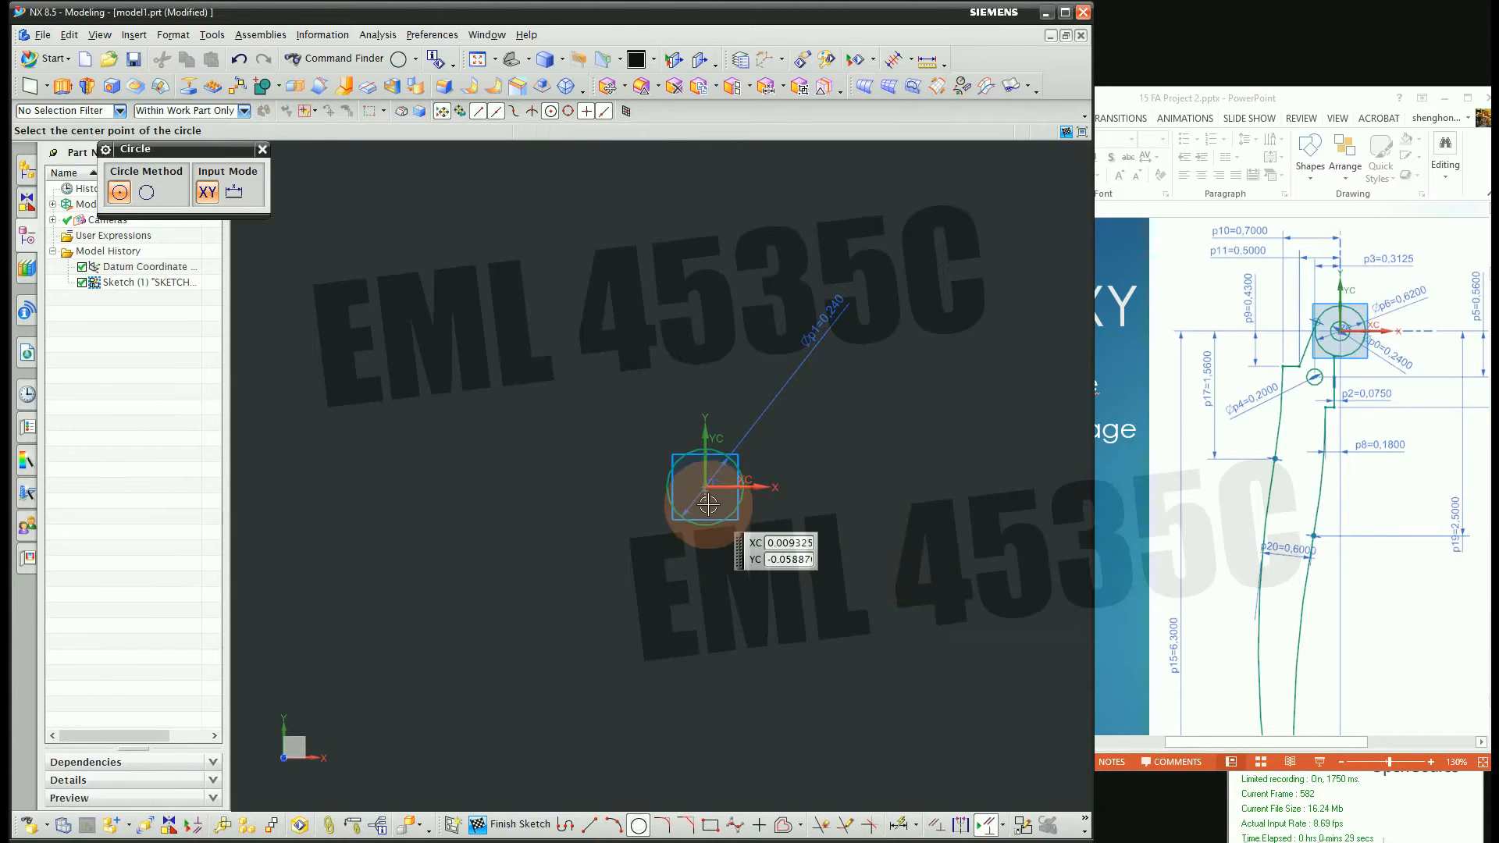
pyautogui.click(705, 486)
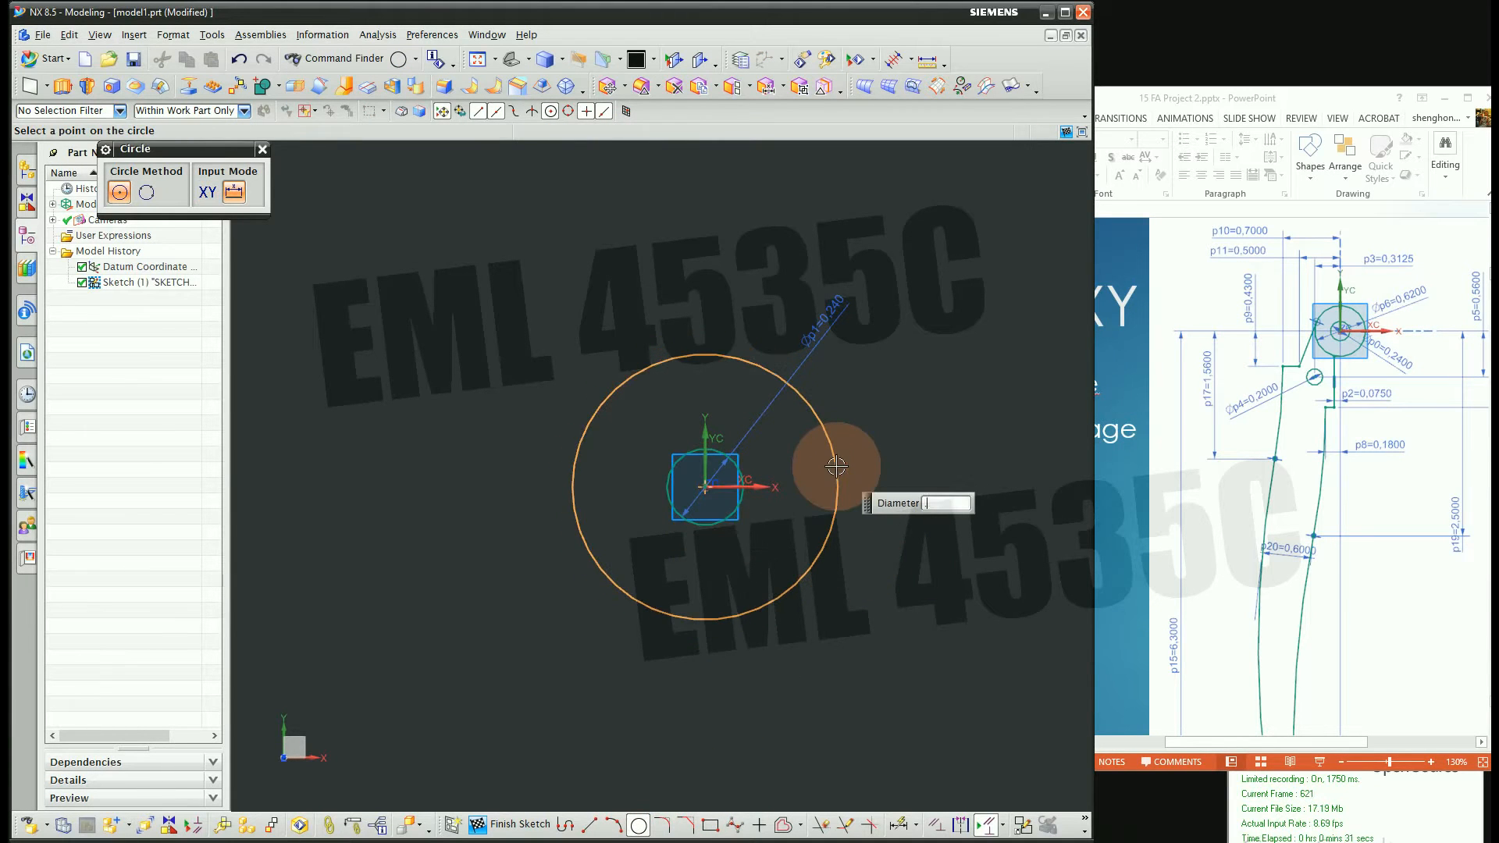
pyautogui.press('Return')
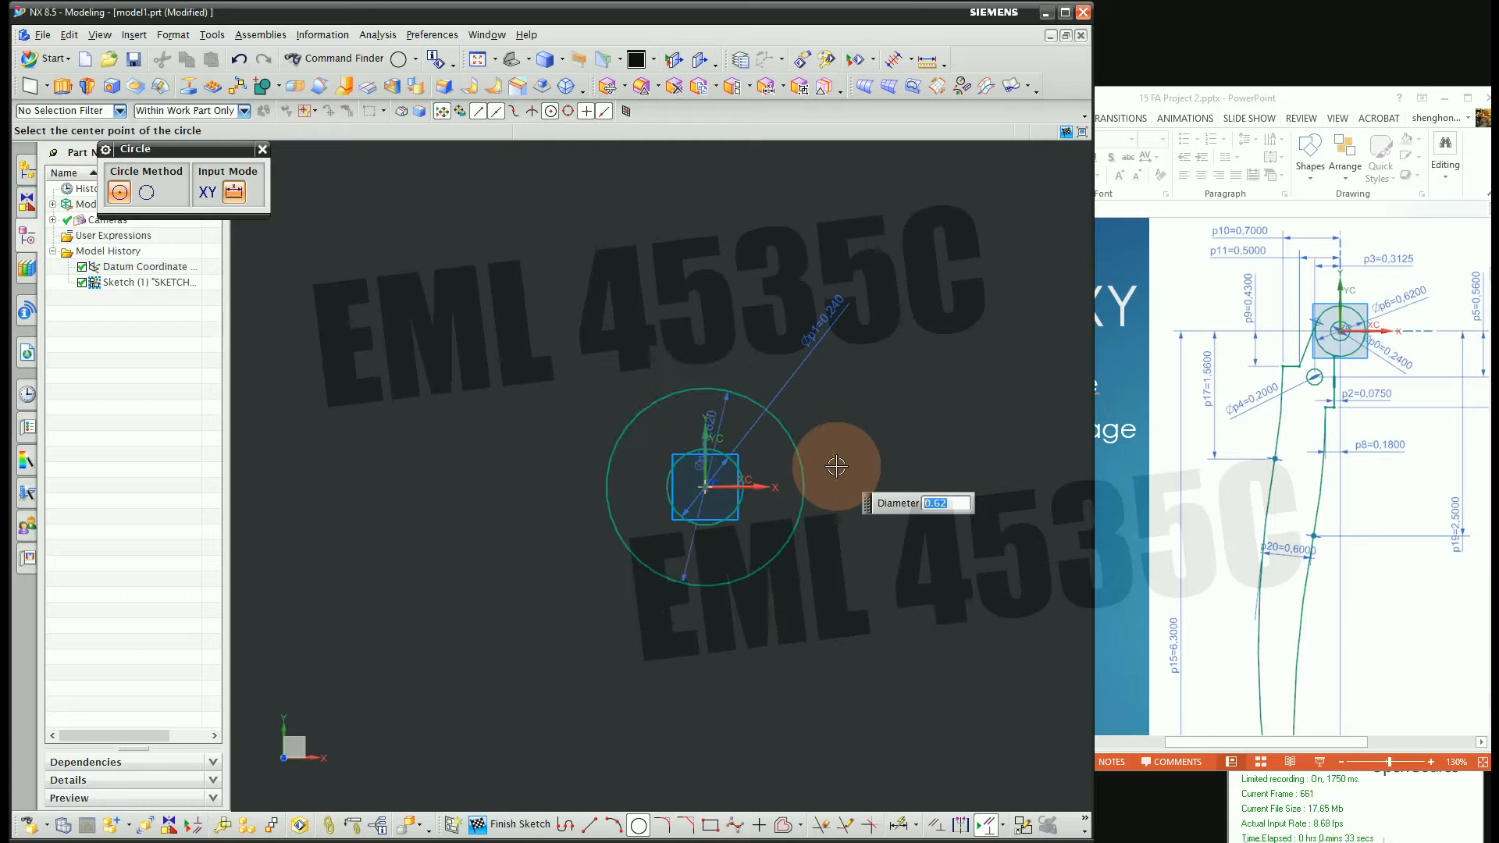
pyautogui.scroll(-5, 851, 313)
pyautogui.press('Escape')
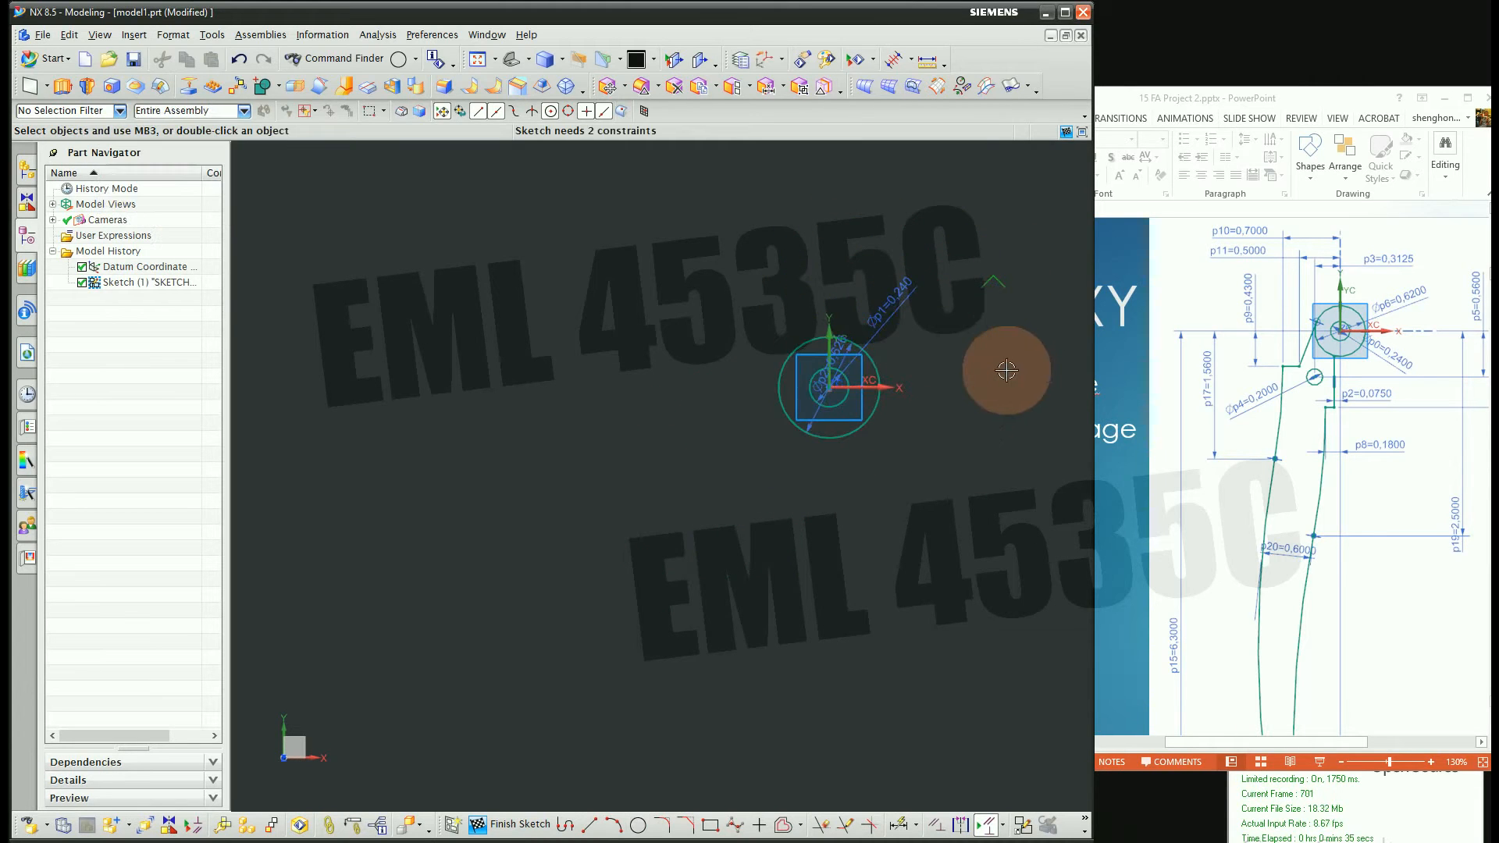
pyautogui.scroll(2, 972, 351)
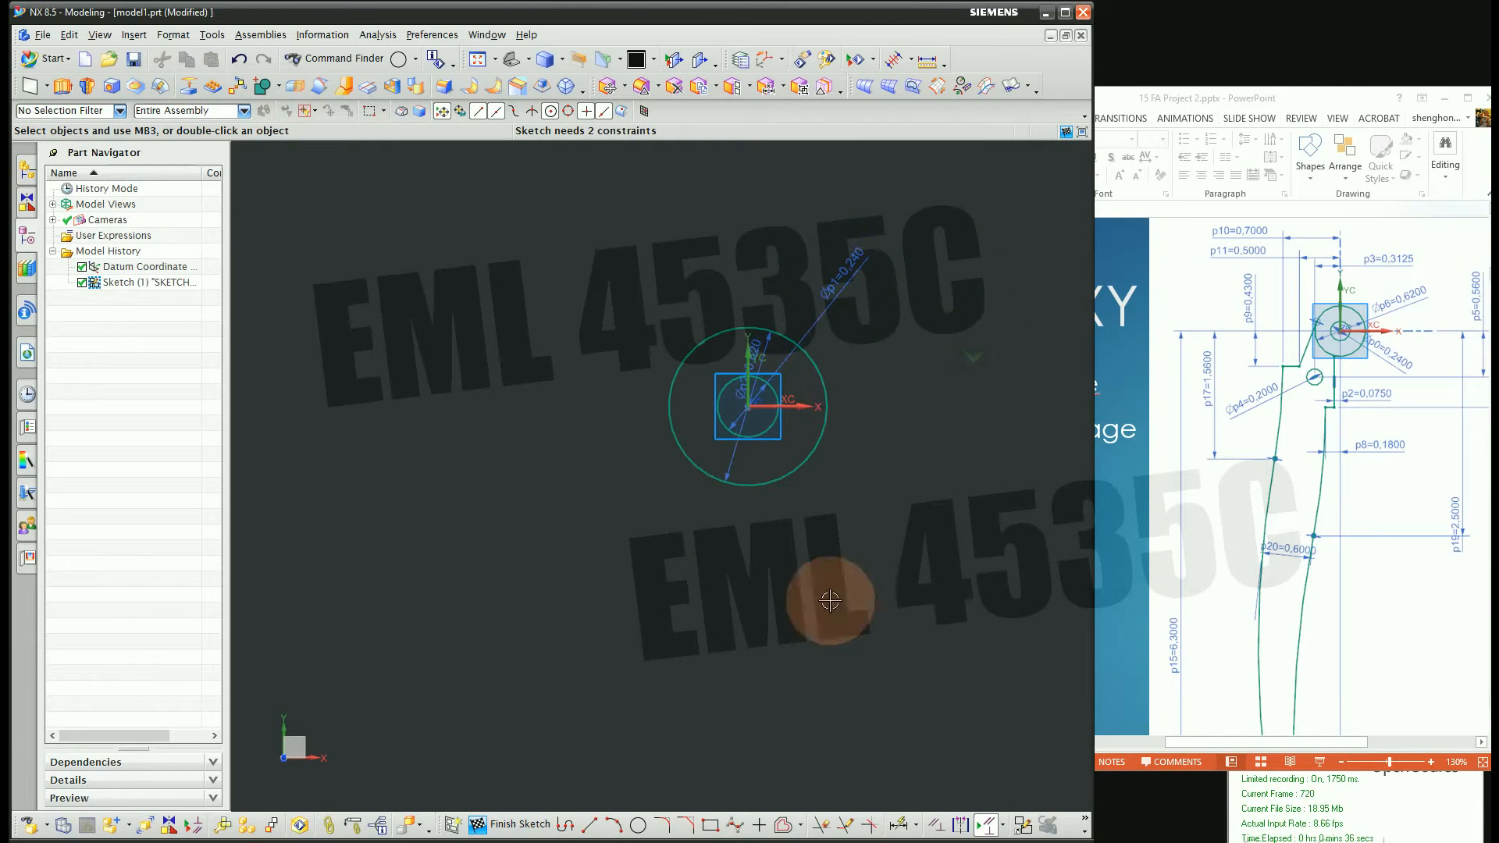
# Sketch a profile from the outer circle's upper-left edge: a line slanting down-left, ending in a short horizontal segment to the left
pyautogui.click(566, 825)
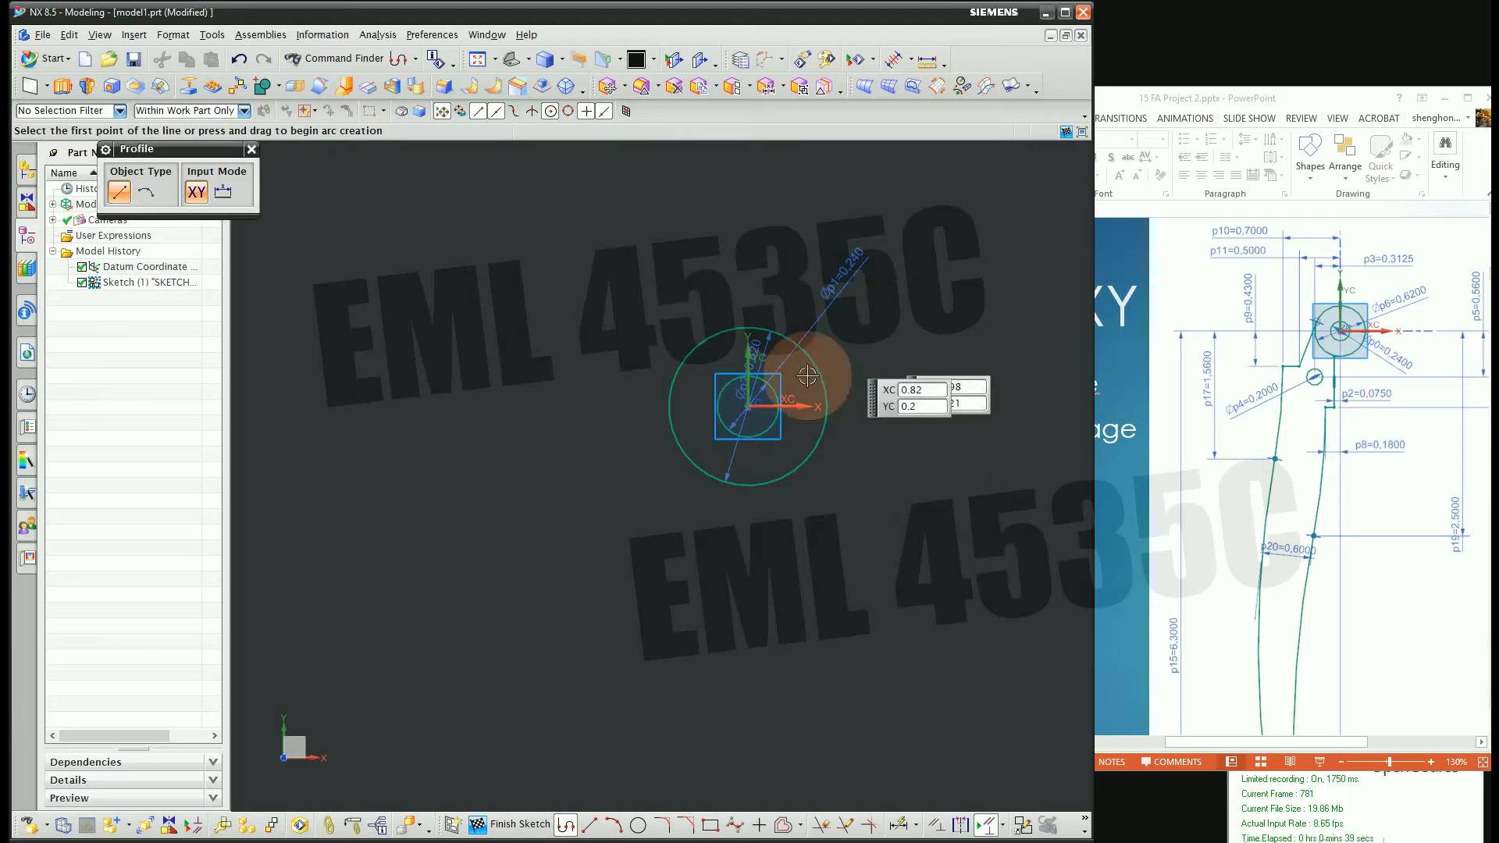
pyautogui.click(677, 369)
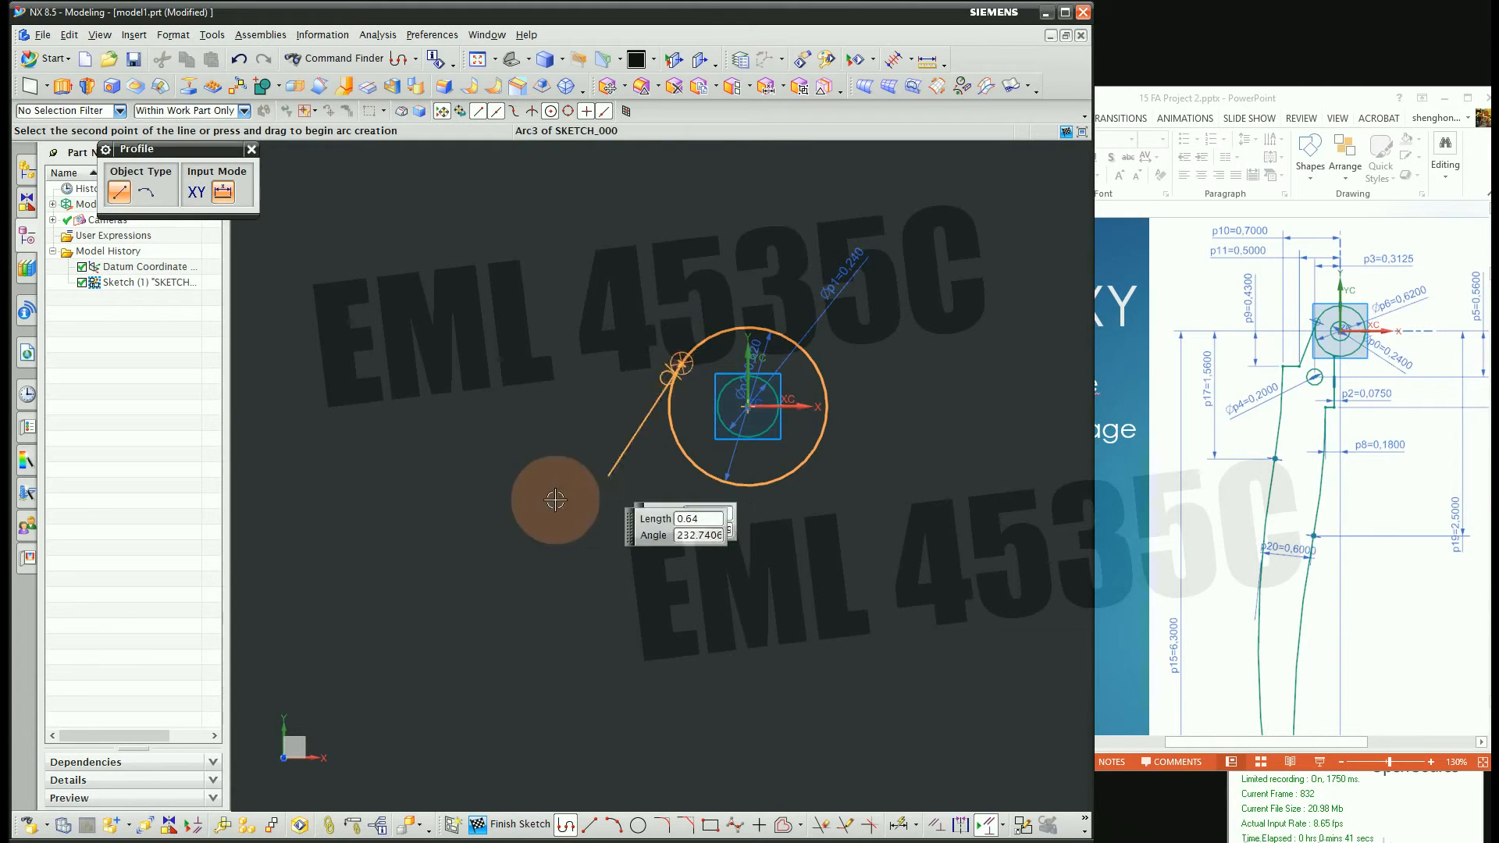
pyautogui.click(594, 538)
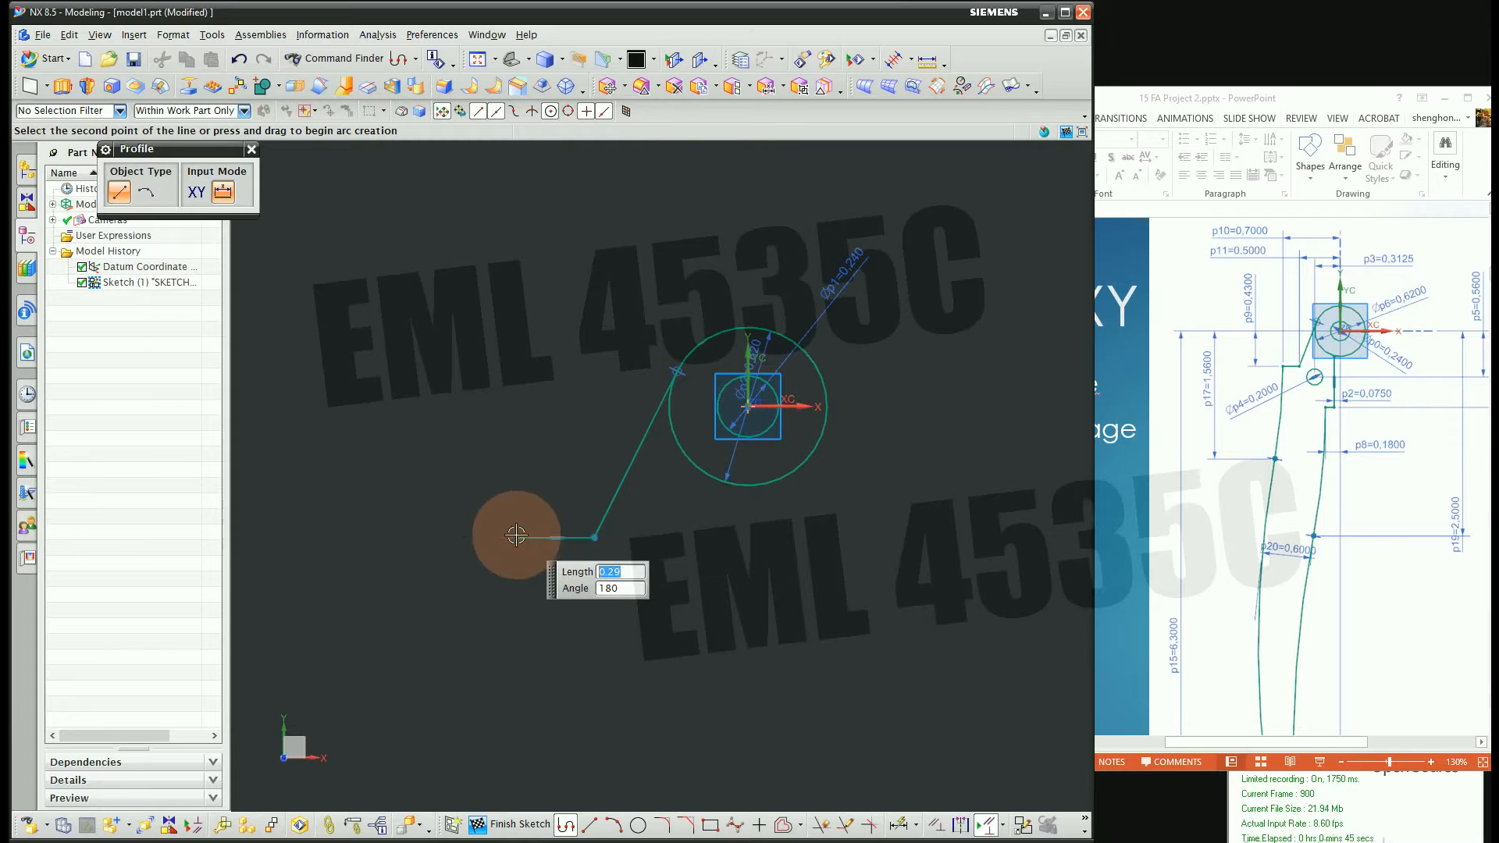
pyautogui.click(517, 535)
pyautogui.scroll(-3, 687, 368)
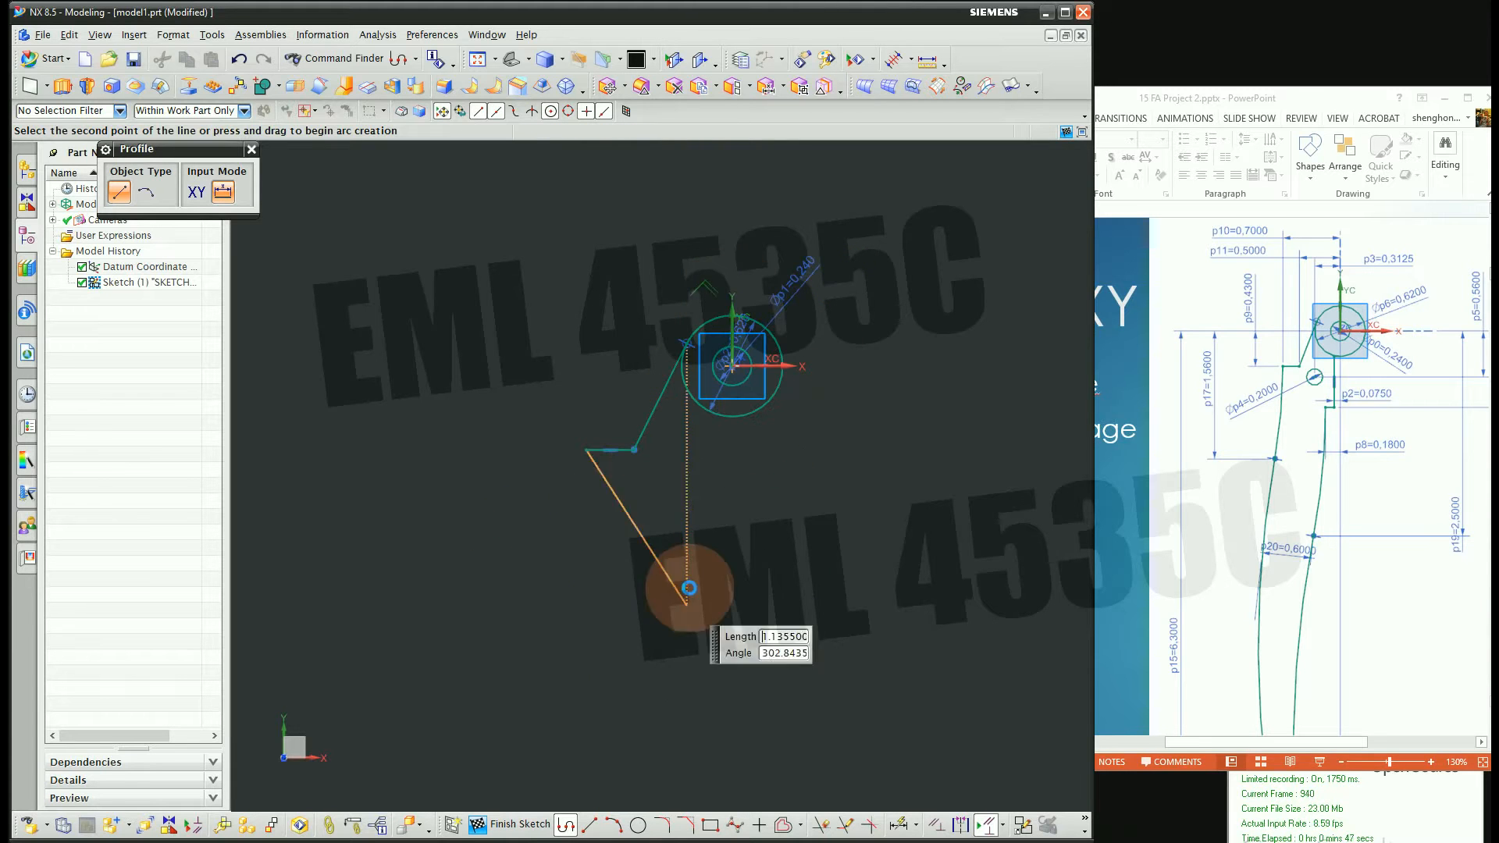
pyautogui.press('Escape')
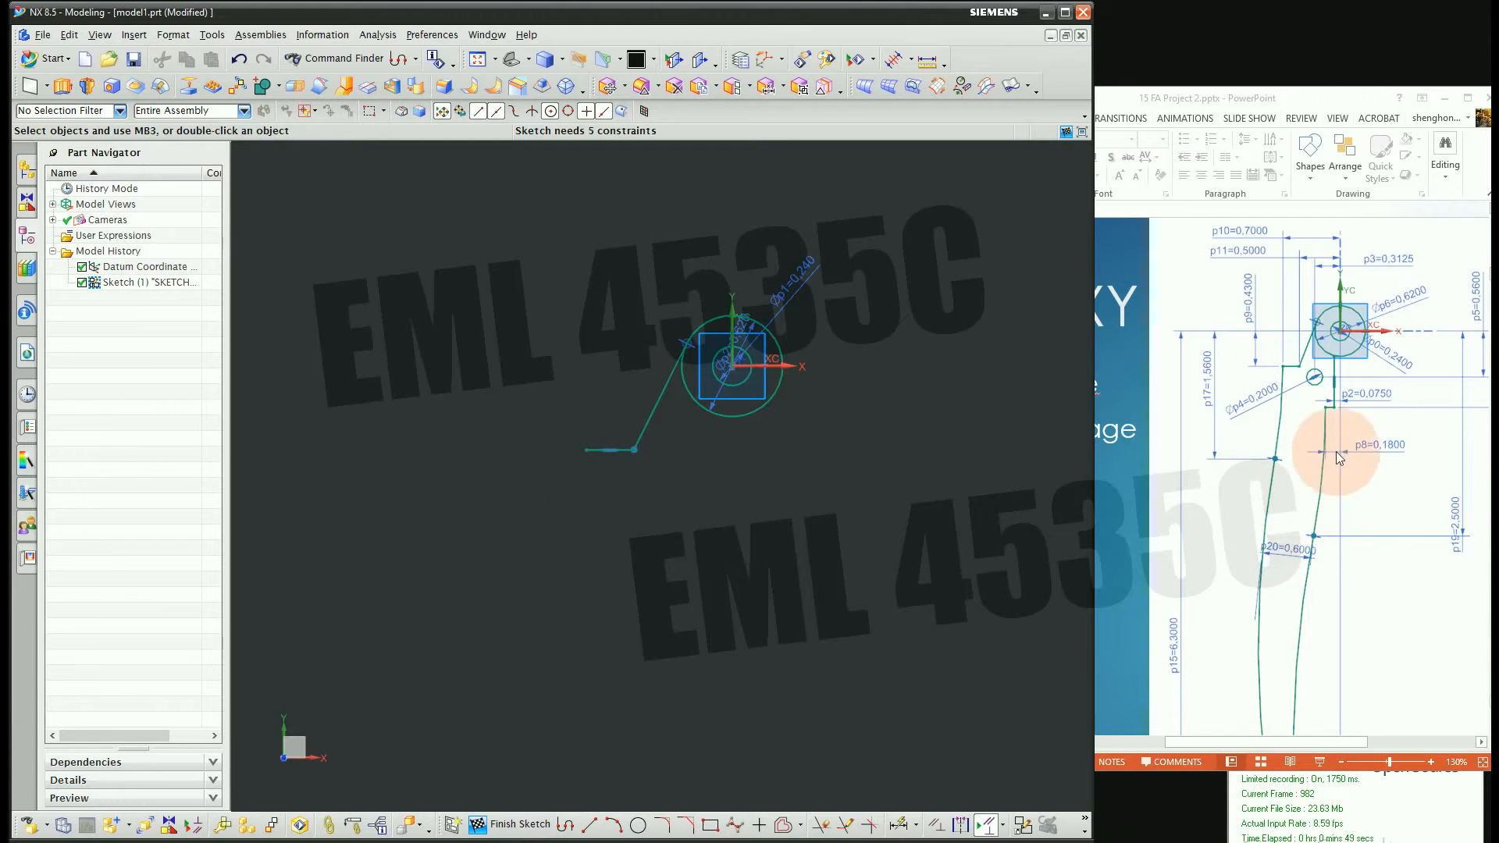
# Sketch a stepped profile from the outer circle's bottom point: a horizontal line left, a vertical line down and a short horizontal line left
pyautogui.scroll(3, 712, 433)
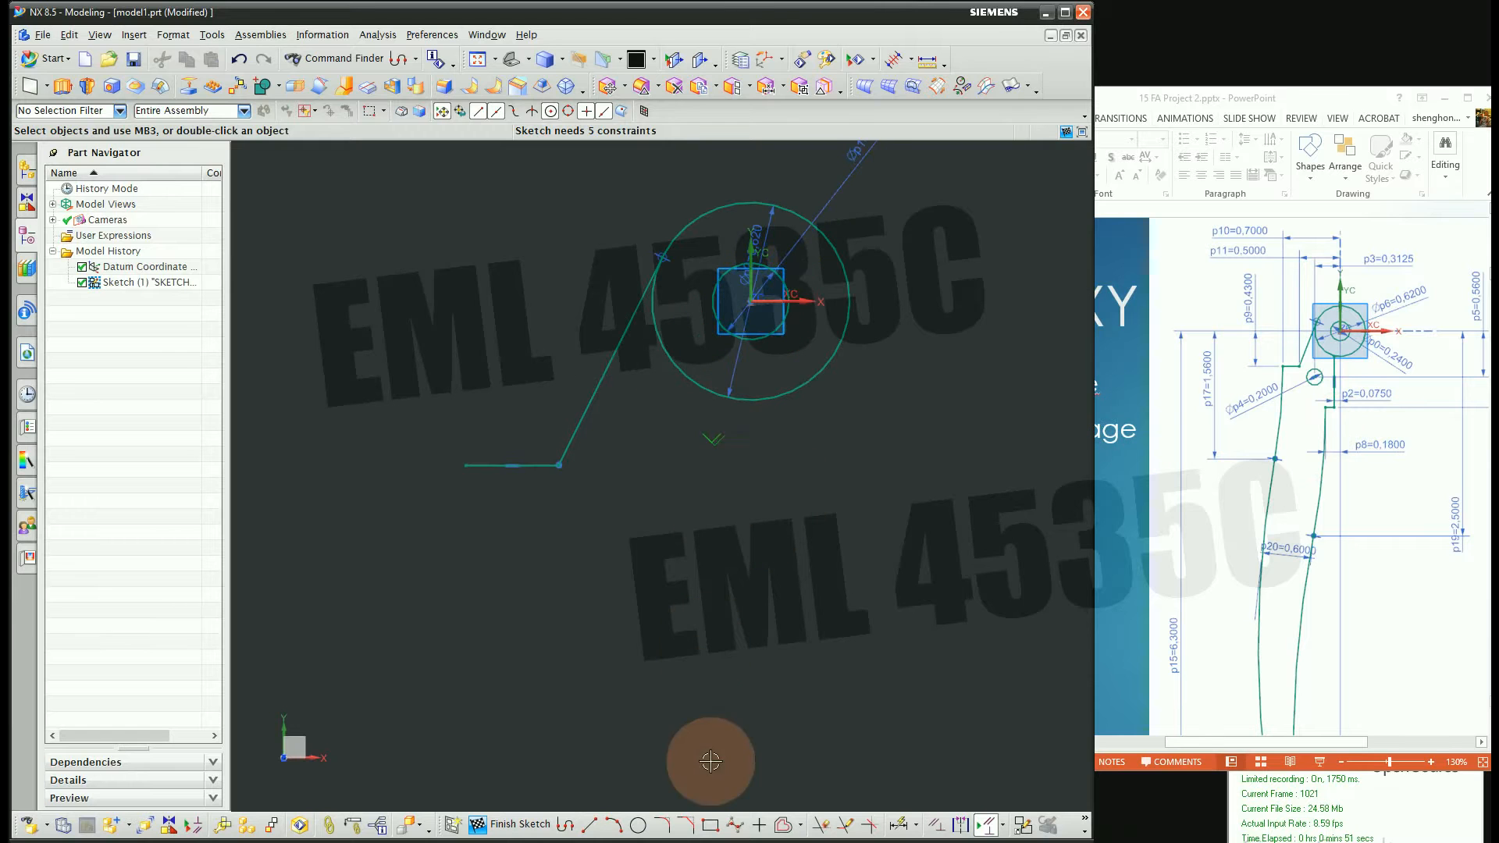
pyautogui.click(564, 824)
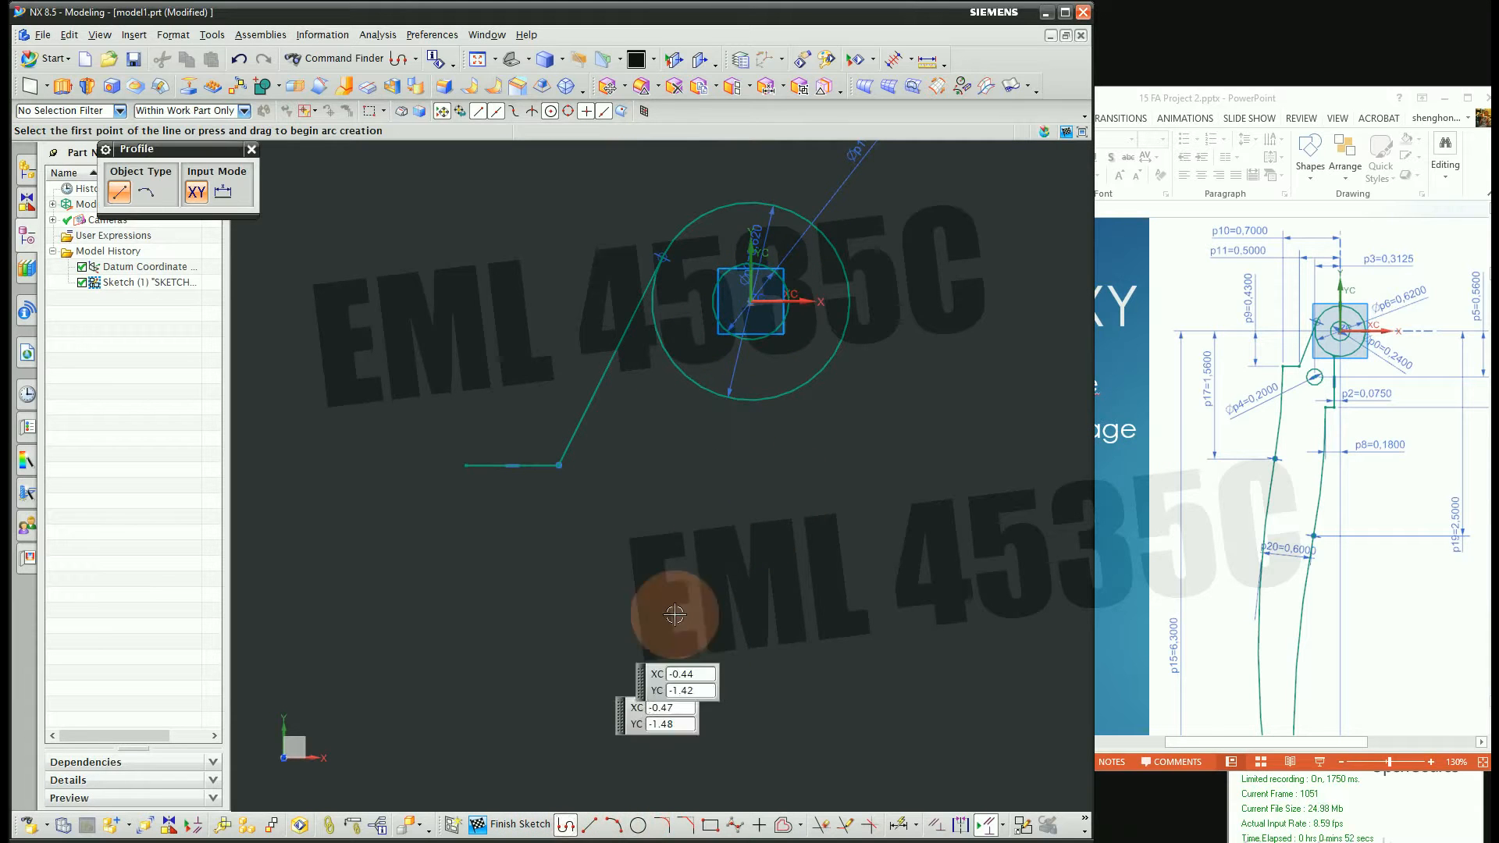
pyautogui.click(751, 402)
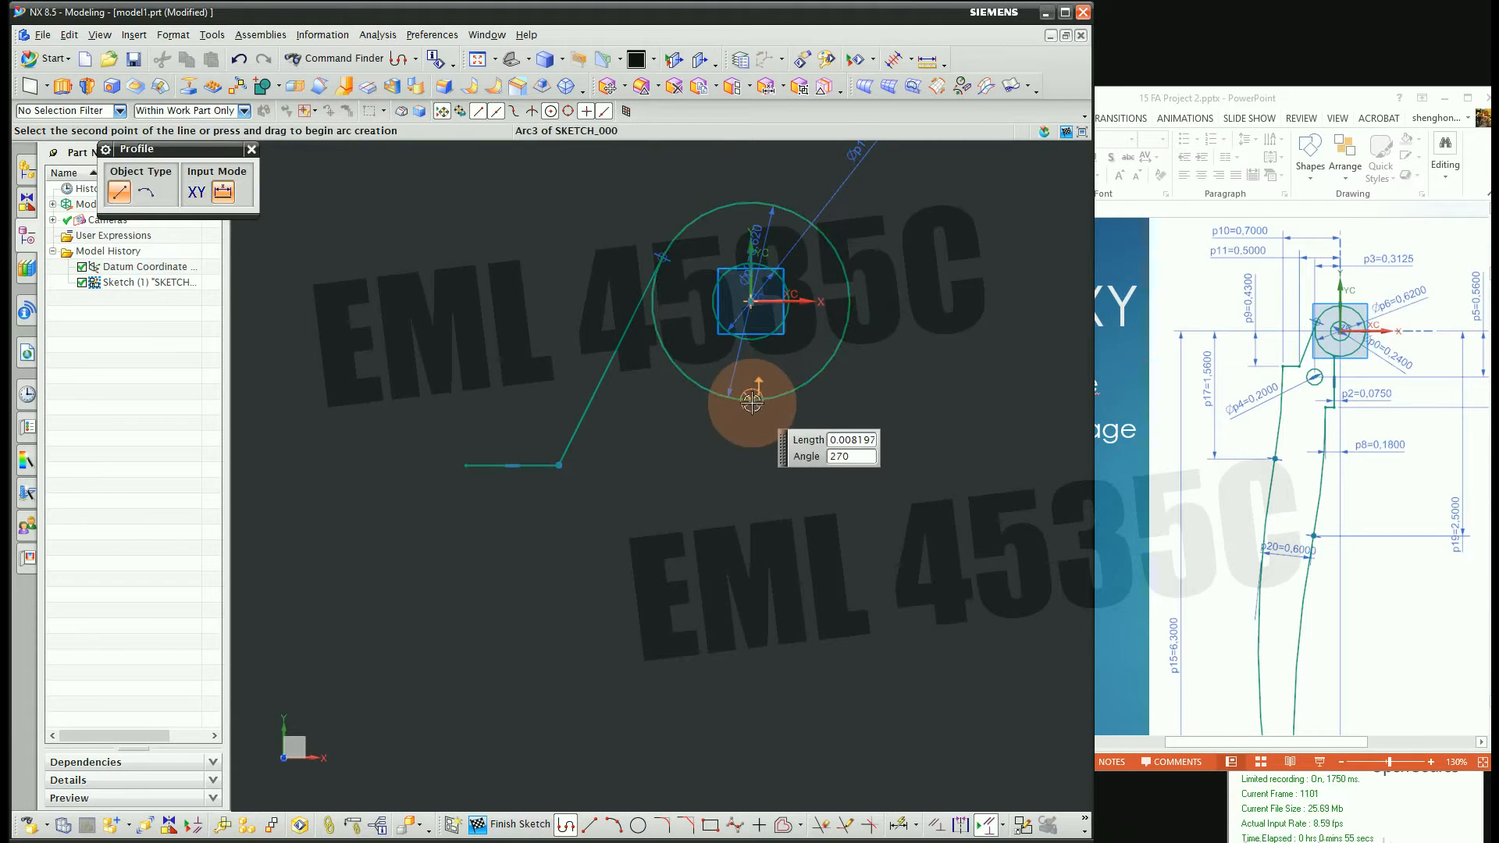
pyautogui.click(677, 399)
pyautogui.click(677, 584)
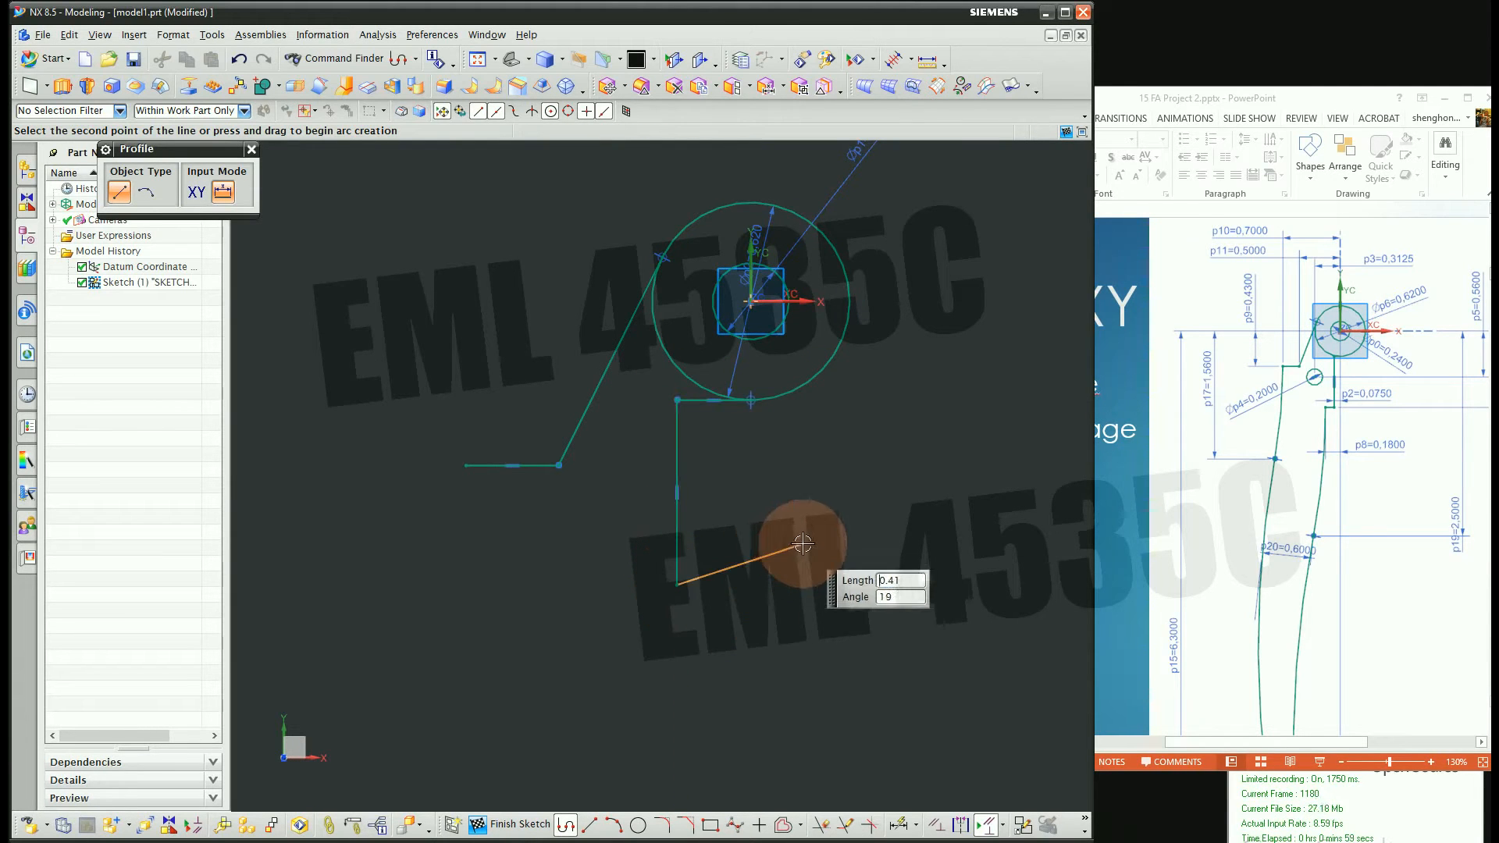
pyautogui.click(626, 584)
pyautogui.press('Escape')
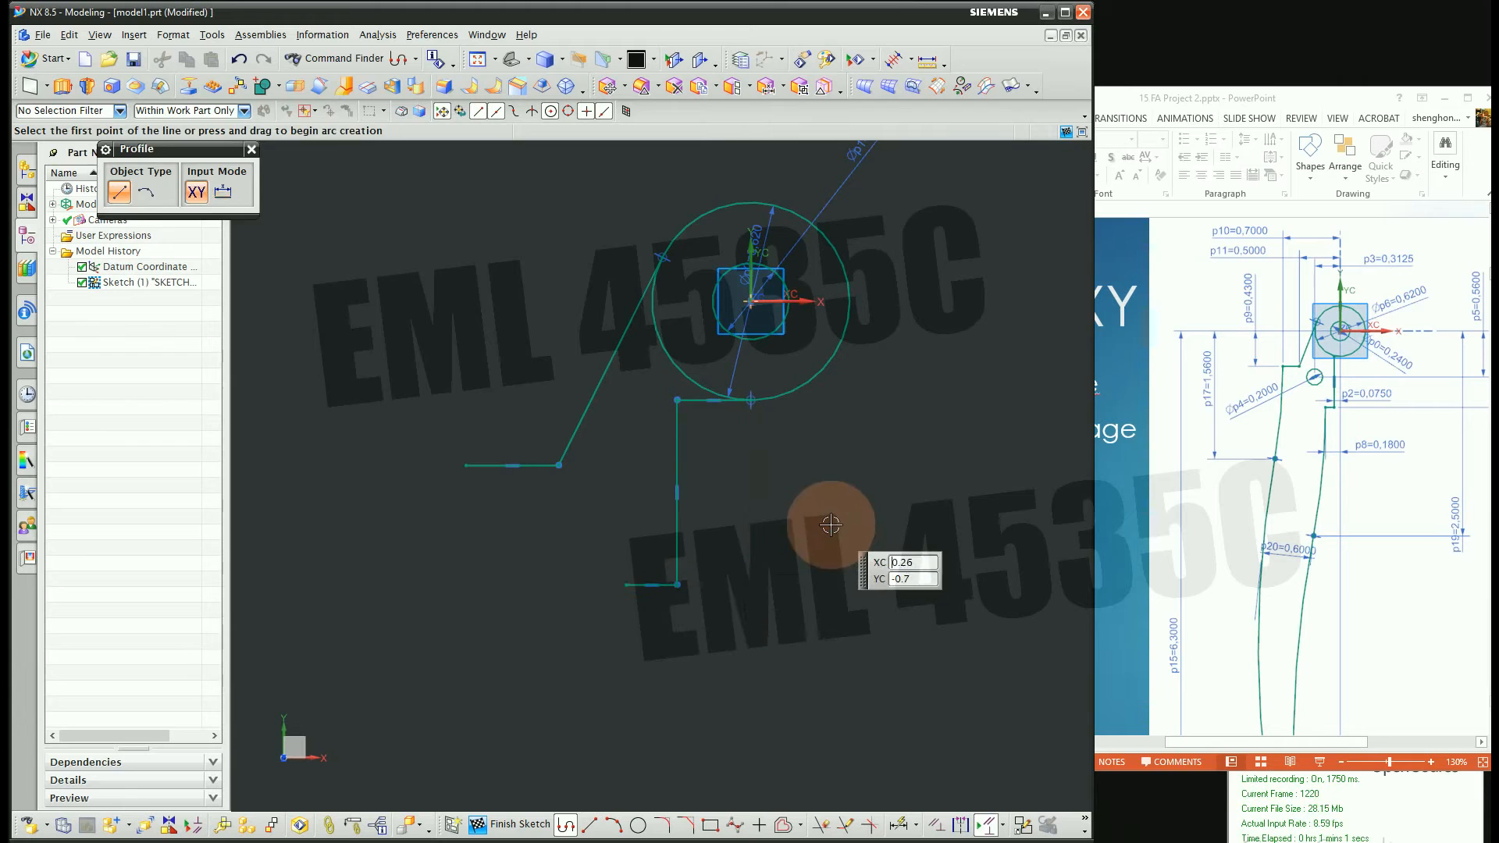
pyautogui.press('Escape')
pyautogui.scroll(-2, 812, 463)
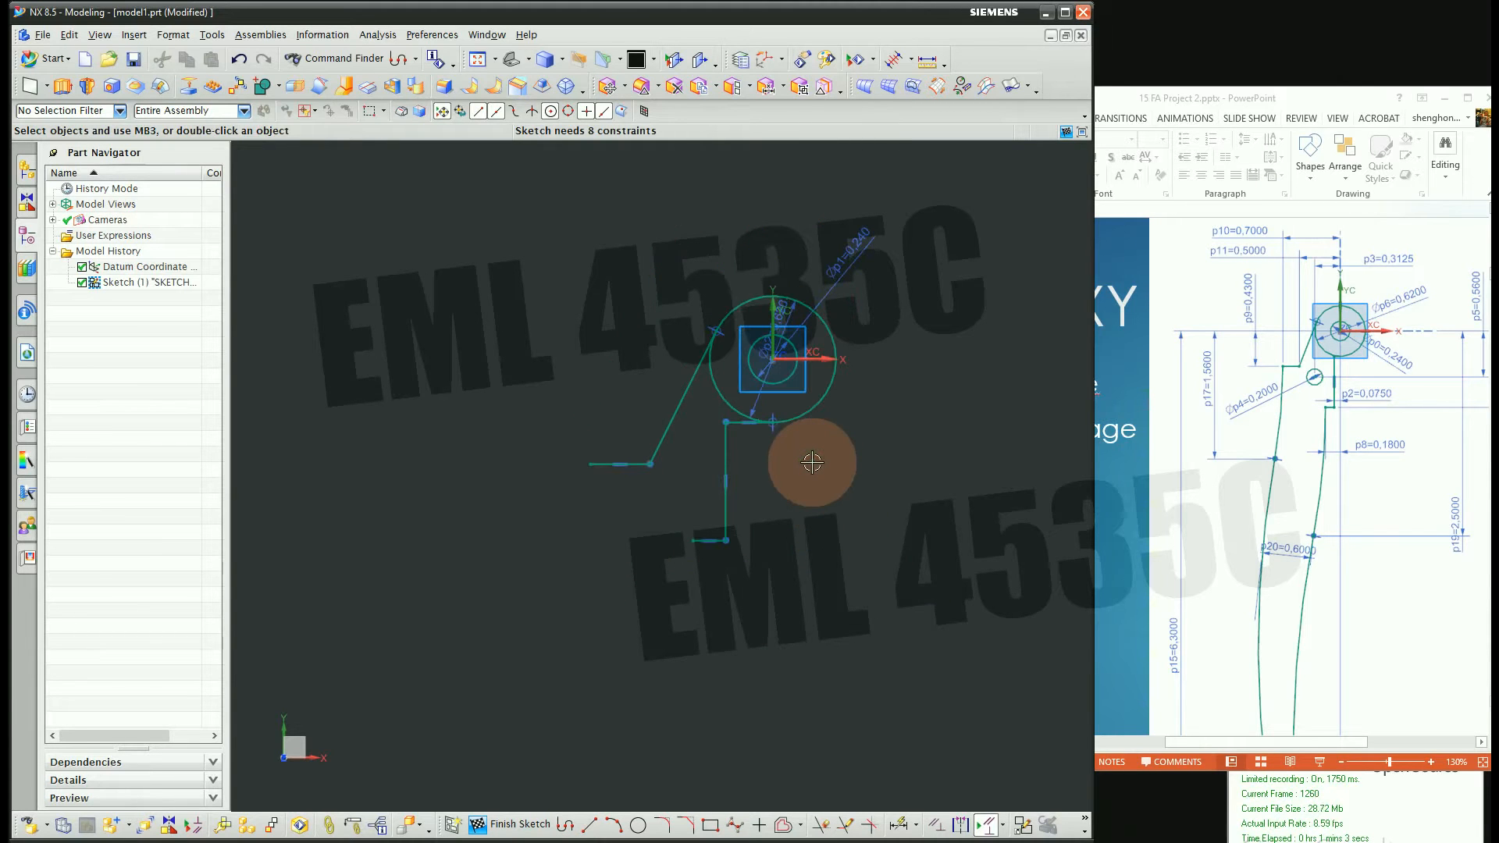
pyautogui.scroll(-2, 734, 261)
pyautogui.scroll(-2, 625, 289)
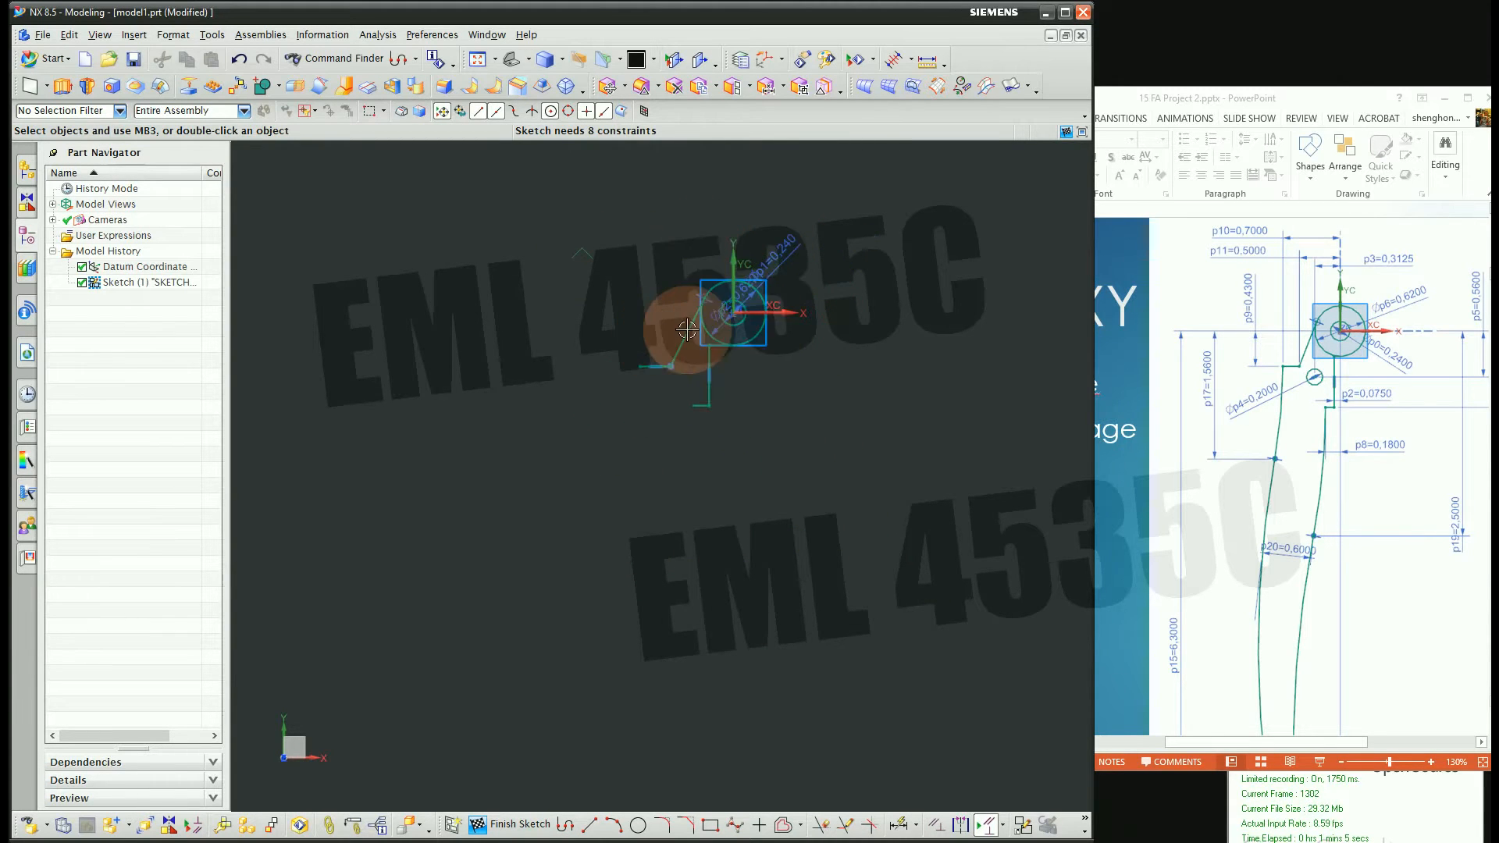
pyautogui.scroll(2, 687, 330)
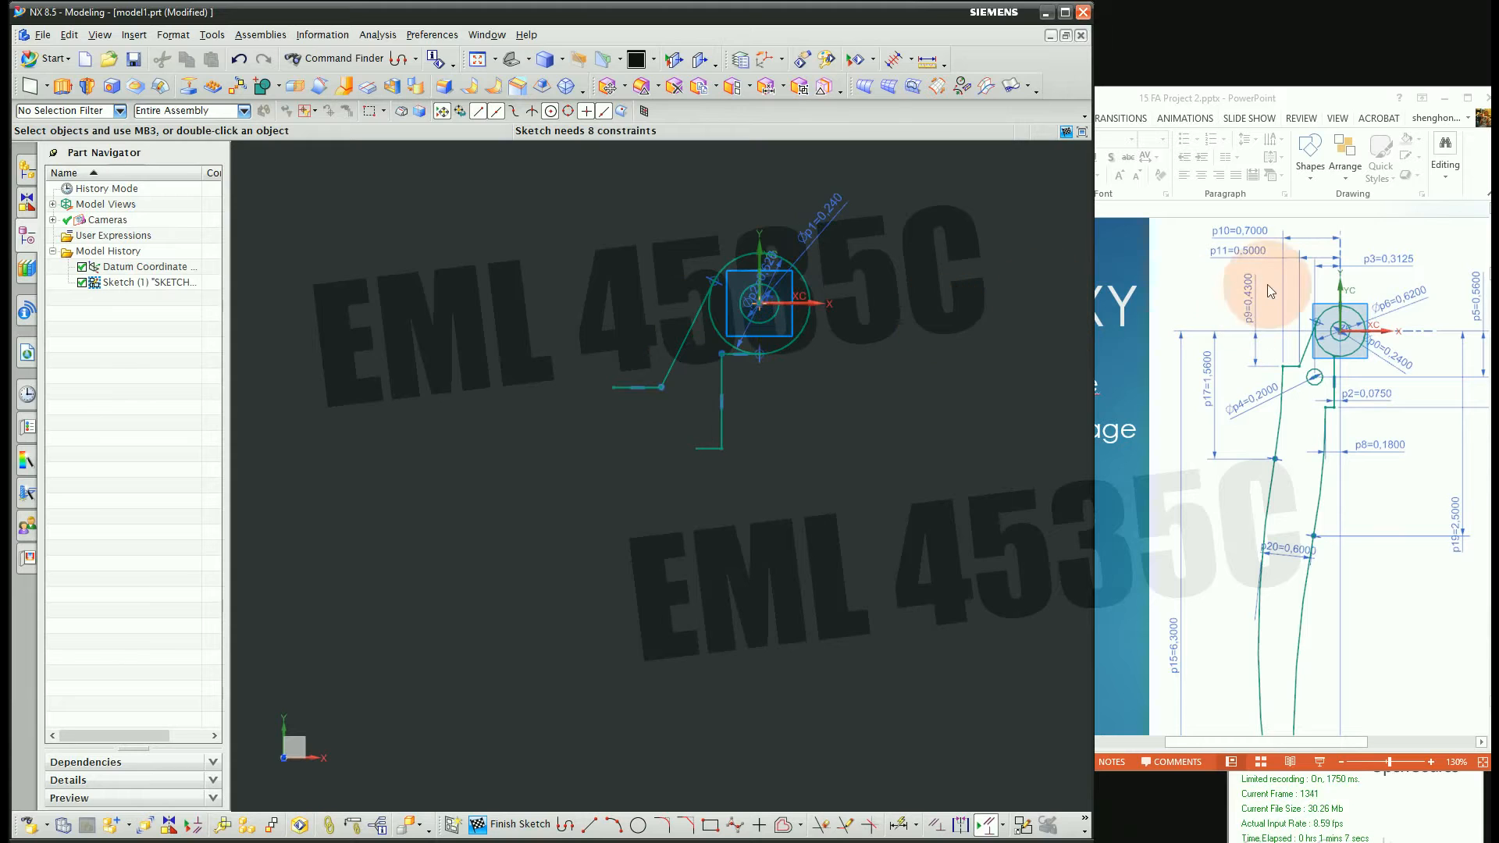
pyautogui.scroll(3, 763, 208)
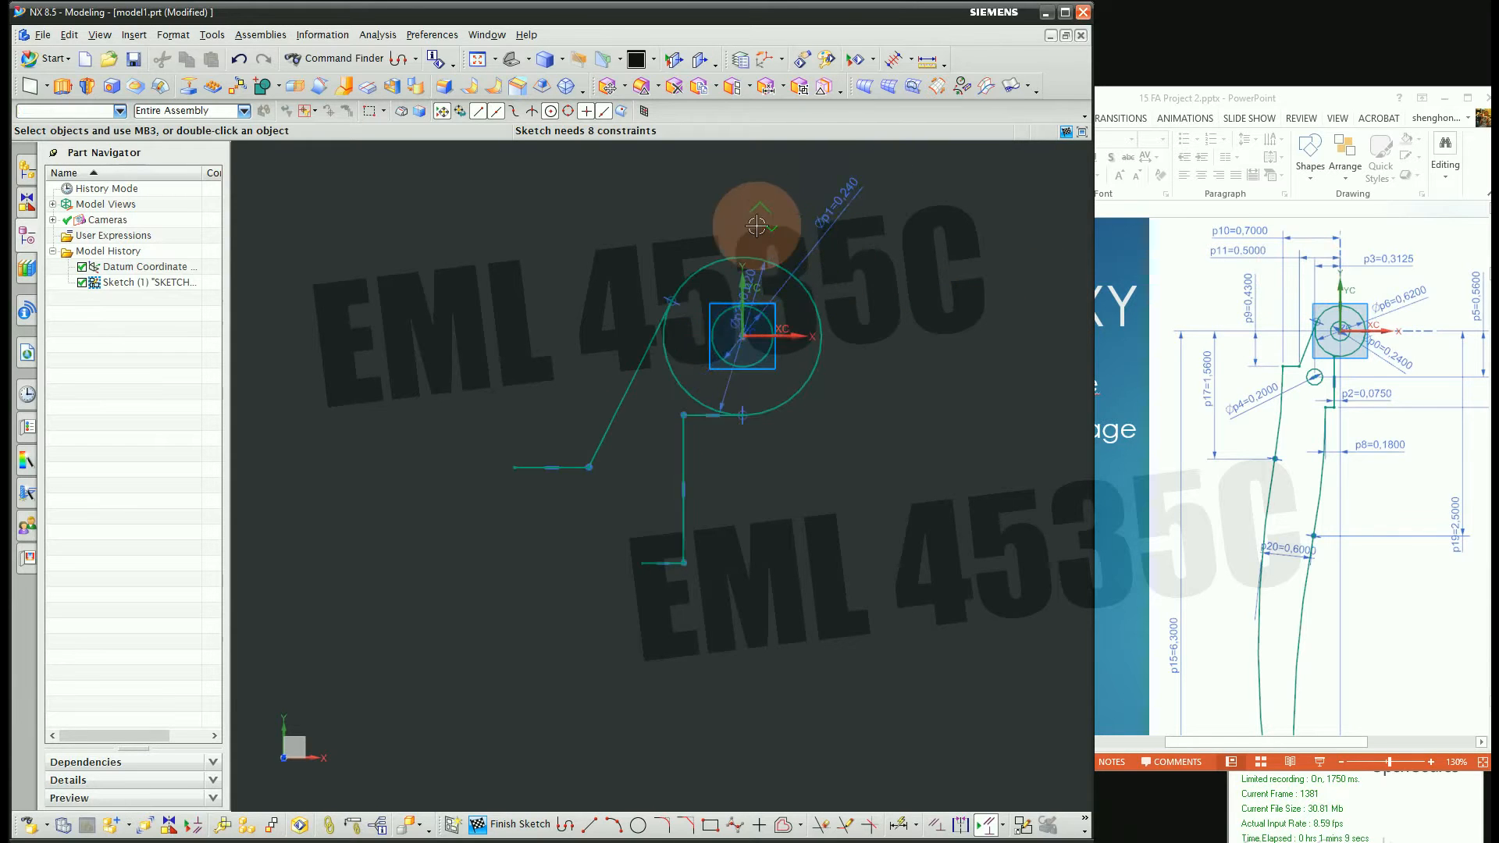
pyautogui.press('d')
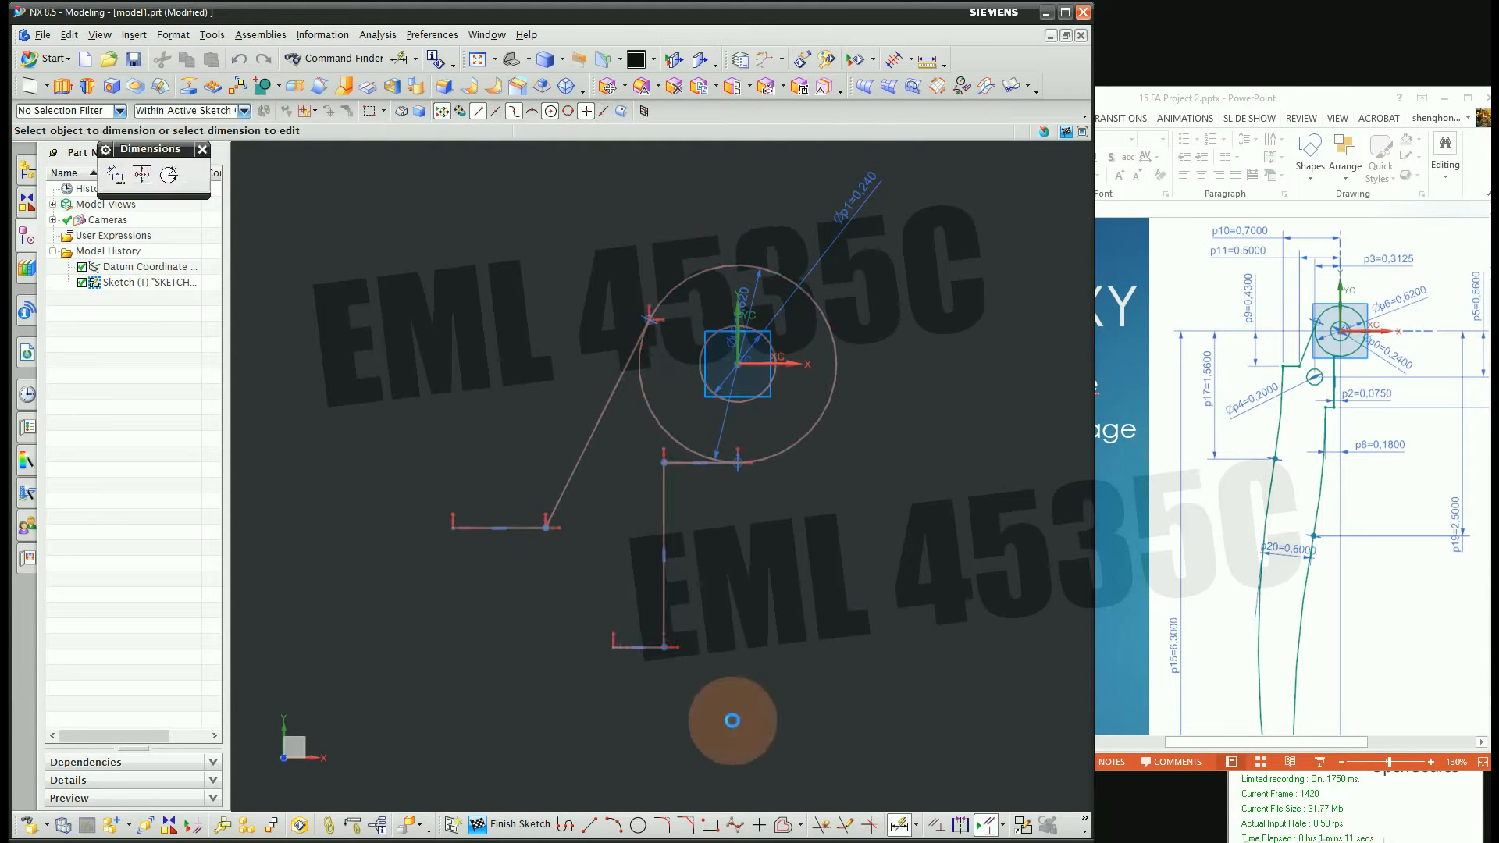
pyautogui.press('Escape')
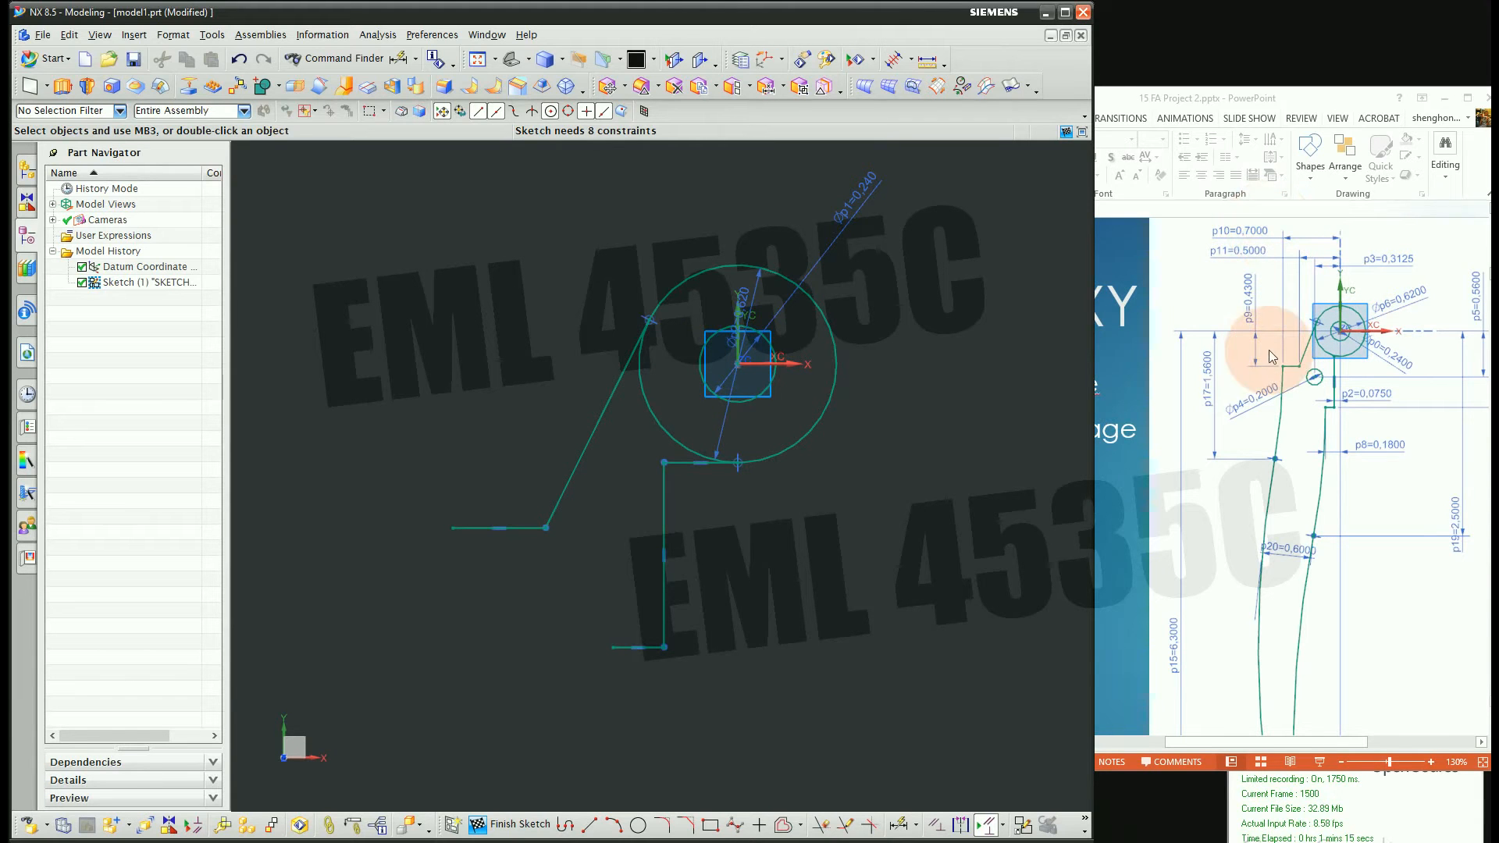
pyautogui.click(453, 528)
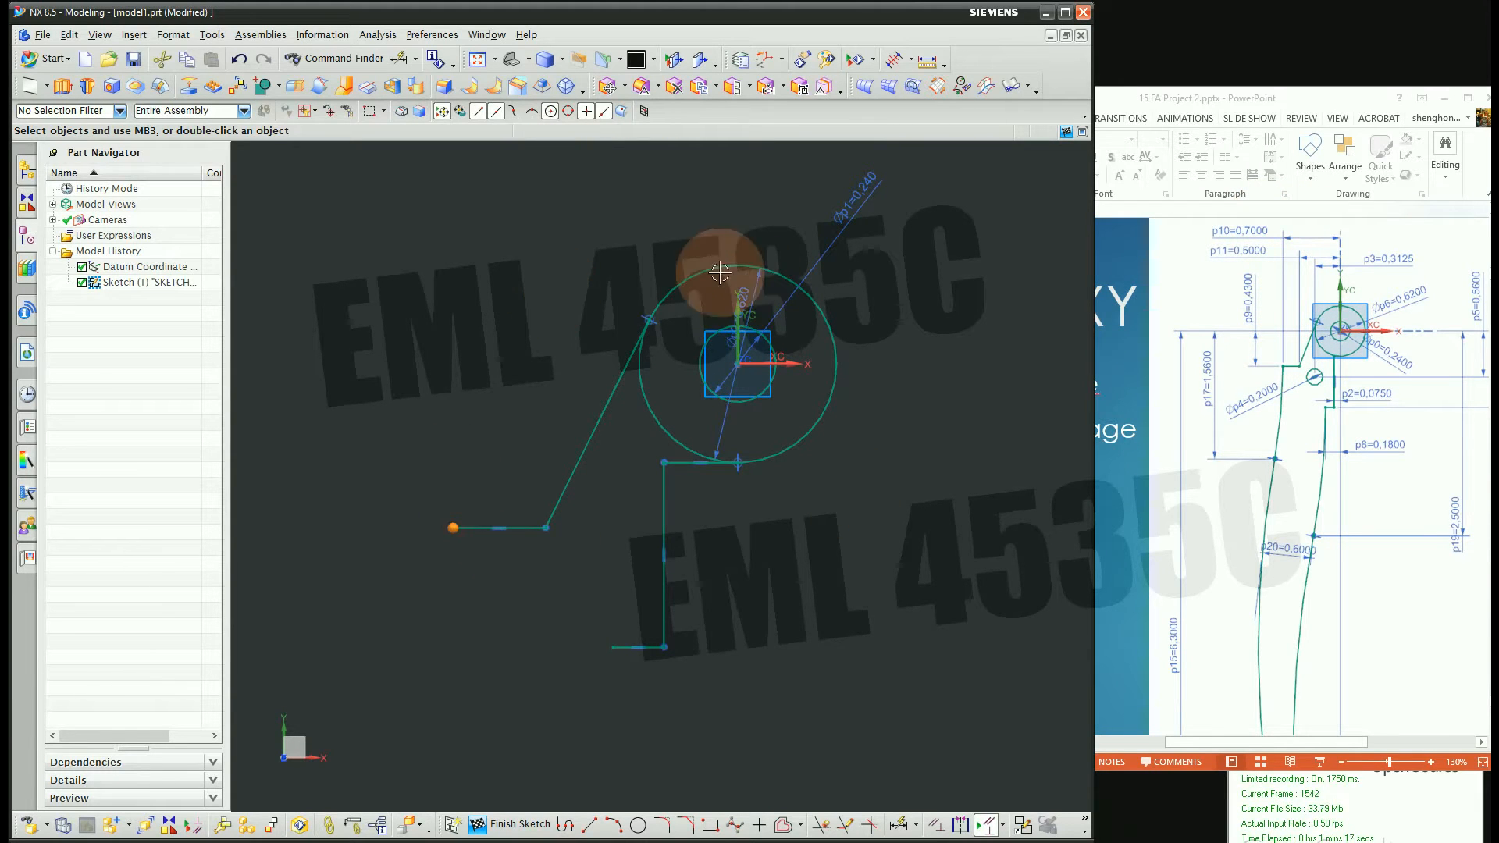
pyautogui.click(739, 301)
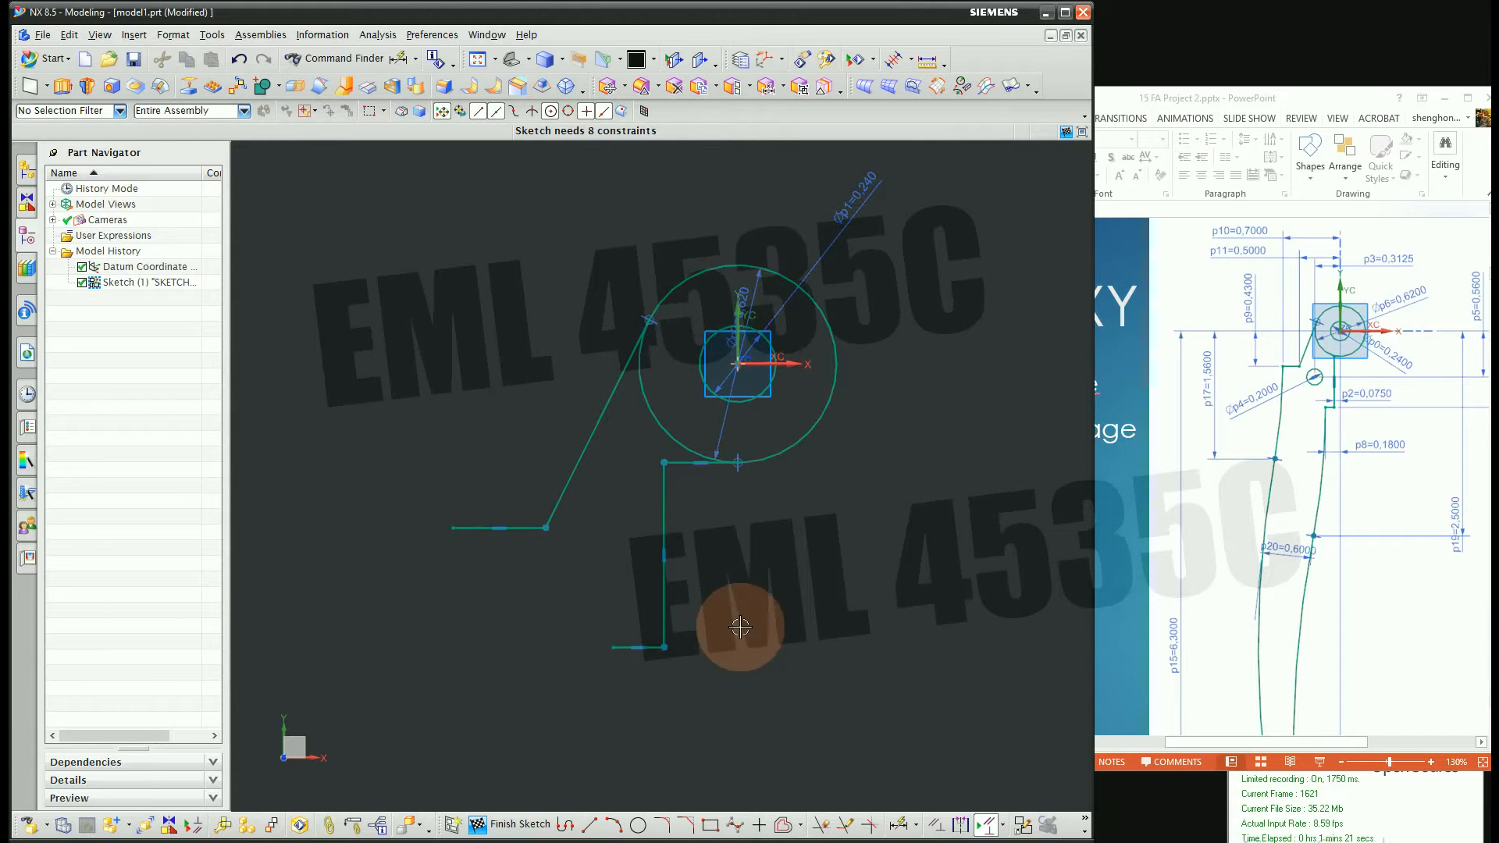
pyautogui.press('Escape')
# Dimension the horizontal distance from the left profile's outer endpoint to the Y axis as 0.7 in
pyautogui.press('d')
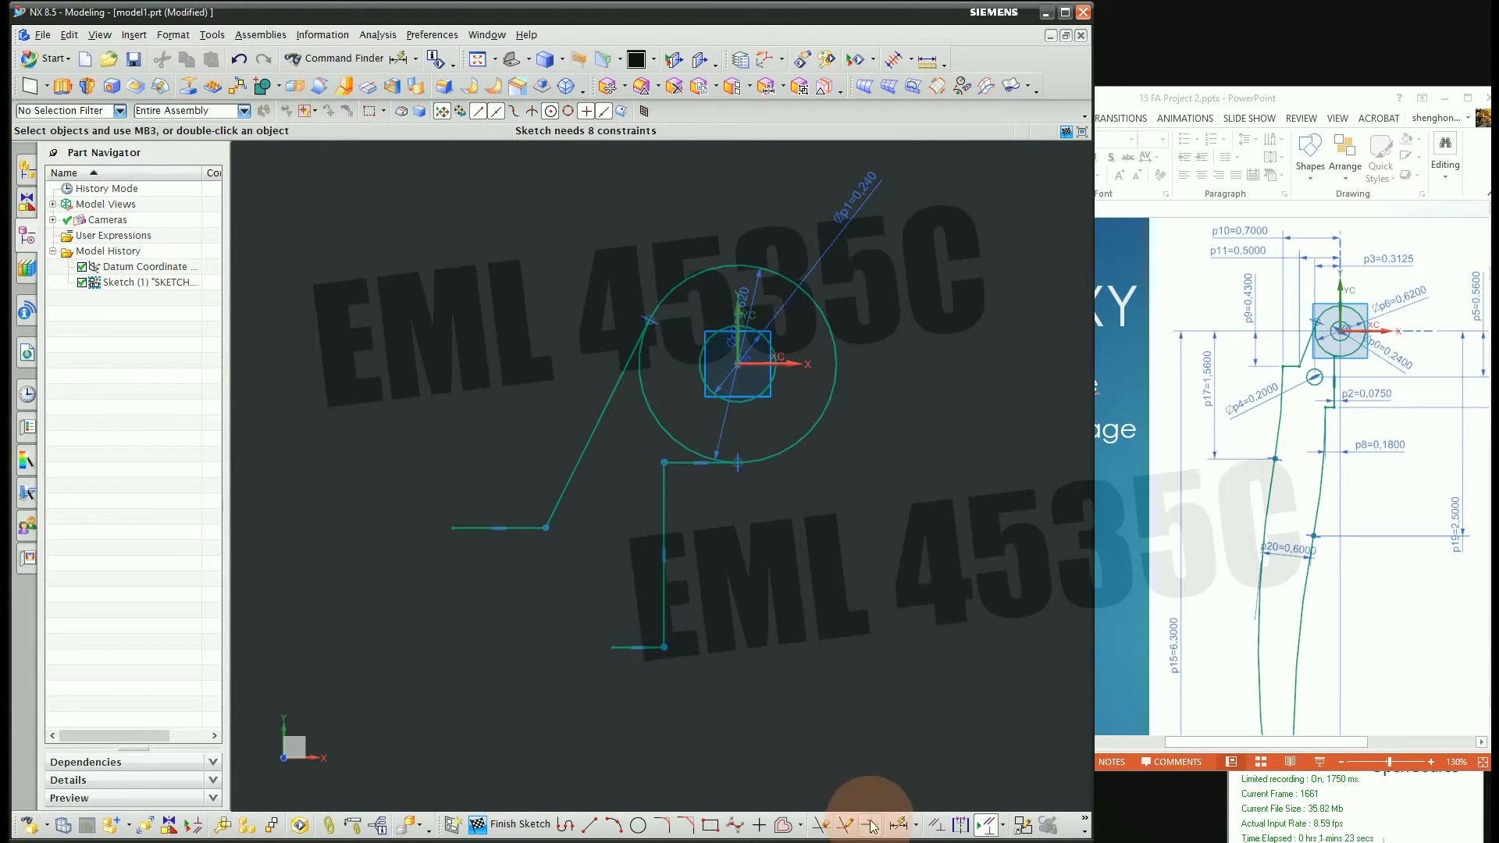
pyautogui.click(730, 306)
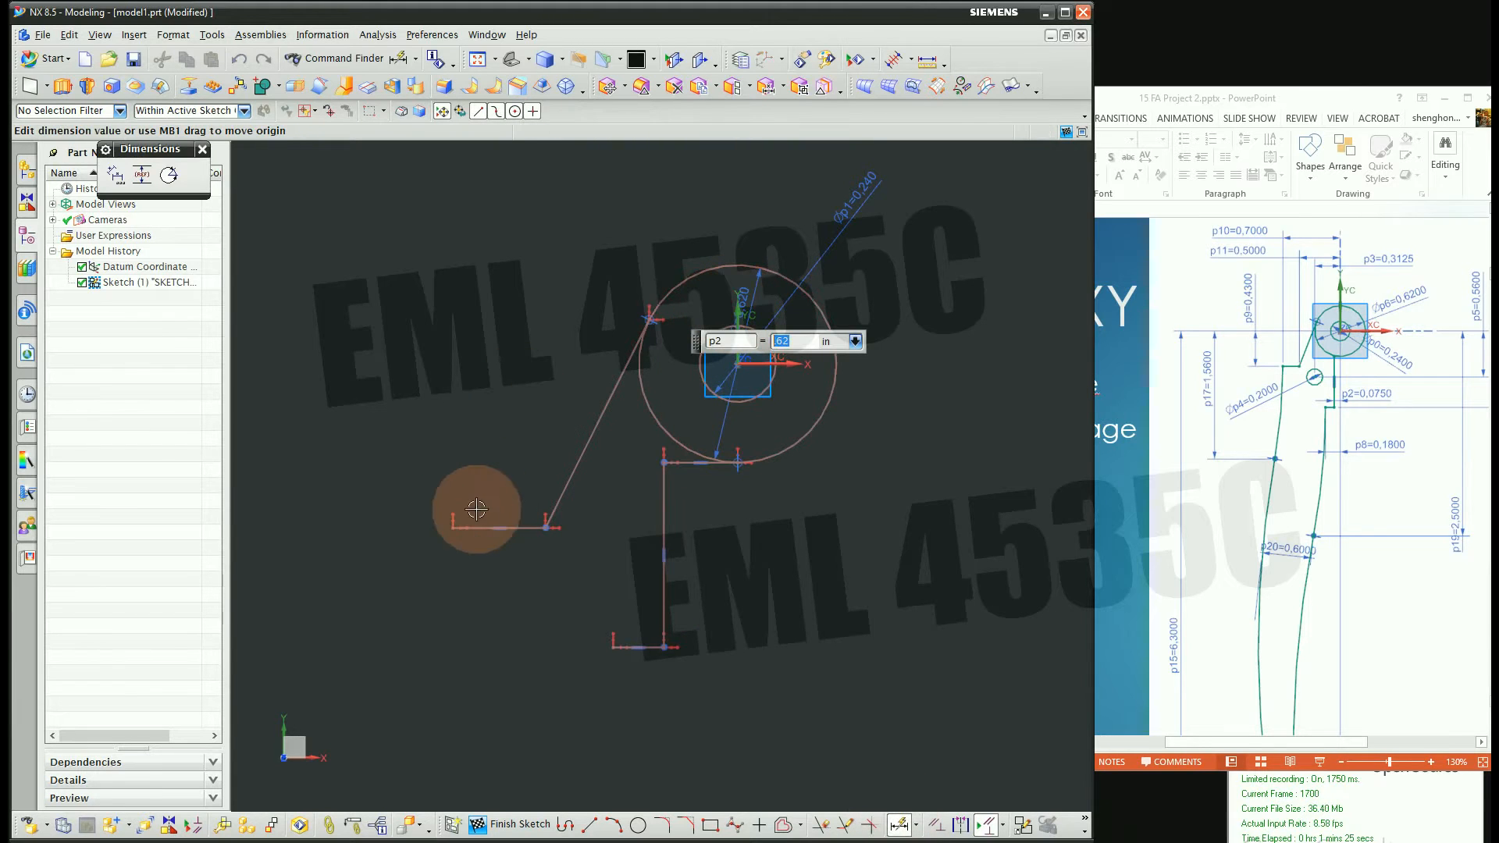
pyautogui.click(453, 528)
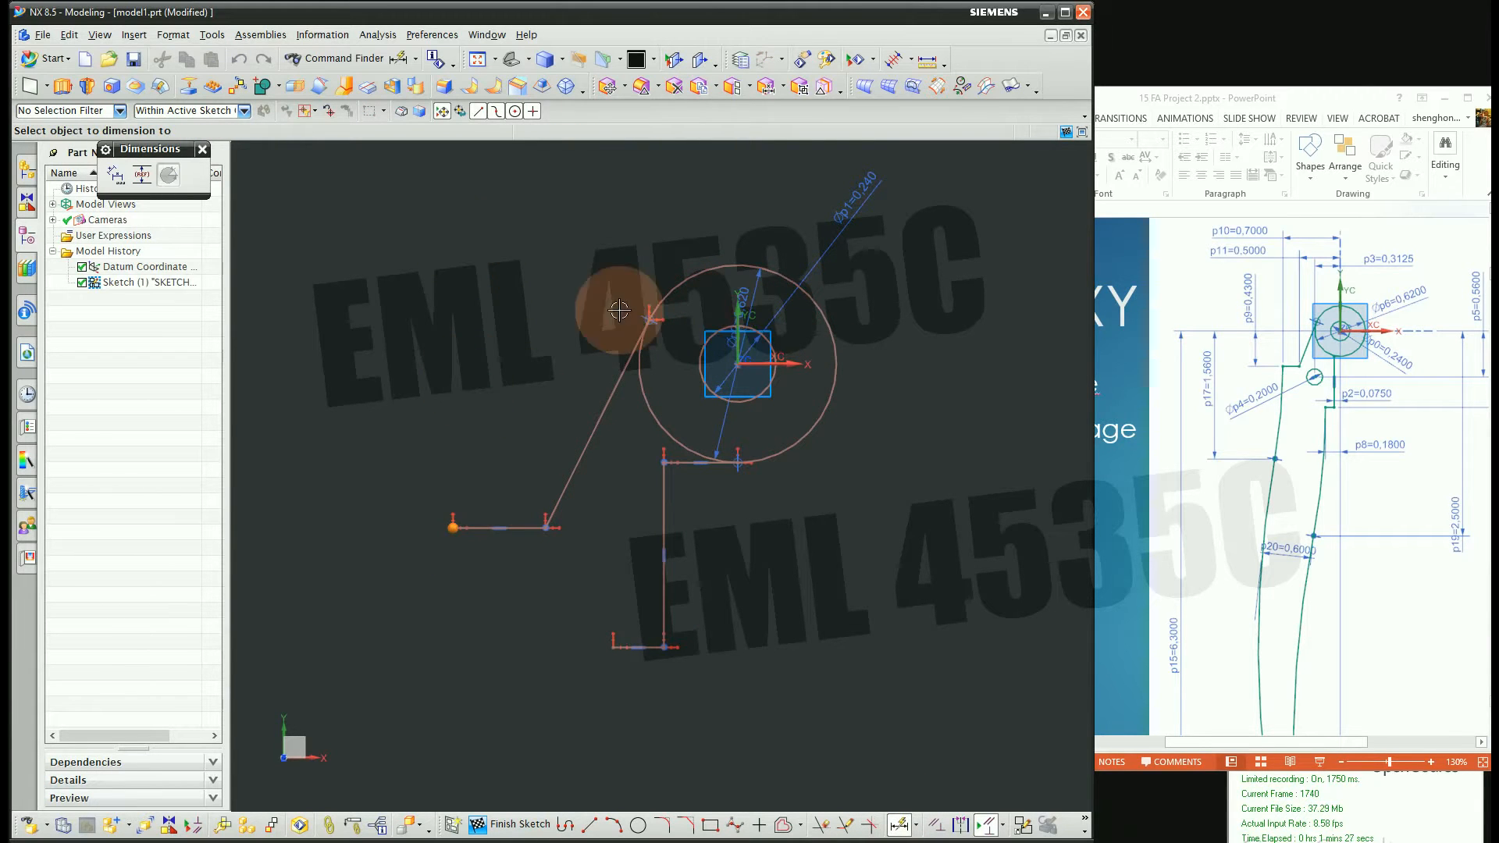
pyautogui.click(645, 184)
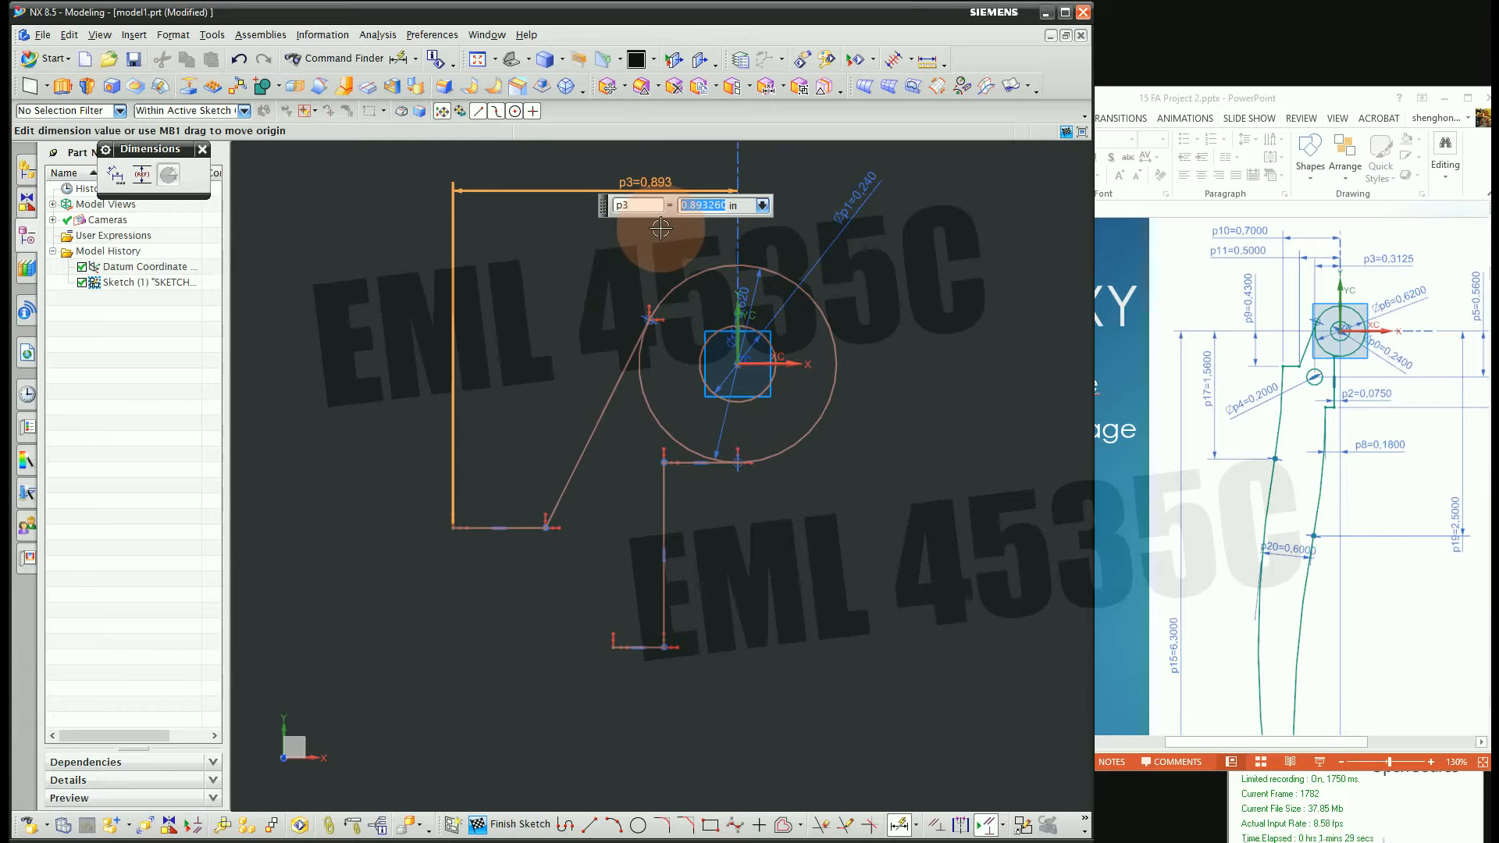
pyautogui.write('.7')
pyautogui.press('Return')
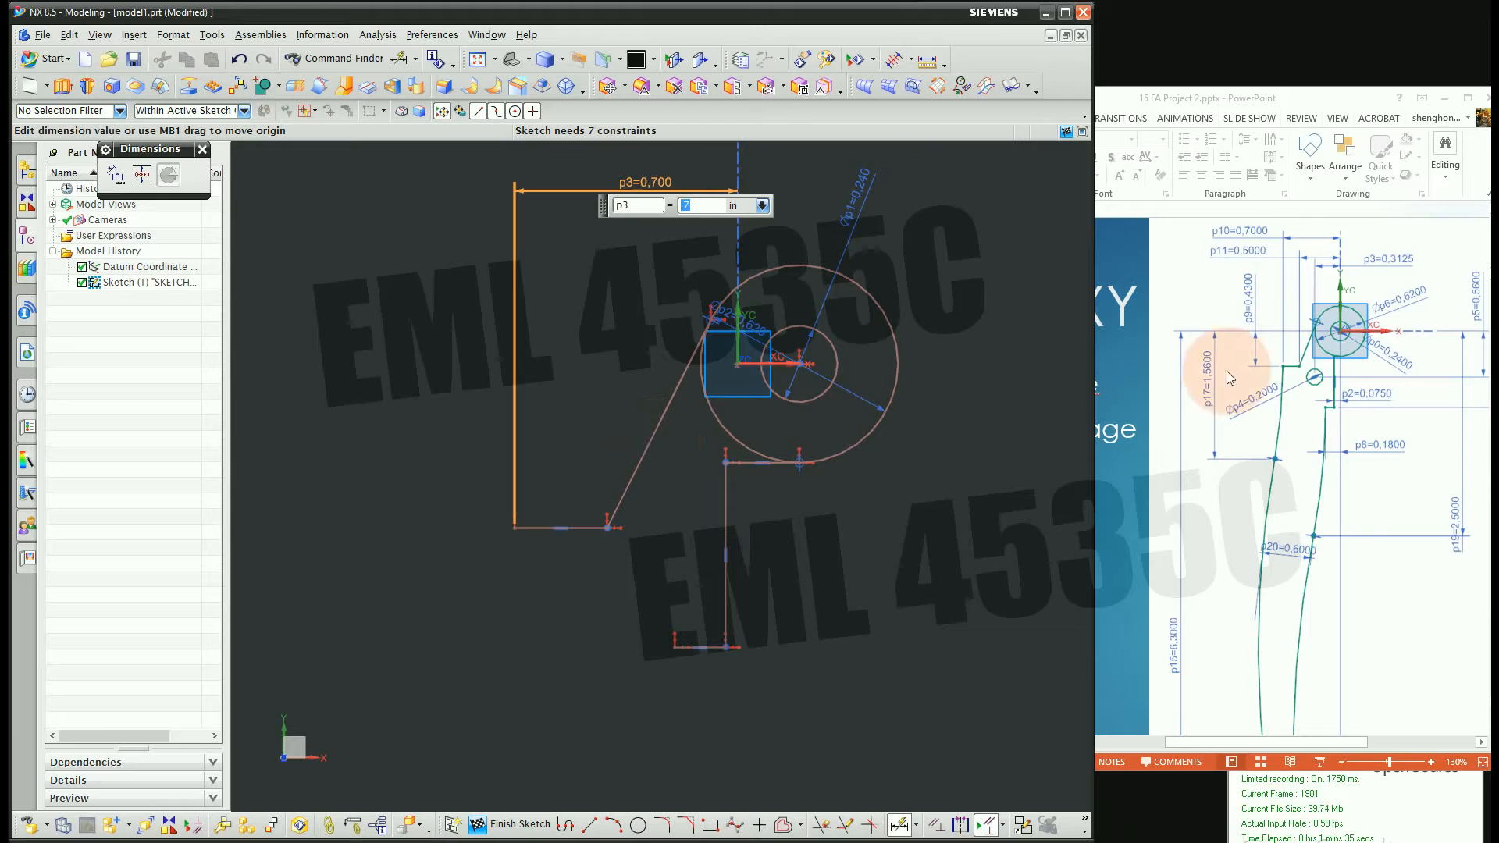
# Dimension the horizontal distance from the left profile's lower corner to the Y axis as 0.5 in
pyautogui.click(610, 530)
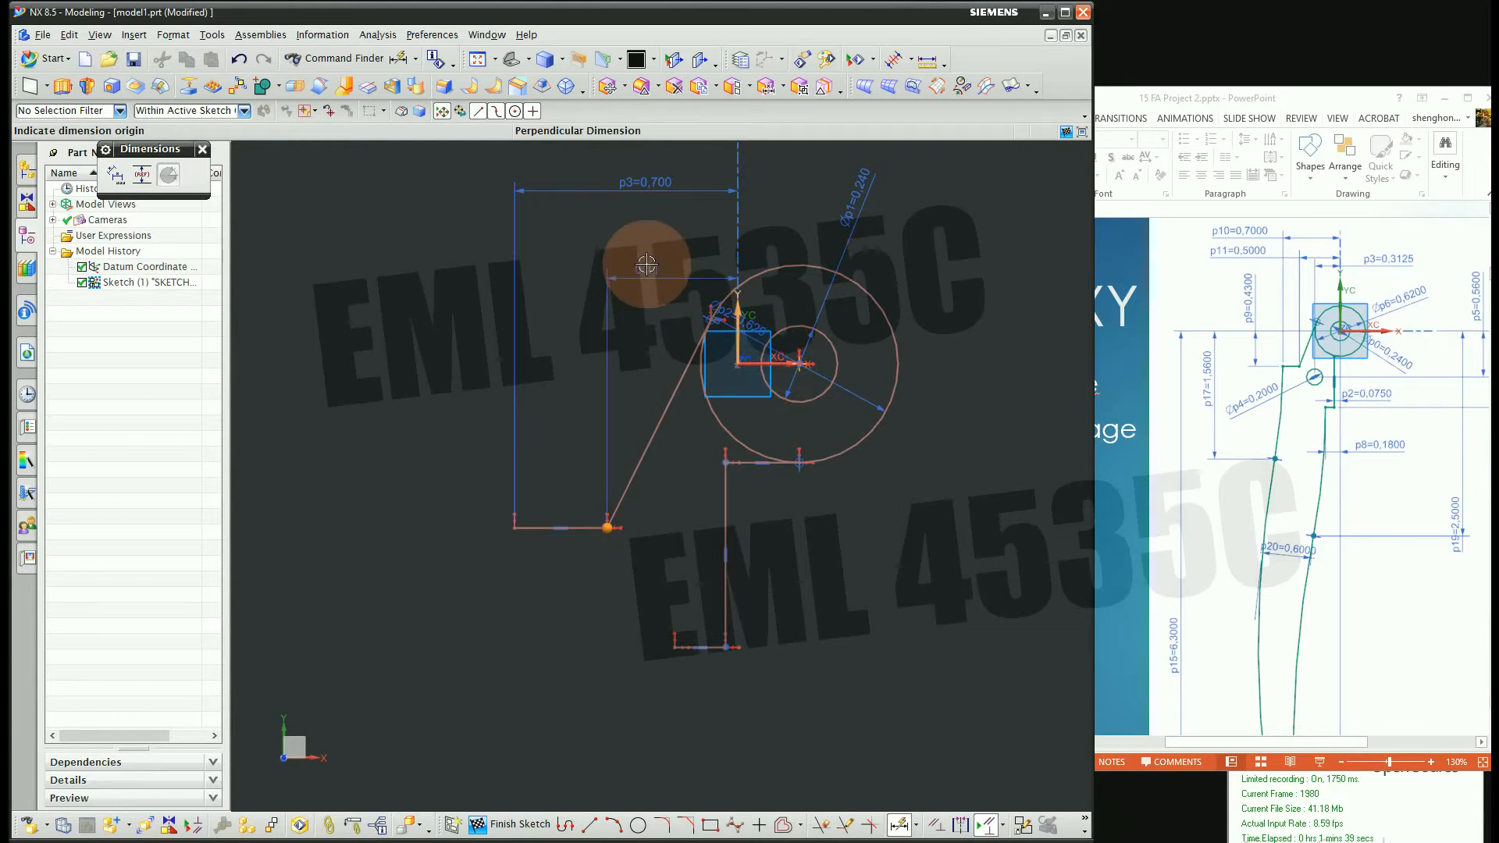
pyautogui.click(640, 233)
pyautogui.press('Return')
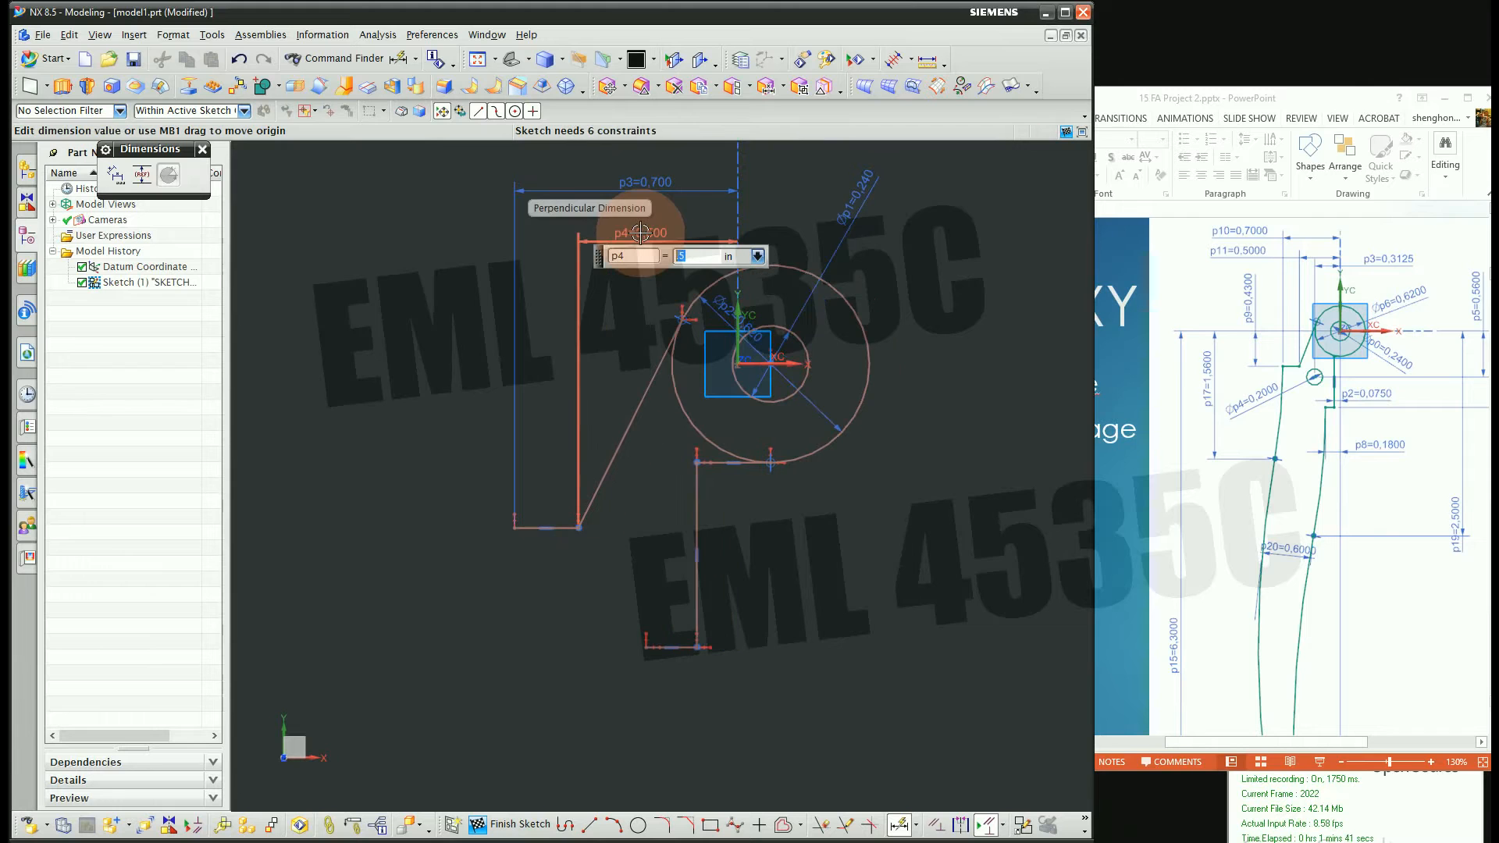
pyautogui.press('Escape')
pyautogui.press('Escape')
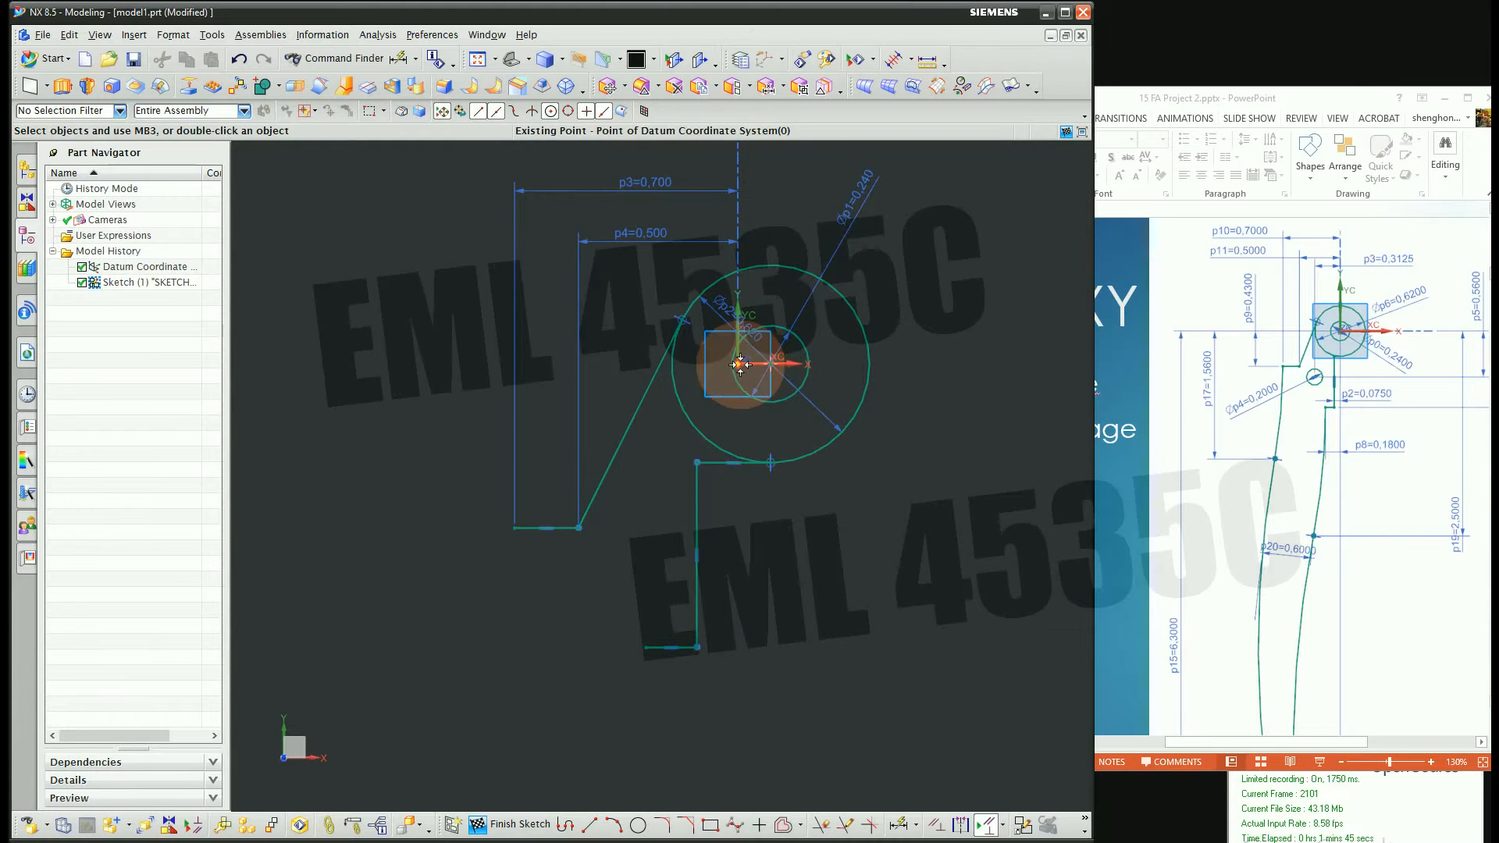
# Make the circles' shared centre coincident with the origin and dimension the left short horizontal segment 0.43 in below the X axis
pyautogui.moveTo(738, 364); pyautogui.dragTo(738, 364)
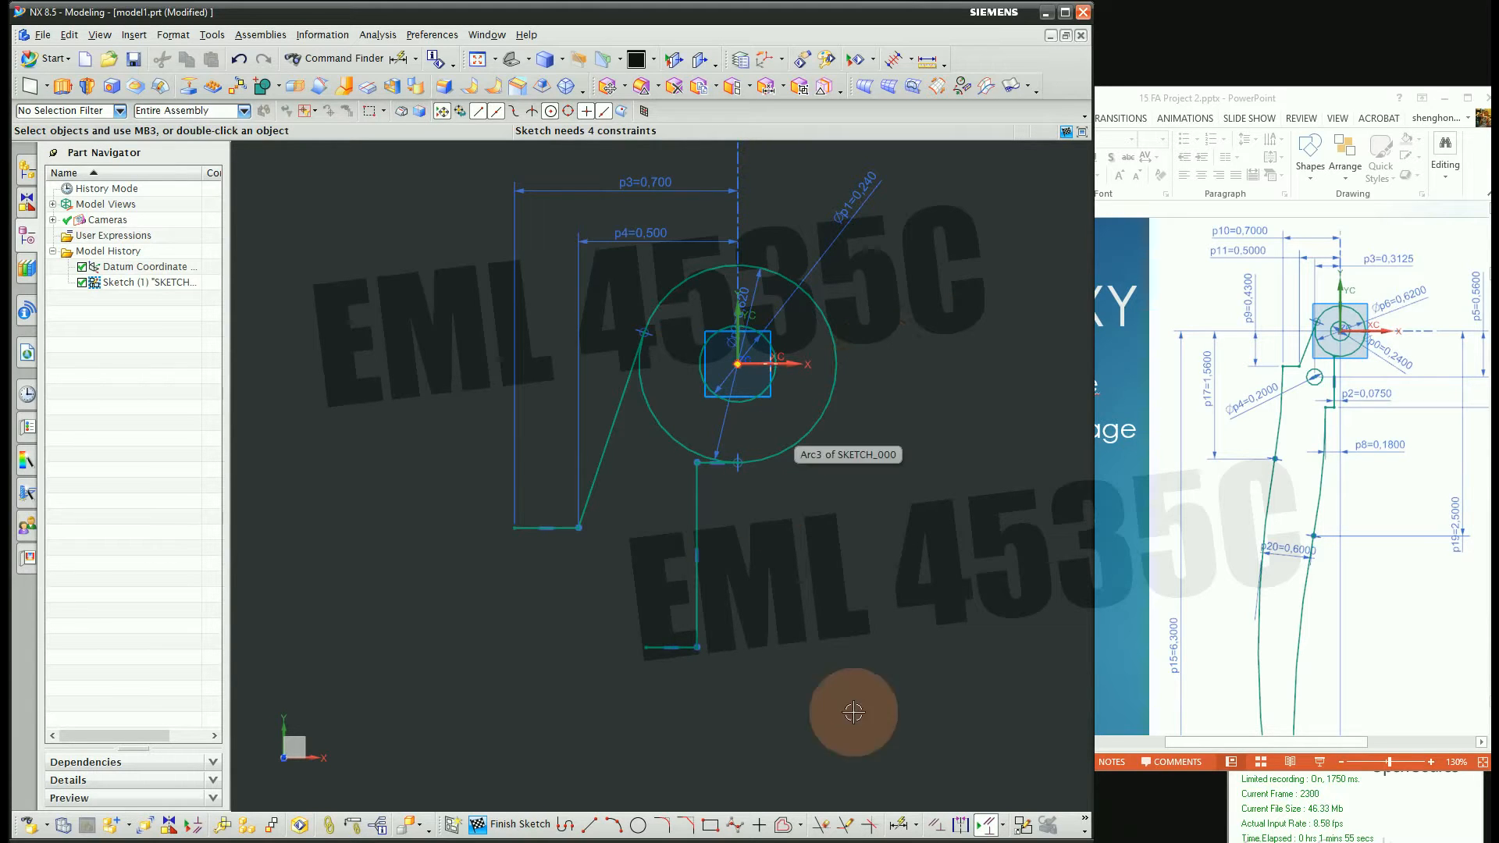
pyautogui.click(899, 825)
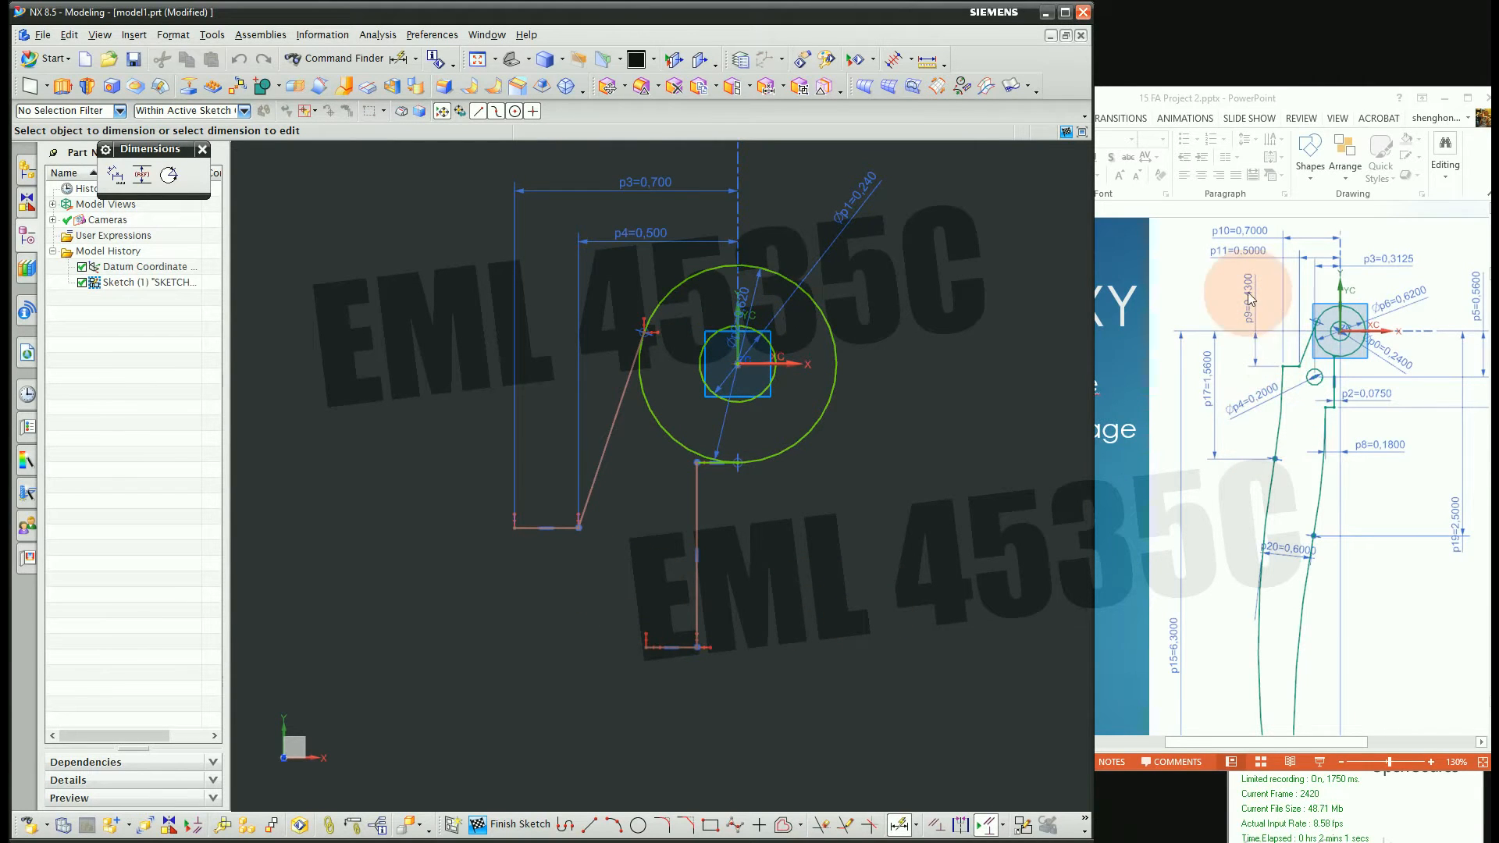
pyautogui.click(545, 528)
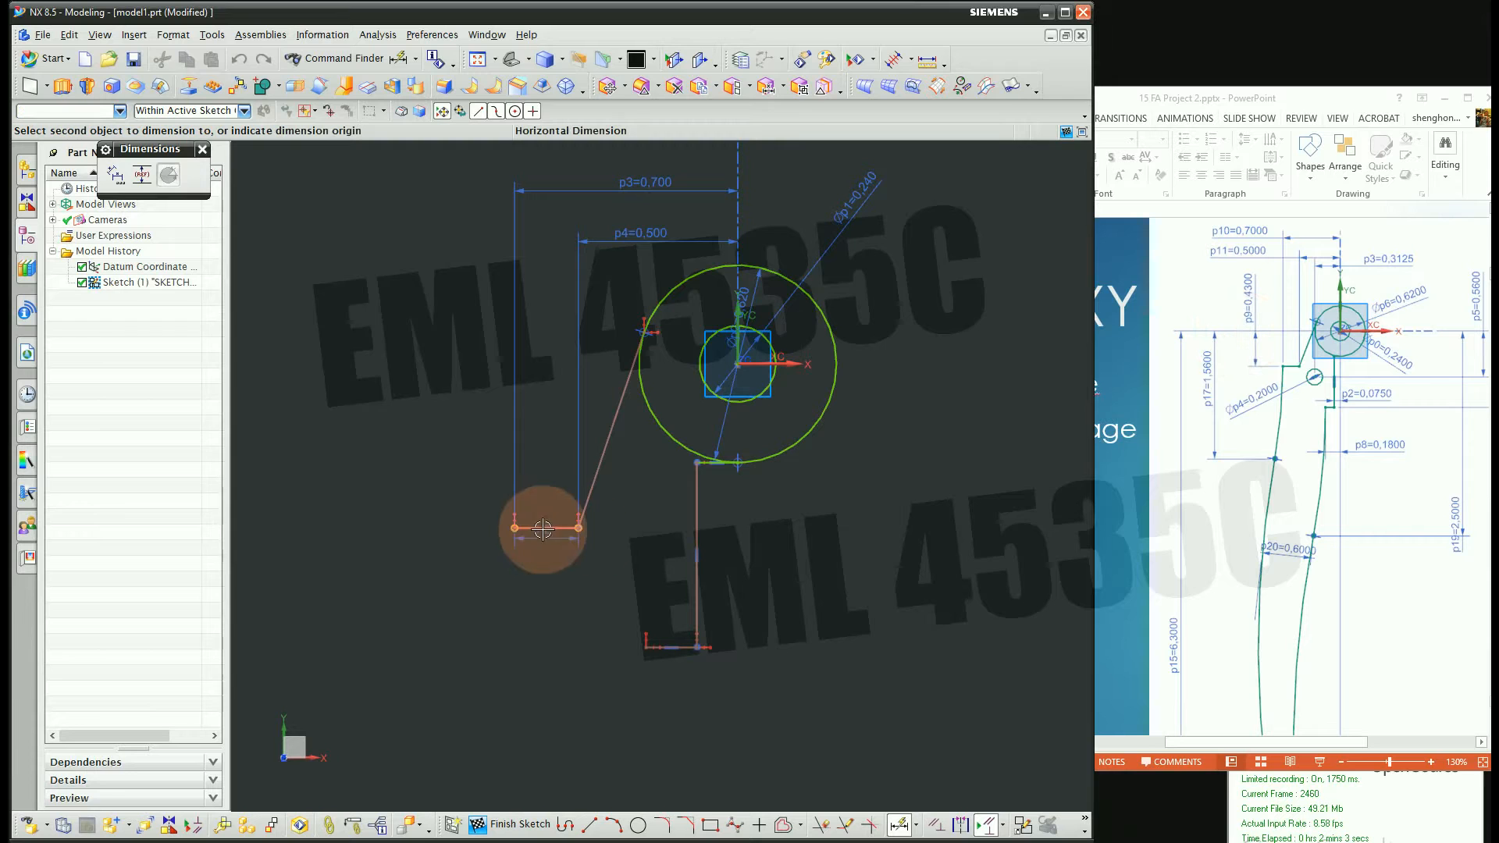
pyautogui.click(751, 364)
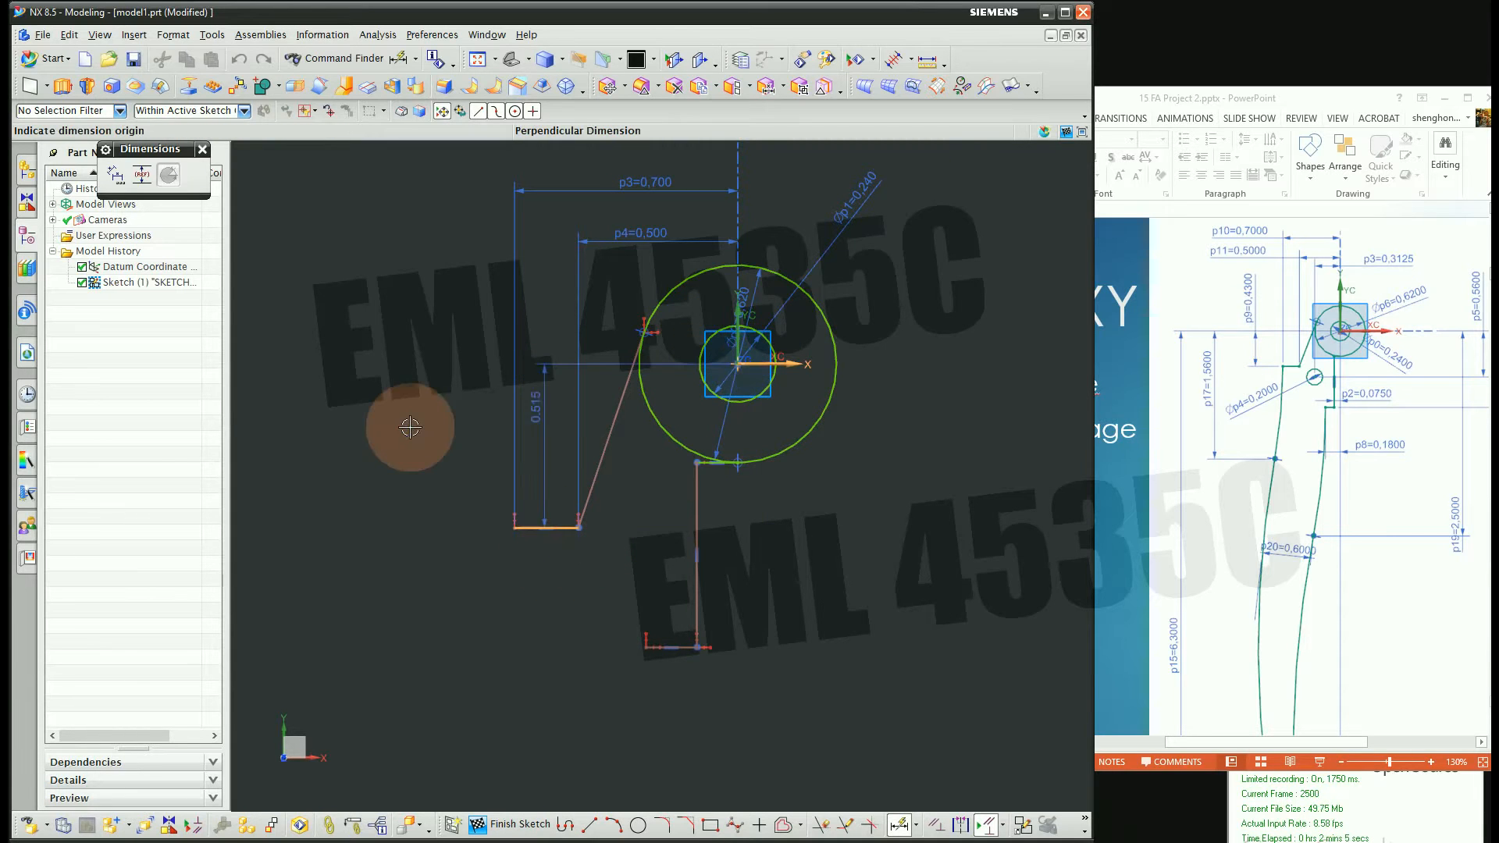
pyautogui.click(409, 427)
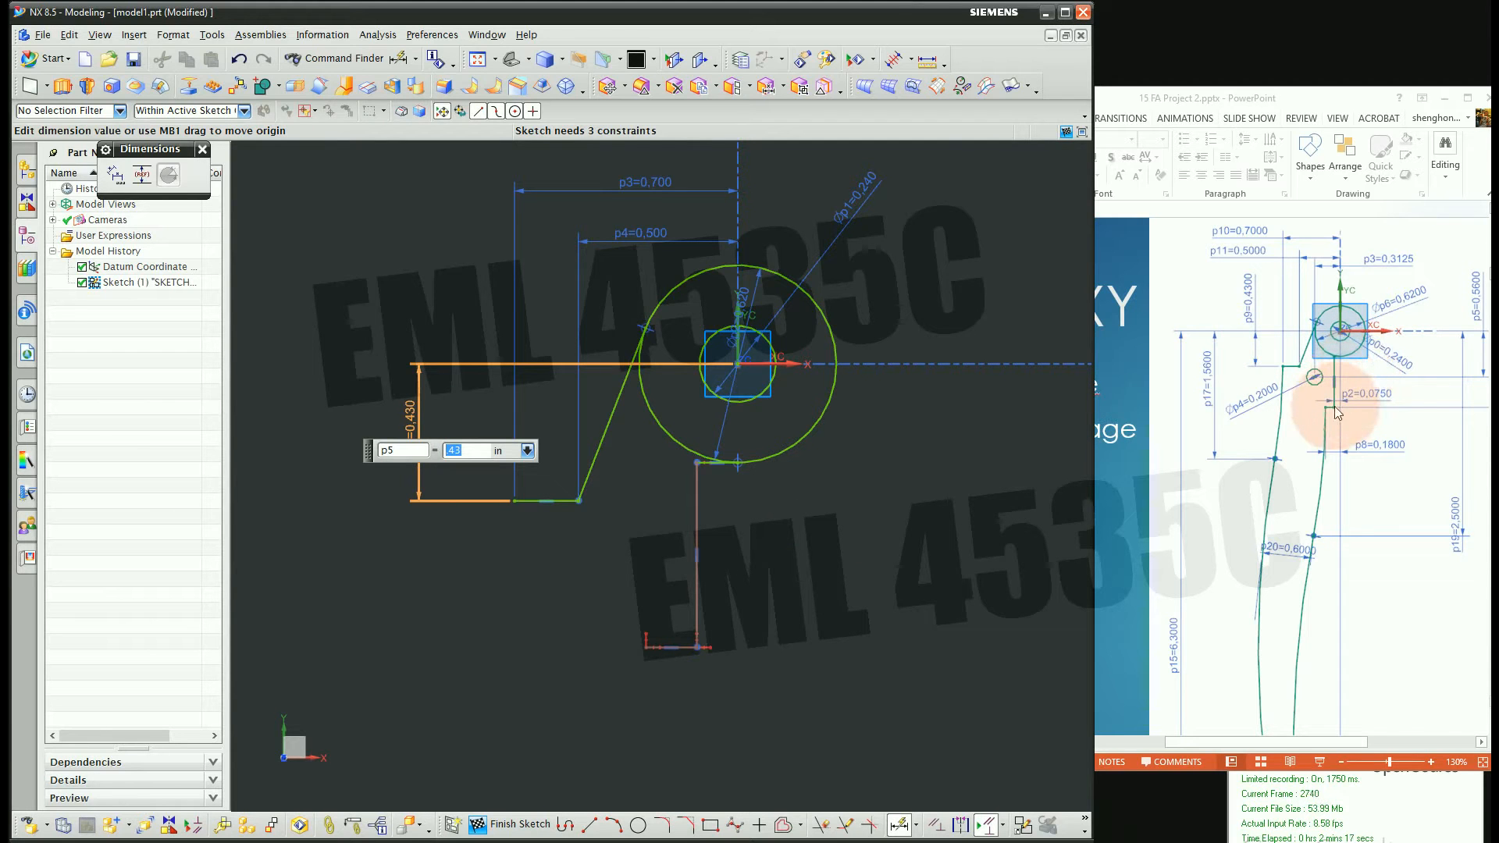
# Dimension the horizontal distance from the vertical line below the outer circle to the Y axis as 0.075 in
pyautogui.click(699, 587)
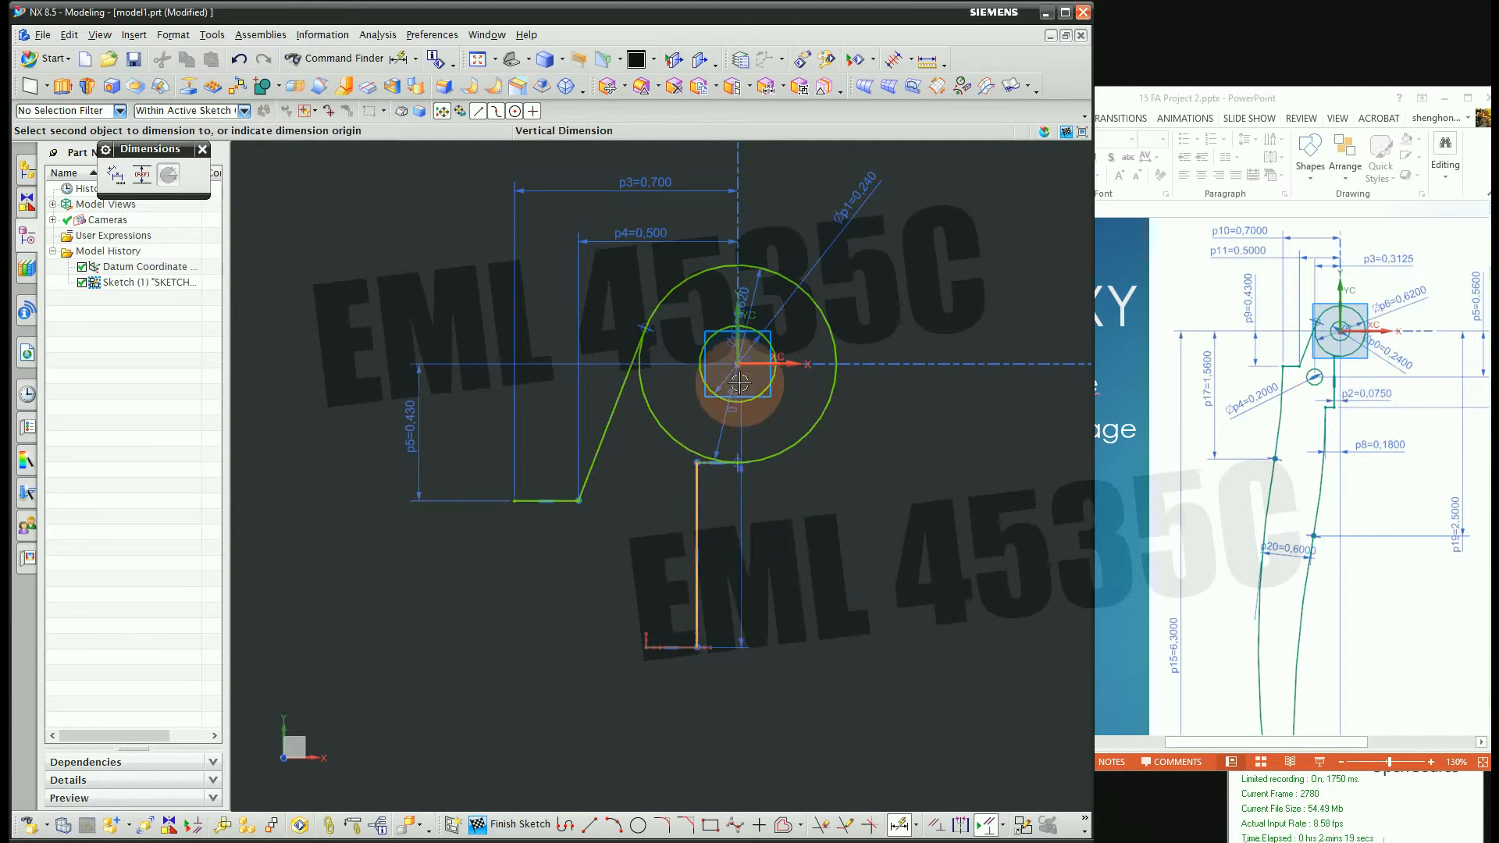
pyautogui.click(737, 317)
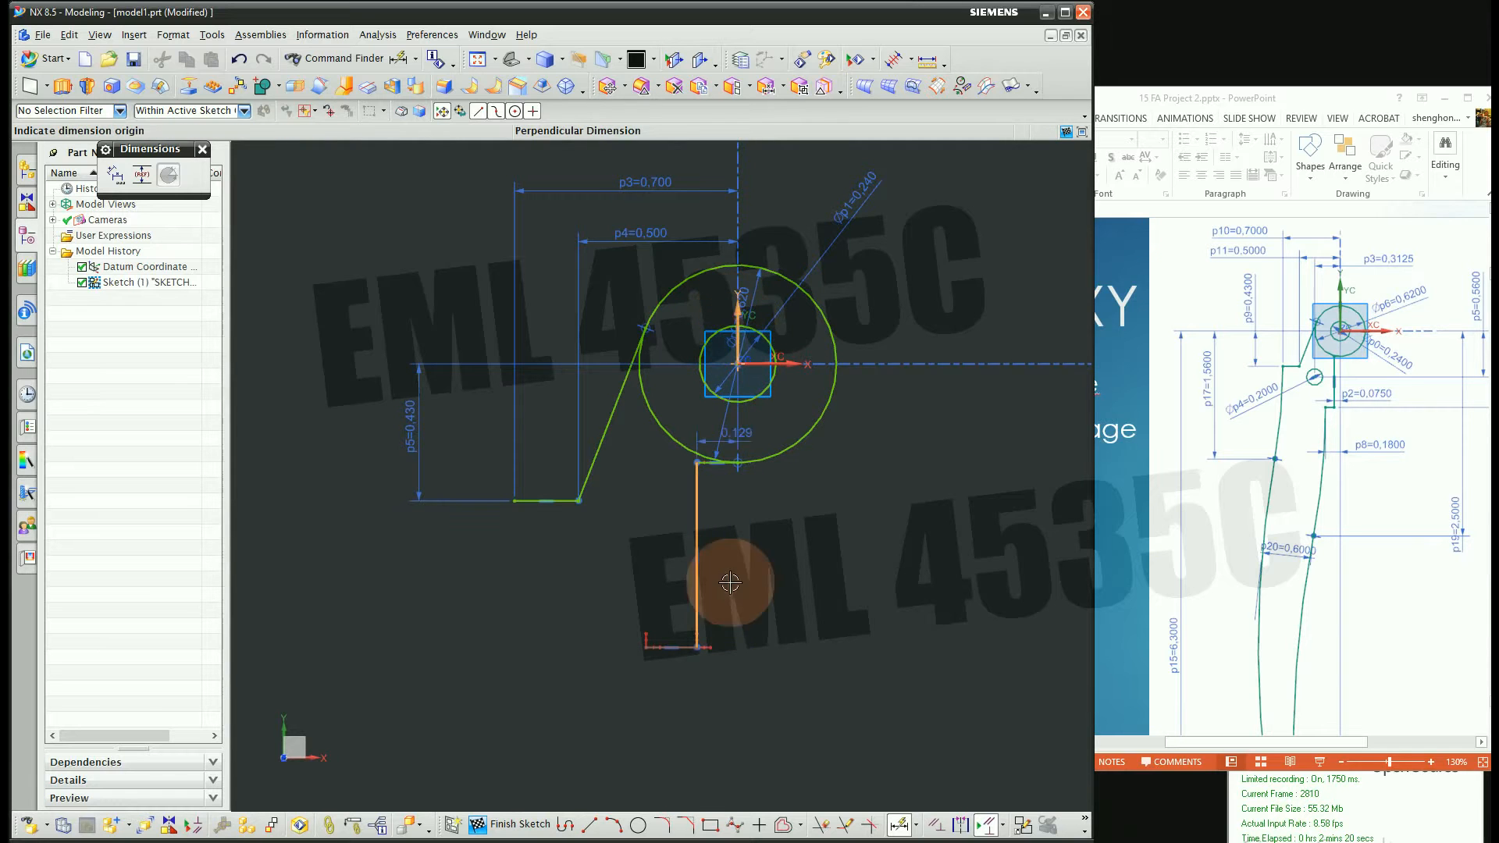
pyautogui.click(867, 593)
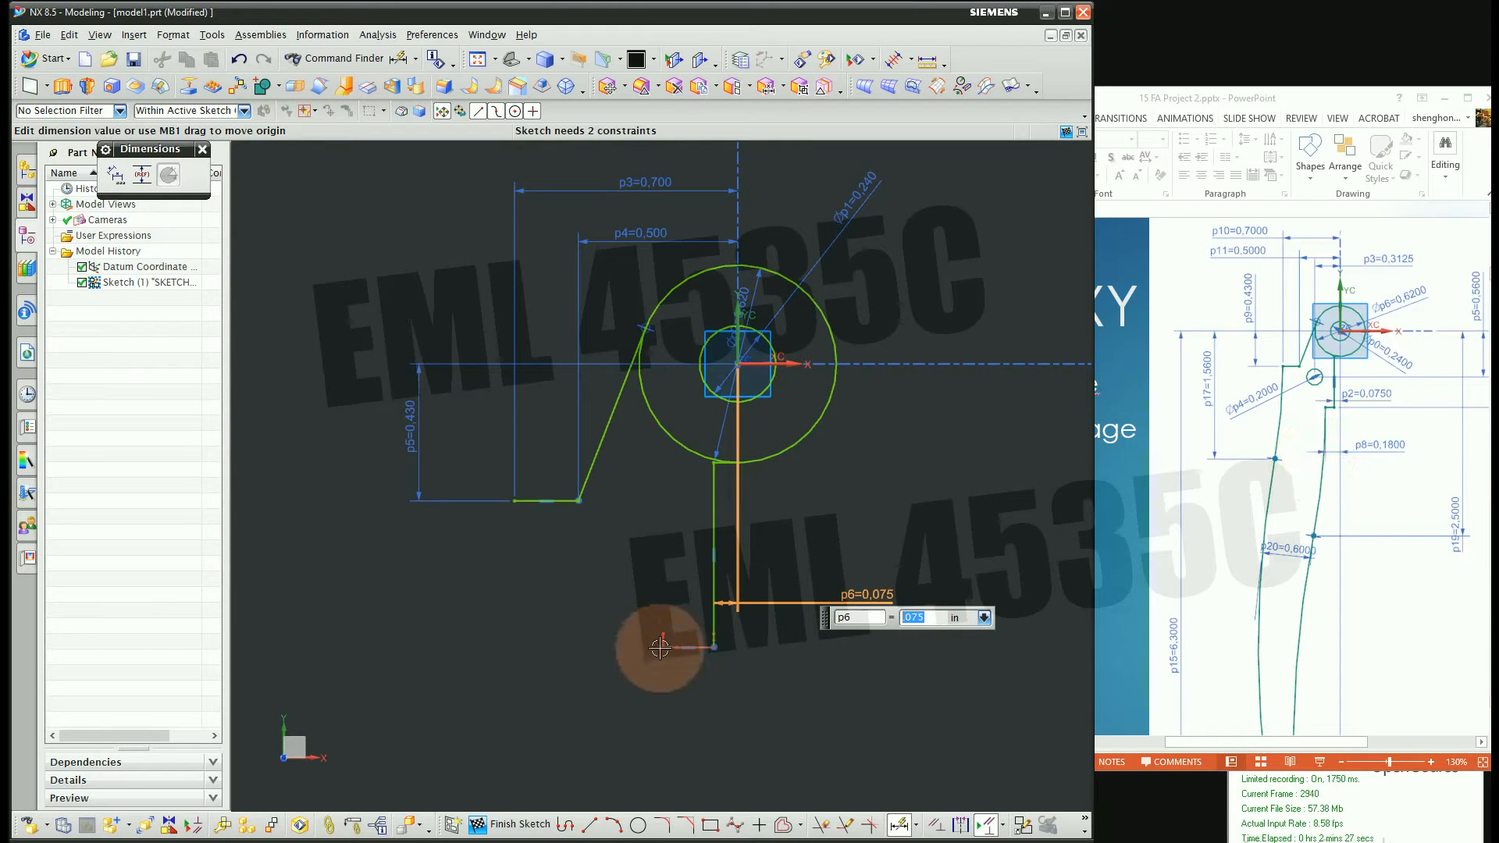
# Dimension the horizontal distance from the free end of the lower short segment to the Y axis as 0.18 in
pyautogui.click(663, 647)
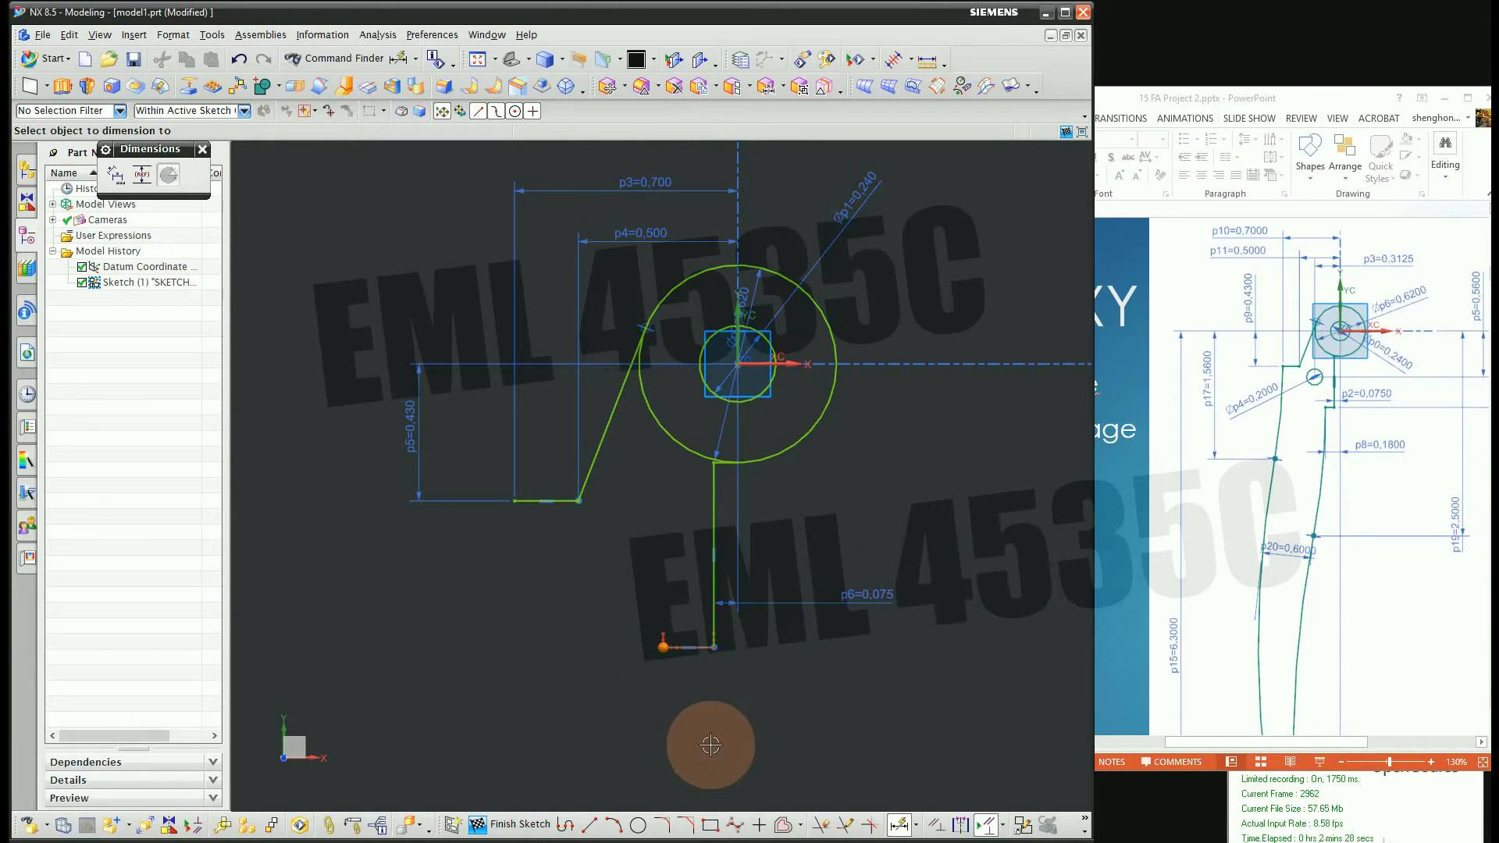
pyautogui.click(732, 306)
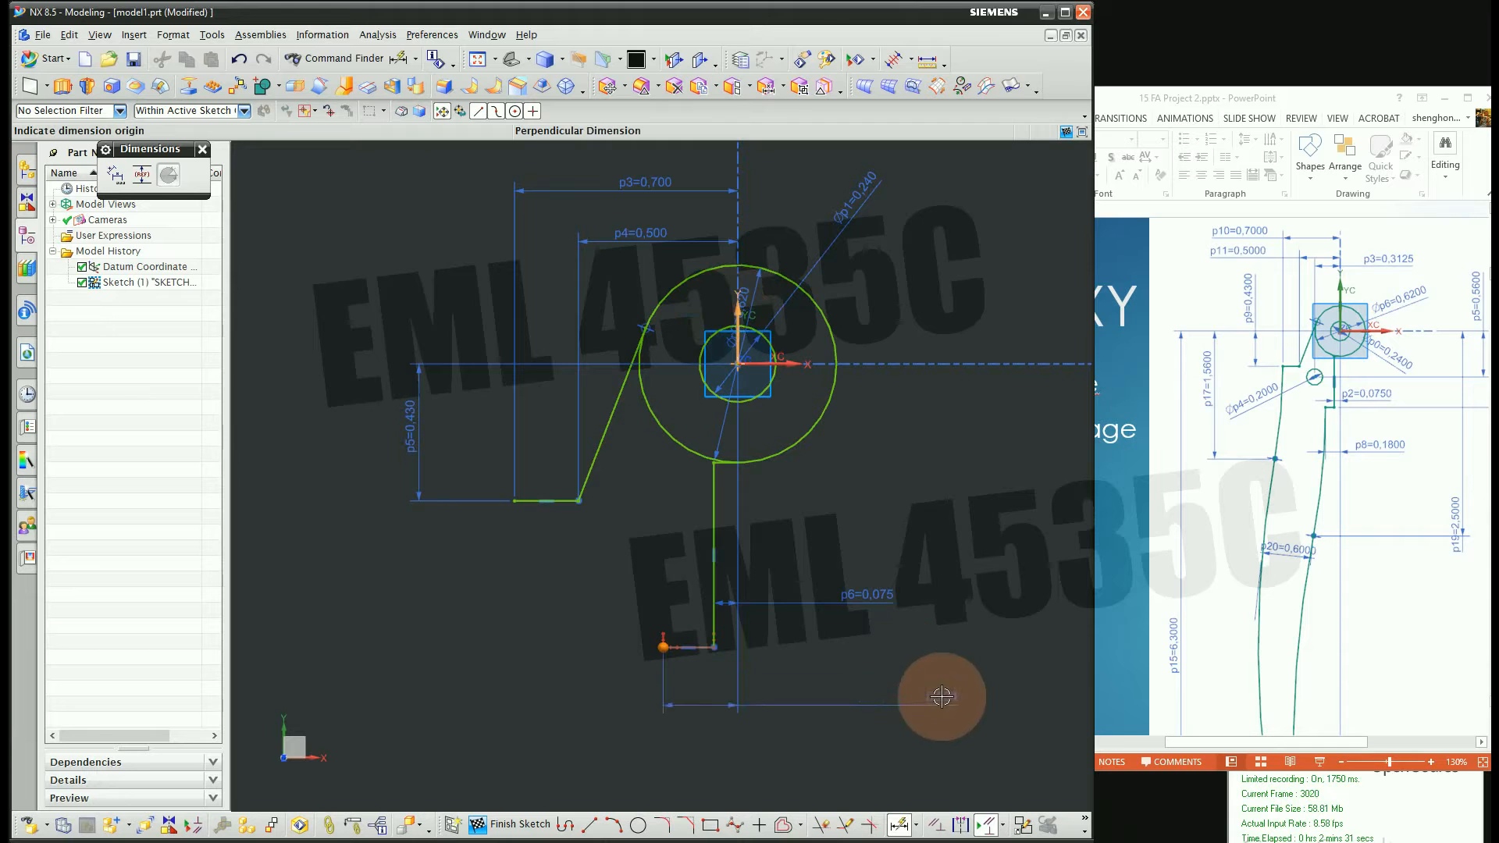
pyautogui.click(941, 696)
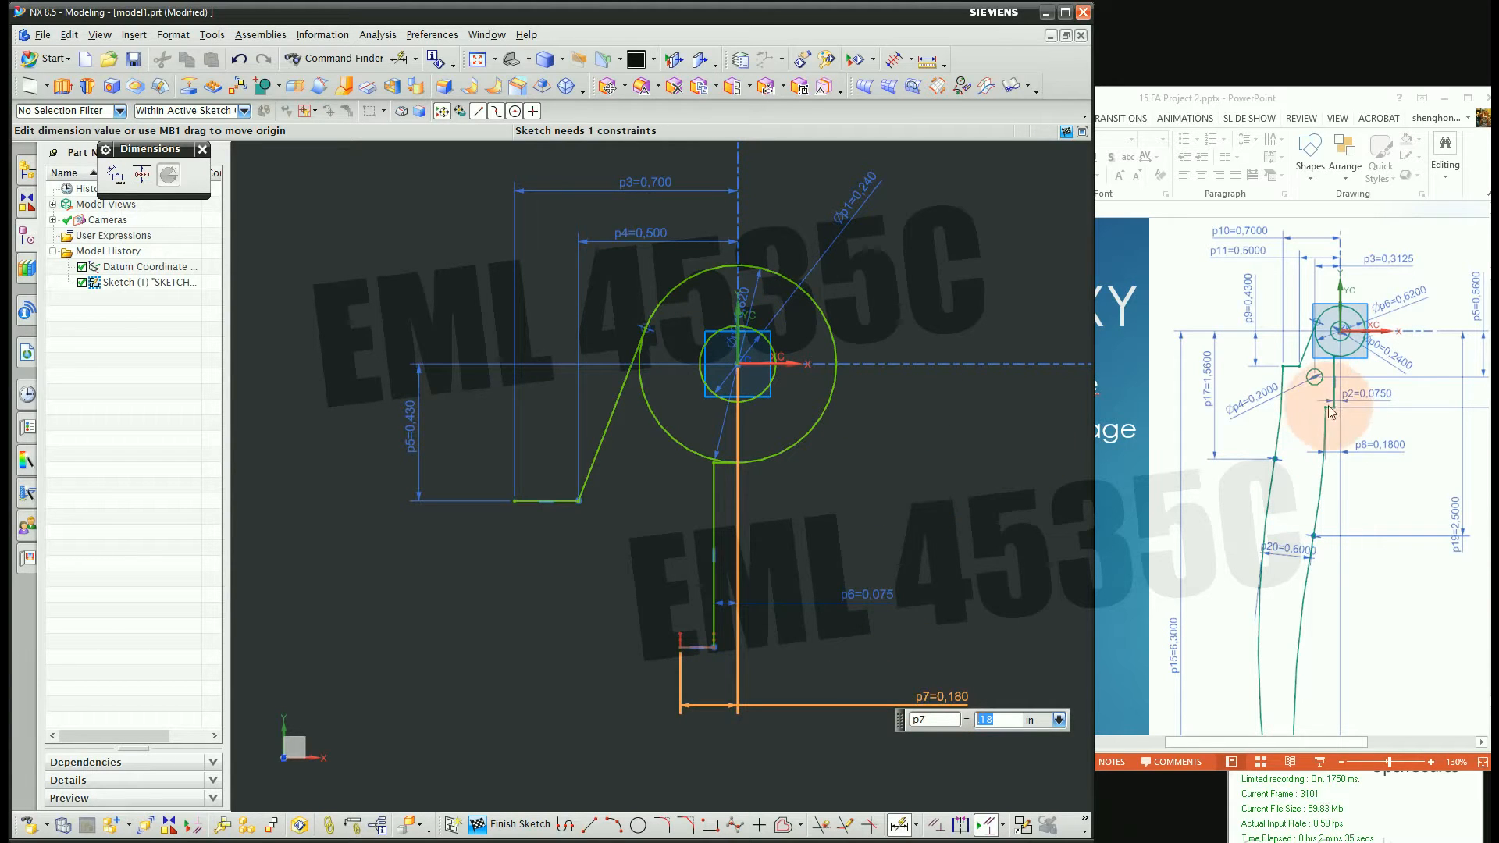
# Following the PowerPoint reference drawing, dimension the vertical distance from the lower short horizontal segment to the X axis as 0.93 in
pyautogui.click(1478, 745)
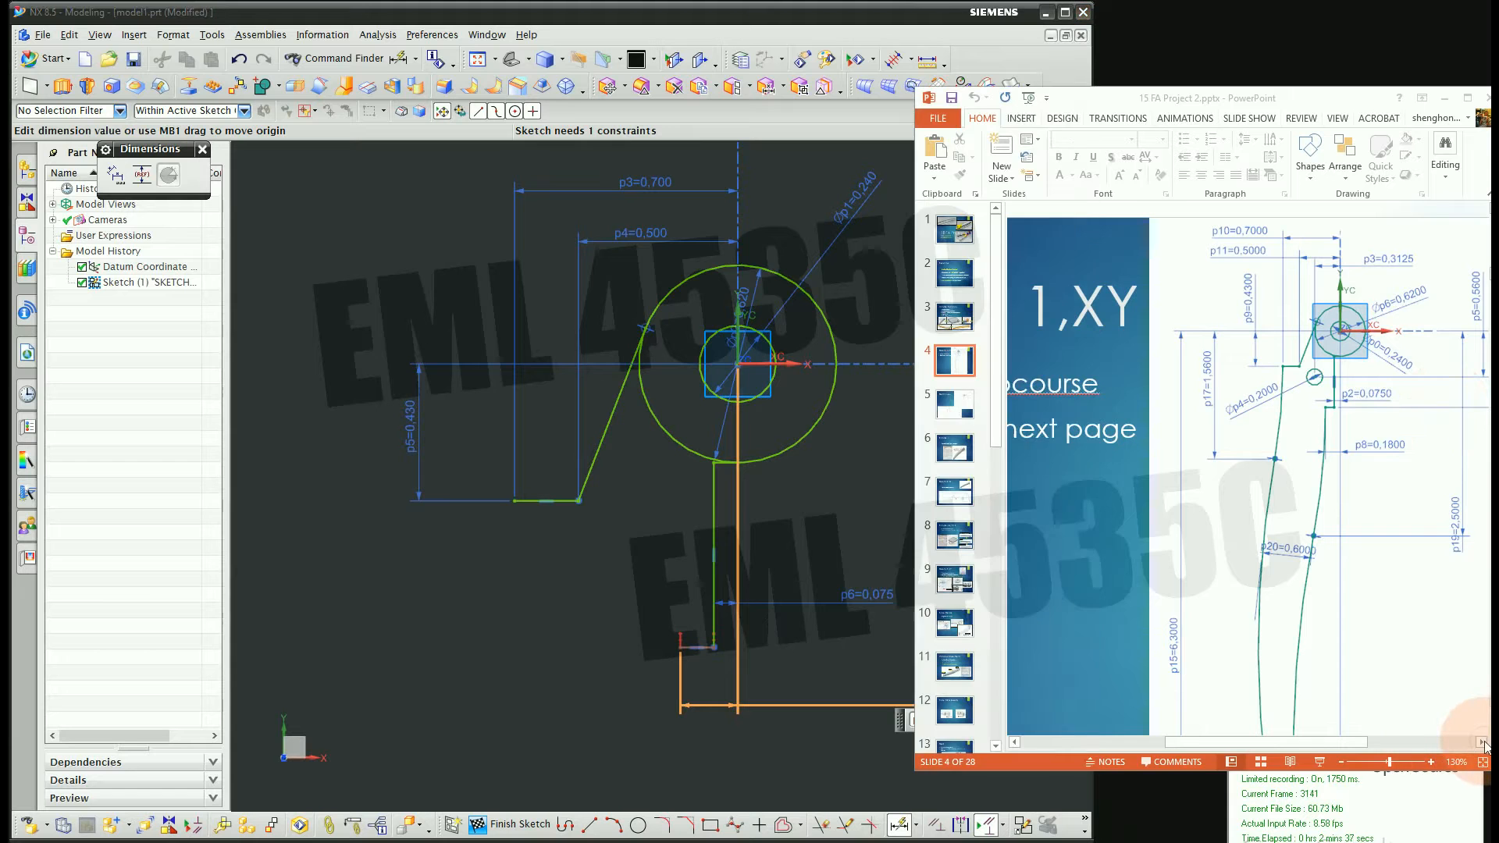
pyautogui.click(1478, 745)
pyautogui.click(1477, 745)
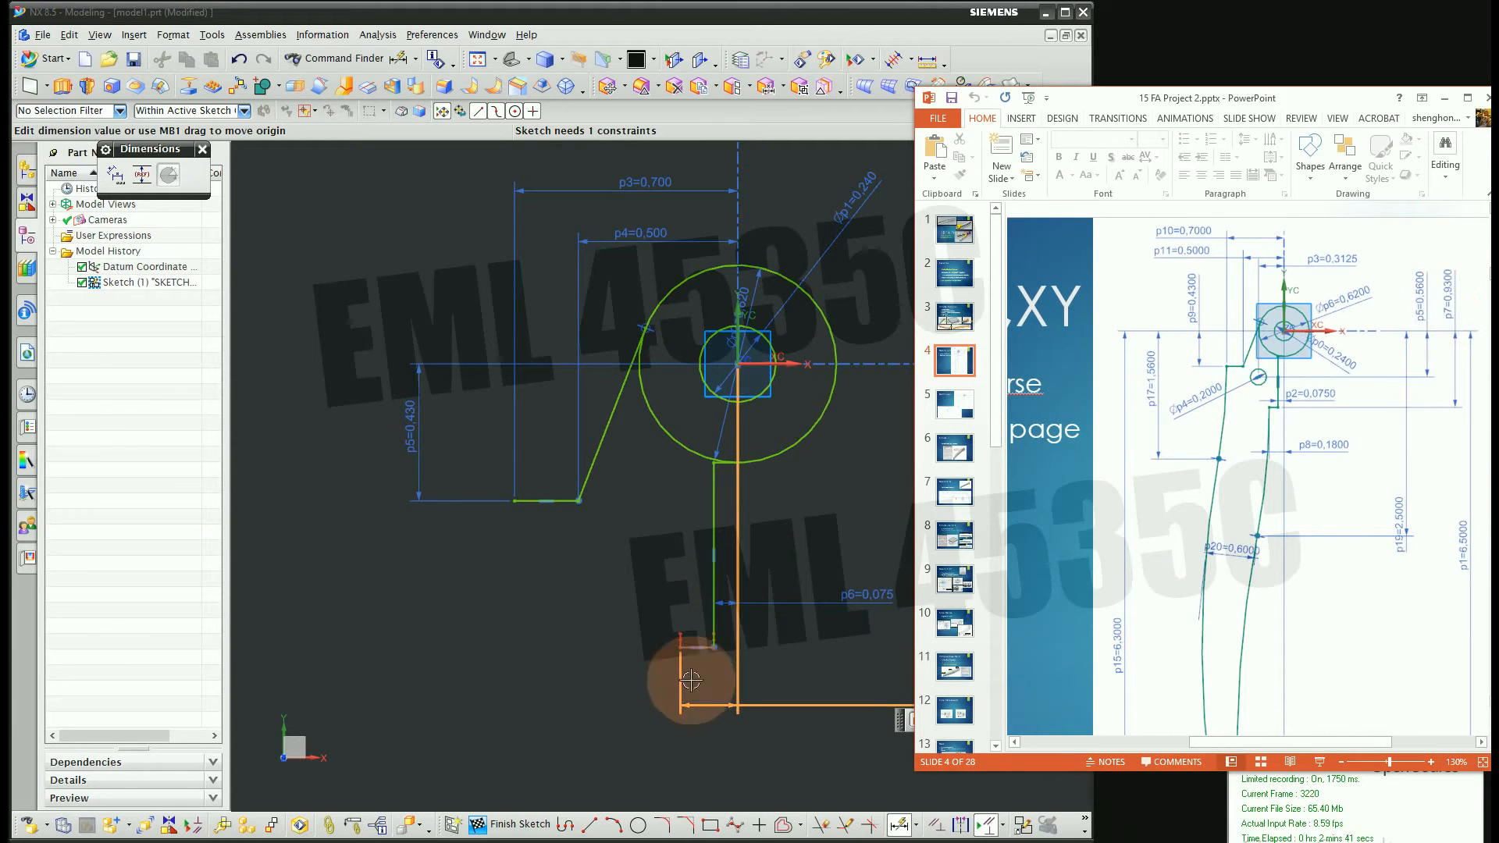
pyautogui.click(697, 645)
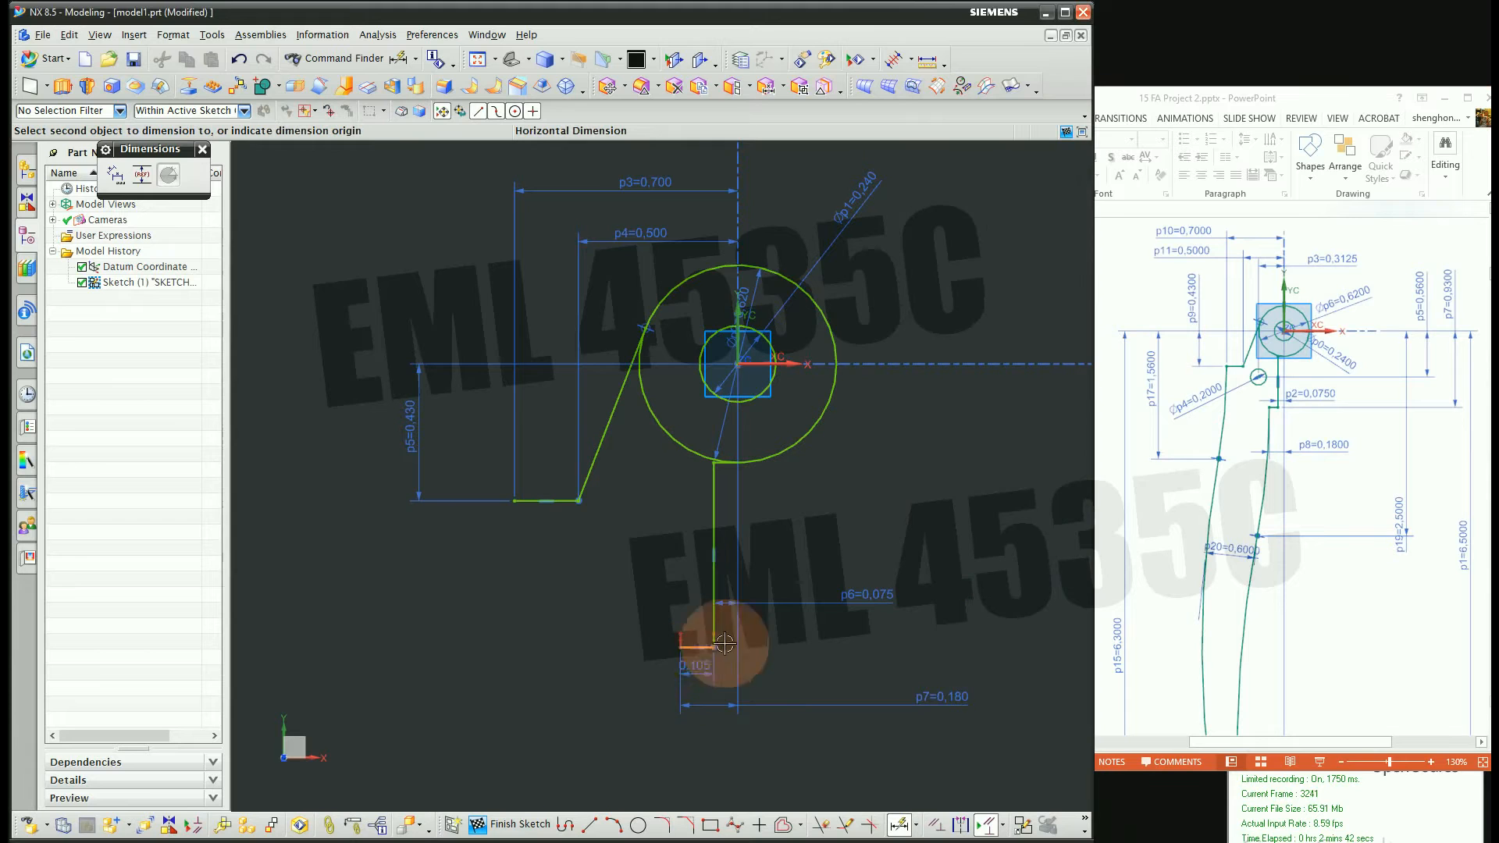
pyautogui.click(795, 364)
pyautogui.click(1046, 240)
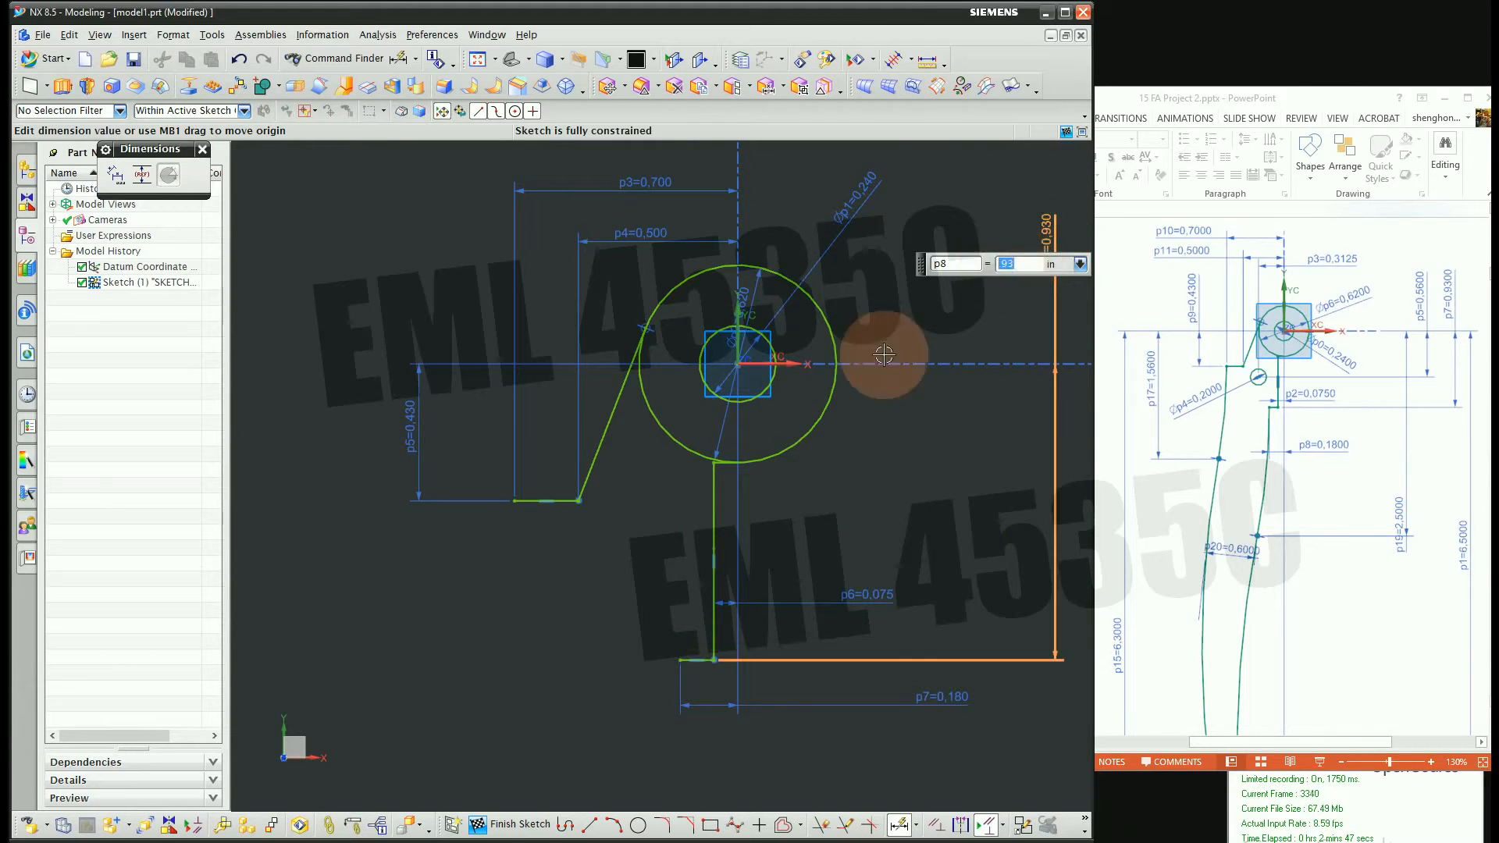
pyautogui.press('Escape')
pyautogui.press('Escape')
# Switch to the PowerPoint reference drawing and examine the handle's two curved edges and their dimensions down to the lower end
pyautogui.scroll(-3, 834, 242)
pyautogui.scroll(1, 823, 473)
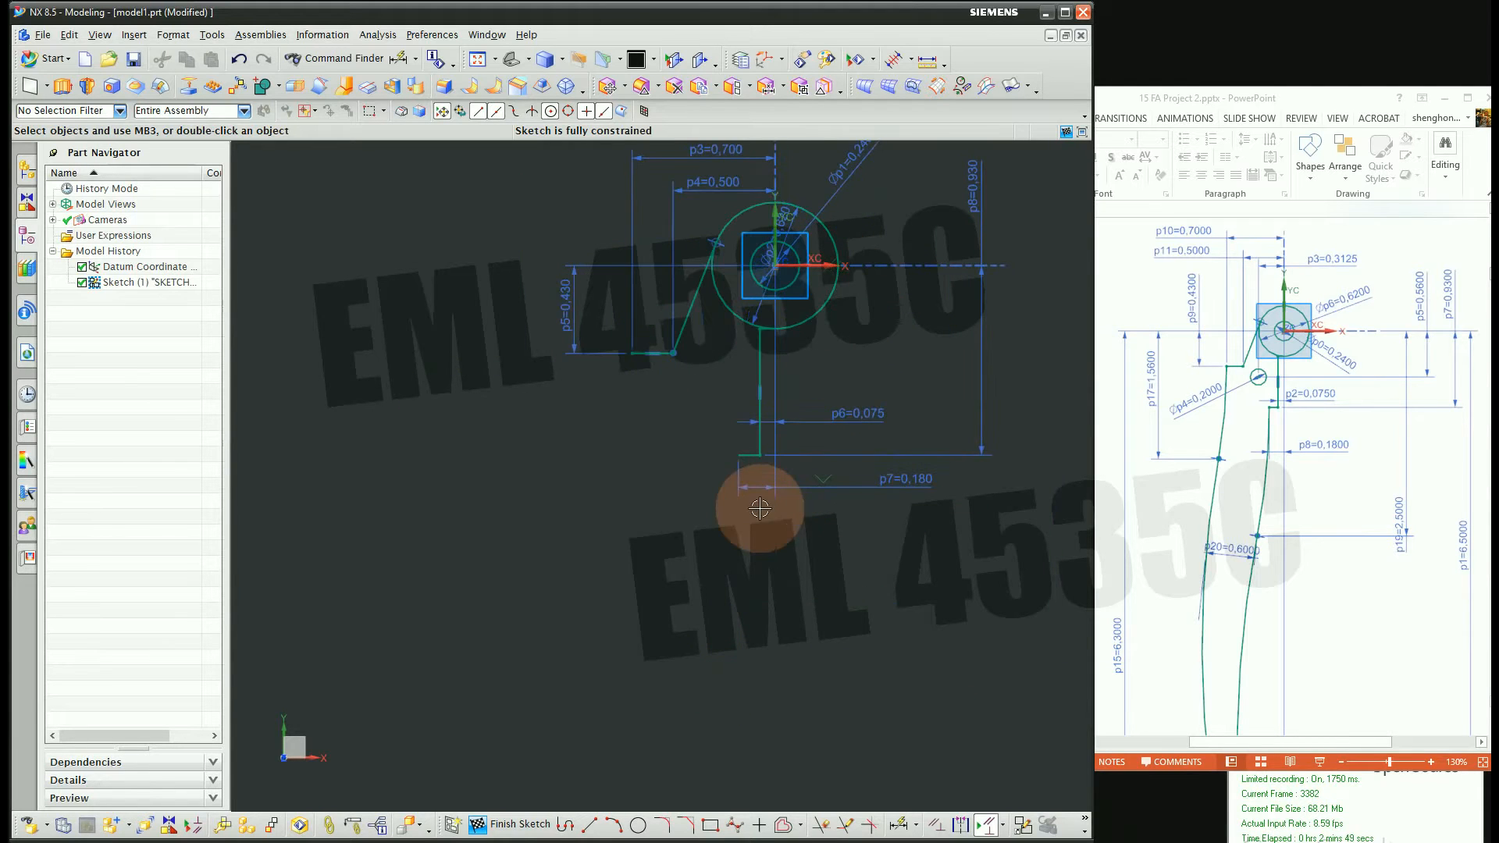
pyautogui.scroll(-1, 742, 535)
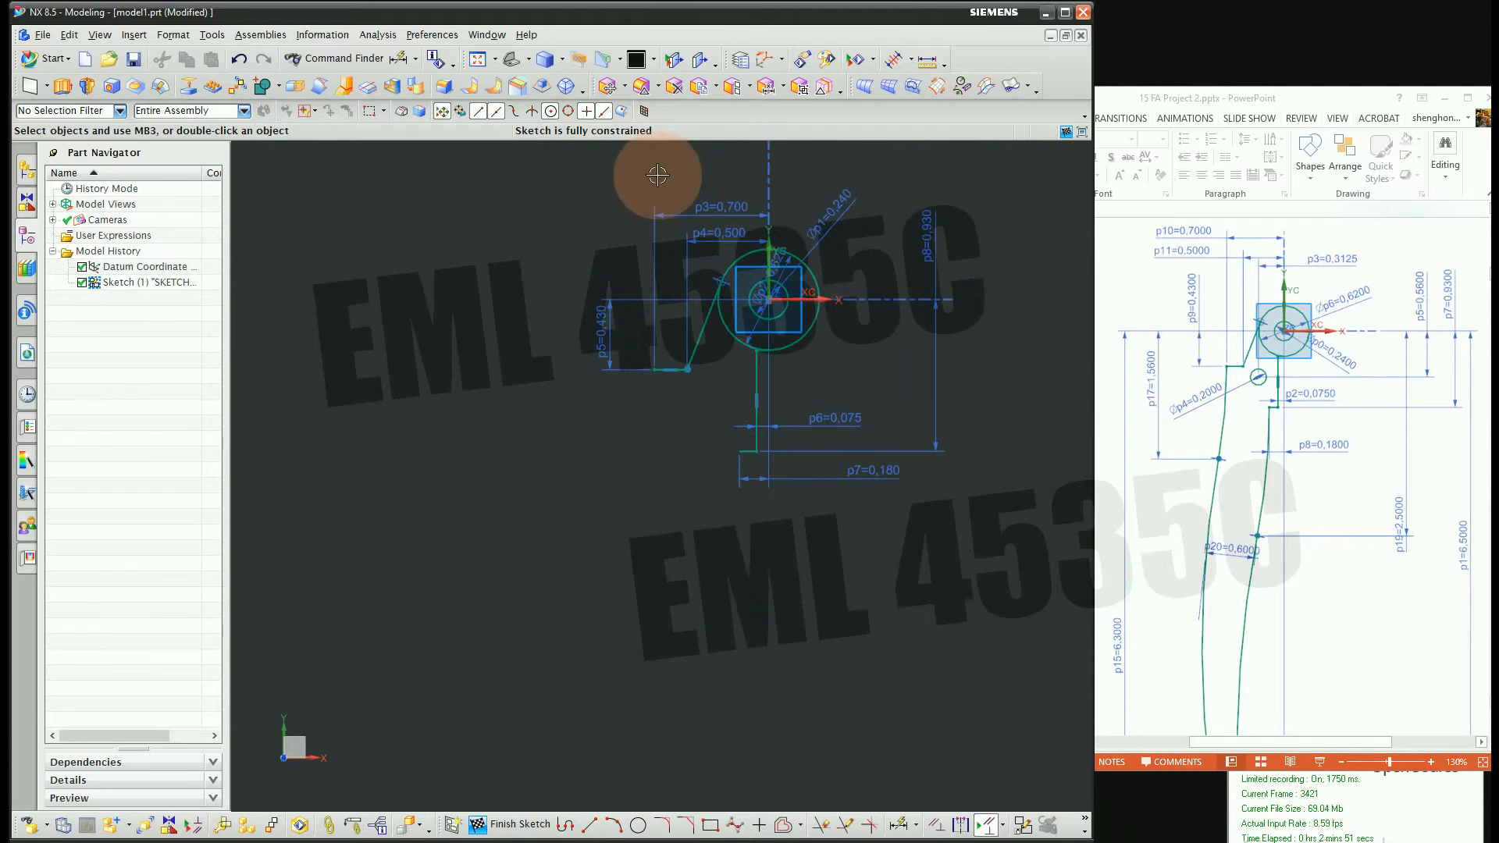
pyautogui.click(1260, 611)
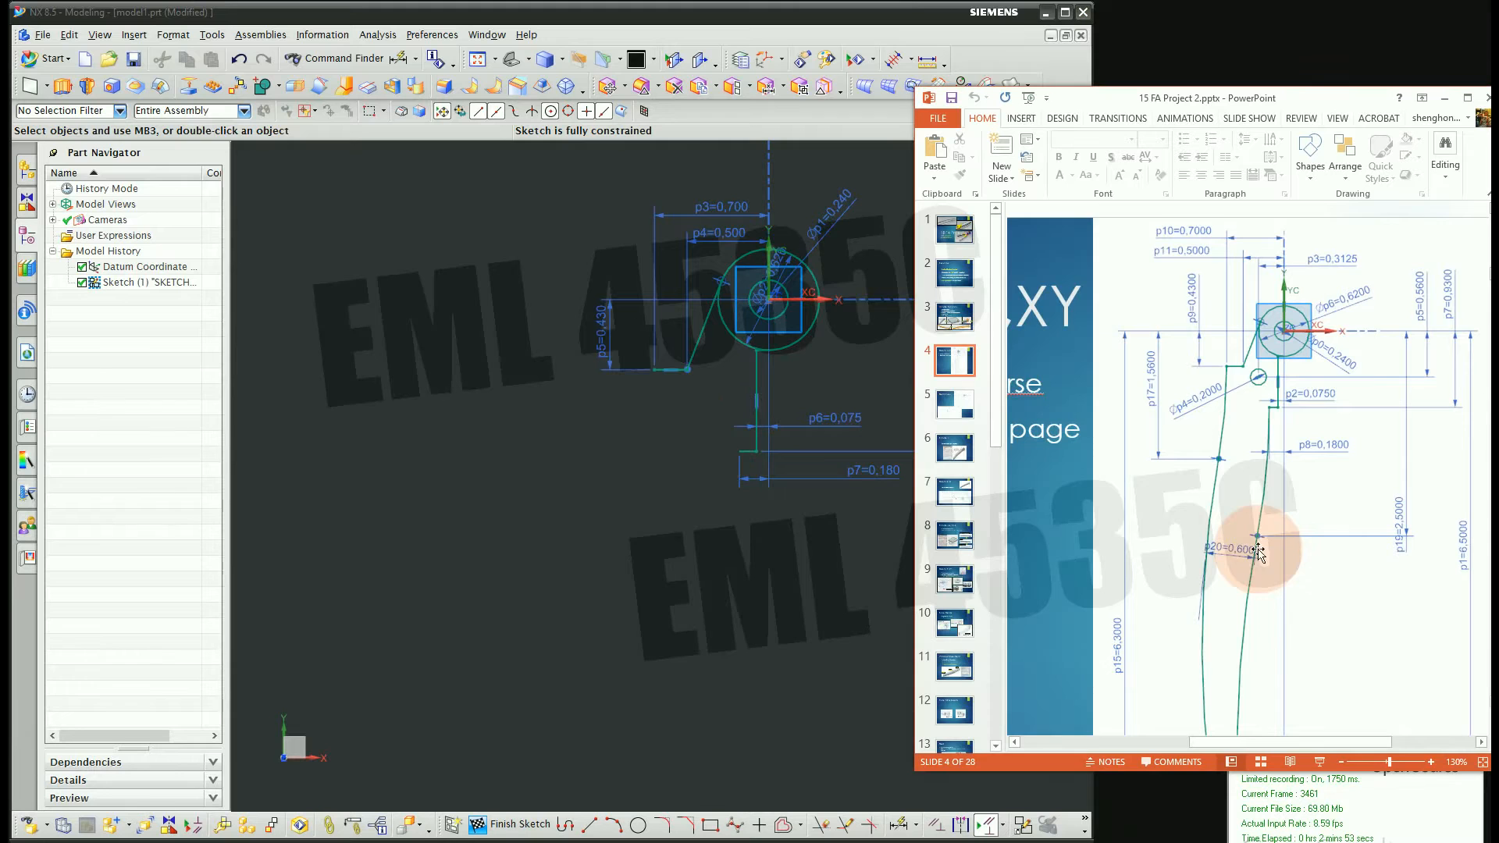
pyautogui.scroll(-3, 1306, 604)
pyautogui.scroll(-3, 1305, 605)
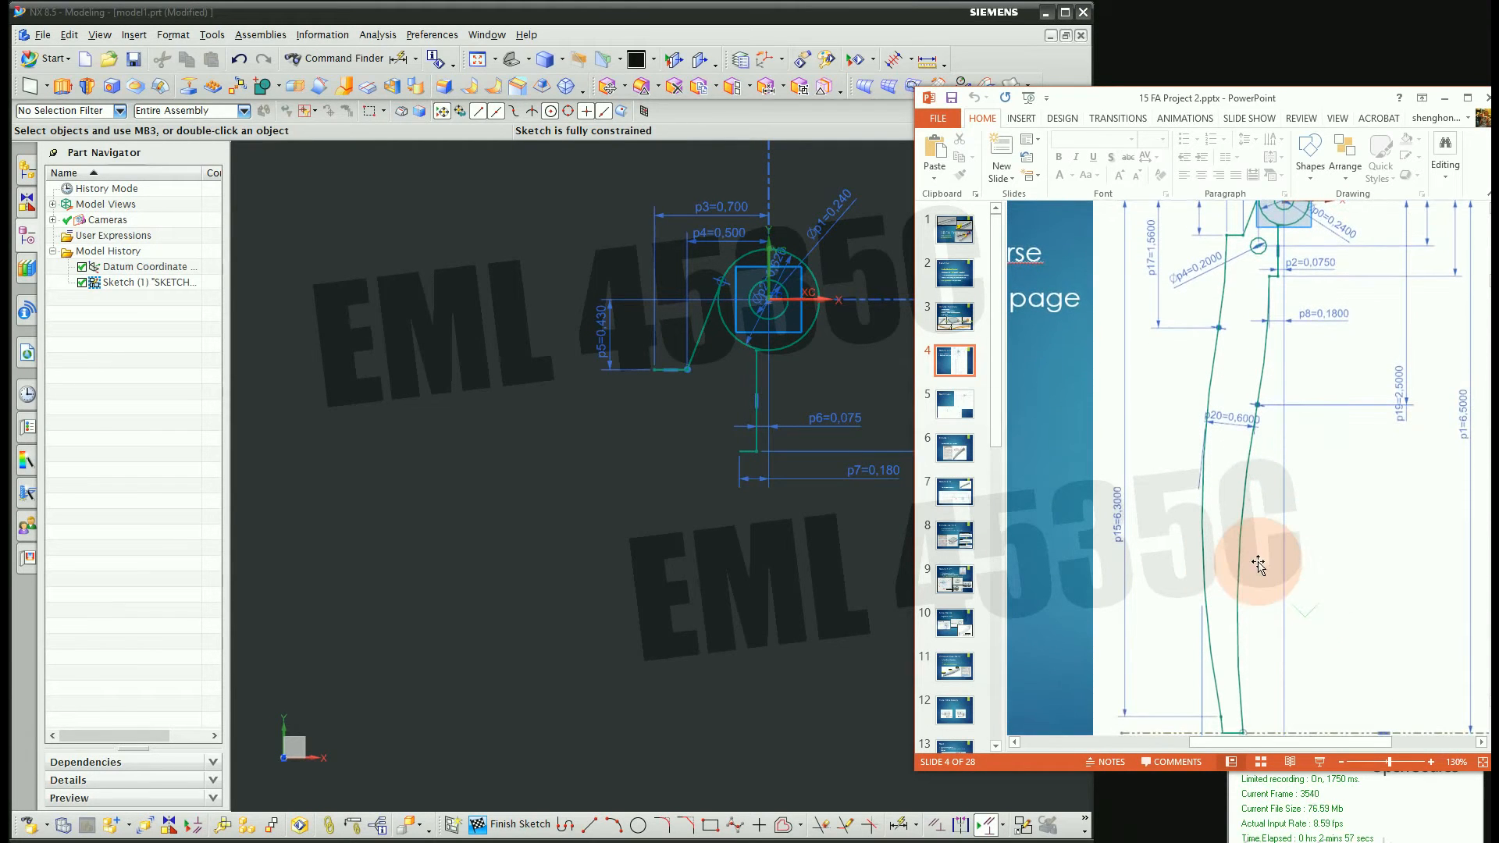
pyautogui.scroll(-1, 1258, 581)
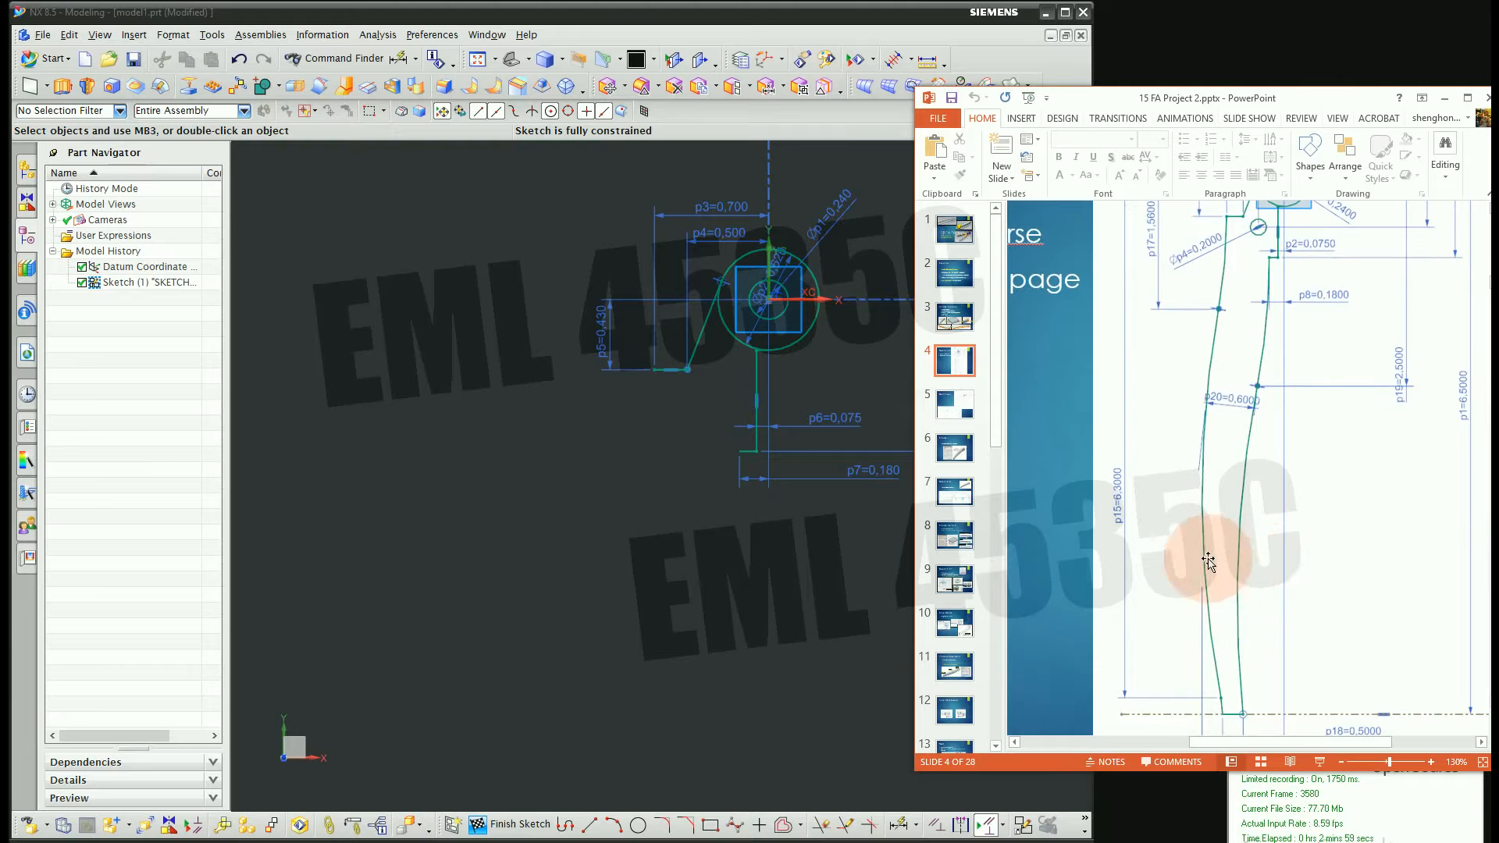
pyautogui.scroll(1, 1212, 560)
pyautogui.scroll(-1, 1222, 539)
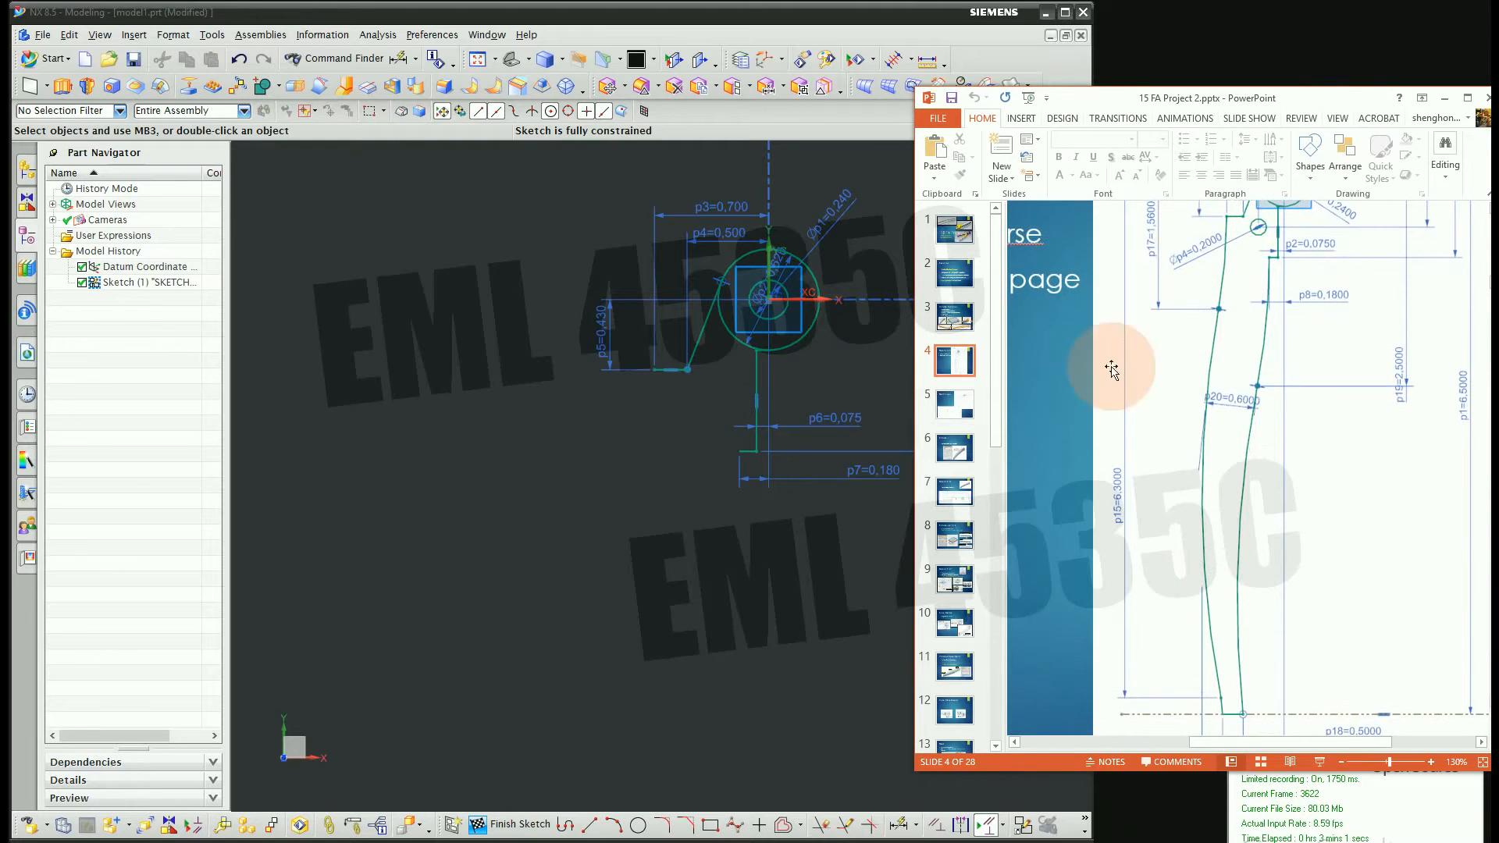
pyautogui.click(954, 402)
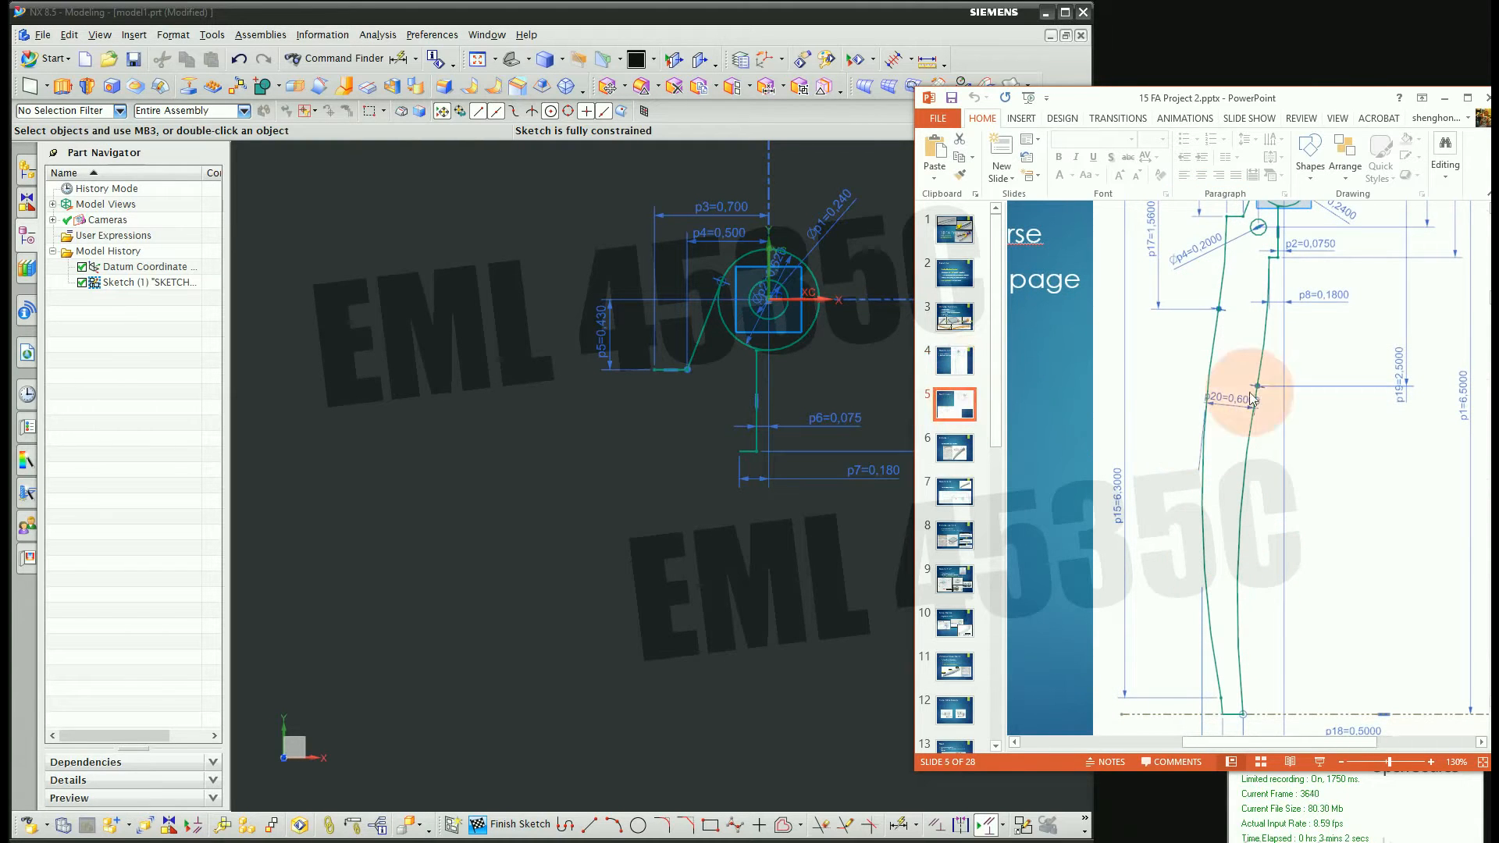
pyautogui.click(954, 359)
pyautogui.scroll(2, 1294, 466)
pyautogui.scroll(1, 1294, 467)
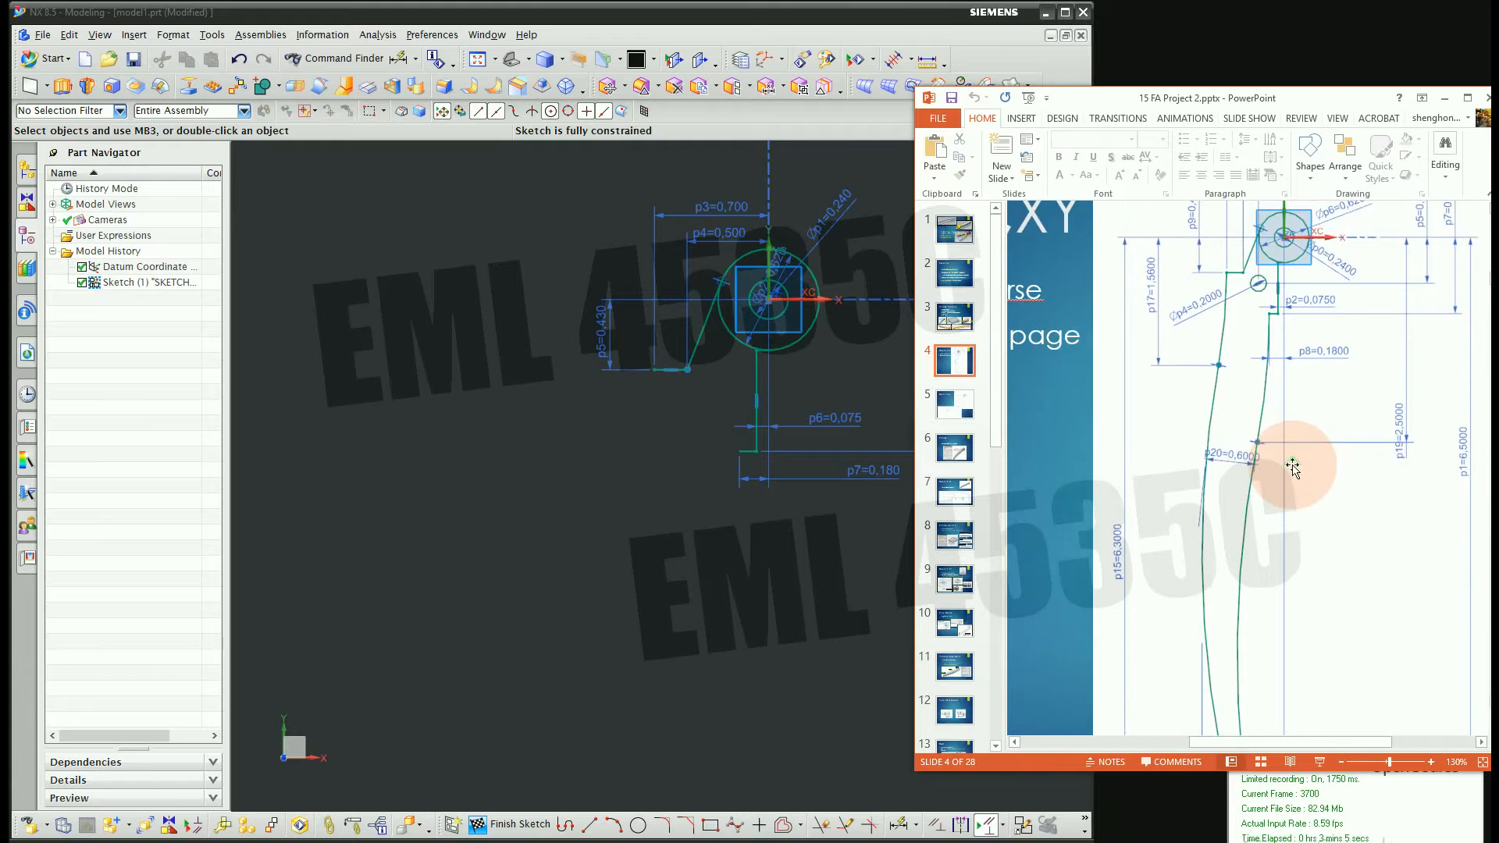
pyautogui.scroll(-1, 1225, 311)
pyautogui.scroll(1, 1227, 312)
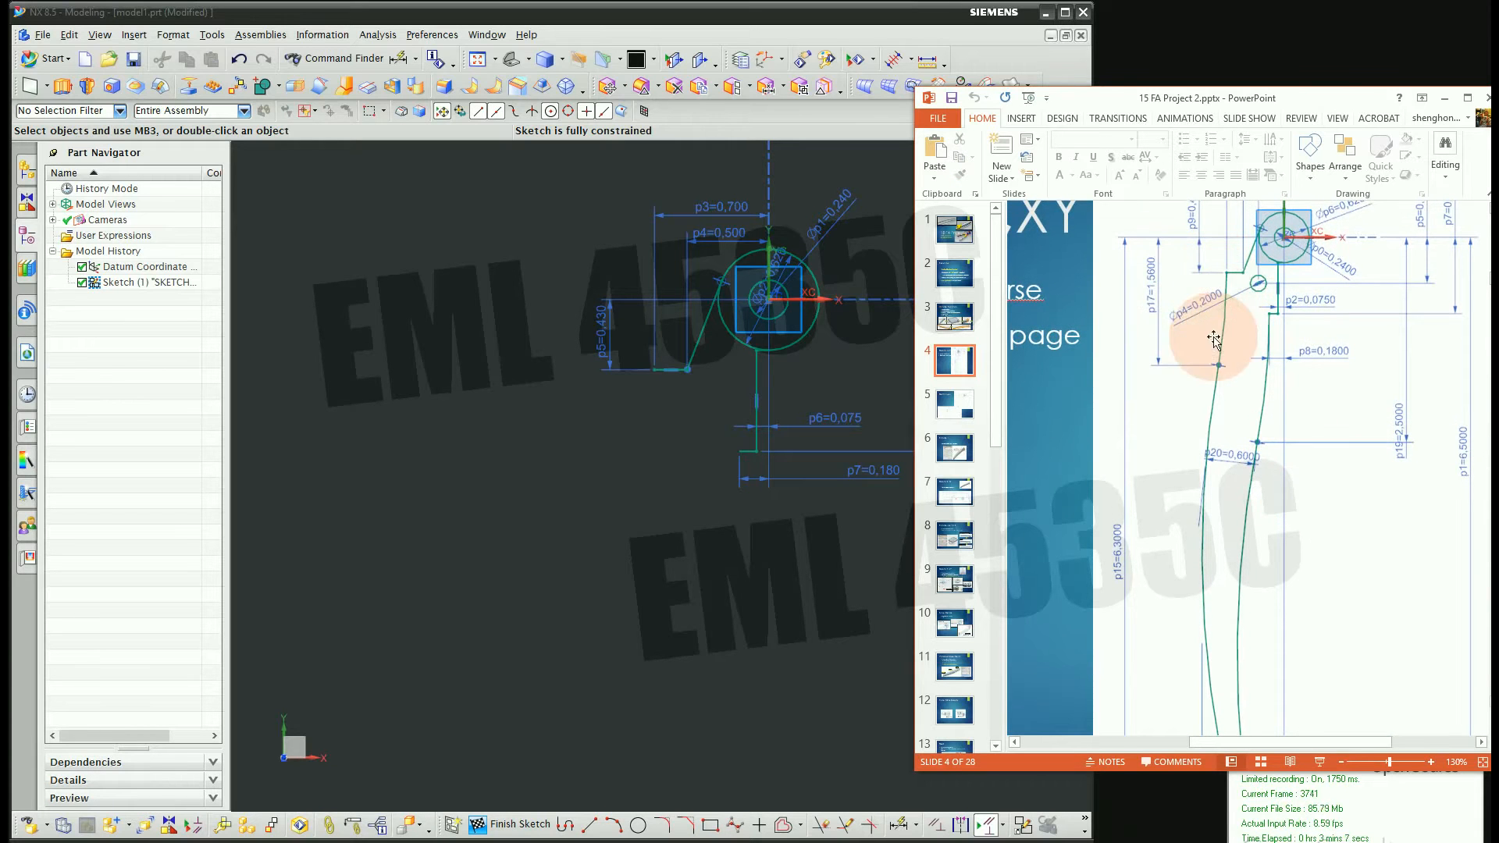
pyautogui.scroll(-1, 1206, 336)
pyautogui.scroll(-3, 1203, 572)
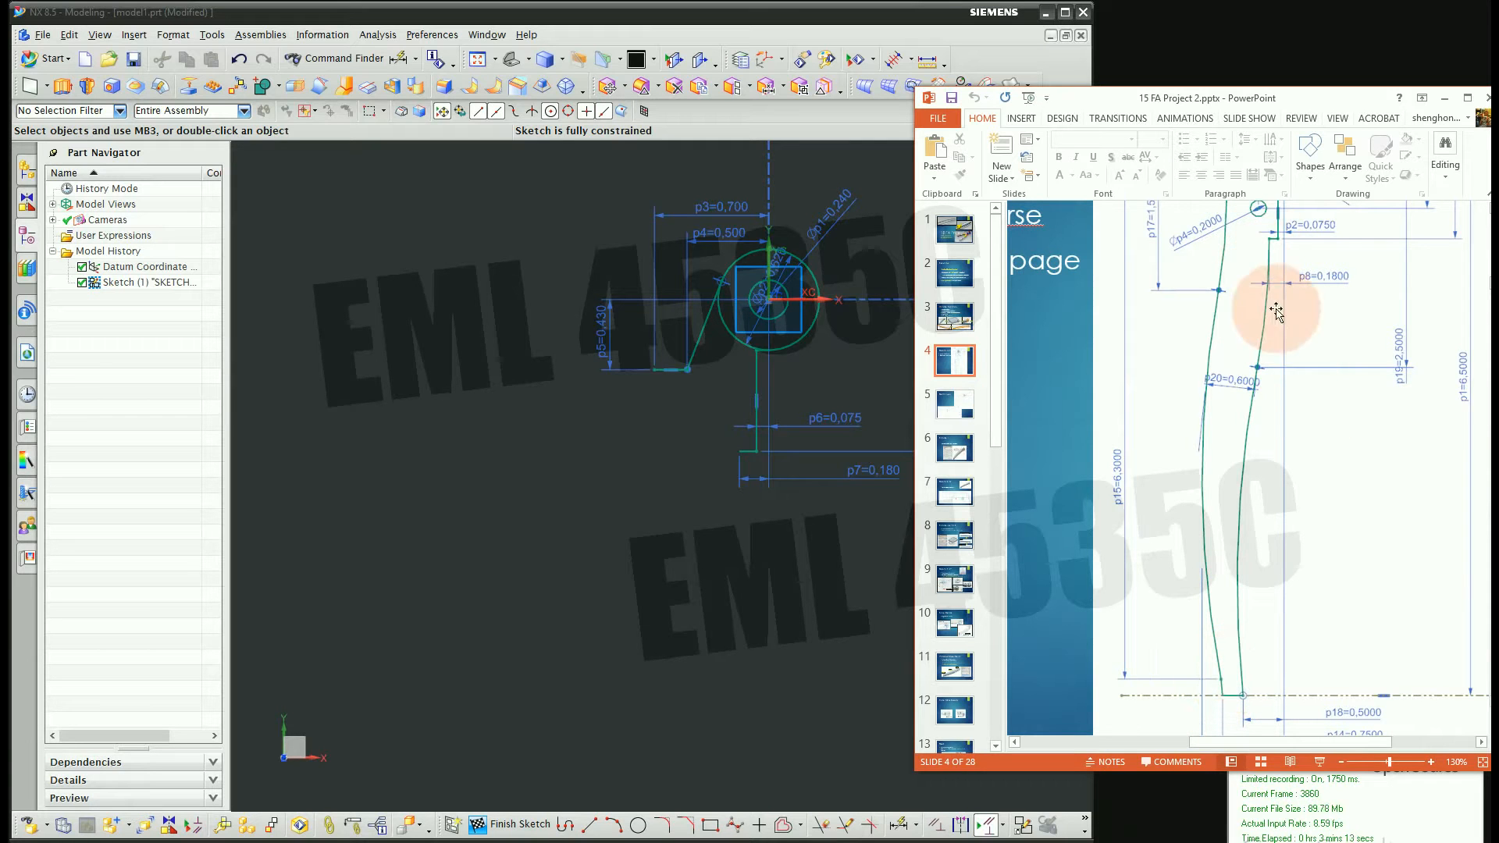
# Back in NX, sketch a rightward-bulging arc of about 2.91 in radius downward from the left short segment's outer endpoint
pyautogui.click(853, 612)
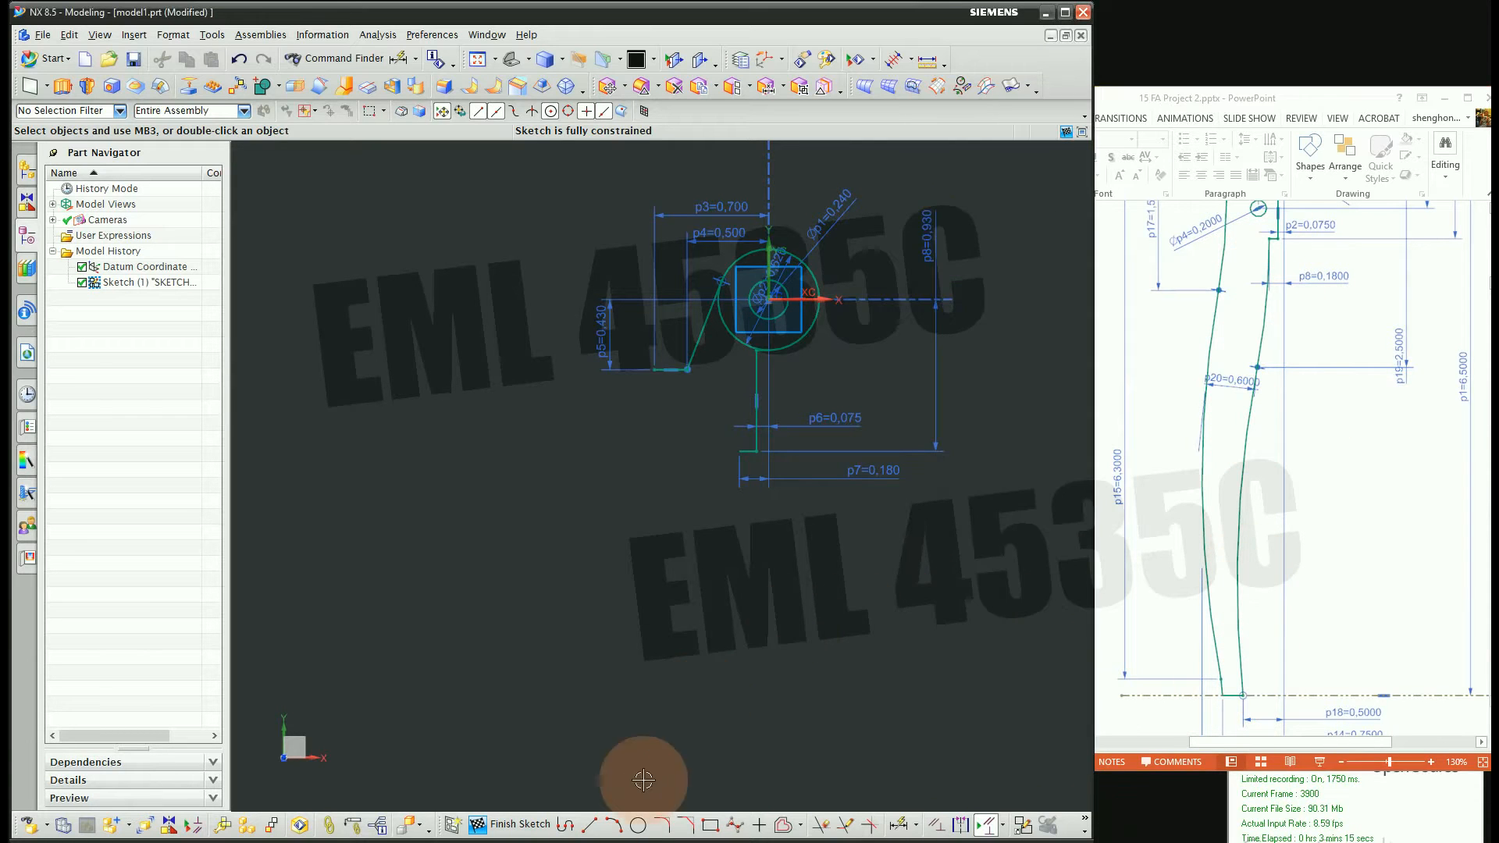
pyautogui.click(613, 824)
pyautogui.click(652, 369)
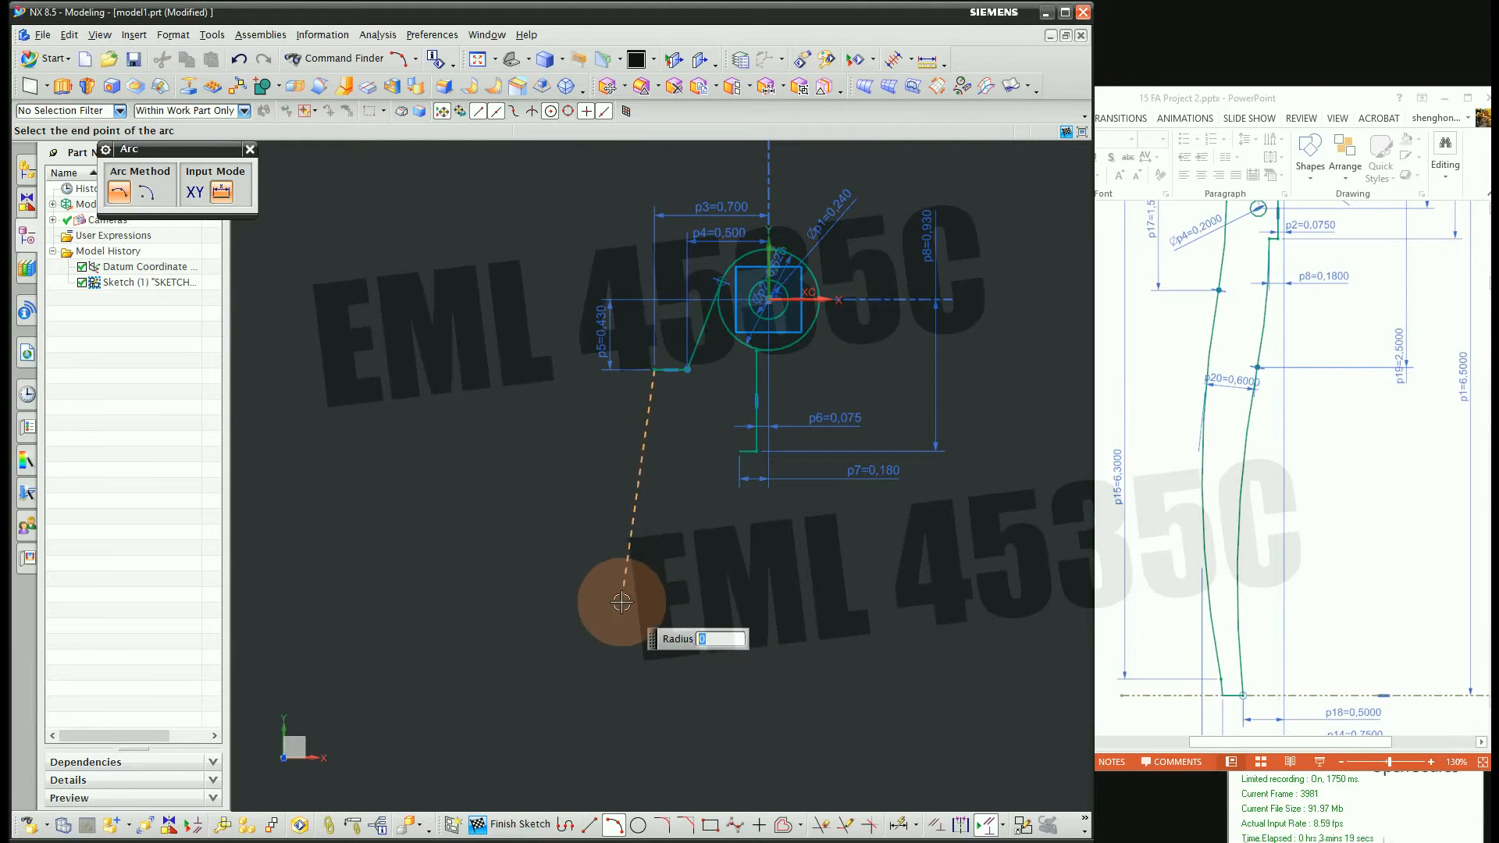
pyautogui.click(622, 602)
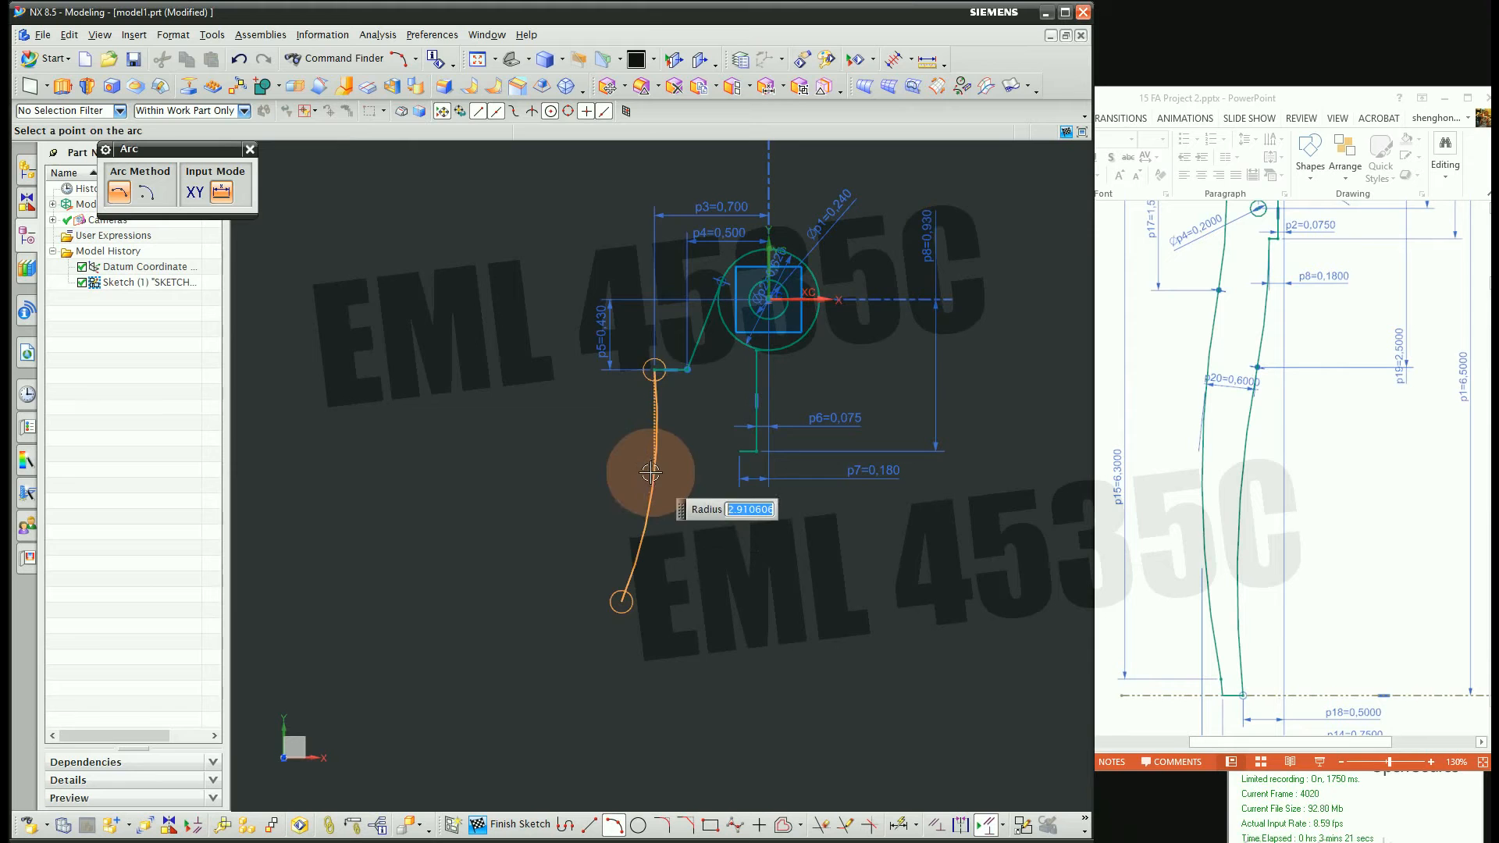
pyautogui.click(650, 473)
# Sketch a longer, leftward-bulging arc downward from the lower end of the left arc to continue the handle's outer edge
pyautogui.scroll(3, 637, 414)
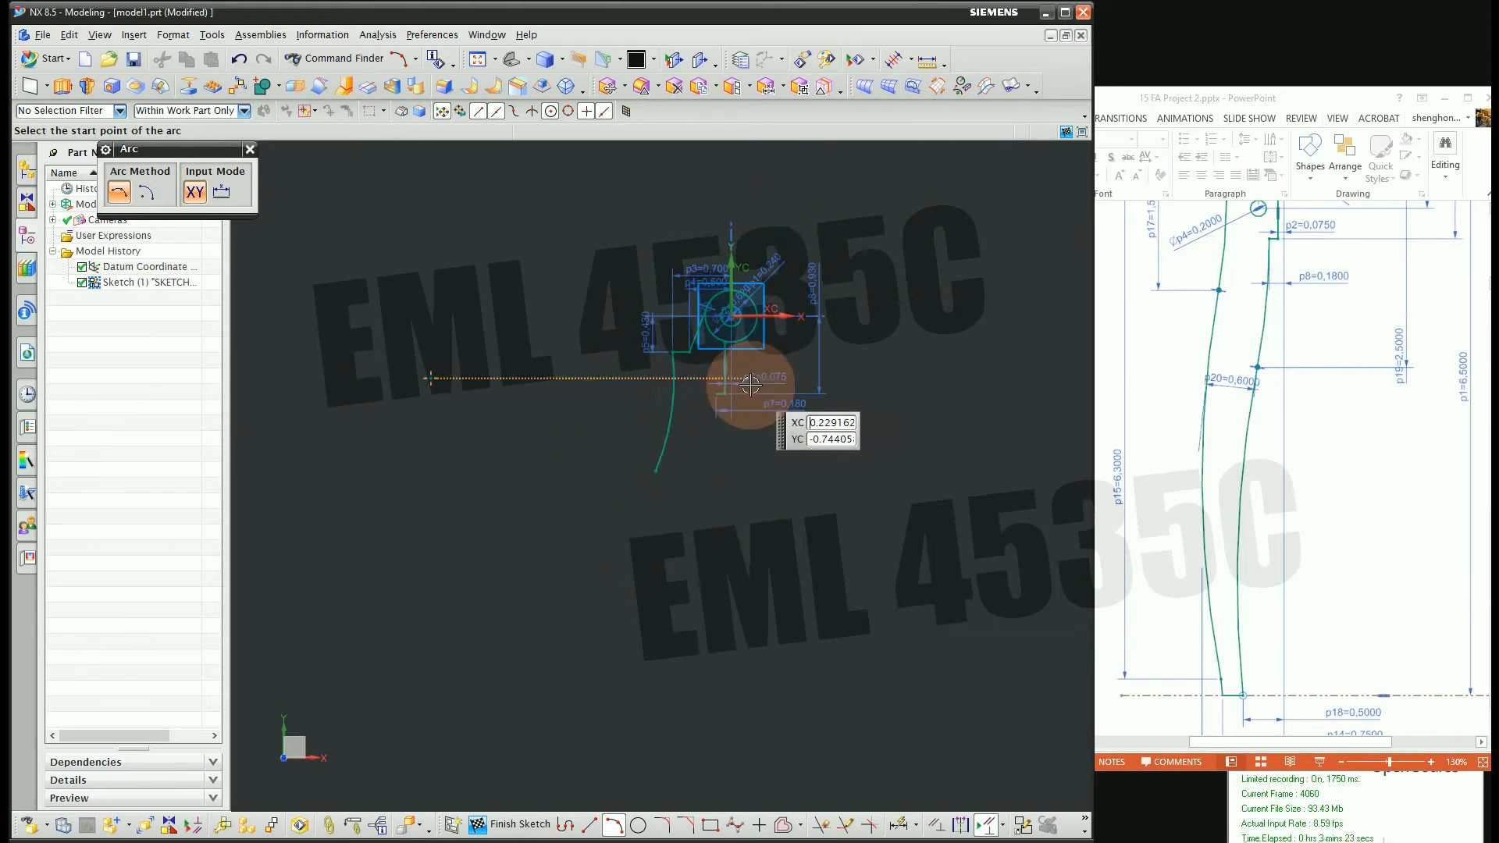
pyautogui.click(656, 471)
pyautogui.scroll(-1, 660, 460)
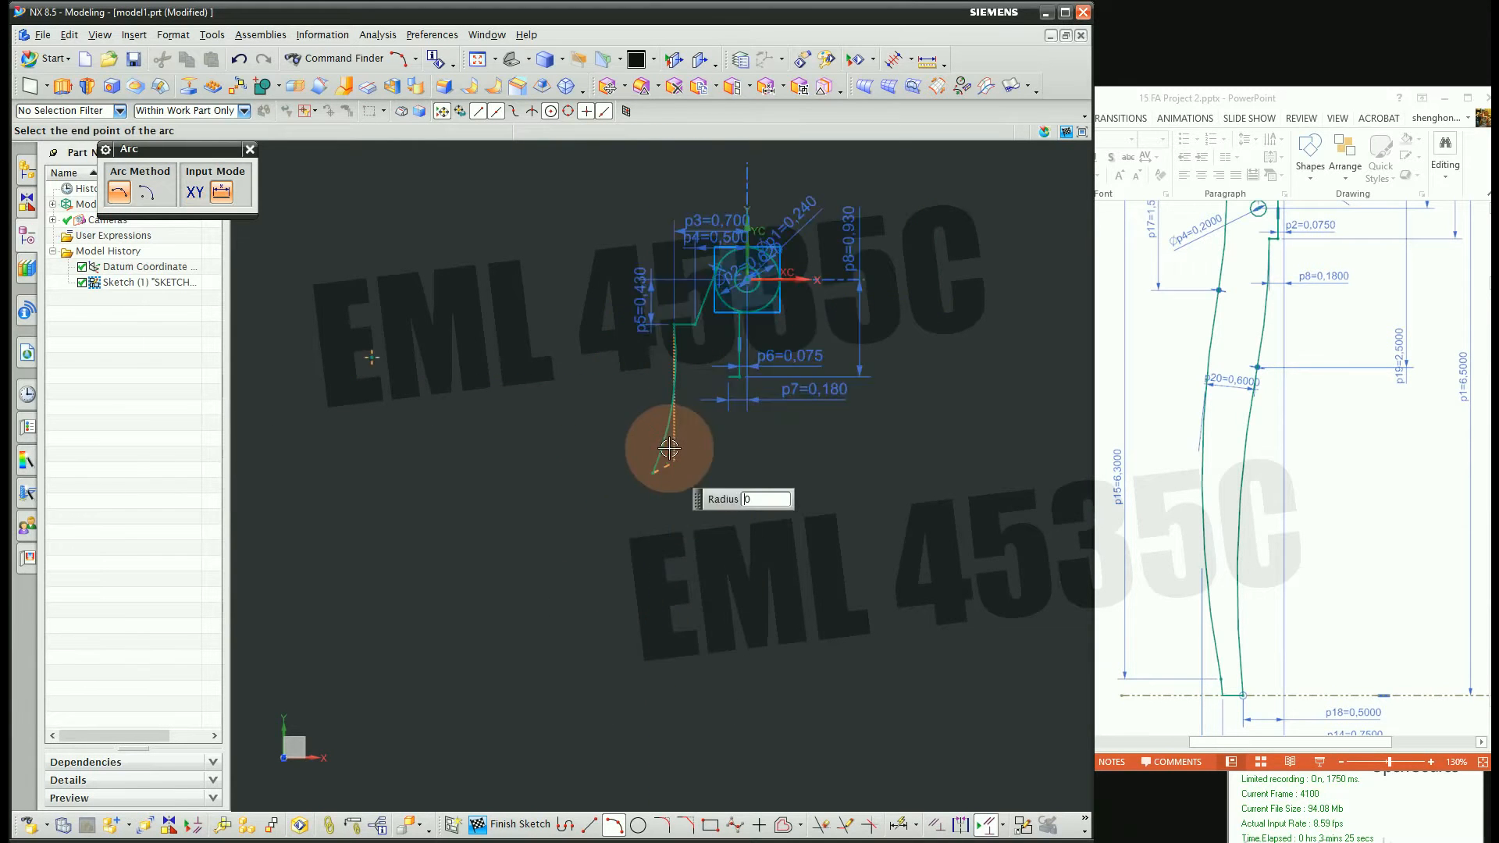
pyautogui.scroll(1, 653, 602)
pyautogui.scroll(-2, 659, 687)
pyautogui.click(661, 704)
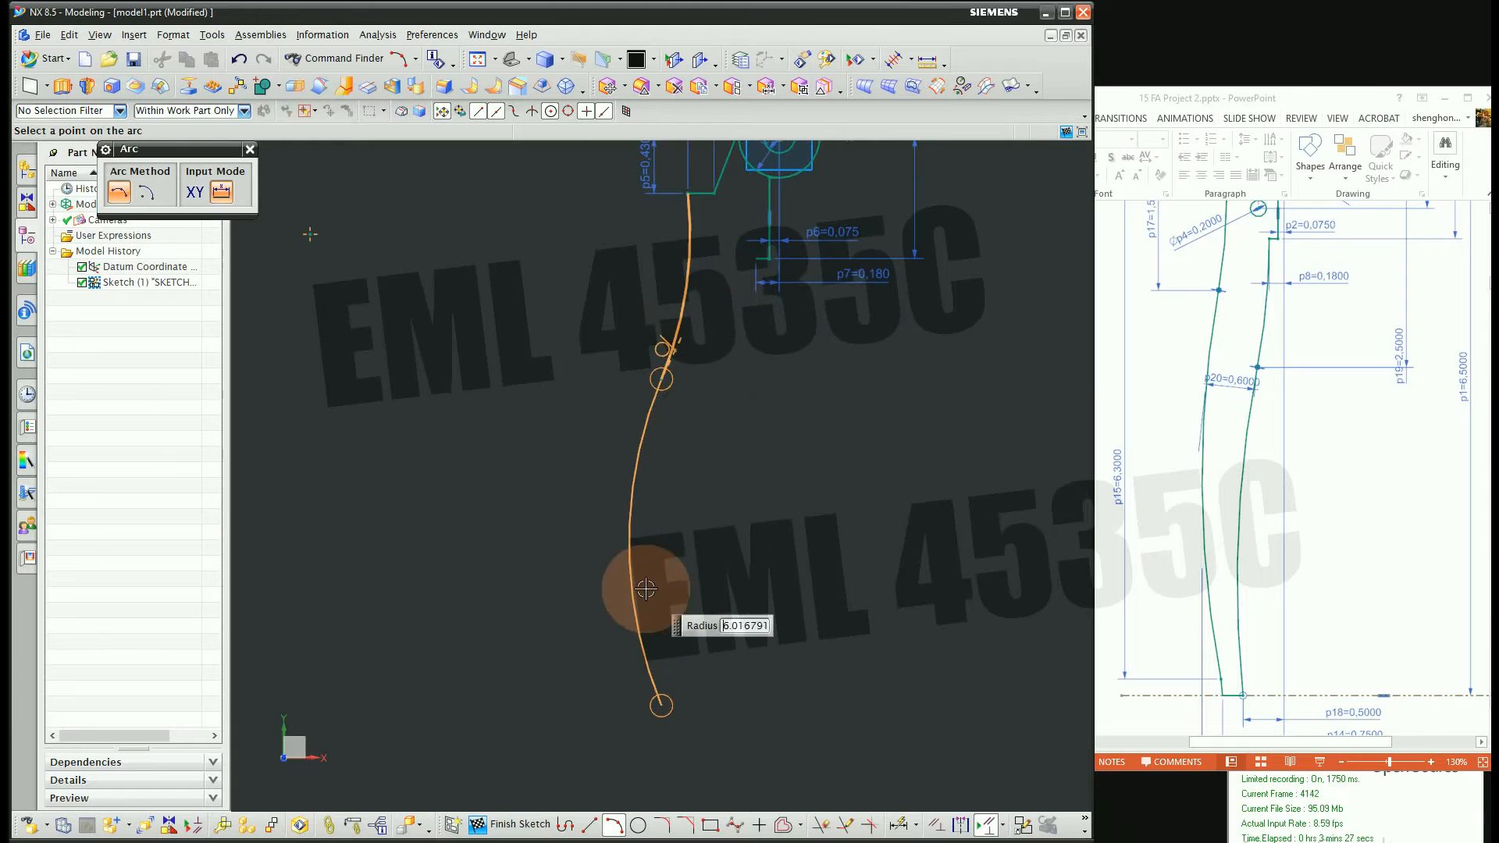
pyautogui.click(646, 590)
# Sketch a rightward-bulging arc from the free end of the lower short segment down and to the left for the handle's inner edge
pyautogui.scroll(1, 727, 329)
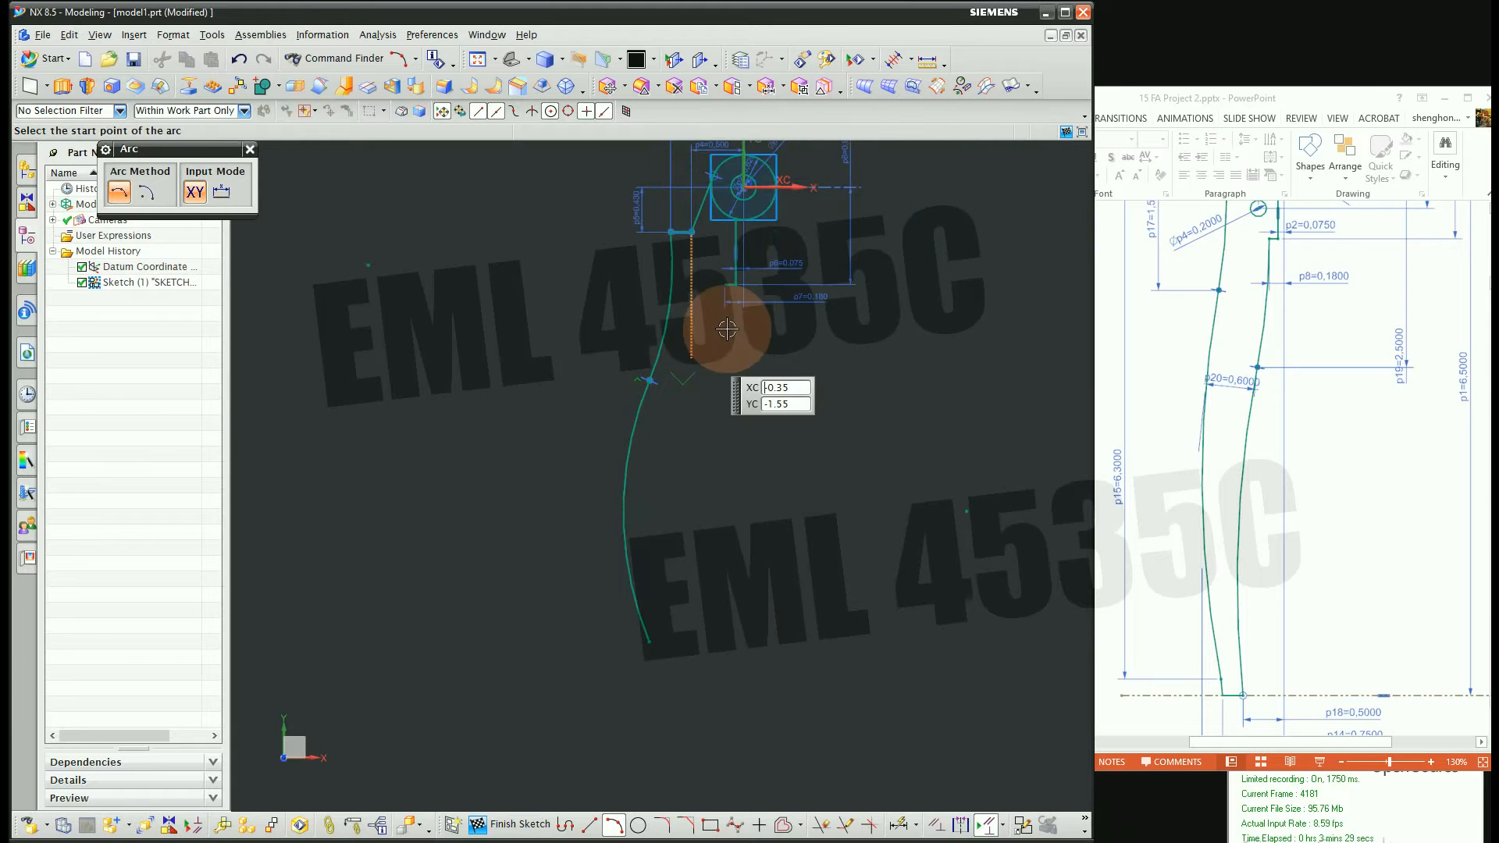
pyautogui.scroll(-1, 727, 330)
pyautogui.click(732, 279)
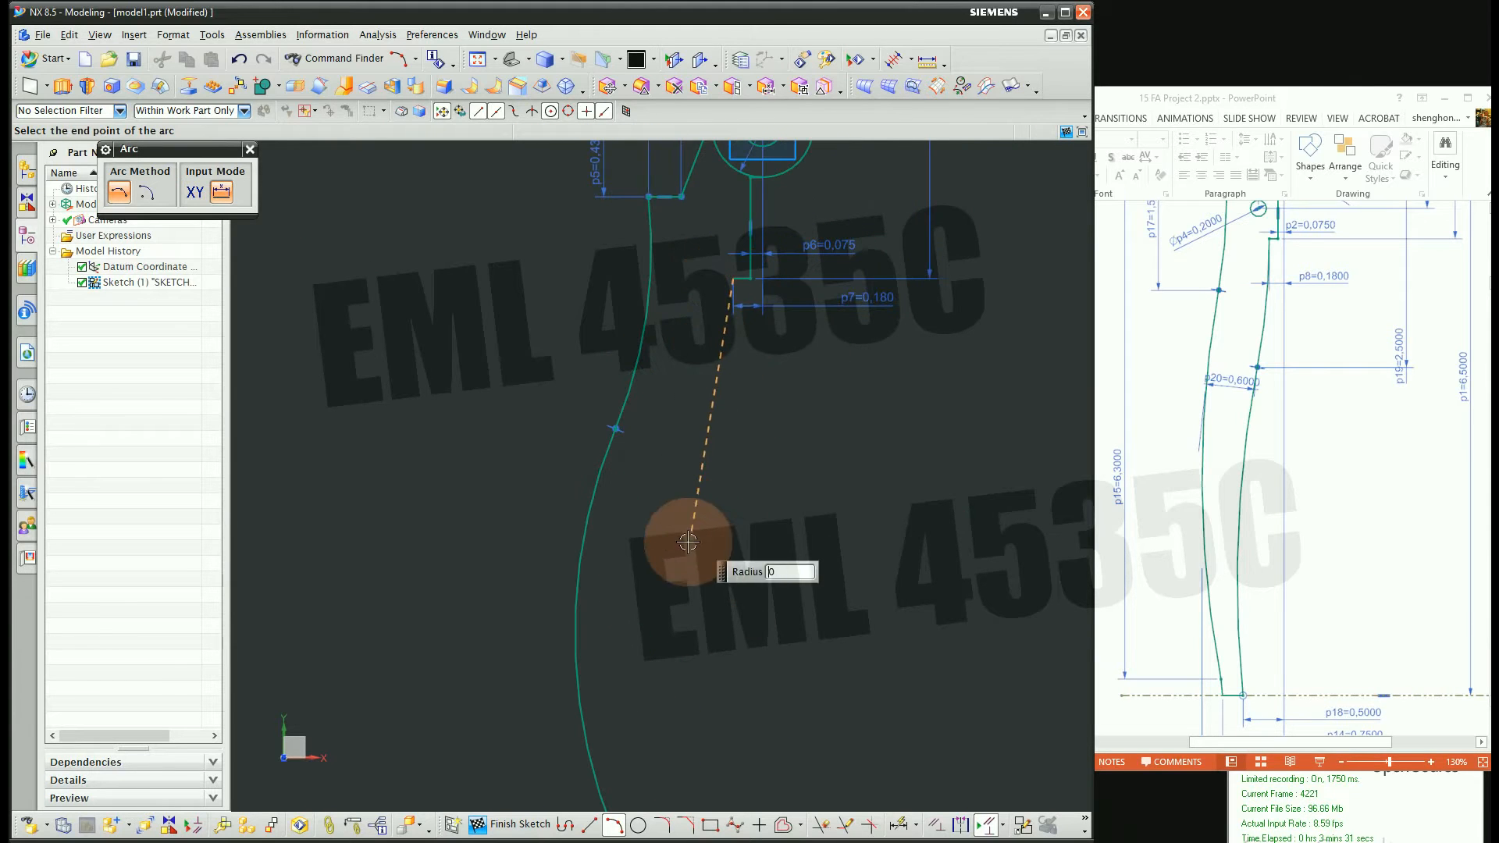
pyautogui.click(681, 549)
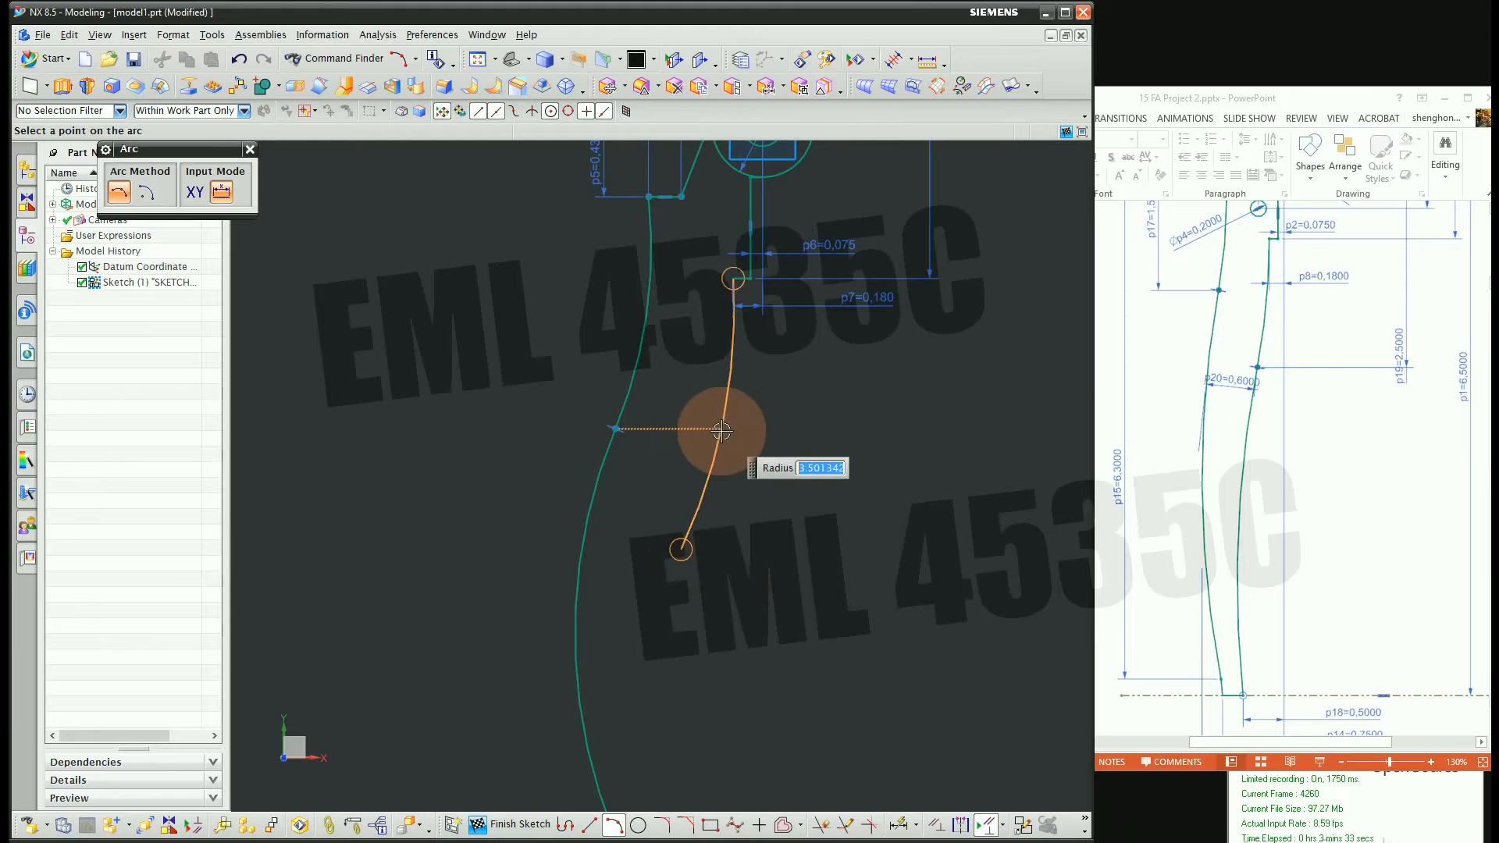
pyautogui.click(712, 423)
pyautogui.scroll(3, 699, 406)
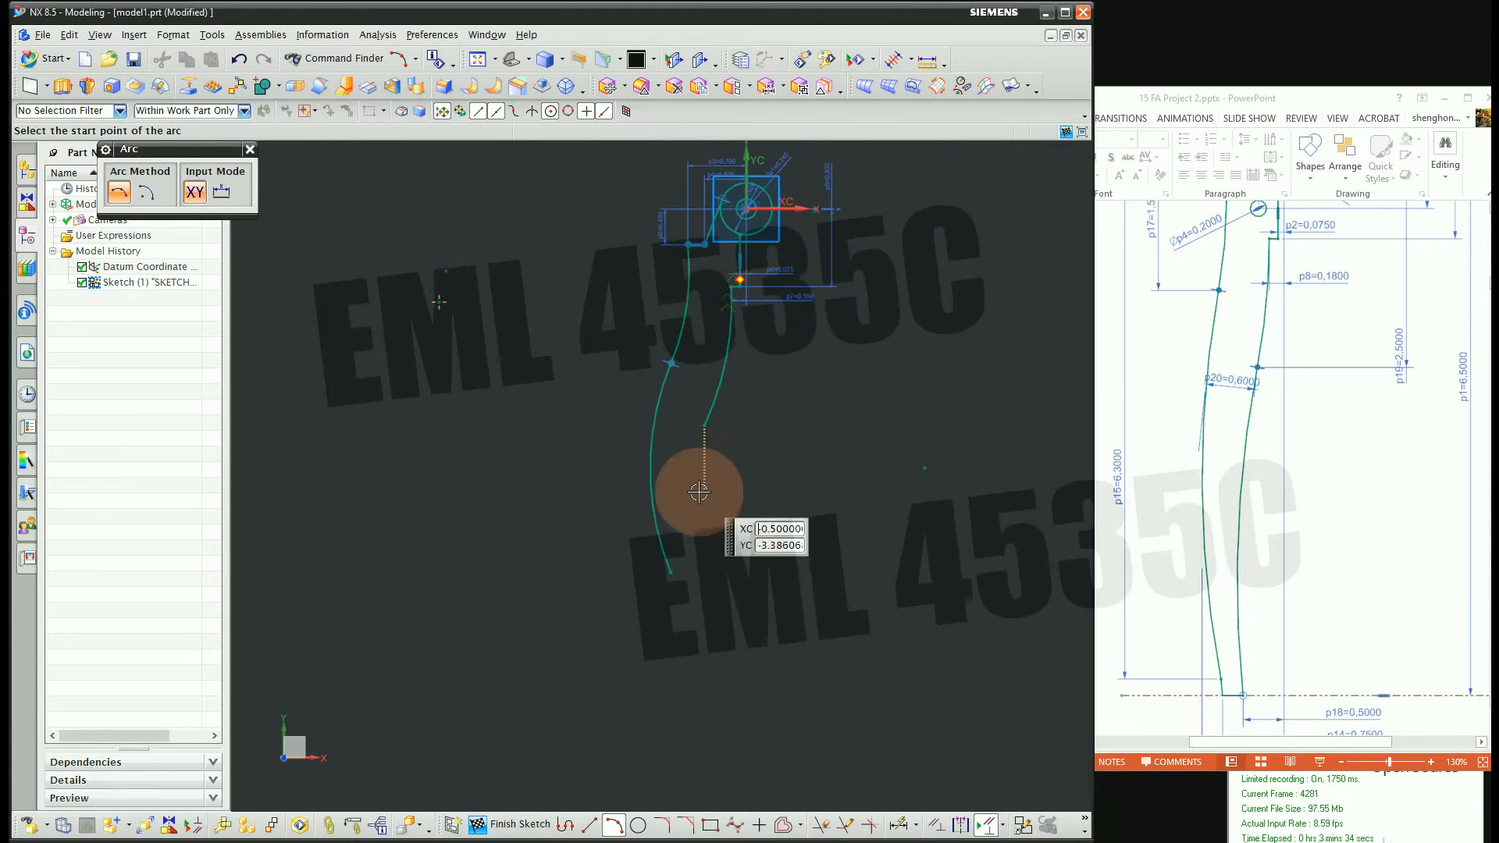
# Sketch a leftward-bulging arc of about 4.76 in radius downward from the lower end of the inner edge's upper arc
pyautogui.click(710, 401)
pyautogui.click(710, 660)
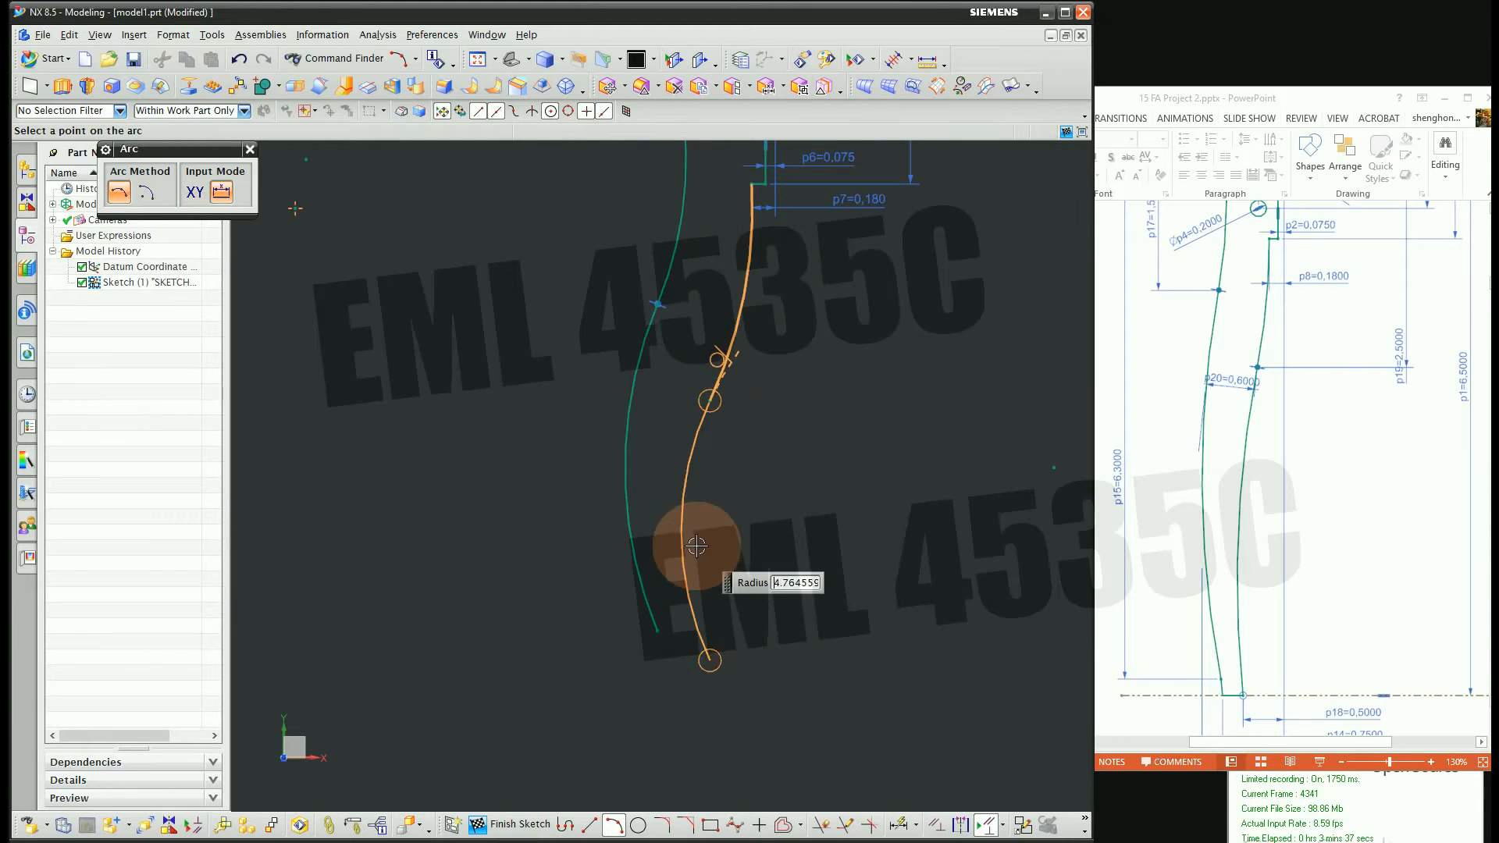
pyautogui.click(696, 546)
# Sketch a short rightward-bulging arc straight down from the lower end of the handle's outer edge, level with the inner edge's end
pyautogui.scroll(3, 635, 653)
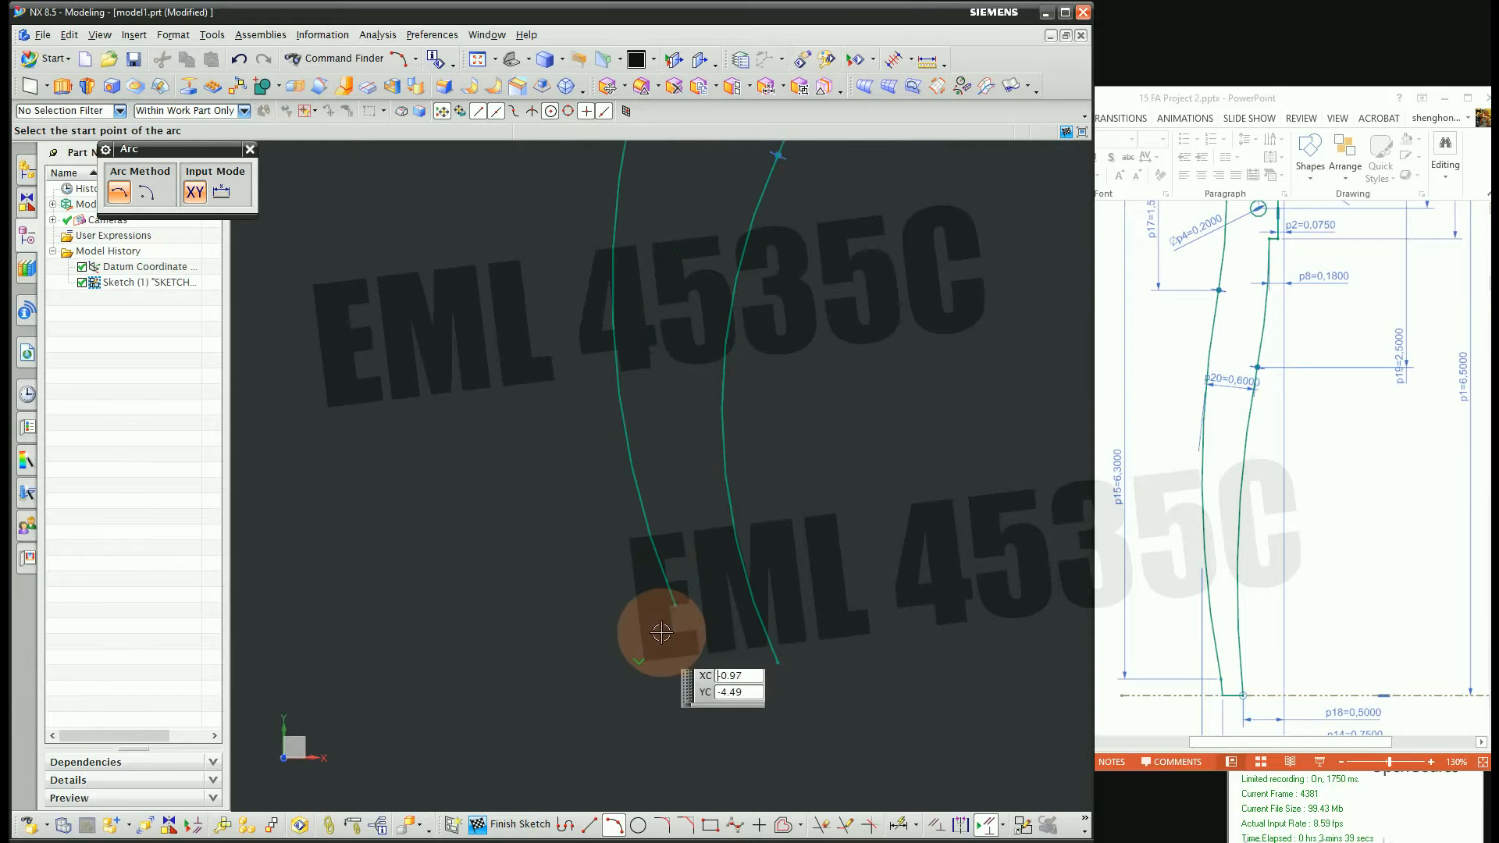
pyautogui.click(674, 607)
pyautogui.click(676, 660)
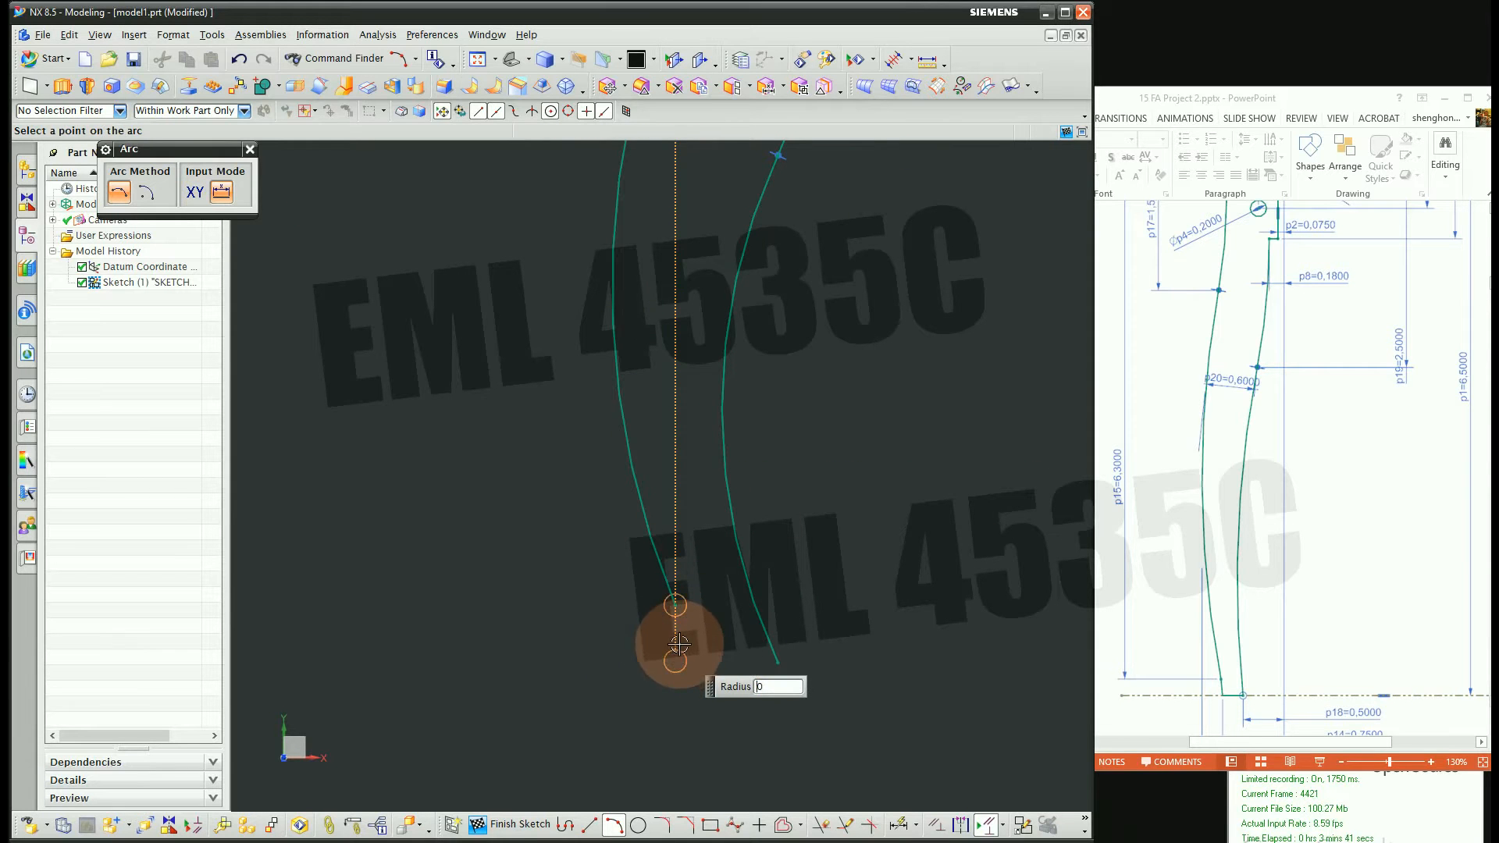
pyautogui.click(687, 631)
pyautogui.scroll(-2, 657, 492)
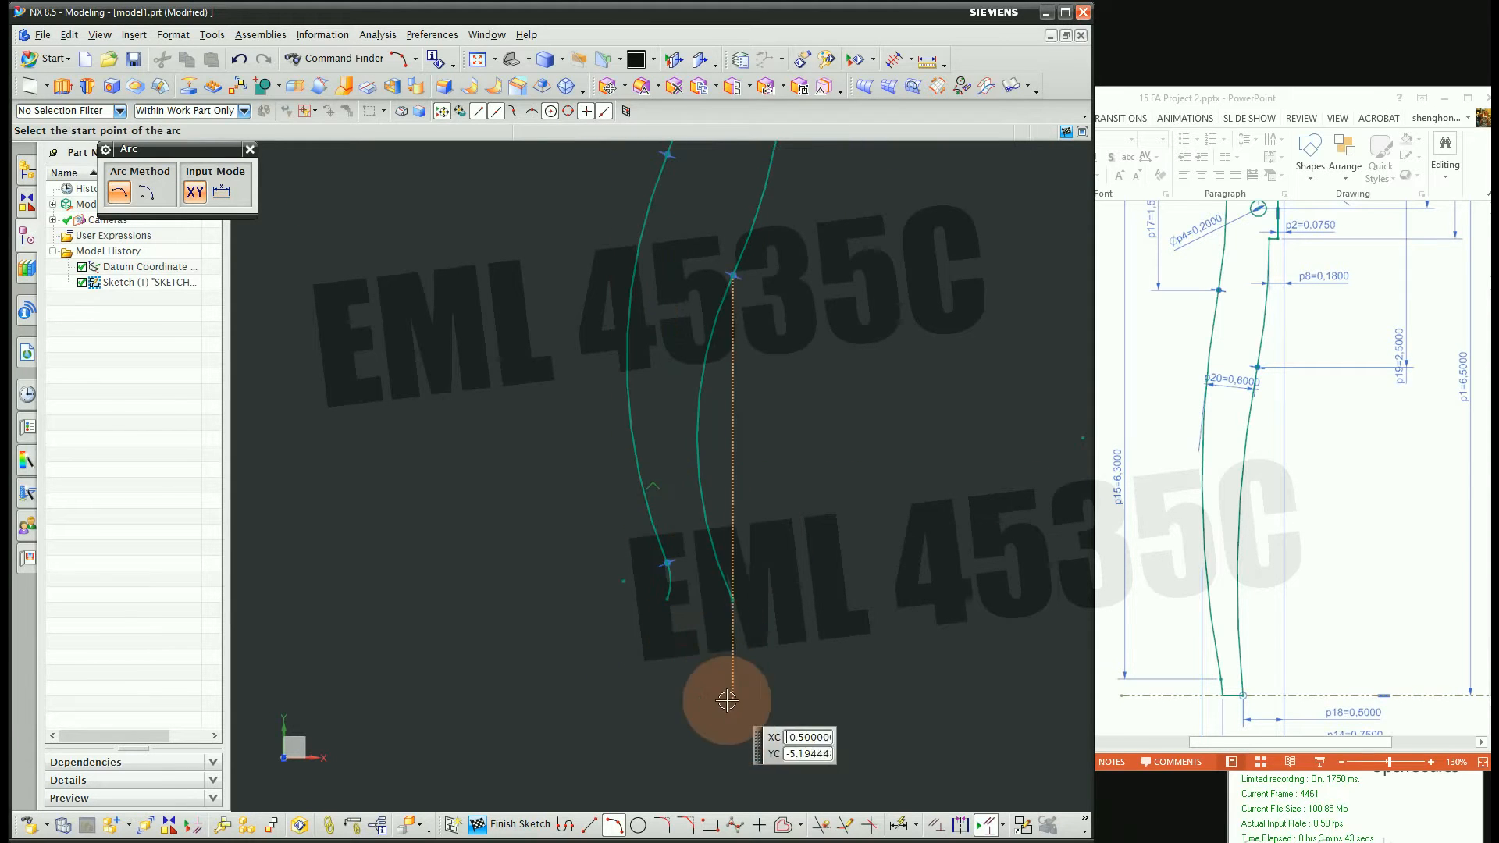
pyautogui.press('Escape')
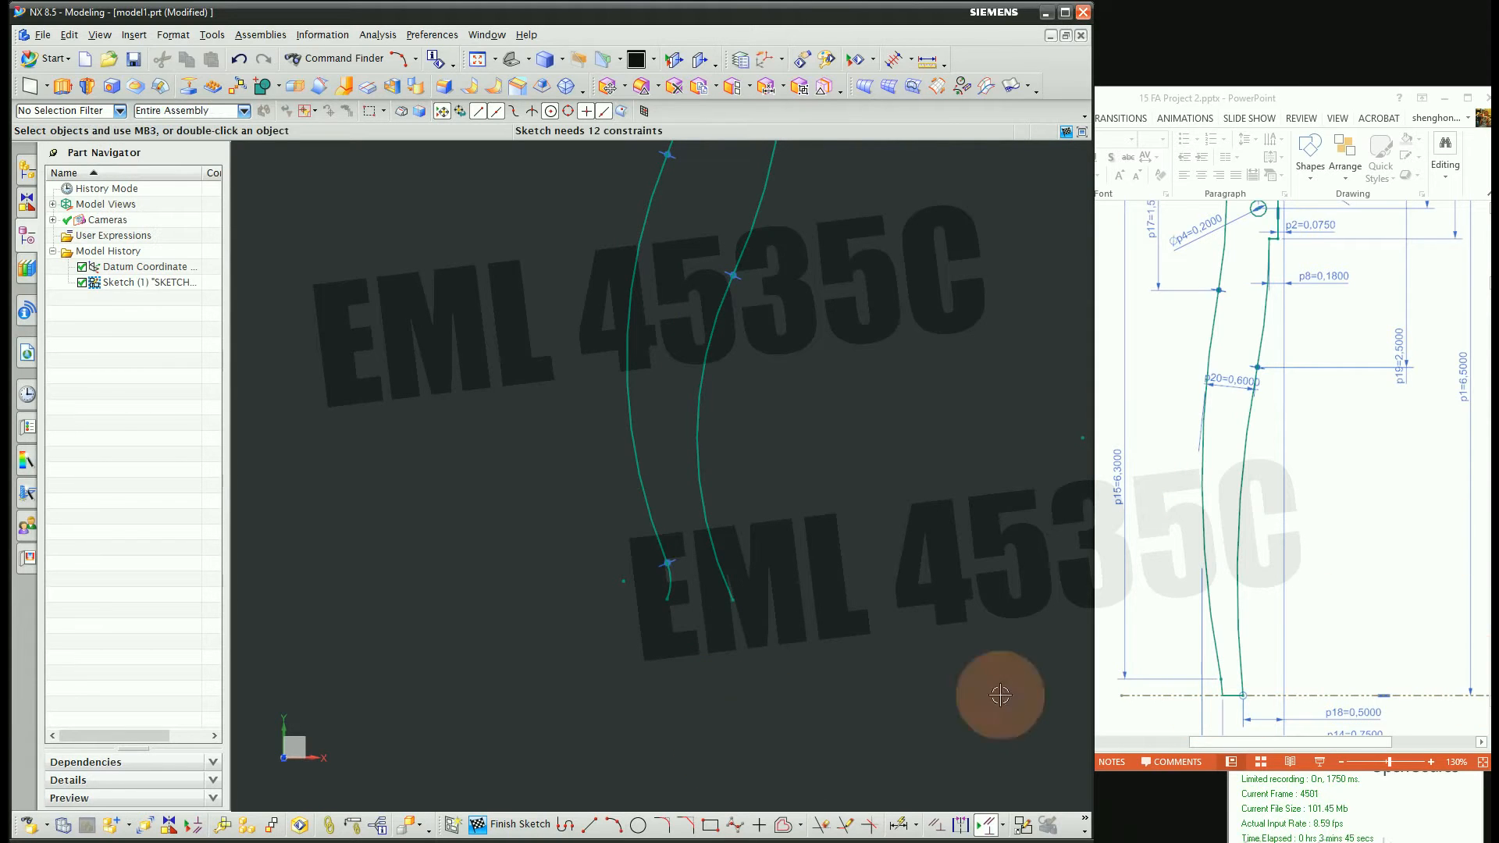
# Close the handle's lower end with a line joining the endpoints of the outer and inner edges, and constrain it horizontal
pyautogui.click(589, 826)
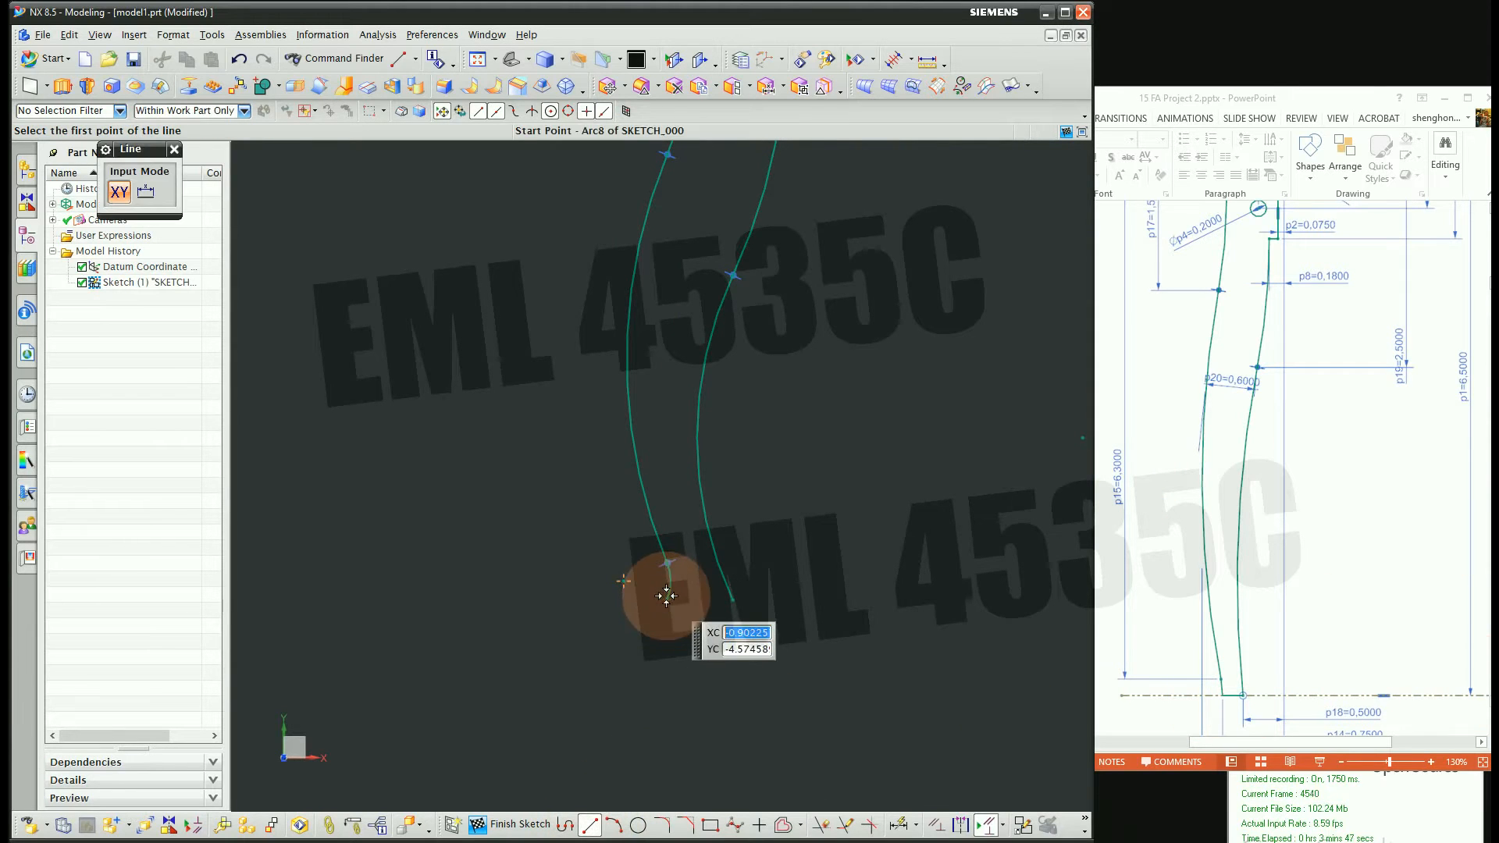
pyautogui.click(668, 600)
pyautogui.click(730, 601)
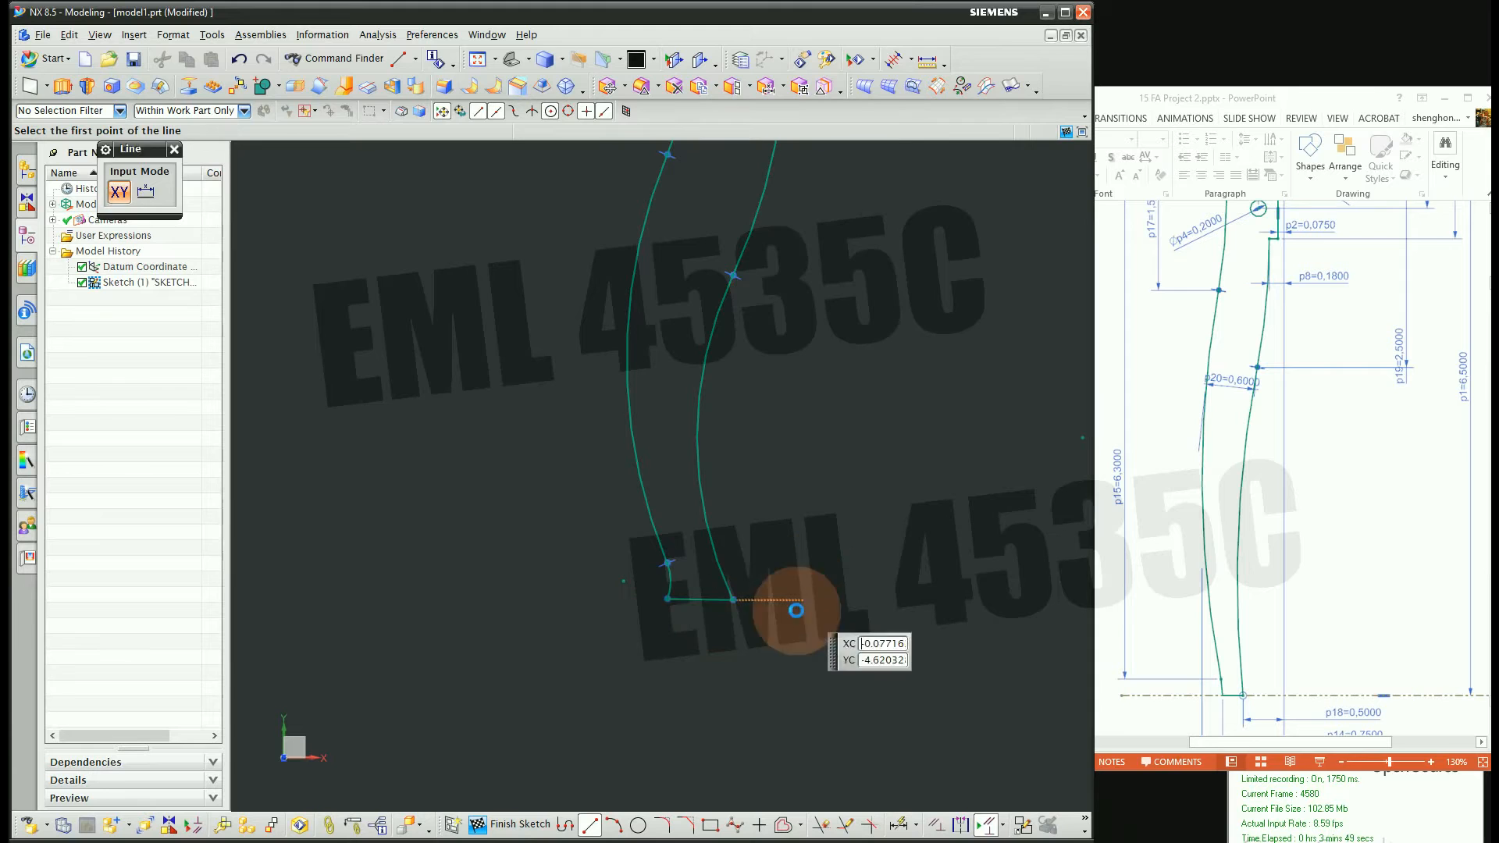
pyautogui.press('Escape')
pyautogui.click(706, 600)
pyautogui.click(919, 566)
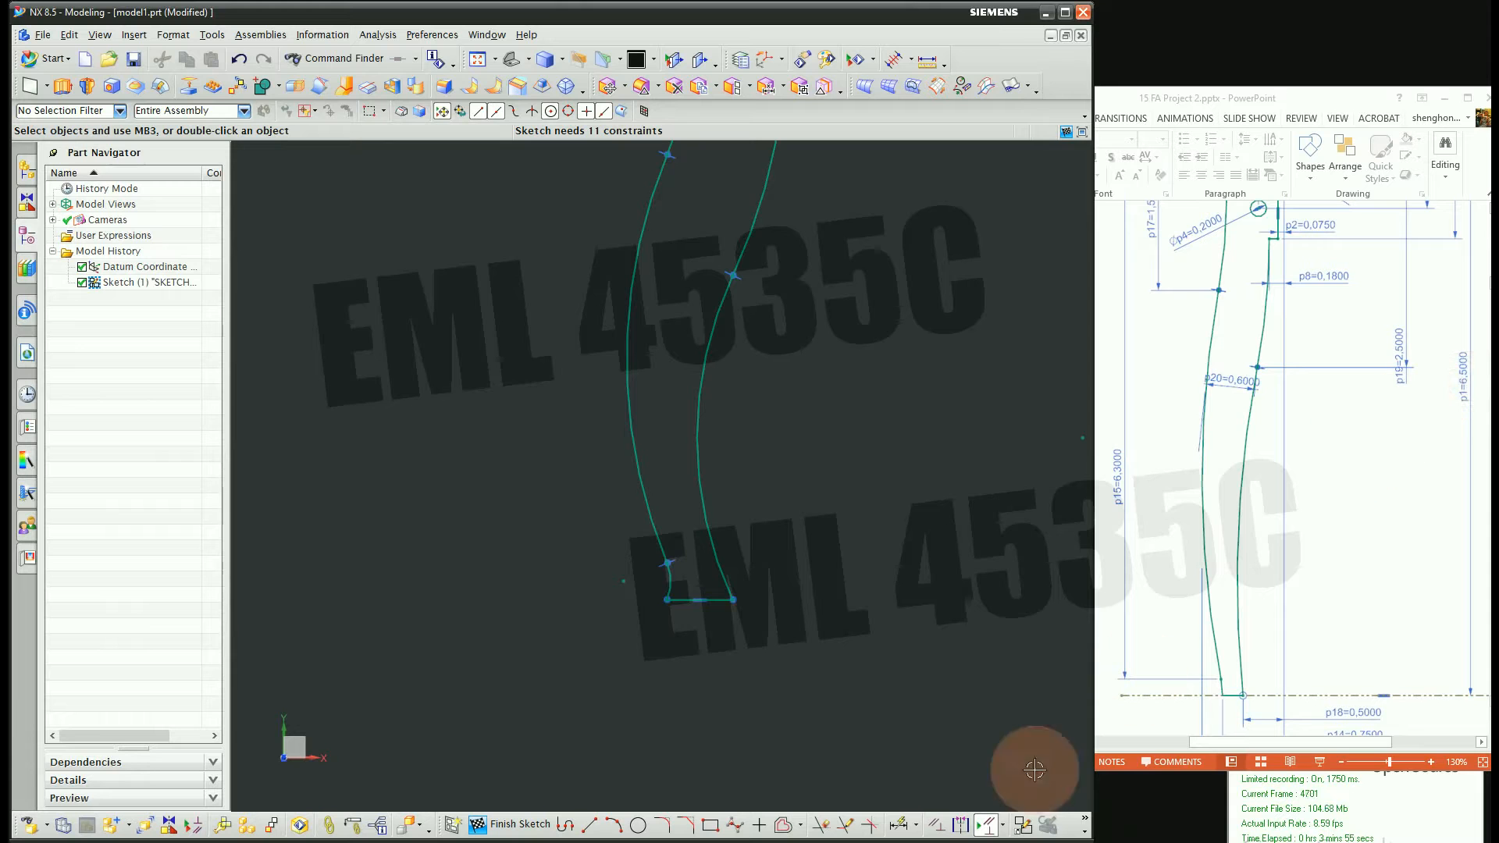
# Add a perpendicular dimension between the handle's bottom line and the X axis, placed to the right of the profile
pyautogui.click(902, 825)
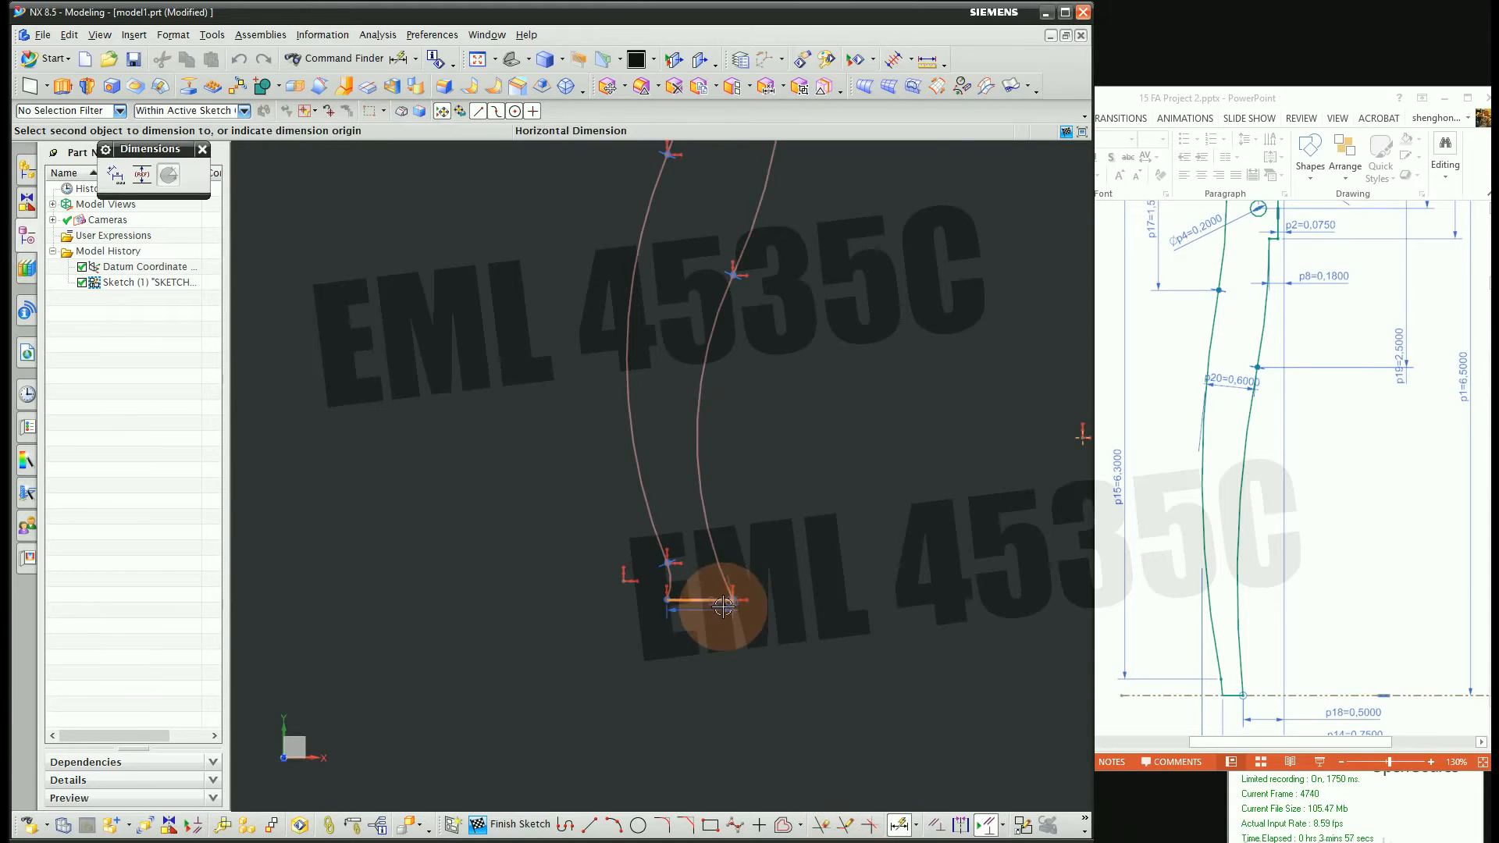
pyautogui.scroll(-5, 724, 606)
pyautogui.click(832, 363)
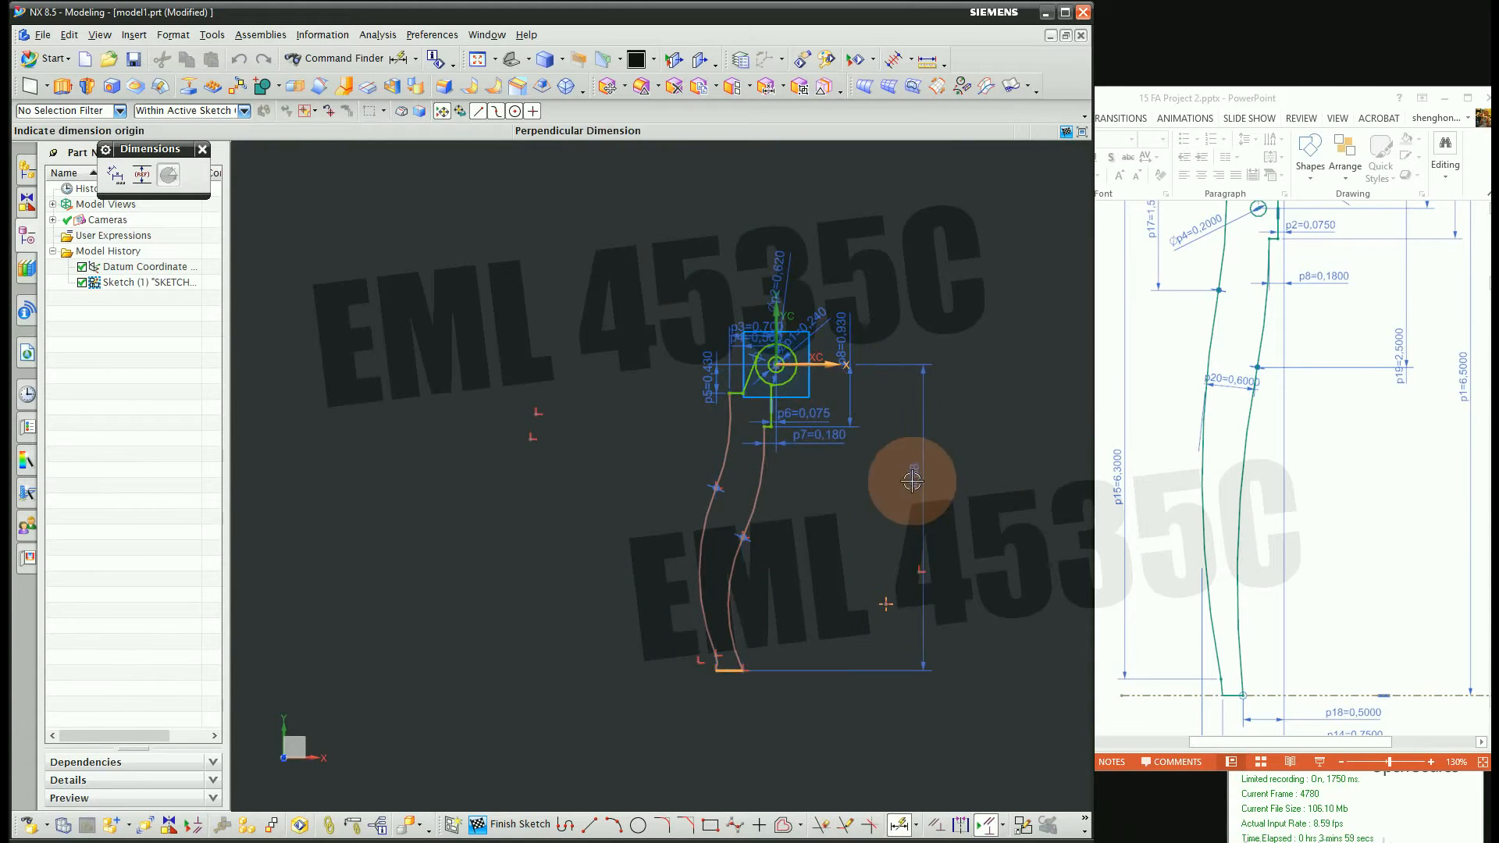
pyautogui.click(910, 479)
# Try setting the handle's overall length dimension to 6.5 in, and undo the value change
pyautogui.write('6.5')
pyautogui.press('Return')
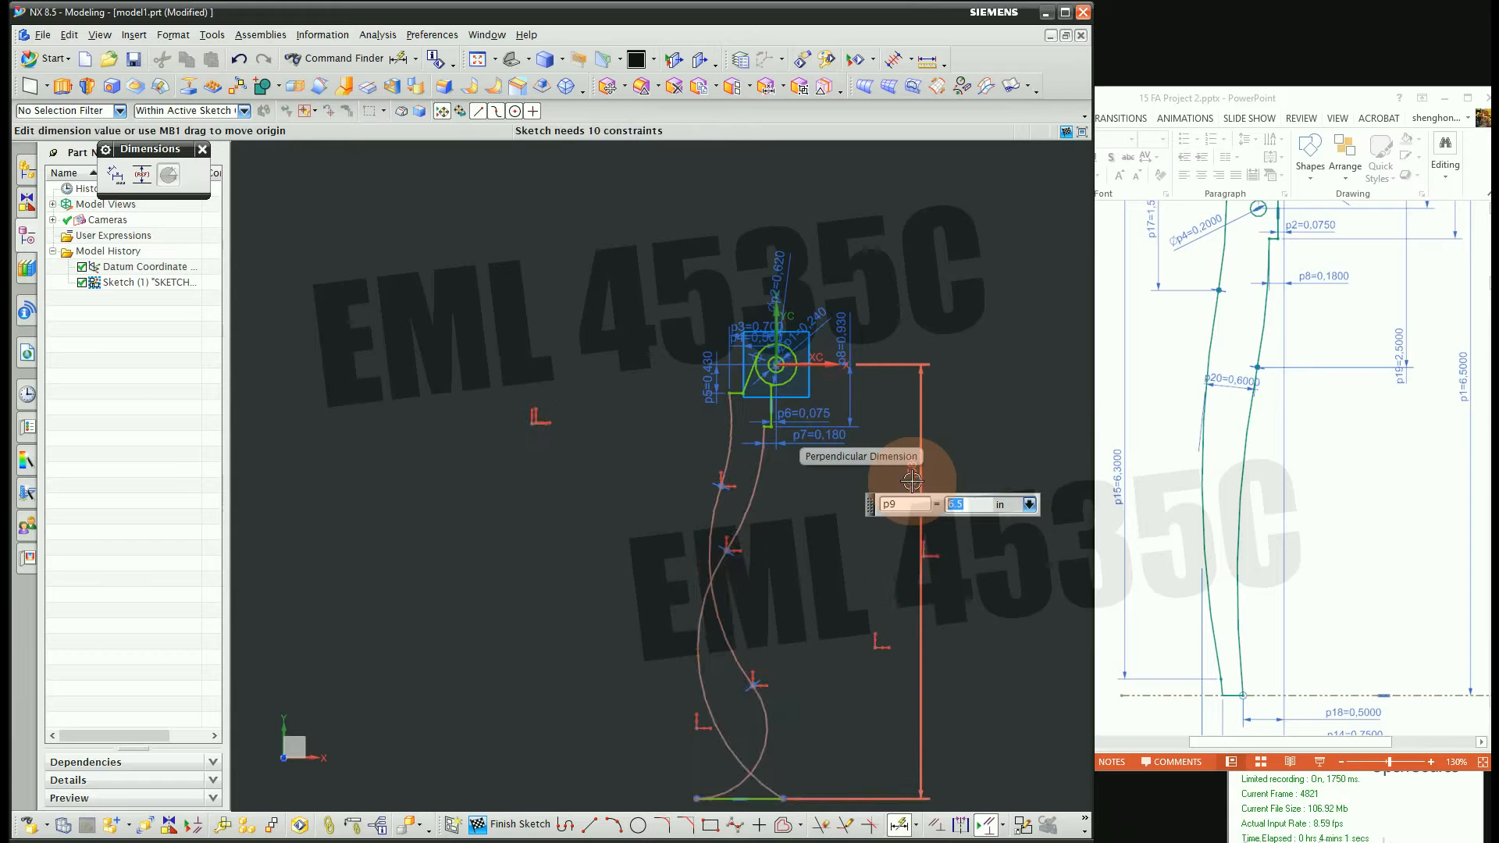
pyautogui.scroll(-3, 965, 400)
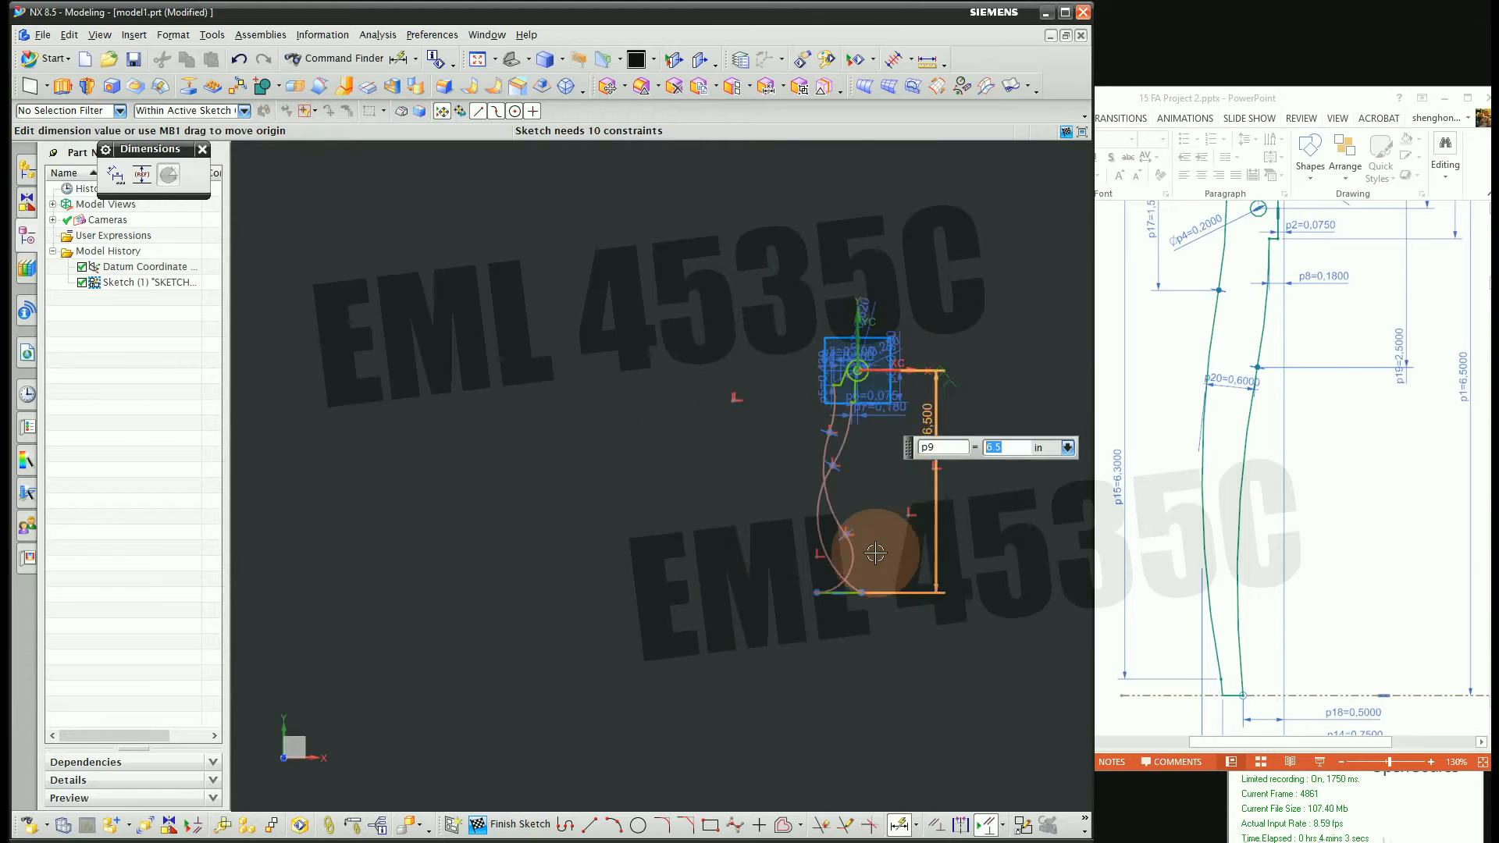
pyautogui.scroll(4, 877, 552)
pyautogui.press('Escape')
pyautogui.press('Escape')
pyautogui.scroll(2, 776, 539)
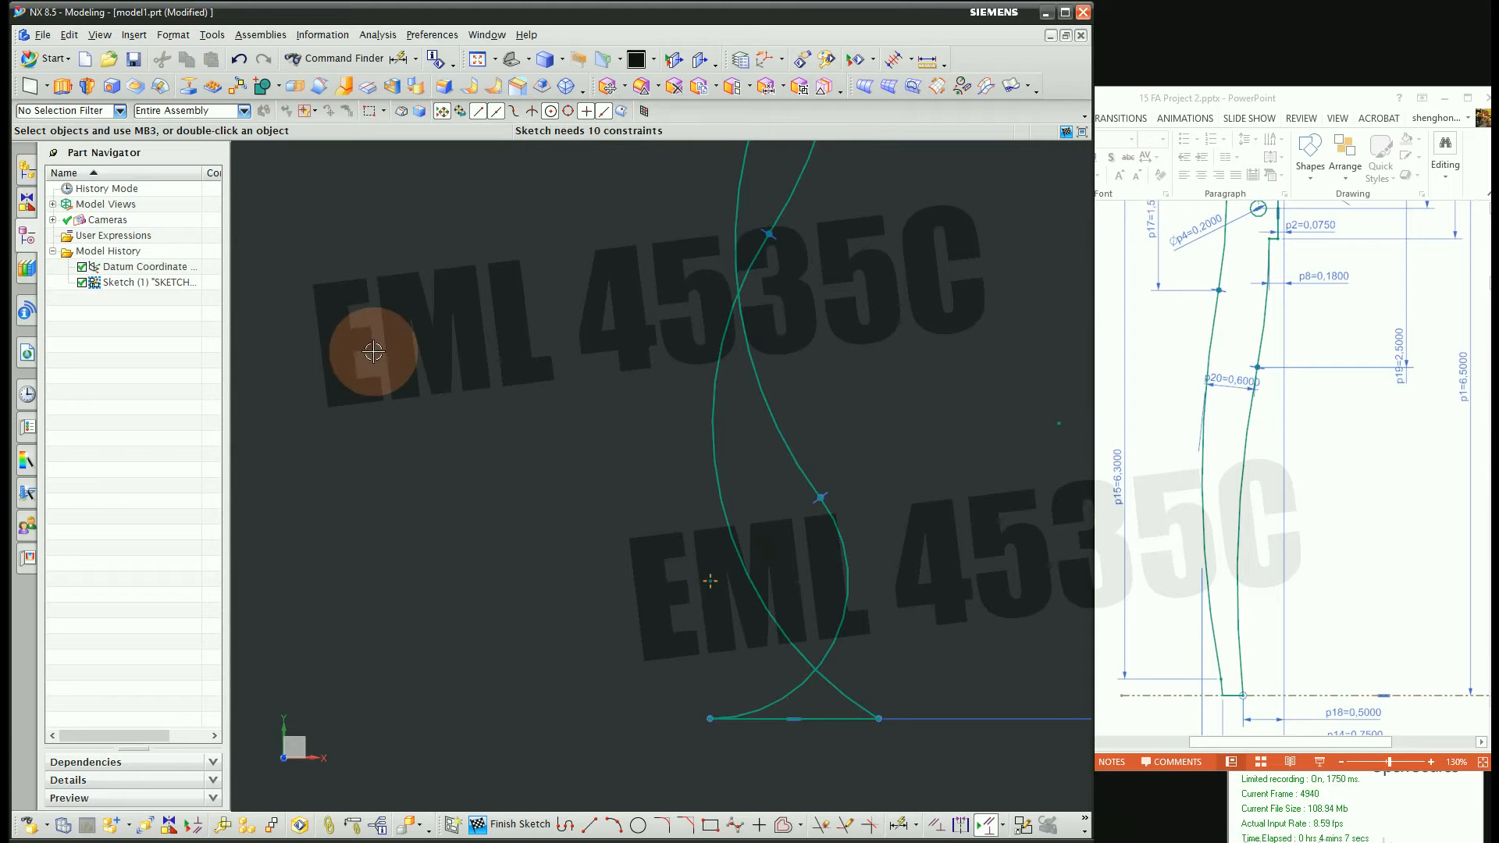
pyautogui.hotkey('ctrl', 'z')
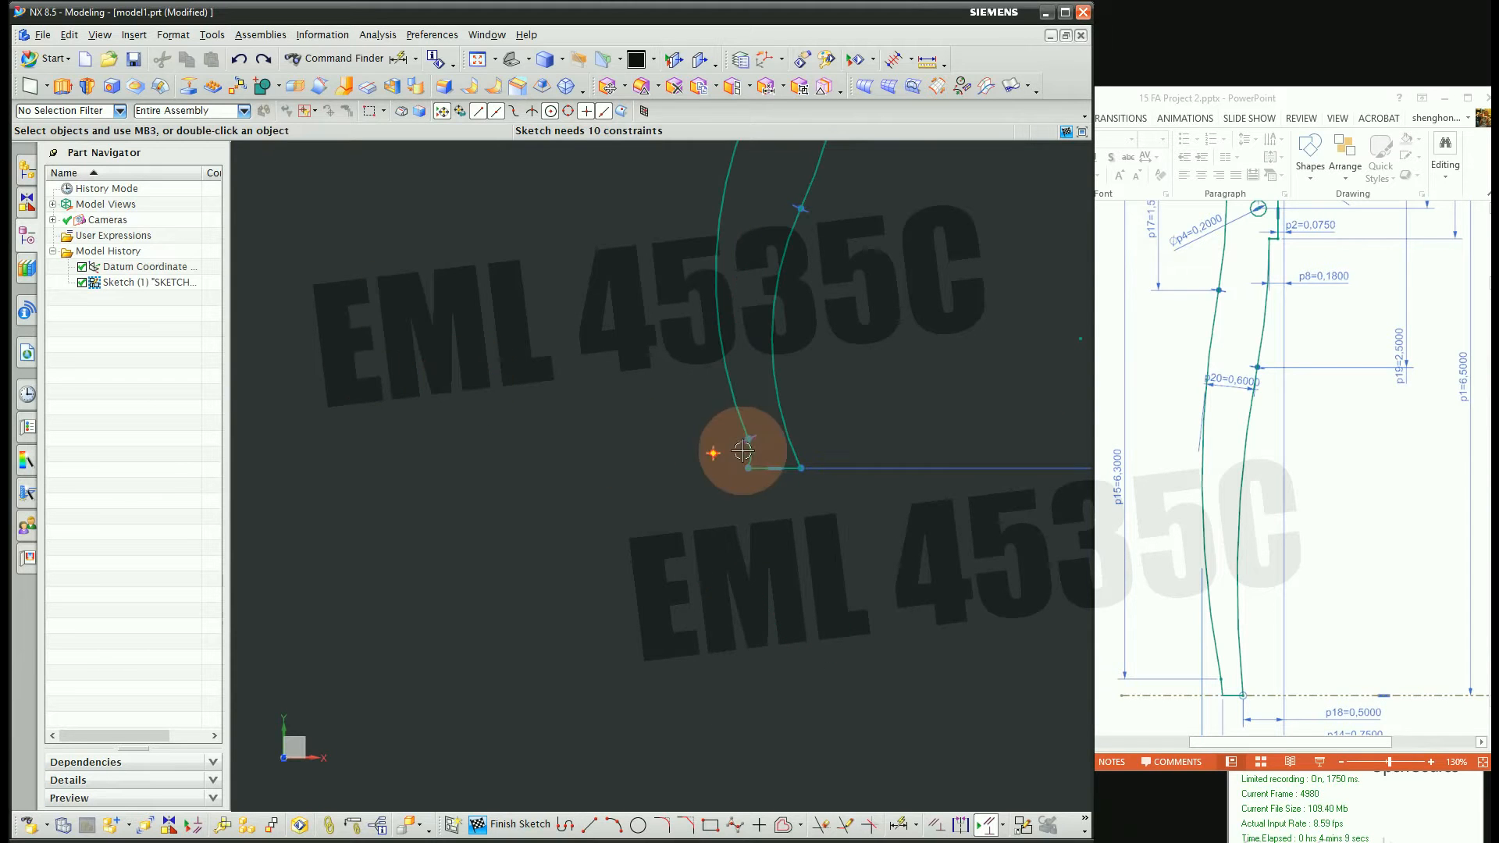
# Constrain the outer edge's upper arc perpendicular to the left short horizontal segment it starts from
pyautogui.scroll(-4, 628, 750)
pyautogui.scroll(3, 676, 399)
pyautogui.scroll(-3, 736, 334)
pyautogui.scroll(4, 719, 462)
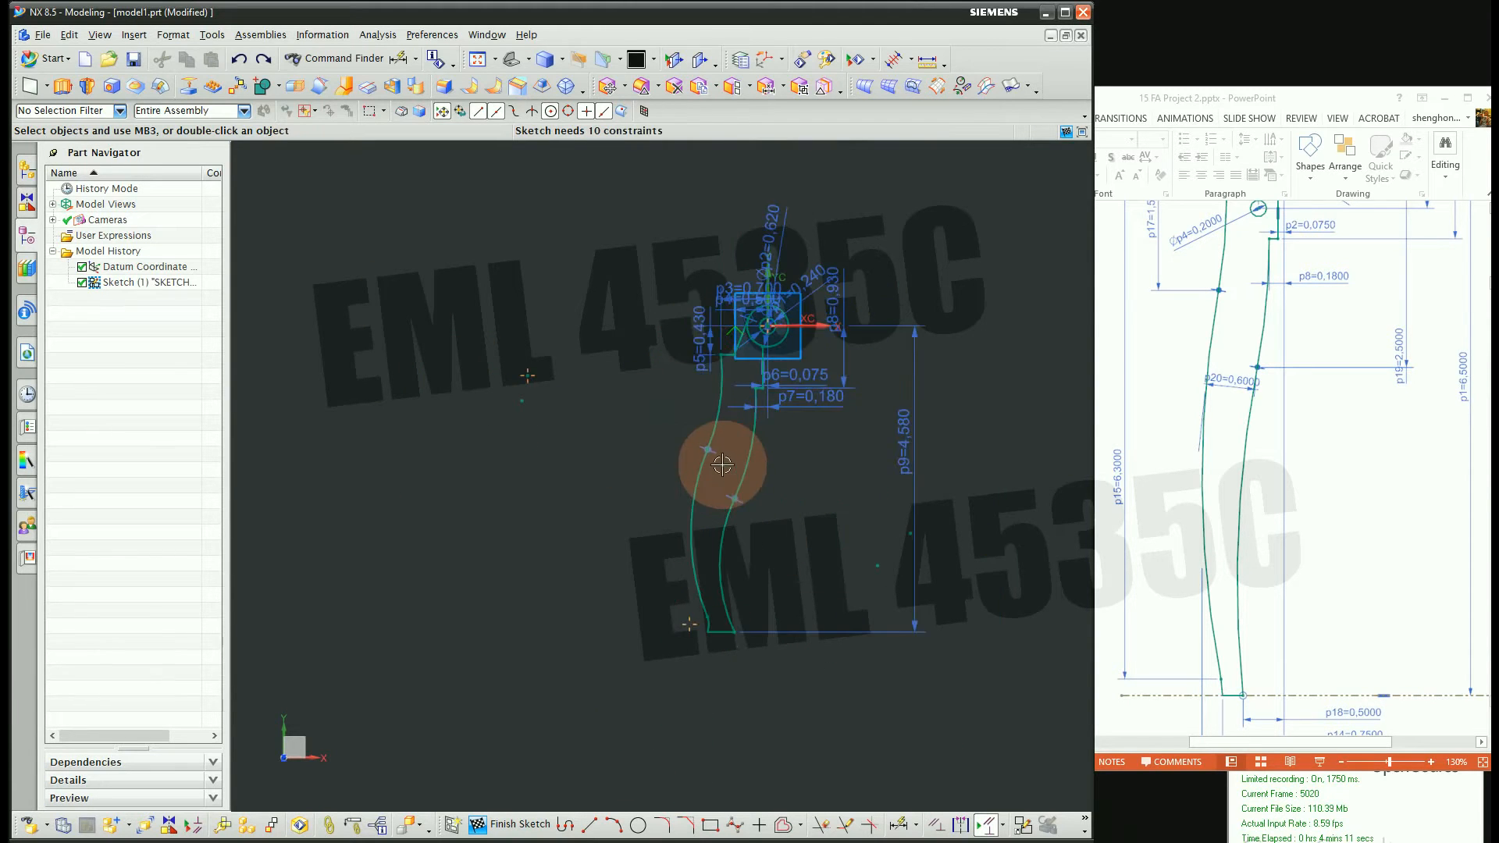
pyautogui.scroll(2, 750, 347)
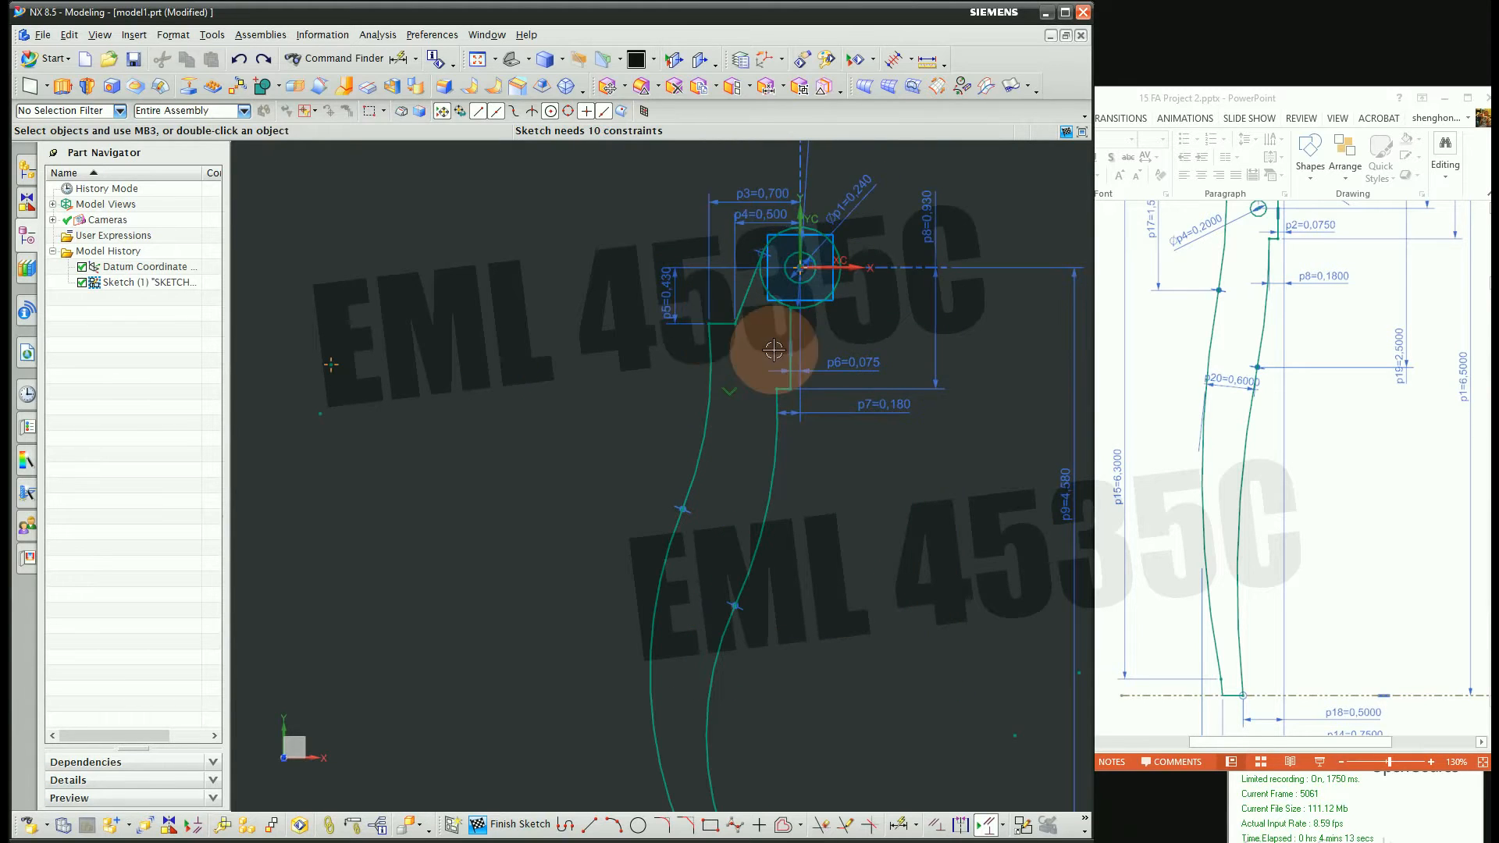
pyautogui.scroll(2, 710, 340)
pyautogui.click(699, 336)
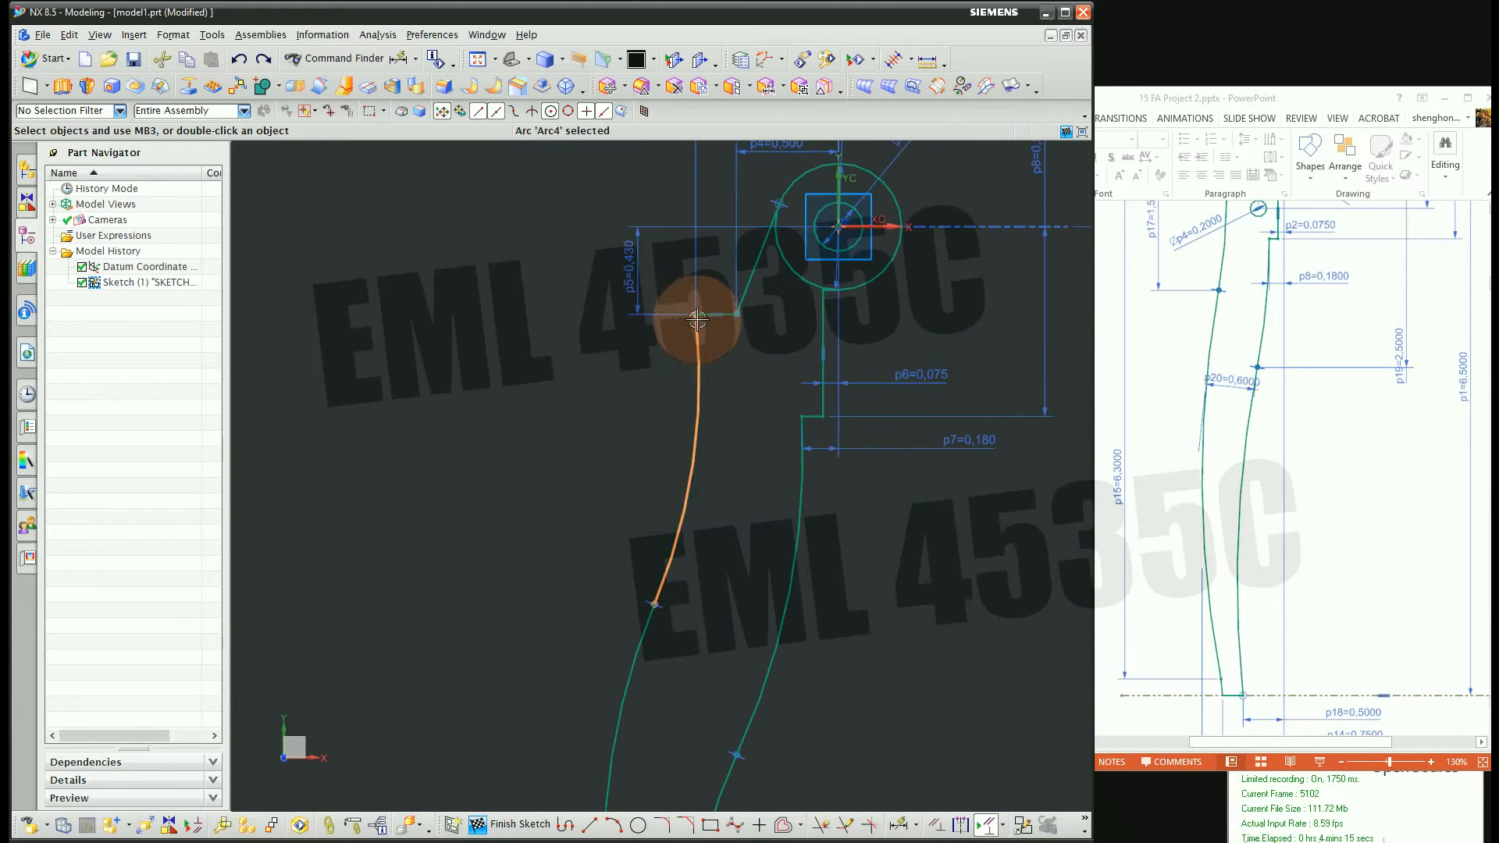
pyautogui.scroll(2, 698, 322)
pyautogui.click(726, 310)
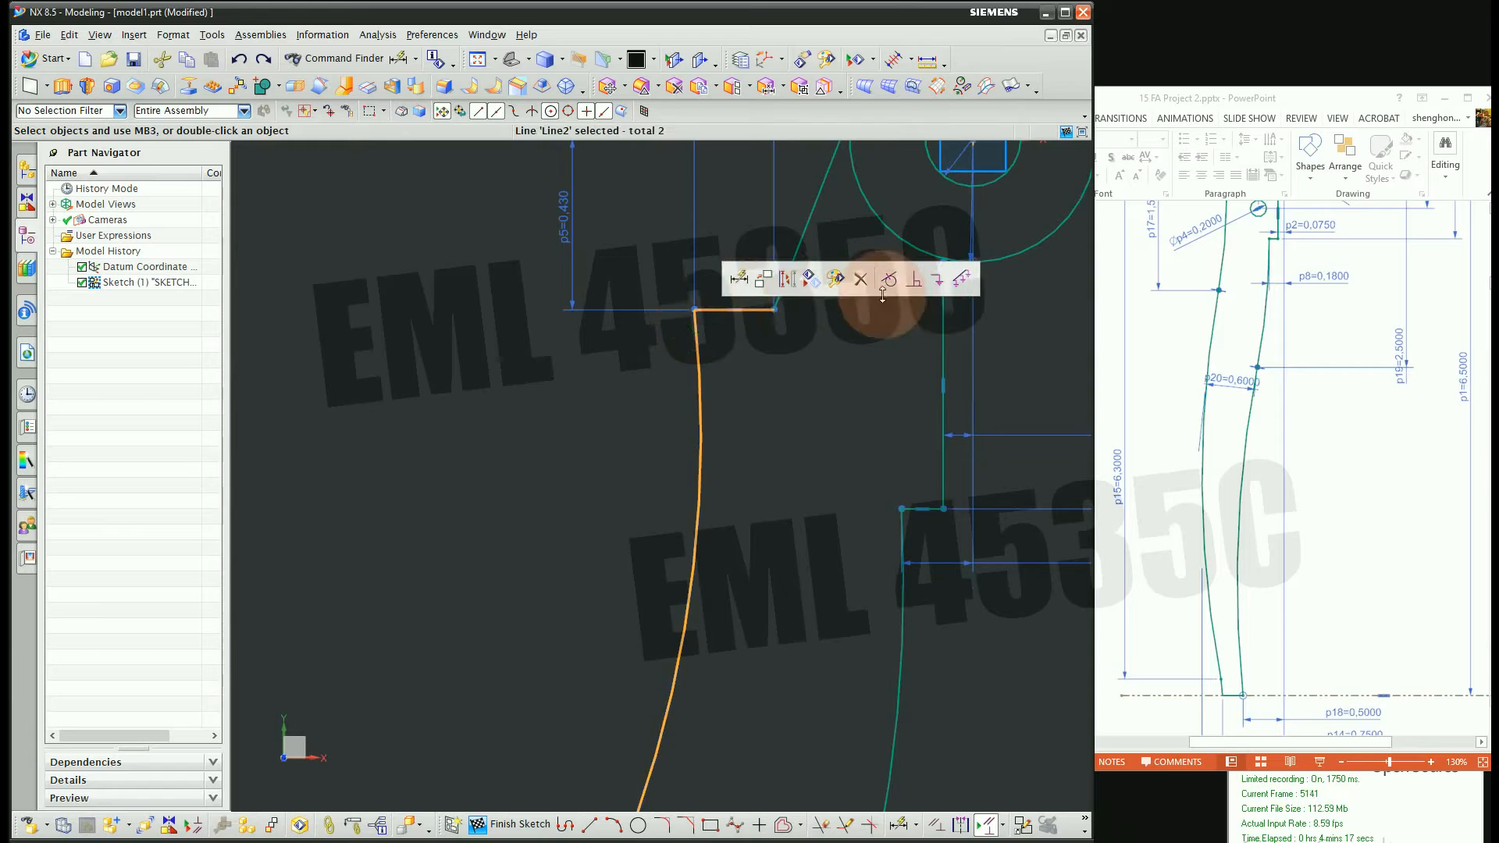
pyautogui.click(786, 334)
pyautogui.scroll(-2, 702, 277)
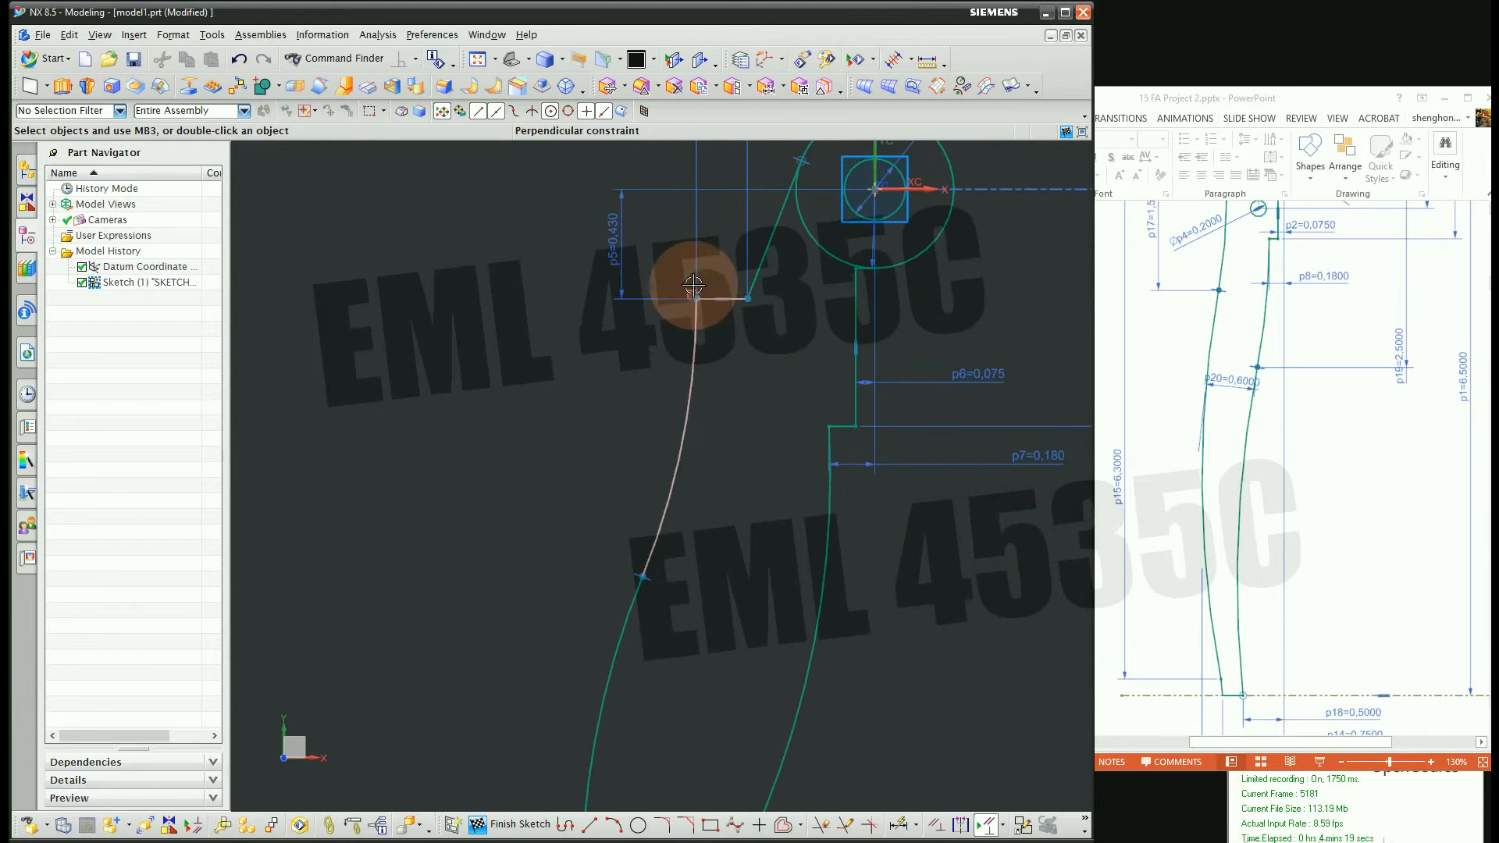
pyautogui.scroll(3, 857, 445)
pyautogui.click(793, 407)
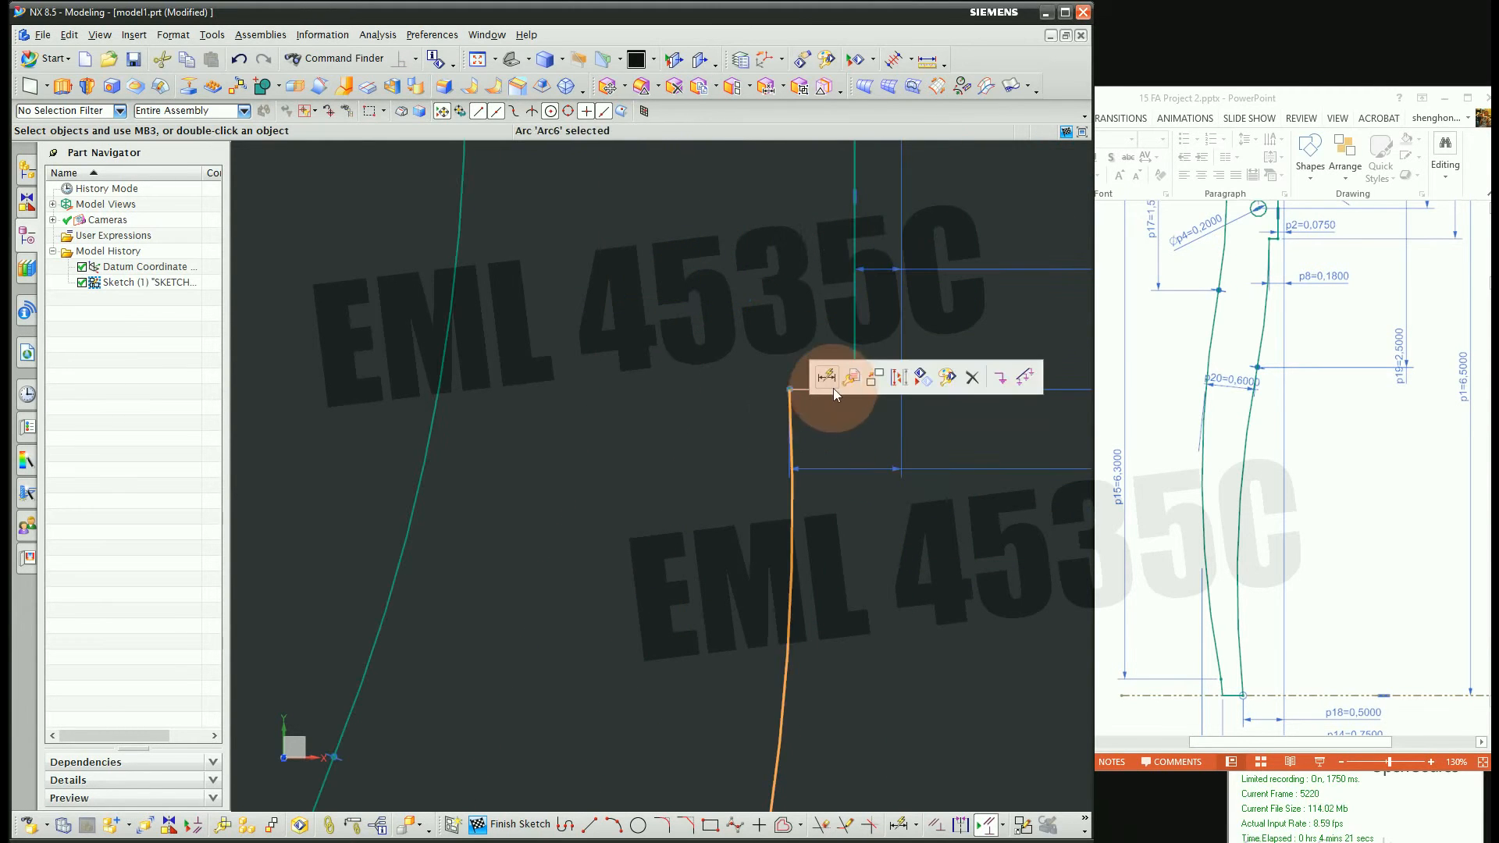
pyautogui.click(797, 391)
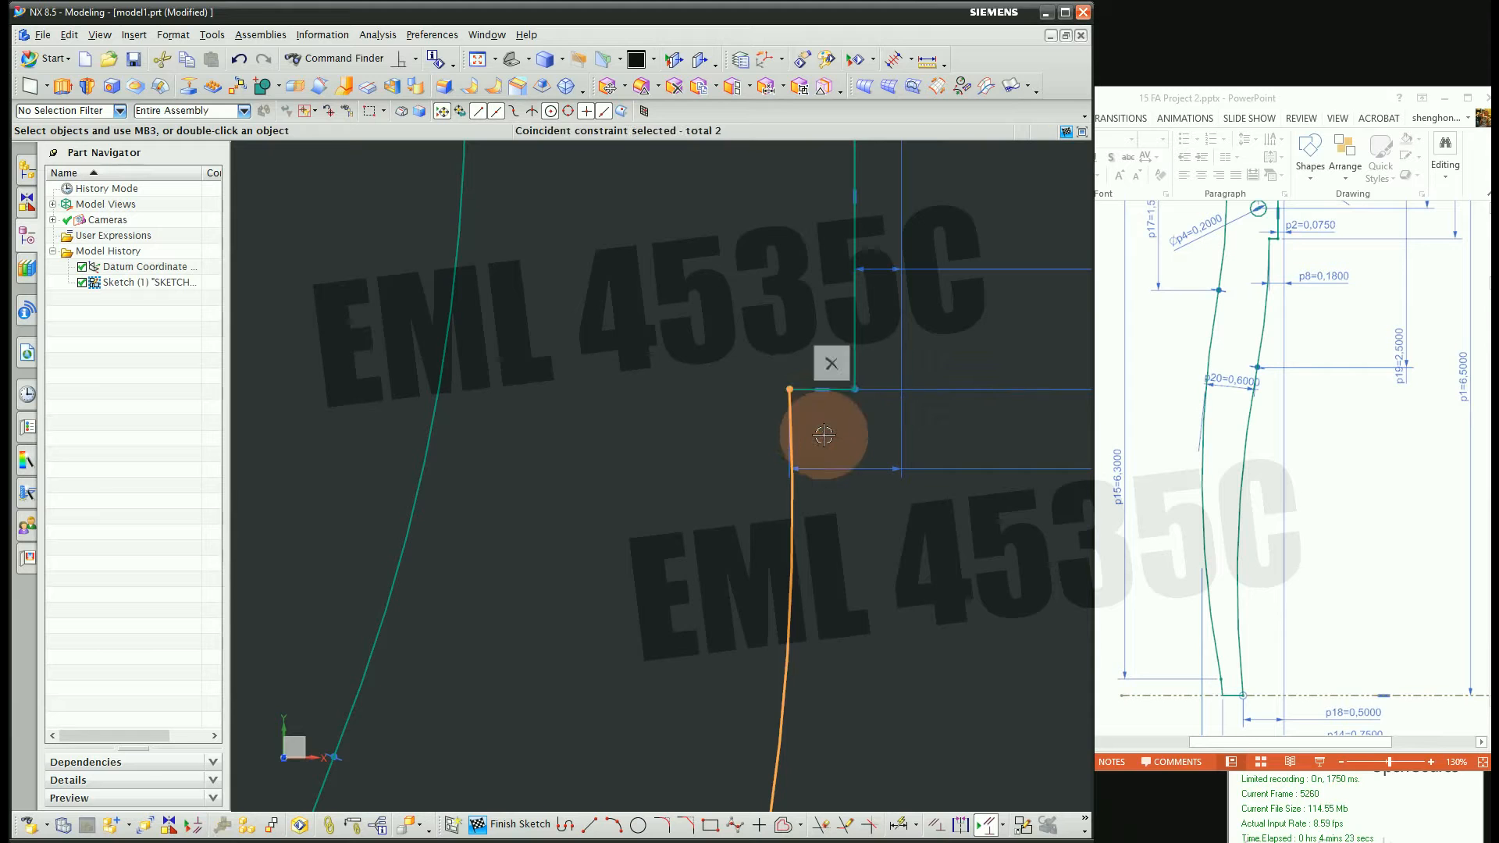
pyautogui.press('Escape')
pyautogui.click(829, 392)
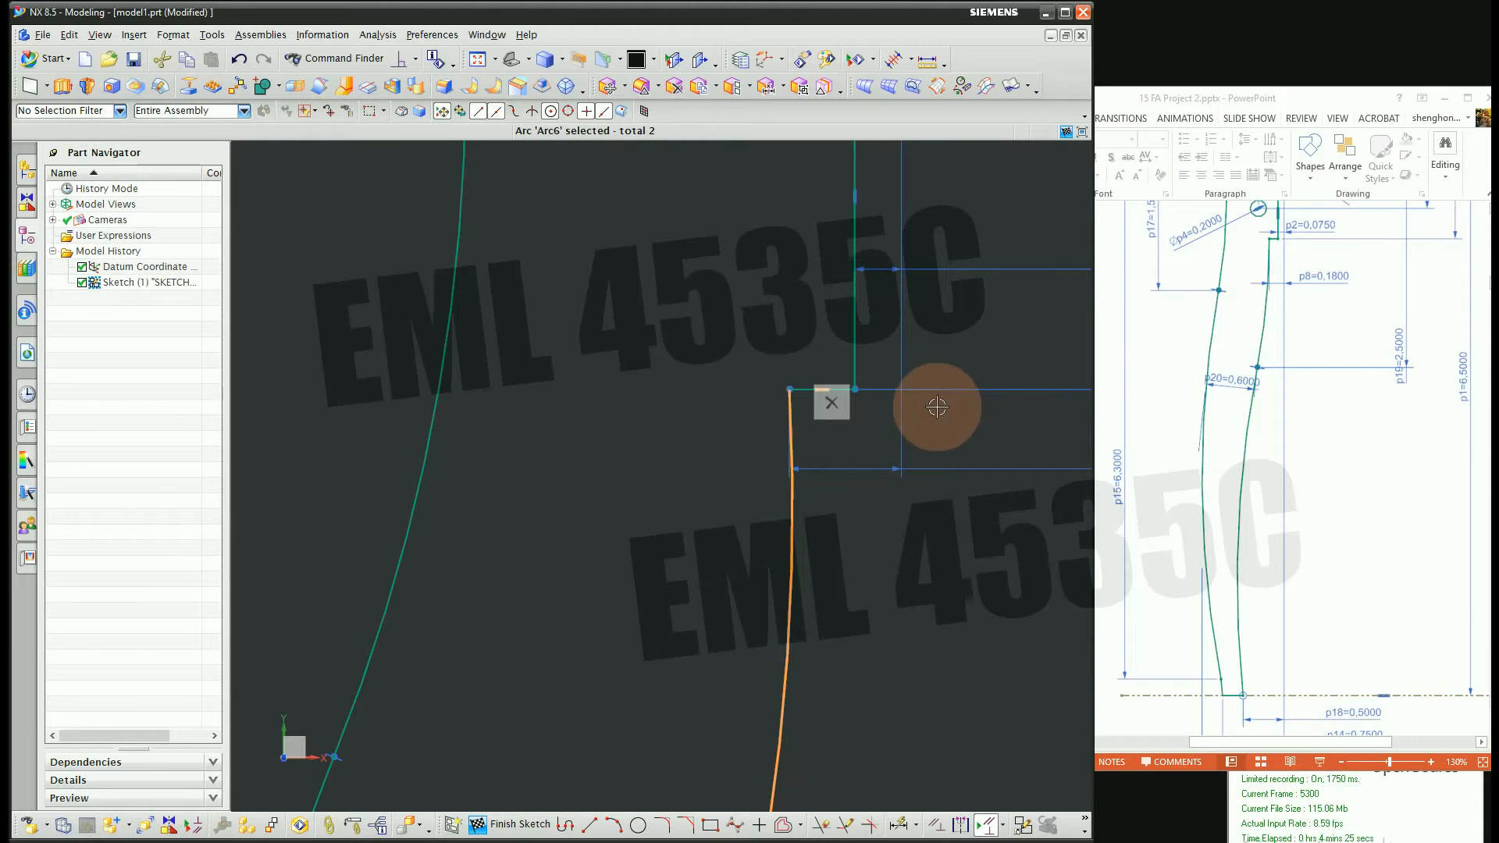
pyautogui.press('Escape')
# Constrain the inner edge's upper arc perpendicular to the lower short horizontal segment it starts from
pyautogui.scroll(2, 843, 402)
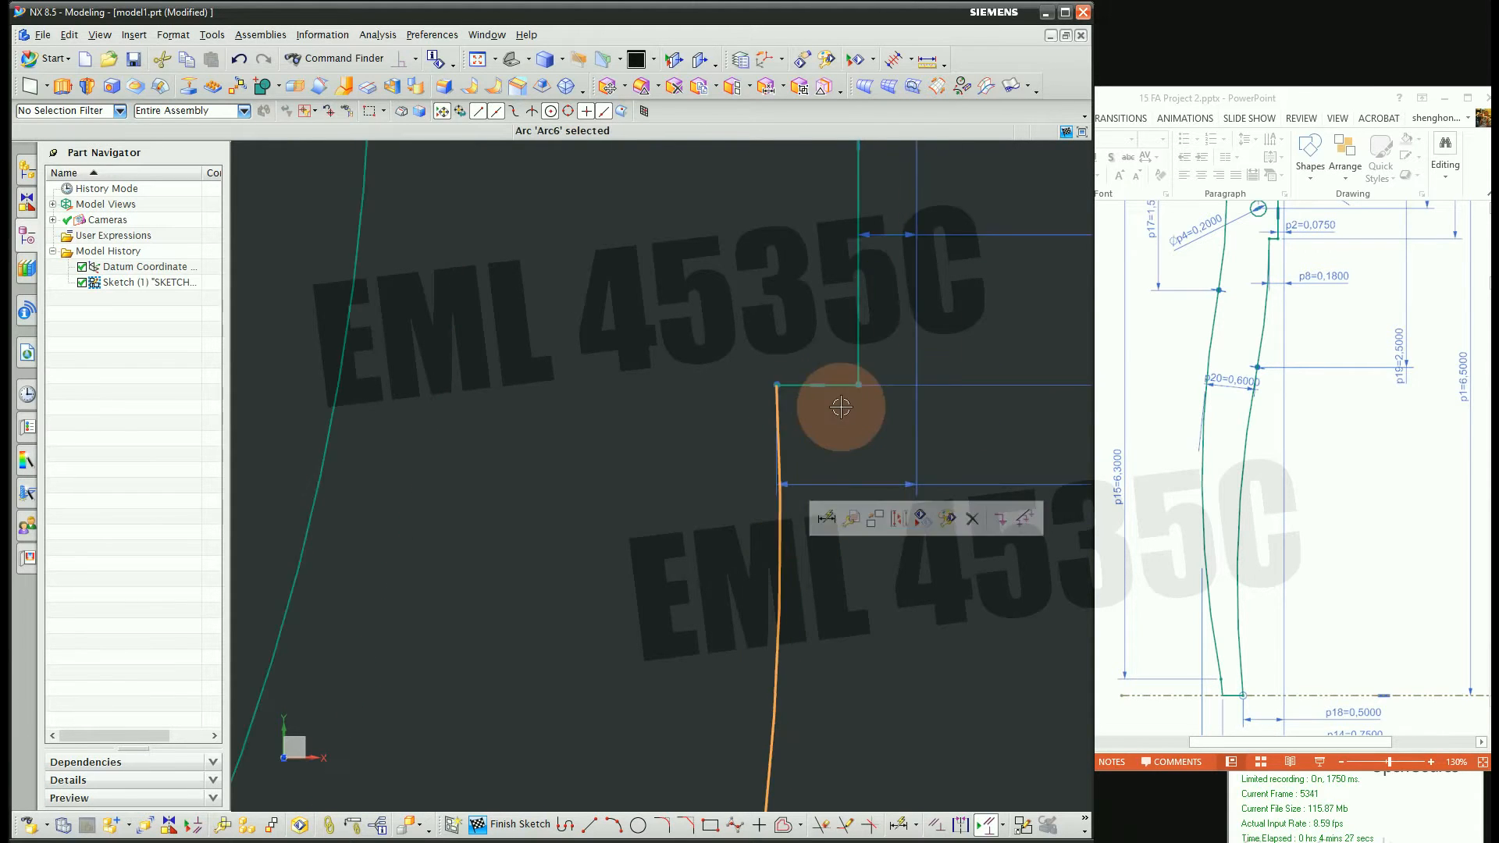
pyautogui.click(841, 373)
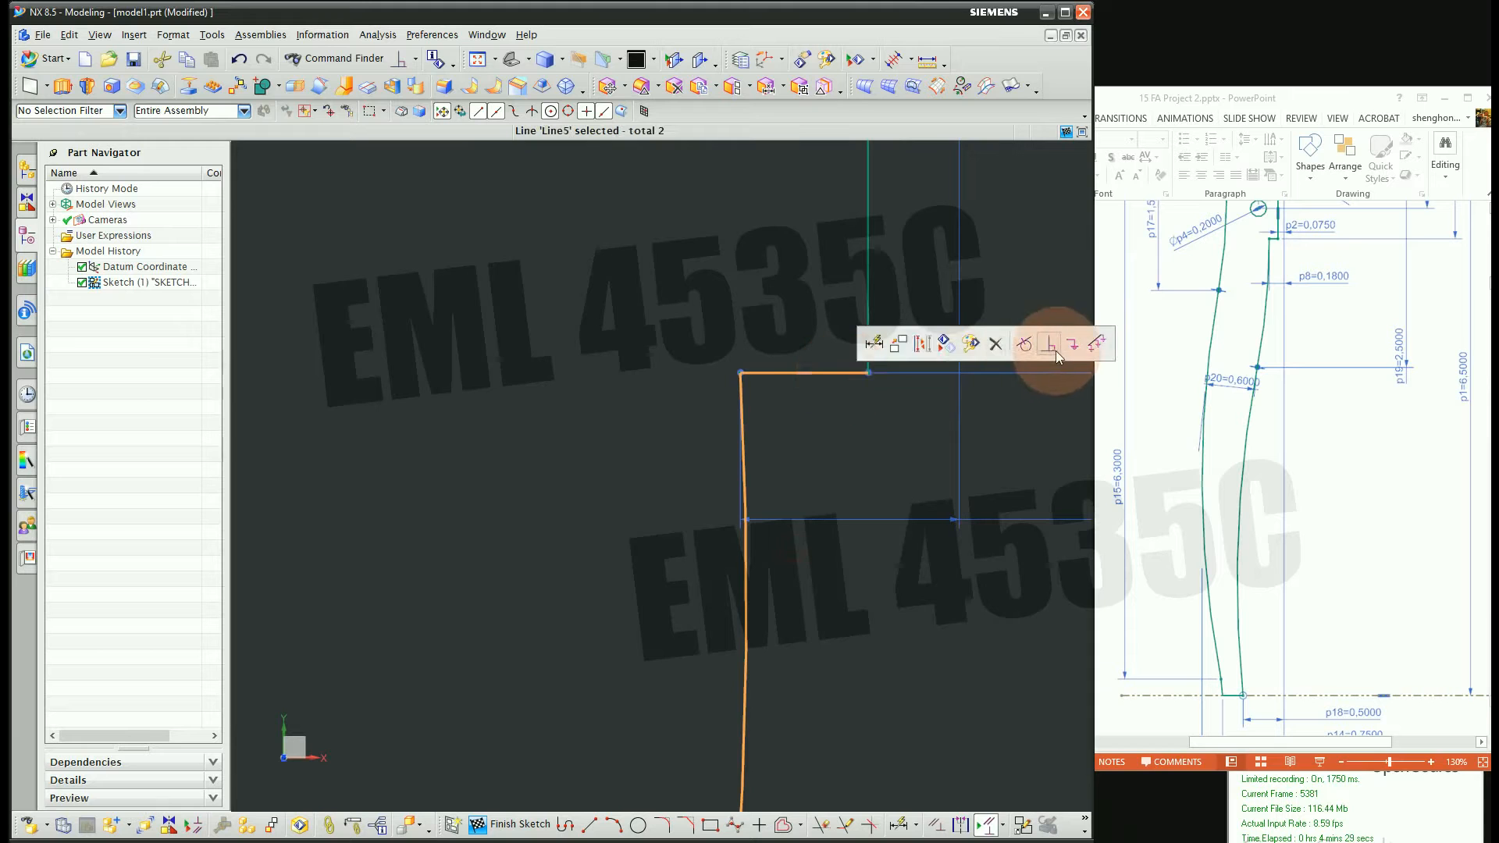
pyautogui.click(1056, 350)
# Constrain the short arc at the outer edge's lower end perpendicular to the handle's horizontal bottom line
pyautogui.scroll(-3, 817, 308)
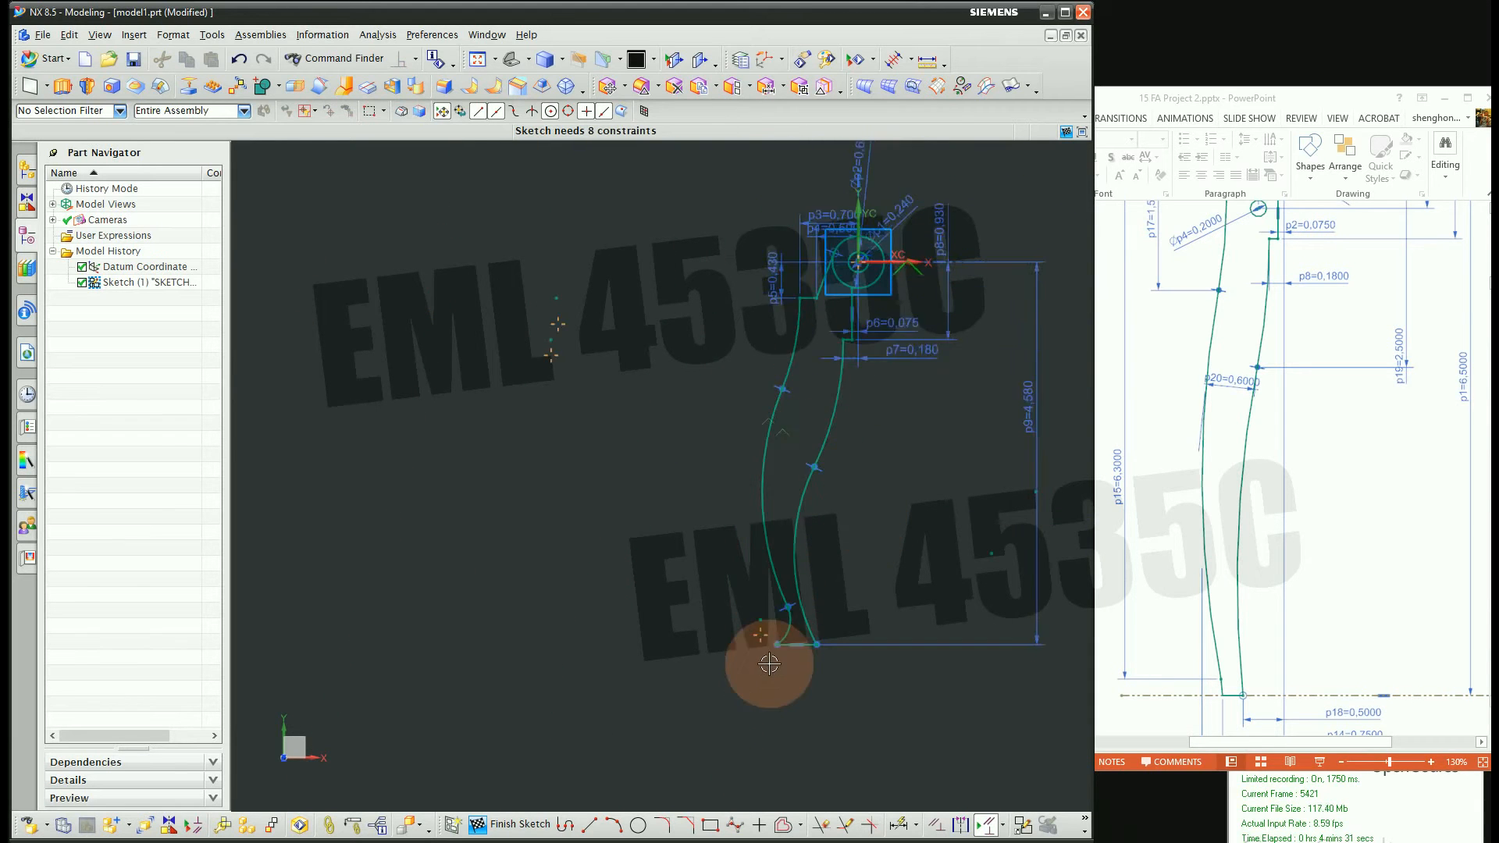
pyautogui.scroll(4, 769, 663)
pyautogui.click(869, 495)
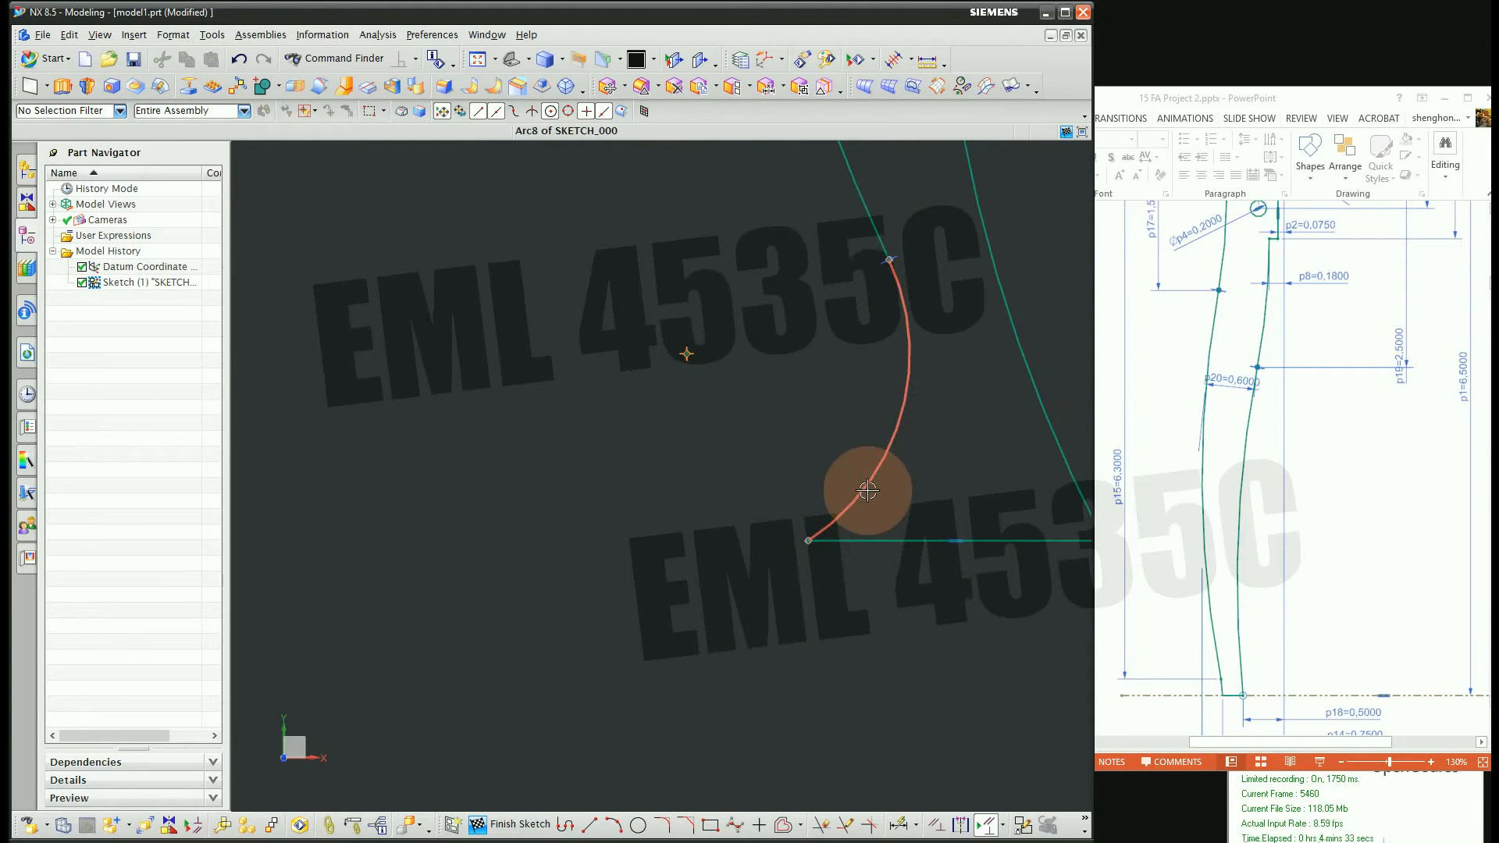
pyautogui.click(863, 540)
pyautogui.scroll(-3, 597, 606)
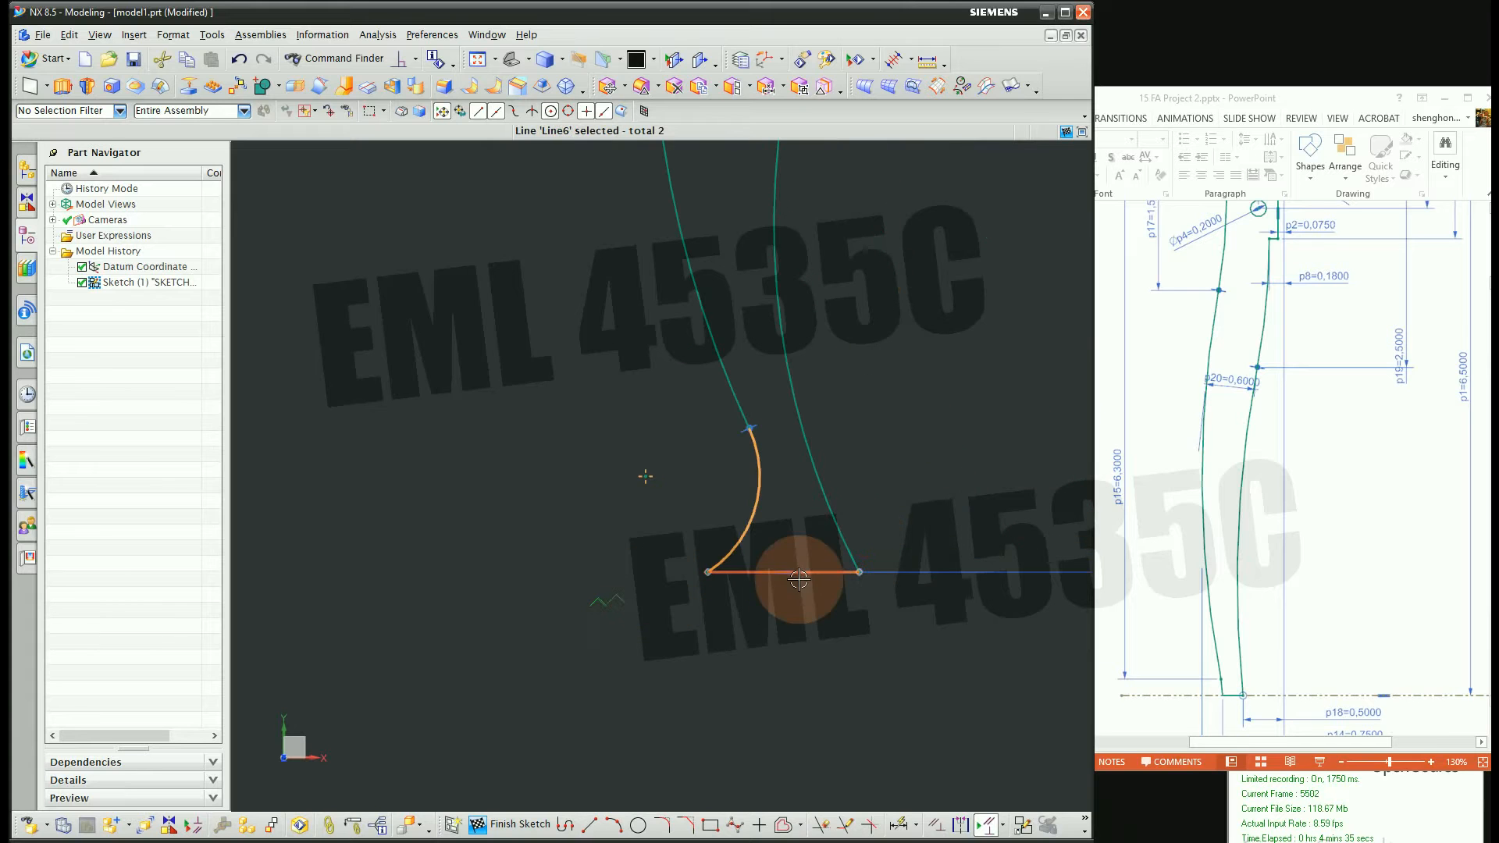
pyautogui.rightClick(737, 538)
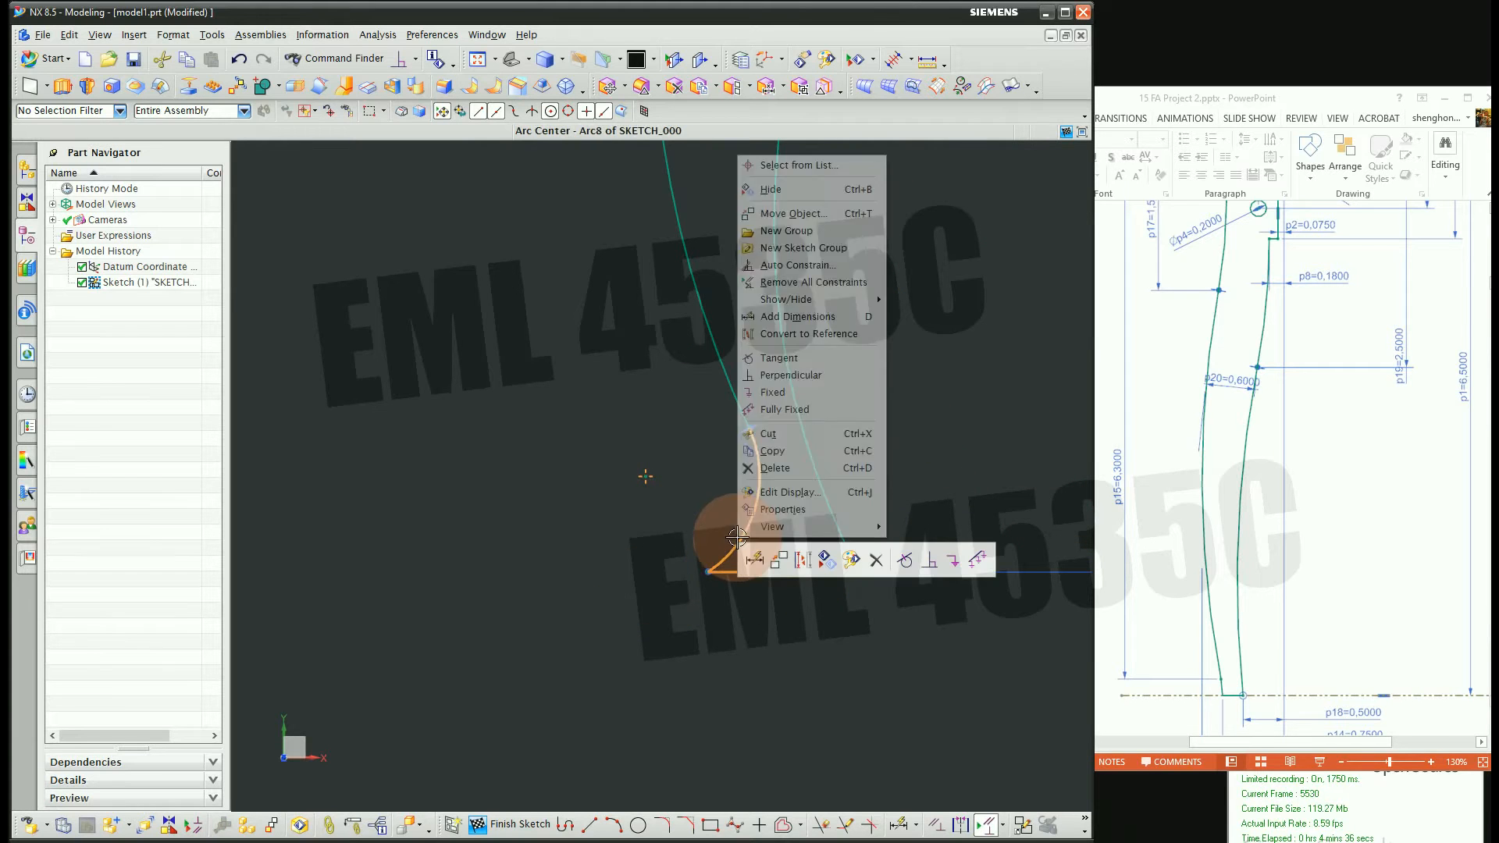
pyautogui.click(908, 559)
# Try increasing the handle's overall length dimension between the X axis and the bottom line
pyautogui.scroll(-5, 779, 659)
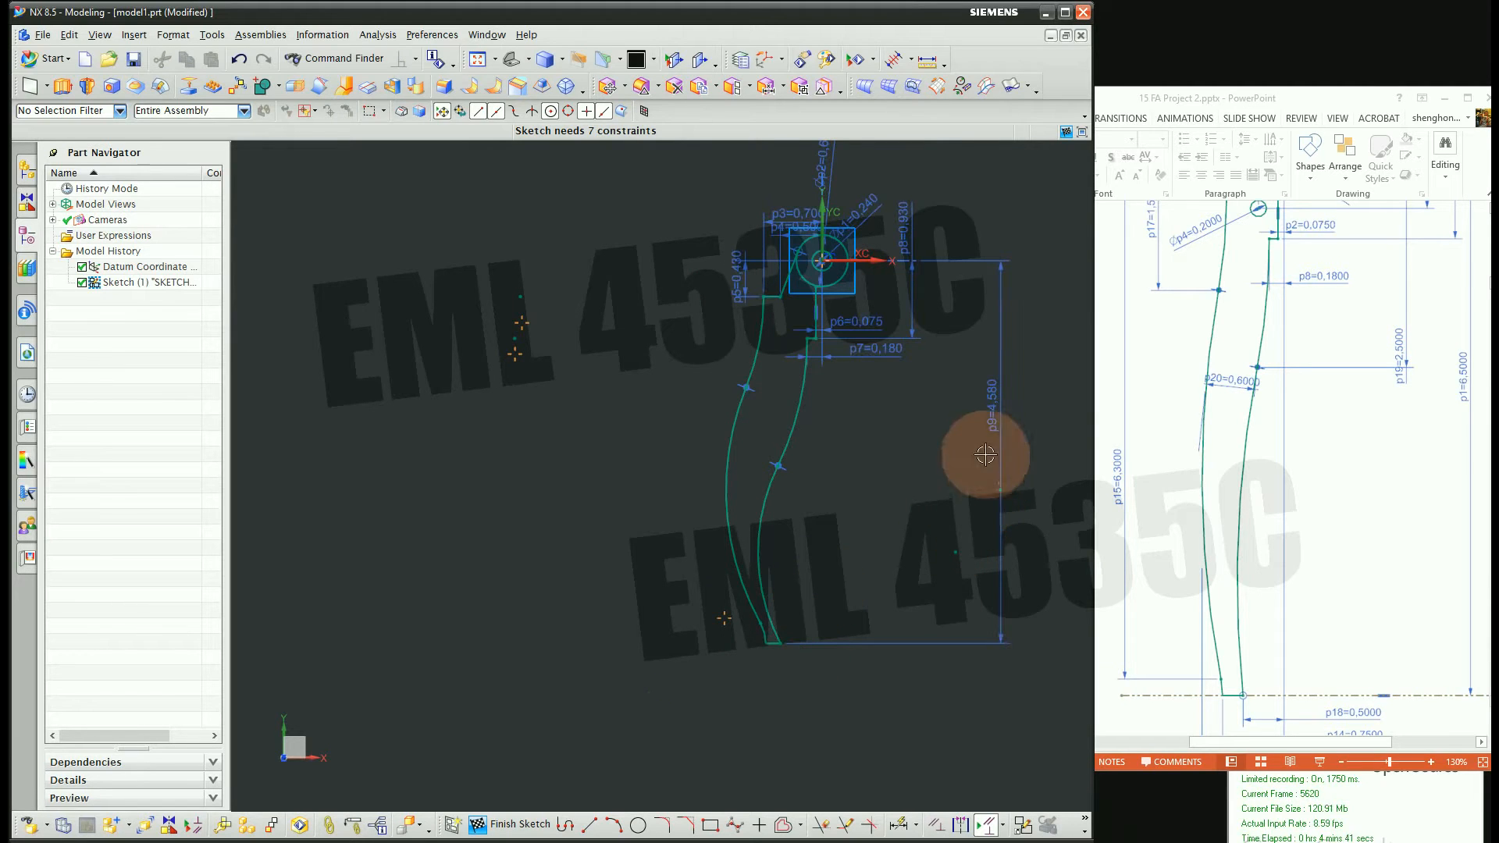
pyautogui.doubleClick(1003, 498)
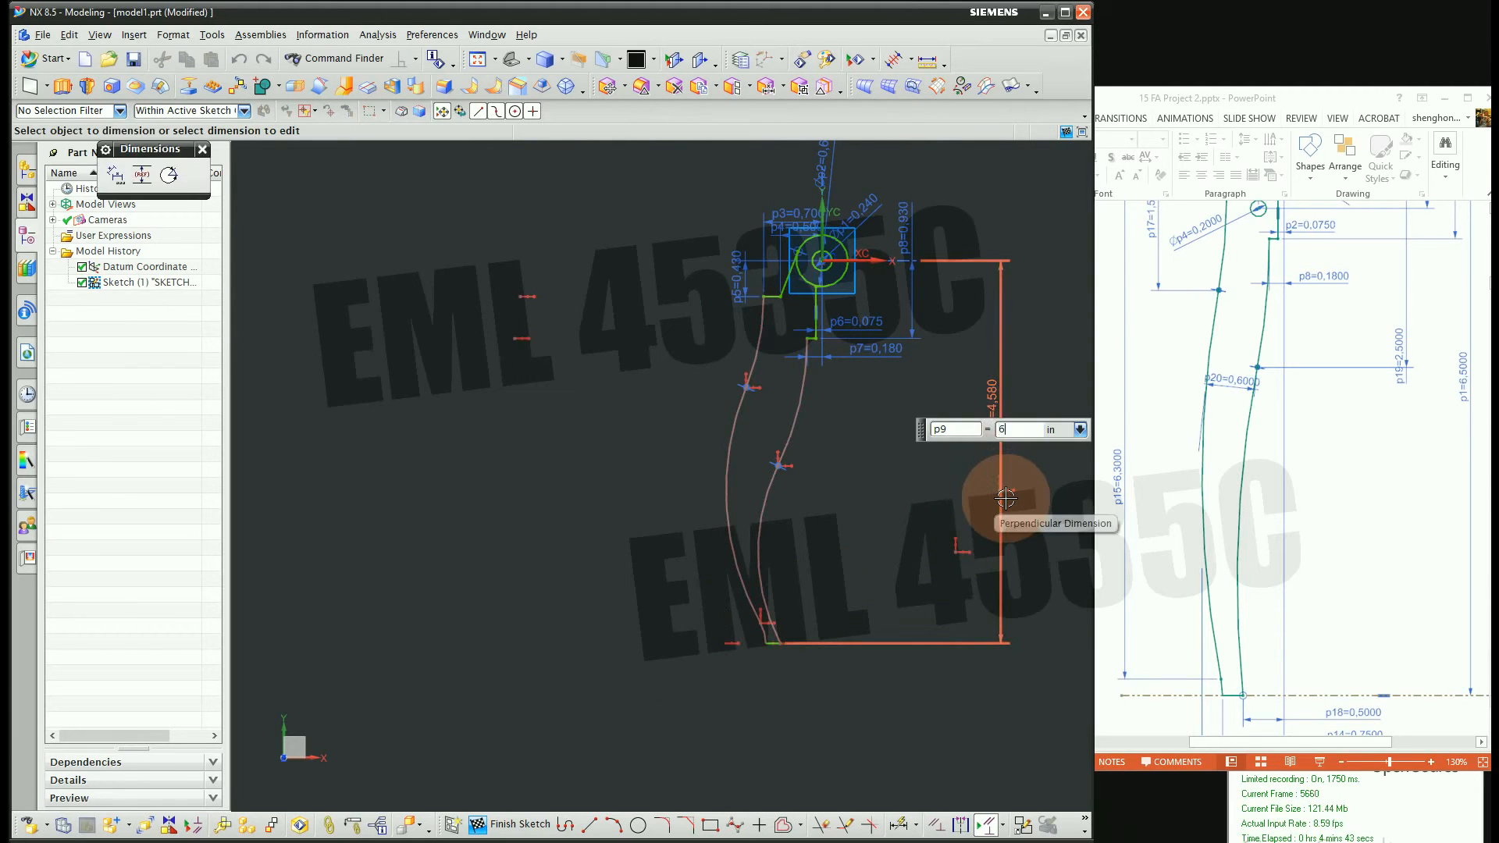
pyautogui.press('Return')
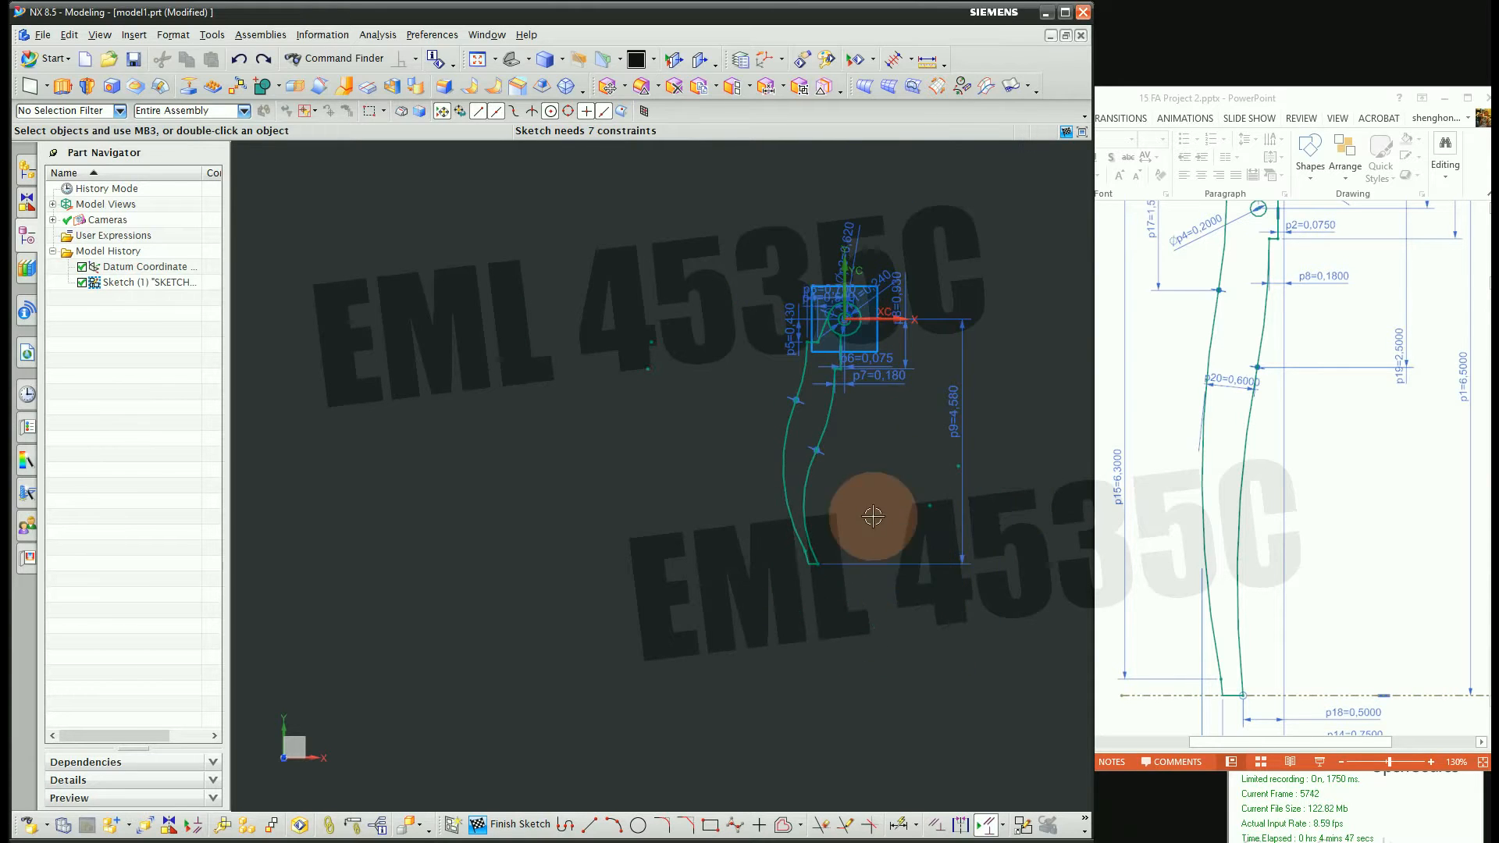
# Move the outer end of the handle's bottom line farther left to widen the lower end
pyautogui.scroll(5, 843, 547)
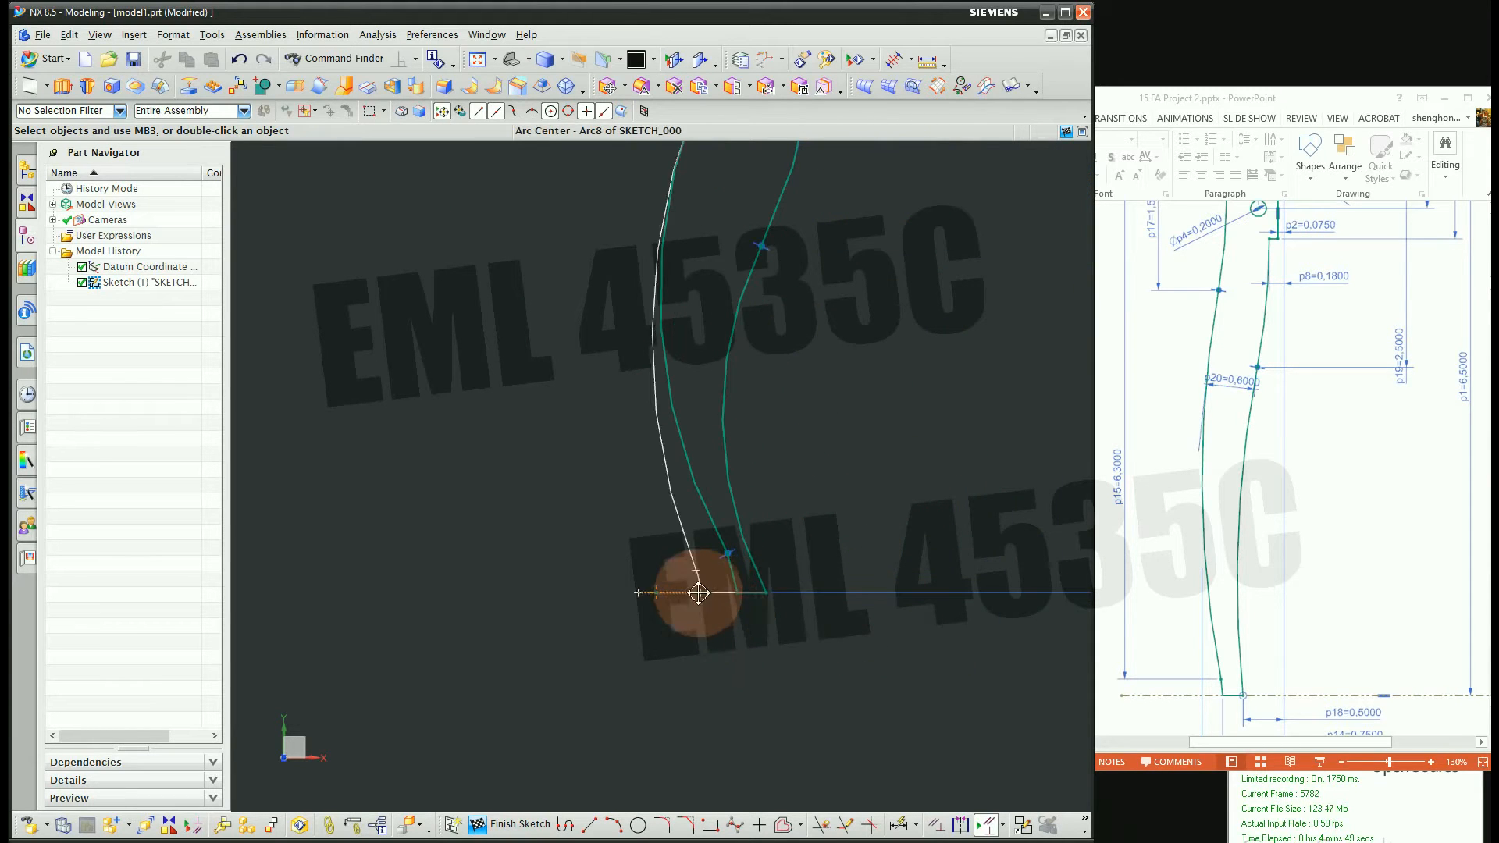
pyautogui.scroll(-5, 693, 592)
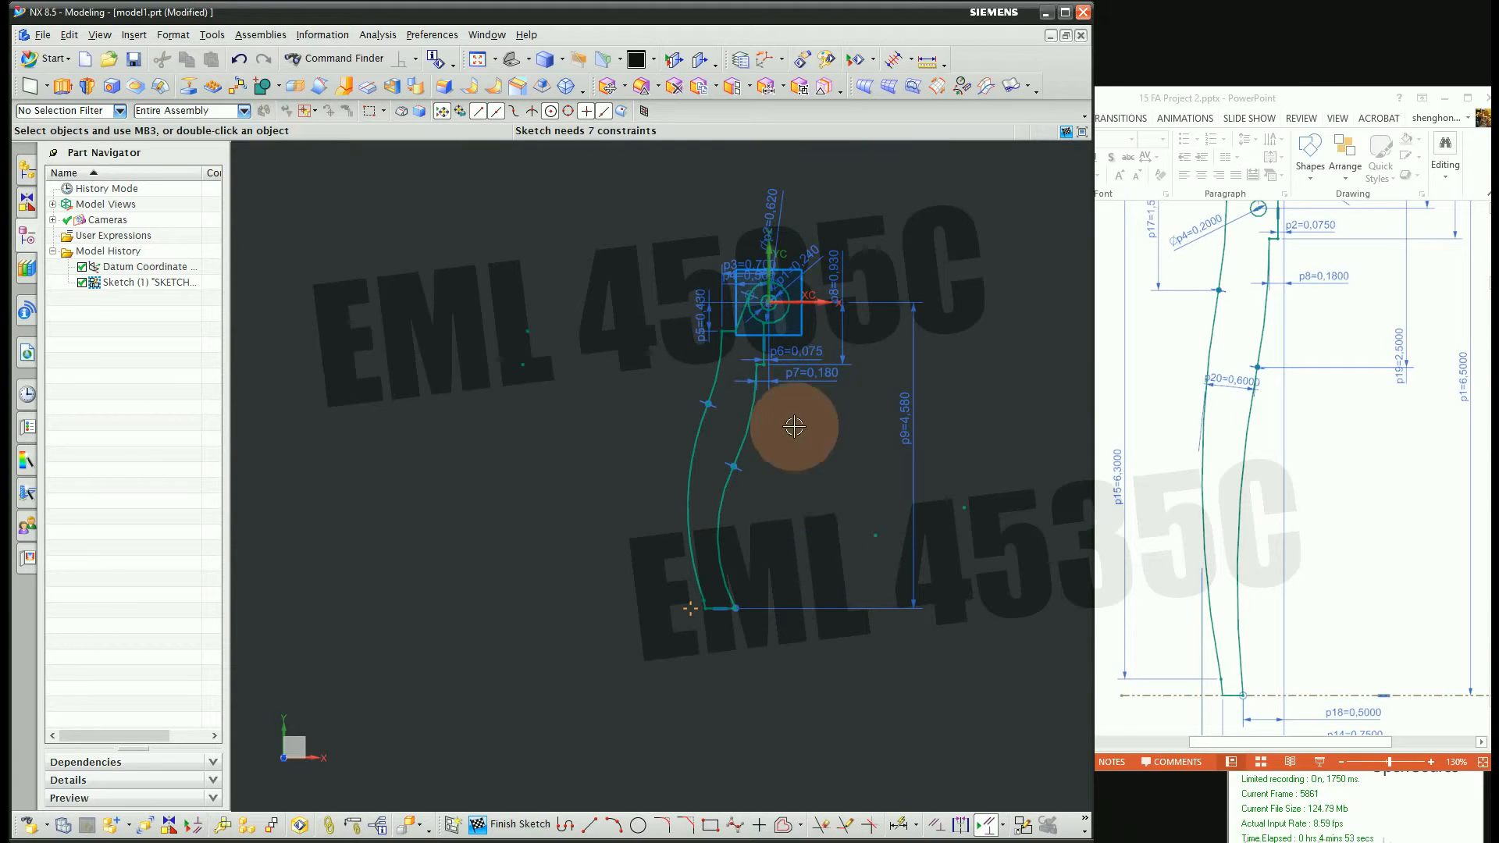
# Dimension the vertical distance from the X axis to the junction of the inner edge's two arcs as 2.5 in
pyautogui.click(1332, 467)
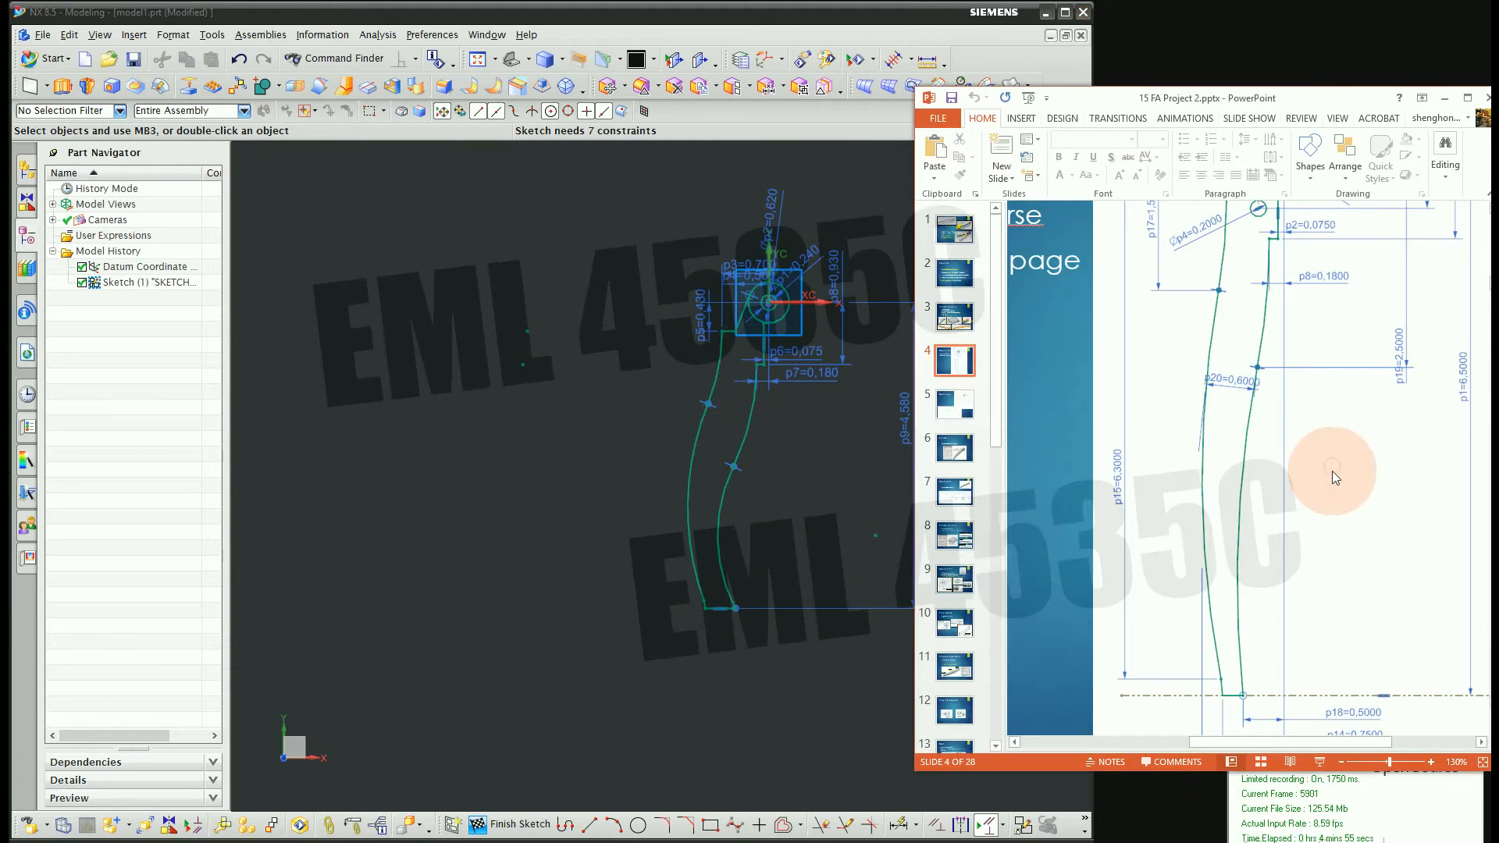
pyautogui.scroll(3, 1332, 471)
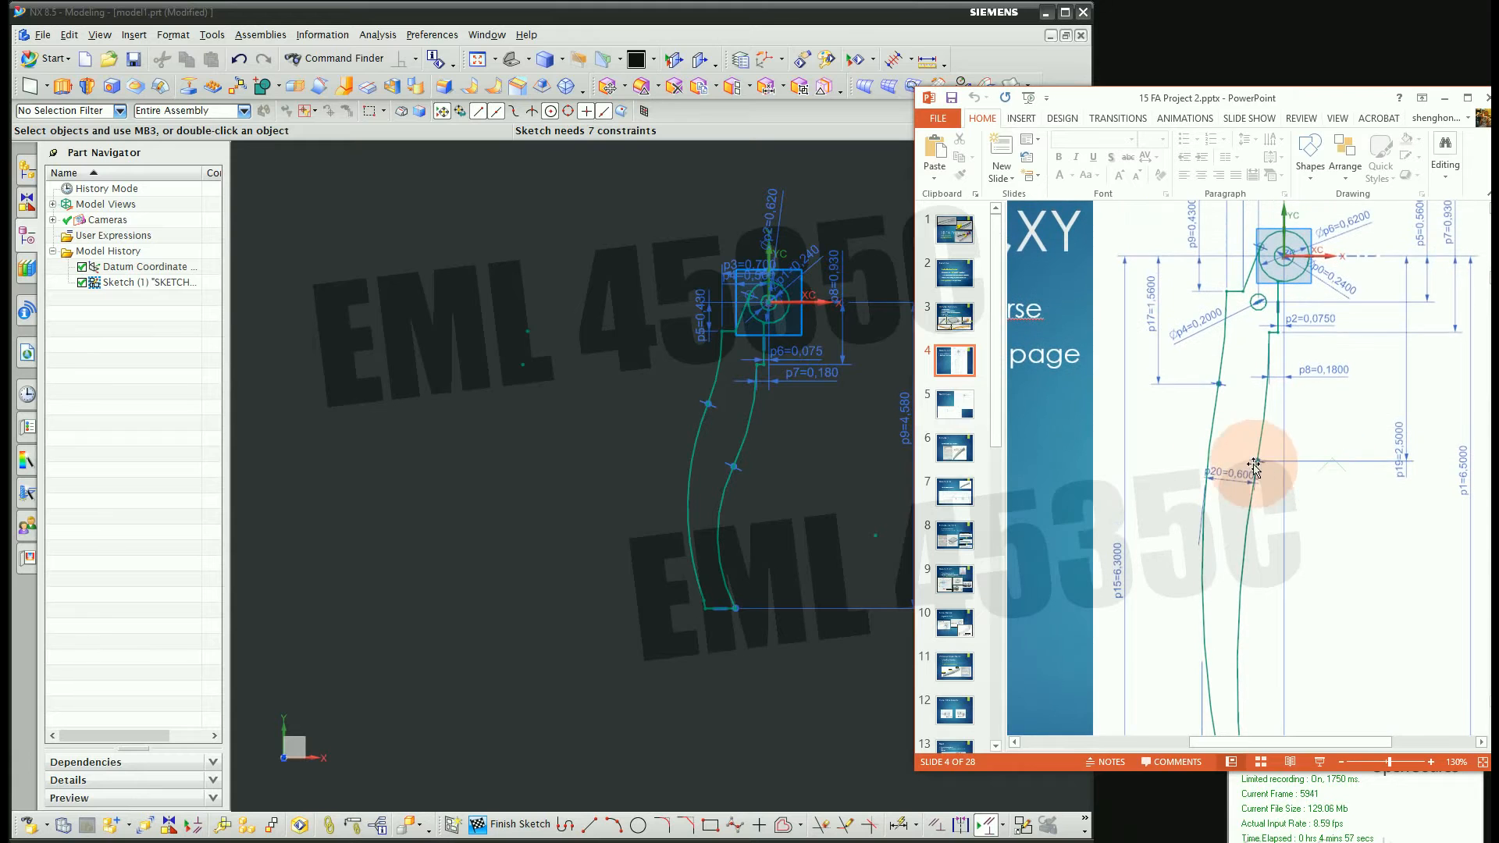
pyautogui.click(815, 502)
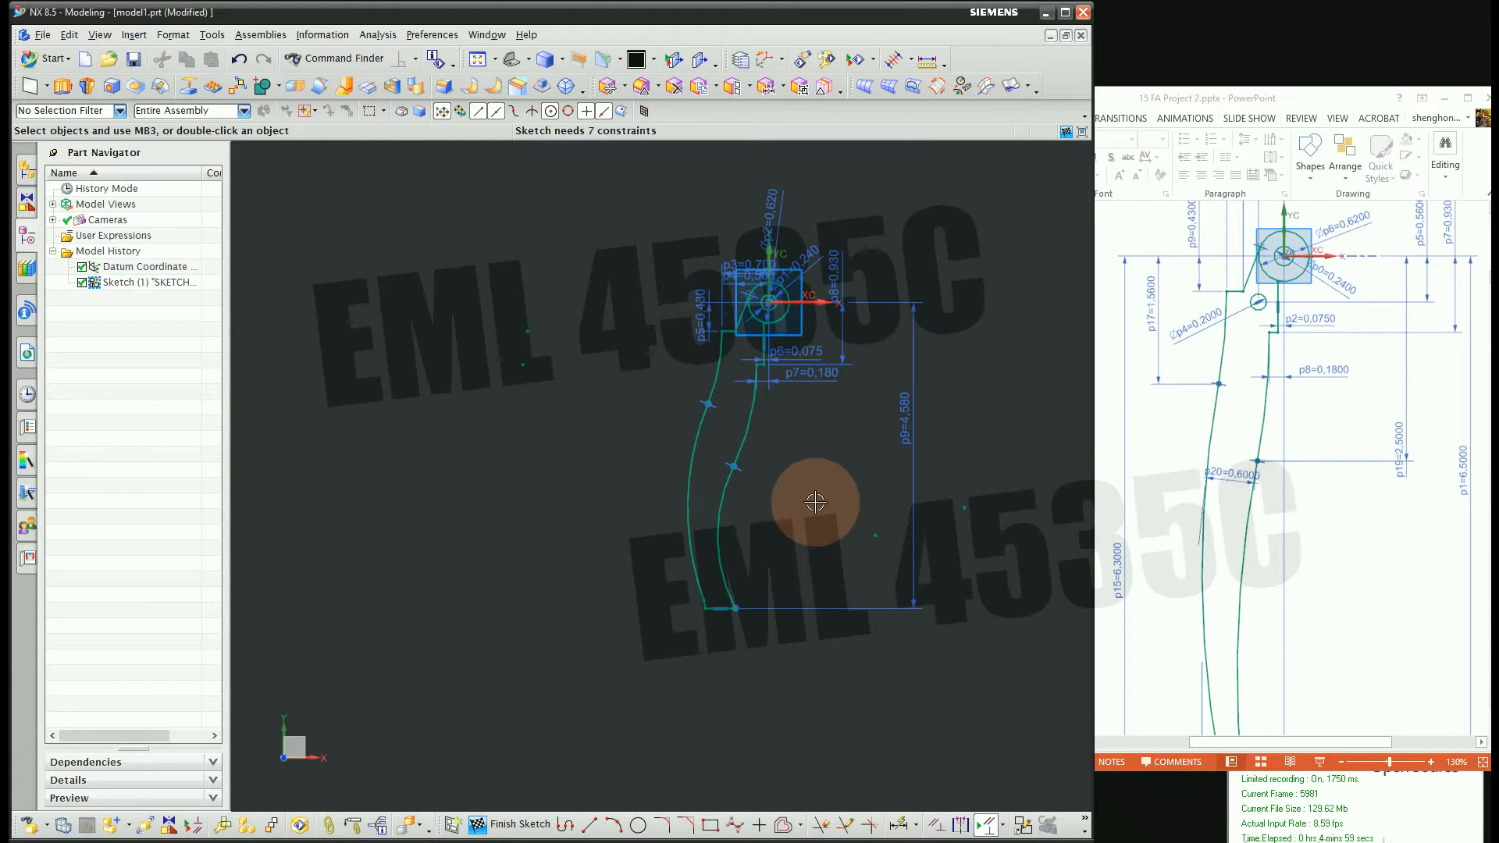
pyautogui.click(899, 825)
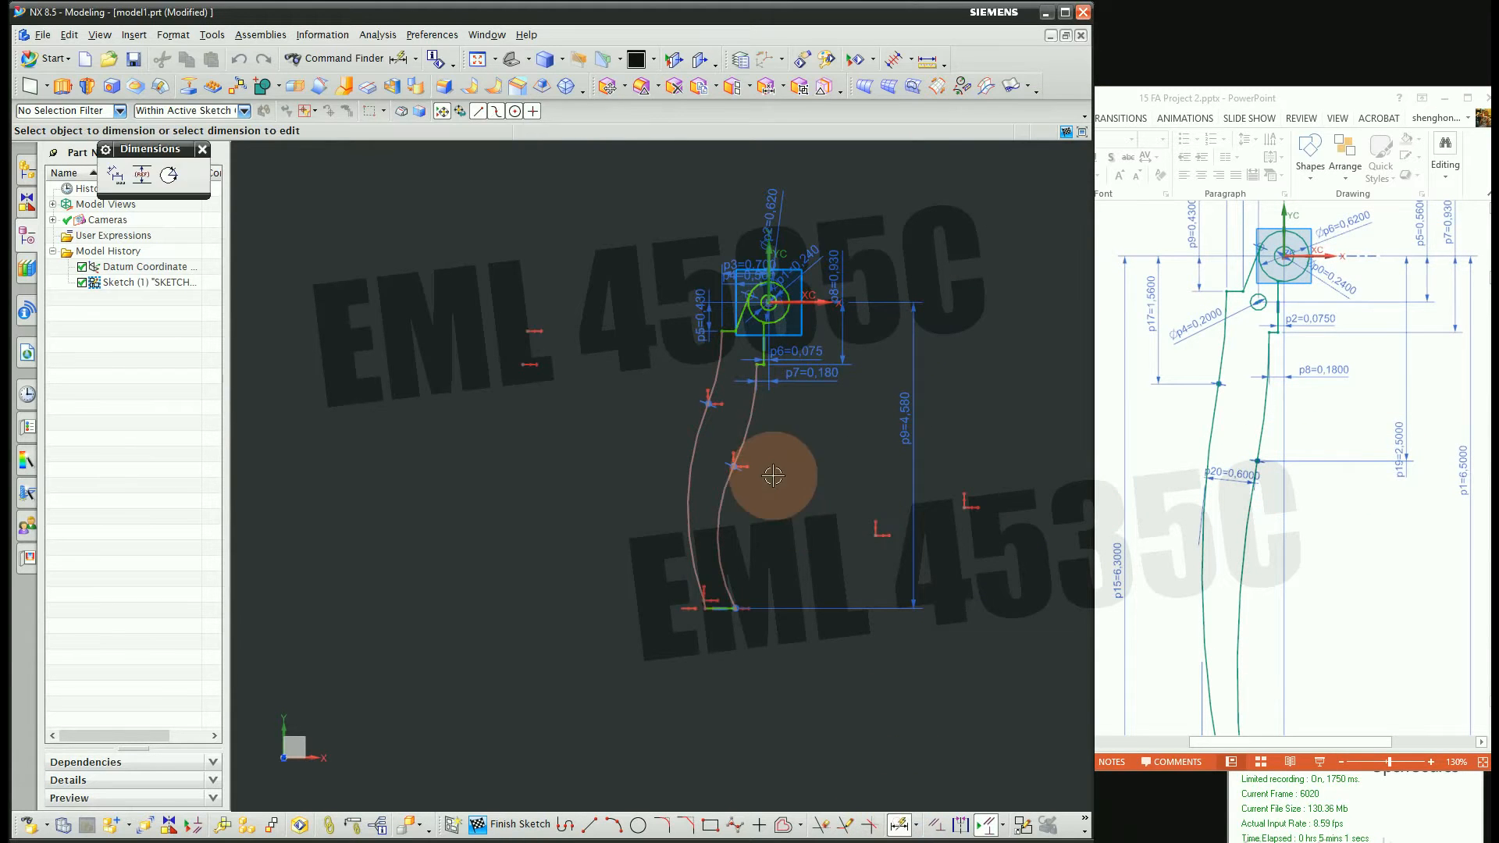
pyautogui.click(735, 465)
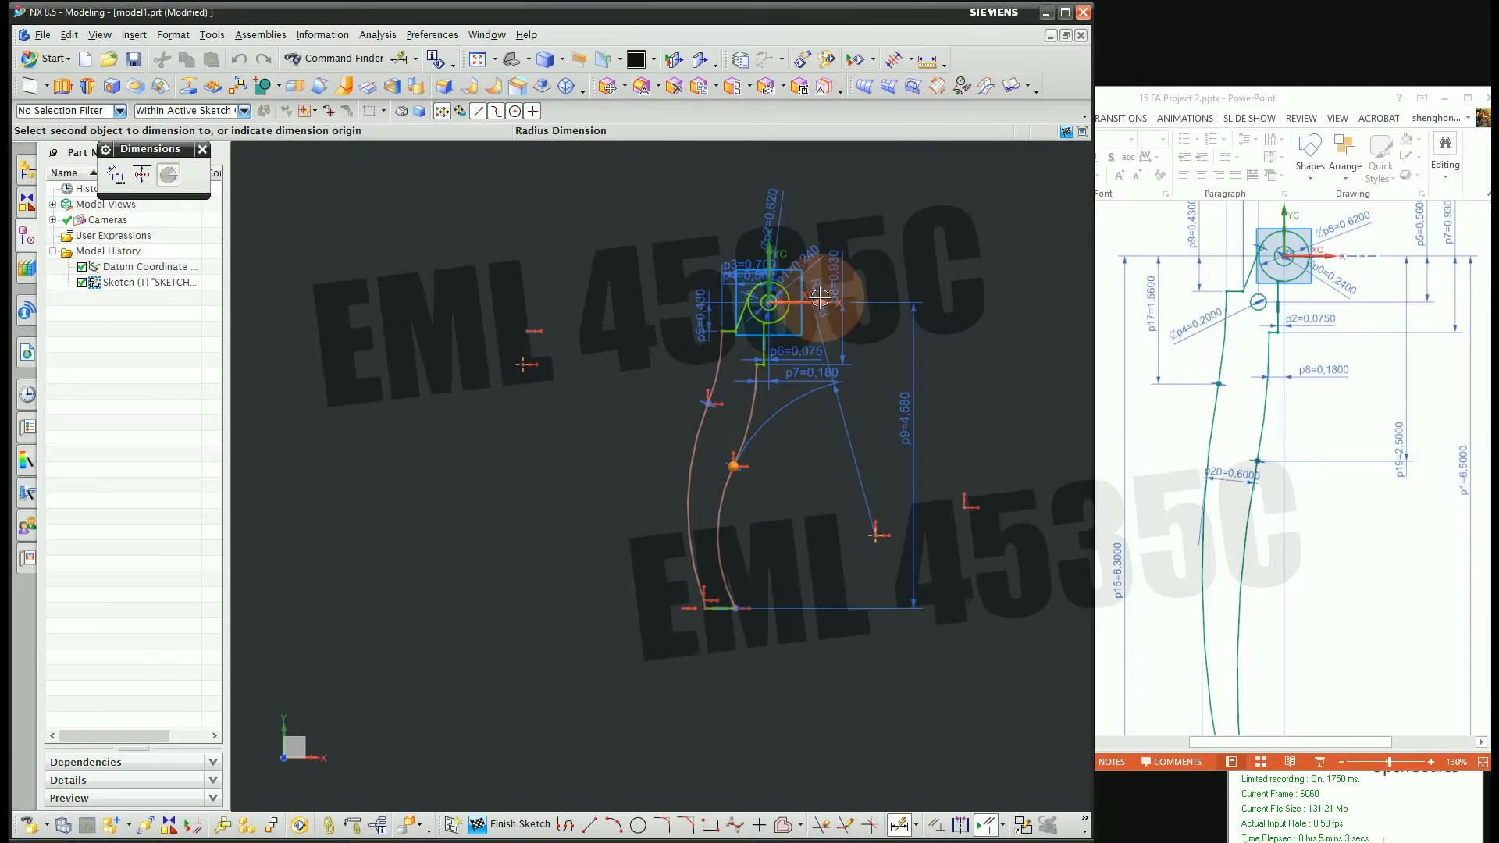
pyautogui.click(820, 298)
pyautogui.click(868, 377)
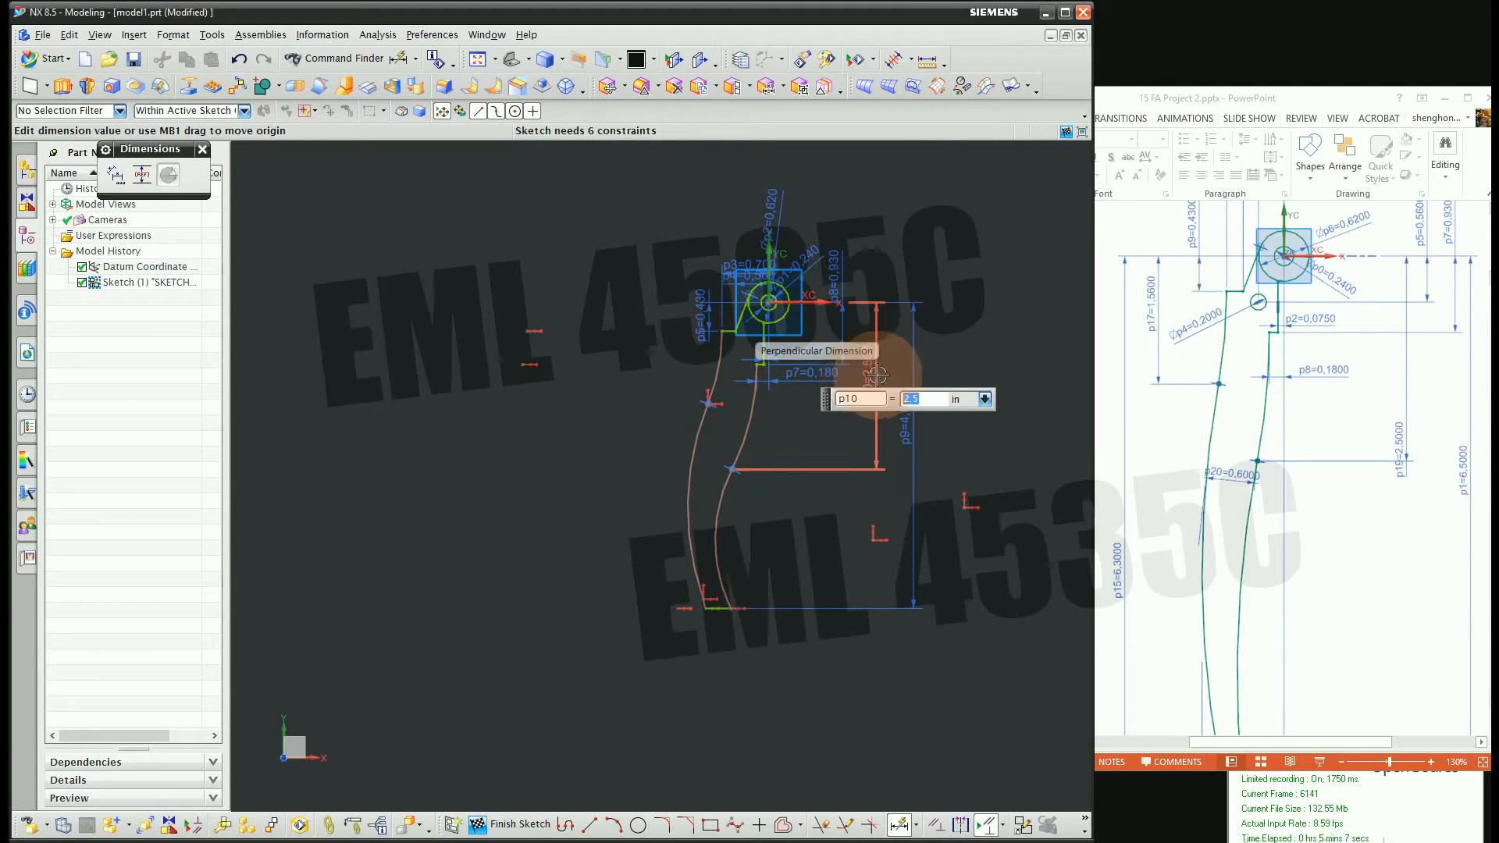
pyautogui.press('Return')
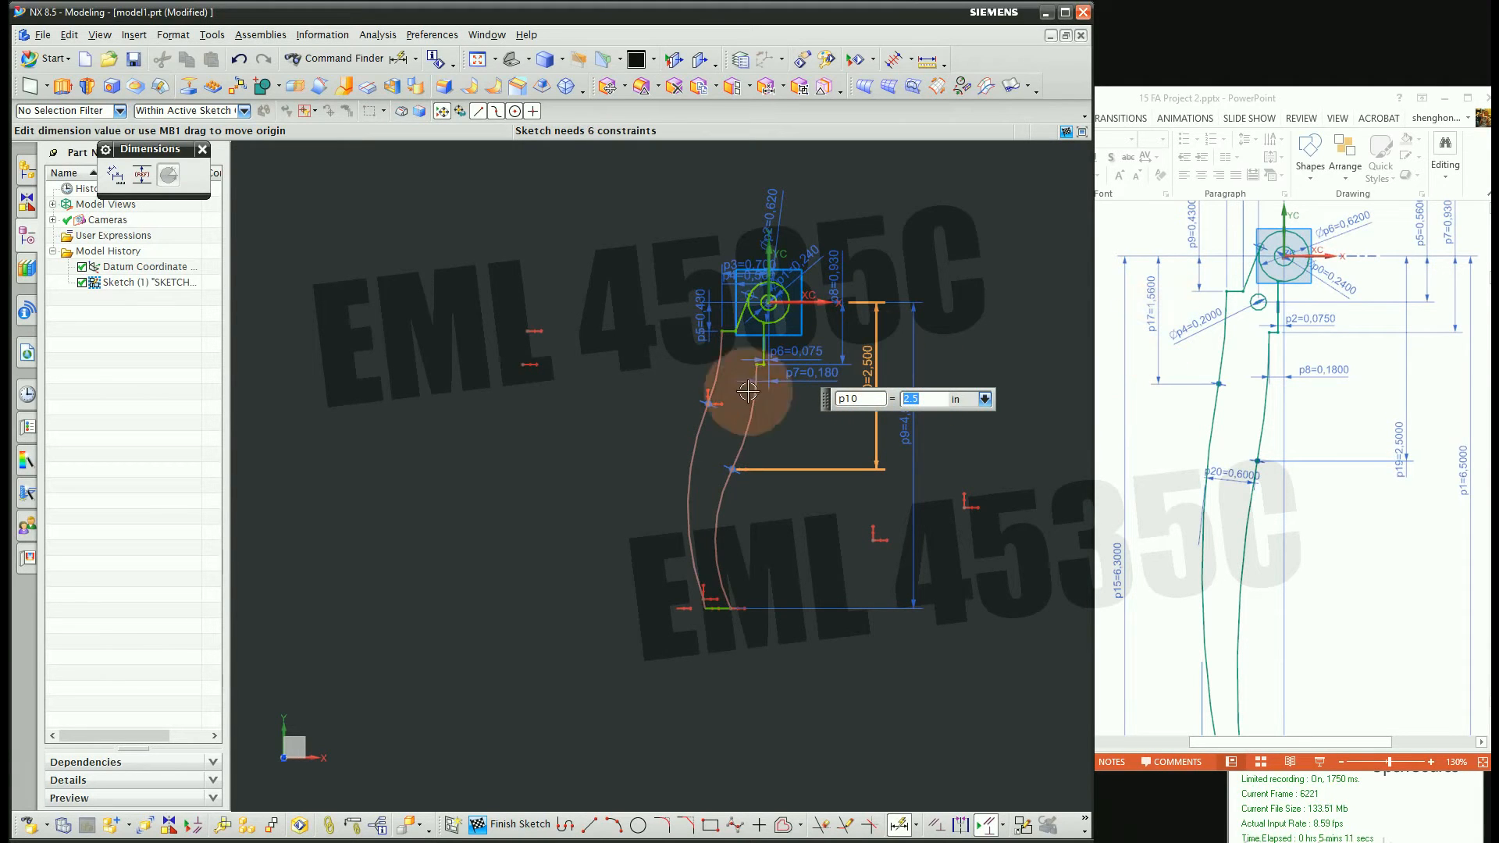
pyautogui.click(702, 404)
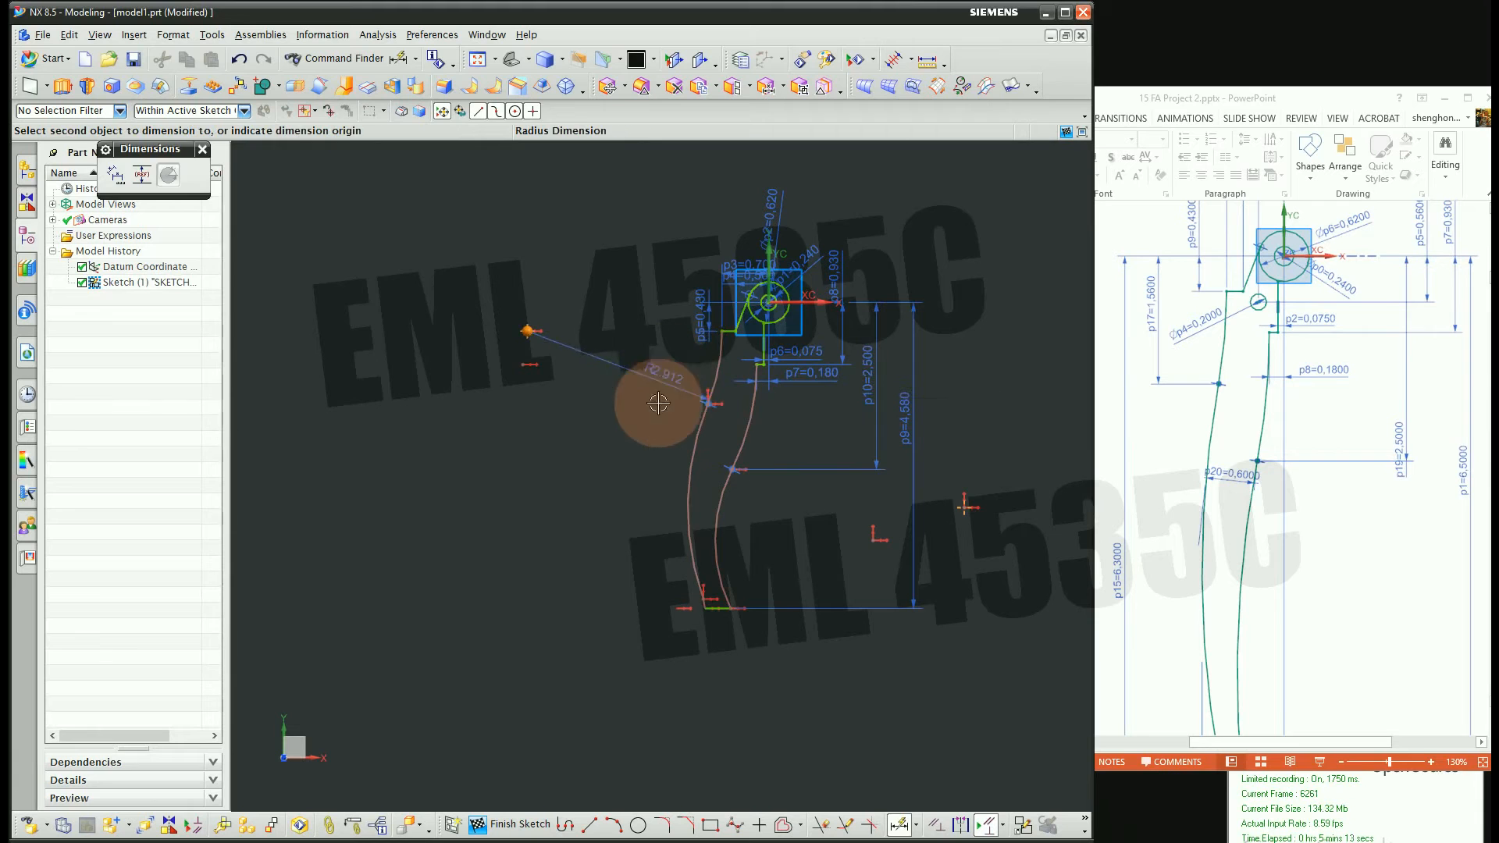
pyautogui.press('Escape')
pyautogui.press('Escape')
# Dimension the vertical distance from the X axis to the outer edge's upper arc junction as 1.56 in
pyautogui.click(894, 825)
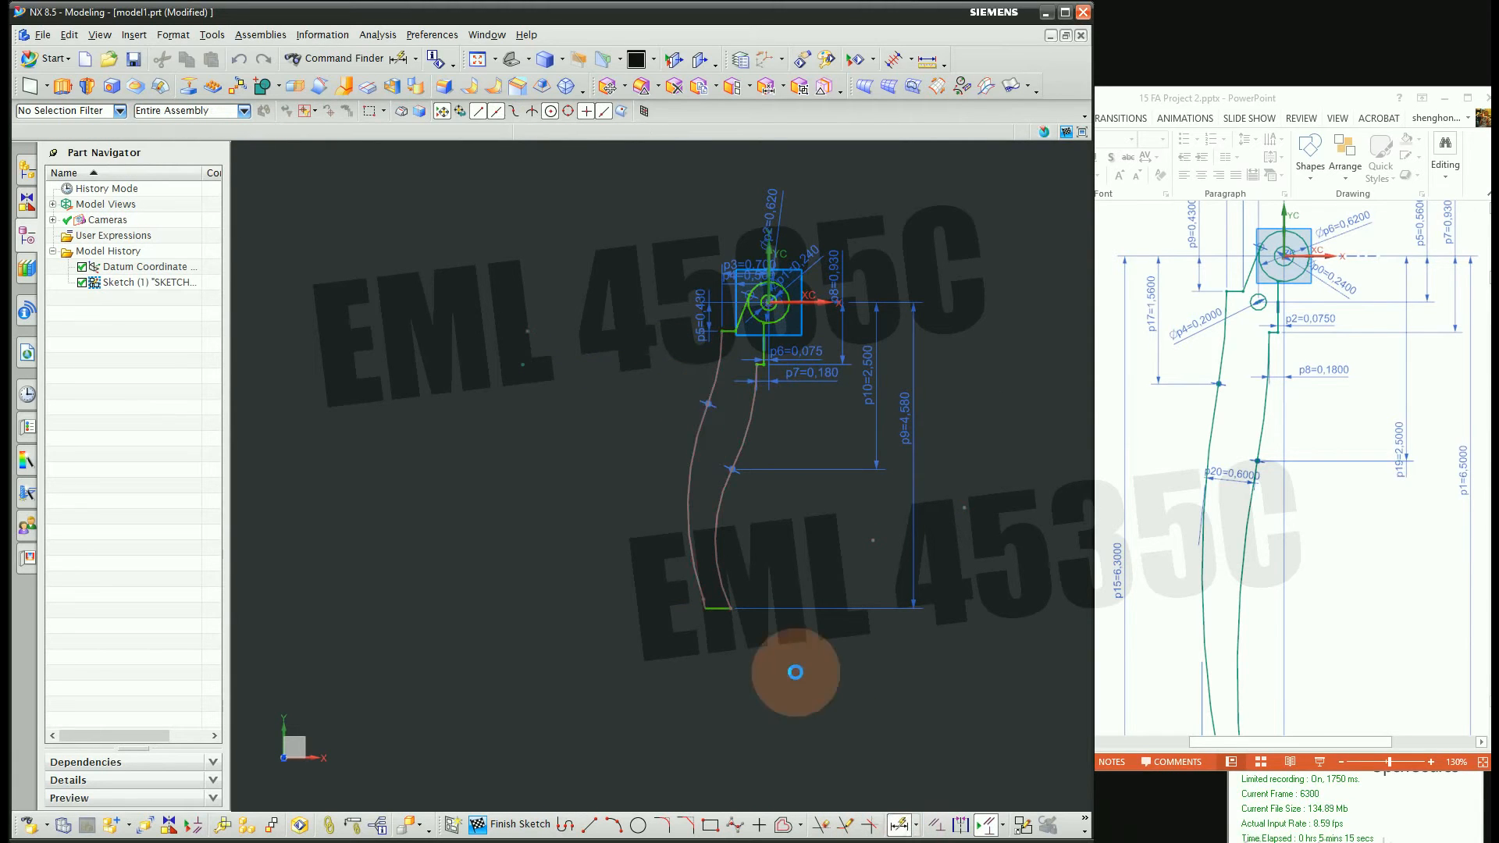
pyautogui.click(707, 403)
pyautogui.click(808, 302)
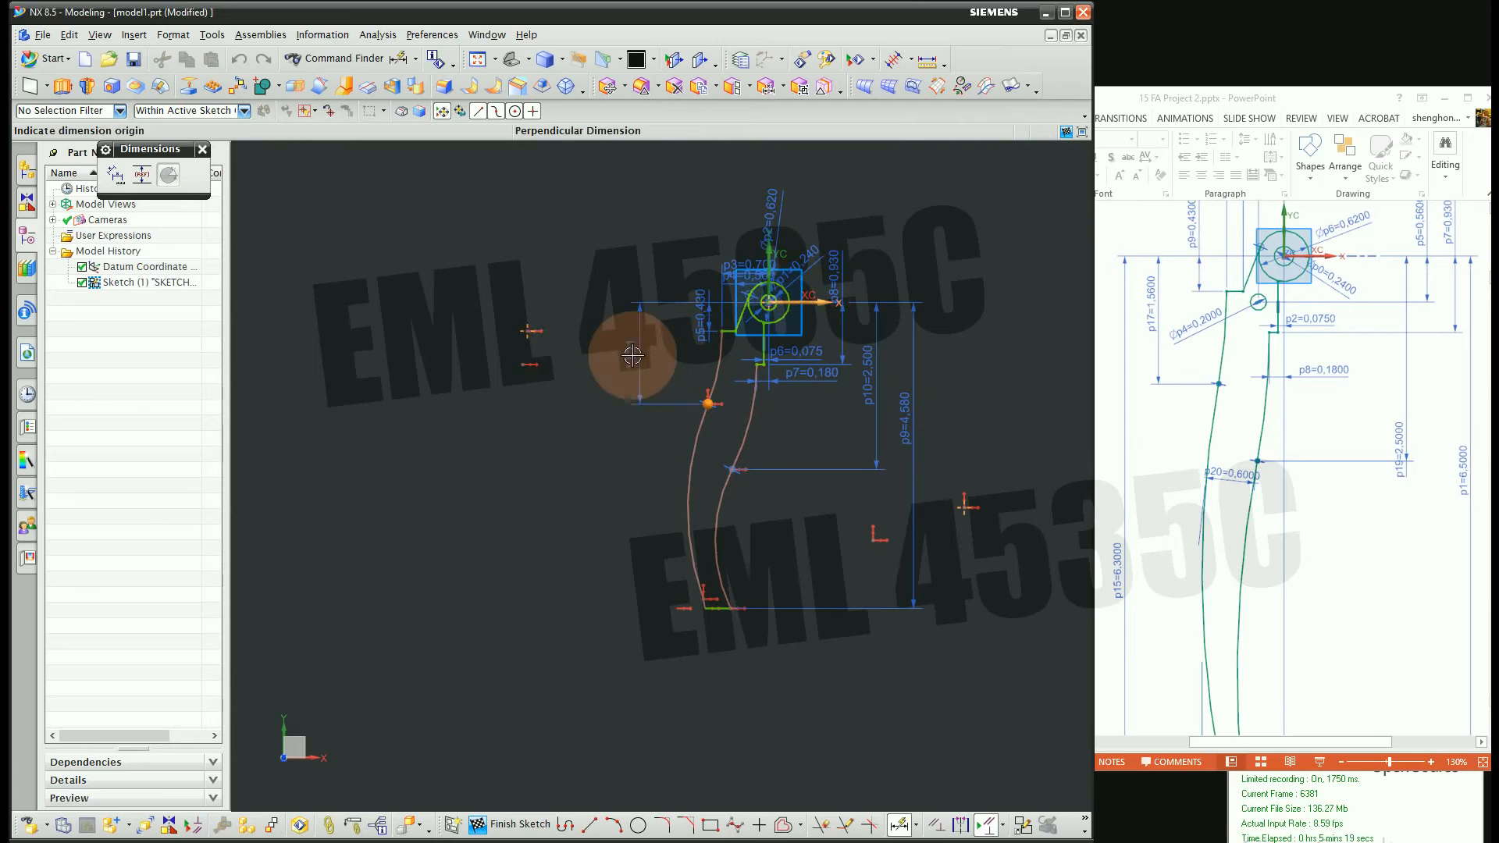
pyautogui.click(634, 356)
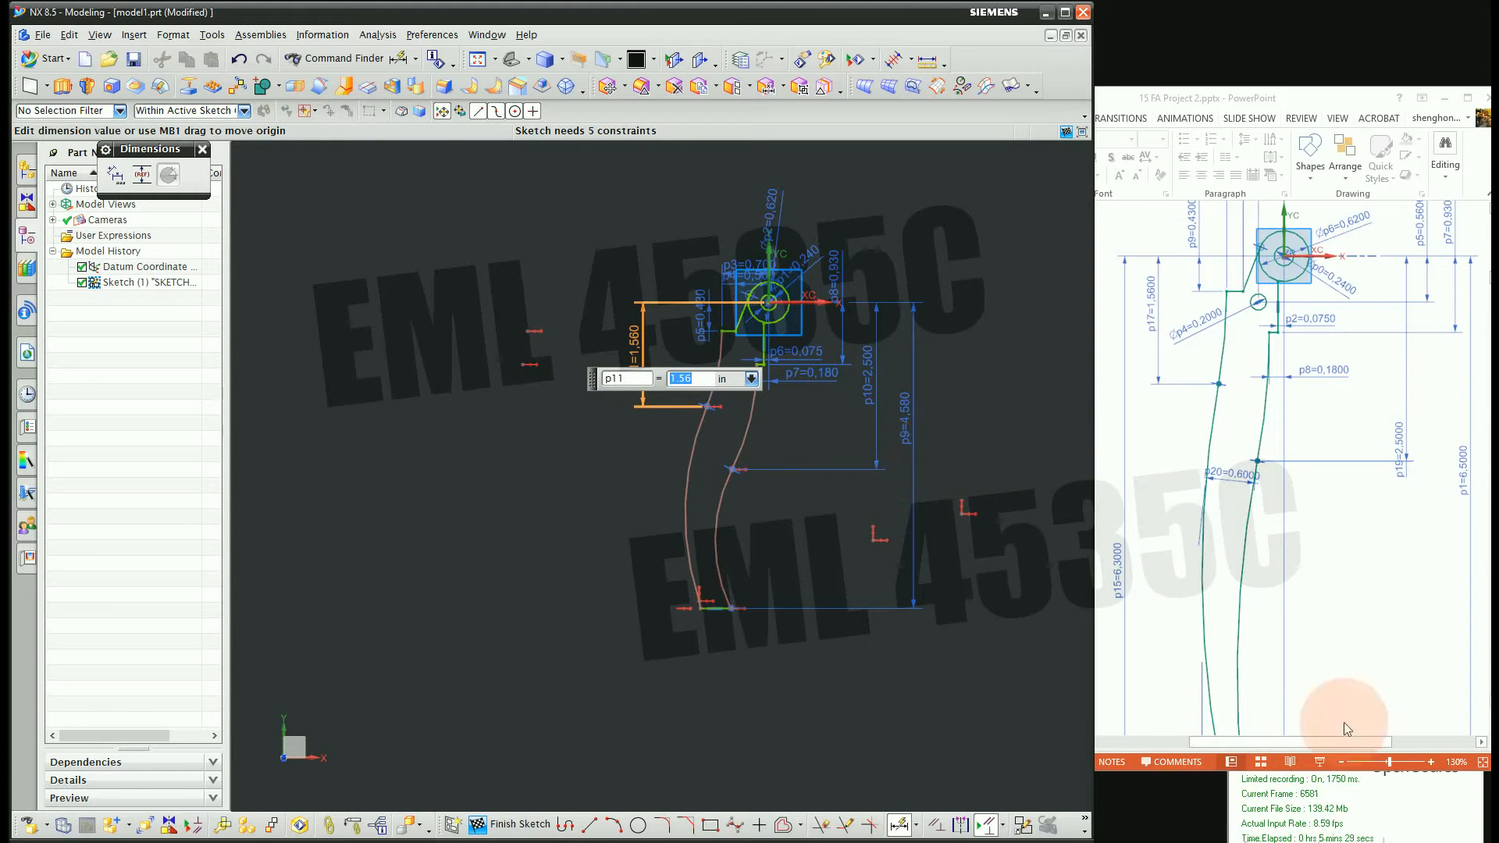
# Dimension the vertical distance from the X axis to the outer edge's lower arc junction, trying 6.3 in and undoing that value
pyautogui.click(1484, 708)
pyautogui.scroll(-2, 1482, 703)
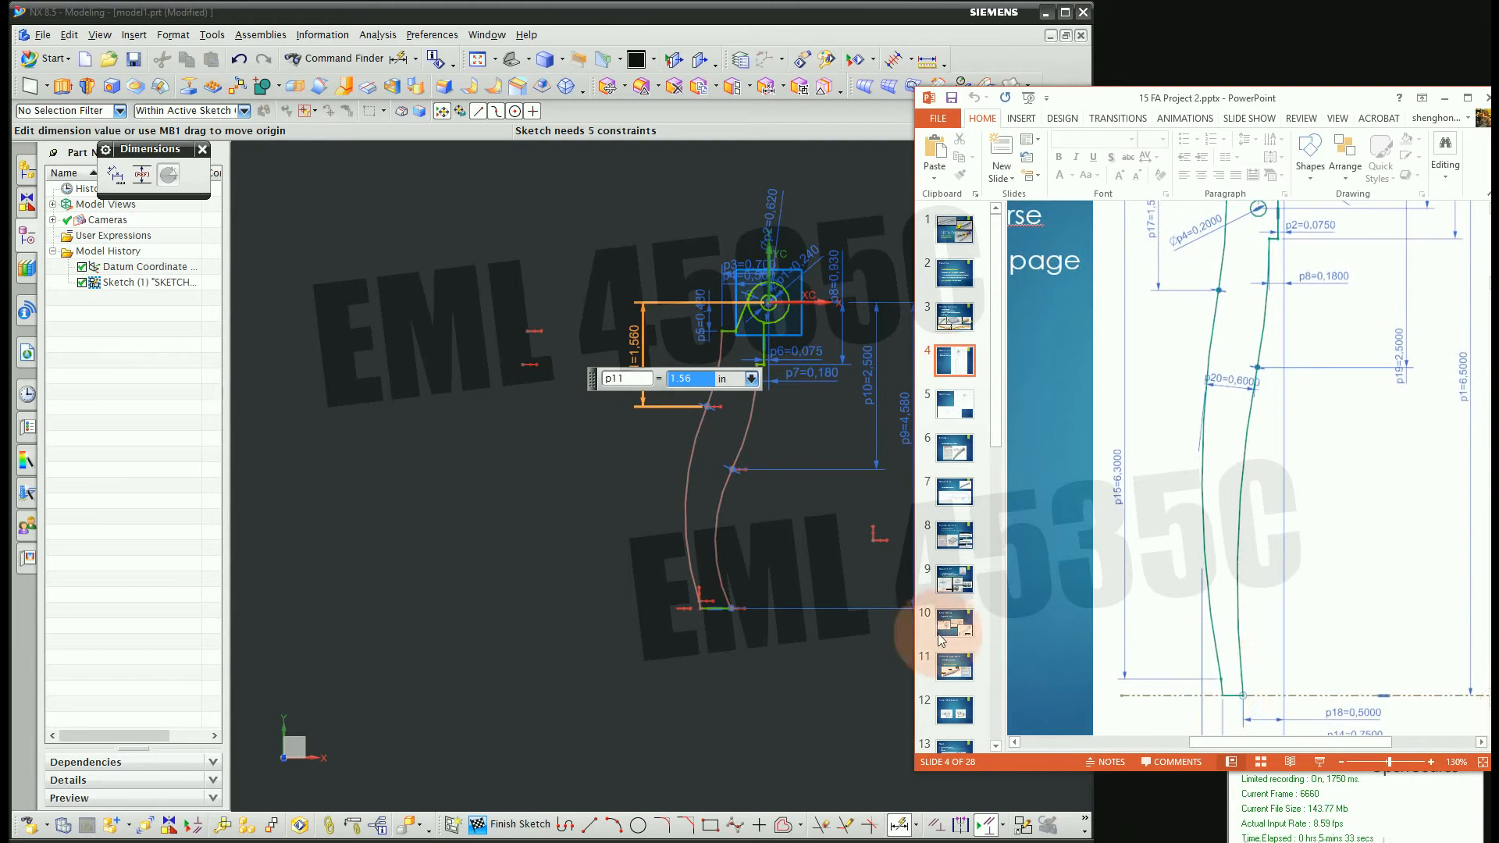
pyautogui.click(700, 598)
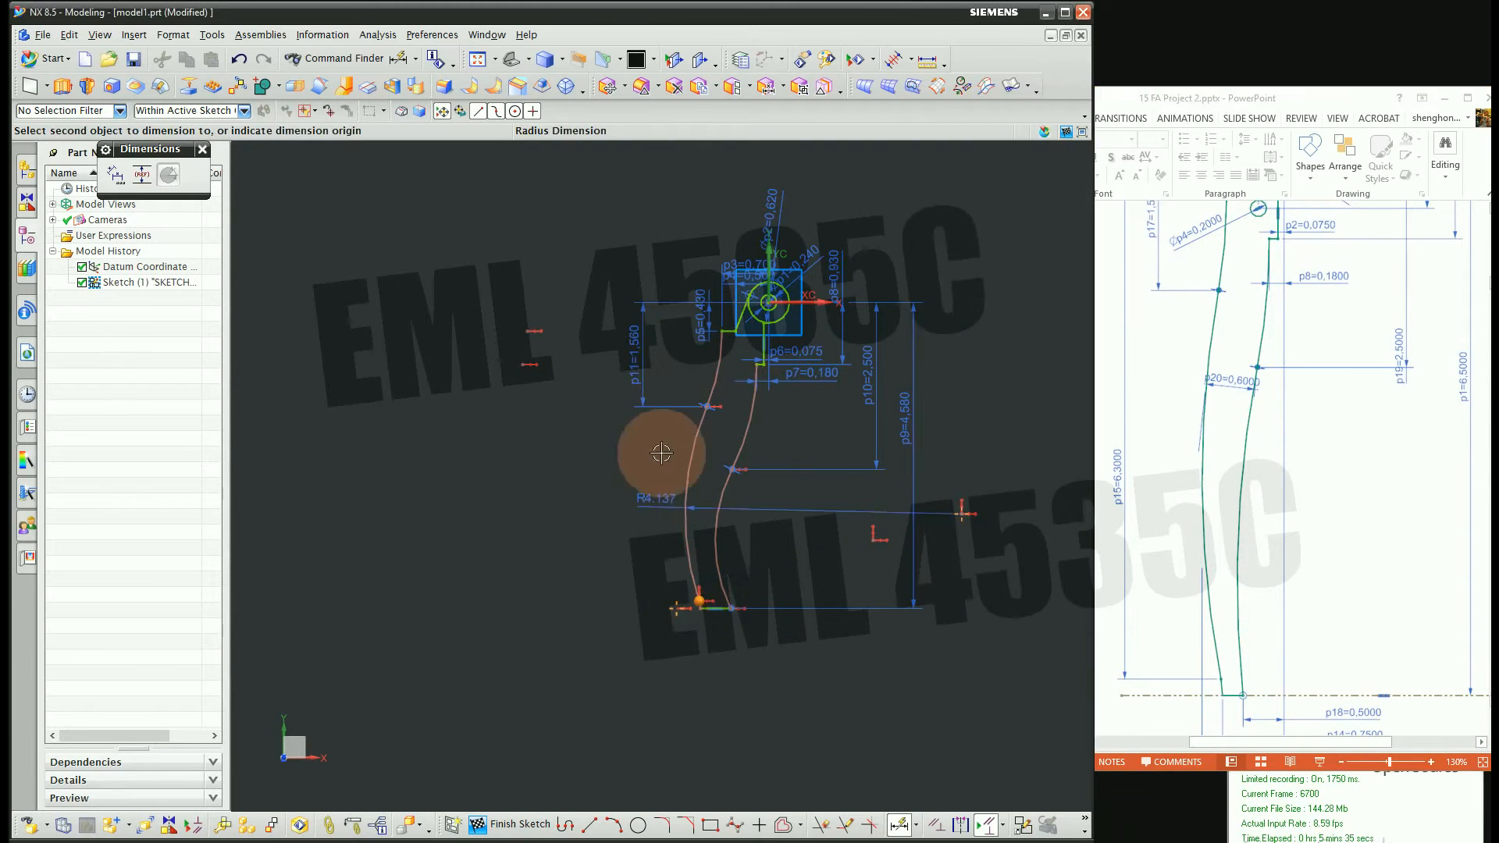
pyautogui.click(834, 303)
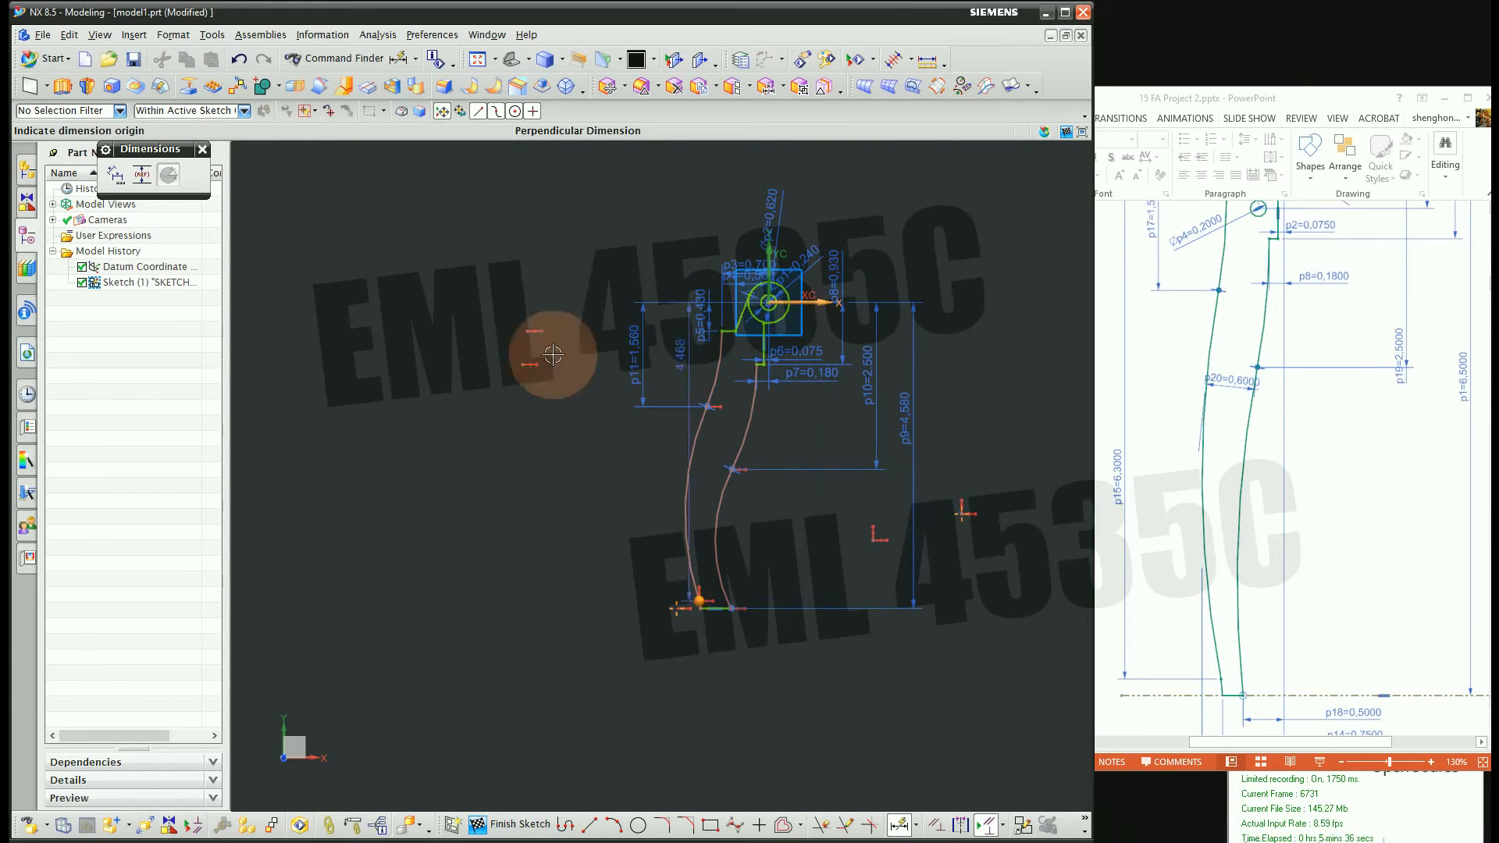
pyautogui.click(595, 398)
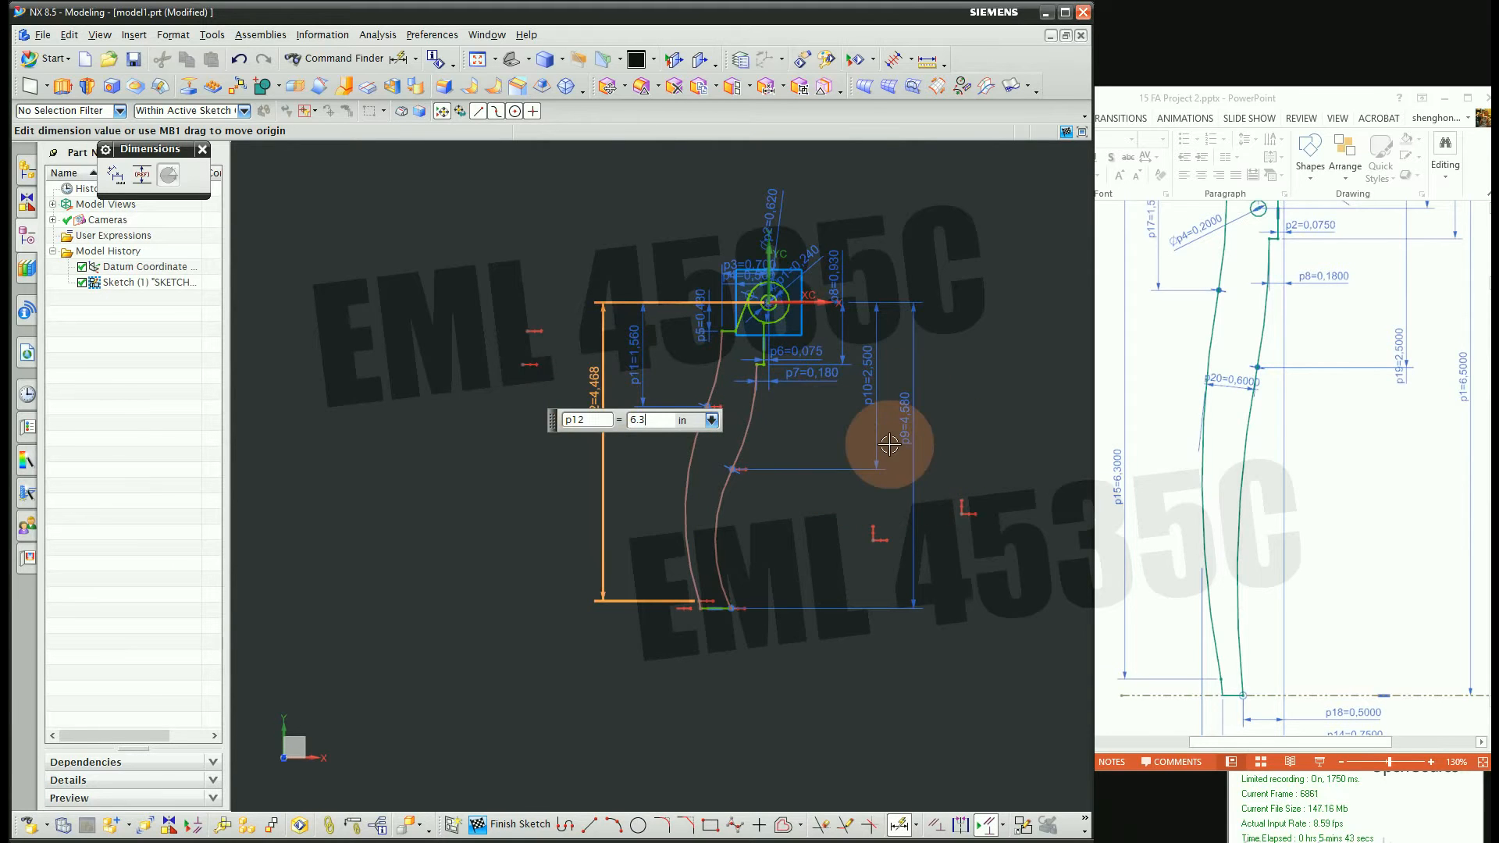
pyautogui.press('Return')
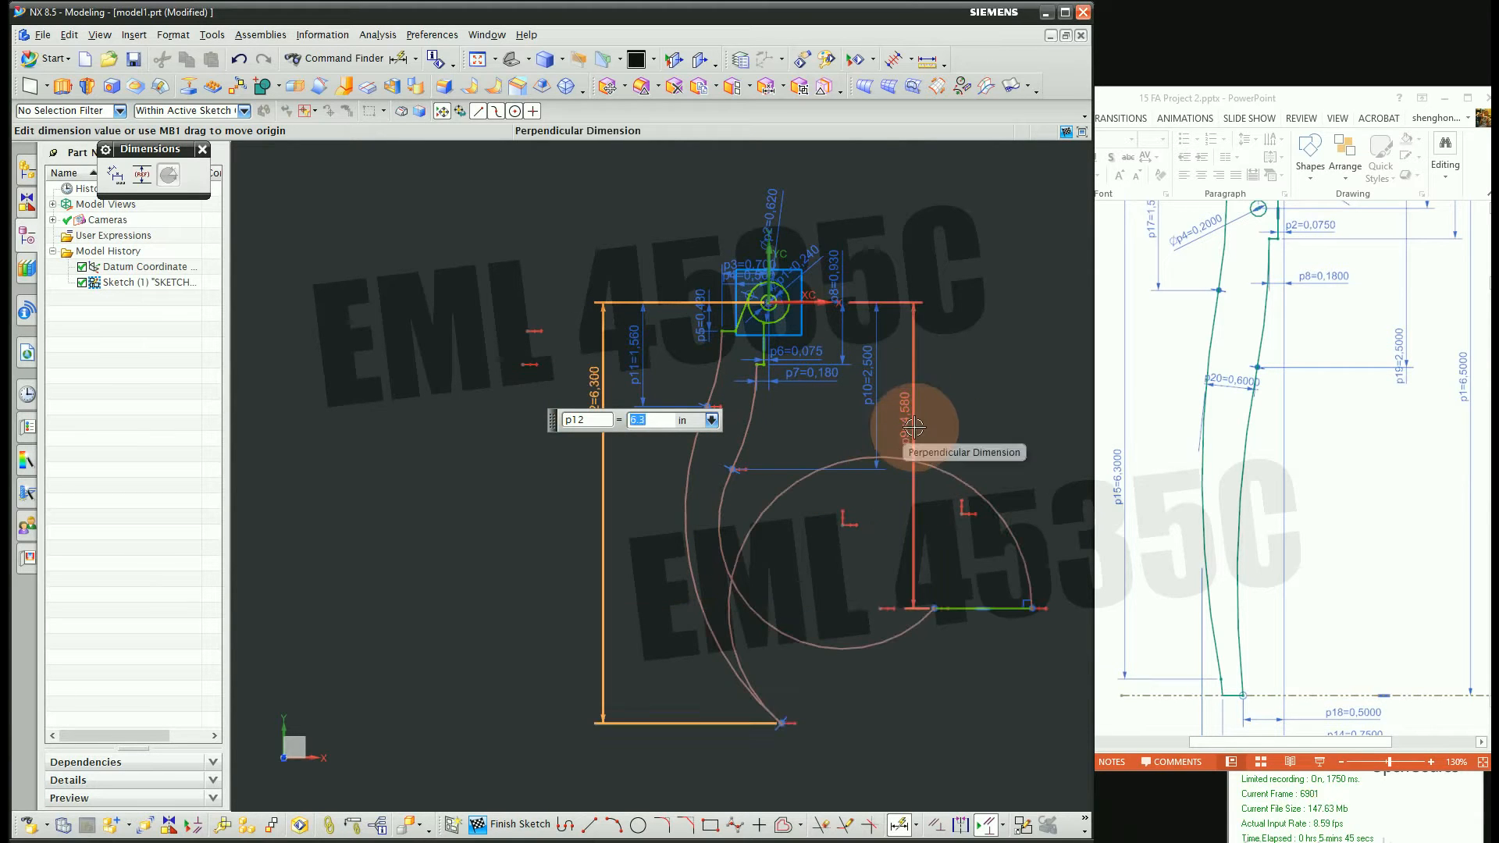
pyautogui.middleClick(913, 428)
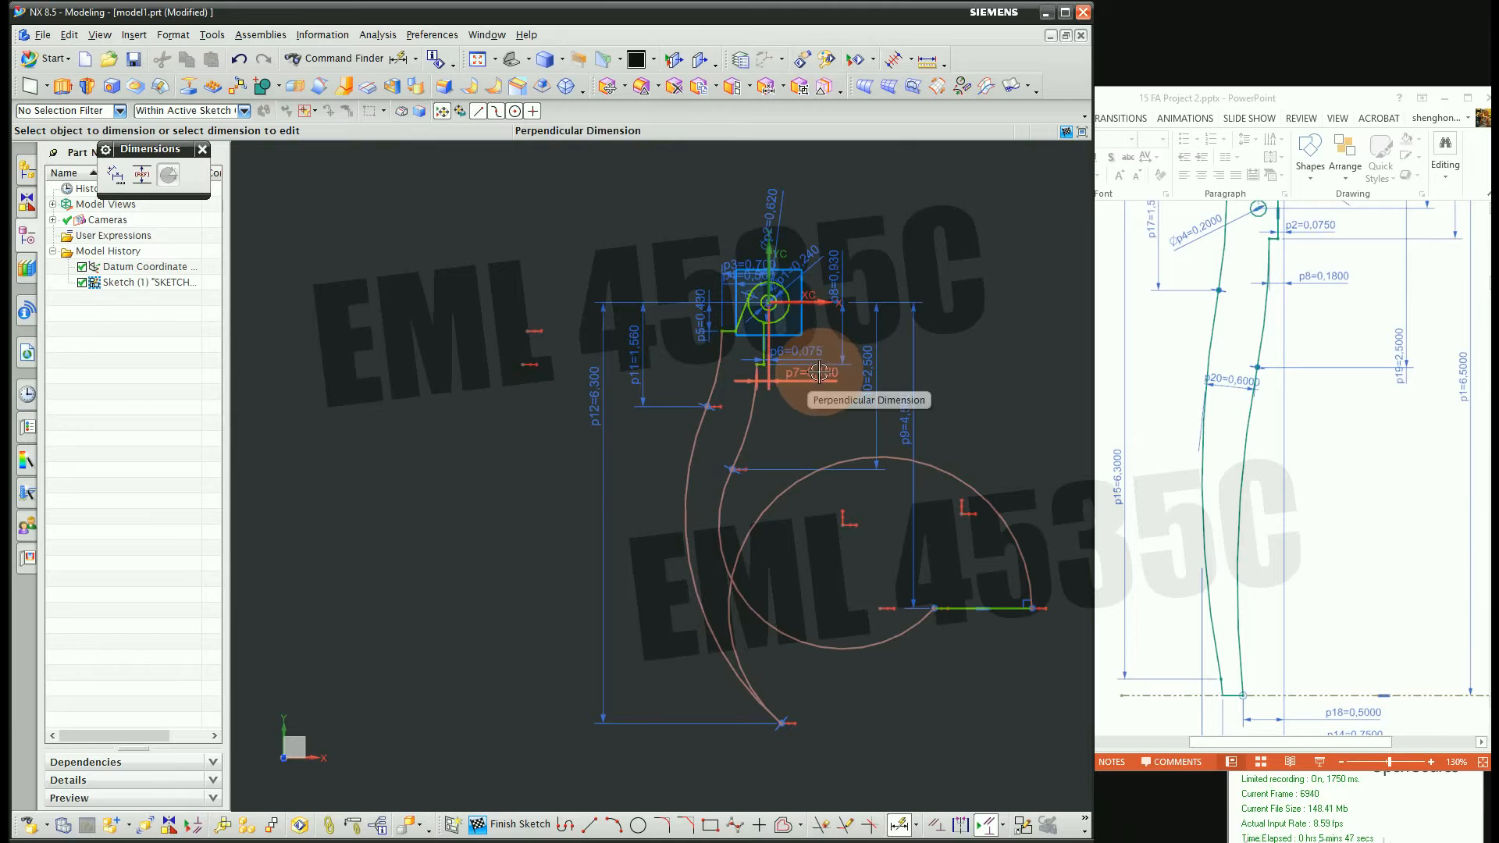
pyautogui.hotkey('ctrl', 'z')
pyautogui.press('Escape')
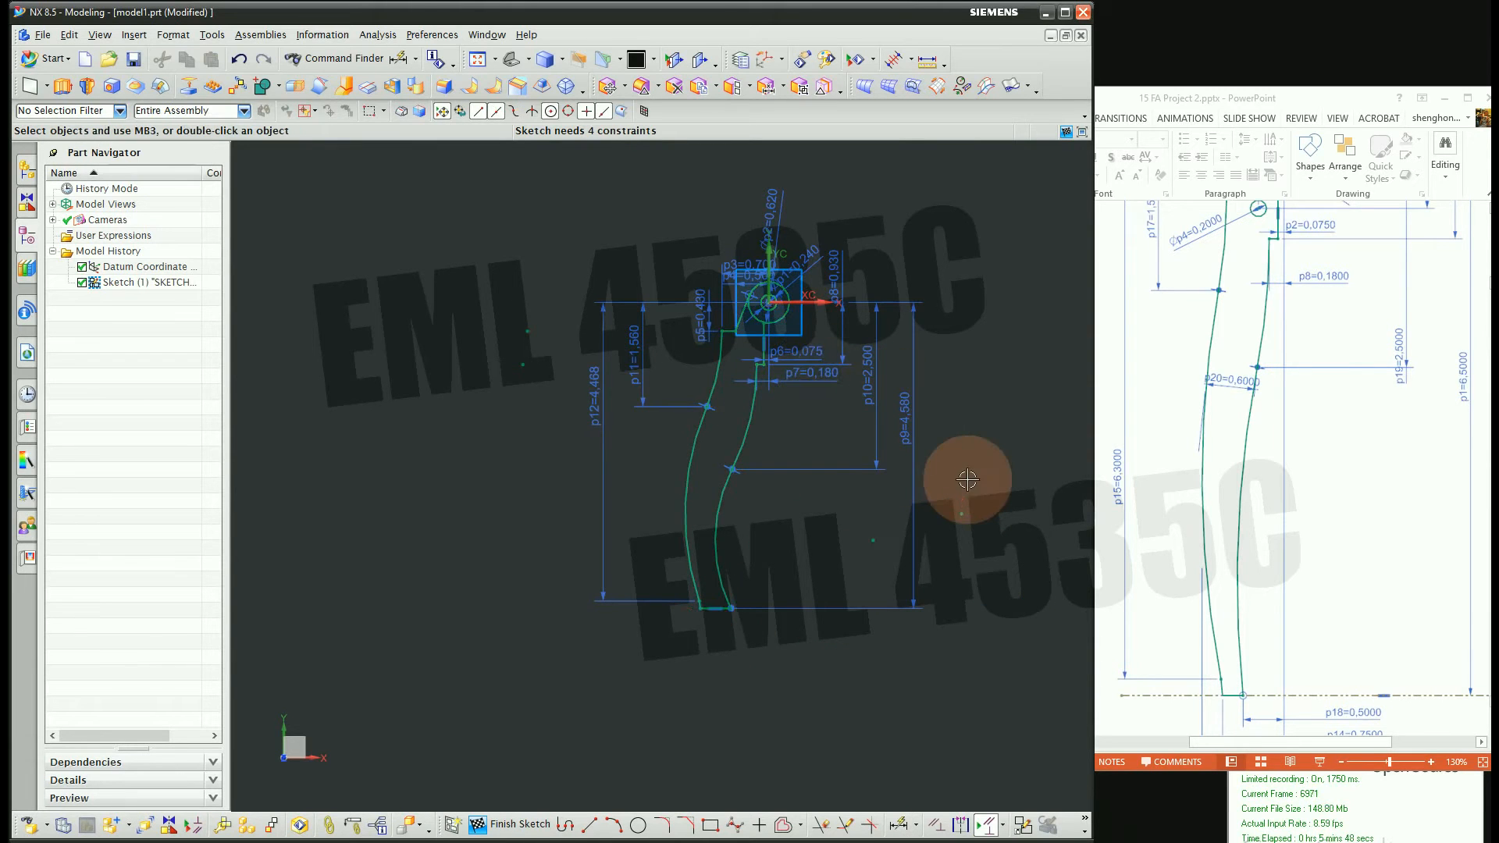
# Convert the handle's overall length dimension and the outer edge's lower junction dimension to reference dimensions
pyautogui.rightClick(908, 419)
pyautogui.click(997, 398)
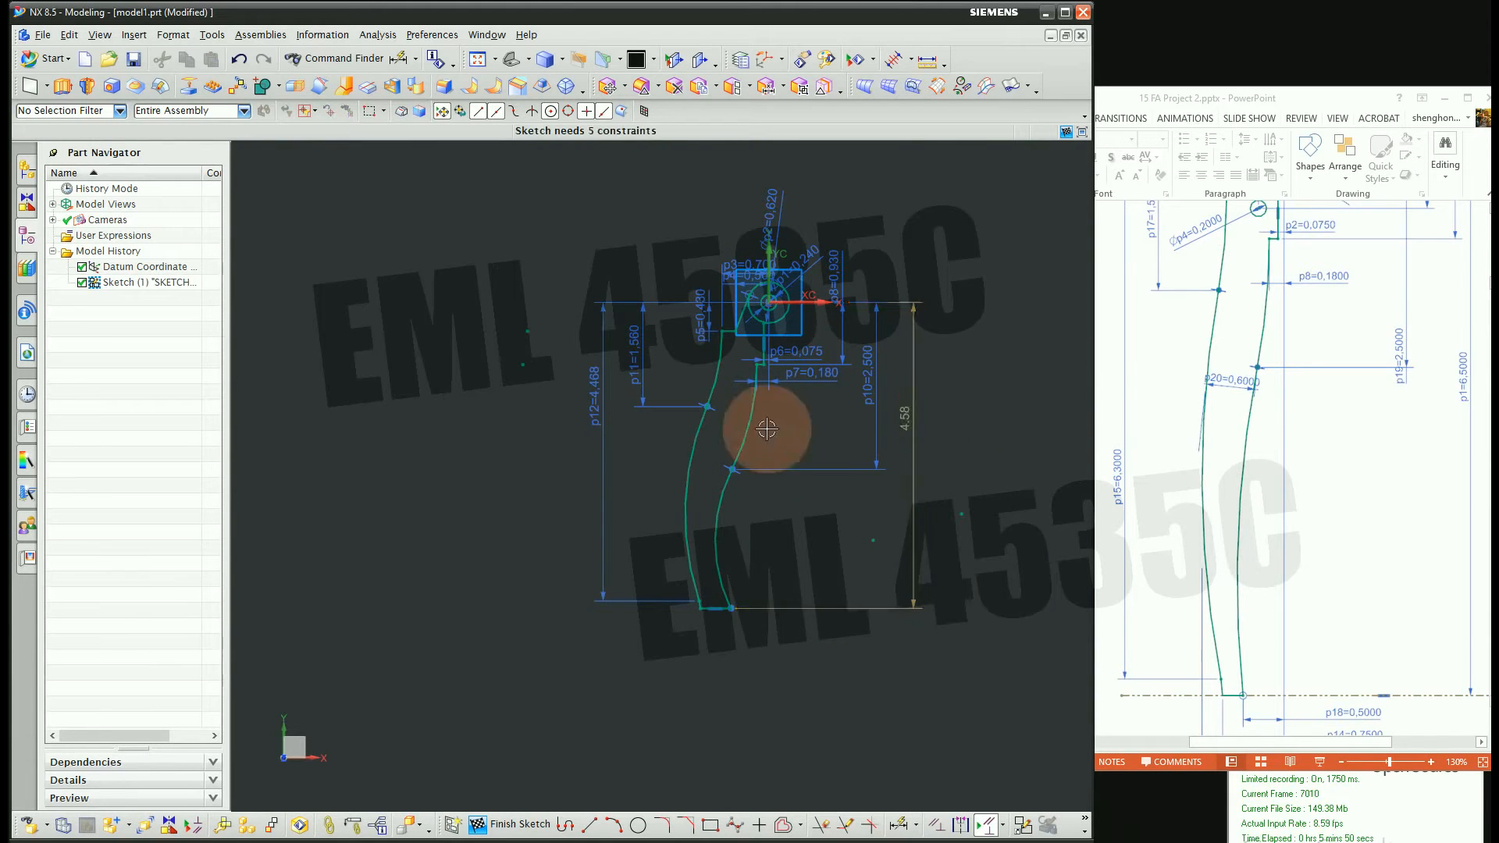
pyautogui.rightClick(601, 398)
pyautogui.click(687, 378)
# Pull the outer end of the handle's bottom line down until the bottom lies about 6.48 in below the X axis
pyautogui.scroll(5, 717, 631)
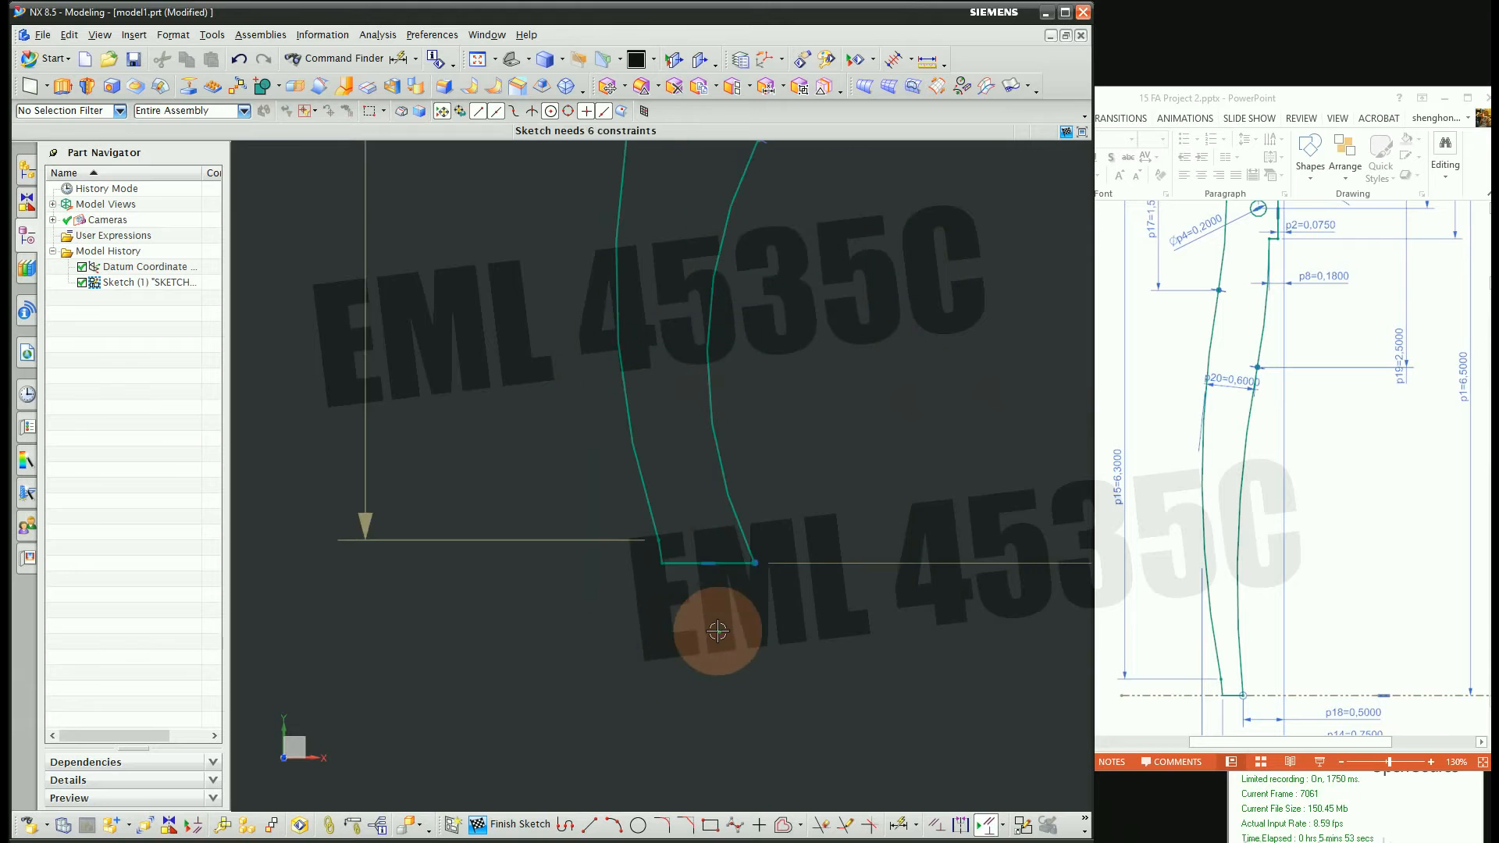
pyautogui.scroll(-4, 743, 382)
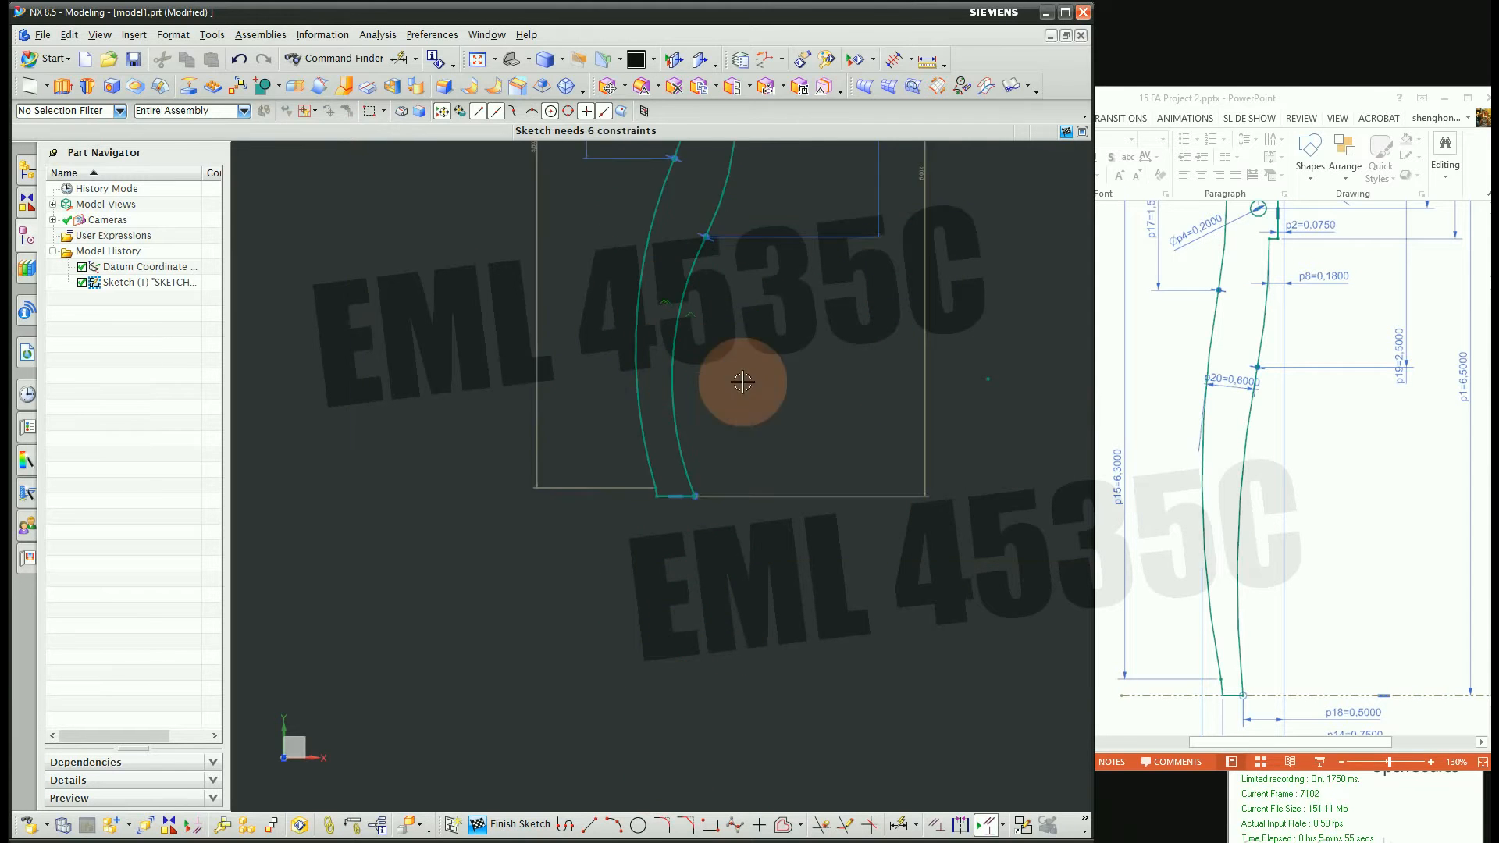
pyautogui.scroll(-2, 742, 381)
pyautogui.scroll(1, 757, 232)
pyautogui.scroll(2, 649, 554)
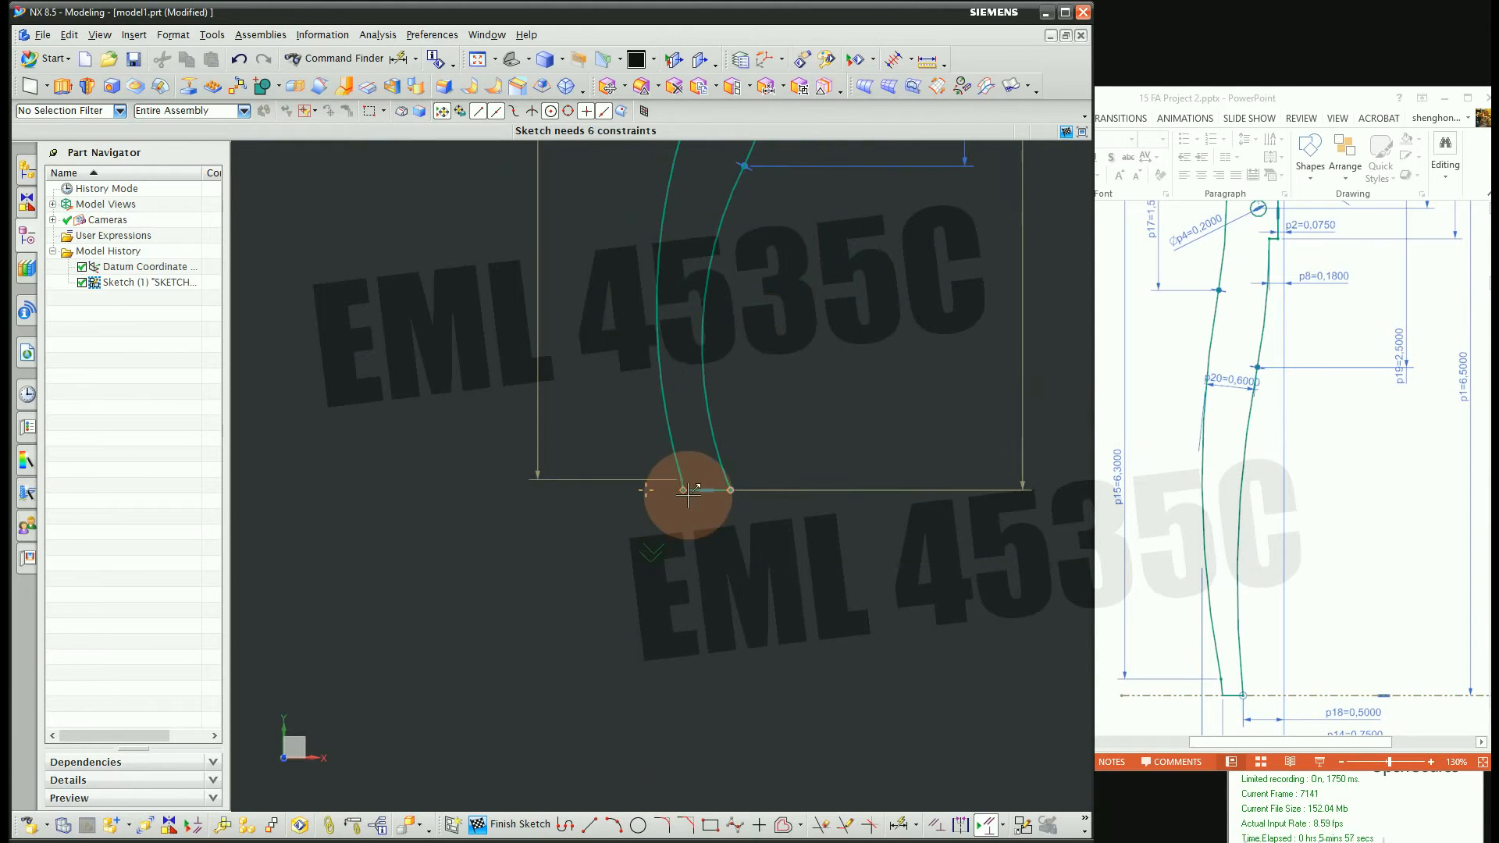
pyautogui.moveTo(684, 492); pyautogui.dragTo(676, 582)
pyautogui.scroll(-2, 685, 680)
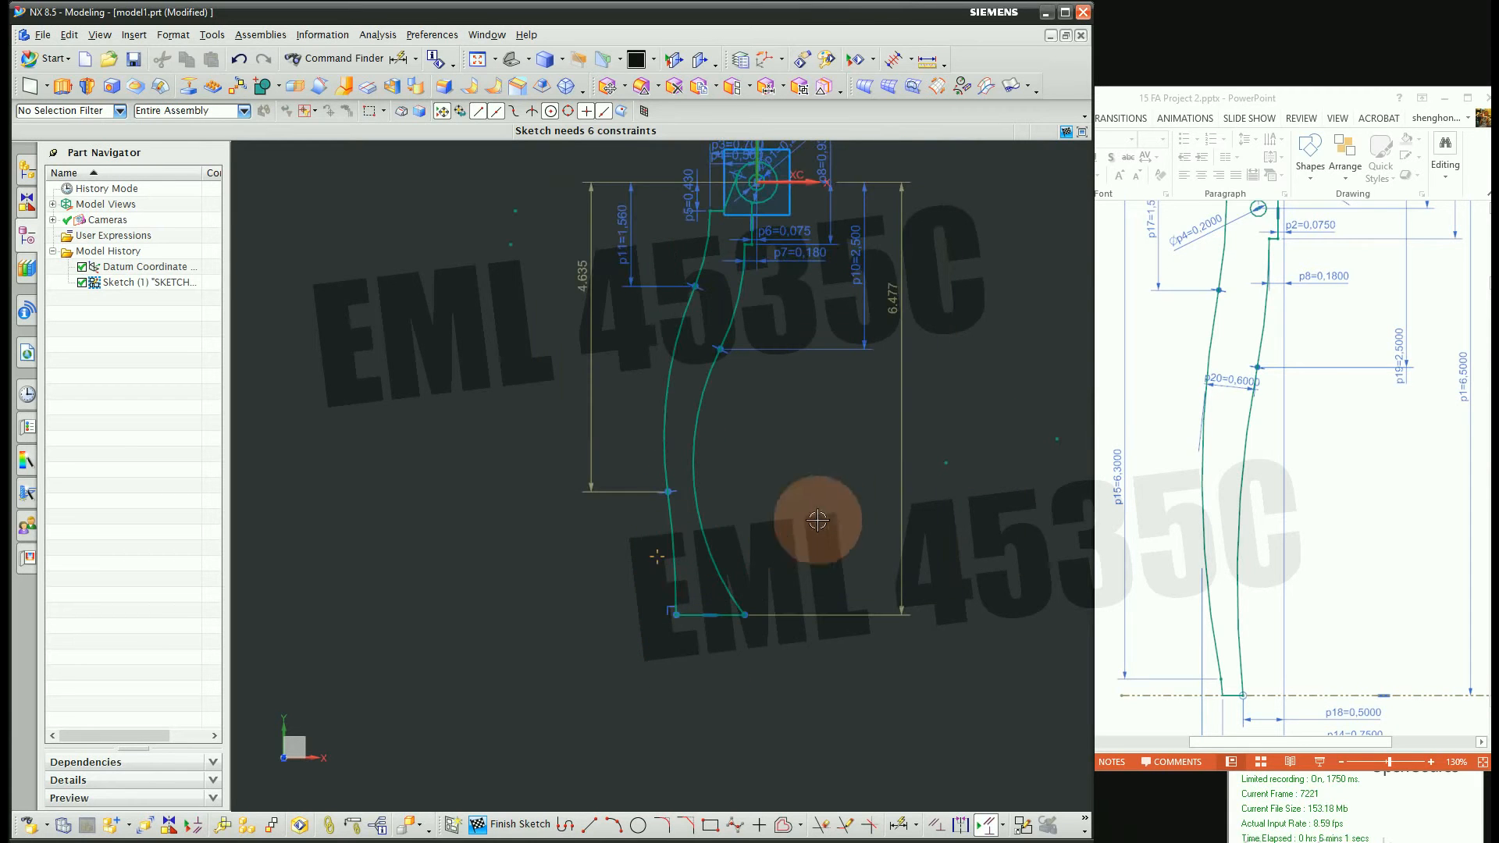
pyautogui.moveTo(672, 493); pyautogui.dragTo(667, 562)
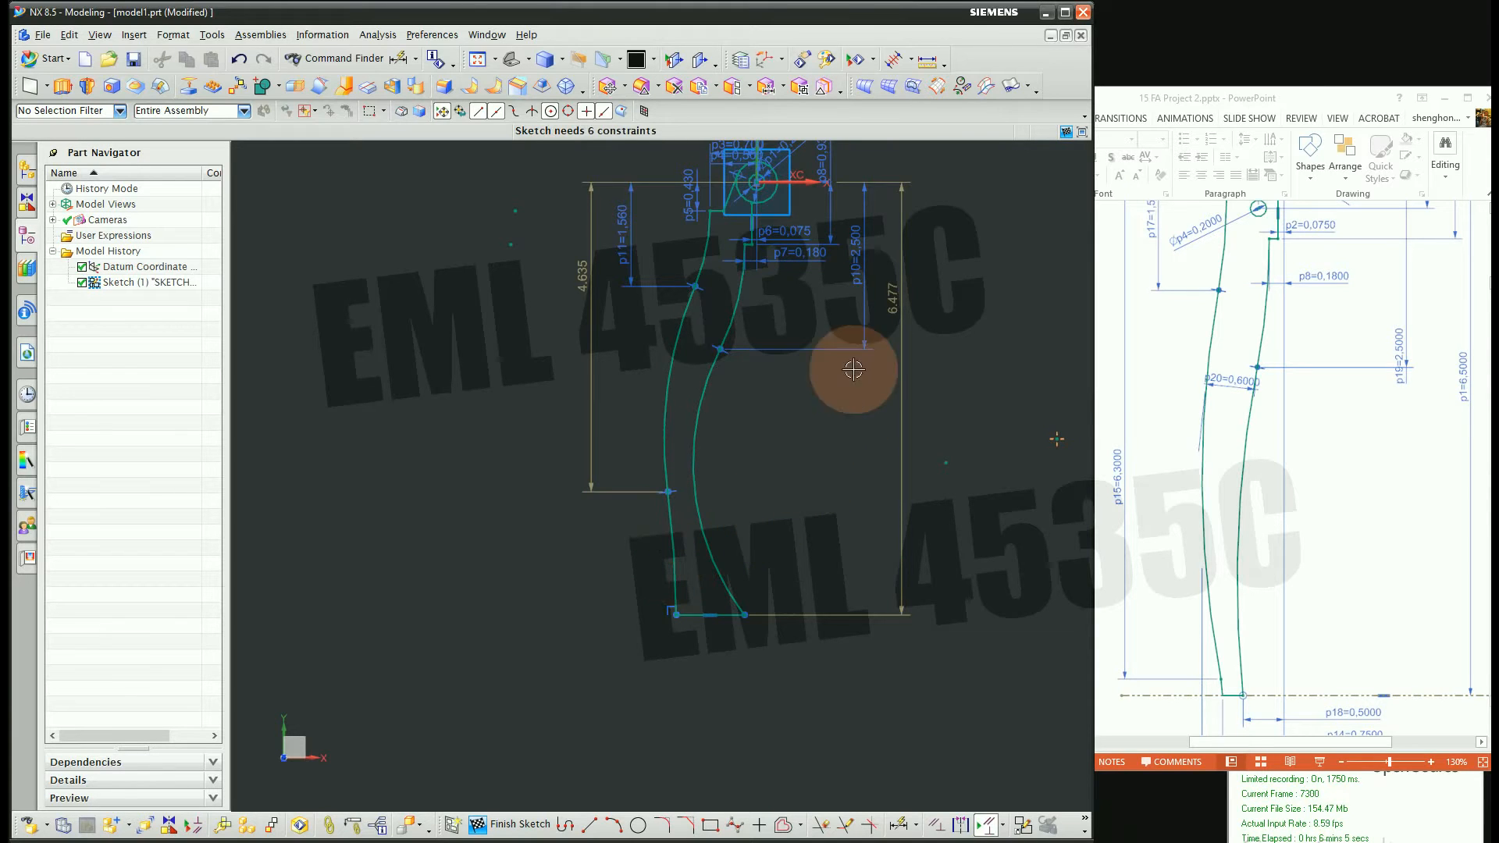
# Convert the handle's overall length dimension back to driving and set it to 6.5 in
pyautogui.doubleClick(901, 321)
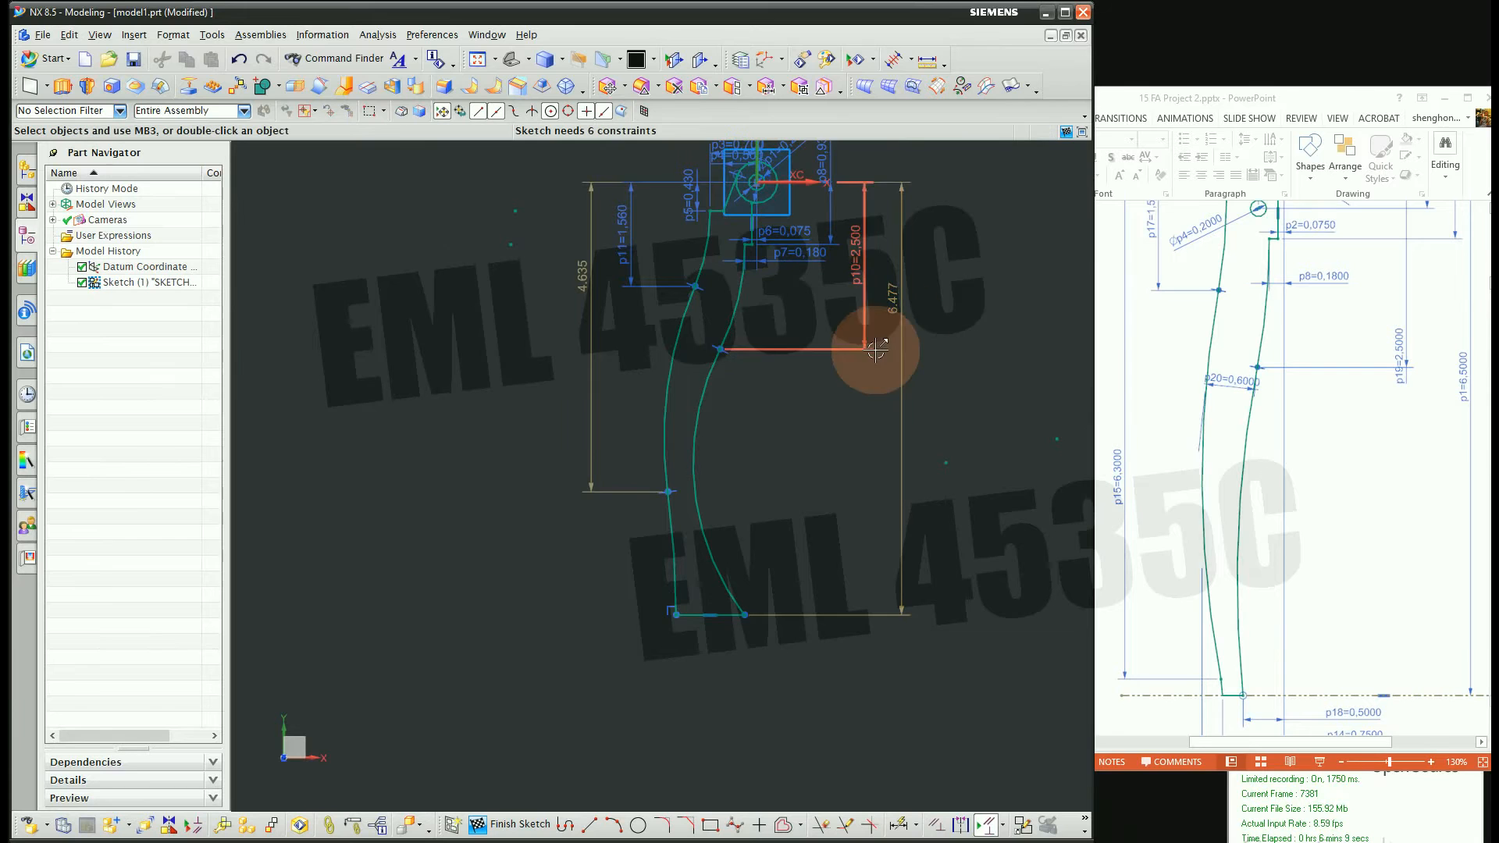
pyautogui.rightClick(902, 316)
pyautogui.click(968, 296)
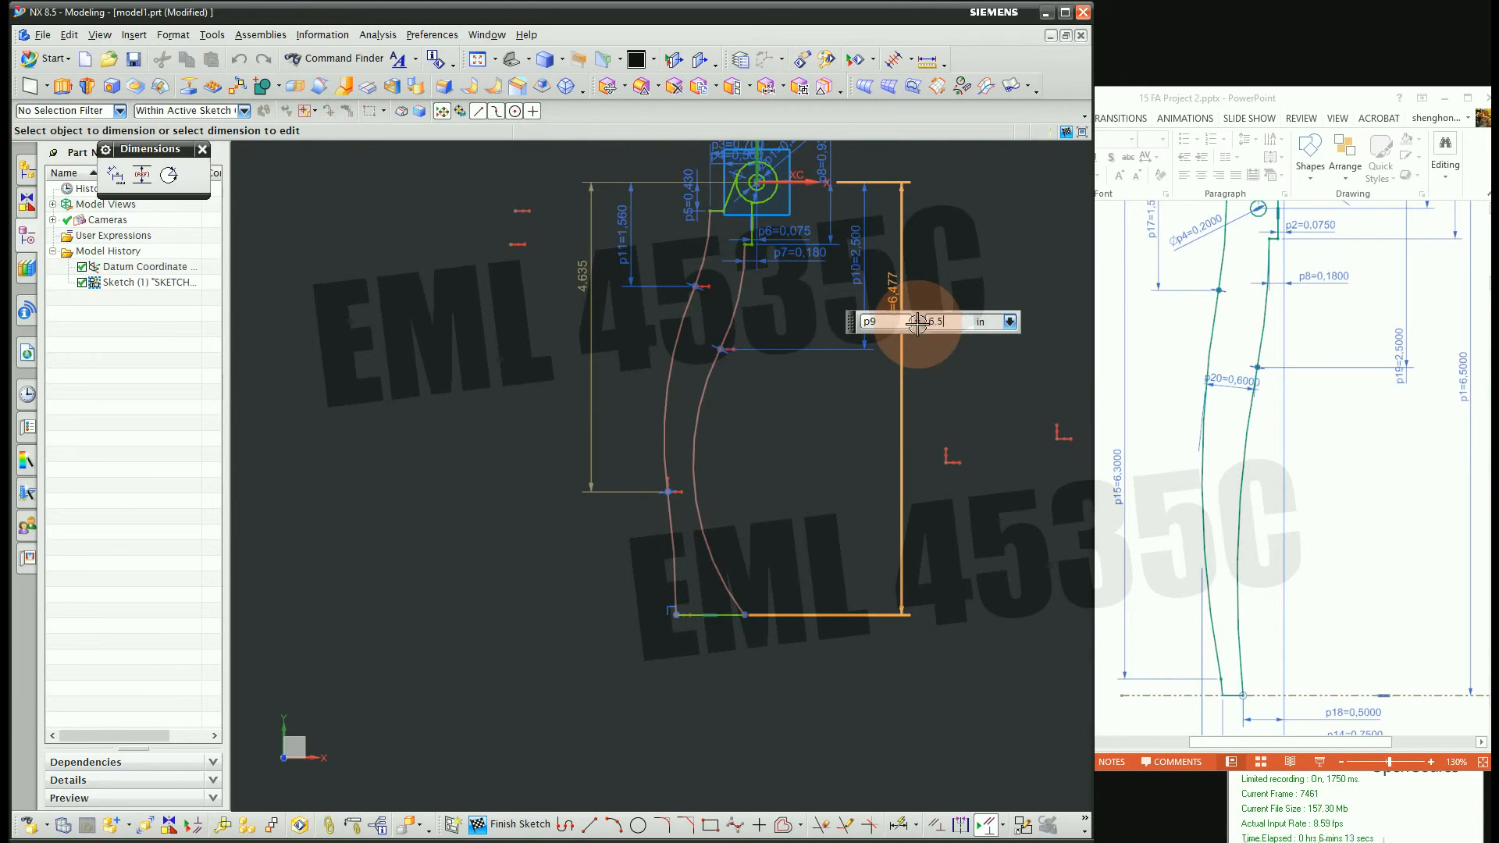
pyautogui.write('6.5')
pyautogui.press('Return')
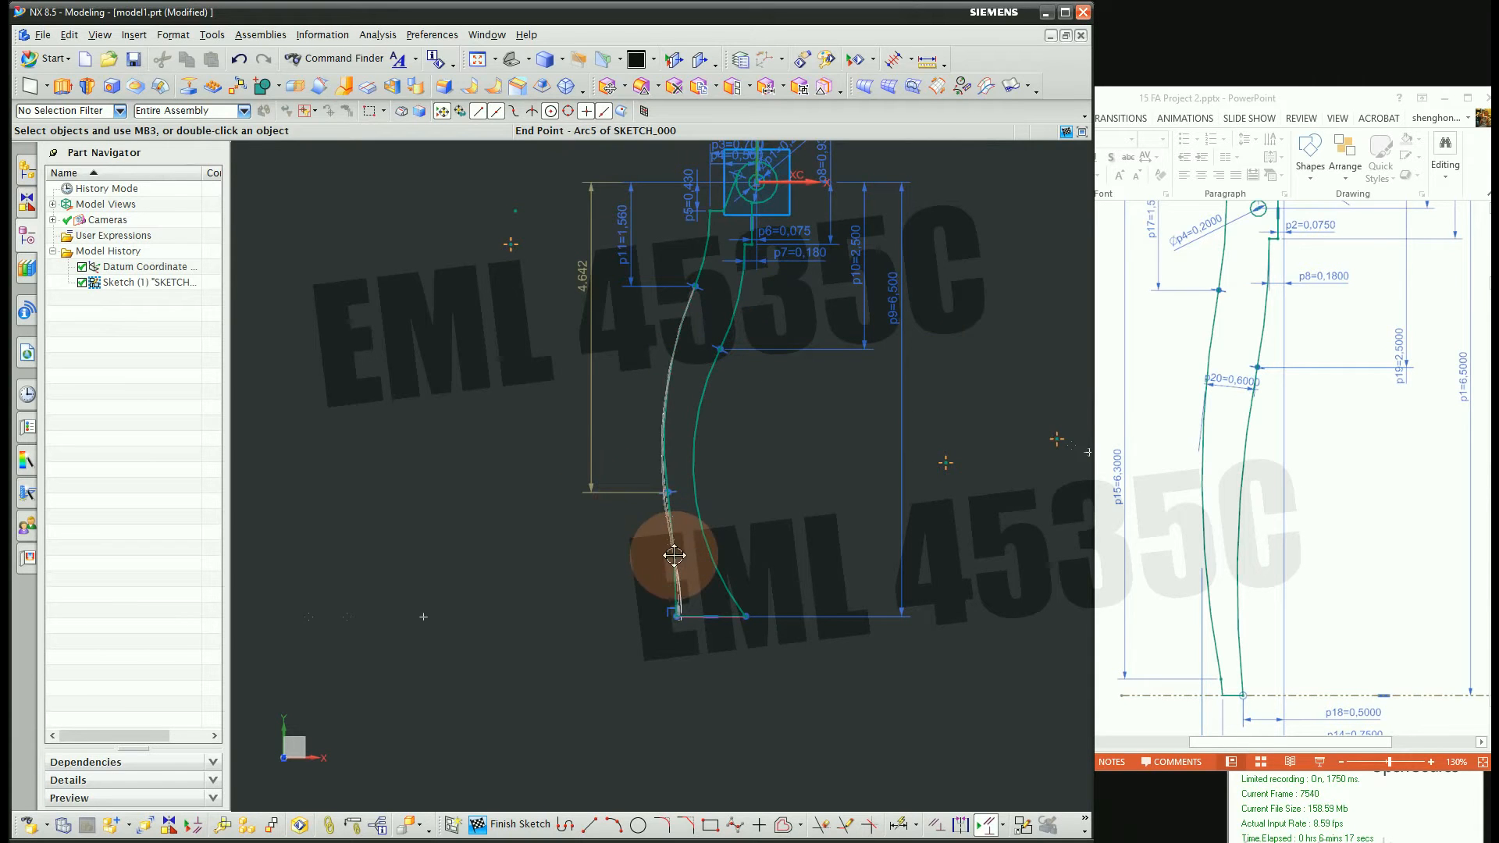
# Move the outer edge's lower arc junction closer to the bottom line and set its distance from the X axis to a driving 6.3 in
pyautogui.moveTo(674, 556); pyautogui.dragTo(676, 555)
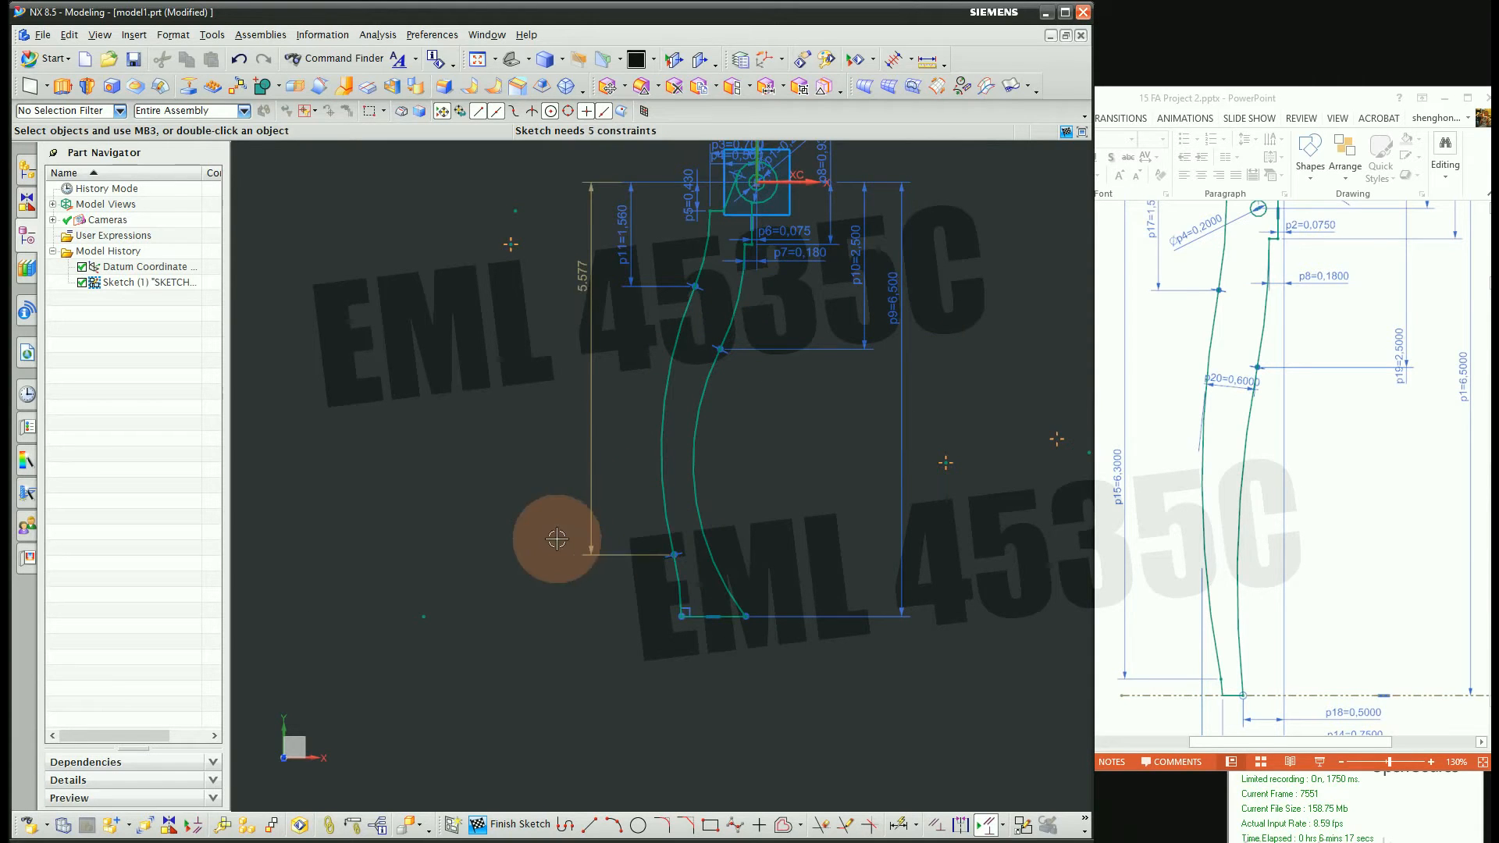
pyautogui.press('Escape')
pyautogui.rightClick(593, 314)
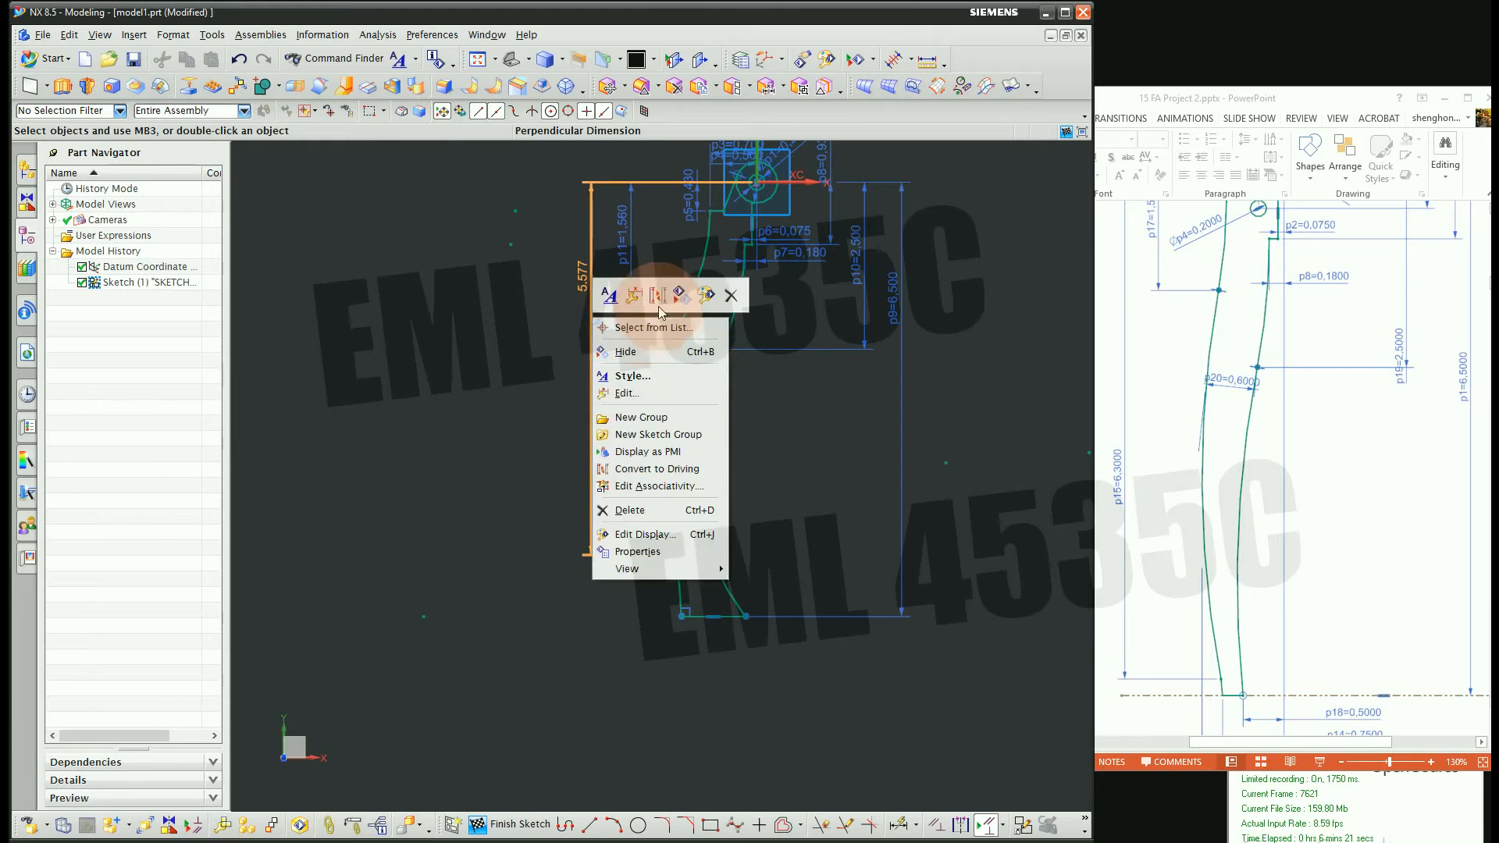
pyautogui.click(624, 326)
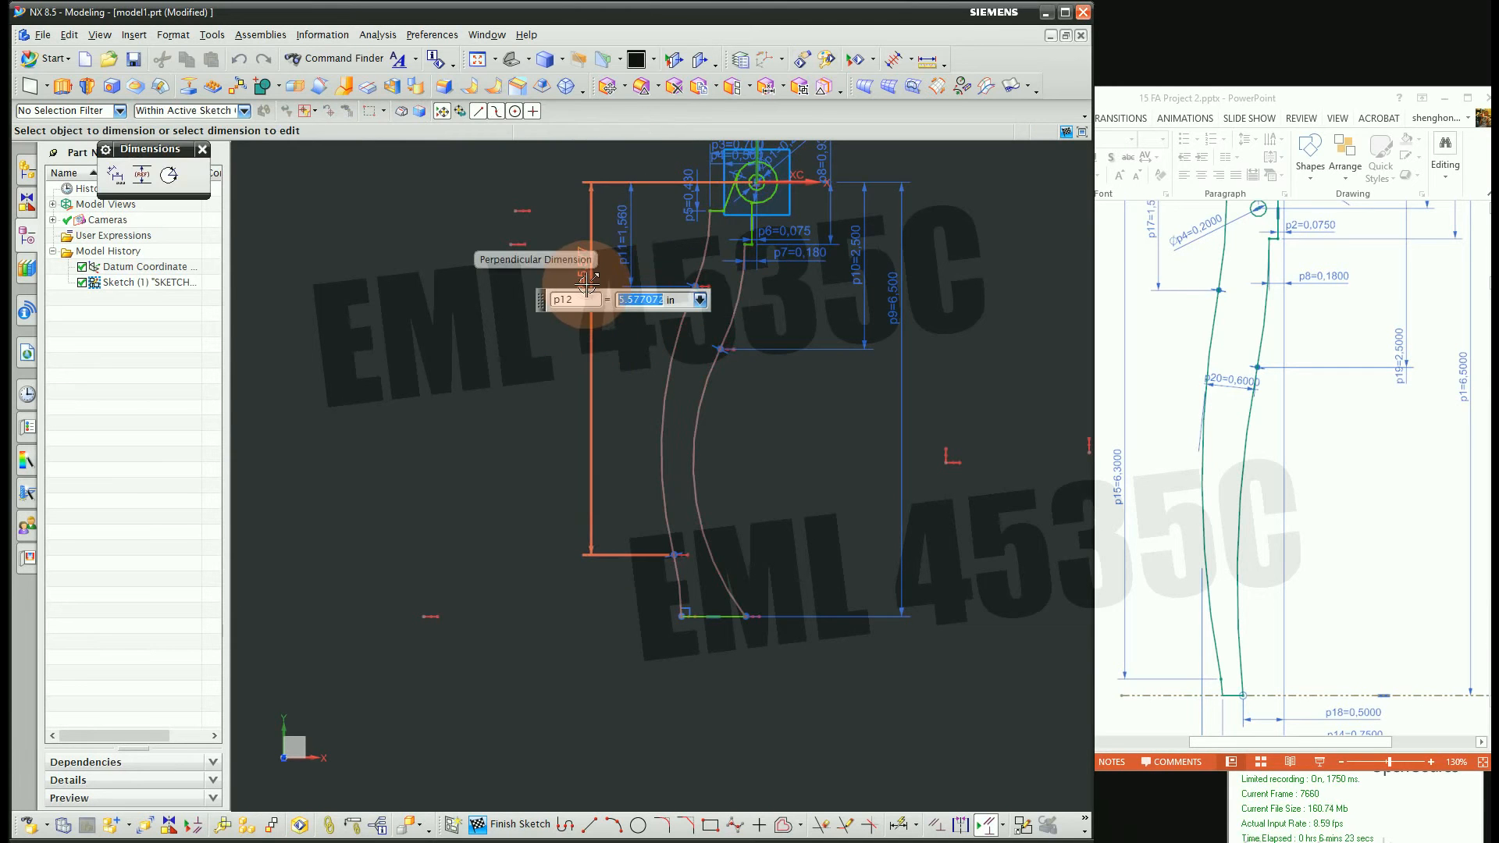
pyautogui.press('Return')
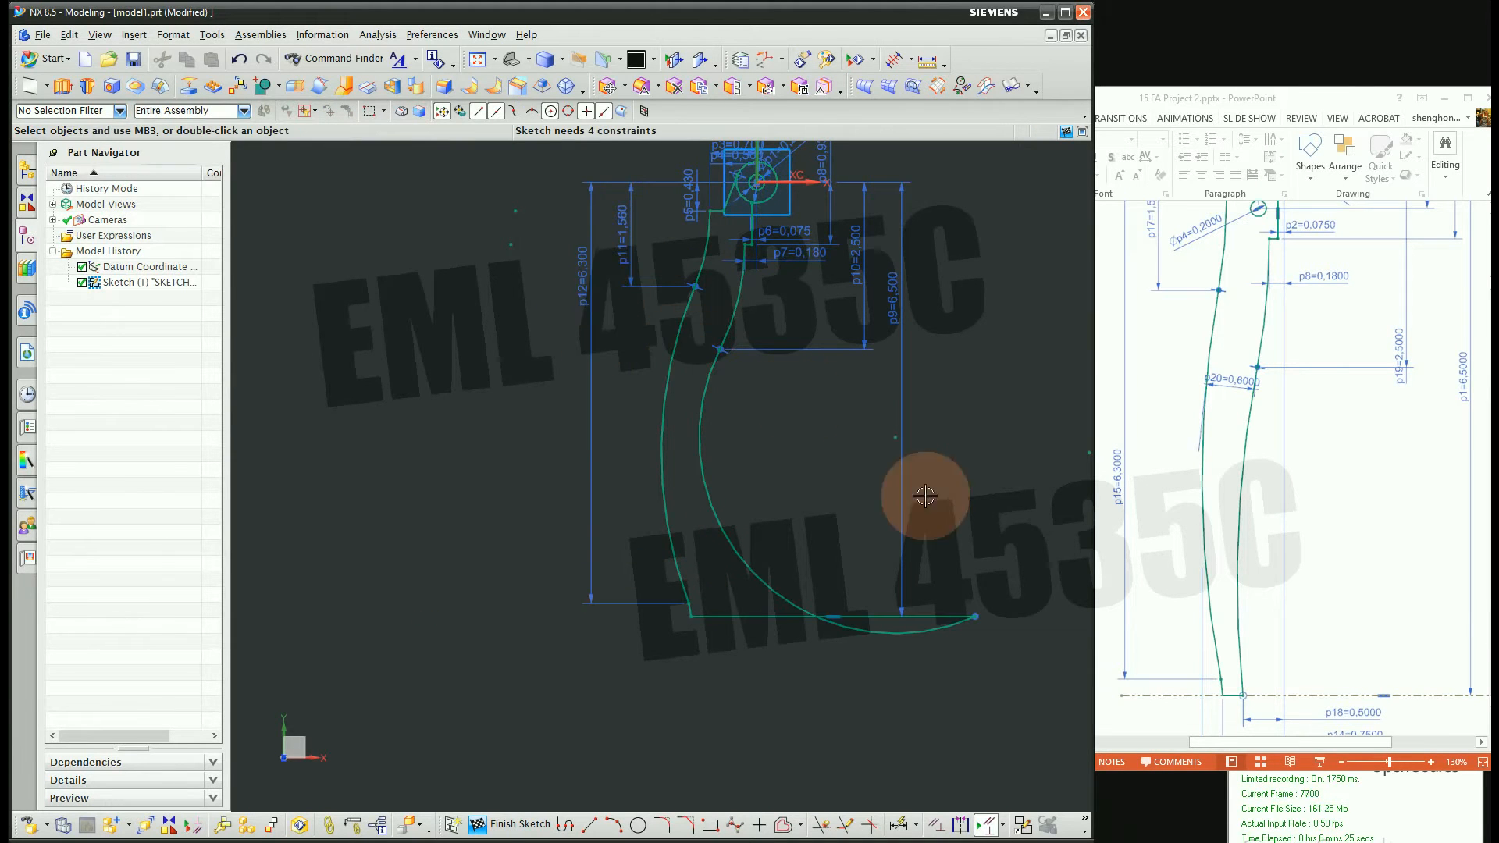
# Move the inner end of the bottom line back toward the outer edge to restore a narrow lower handle
pyautogui.moveTo(973, 617); pyautogui.dragTo(727, 617)
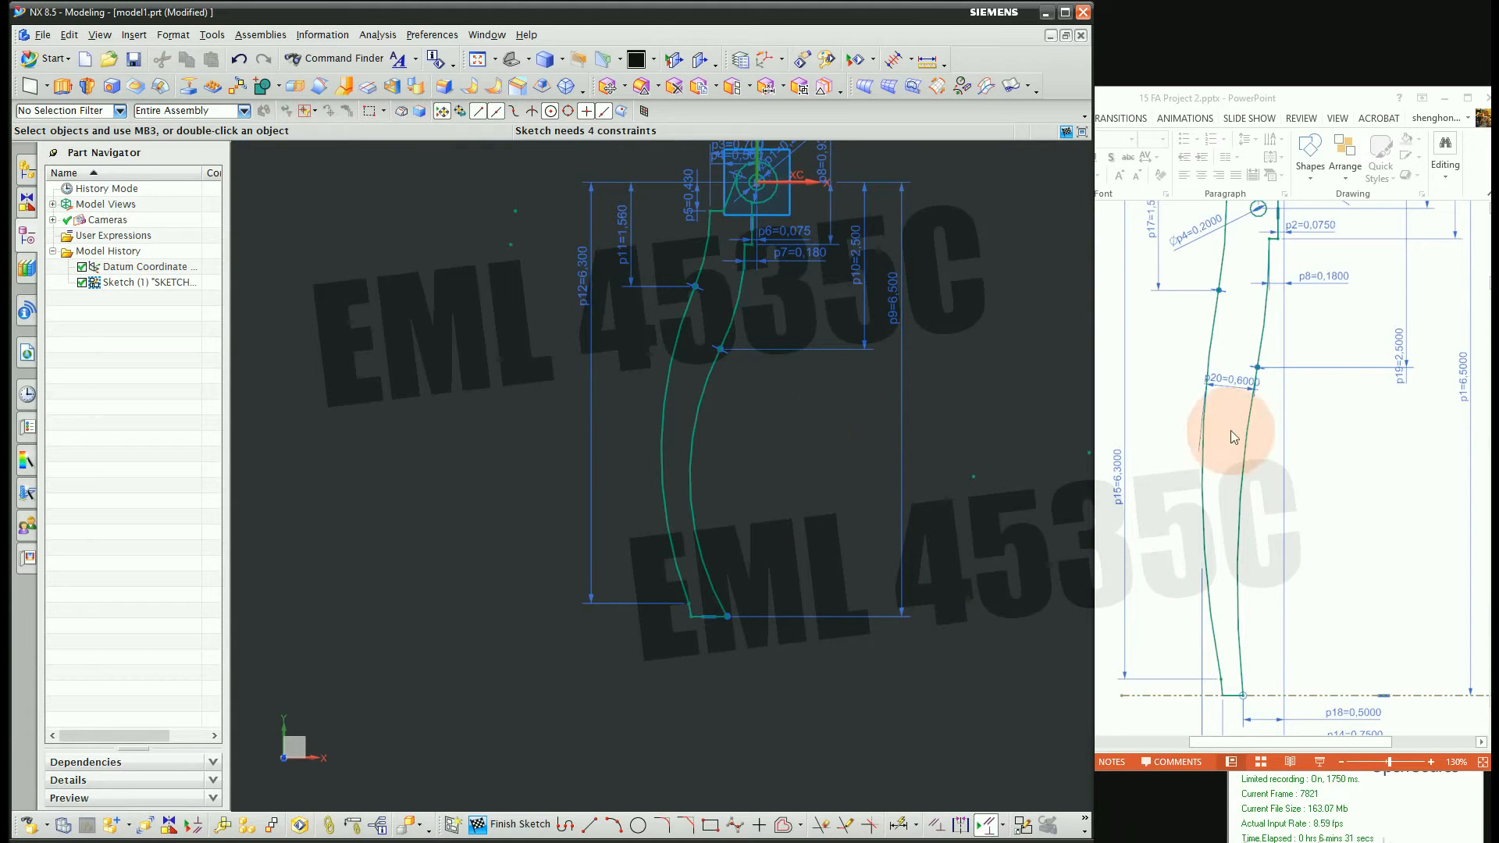
# Check the handle's bottom dimensions in the reference drawing and move the bottom line's inner end closer to its outer end
pyautogui.click(899, 825)
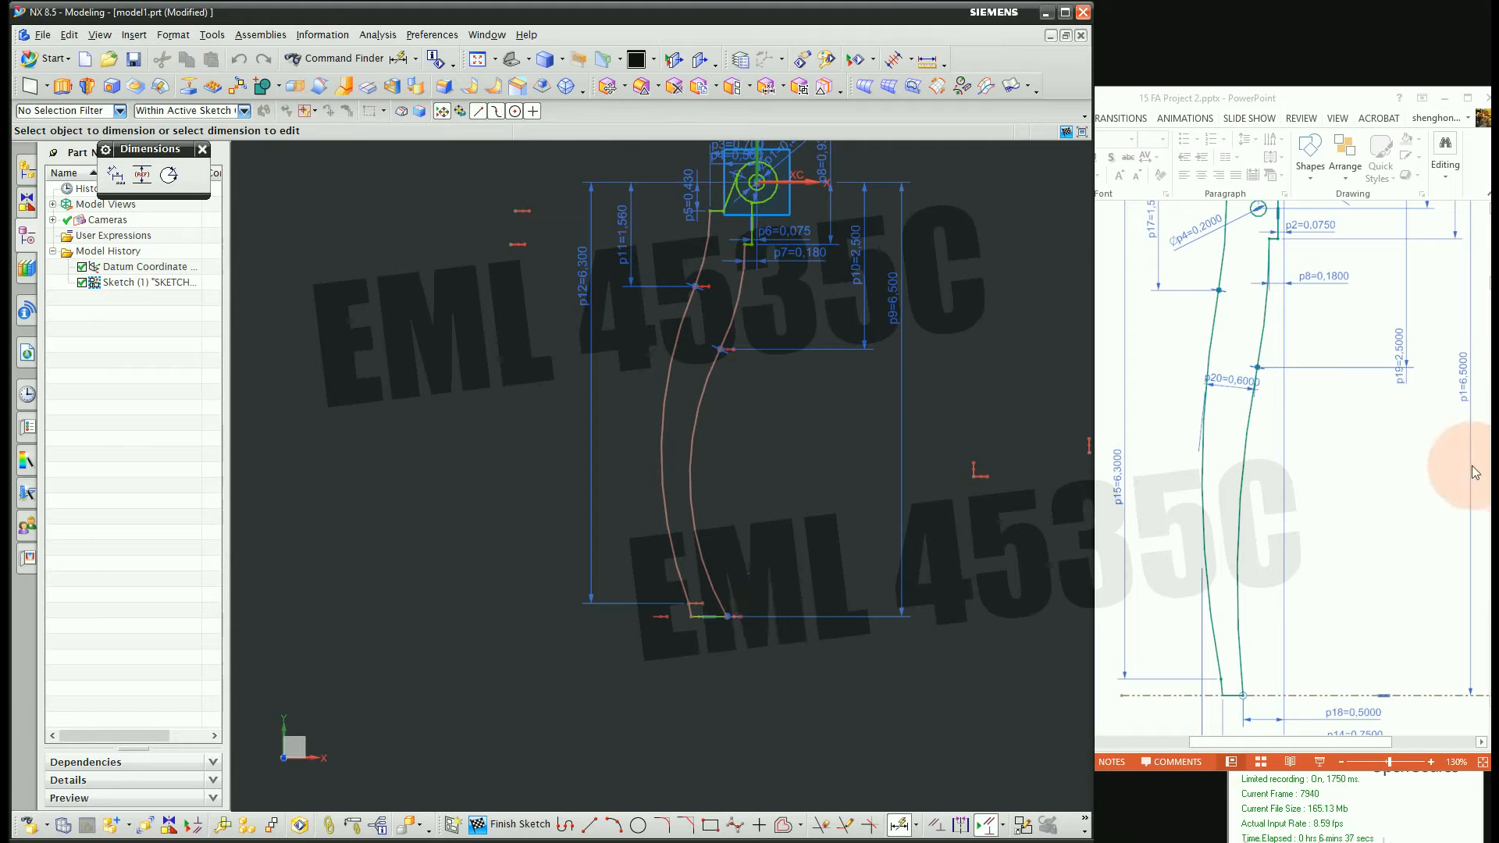
pyautogui.click(1481, 720)
pyautogui.scroll(-2, 1452, 703)
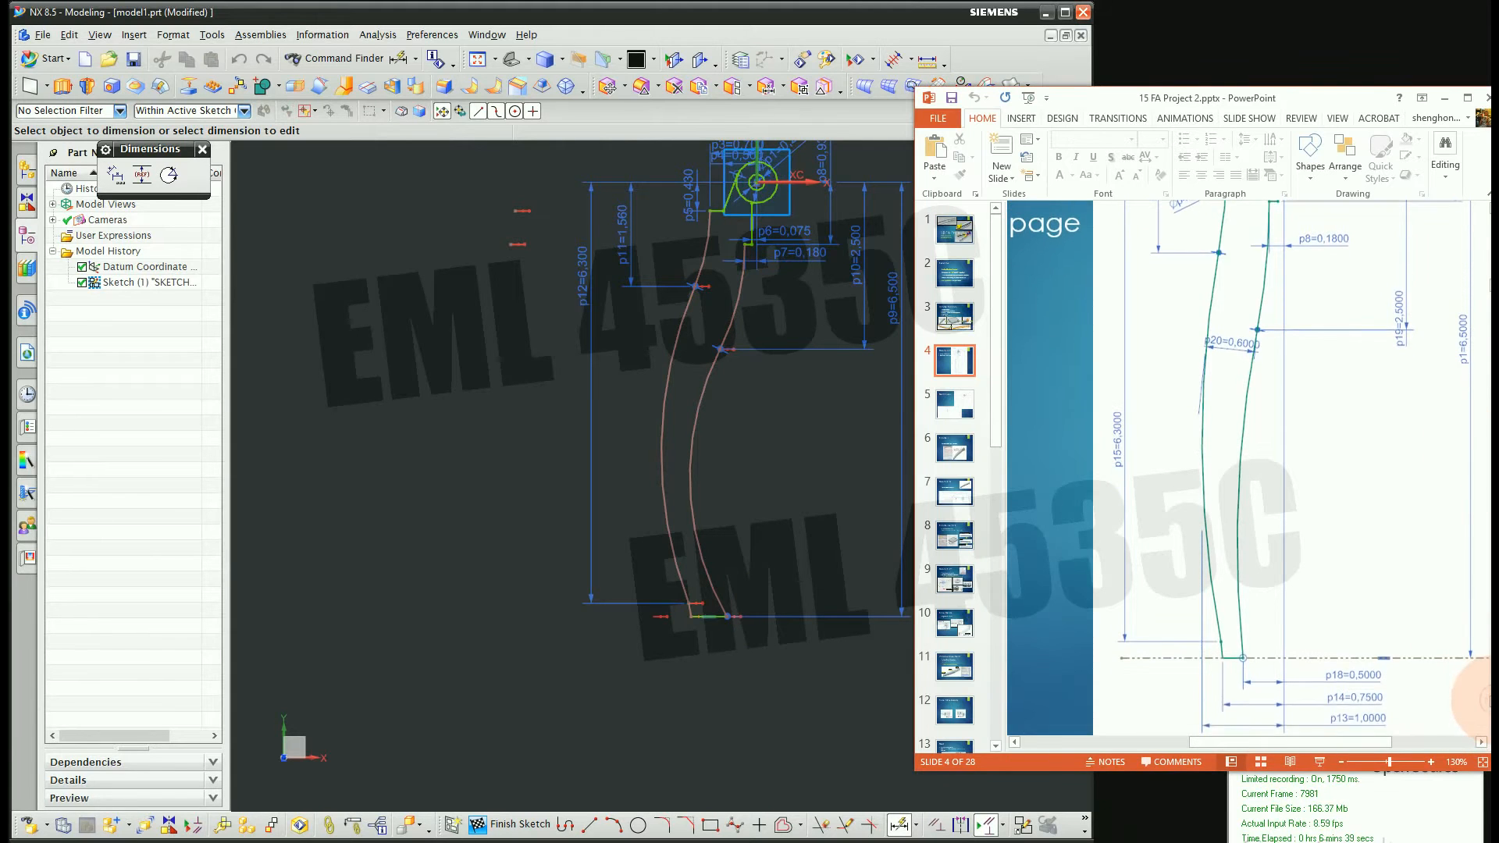
pyautogui.click(723, 712)
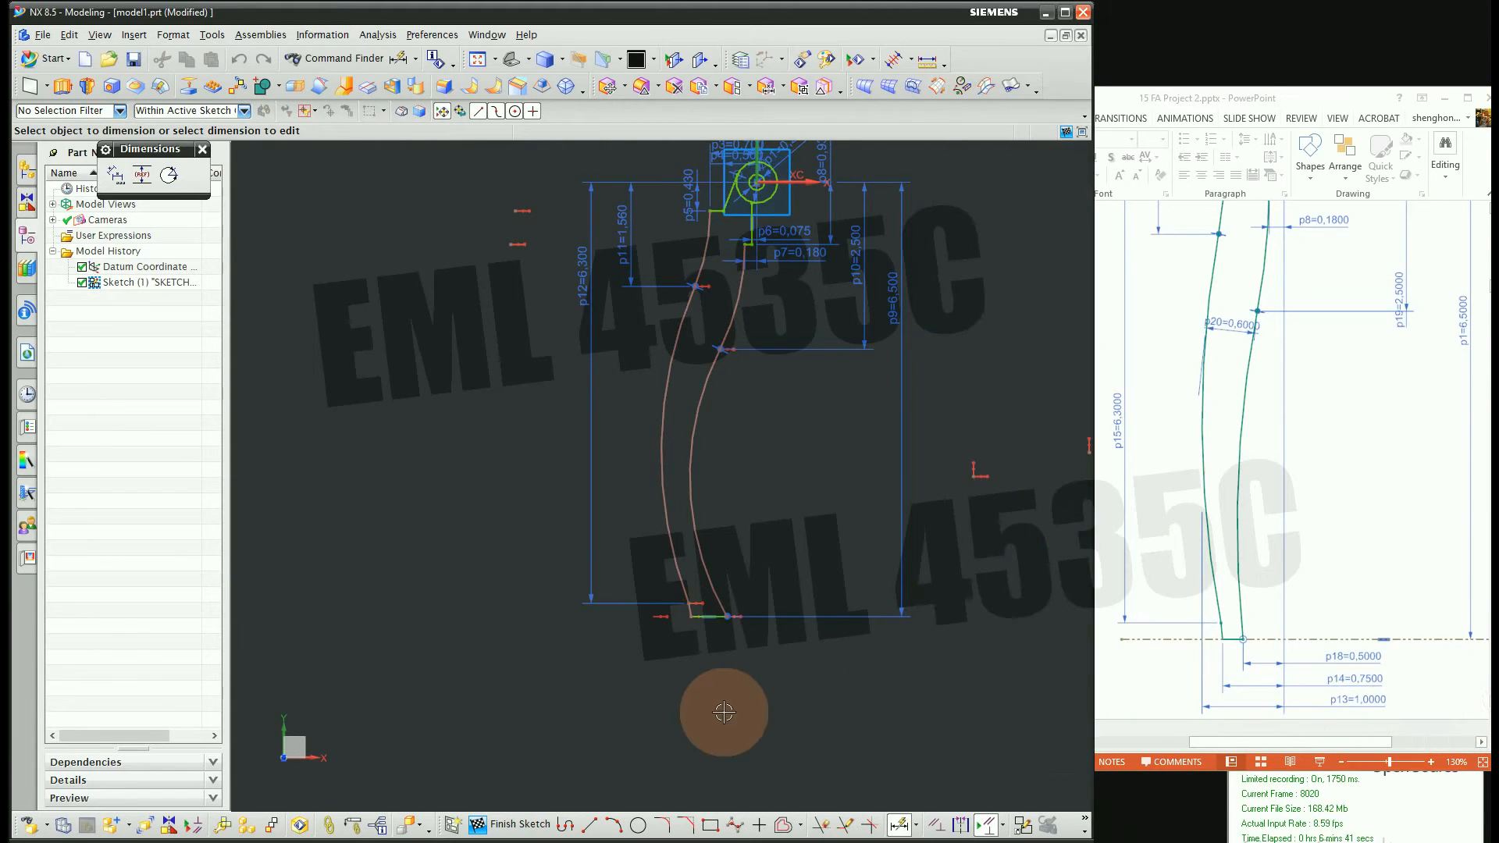
pyautogui.scroll(5, 726, 624)
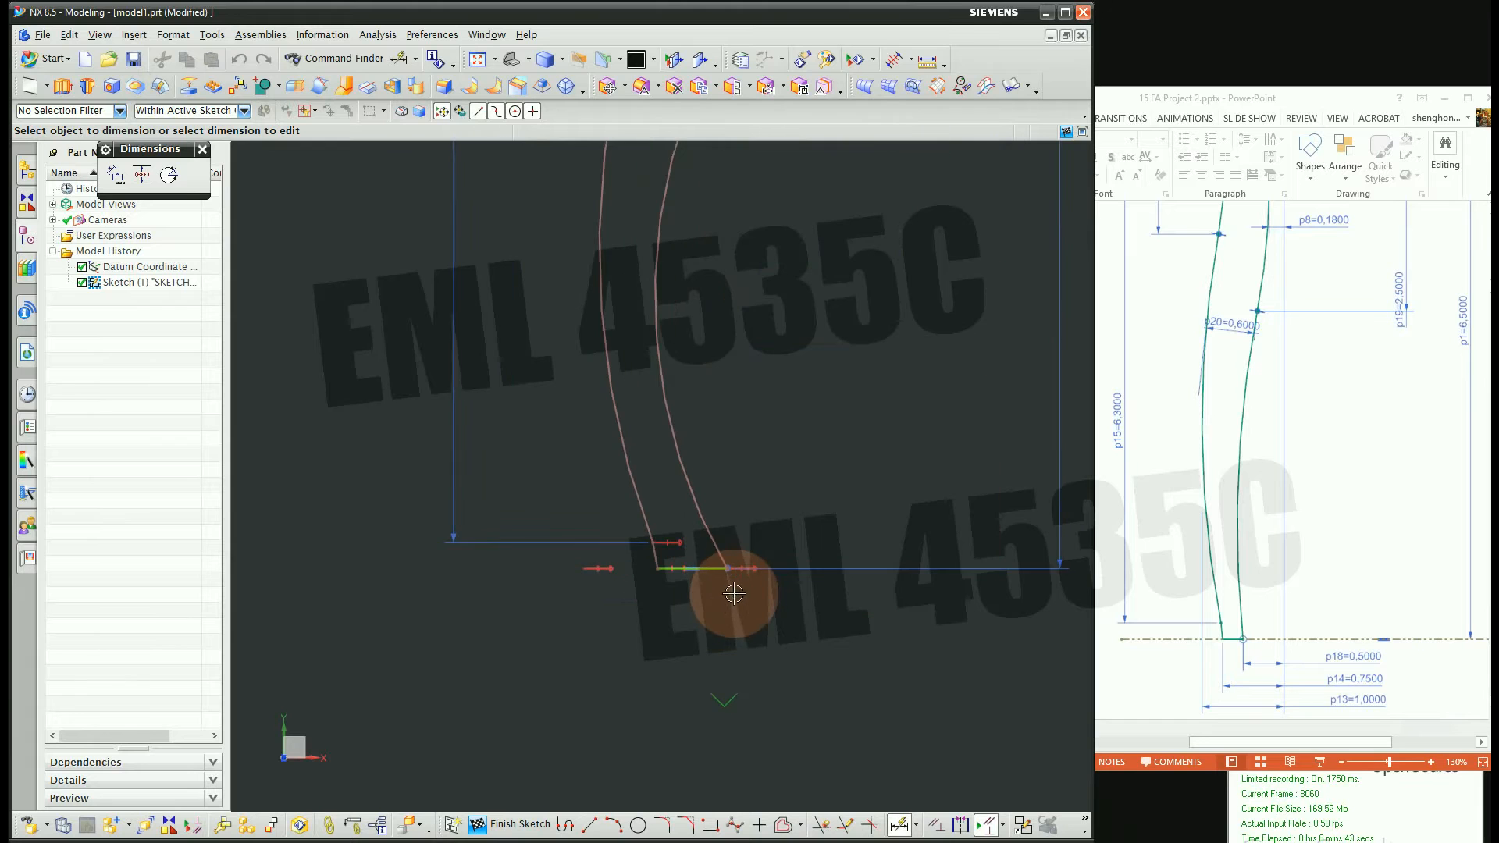
pyautogui.press('Escape')
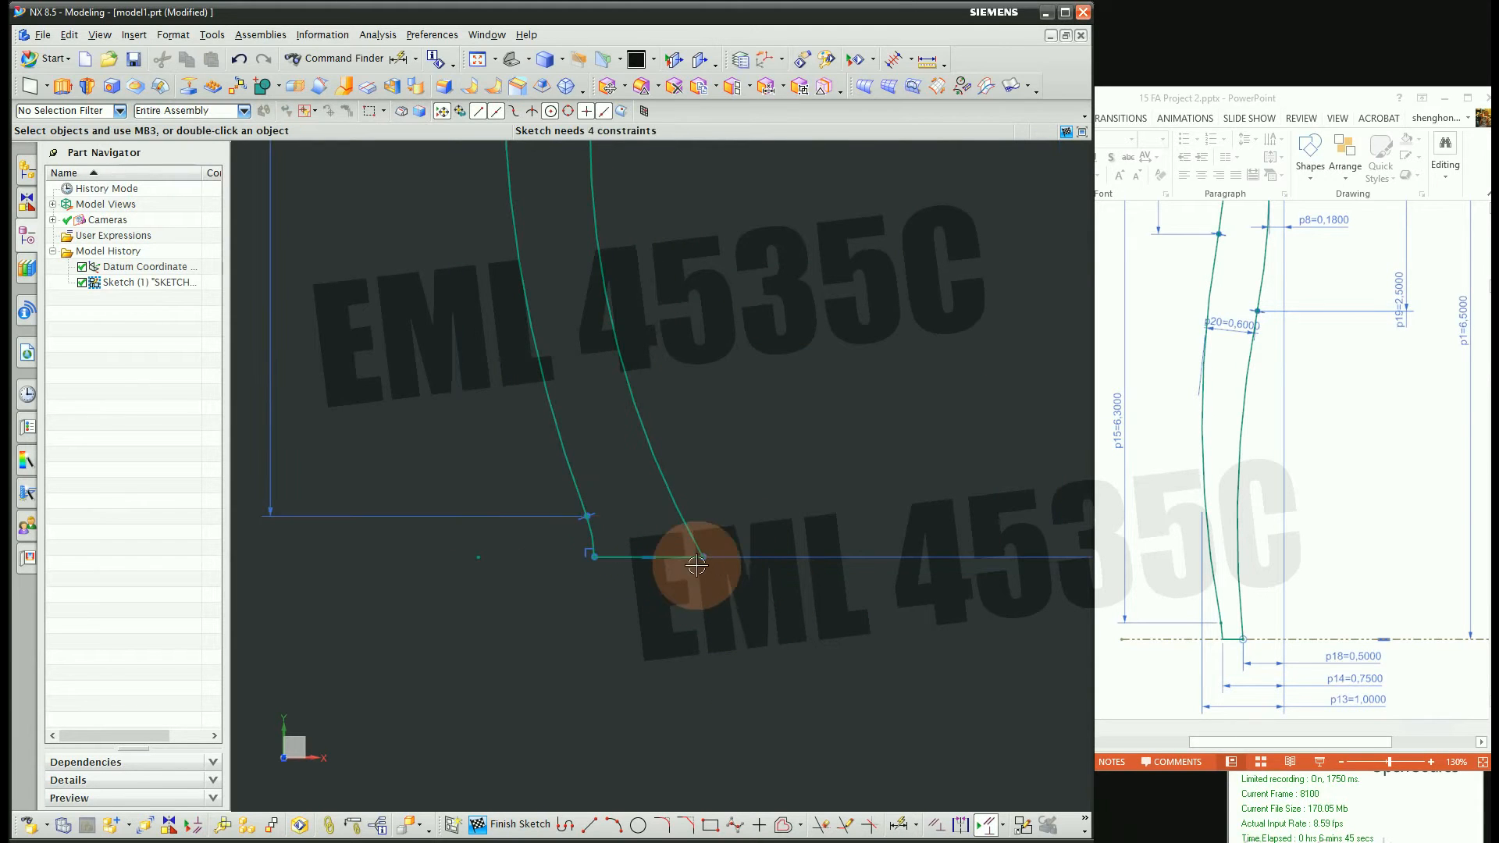
pyautogui.moveTo(683, 557); pyautogui.dragTo(641, 556)
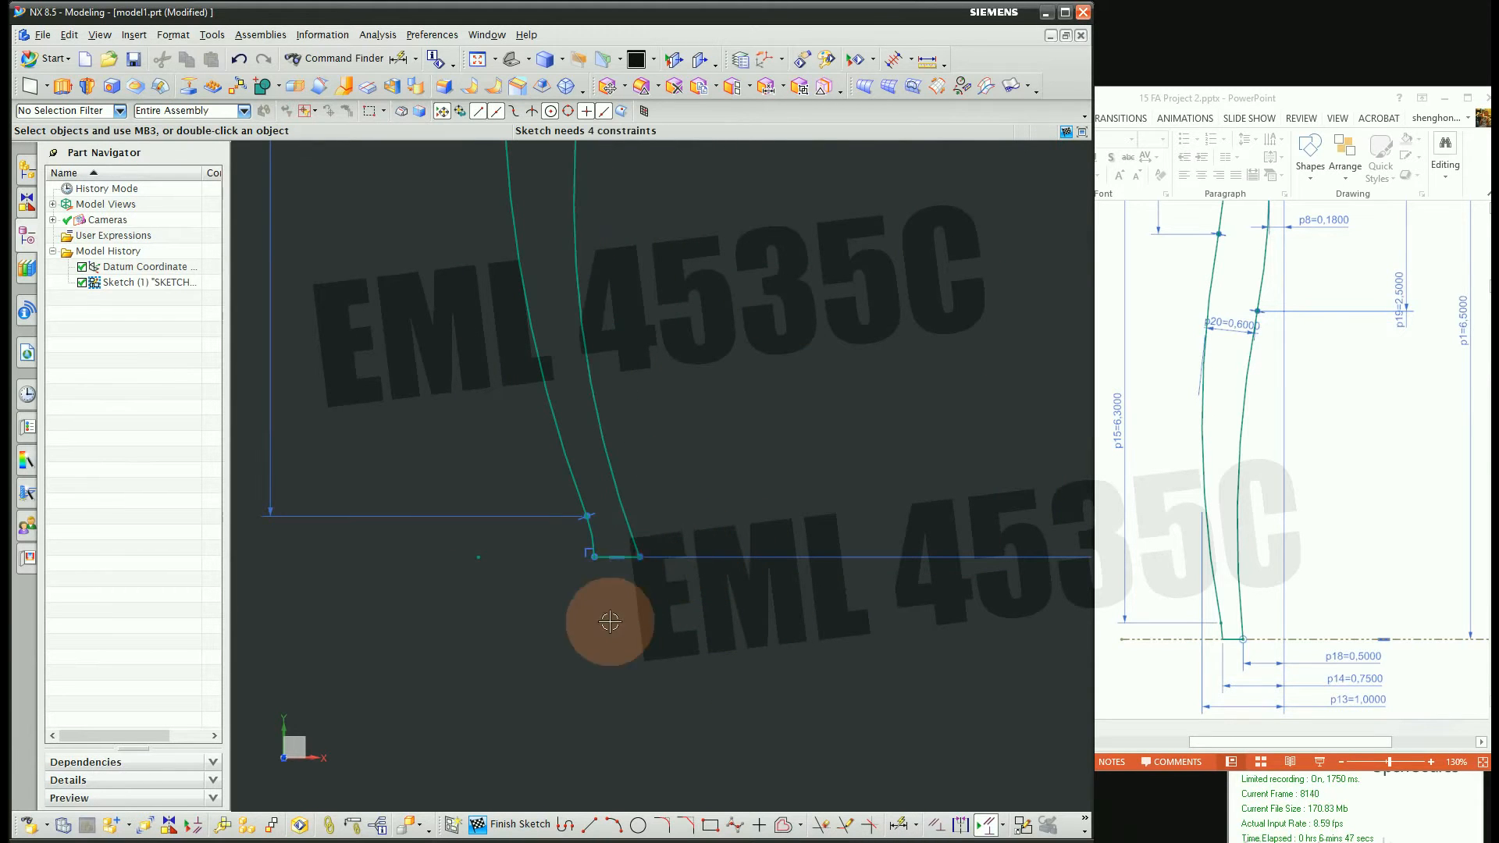
# Dimension the bottom line's ends horizontally from the Y axis, the inner end at 0.5 in and the outer end at 0.75 in
pyautogui.scroll(-4, 631, 648)
pyautogui.scroll(-1, 717, 731)
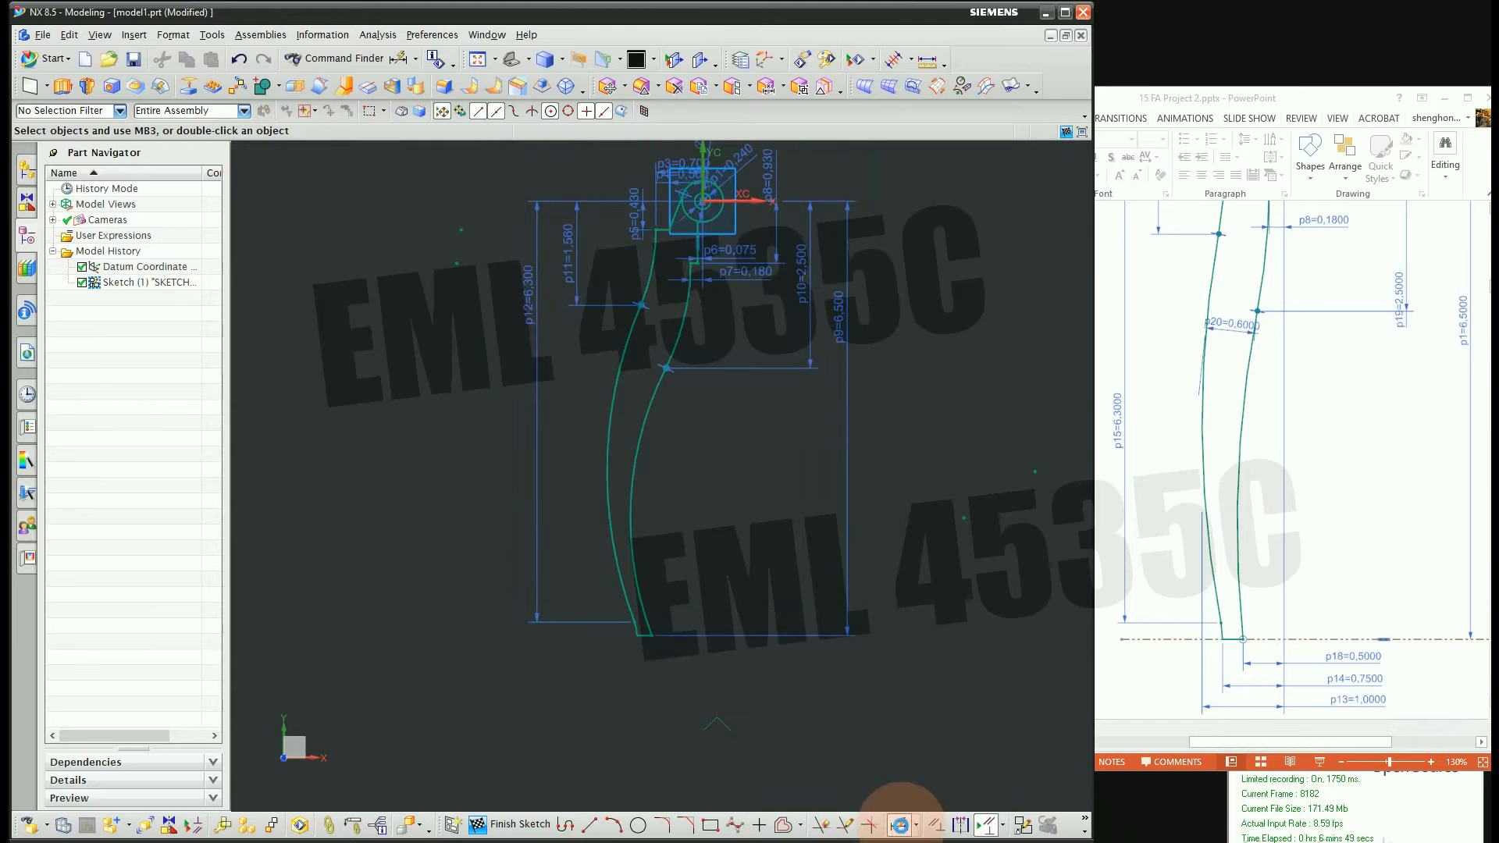
pyautogui.click(900, 825)
pyautogui.click(653, 635)
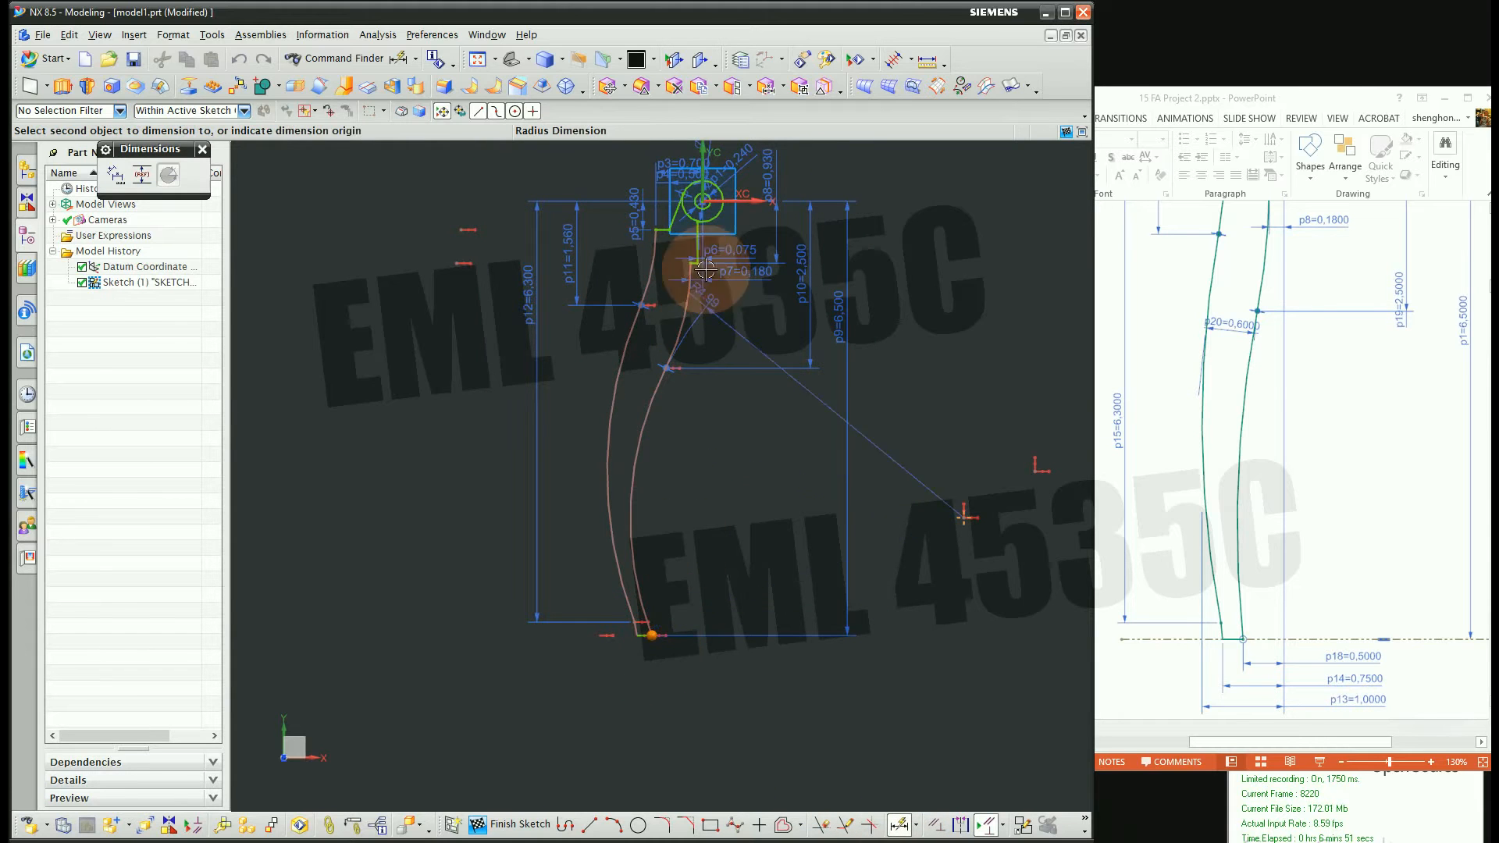
pyautogui.click(700, 161)
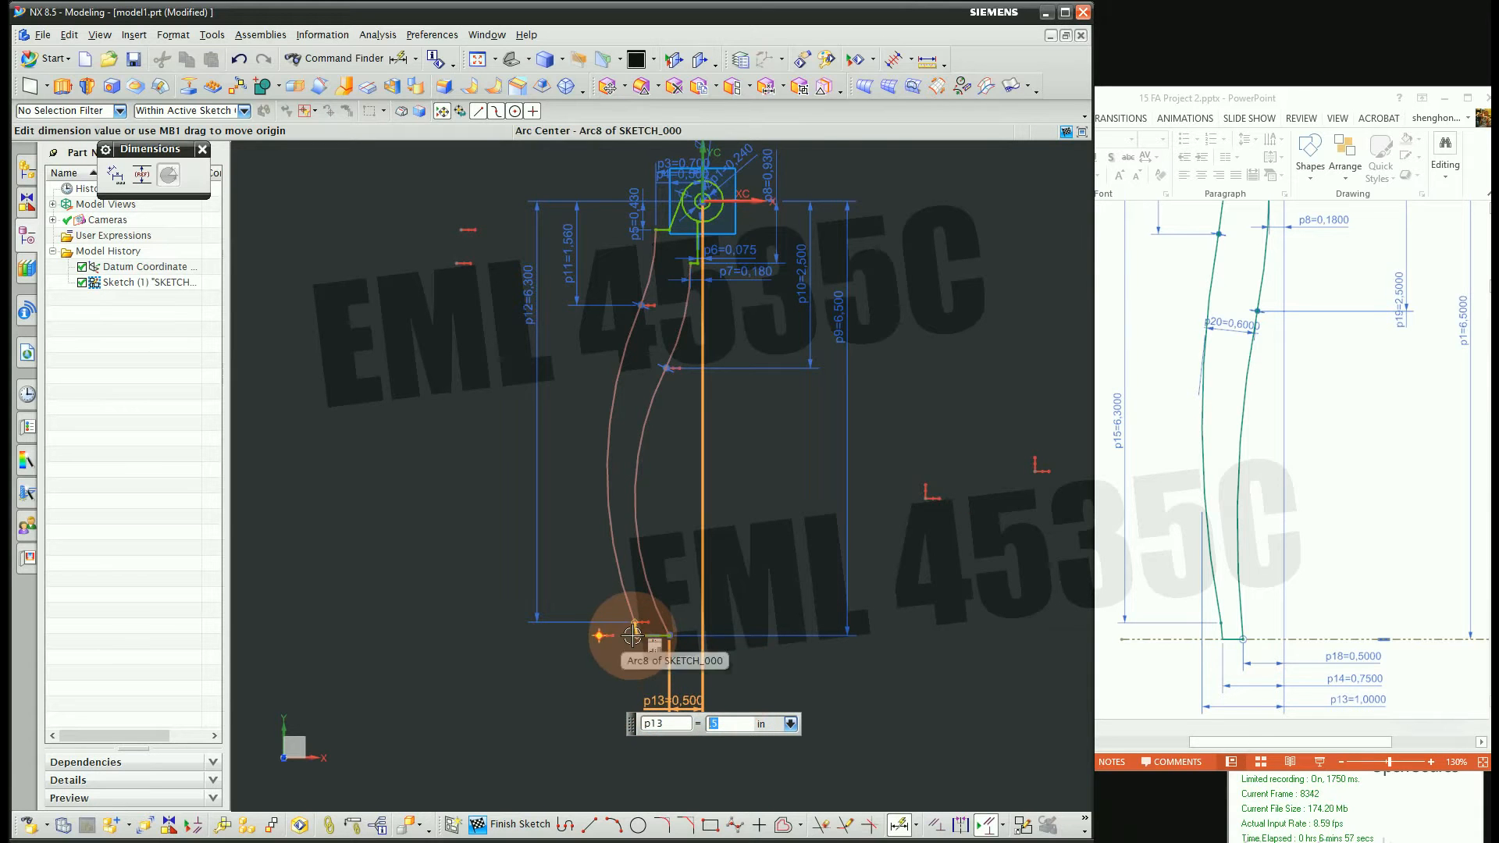
pyautogui.press('Return')
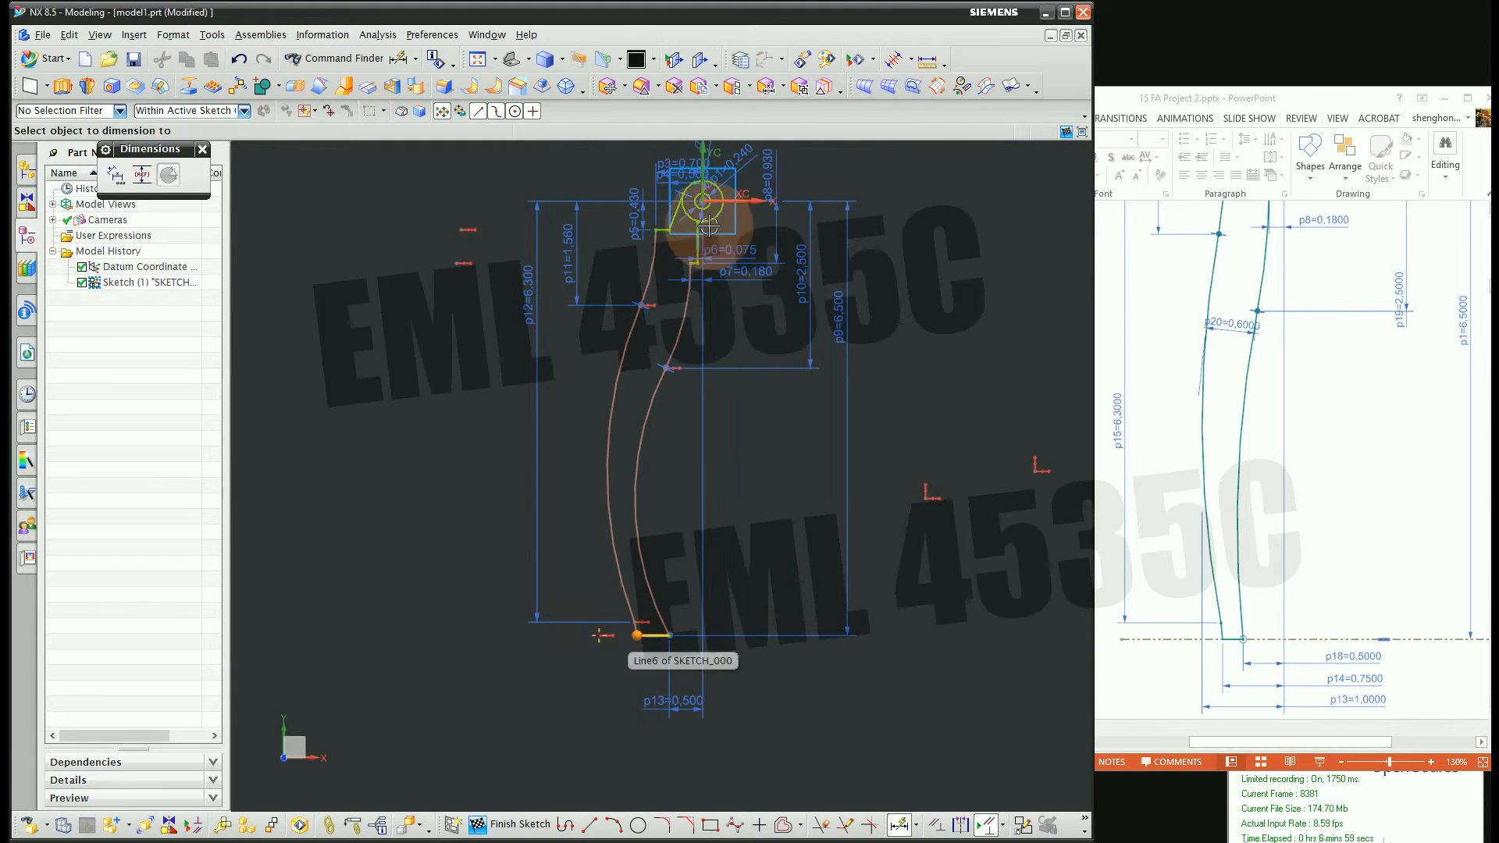
pyautogui.click(706, 157)
pyautogui.click(743, 728)
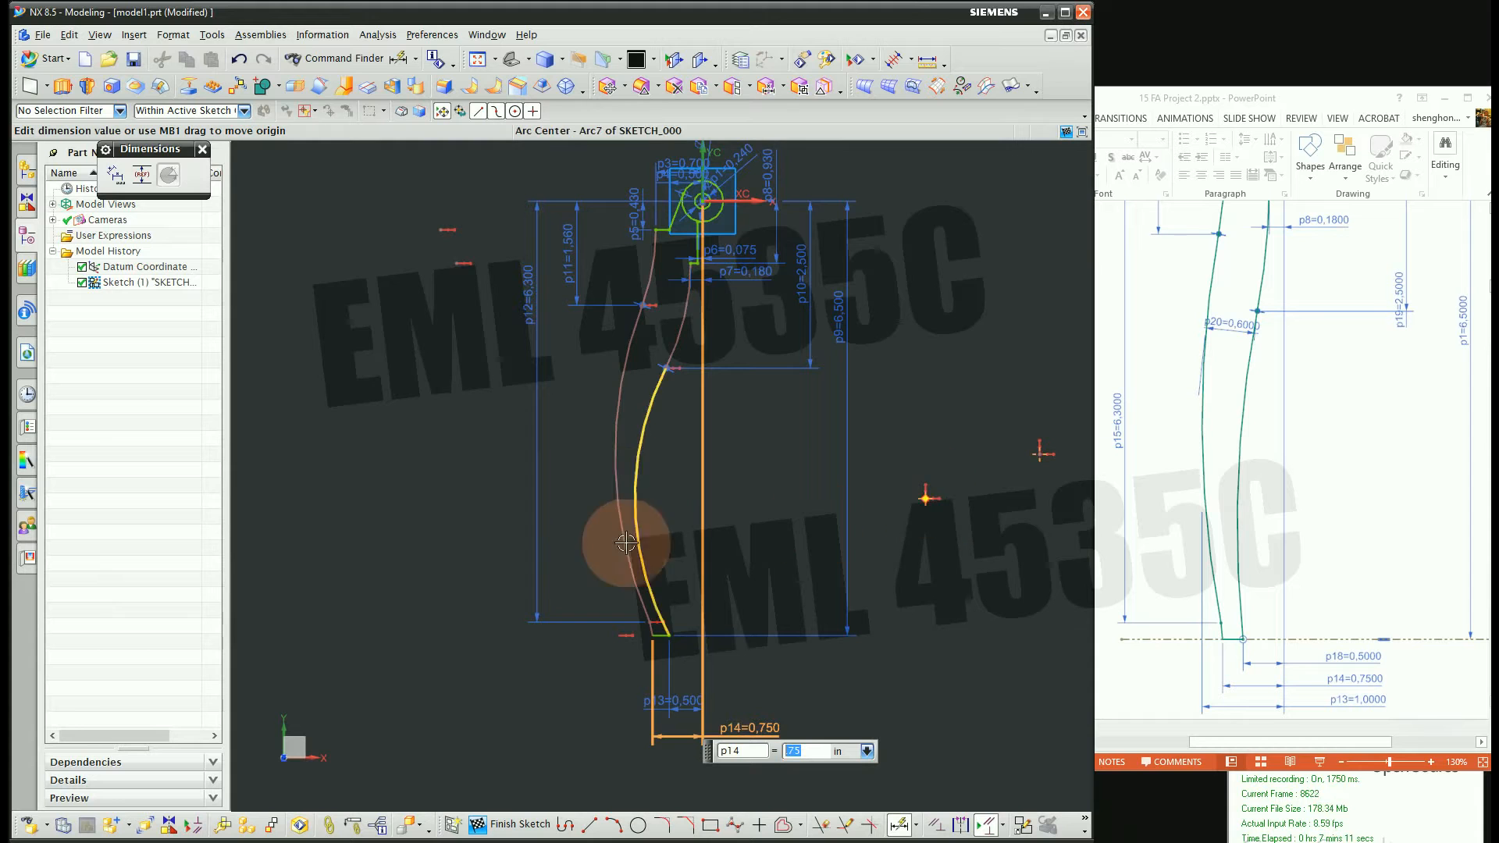
# Dimension the long outer arc of the handle from the Y axis and set the distance to 1 in
pyautogui.click(614, 494)
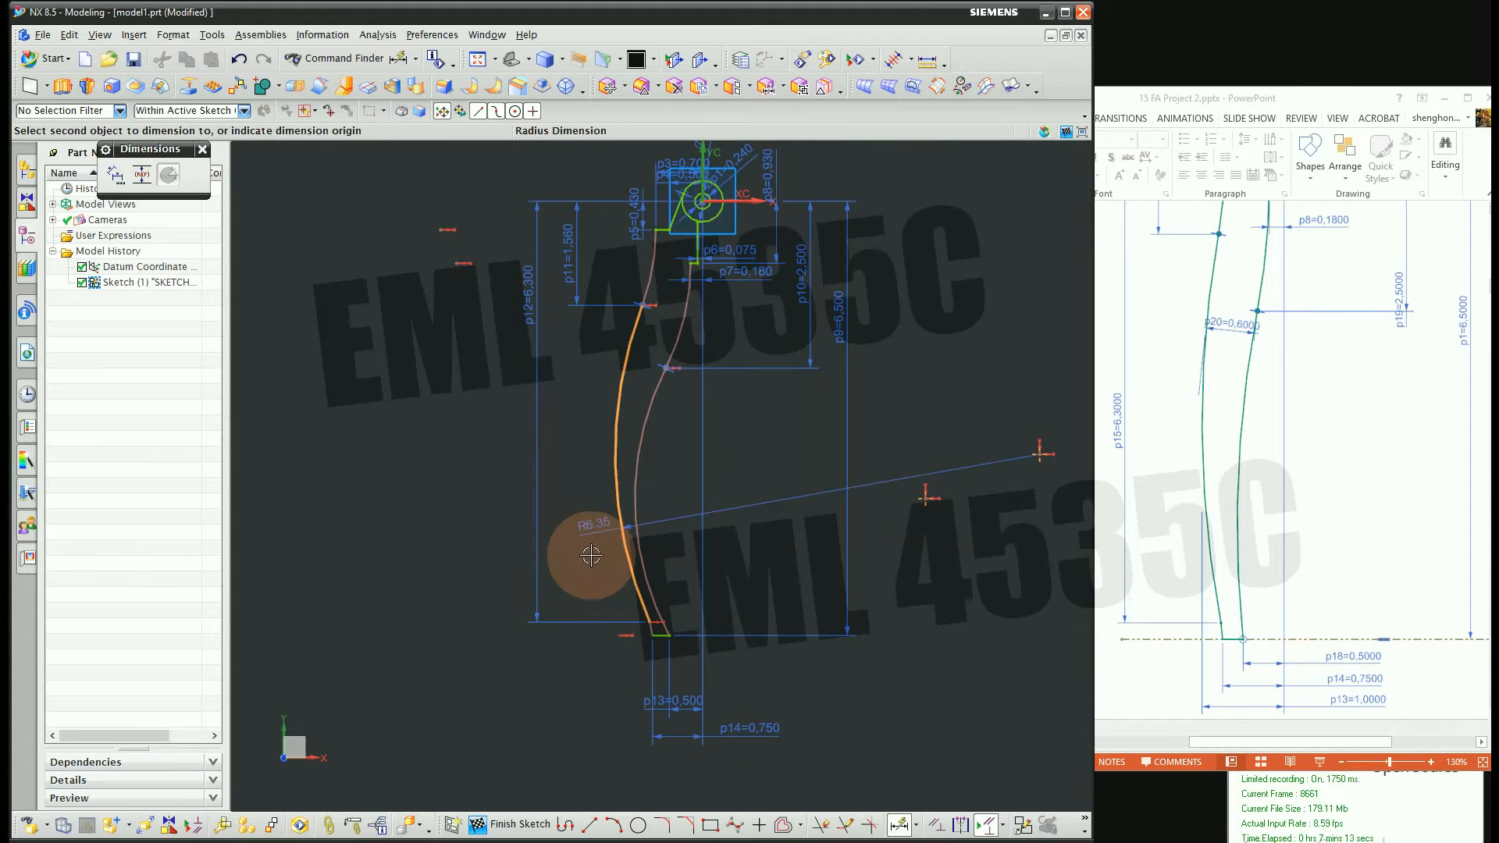
pyautogui.click(699, 160)
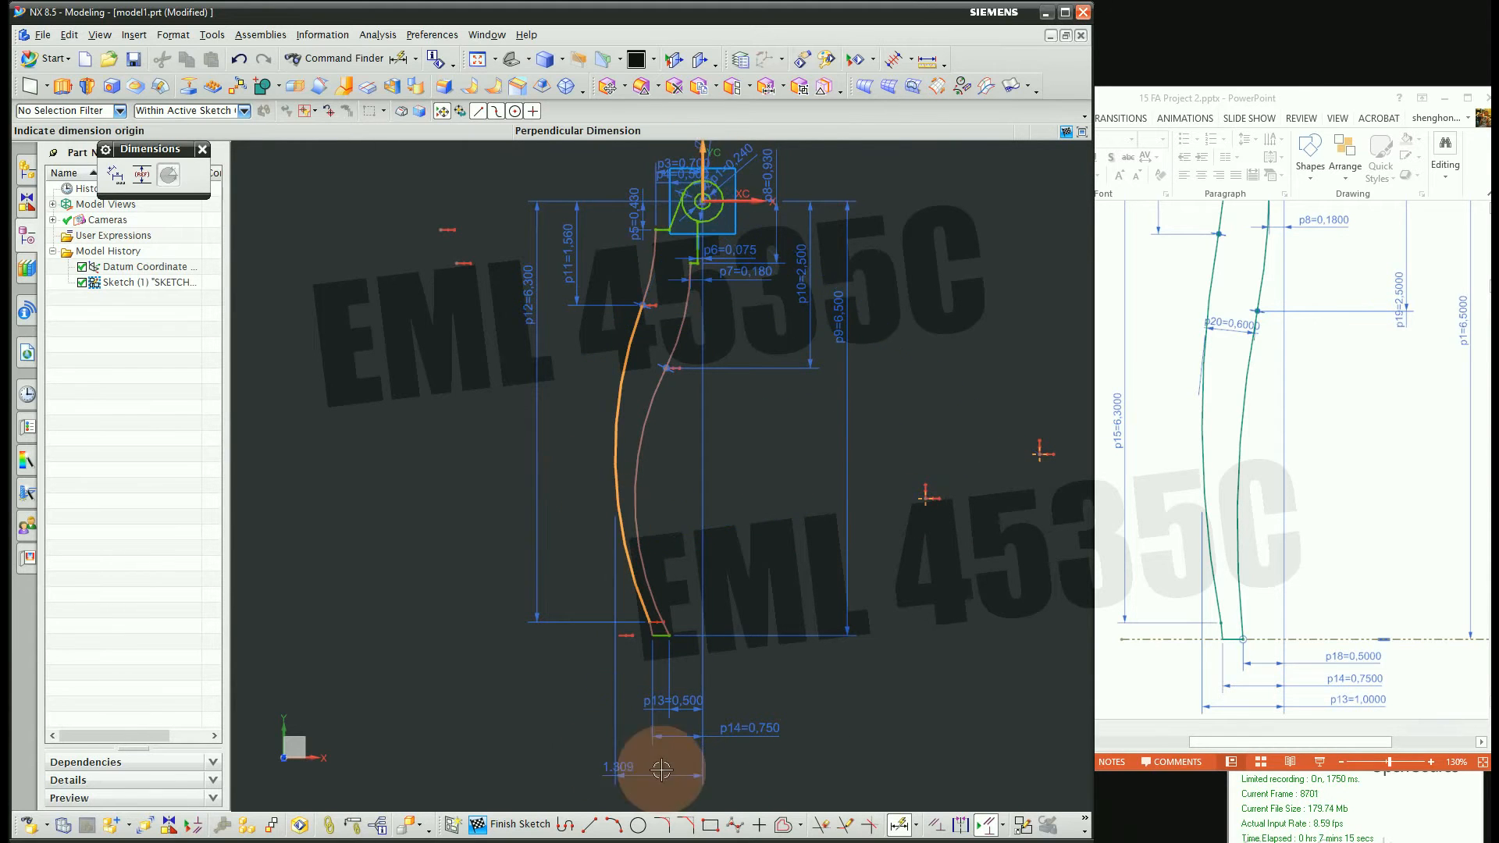
pyautogui.click(808, 764)
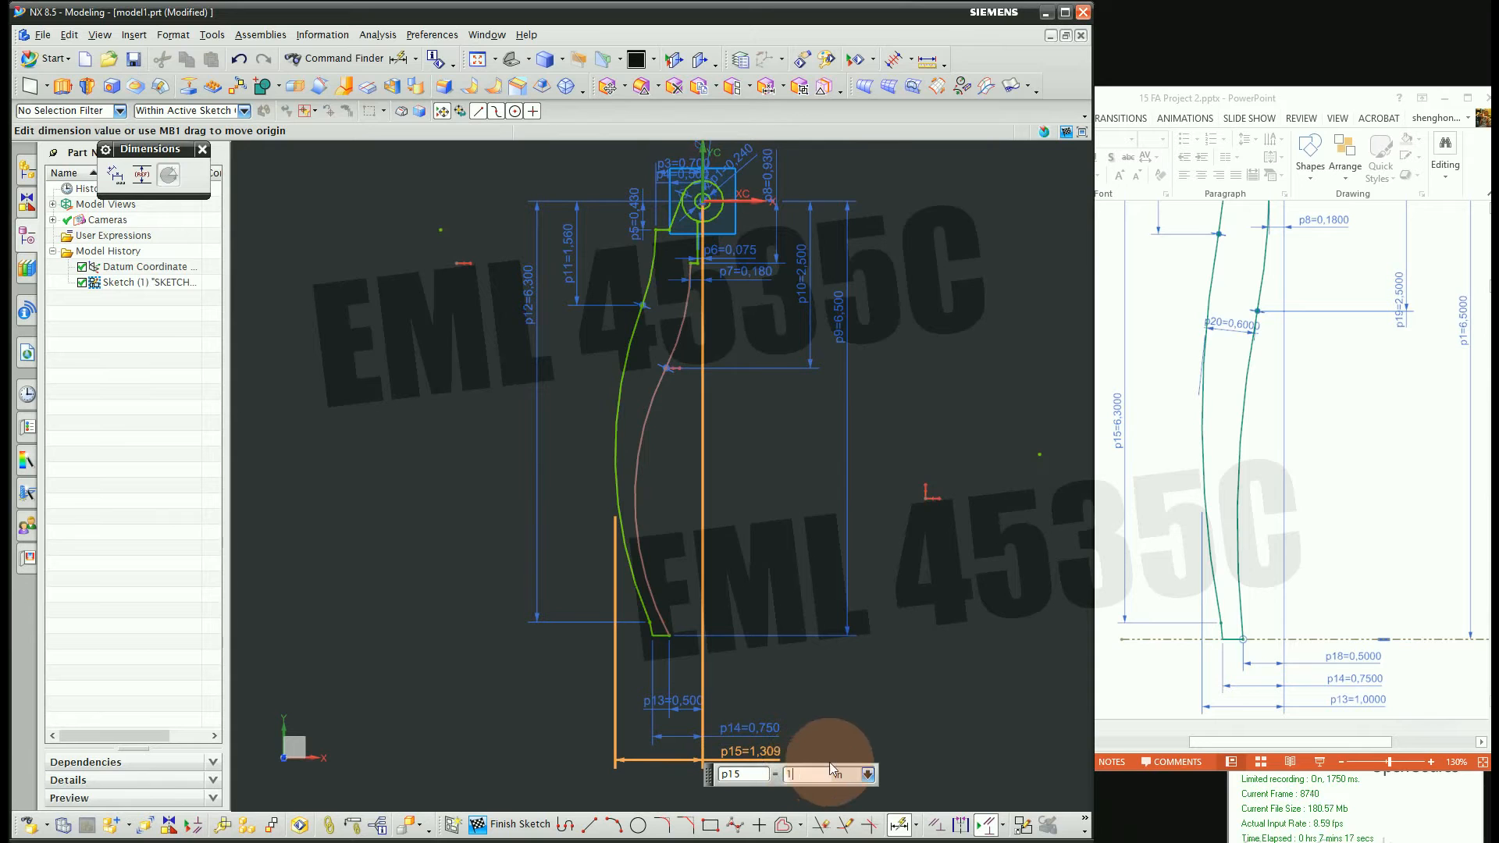
pyautogui.write('1')
pyautogui.press('Return')
pyautogui.scroll(1, 712, 413)
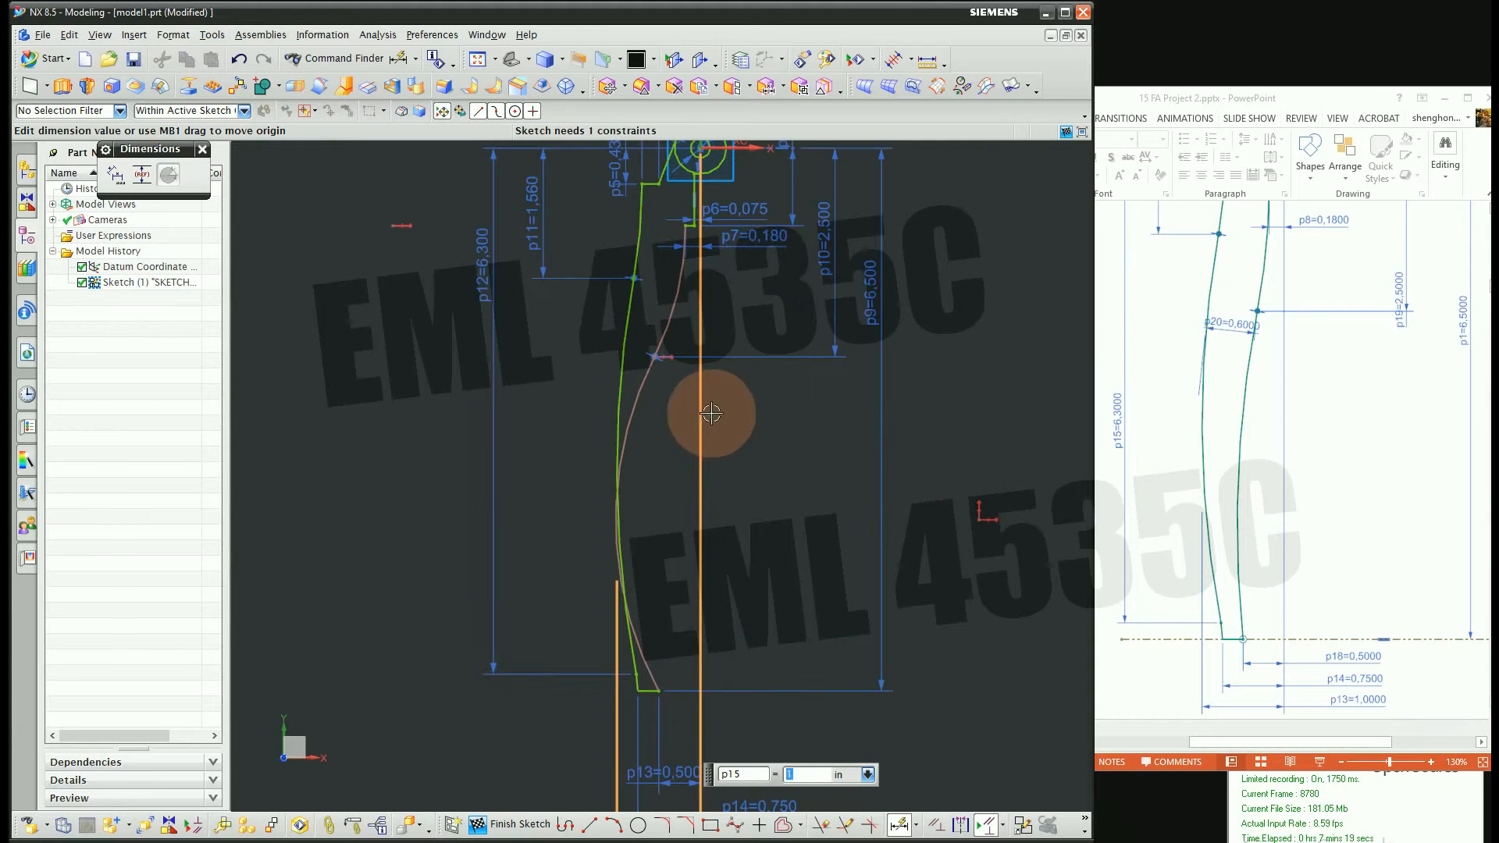
pyautogui.middleClick(670, 493)
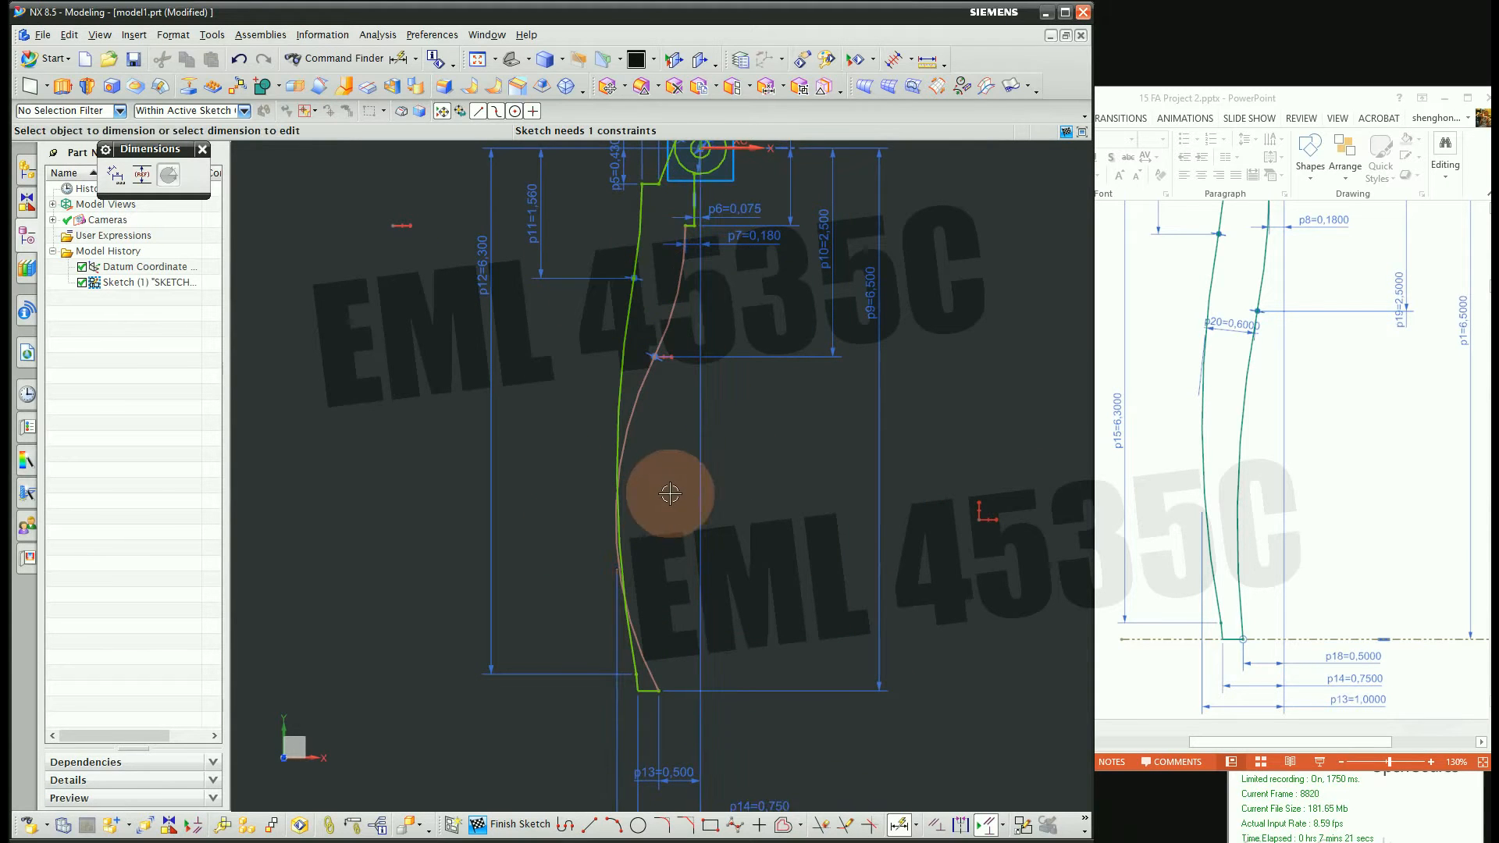
pyautogui.middleClick(664, 480)
# Add a parallel dimension from the inner edge's arc junction to the long outer arc and set it to 0.6 in
pyautogui.scroll(1, 648, 456)
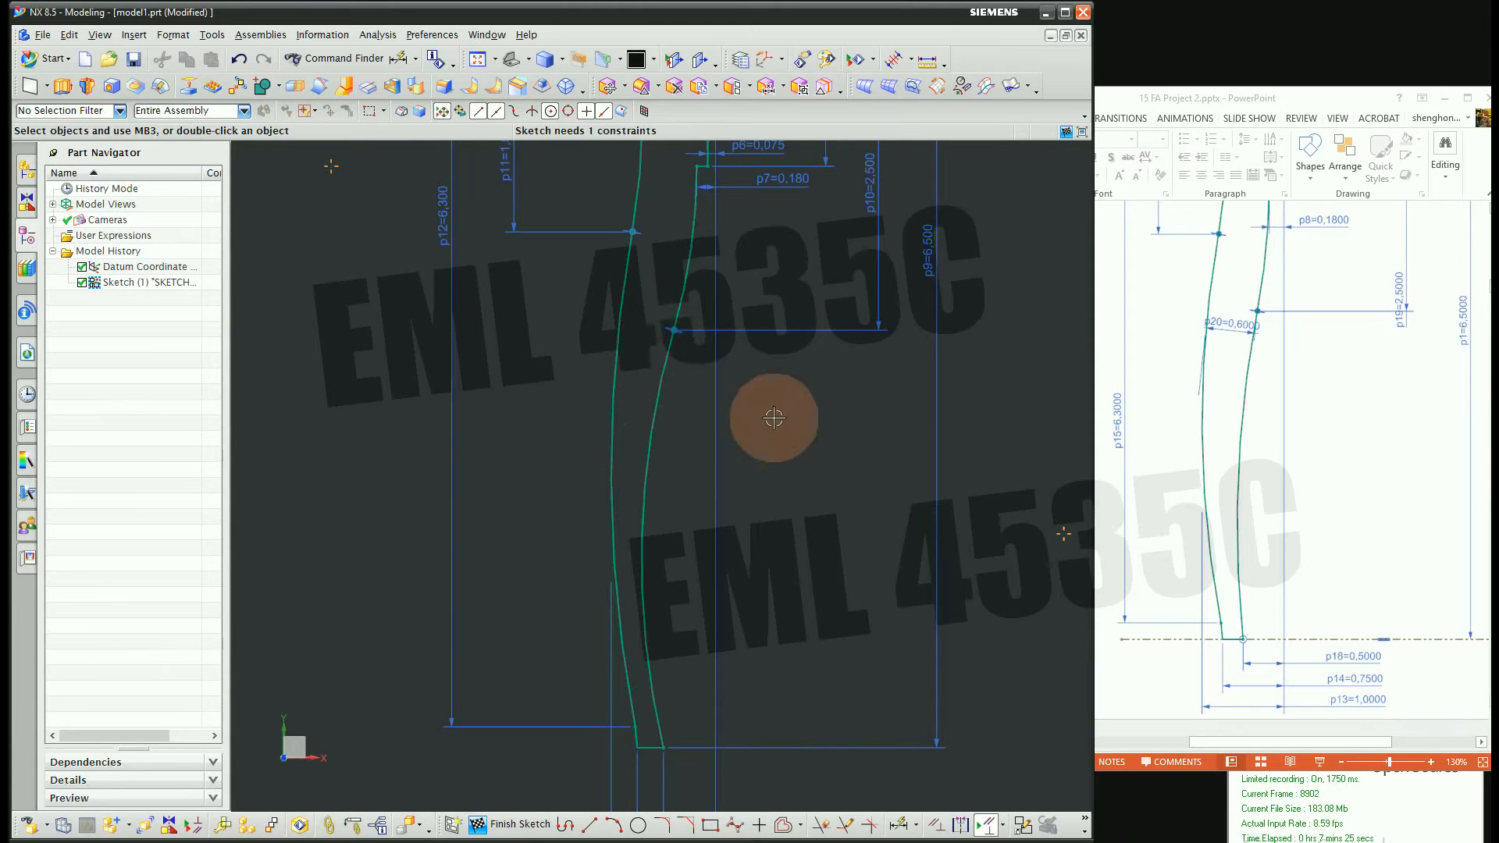
pyautogui.scroll(-2, 765, 419)
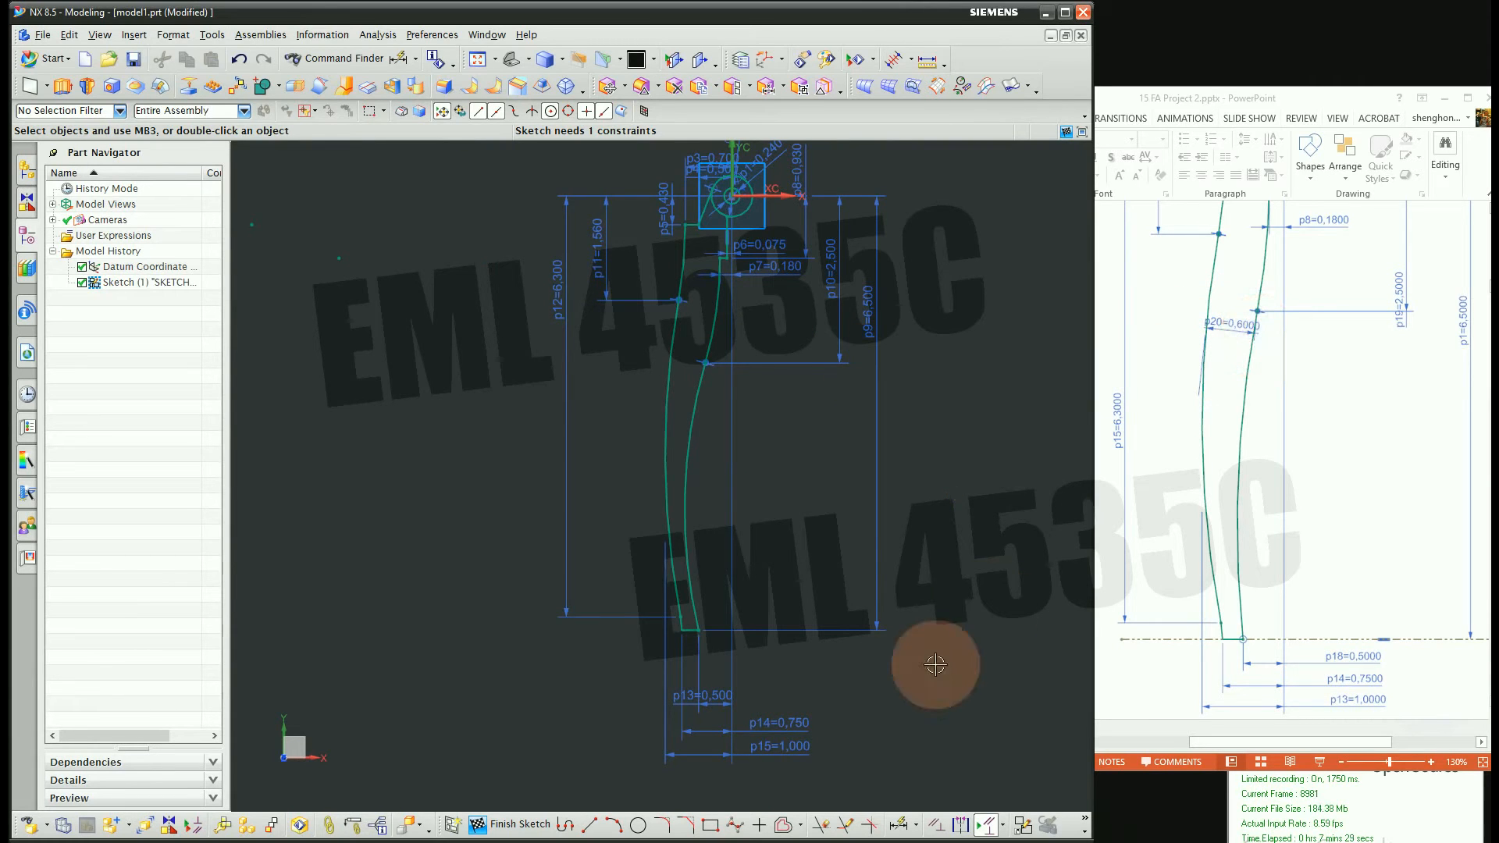
pyautogui.scroll(2, 672, 359)
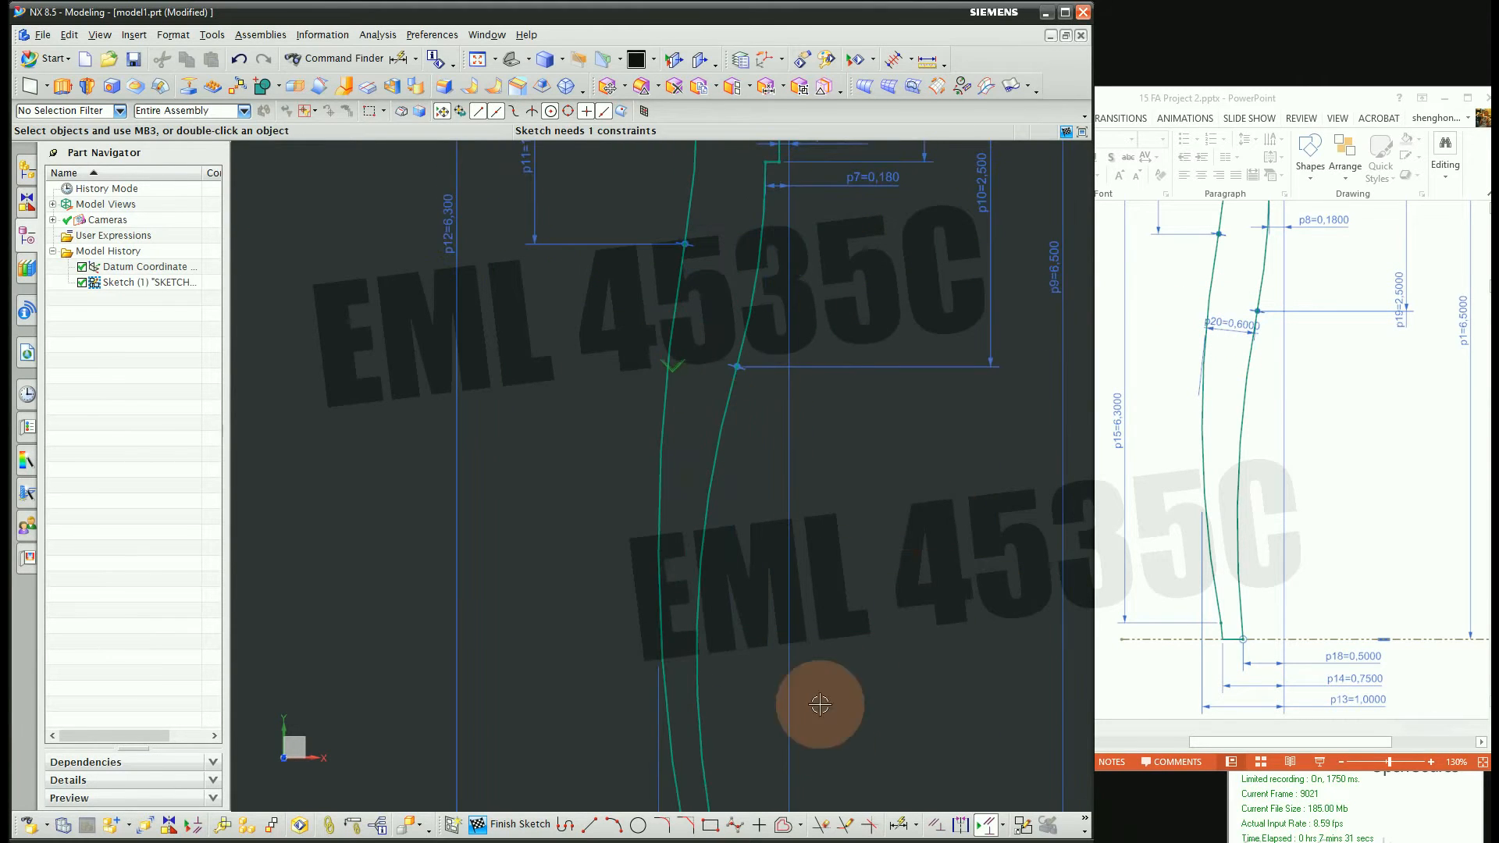
pyautogui.click(735, 366)
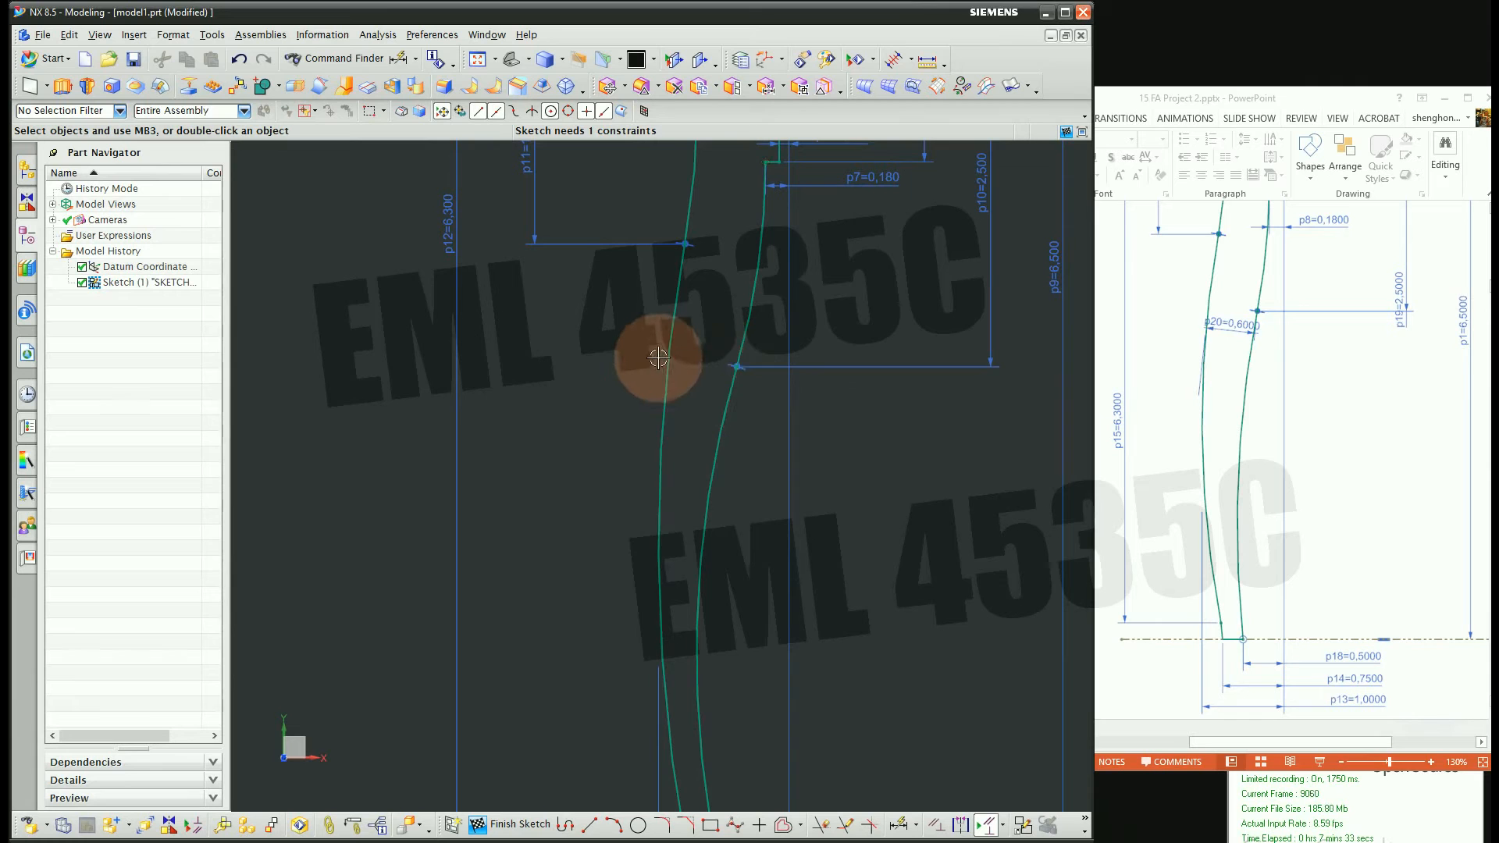
pyautogui.click(898, 824)
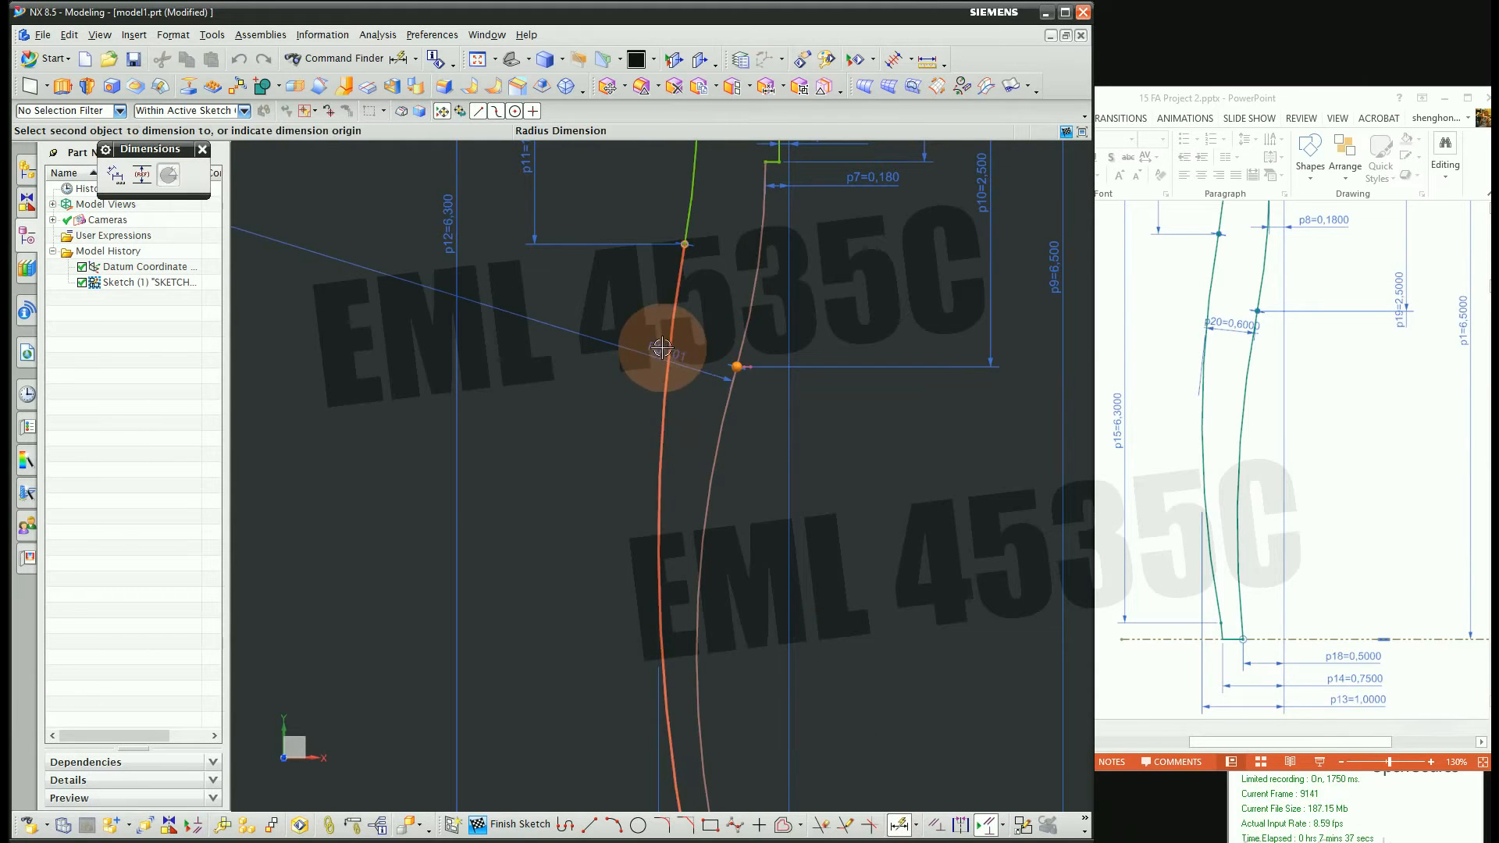
pyautogui.click(686, 351)
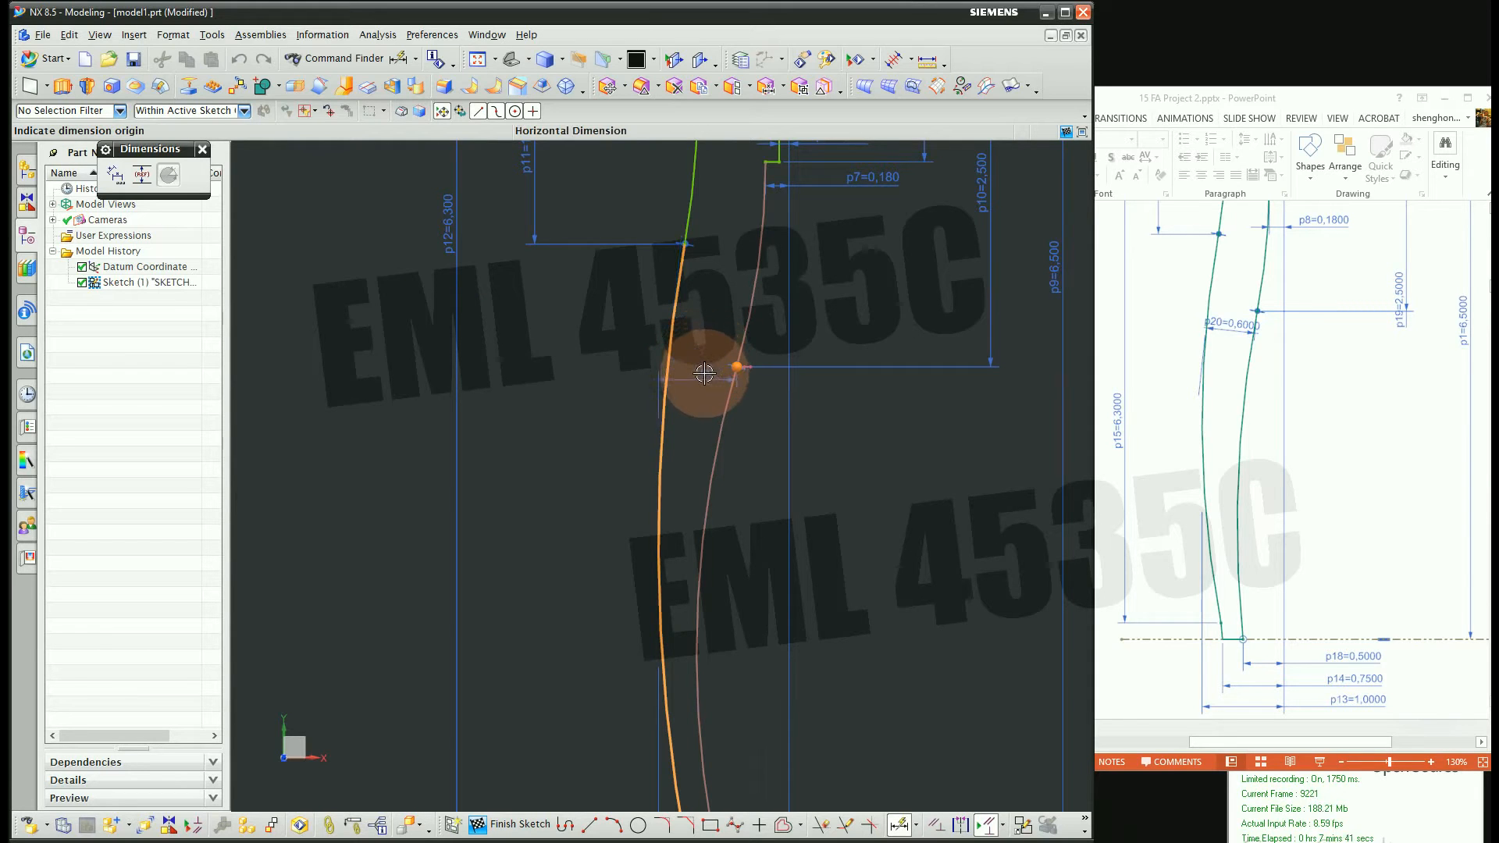
pyautogui.scroll(2, 703, 400)
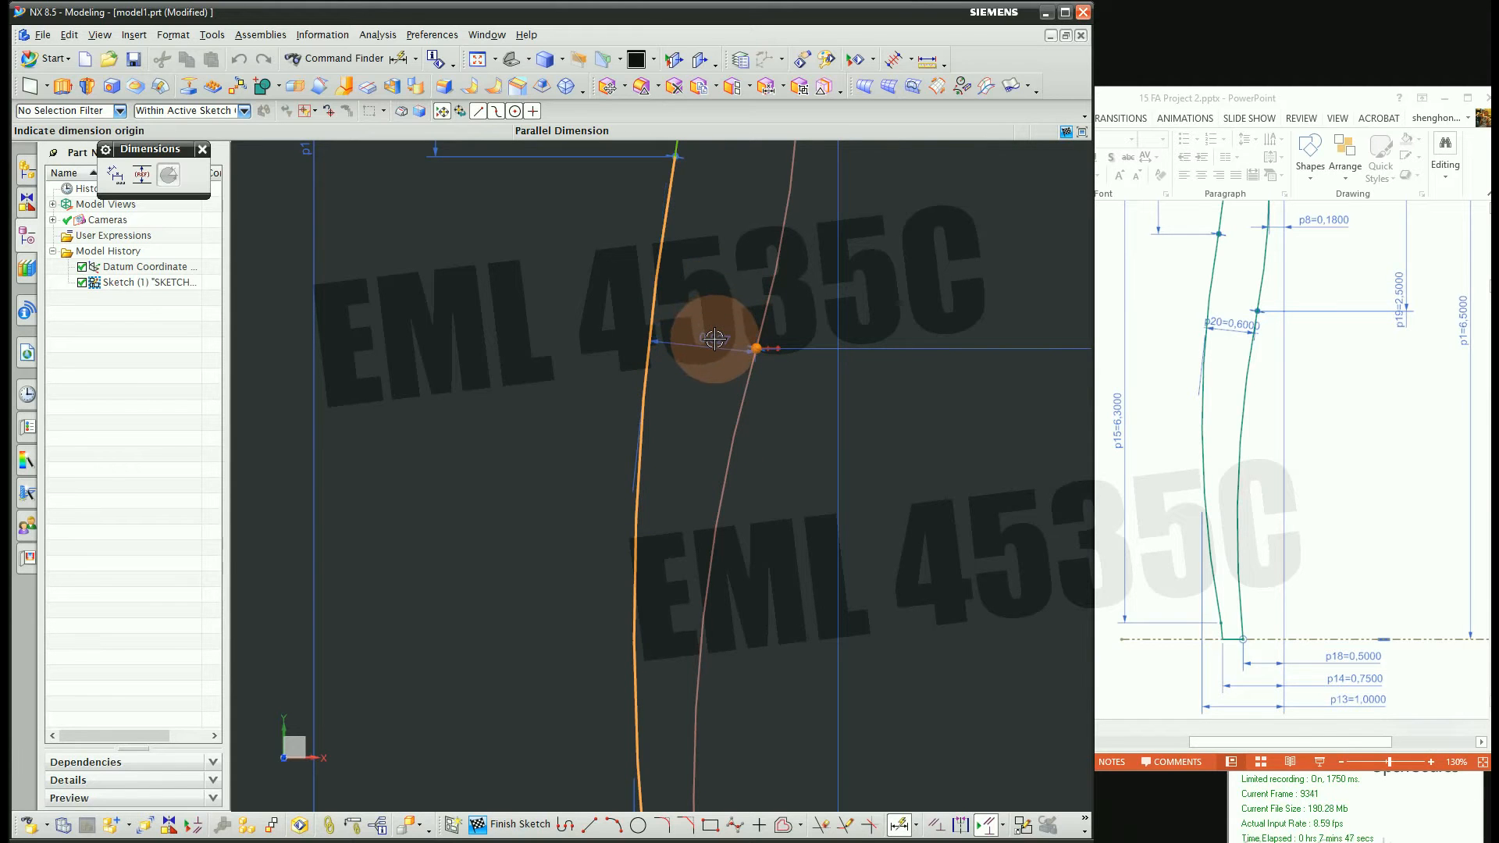
pyautogui.click(715, 338)
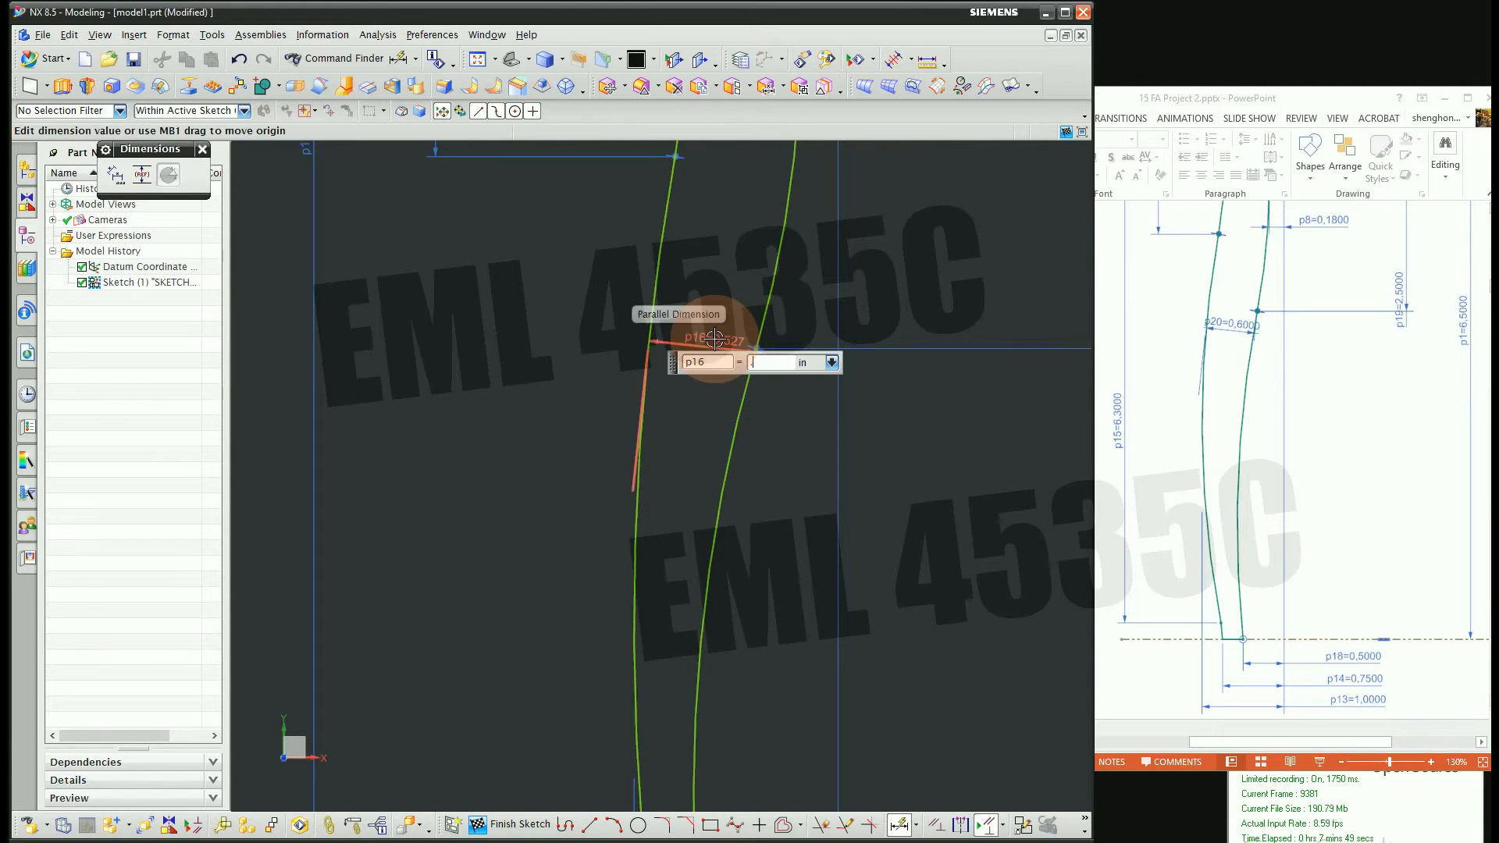
pyautogui.scroll(-5, 696, 341)
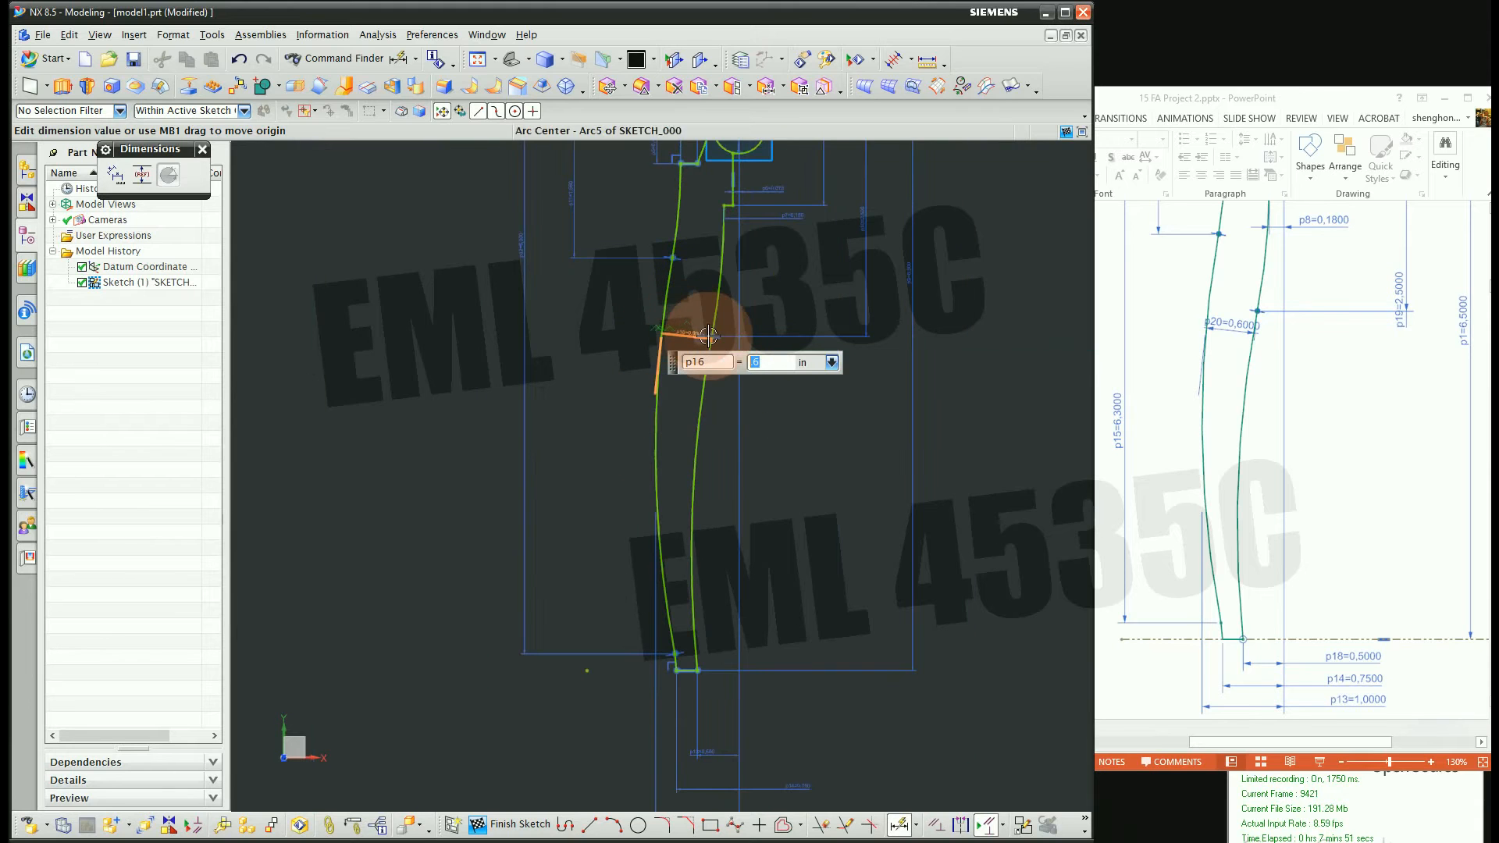
pyautogui.press('Return')
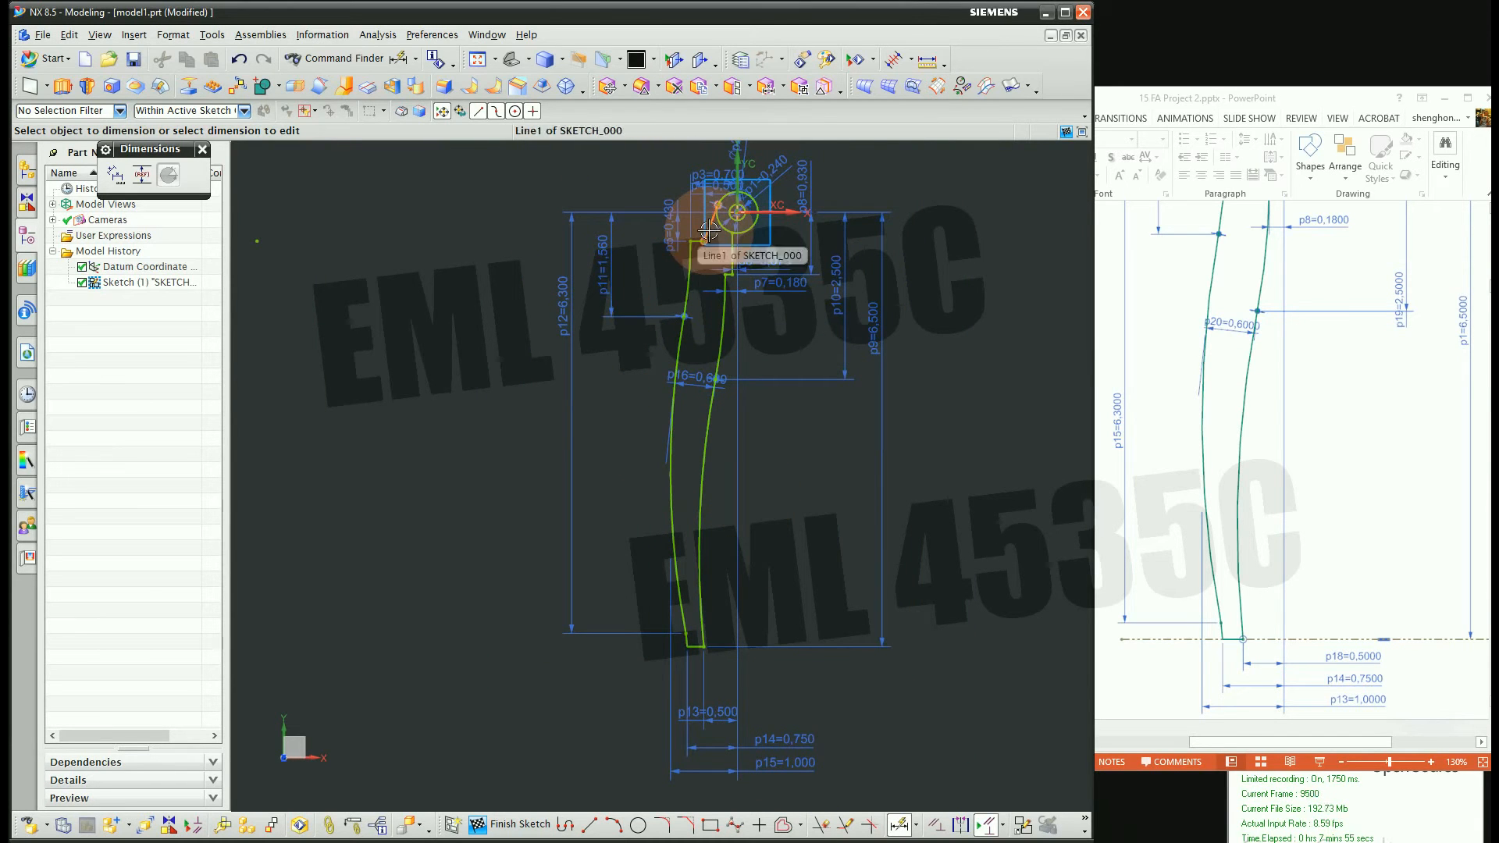
pyautogui.click(845, 344)
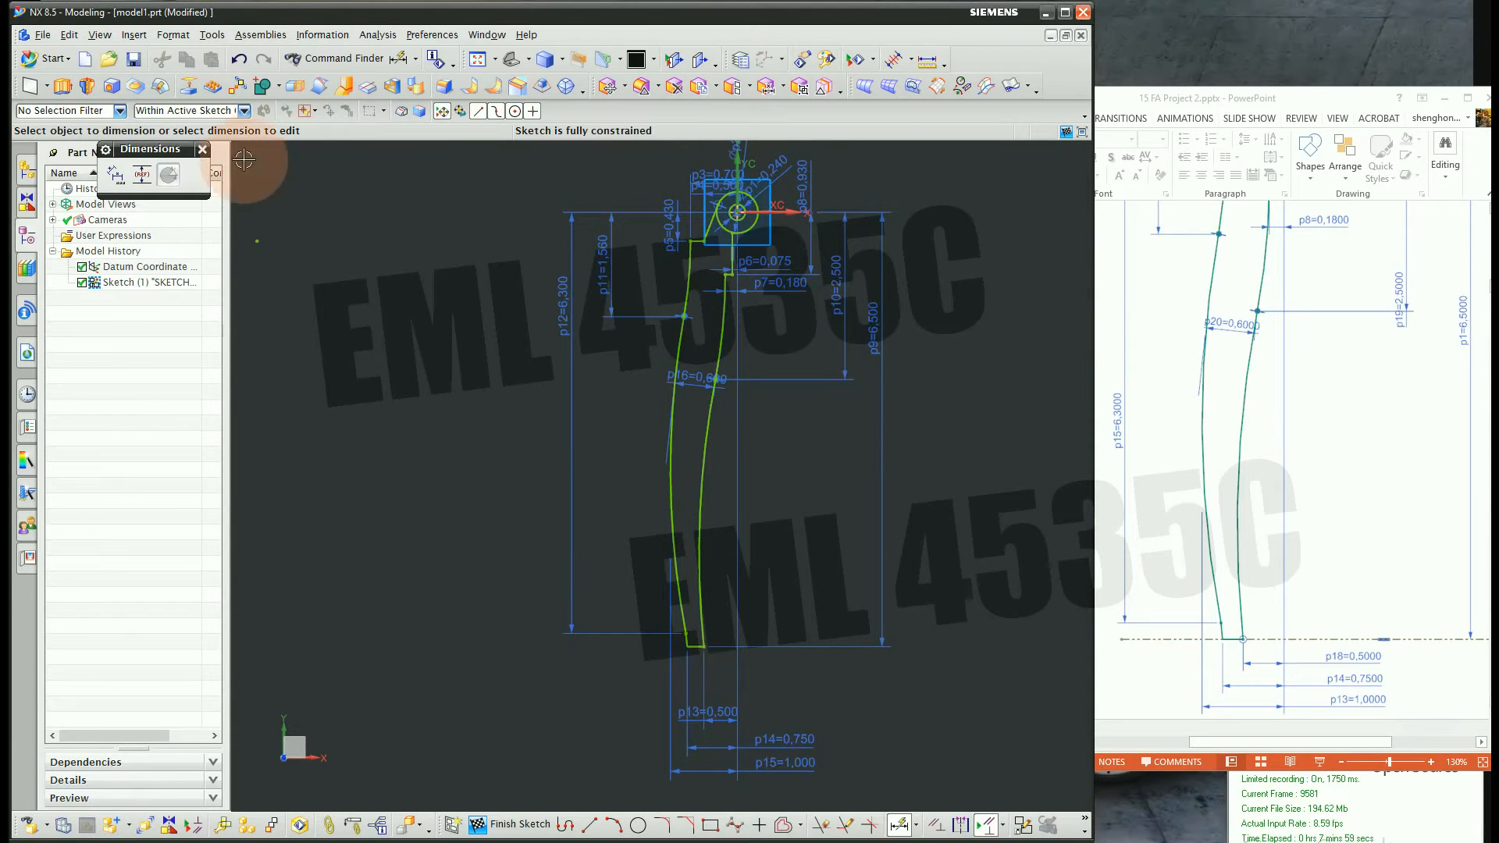
# Finish the handle sketch and switch to the PowerPoint reference to show slide 6 on the symmetric extrusion
pyautogui.scroll(2, 715, 220)
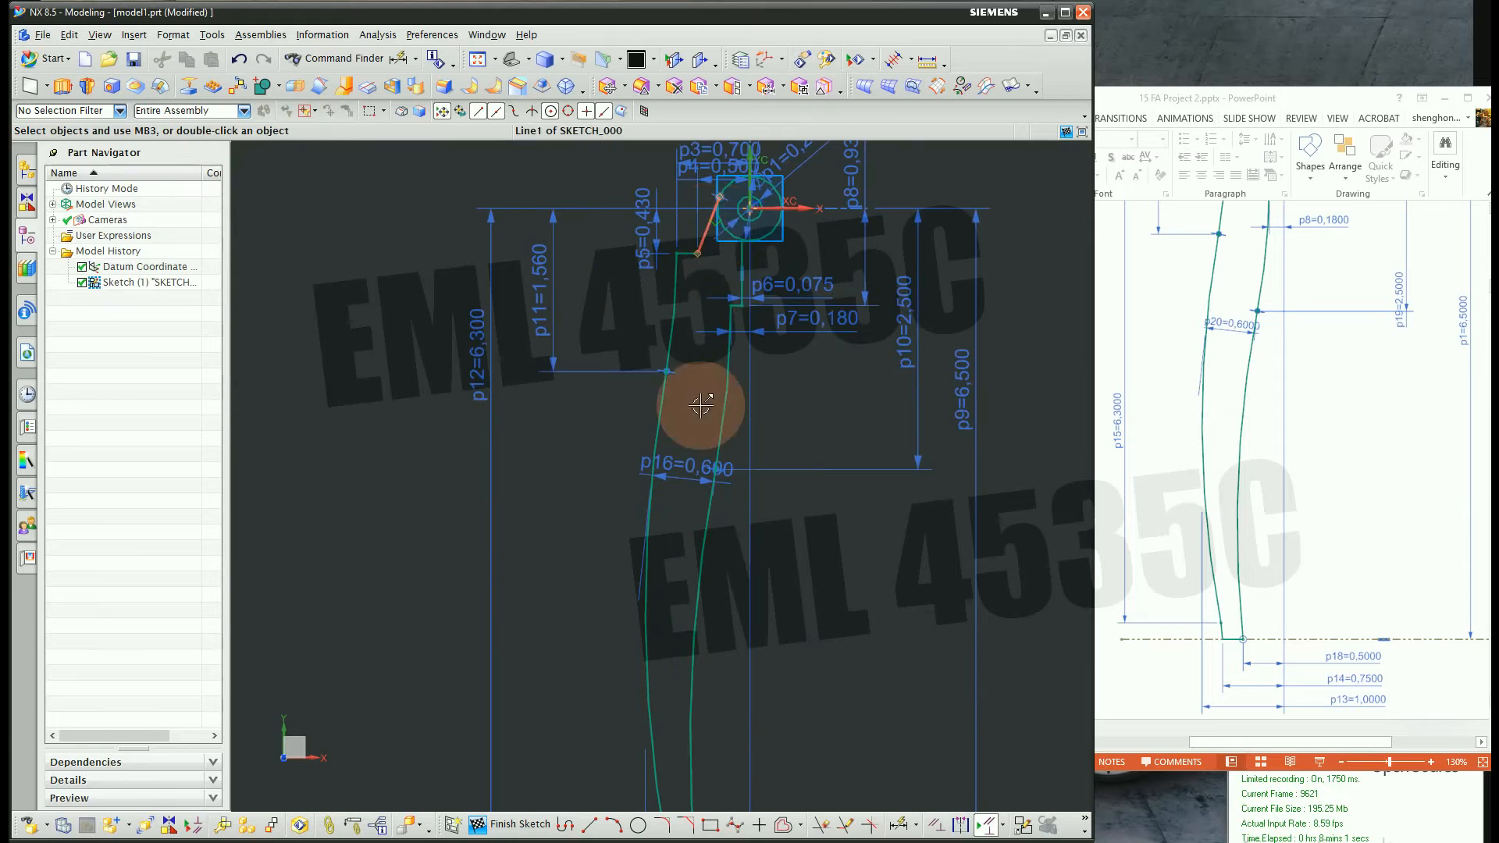
pyautogui.scroll(-3, 747, 394)
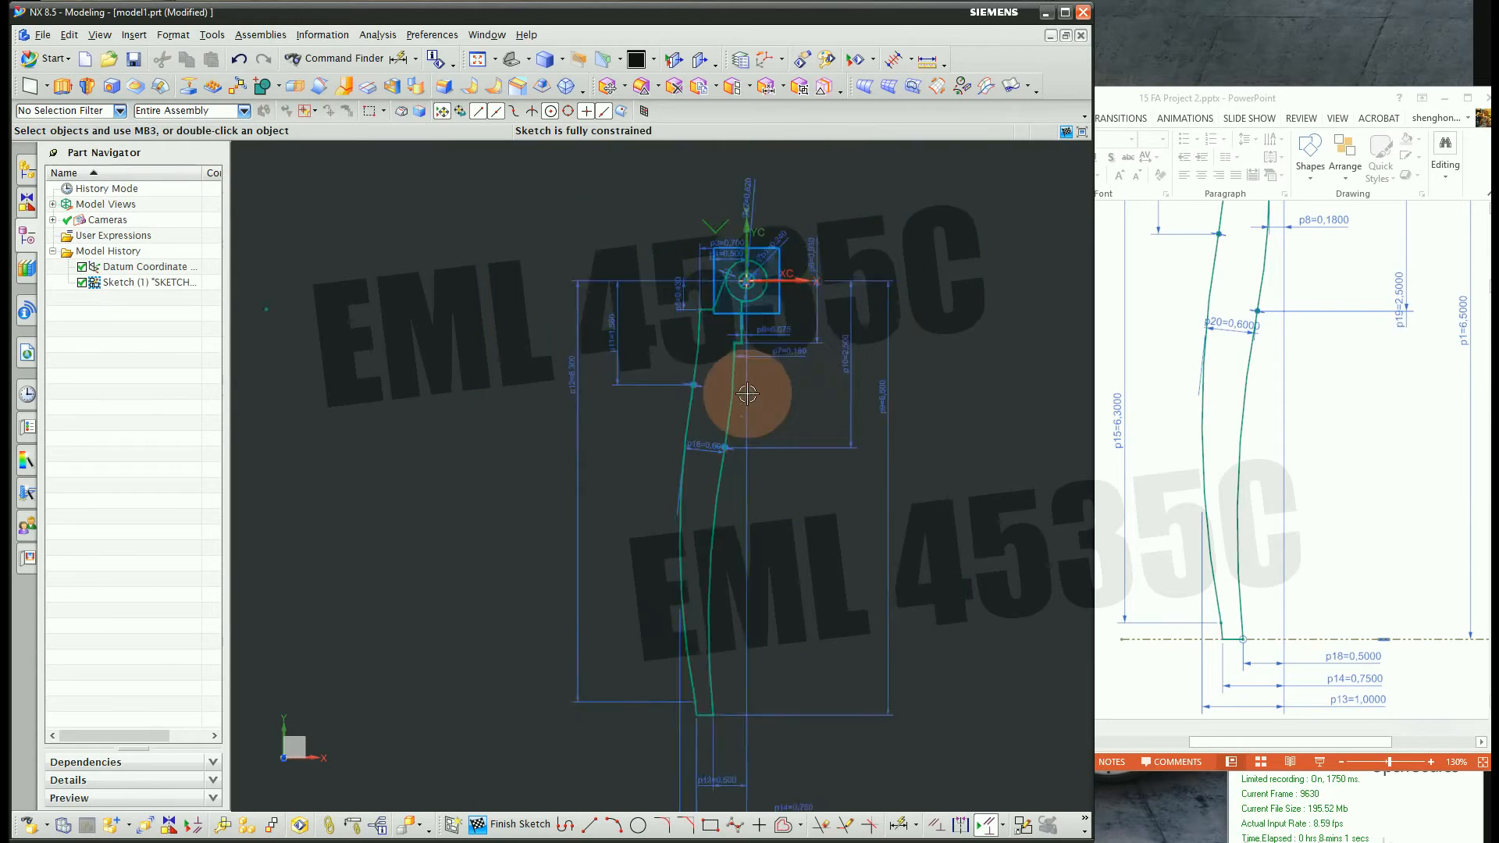
pyautogui.click(508, 824)
pyautogui.click(1192, 712)
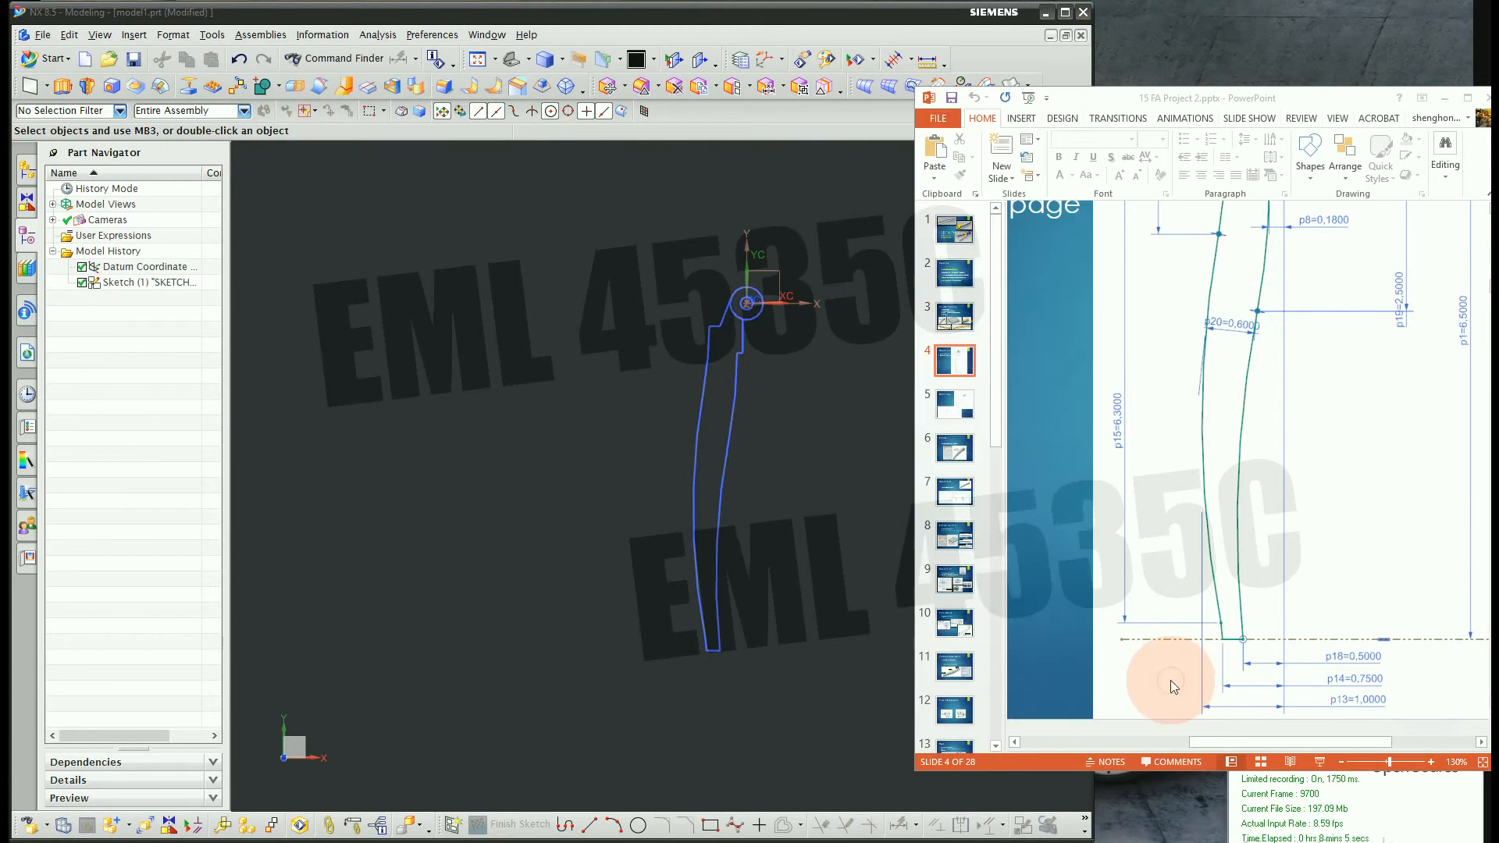
pyautogui.scroll(-5, 1118, 449)
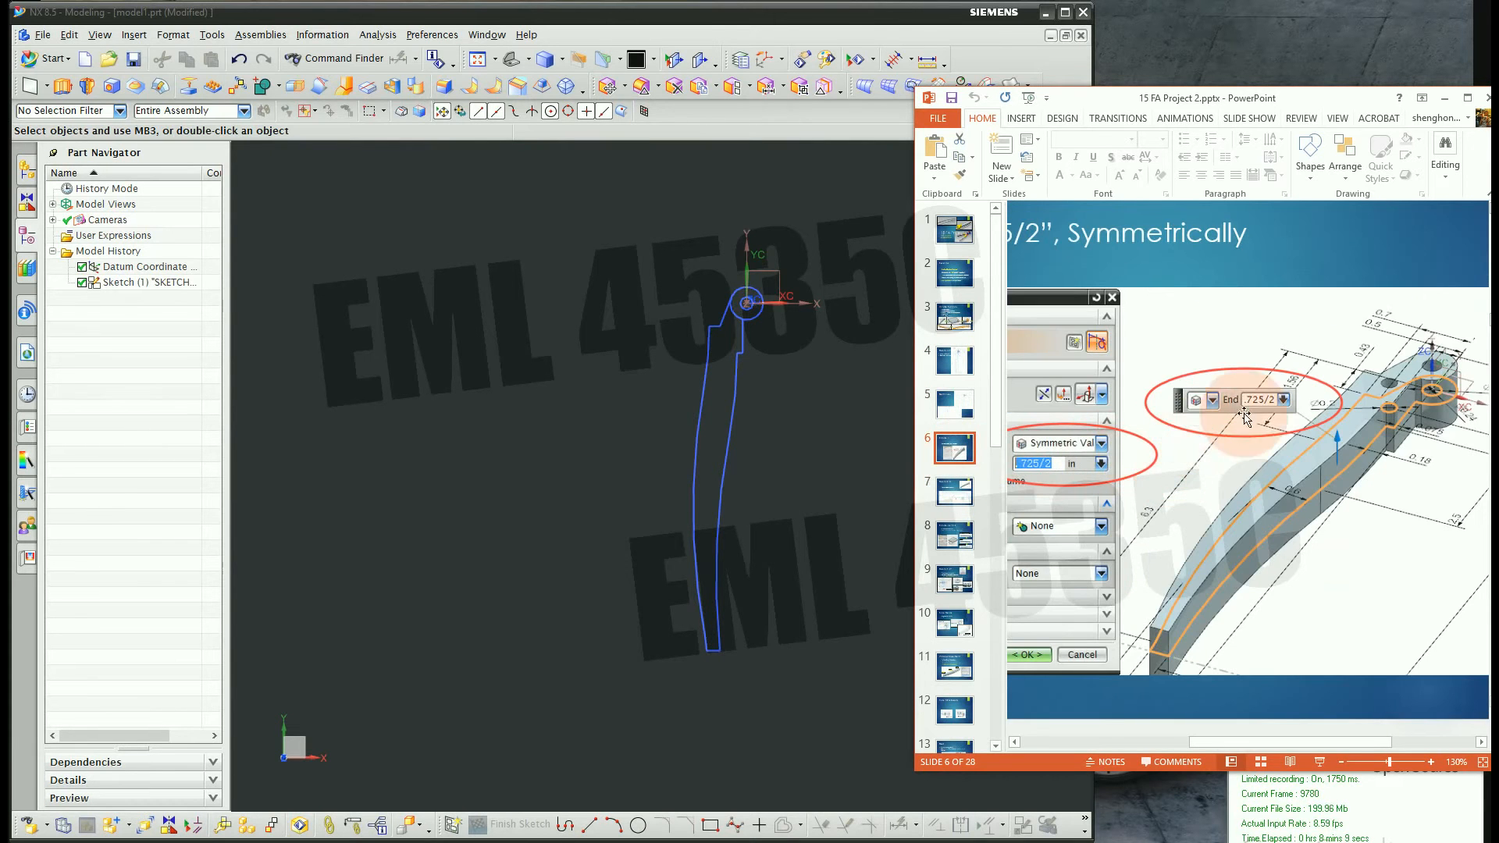
pyautogui.moveTo(1138, 357); pyautogui.dragTo(1209, 397)
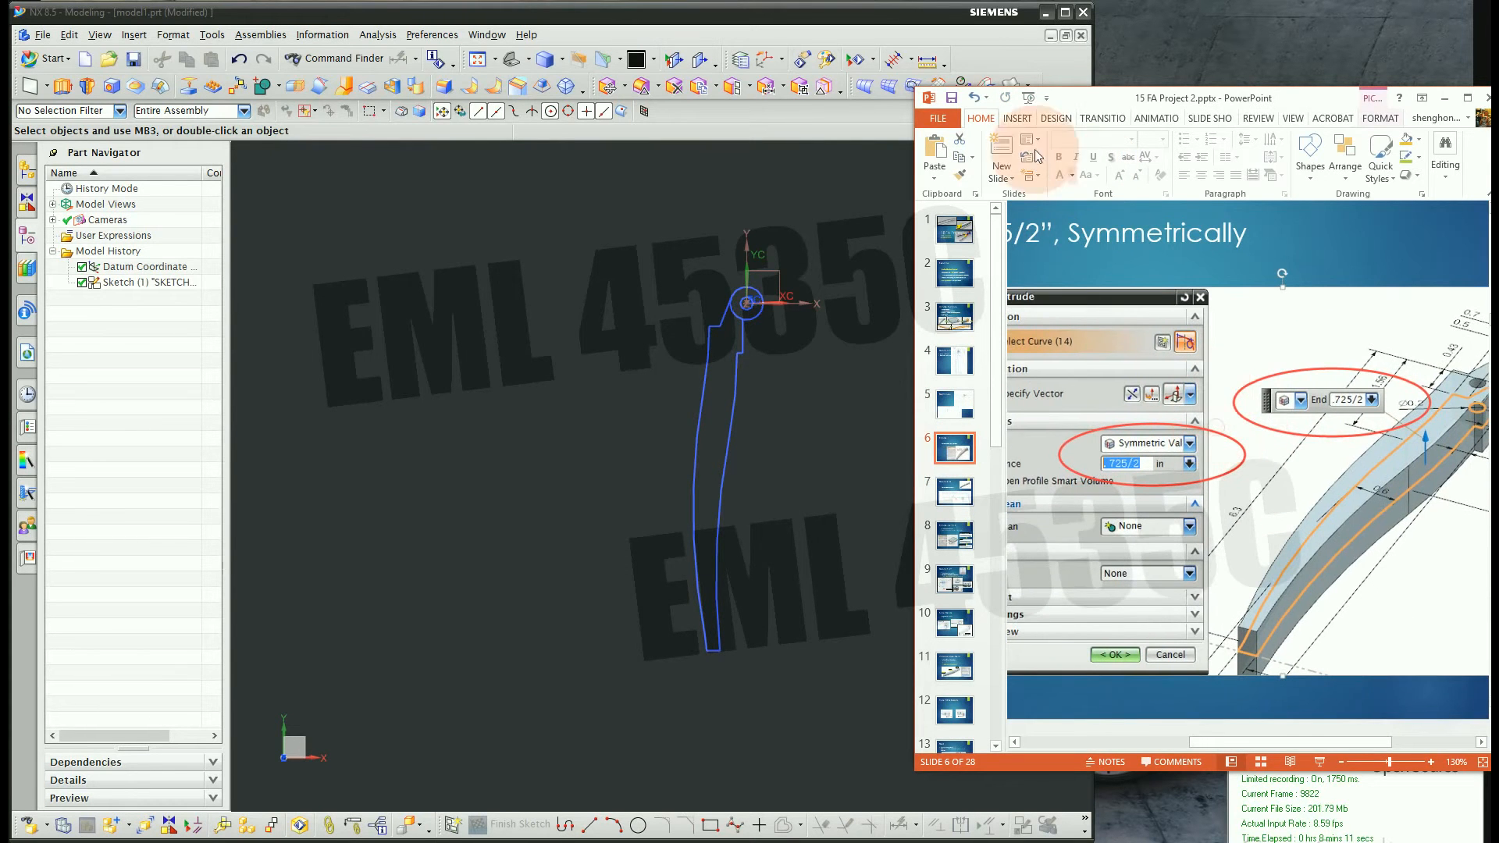
pyautogui.click(974, 98)
pyautogui.click(974, 97)
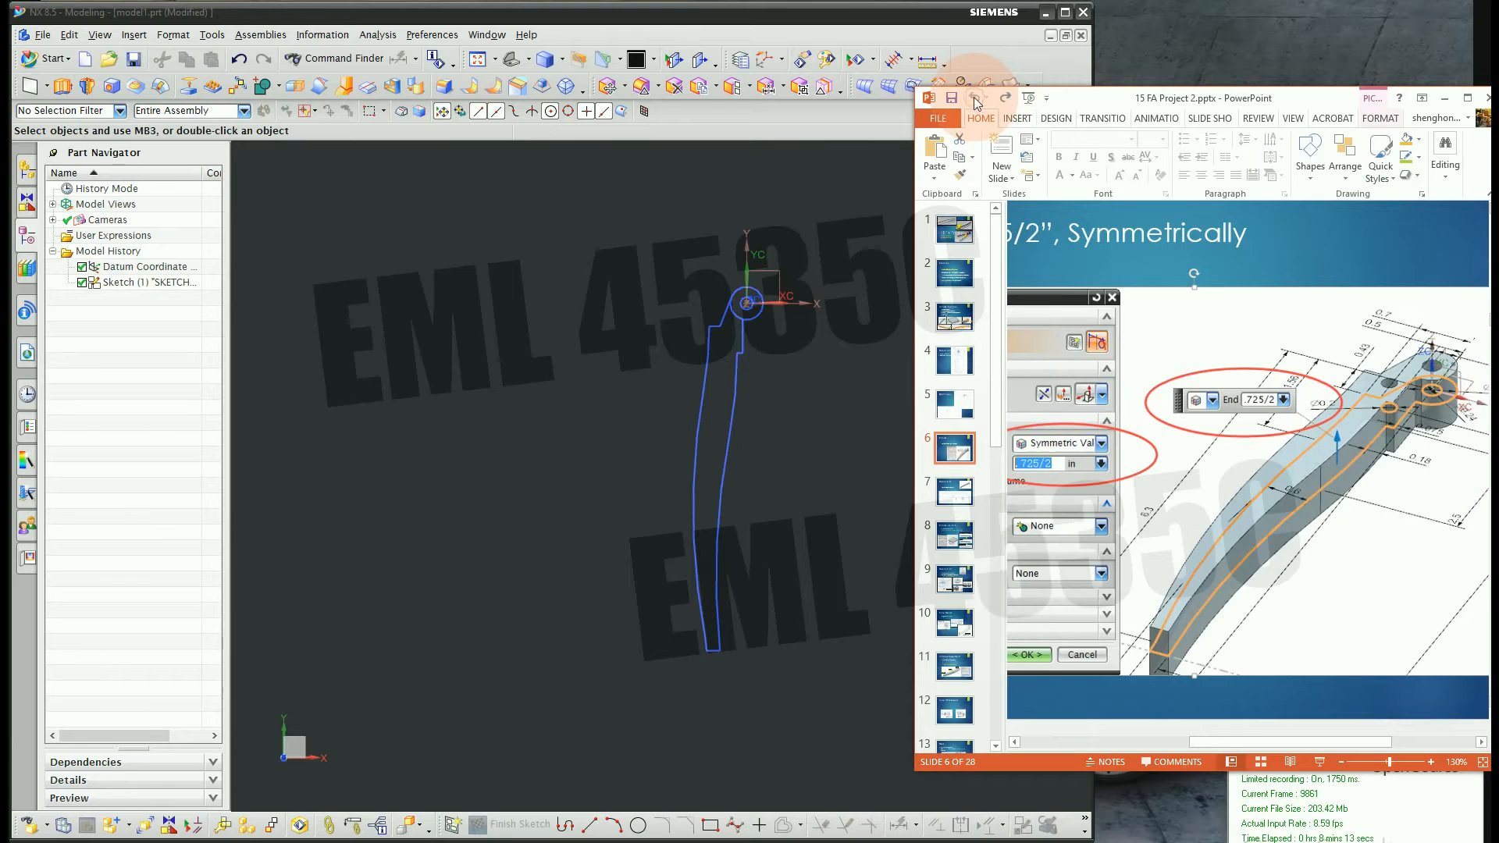
# Switch back to NX and start an Extrude for the handle profile
pyautogui.click(628, 325)
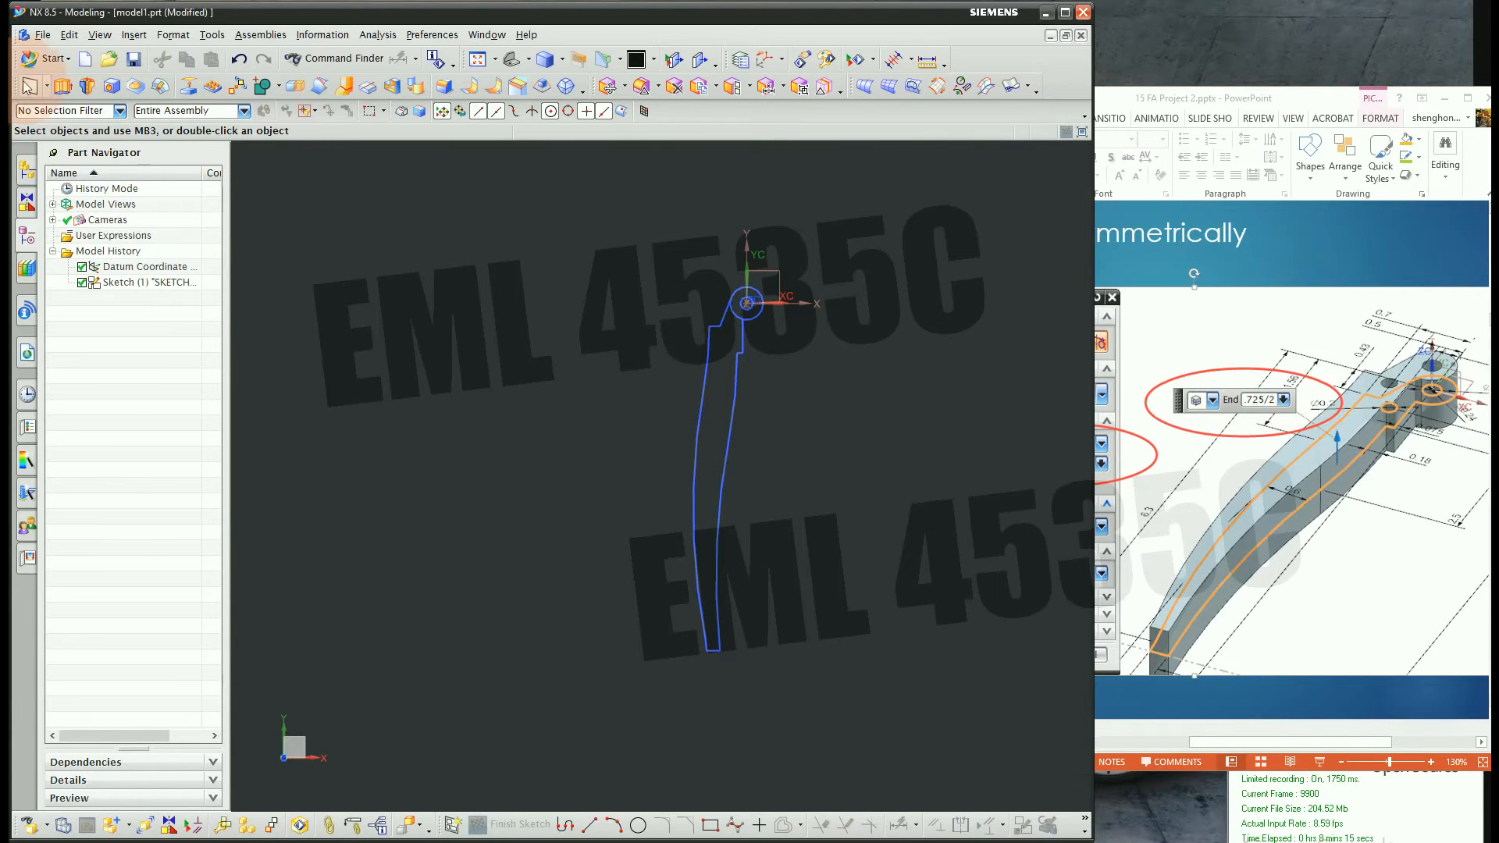
pyautogui.click(63, 87)
pyautogui.click(473, 112)
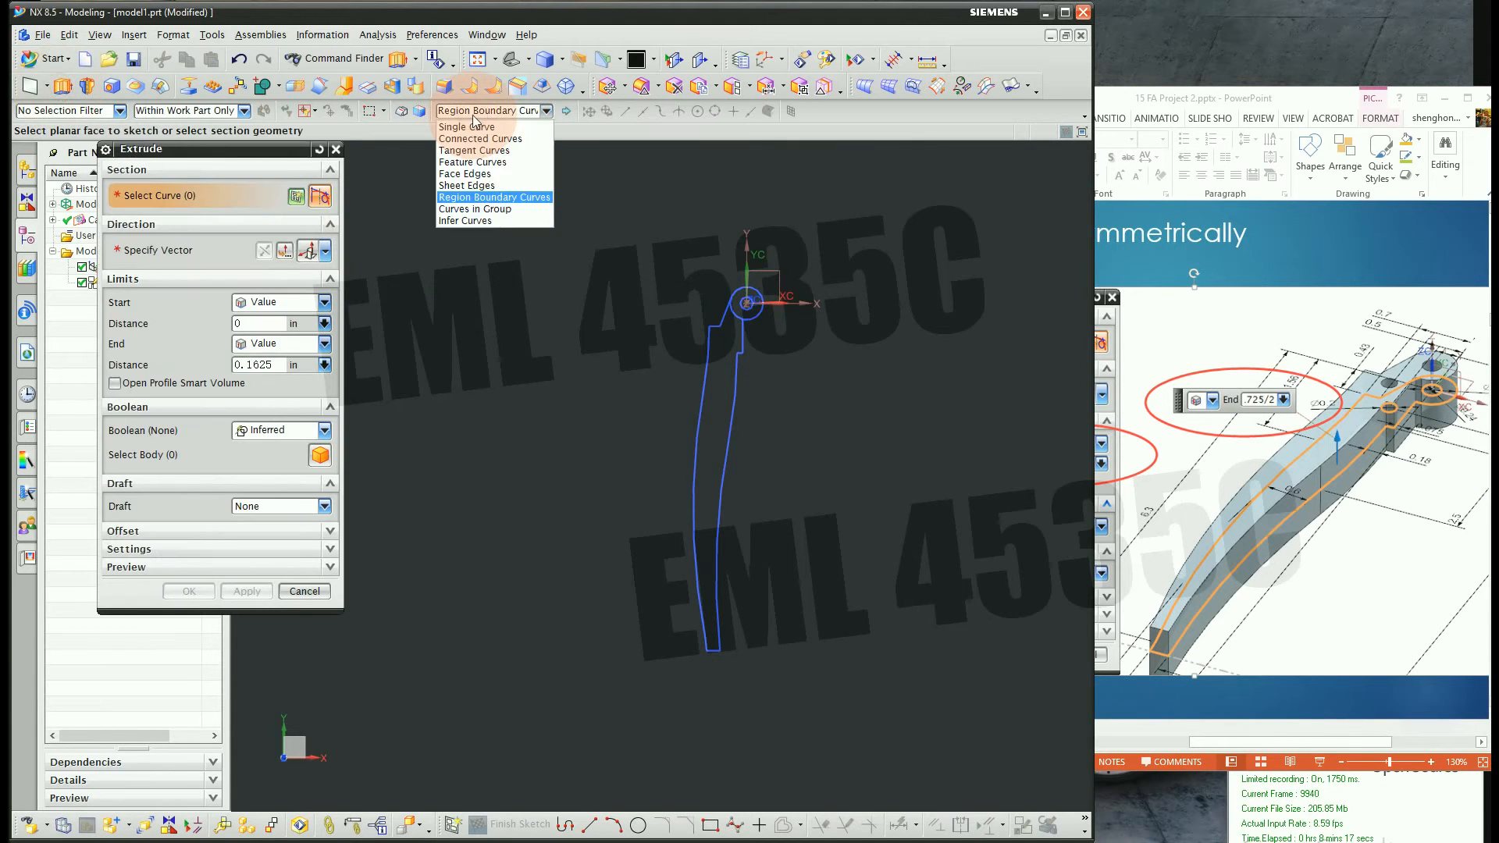
pyautogui.click(478, 198)
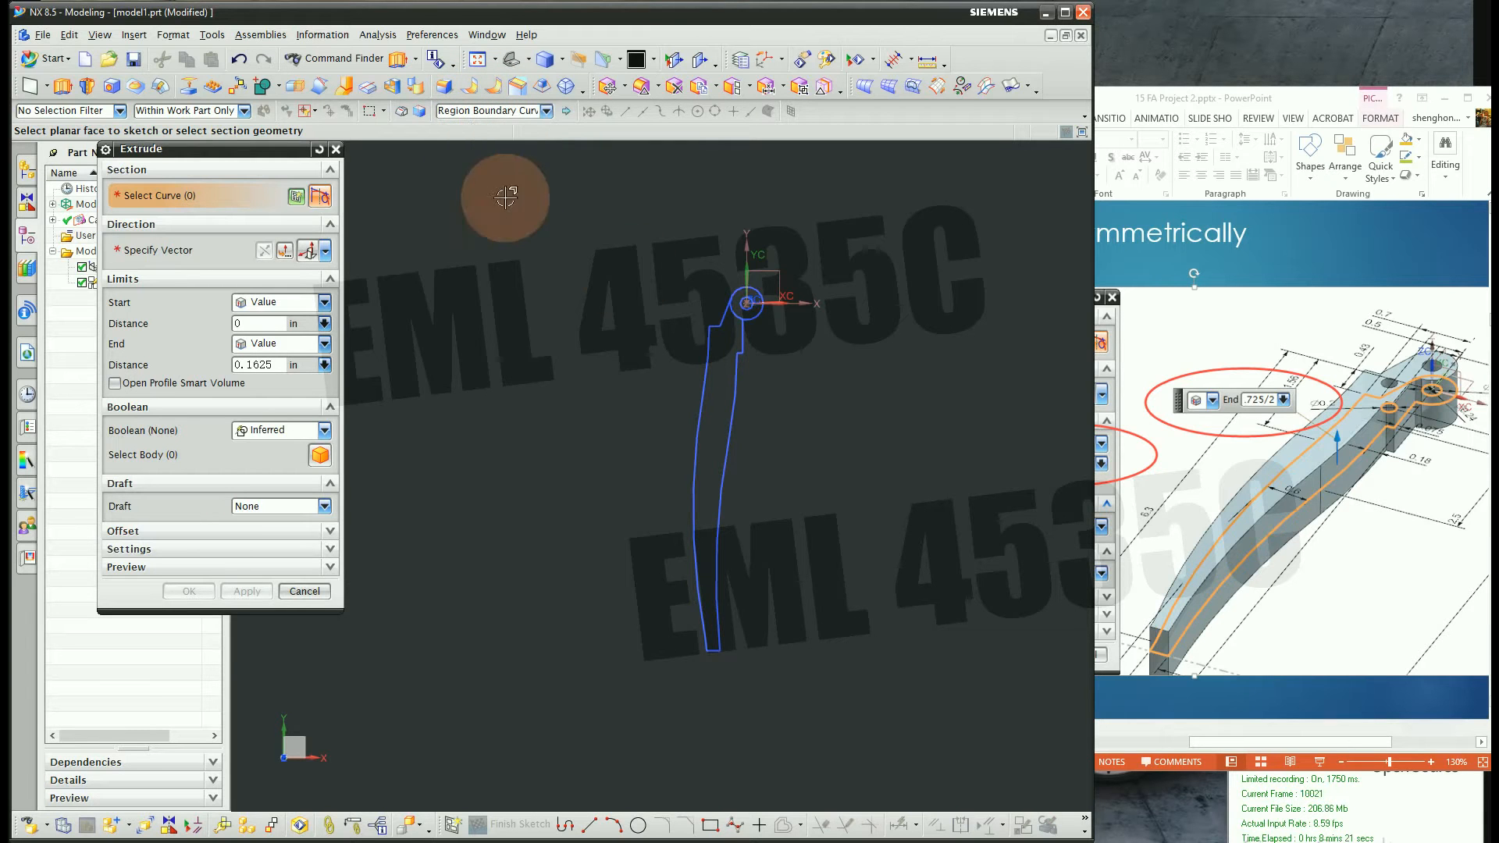
pyautogui.moveTo(773, 296)
pyautogui.mouseDown(button='middle')
pyautogui.moveTo(770, 375)
pyautogui.moveTo(780, 306)
pyautogui.moveTo(736, 301)
pyautogui.moveTo(929, 281)
pyautogui.moveTo(836, 293)
pyautogui.mouseUp(button='middle')
pyautogui.click(500, 110)
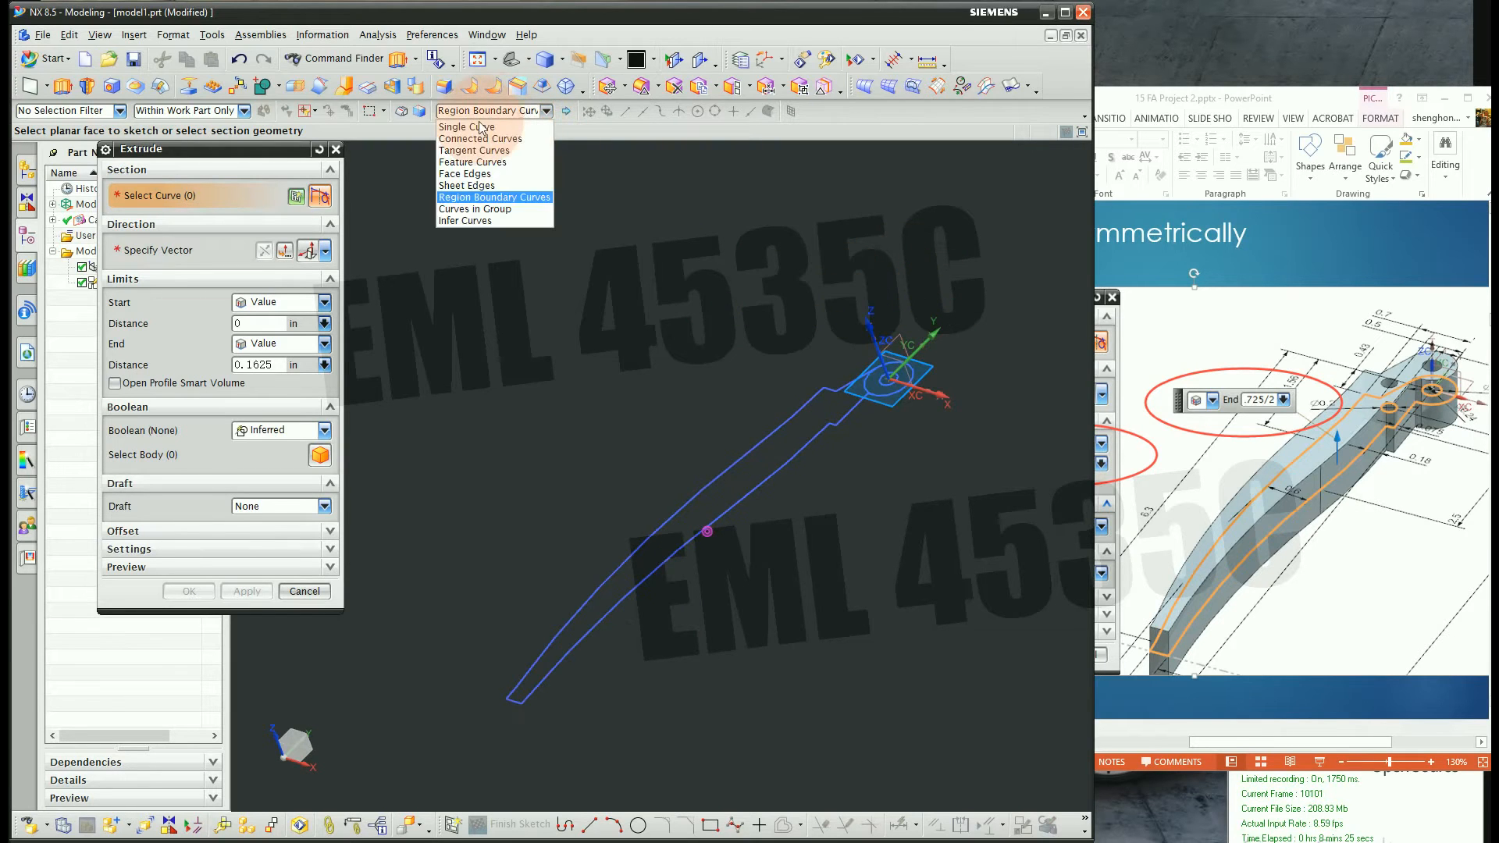
pyautogui.click(473, 222)
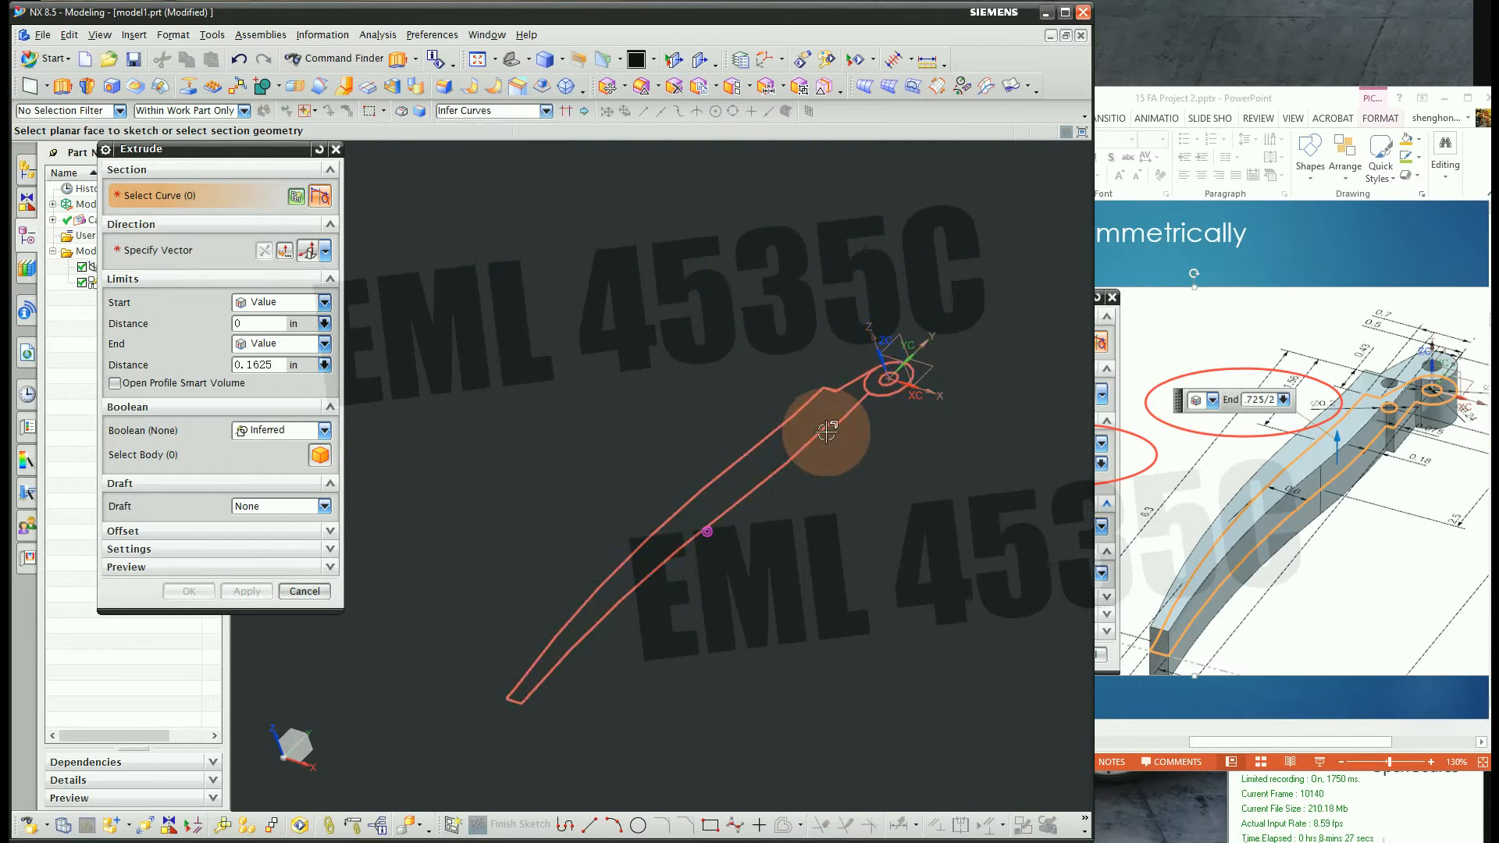
pyautogui.click(832, 422)
pyautogui.moveTo(881, 499); pyautogui.dragTo(812, 311, button='middle')
pyautogui.click(499, 111)
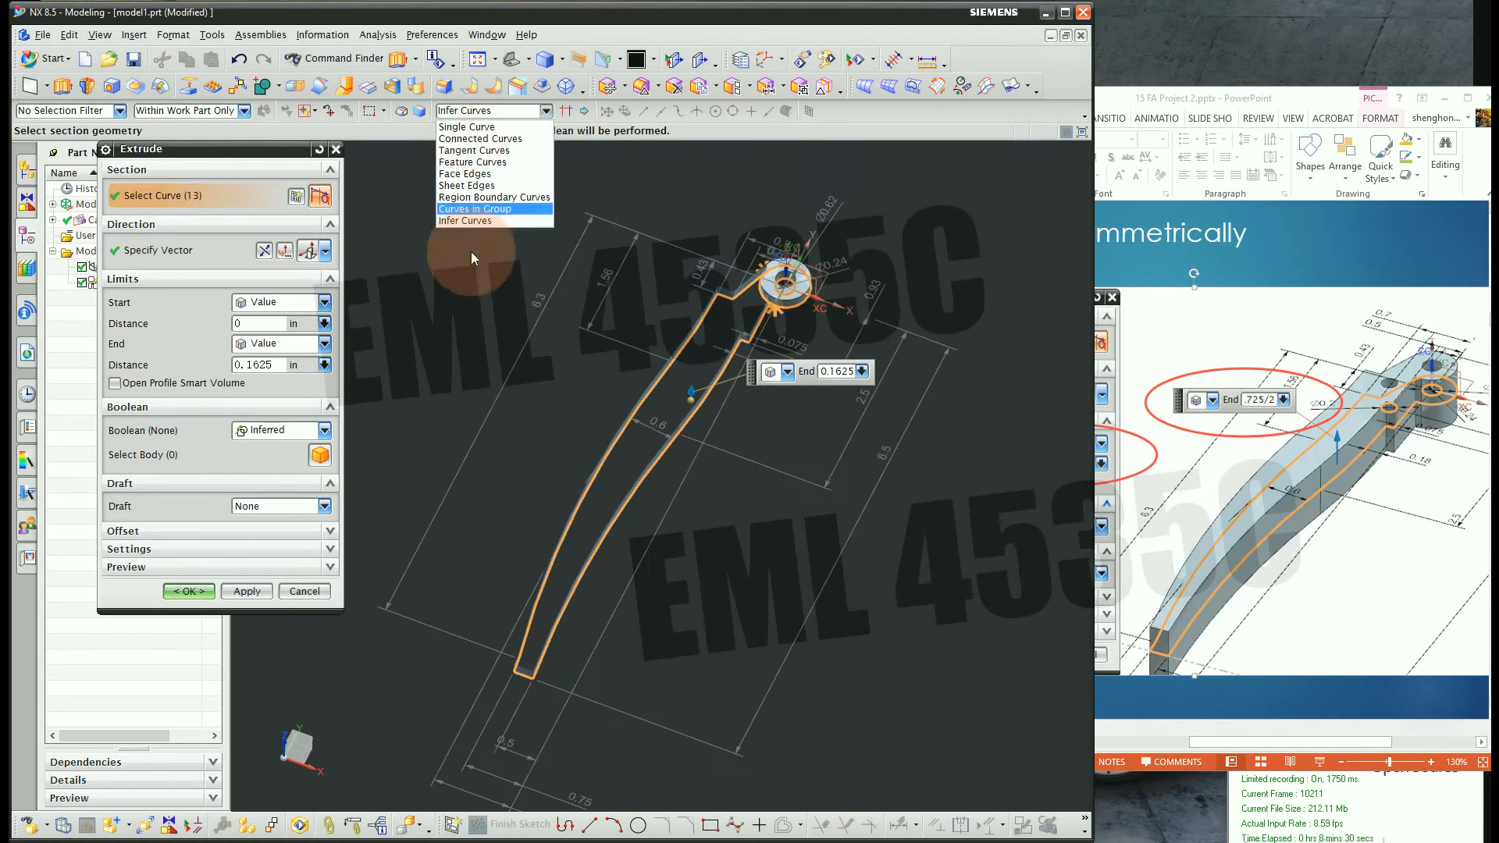
pyautogui.click(492, 198)
pyautogui.click(697, 378)
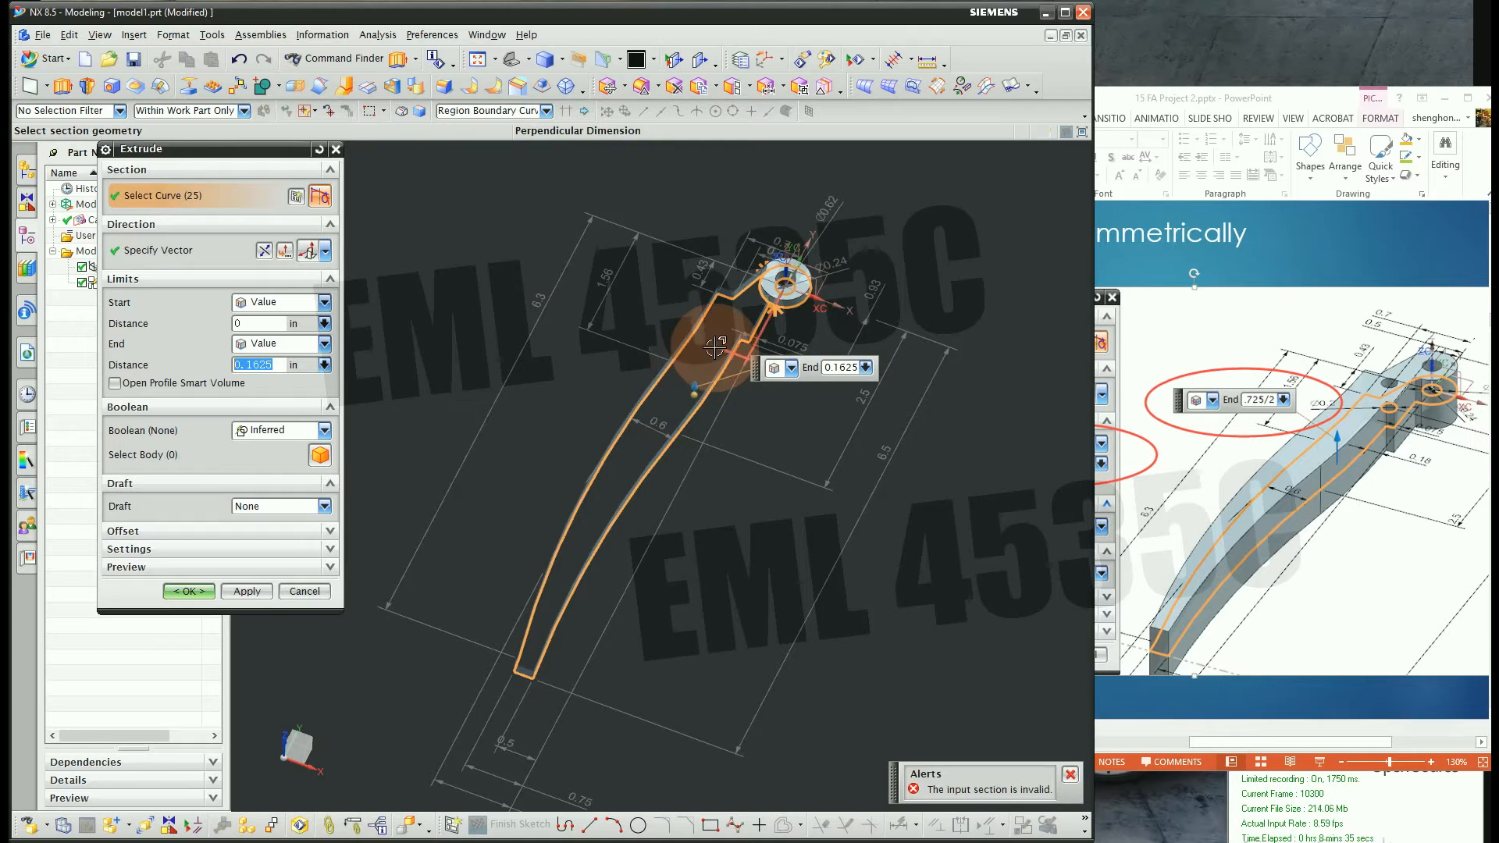
pyautogui.keyDown('shift'); pyautogui.click(676, 348); pyautogui.keyUp('shift')
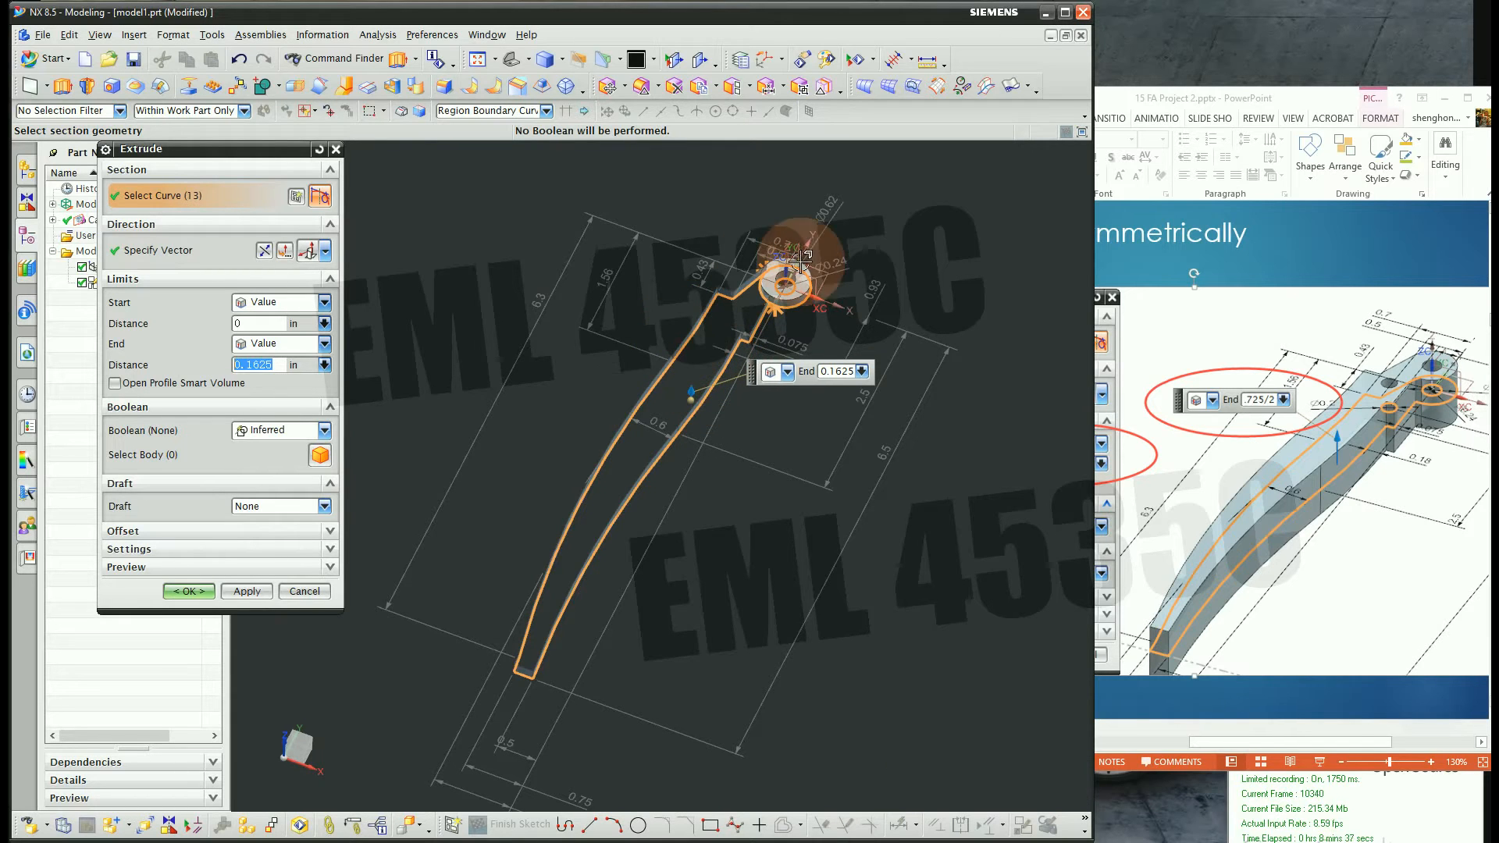
pyautogui.click(506, 111)
pyautogui.click(466, 209)
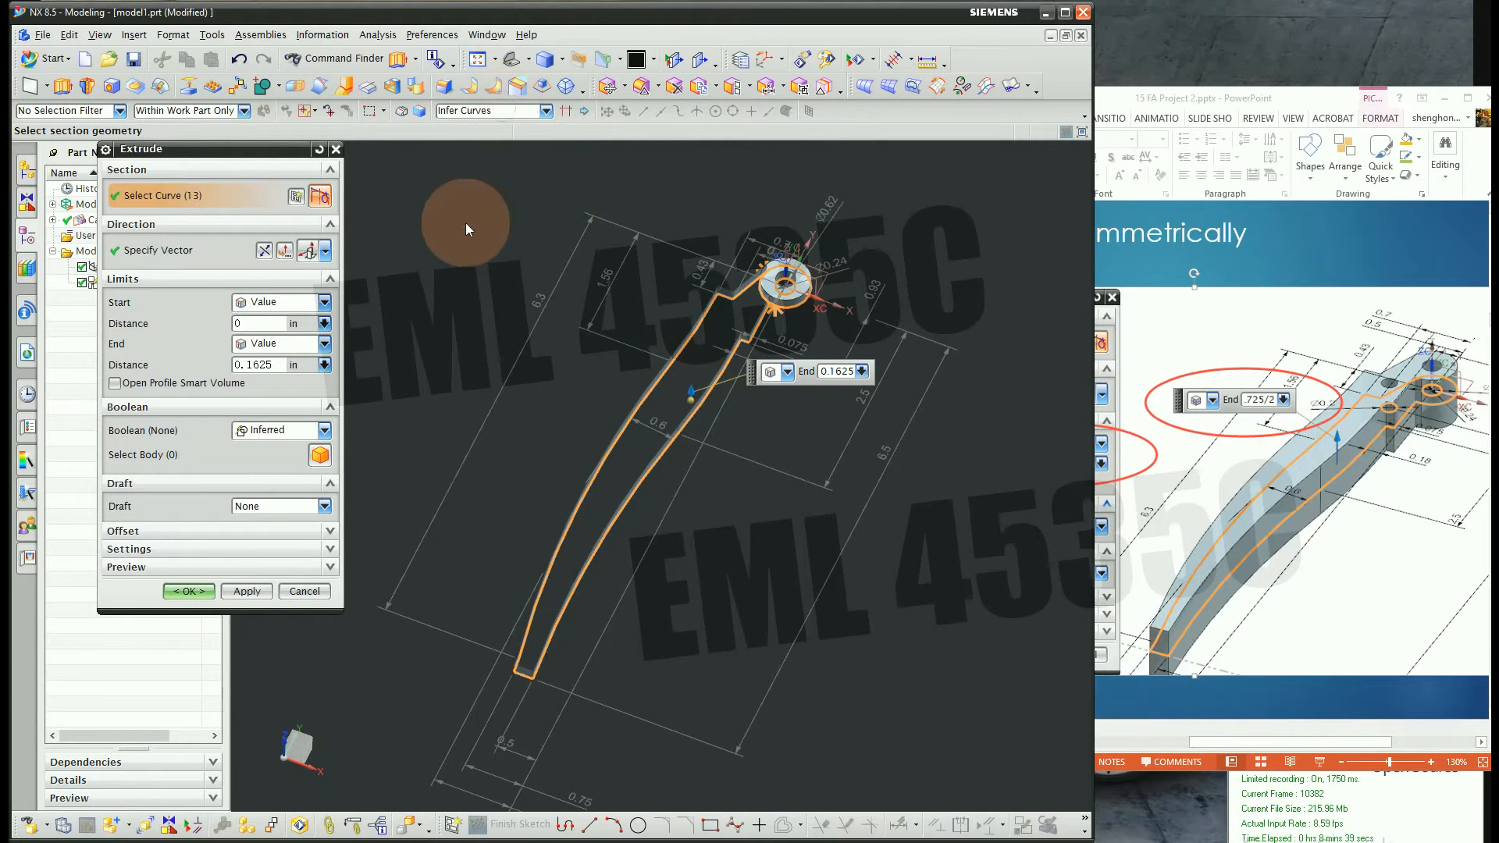
pyautogui.click(319, 148)
# Use the Region Boundary Curves rule to select the handle body region and the ring around the pivot hole as the extrude section
pyautogui.click(453, 112)
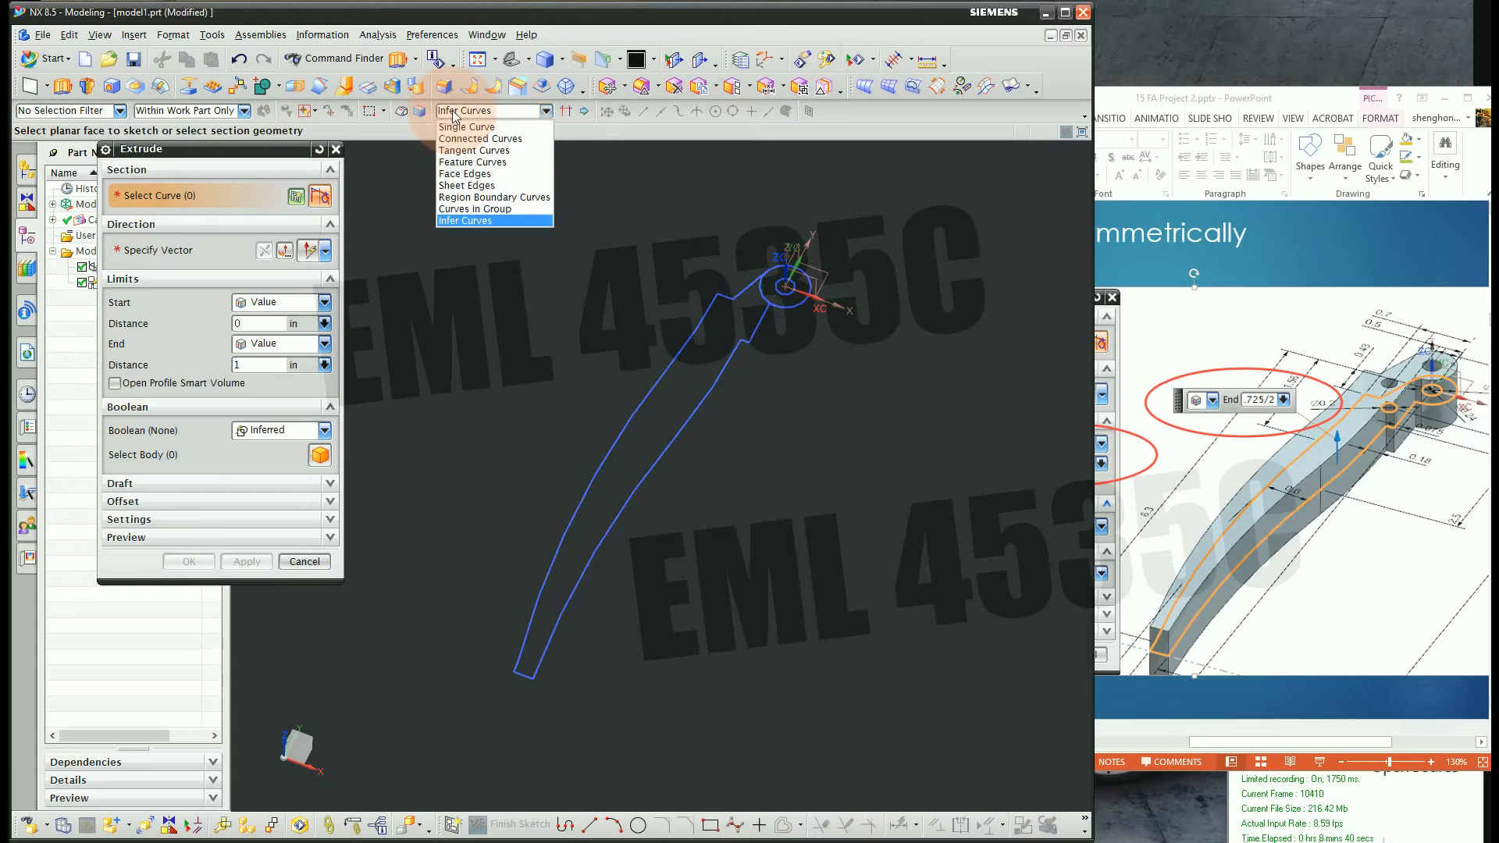
pyautogui.click(482, 198)
pyautogui.click(707, 332)
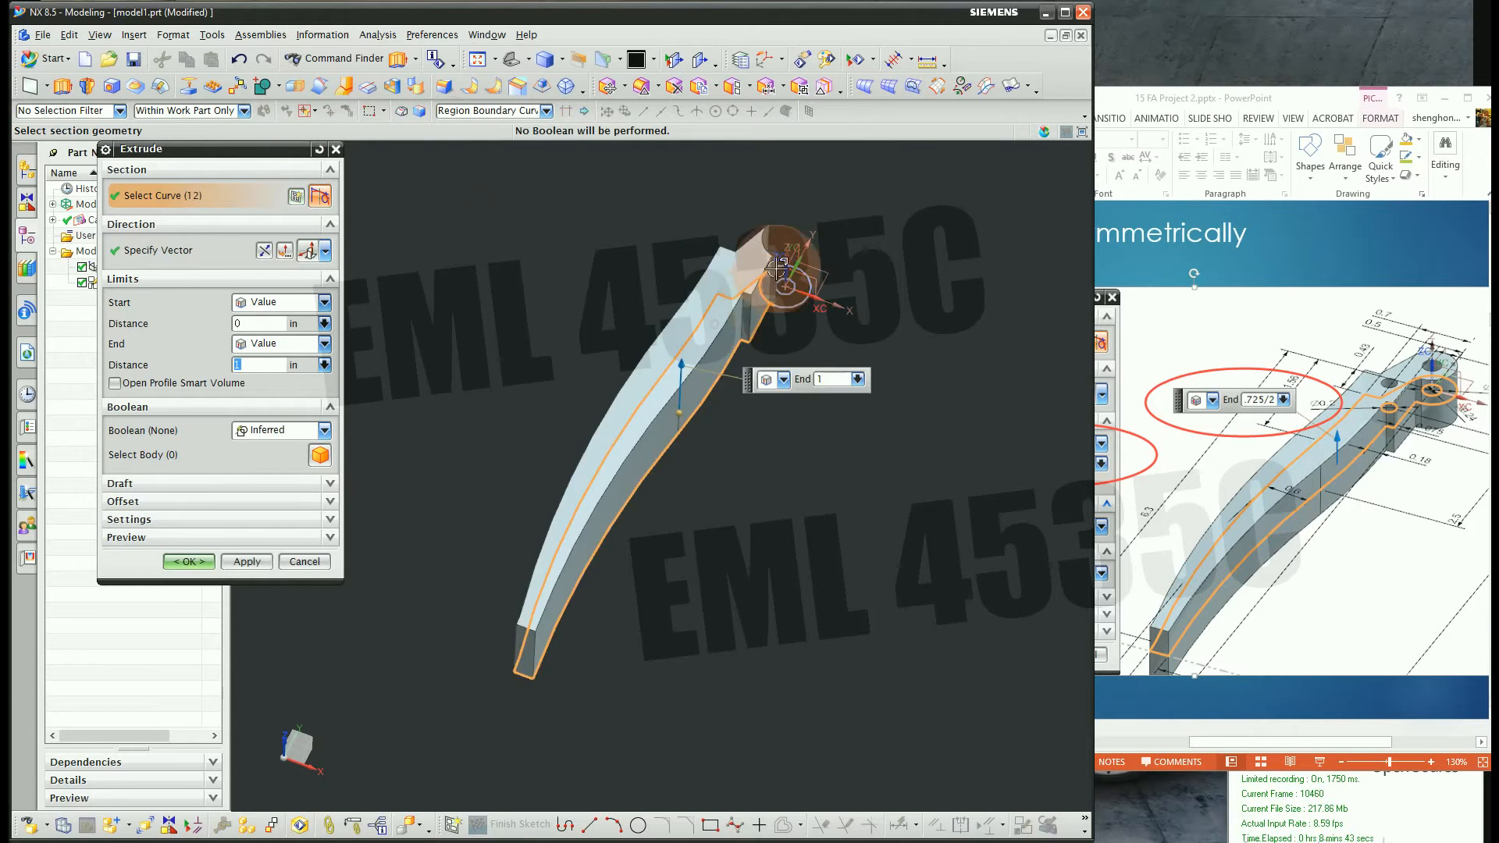
pyautogui.scroll(5, 823, 306)
pyautogui.click(819, 312)
pyautogui.scroll(-5, 812, 316)
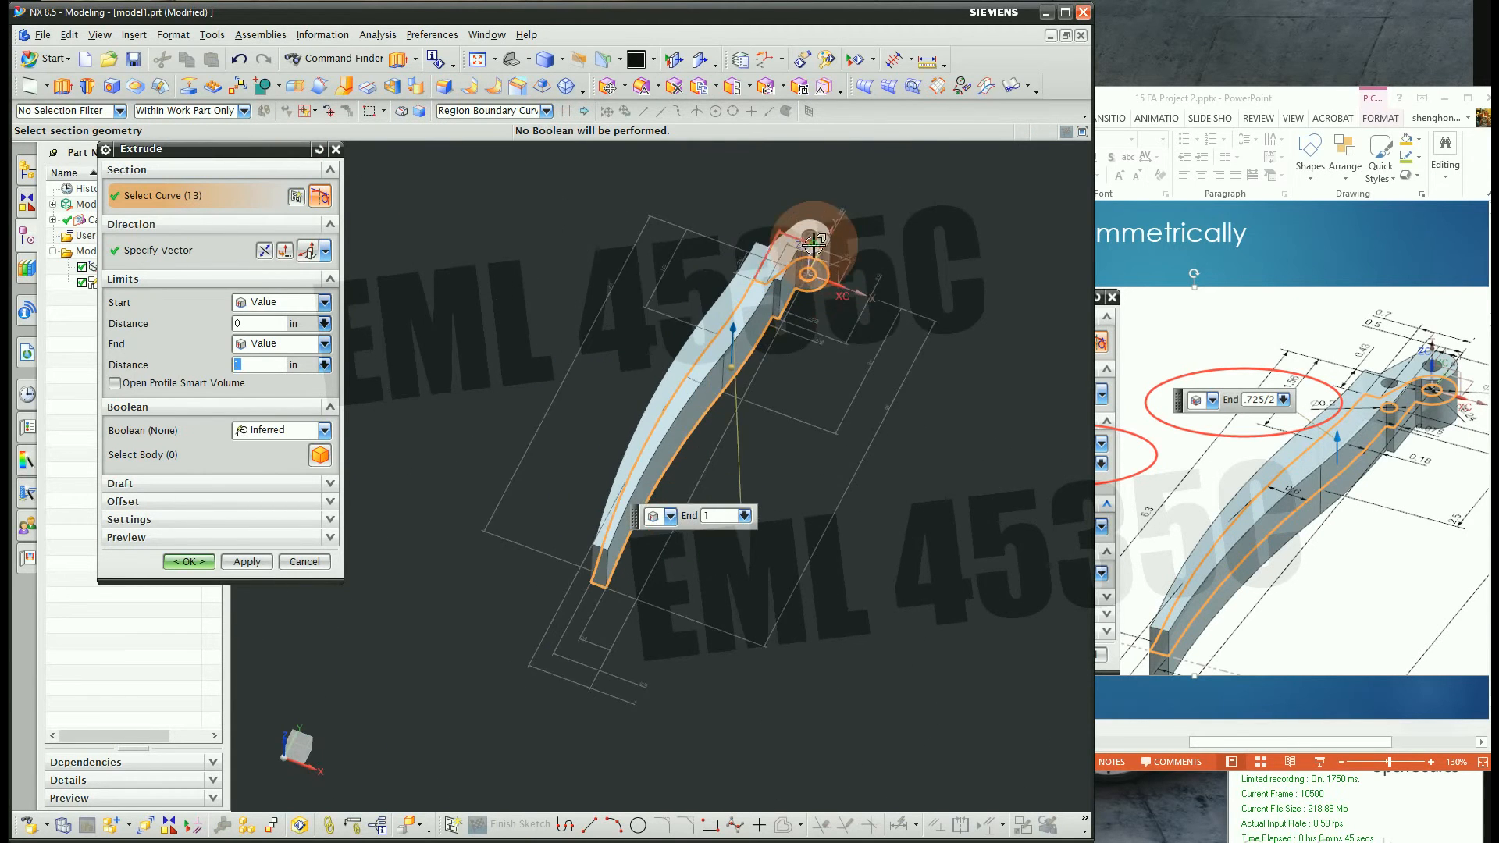
# Set the extrude limits to Symmetric Value with a distance of .725/2 in and create the handle body
pyautogui.click(273, 305)
pyautogui.click(275, 338)
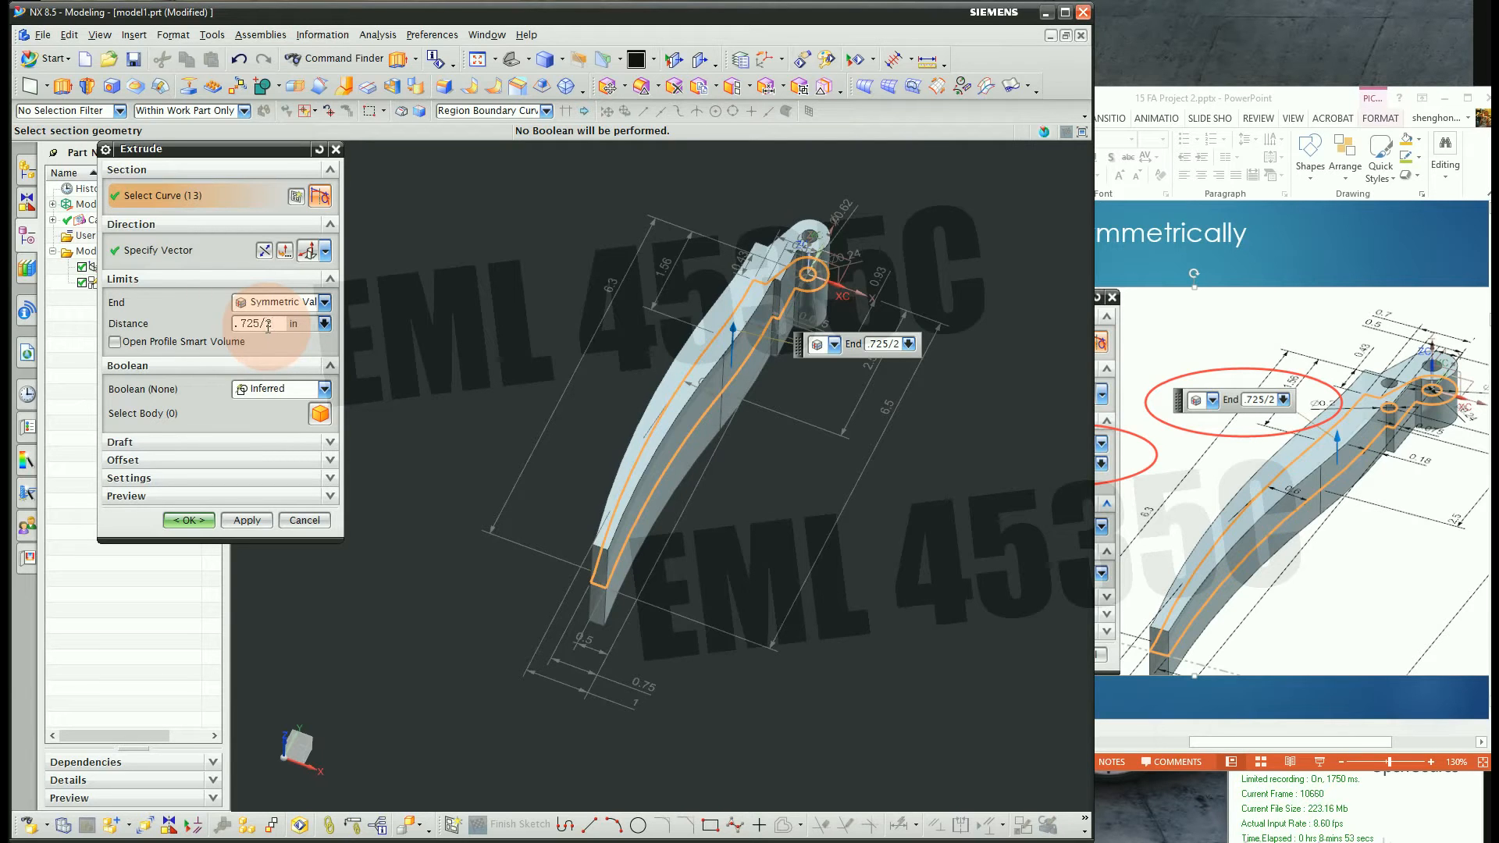
pyautogui.moveTo(766, 542); pyautogui.dragTo(738, 509, button='middle')
pyautogui.scroll(3, 923, 344)
pyautogui.click(179, 522)
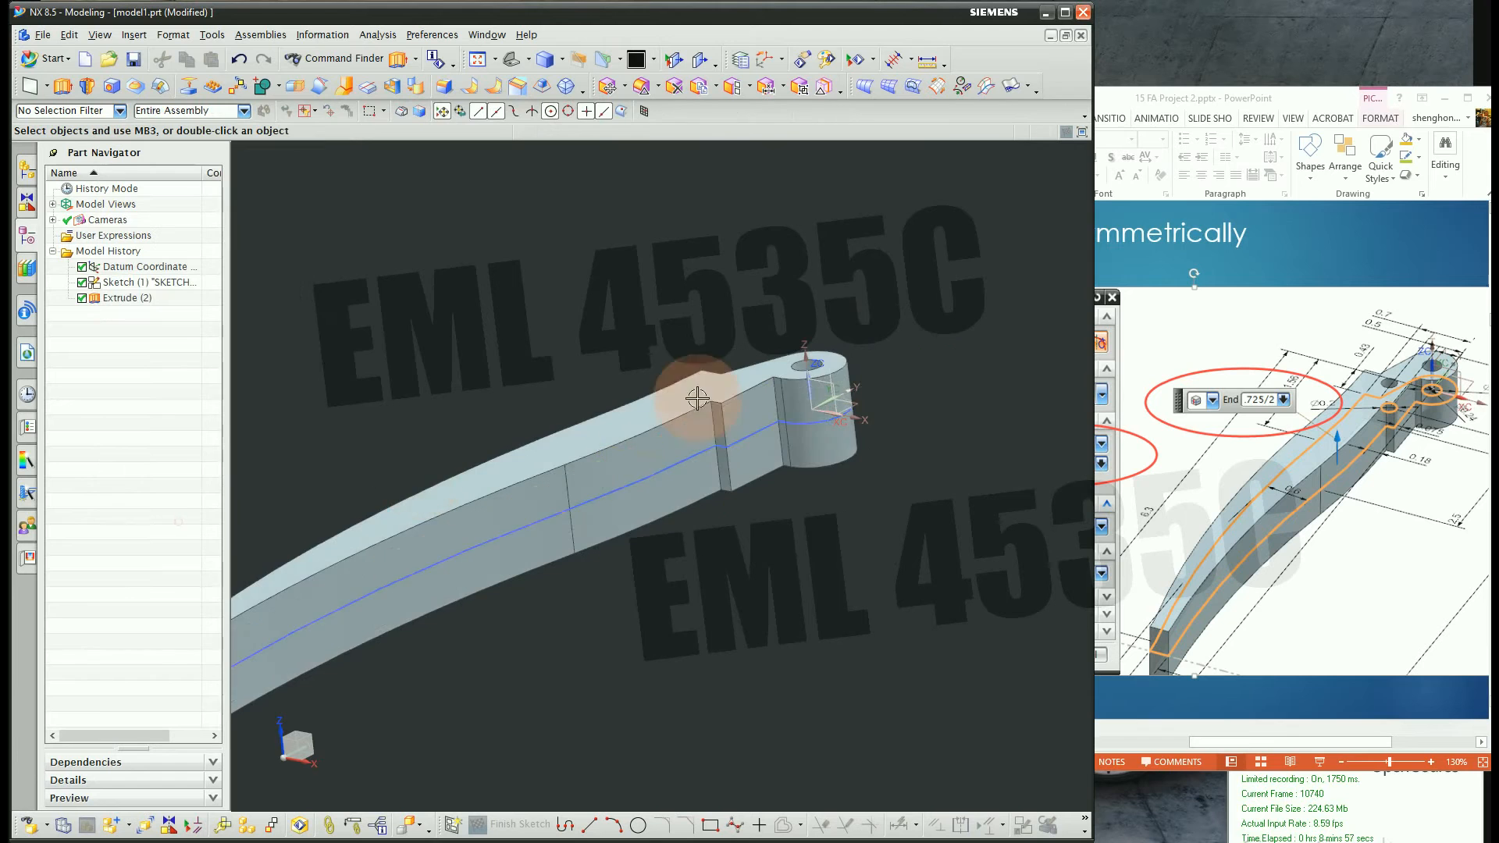
pyautogui.scroll(-3, 954, 324)
pyautogui.moveTo(586, 318); pyautogui.dragTo(612, 345, button='middle')
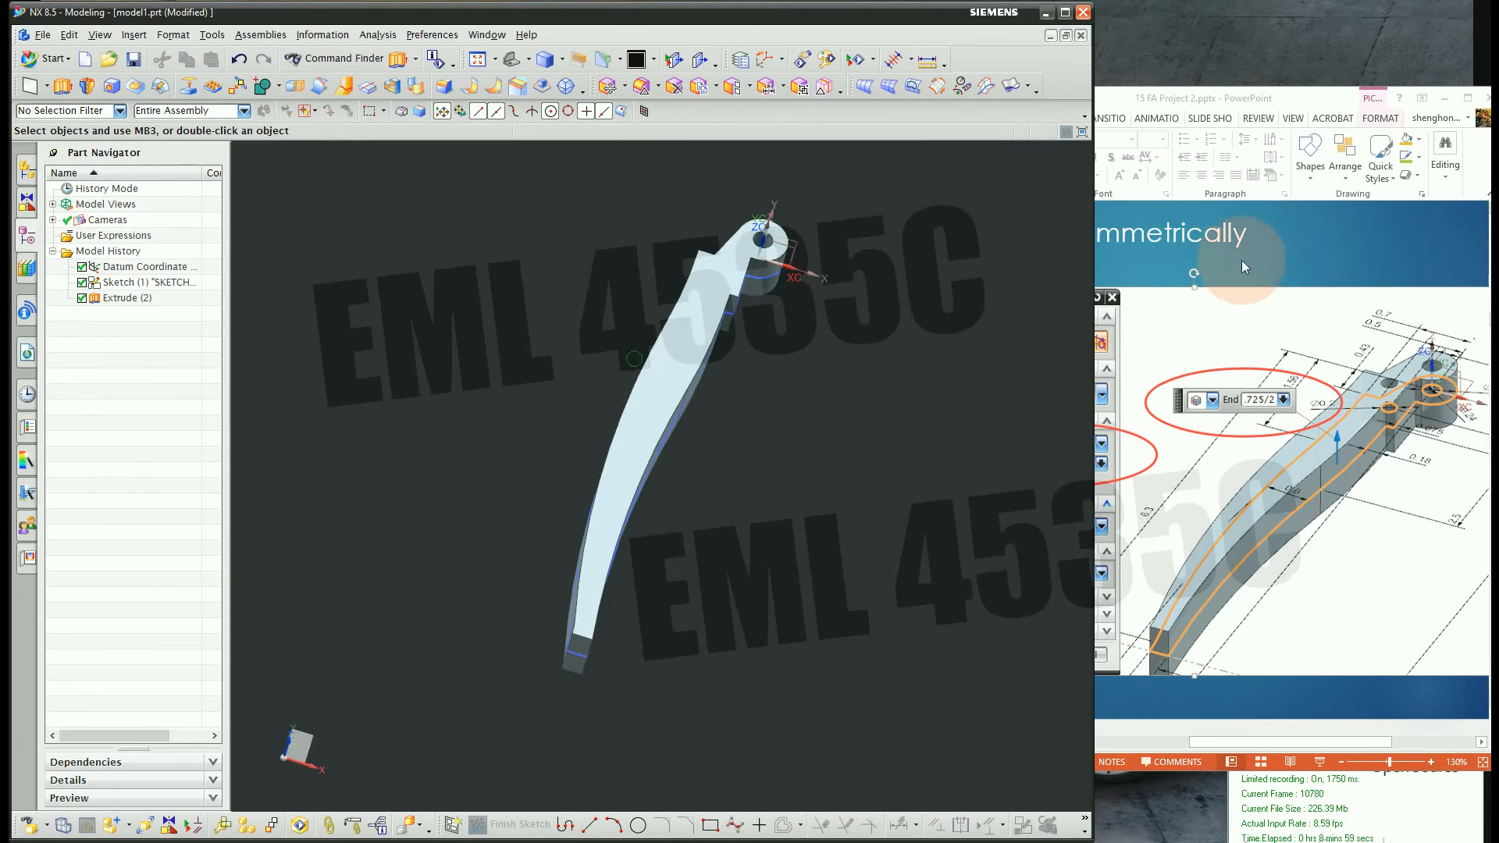
# Switch to the PowerPoint reference and show slide 7 on the YZ-plane sketch
pyautogui.click(1300, 836)
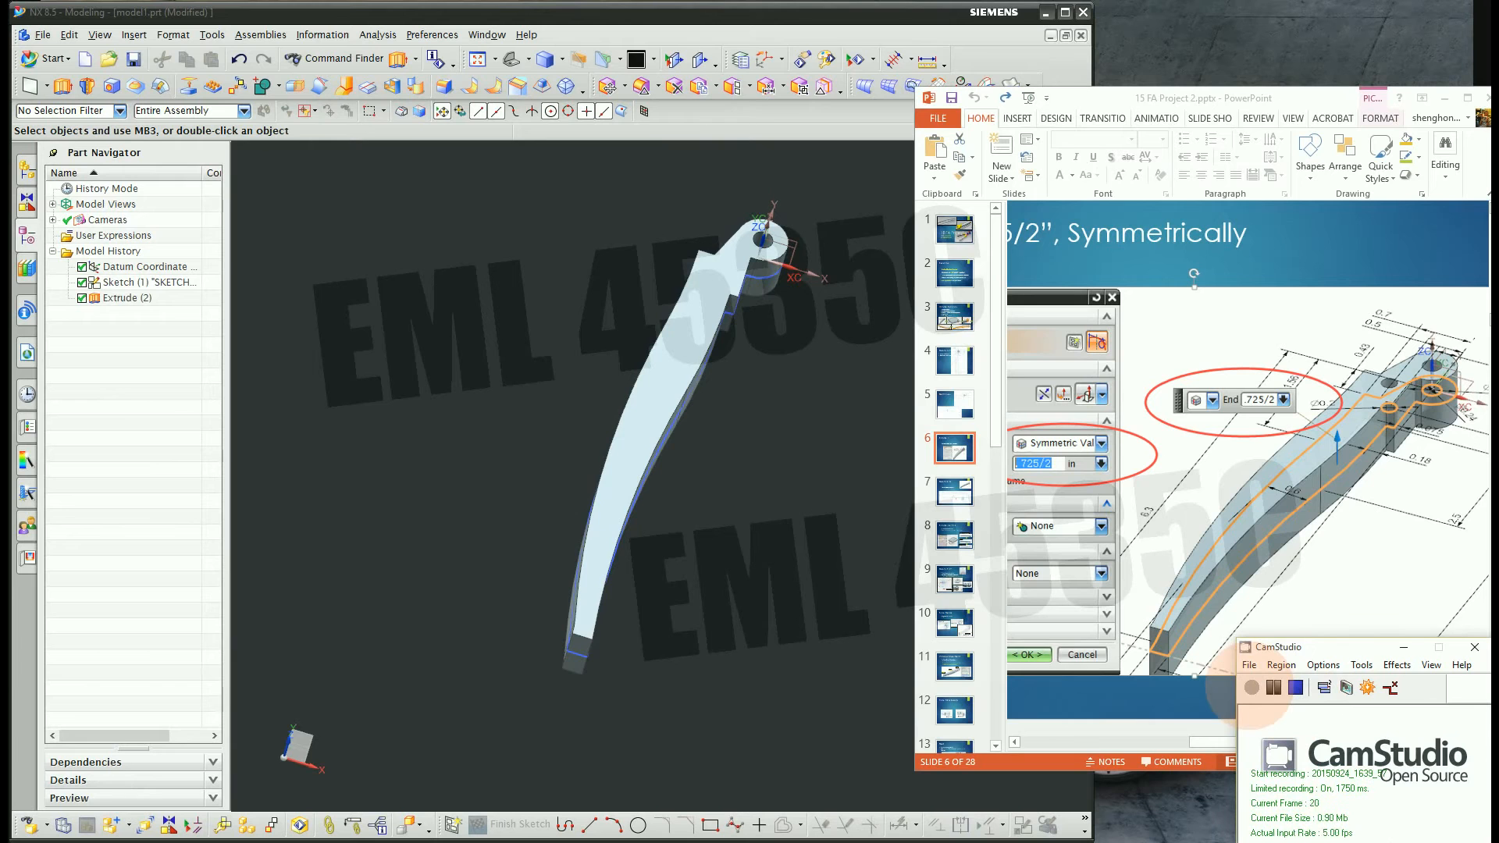
pyautogui.click(1079, 692)
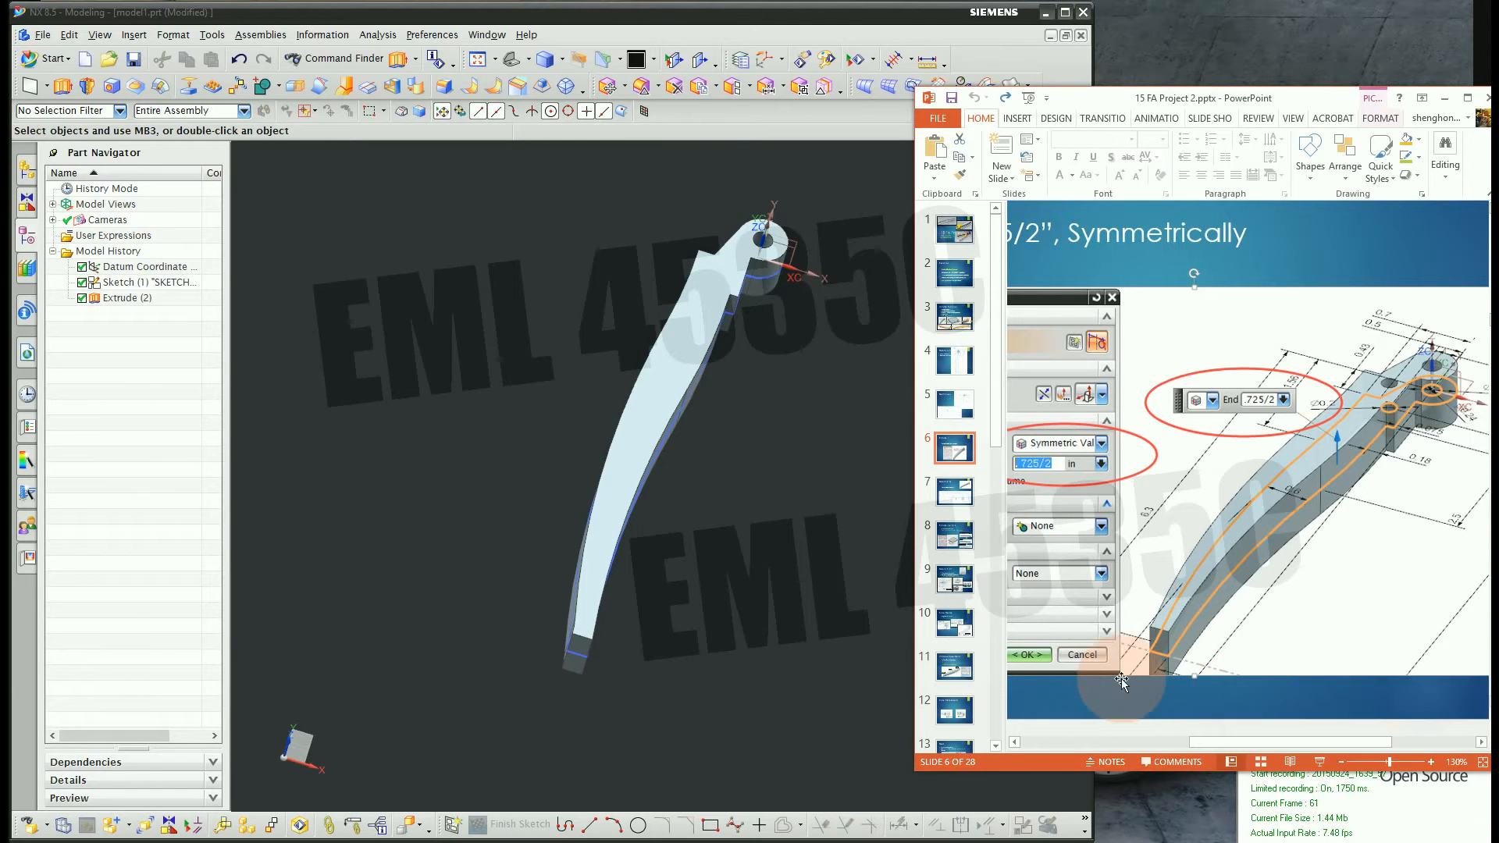
pyautogui.scroll(-1, 1121, 677)
pyautogui.scroll(-2, 1121, 677)
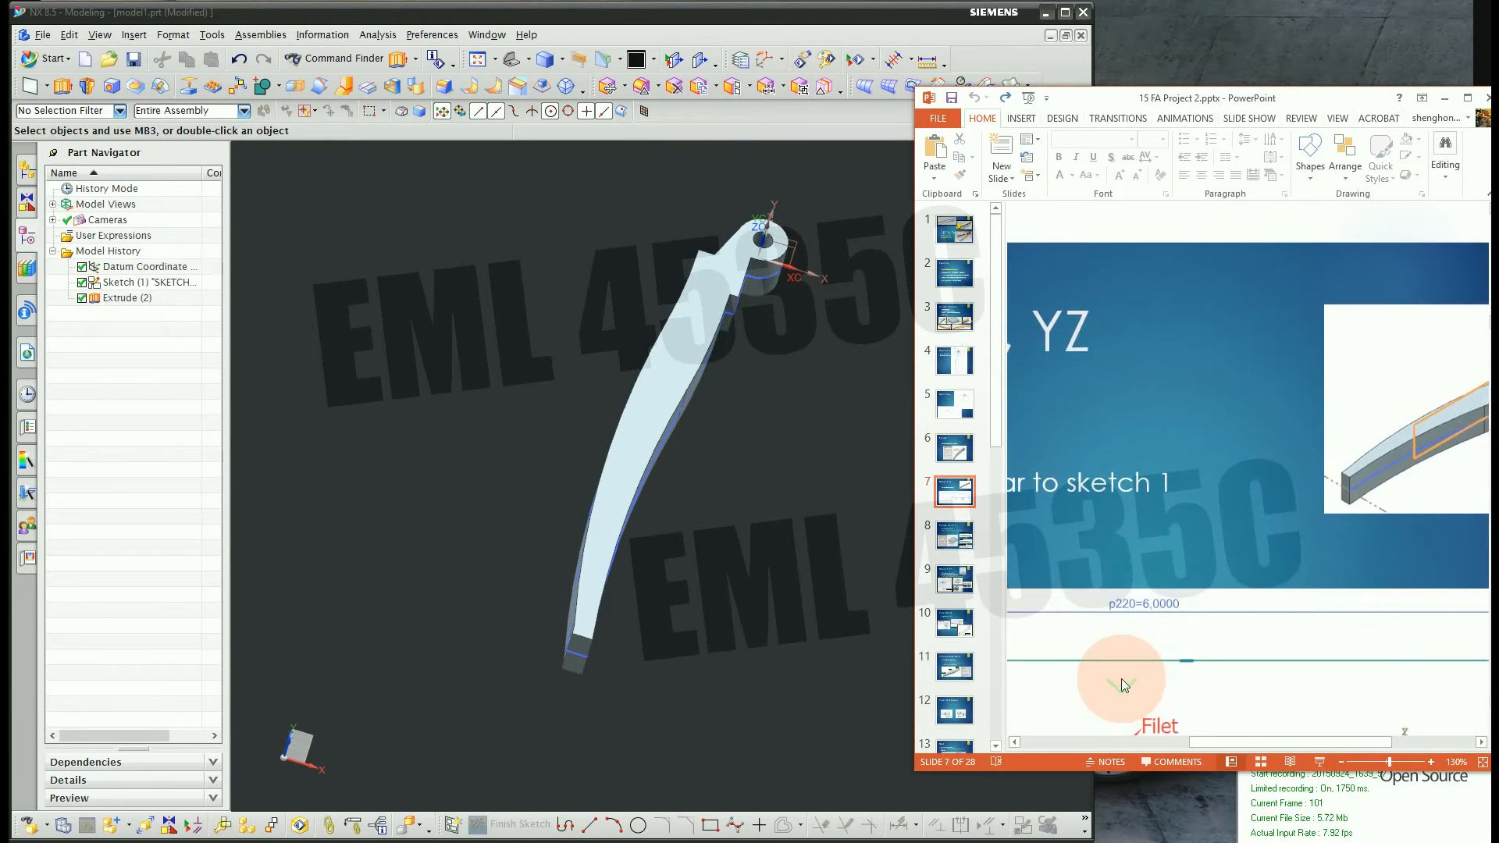
# In 15FA_handle.prt, create a new sketch on the YZ datum plane
pyautogui.moveTo(757, 573); pyautogui.dragTo(585, 515, button='middle')
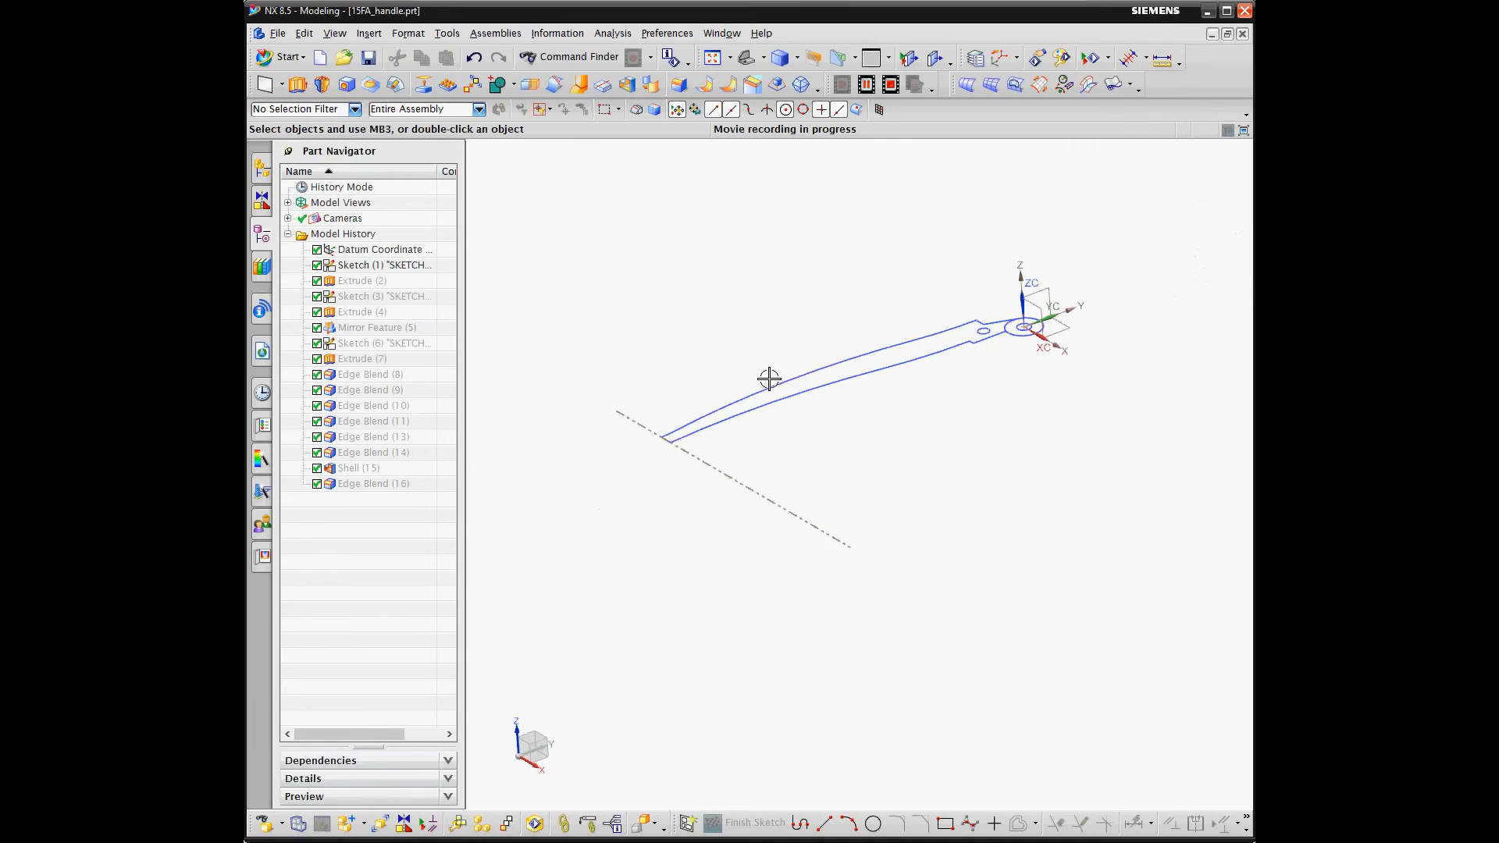
pyautogui.scroll(1, 1151, 336)
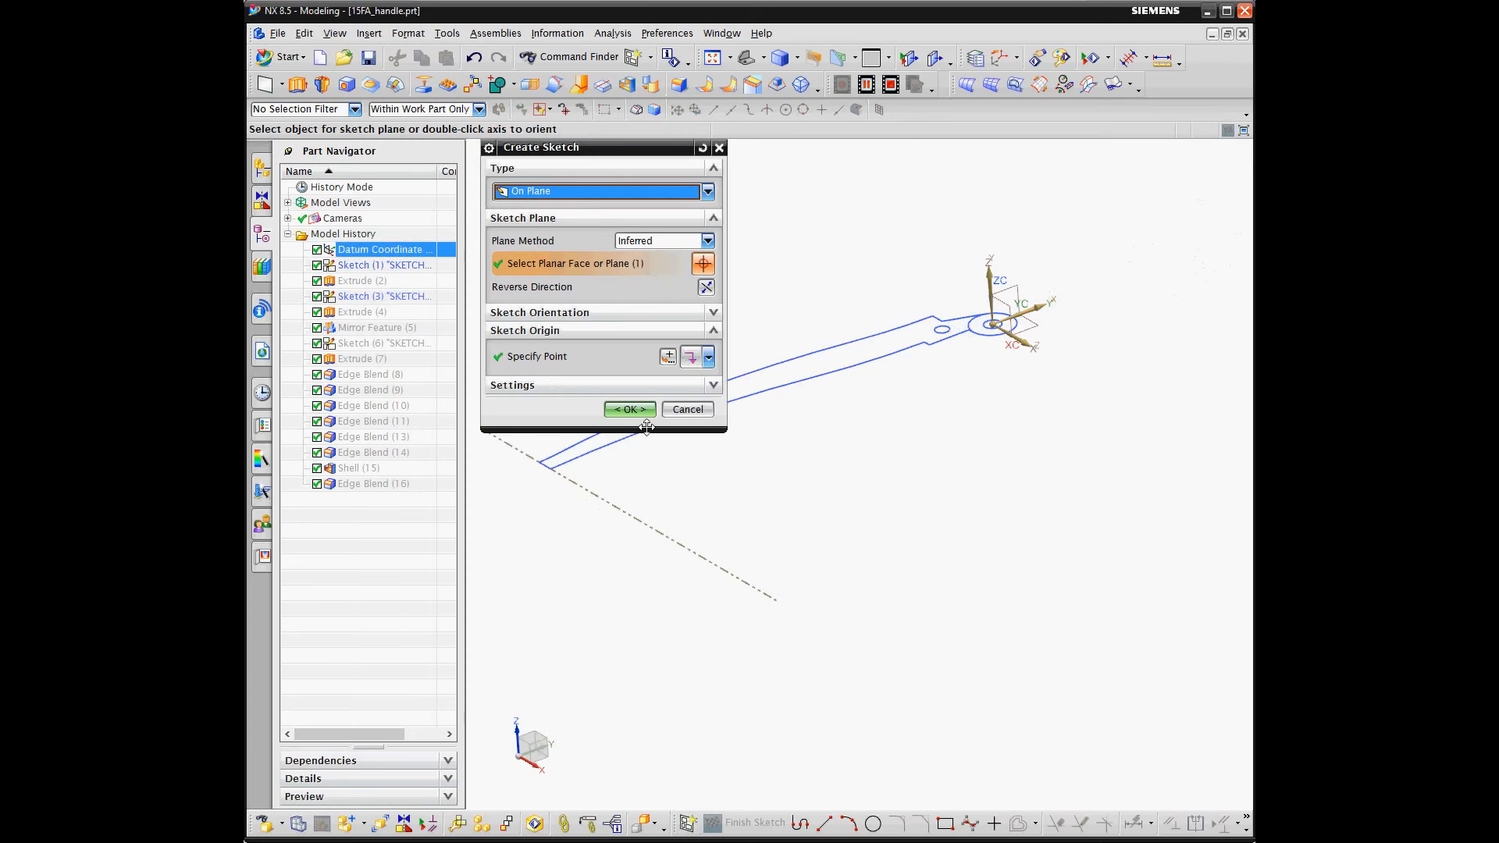
pyautogui.click(647, 408)
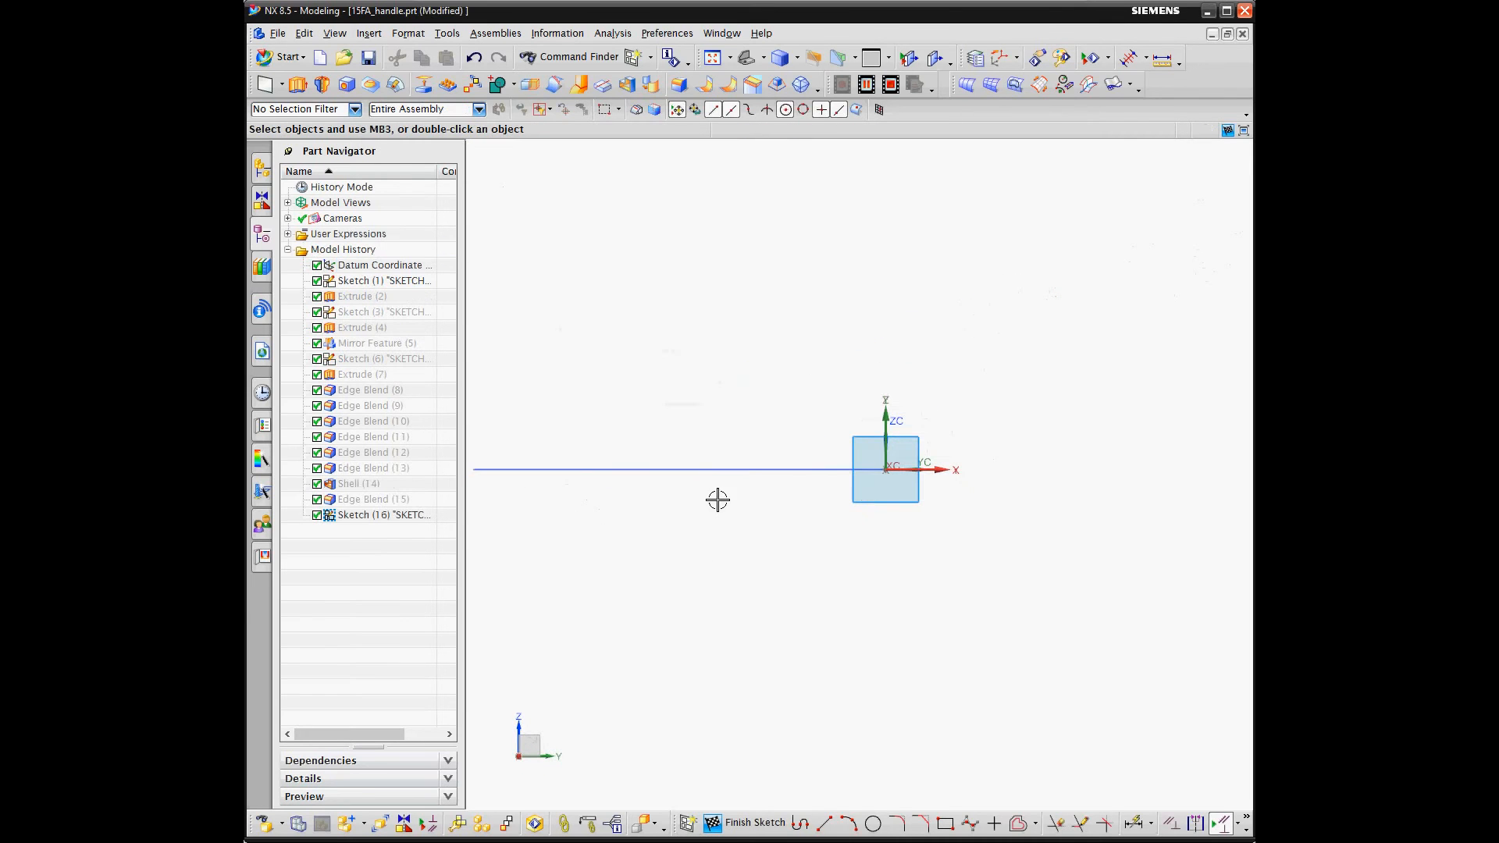
# Draw two vertical lines up from the sketch axis, one aligned with the inner edge's step corner and one with the Arc7 start point
pyautogui.click(824, 830)
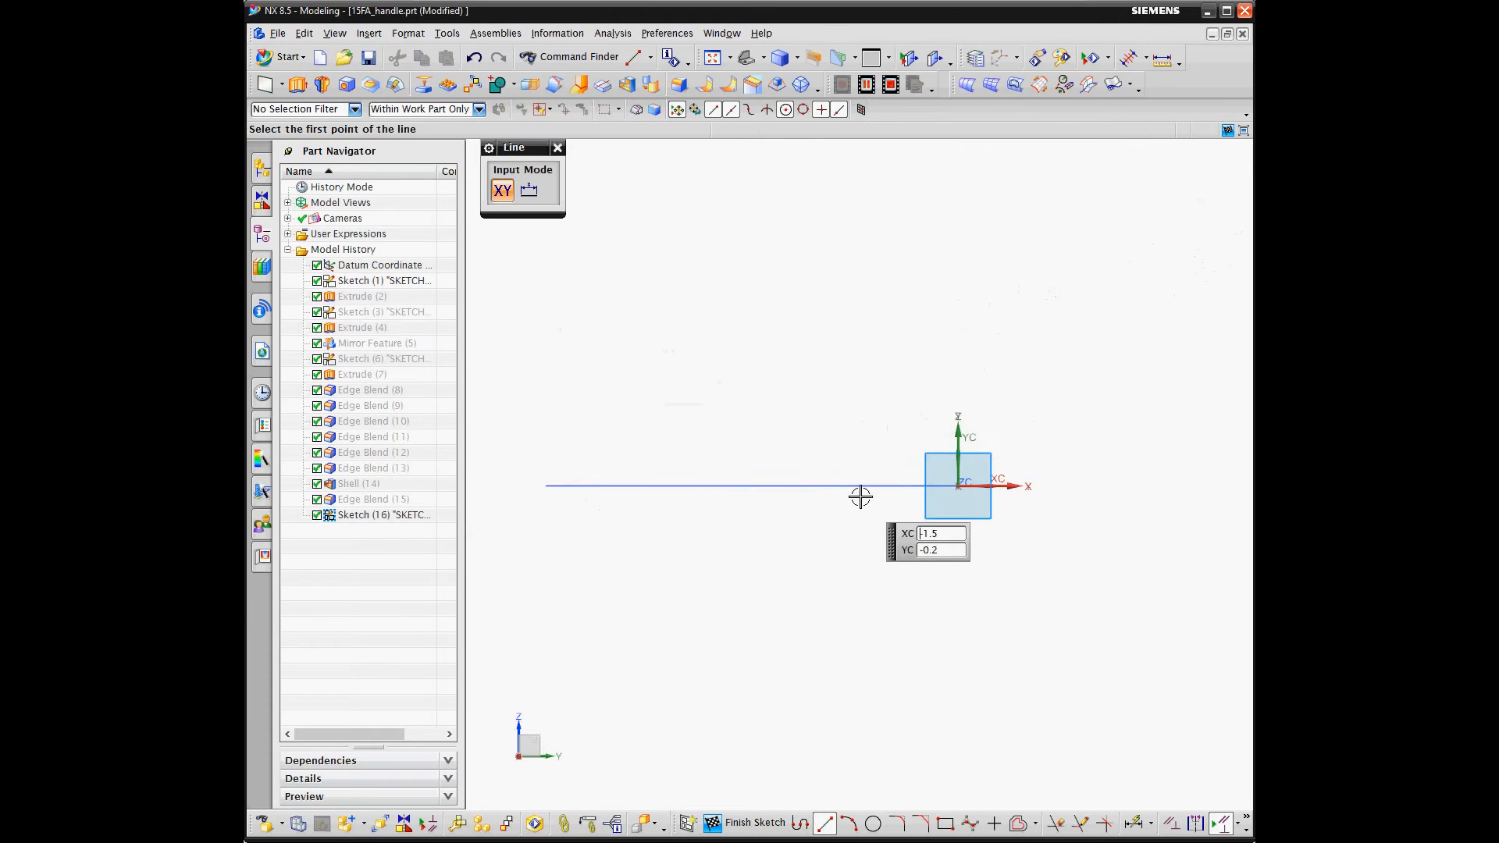
pyautogui.scroll(3, 885, 472)
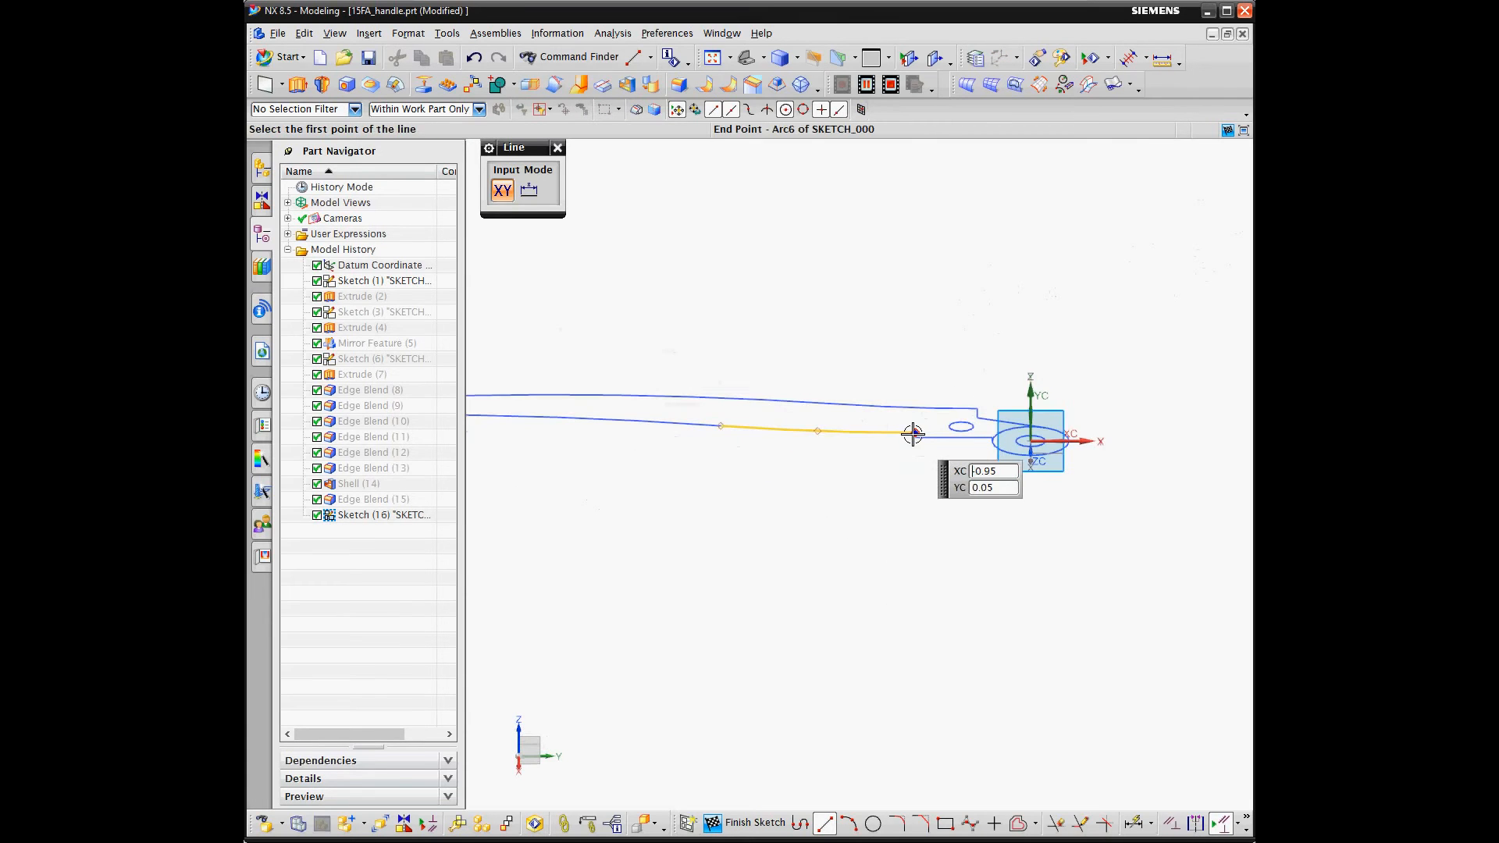
pyautogui.scroll(3, 915, 437)
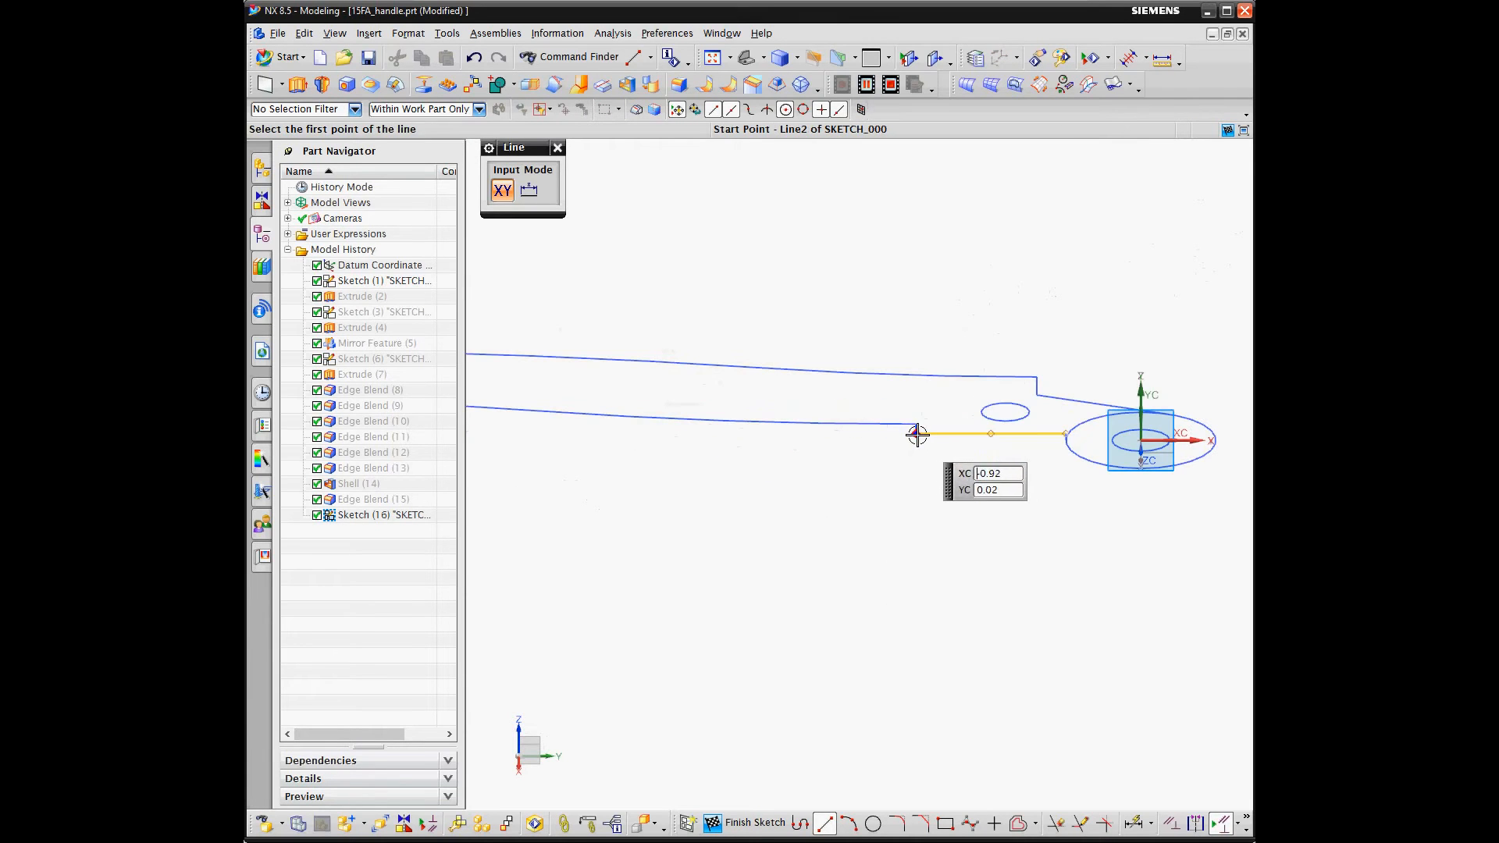
pyautogui.click(917, 437)
pyautogui.click(916, 240)
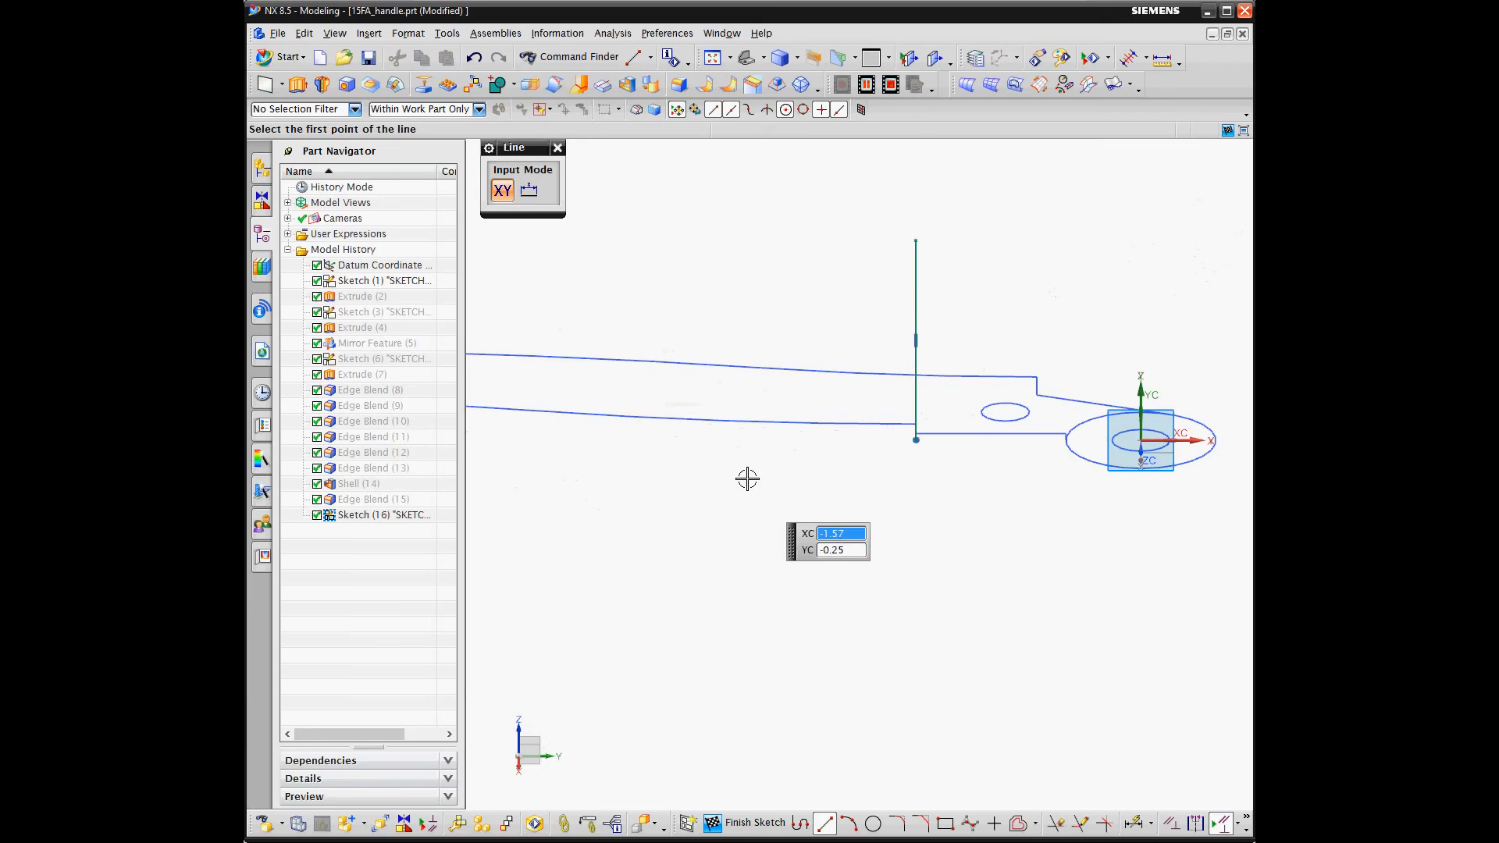
pyautogui.click(535, 414)
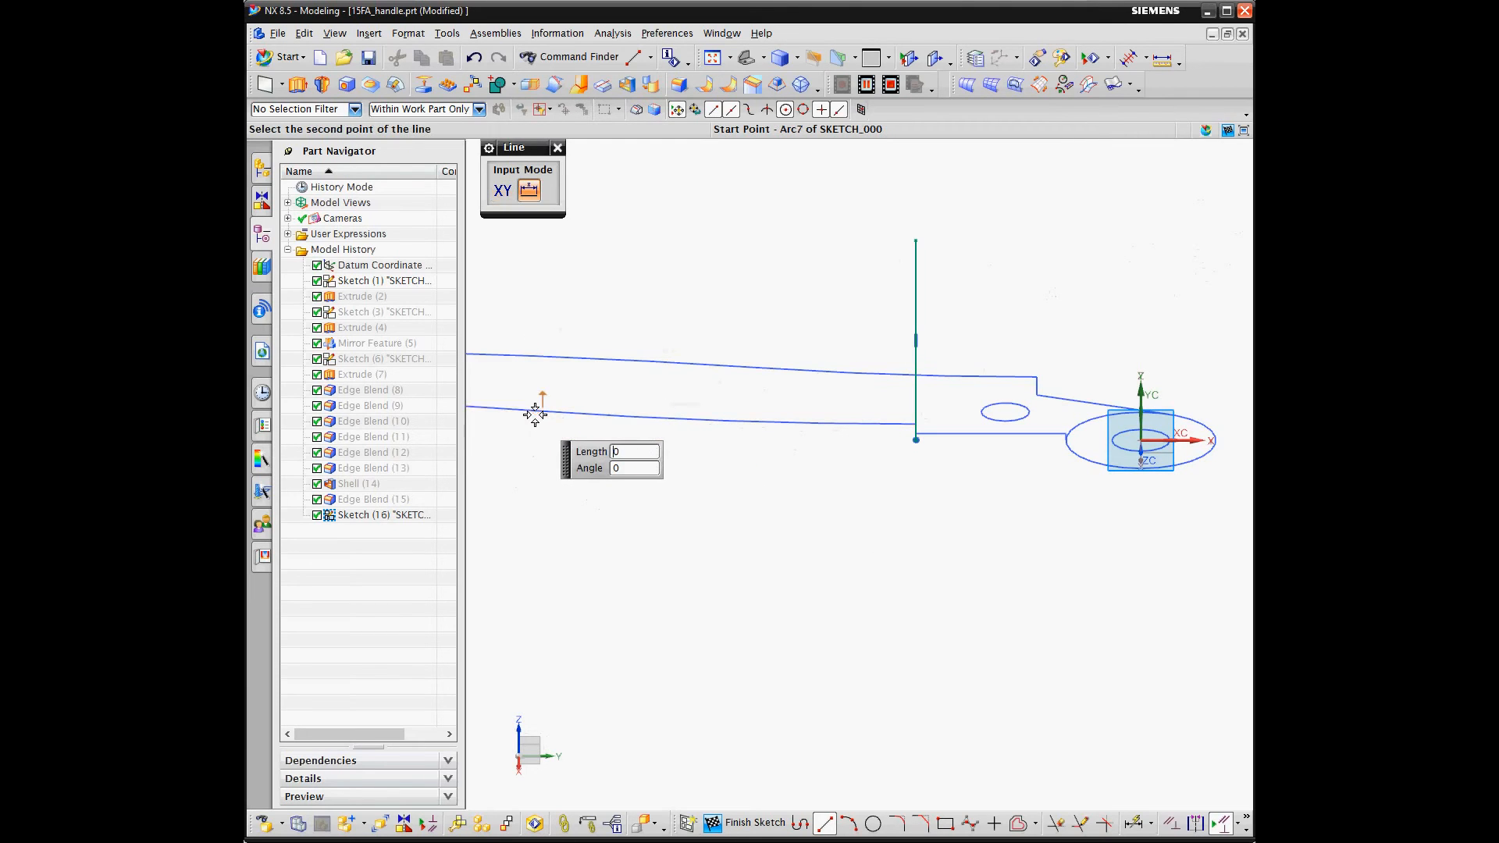
pyautogui.click(535, 259)
pyautogui.click(557, 148)
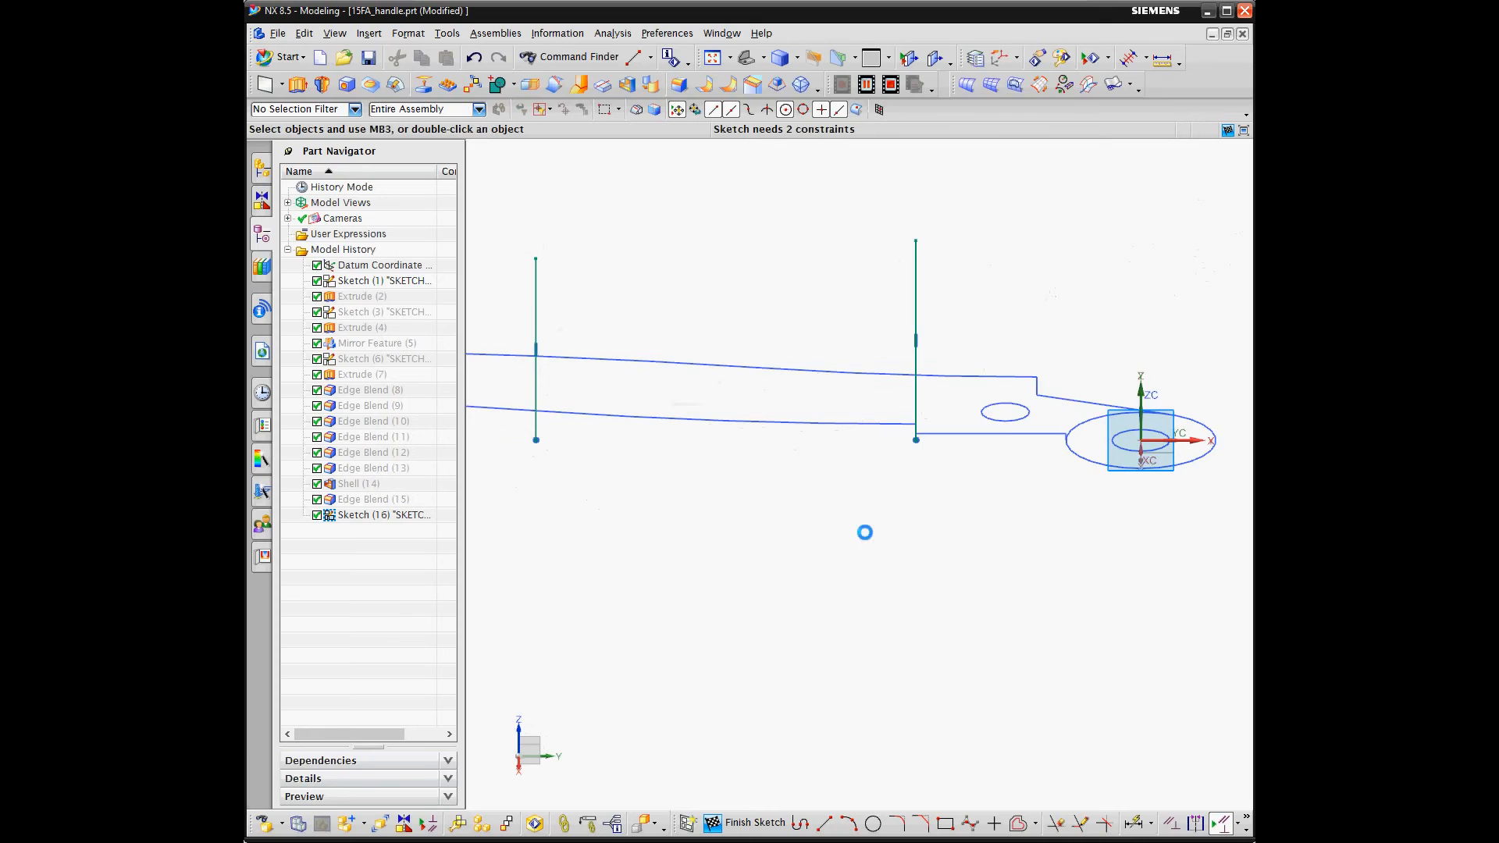
pyautogui.moveTo(865, 533); pyautogui.dragTo(860, 516, button='middle')
pyautogui.hotkey('ctrl', 'f')
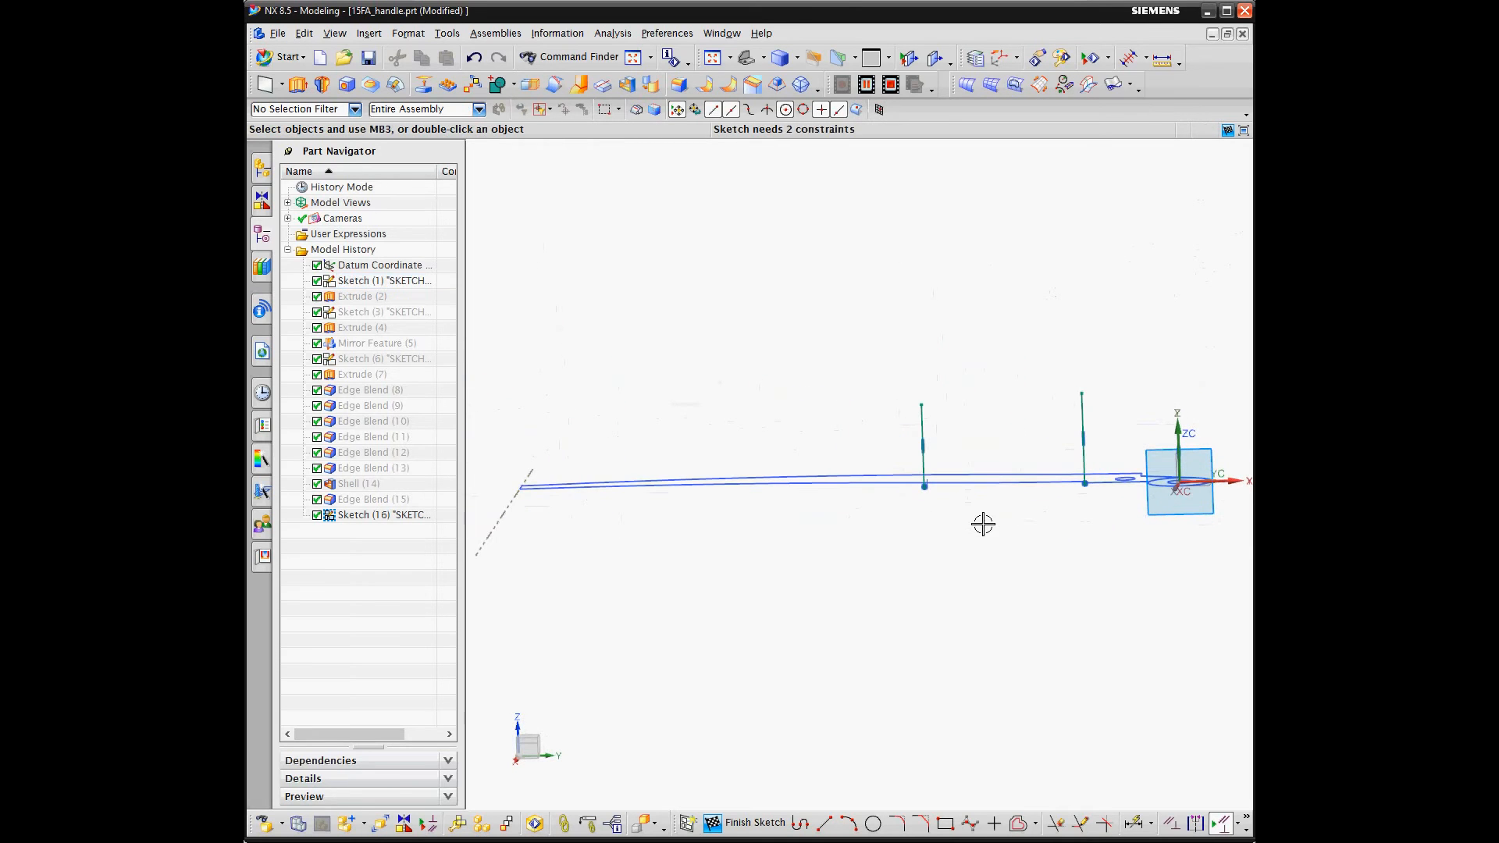
pyautogui.moveTo(982, 524); pyautogui.dragTo(979, 528, button='middle')
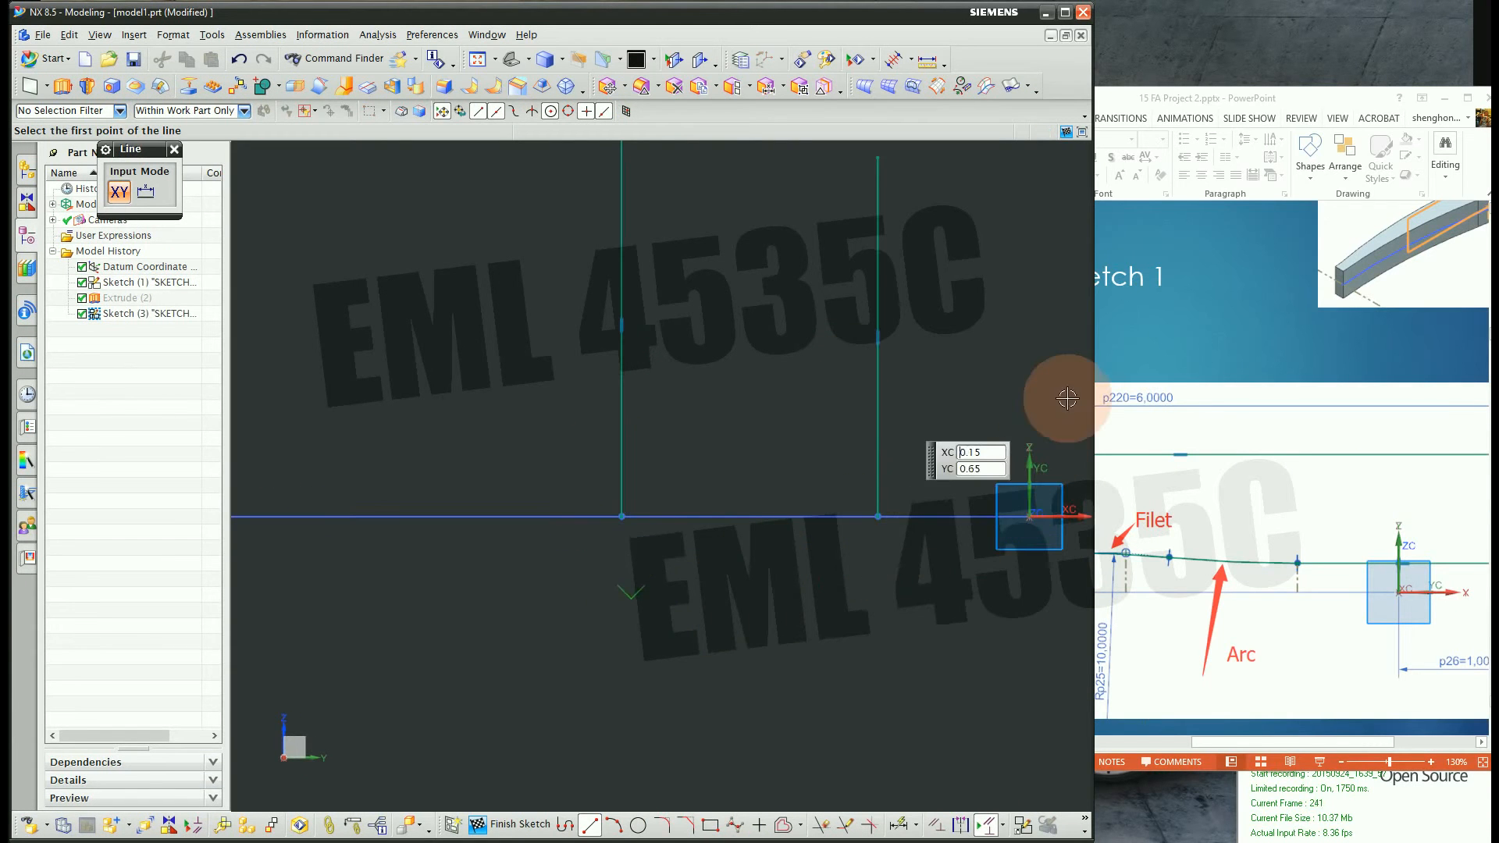
# In the YZ sketch of model1.prt, trim off the parts of both vertical reference lines above the profile's upper line with Quick Trim
pyautogui.moveTo(1065, 395); pyautogui.dragTo(1068, 394, button='middle')
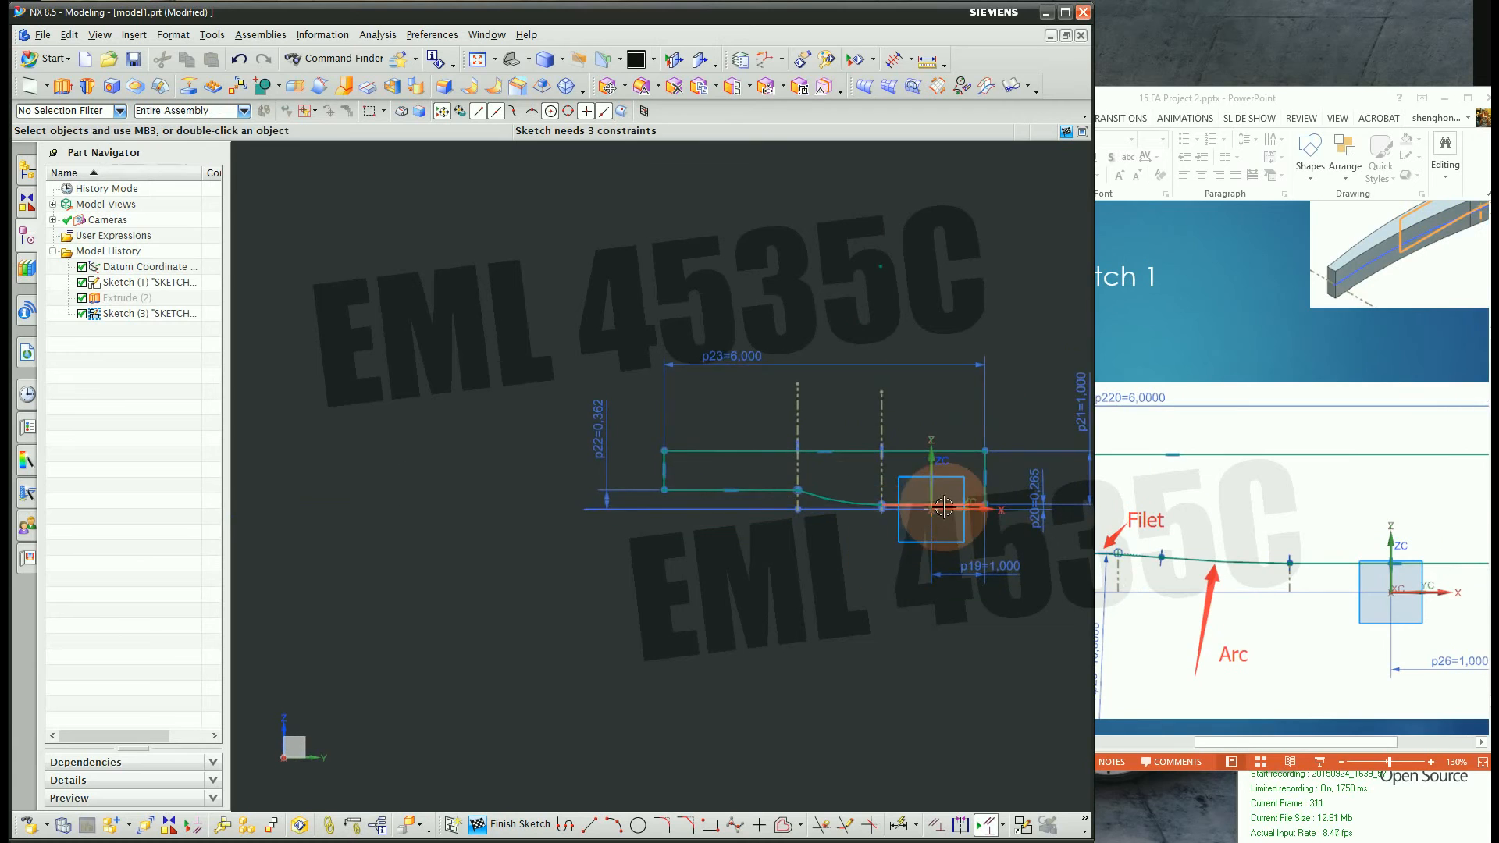
pyautogui.scroll(3, 817, 468)
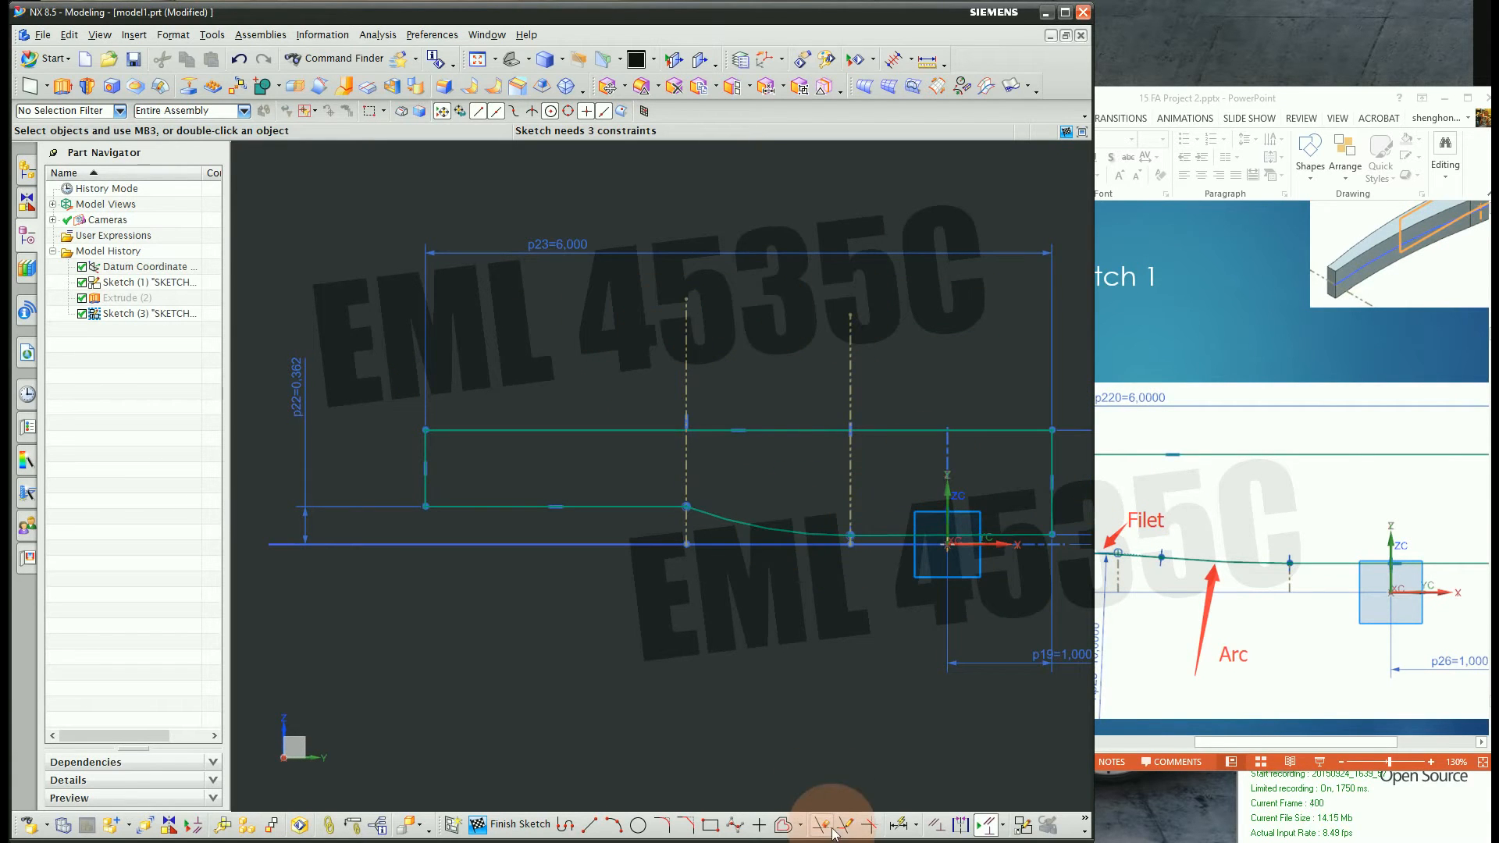
pyautogui.moveTo(882, 361); pyautogui.dragTo(591, 358)
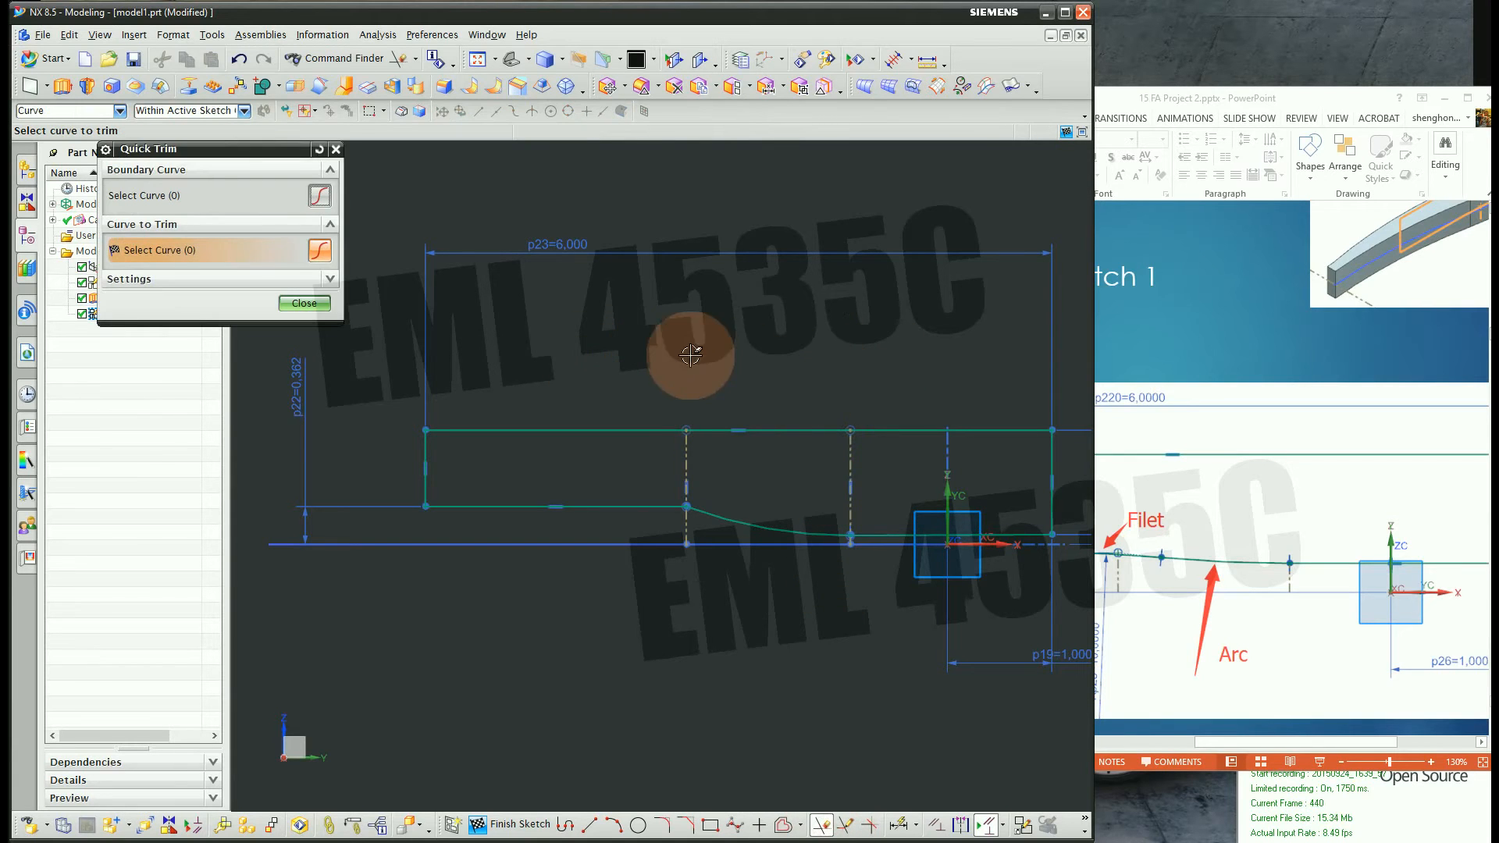
pyautogui.press('Escape')
pyautogui.scroll(-2, 602, 423)
pyautogui.scroll(2, 765, 511)
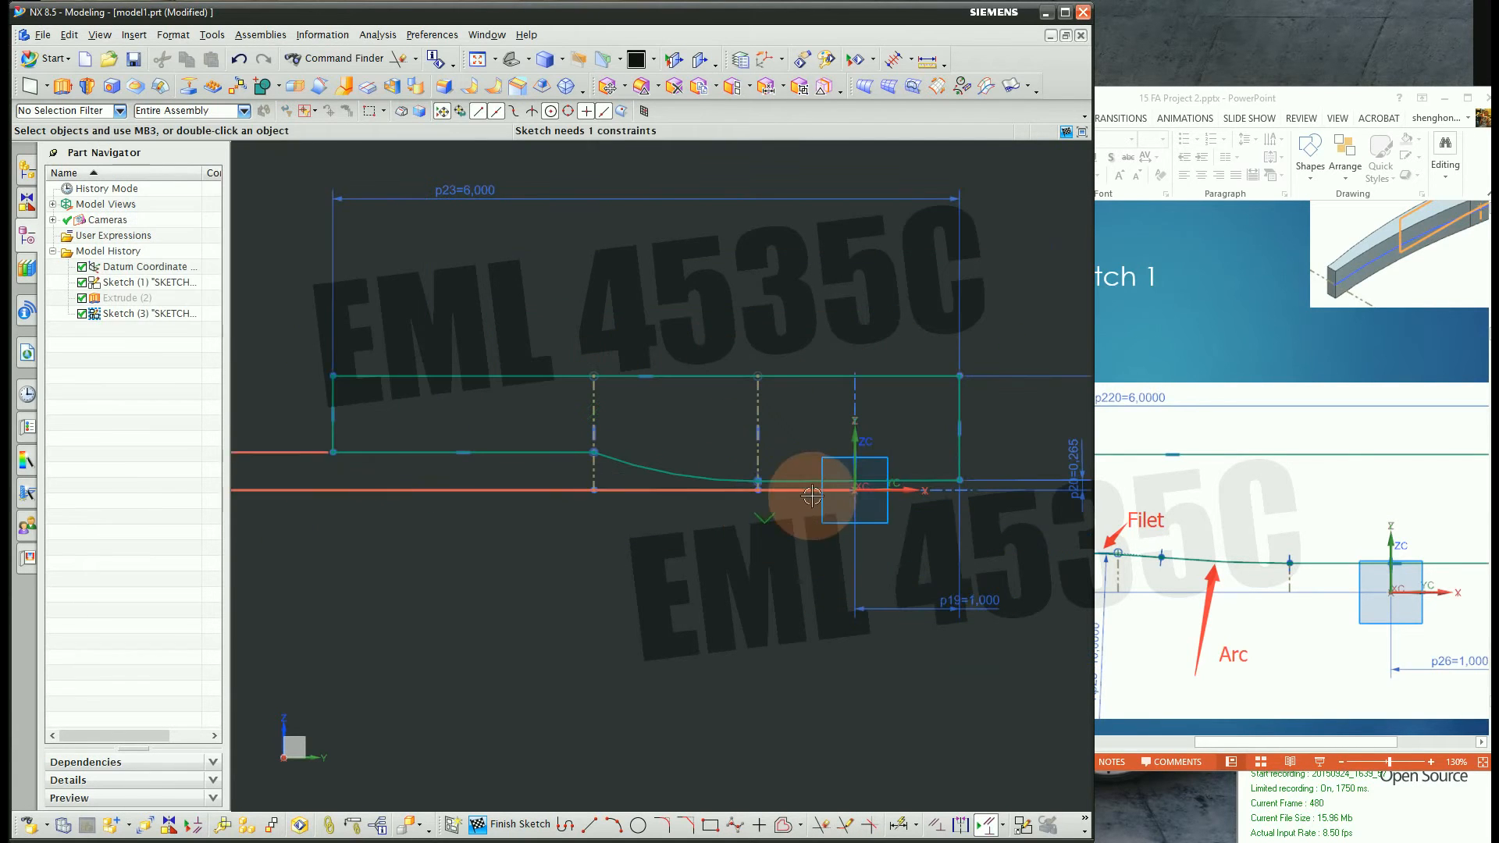
# Apply a horizontal constraint to the profile's lower line that runs past the origin
pyautogui.click(790, 479)
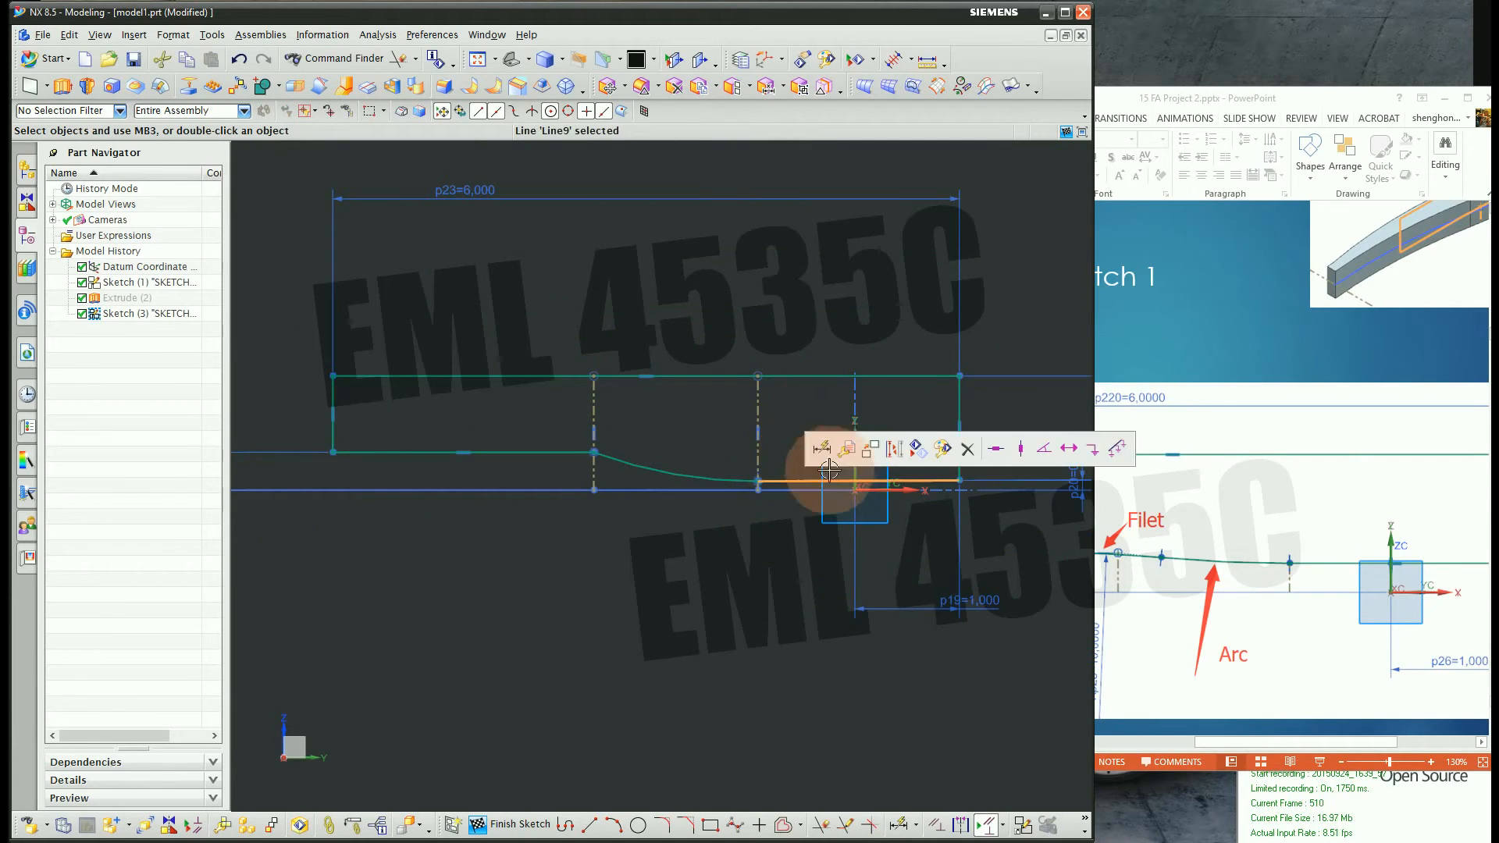
pyautogui.click(997, 453)
pyautogui.click(754, 496)
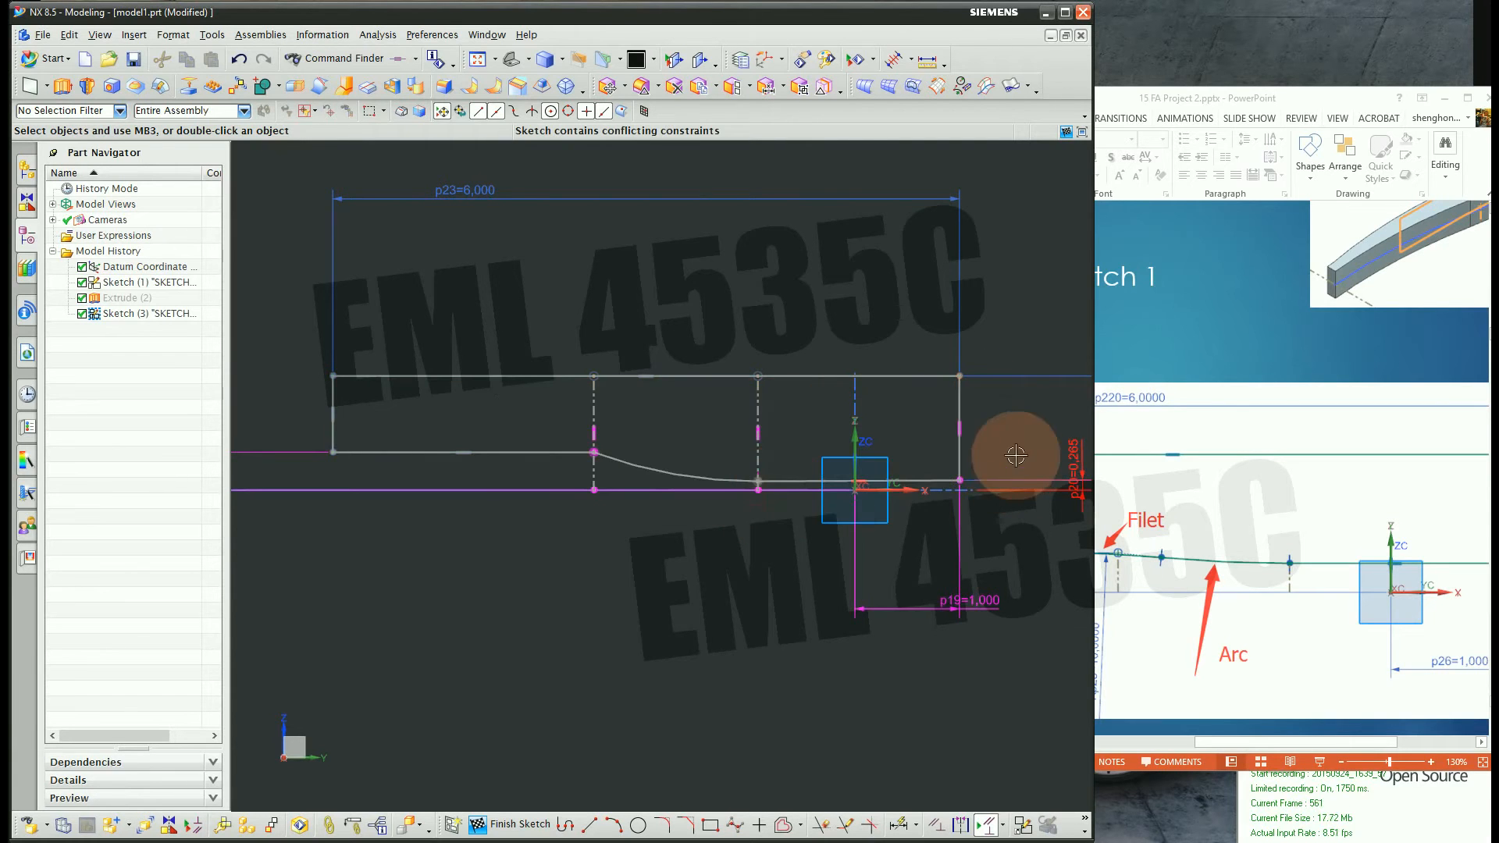
# Undo the conflicting horizontal constraint on the lower line and inspect the arc and the lines adjoining it
pyautogui.scroll(2, 863, 491)
pyautogui.scroll(-2, 831, 476)
pyautogui.scroll(3, 785, 438)
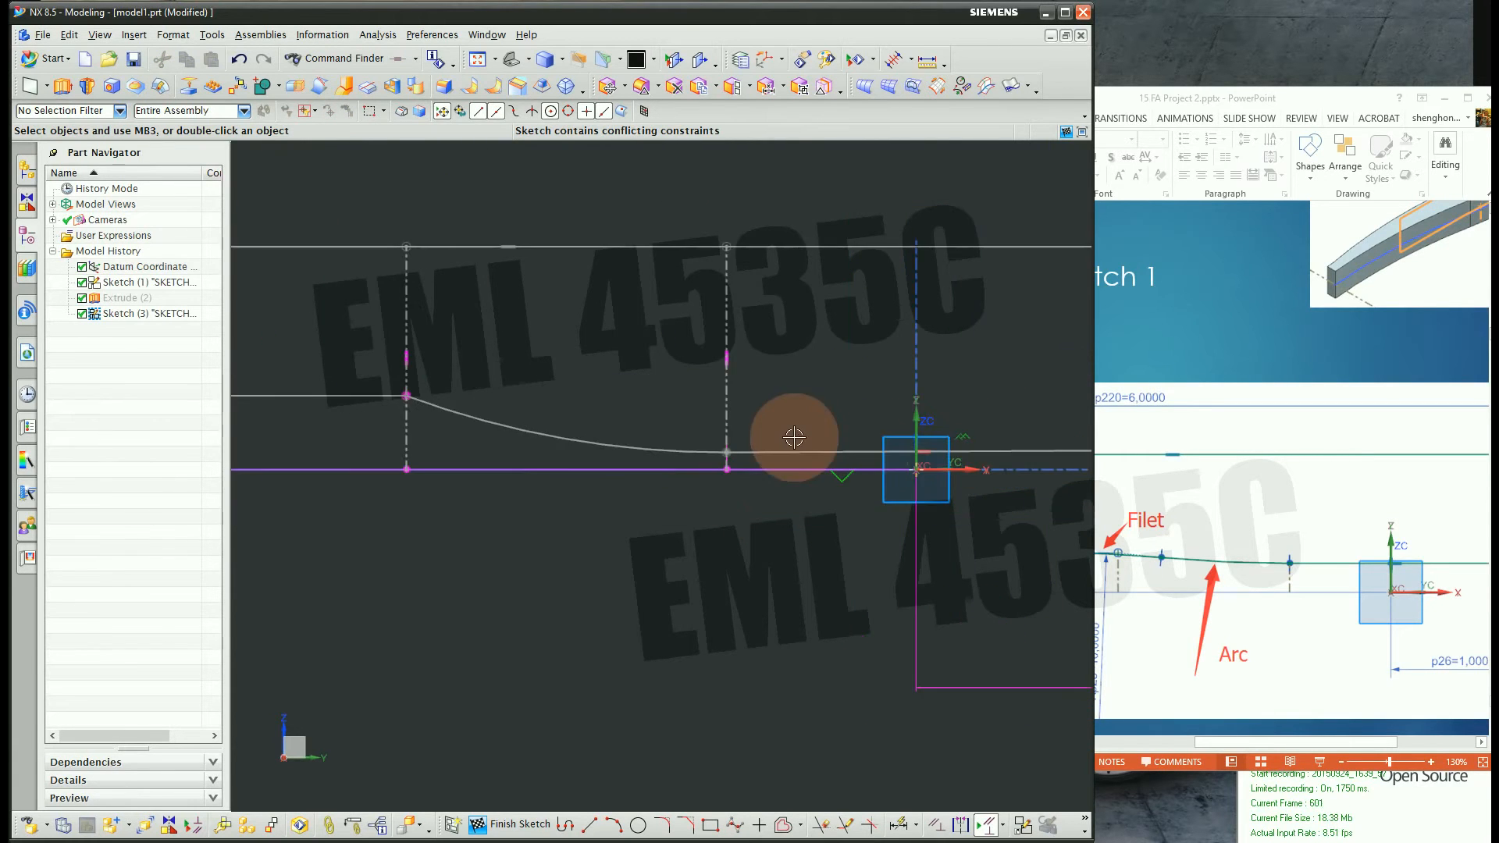
pyautogui.scroll(-4, 781, 442)
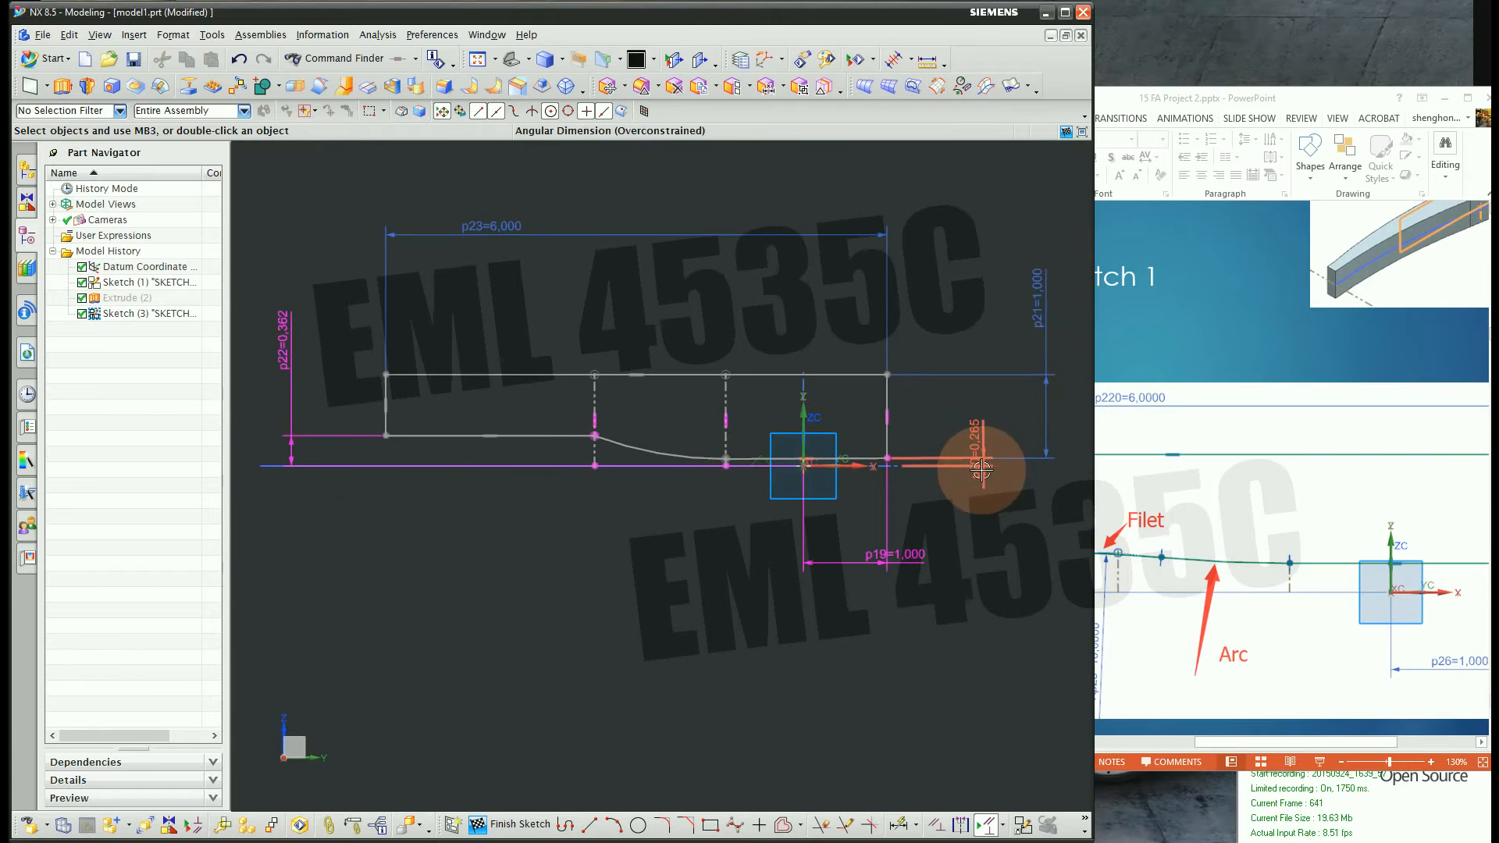
pyautogui.scroll(2, 713, 452)
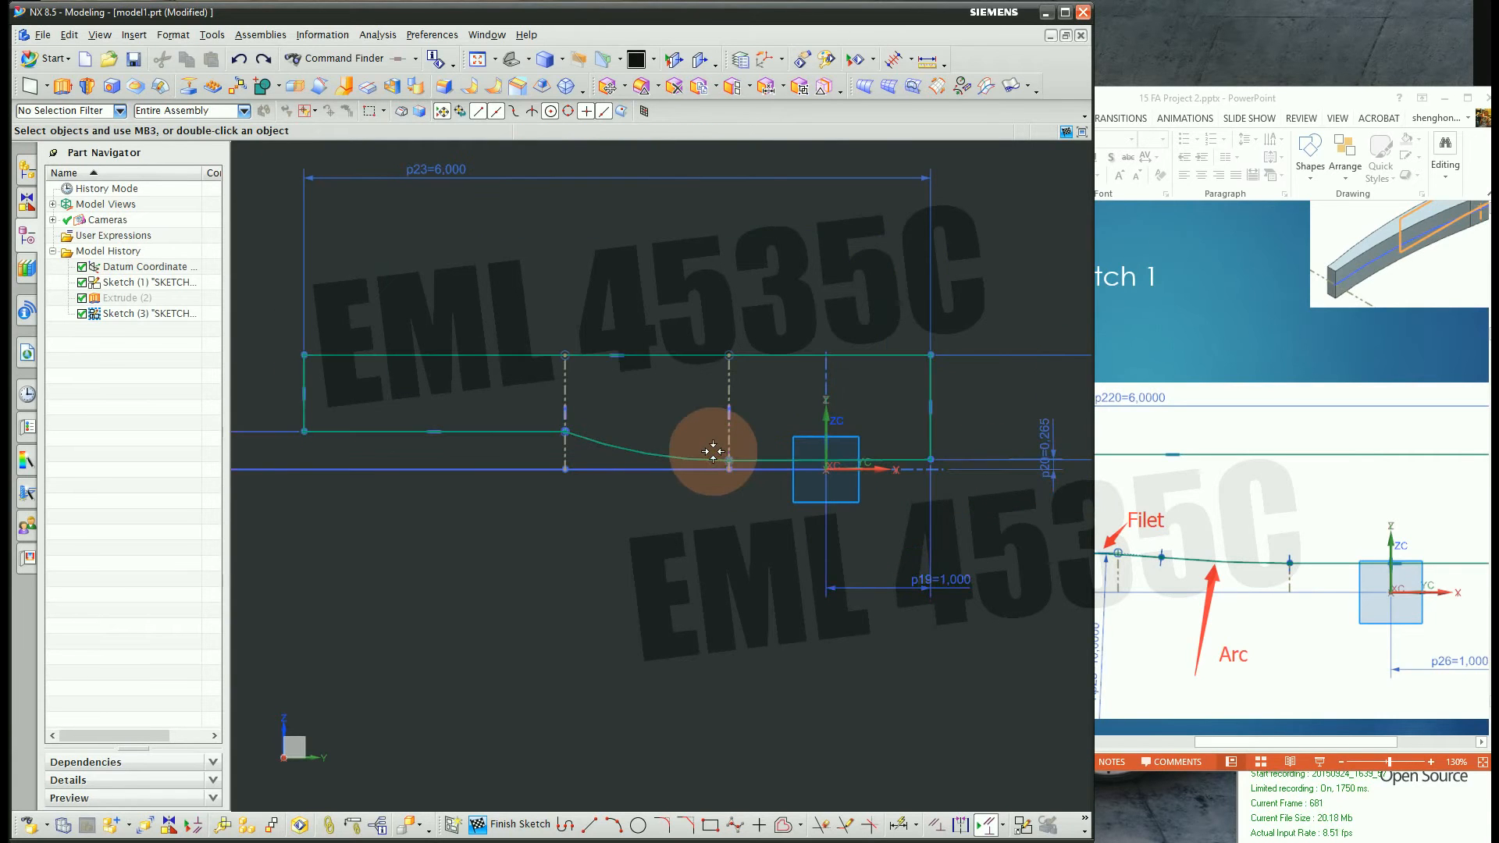
pyautogui.scroll(1, 964, 408)
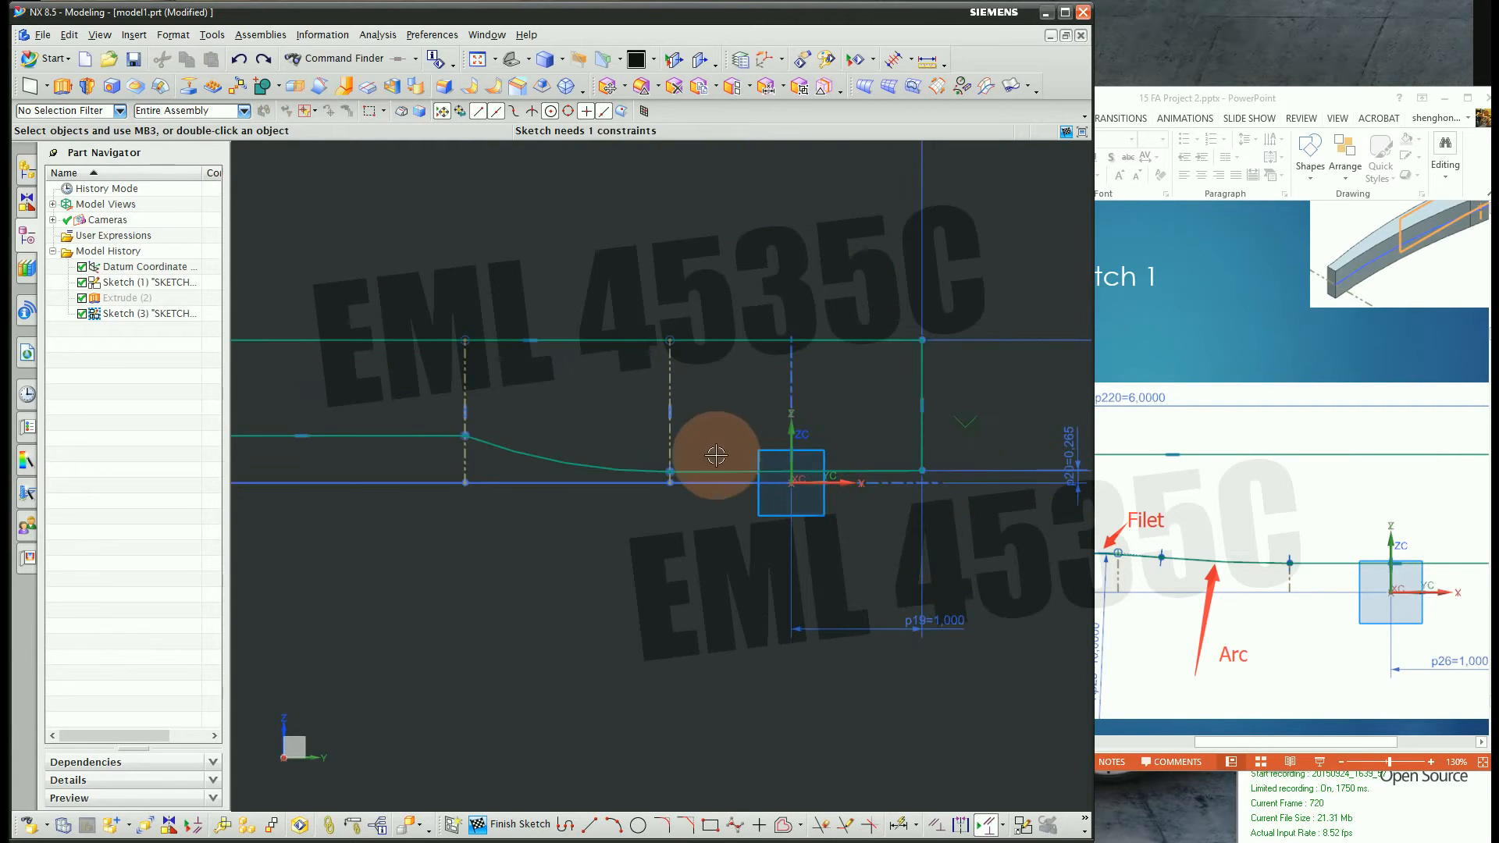
pyautogui.scroll(4, 716, 455)
pyautogui.scroll(-3, 781, 460)
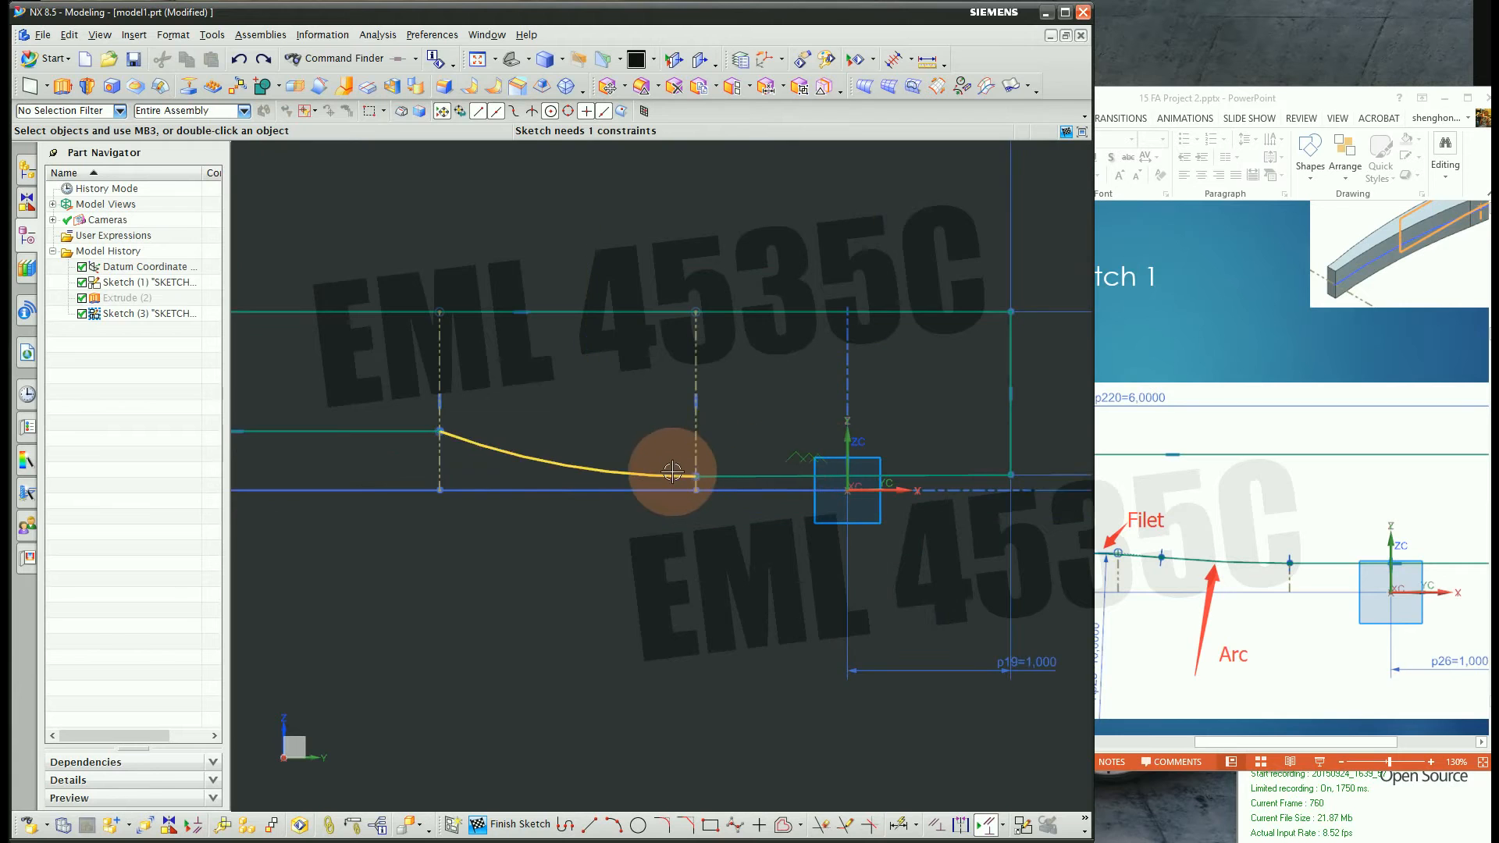
pyautogui.scroll(-3, 770, 451)
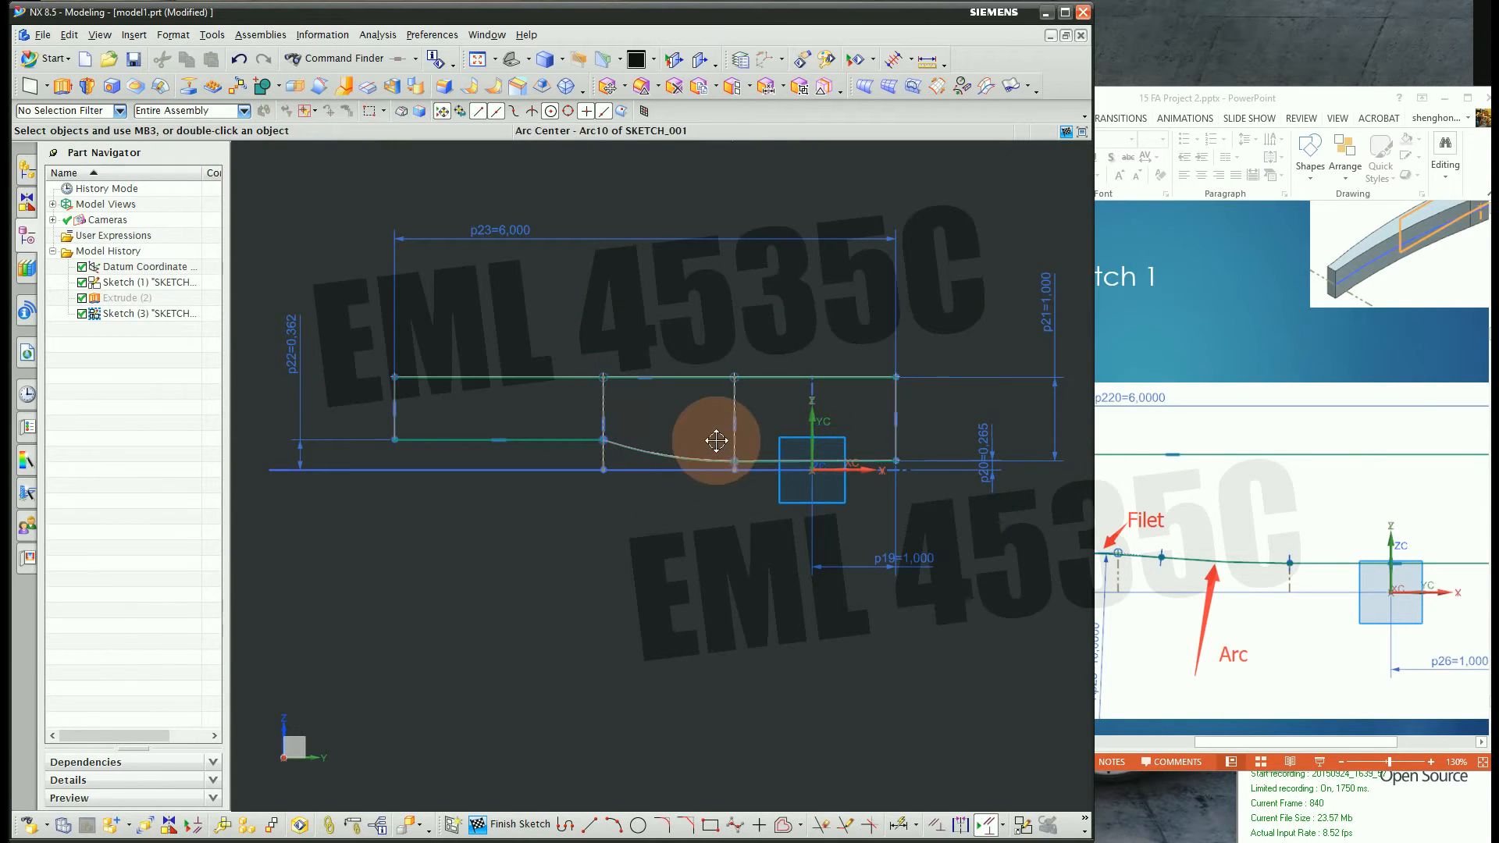
# Make the lower line running past the origin horizontal and delete the conflicting 0.265 angular dimension
pyautogui.click(777, 456)
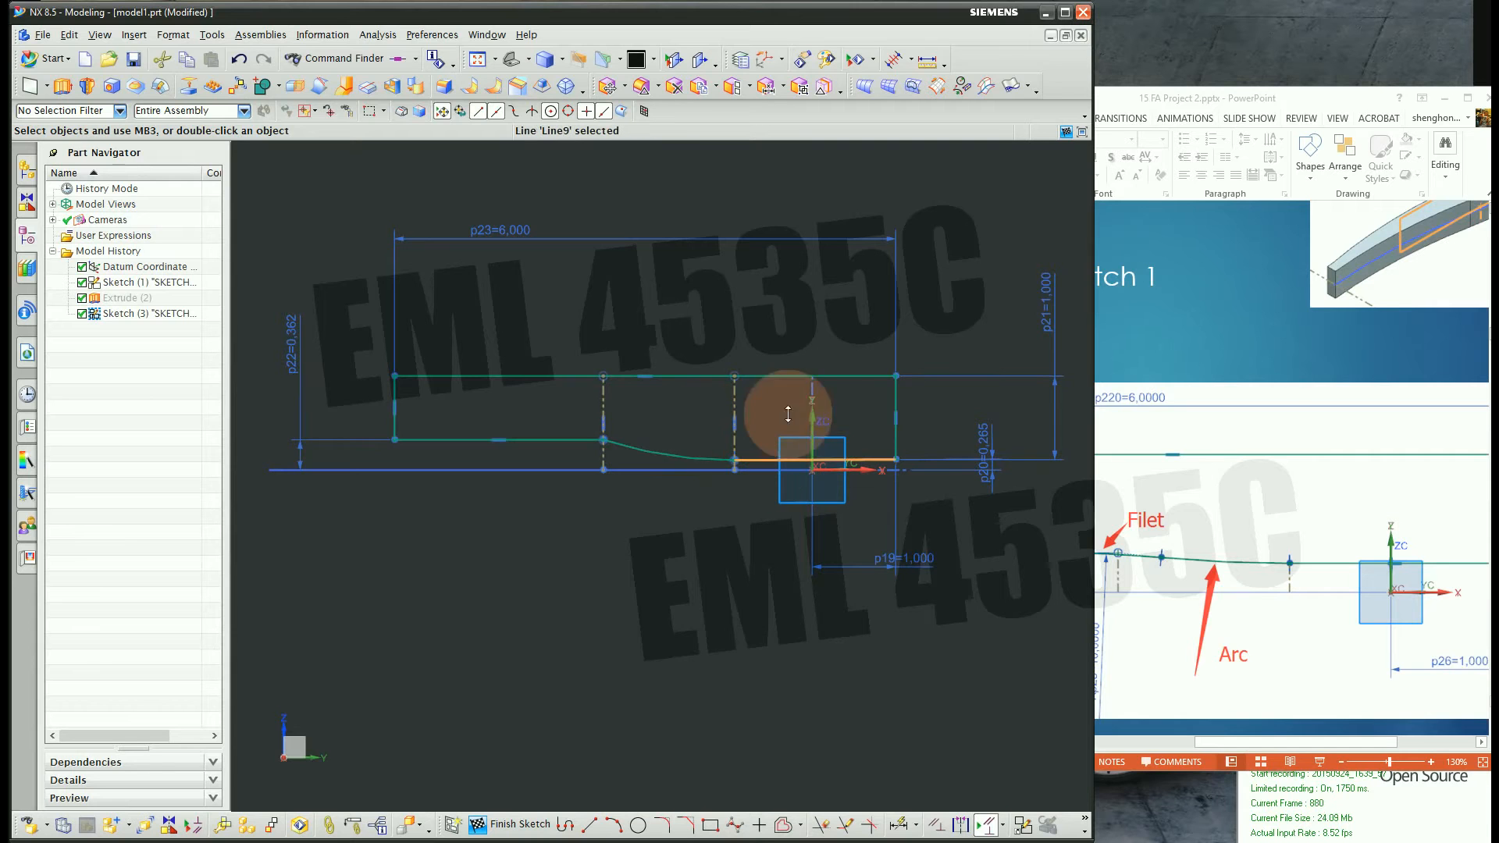
pyautogui.click(975, 437)
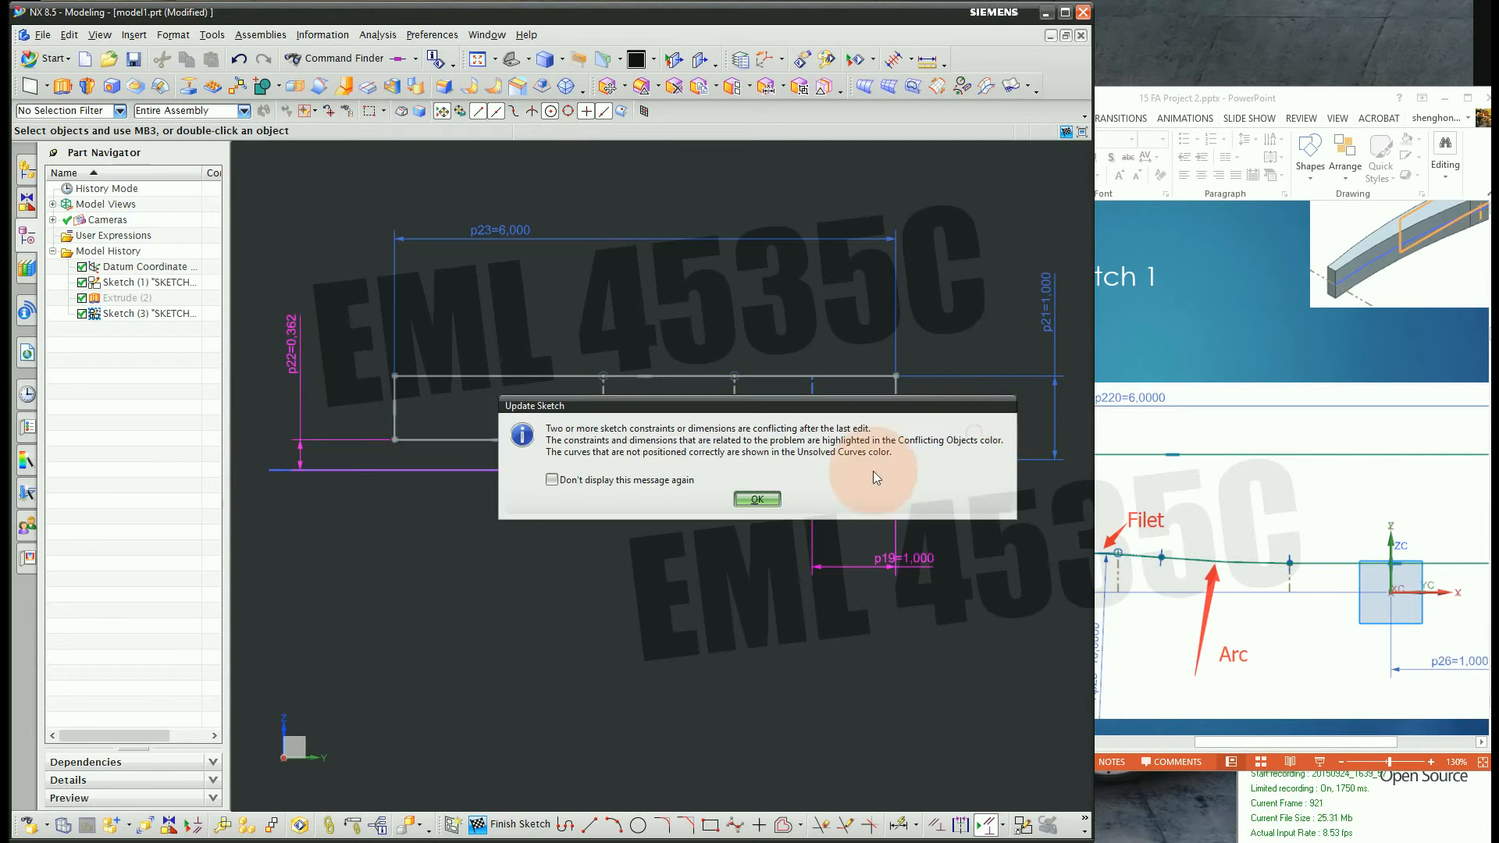
pyautogui.click(873, 471)
pyautogui.click(985, 457)
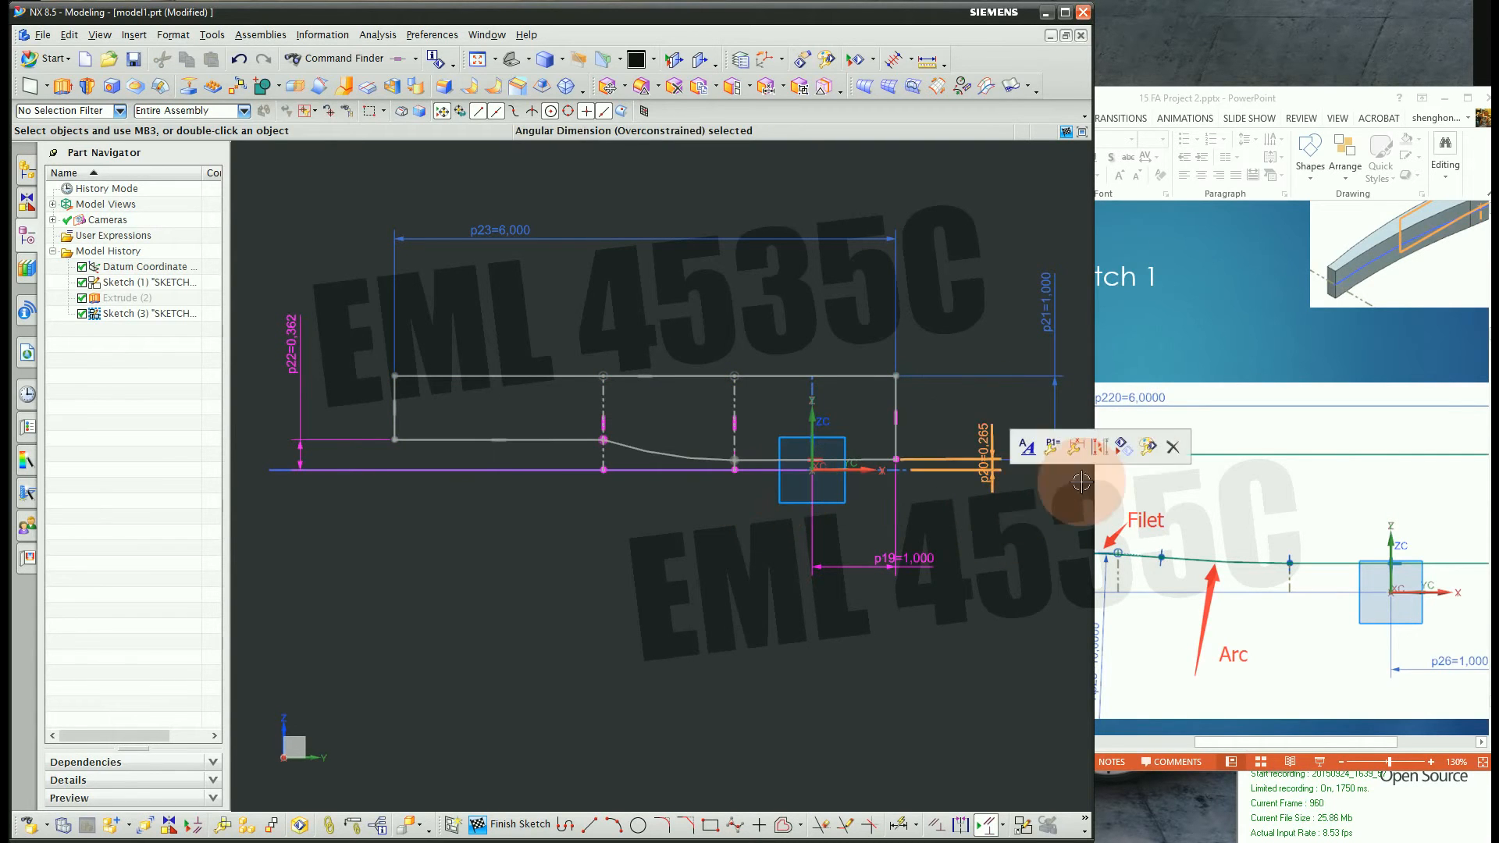
pyautogui.press('Delete')
# Add a vertical dimension between the lower line past the origin and the horizontal sketch axis
pyautogui.click(936, 825)
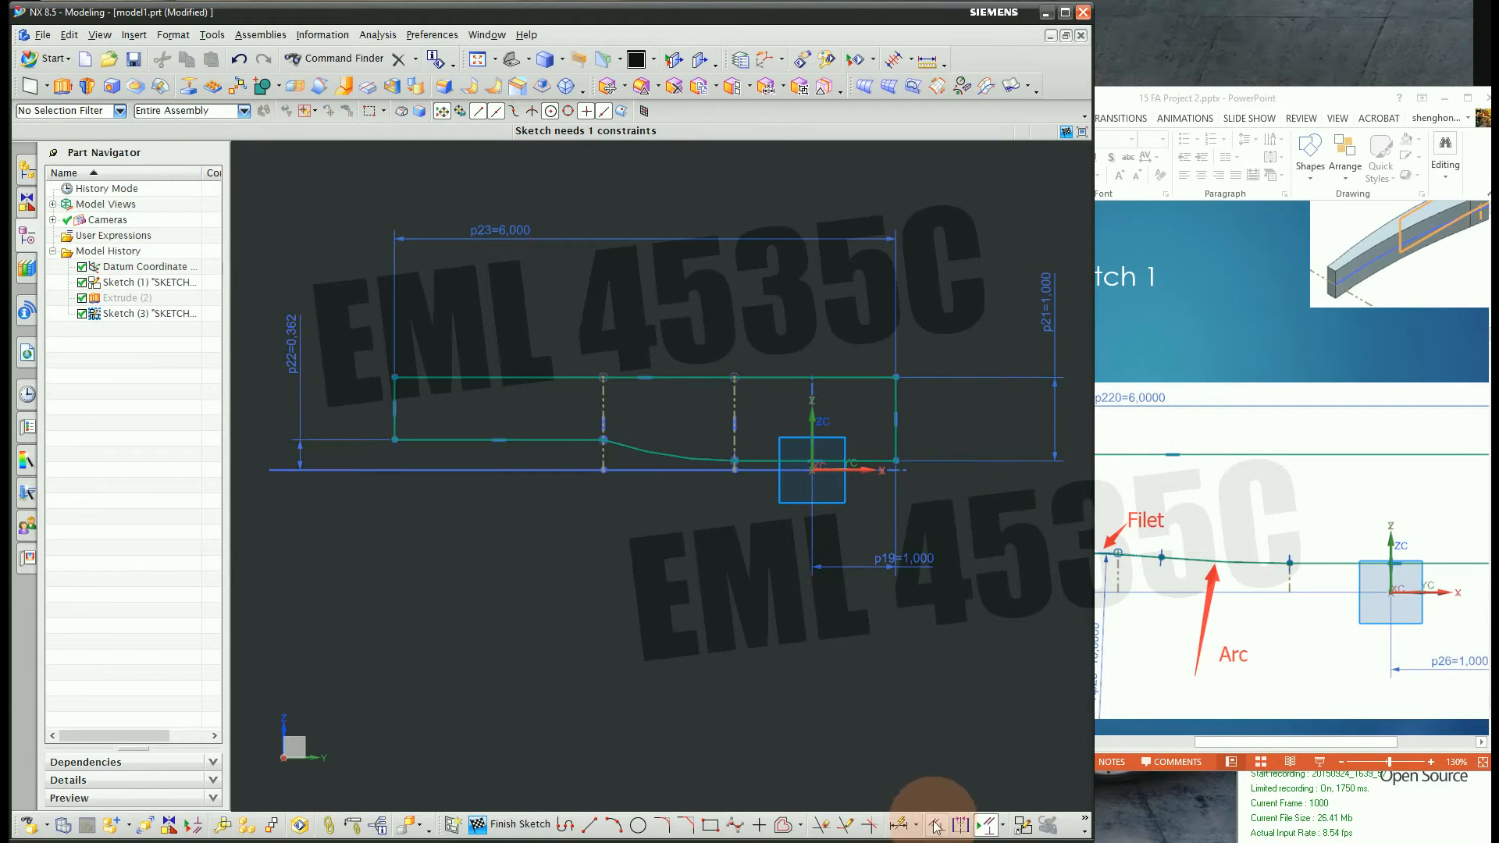
pyautogui.click(902, 827)
pyautogui.scroll(3, 864, 508)
pyautogui.click(840, 418)
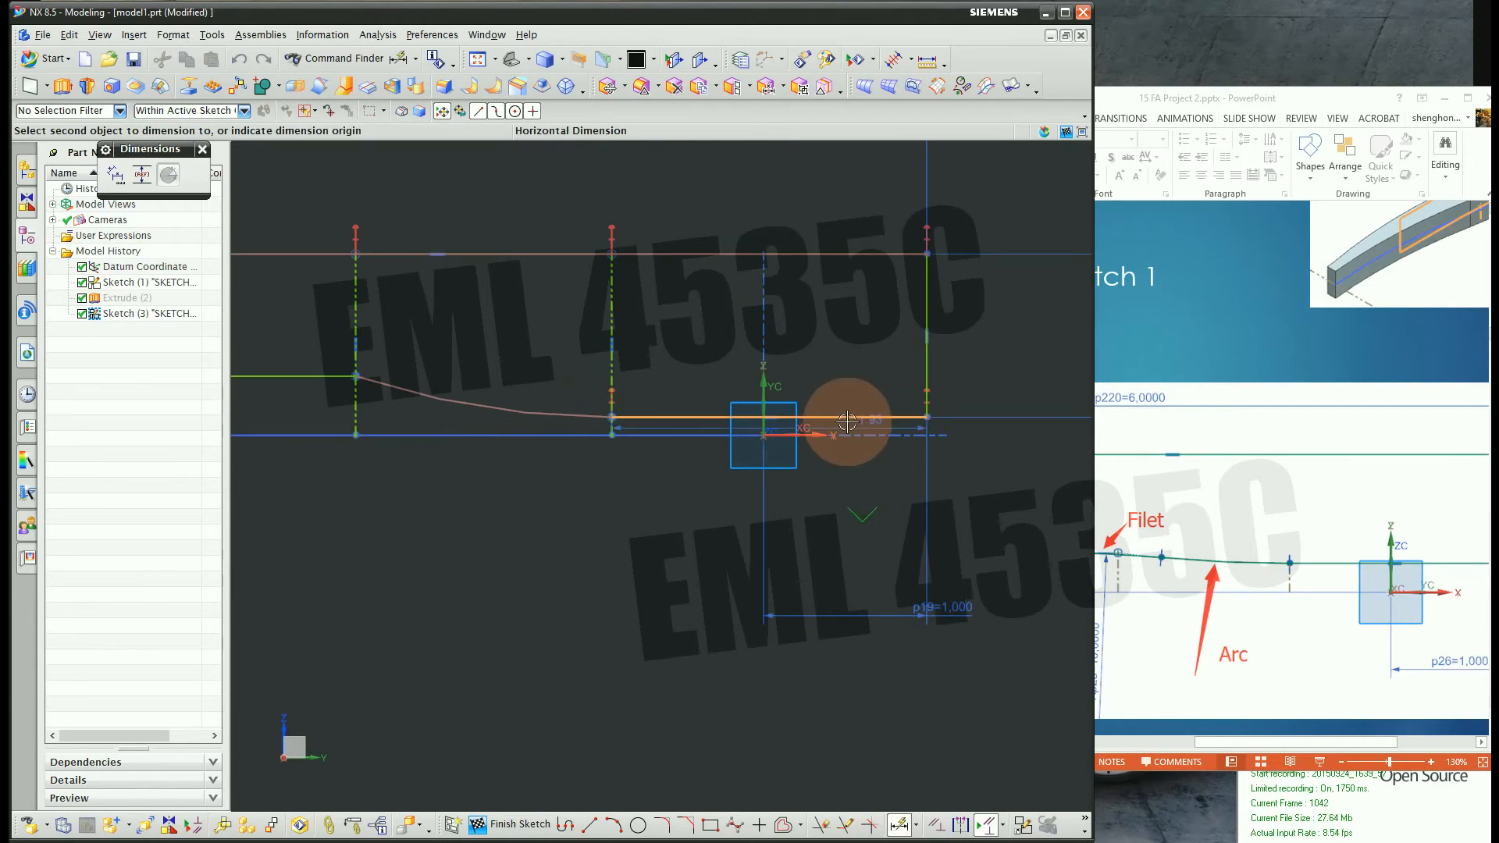
pyautogui.click(925, 478)
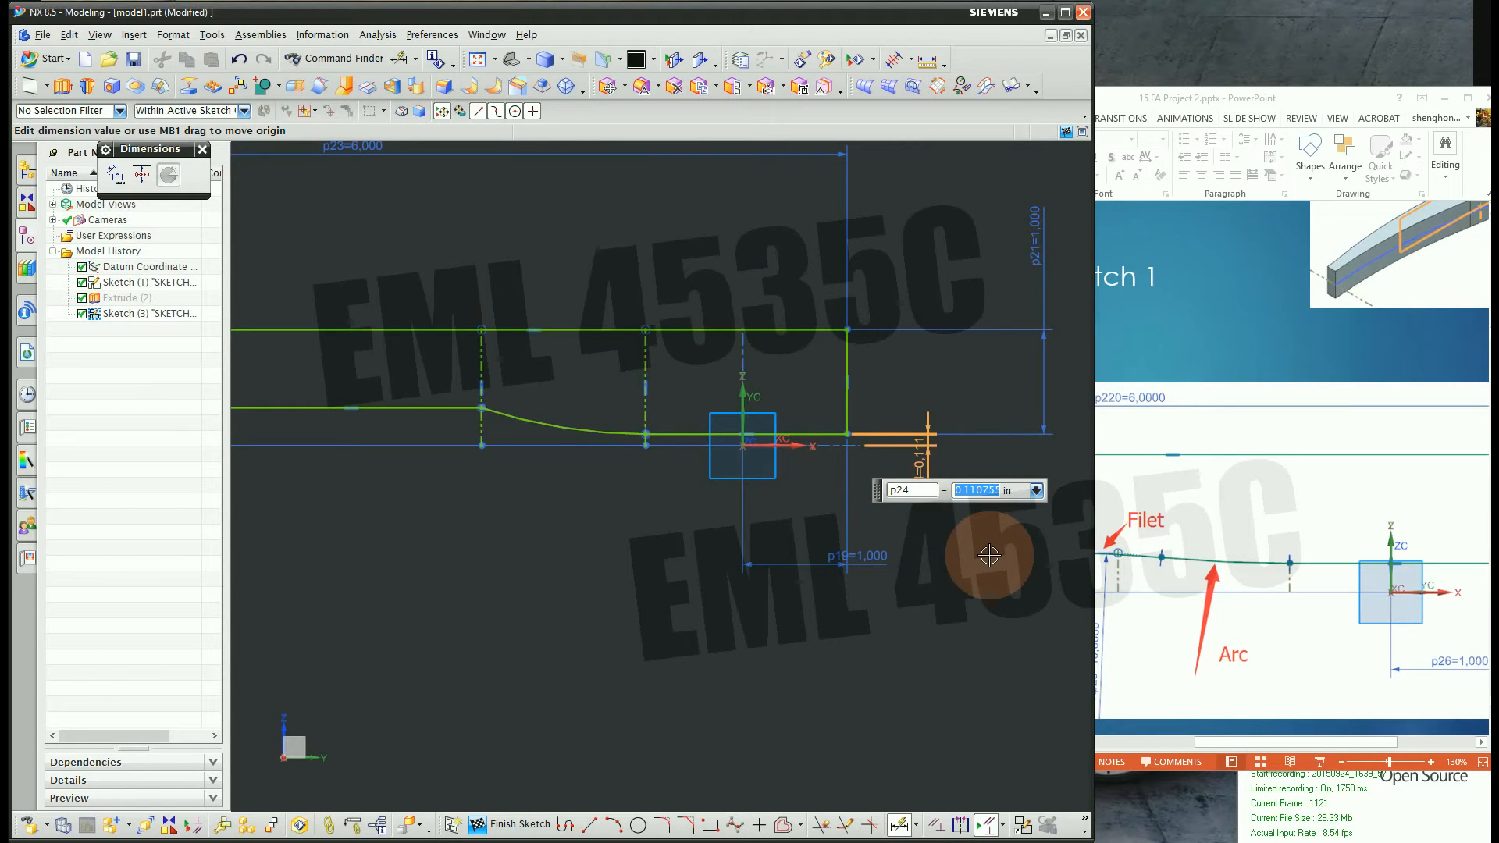
# Set the new vertical dimension to 0.265 in, following the p24 value on slide 7 of the reference
pyautogui.click(1359, 743)
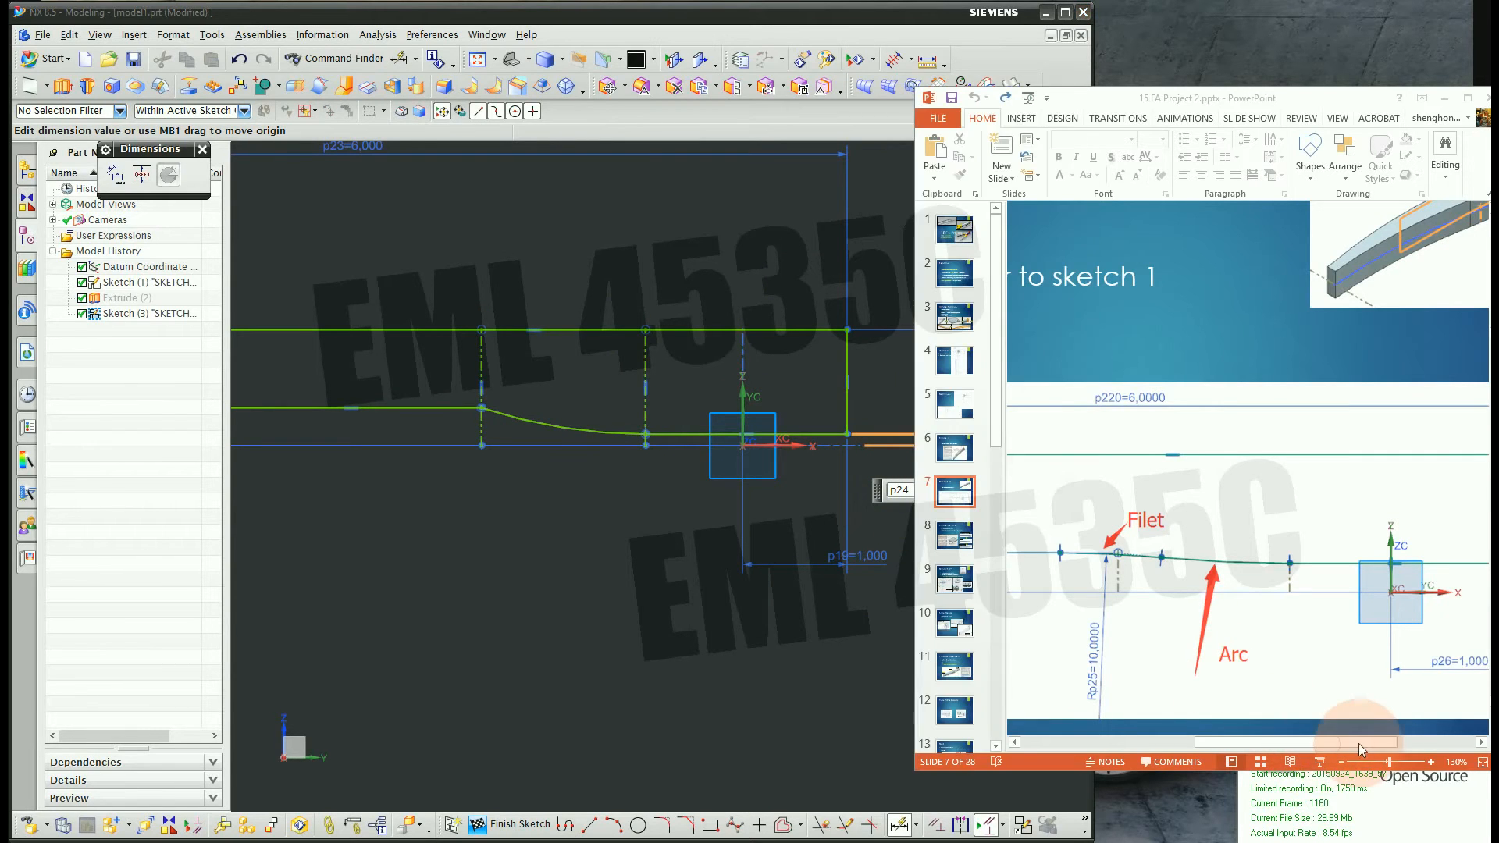
pyautogui.moveTo(1372, 745); pyautogui.dragTo(1422, 744)
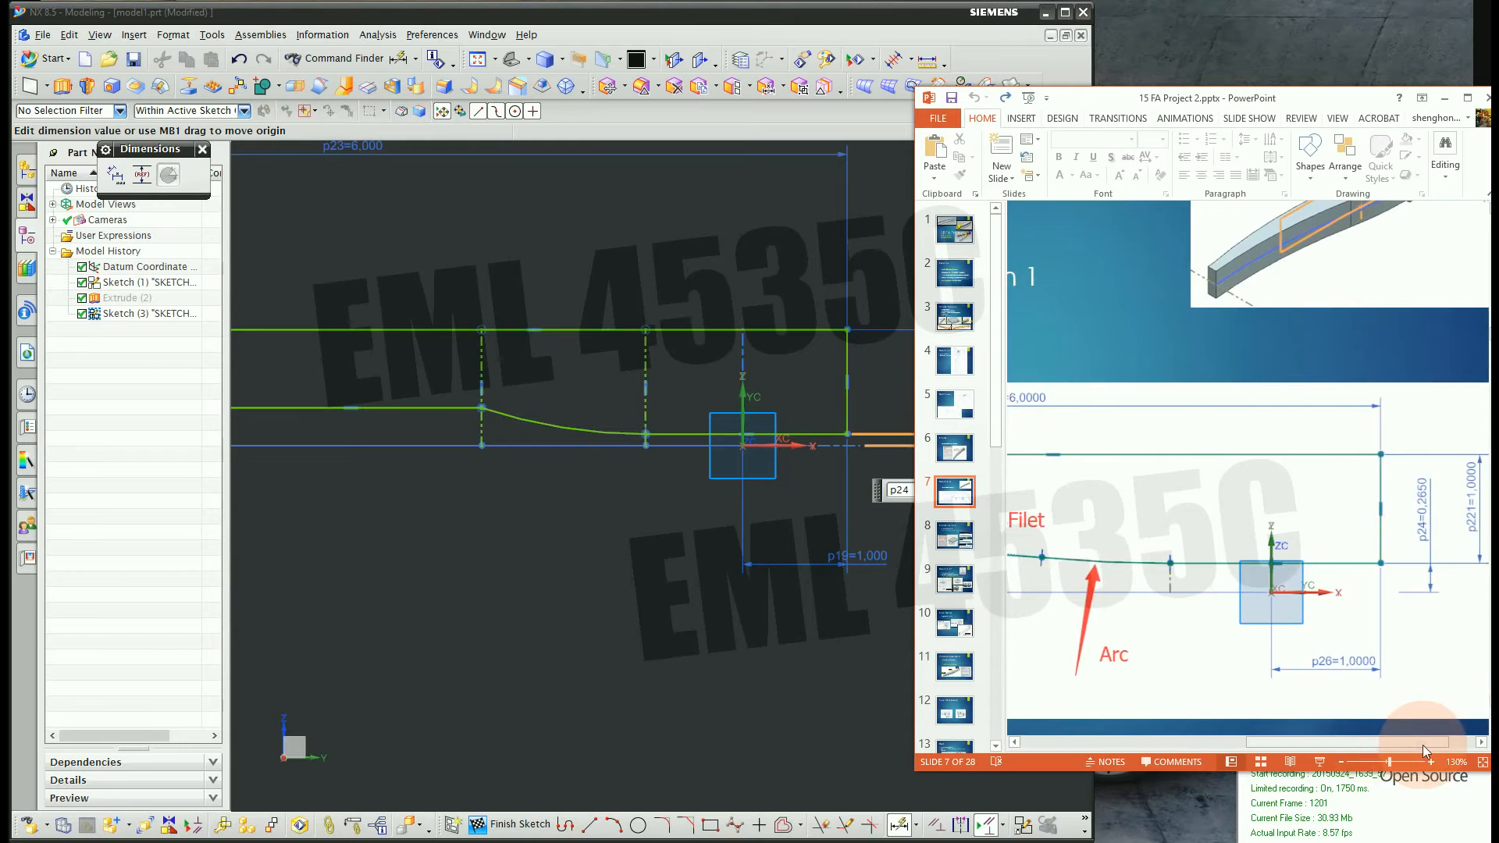
pyautogui.click(937, 486)
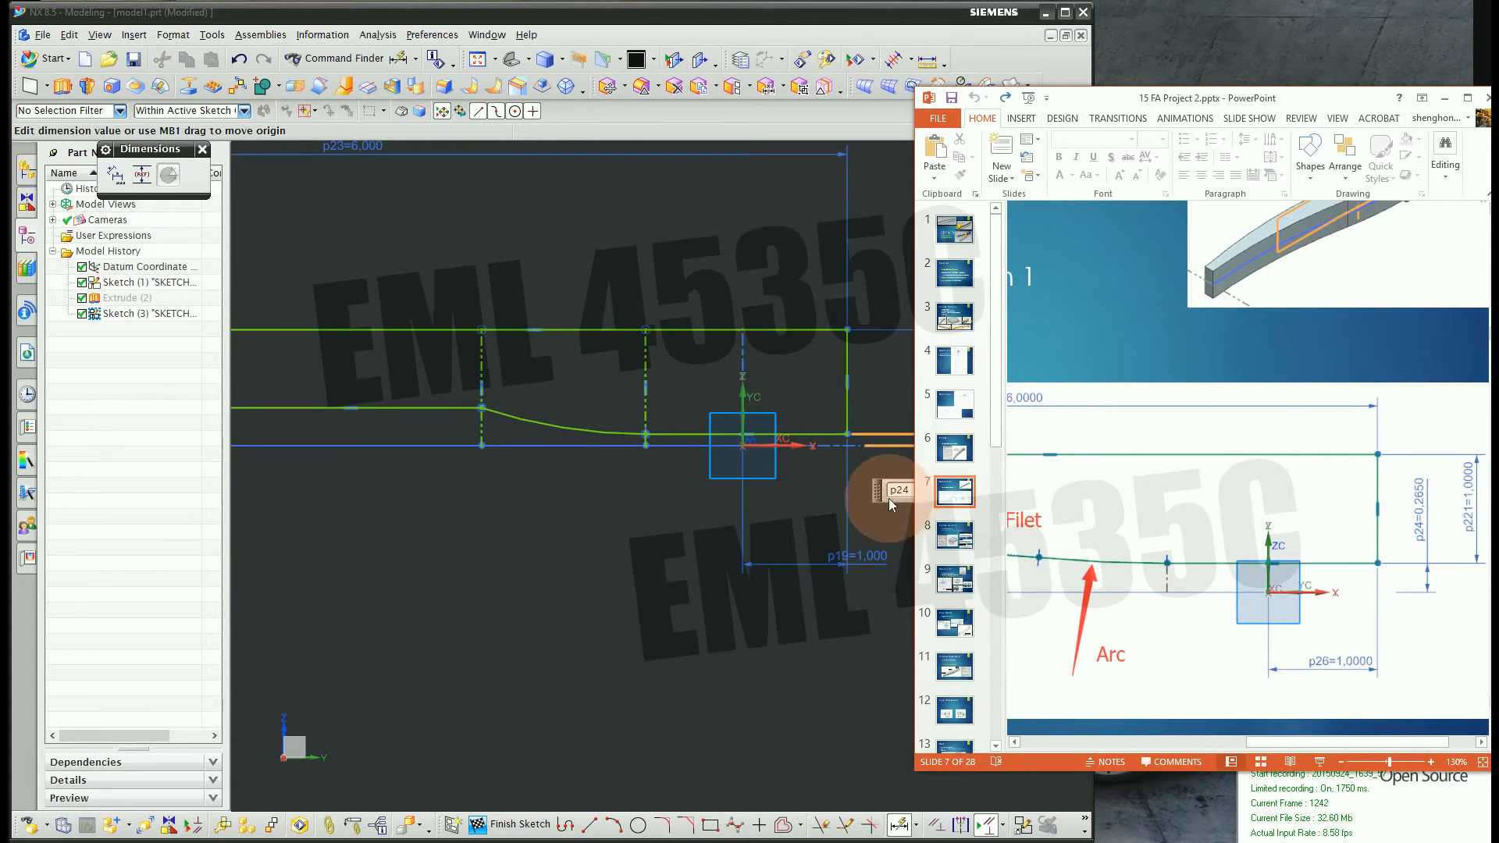
pyautogui.click(876, 496)
pyautogui.click(946, 492)
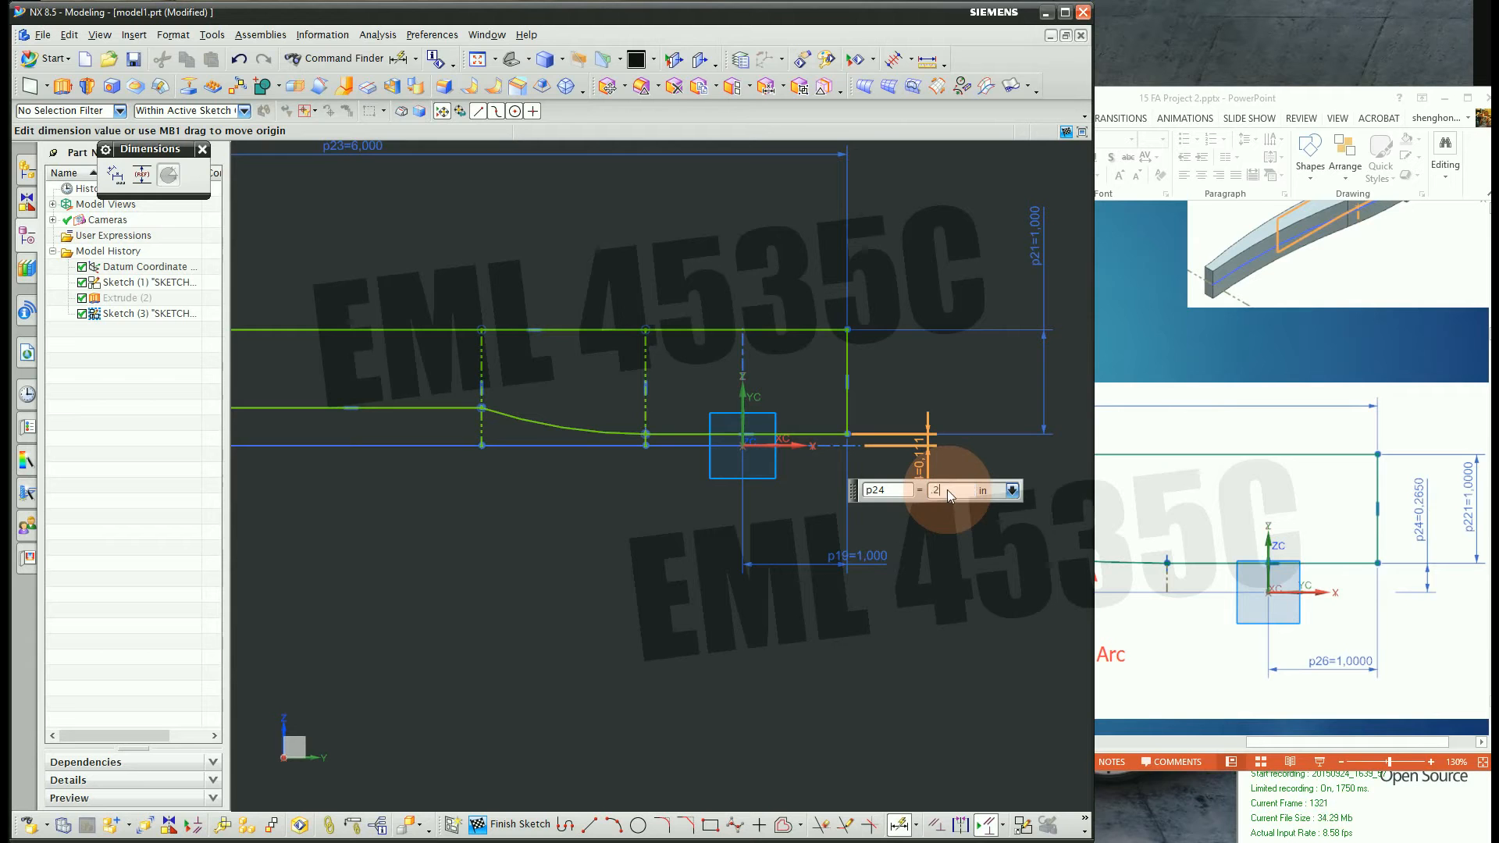
pyautogui.write('.265')
pyautogui.press('Return')
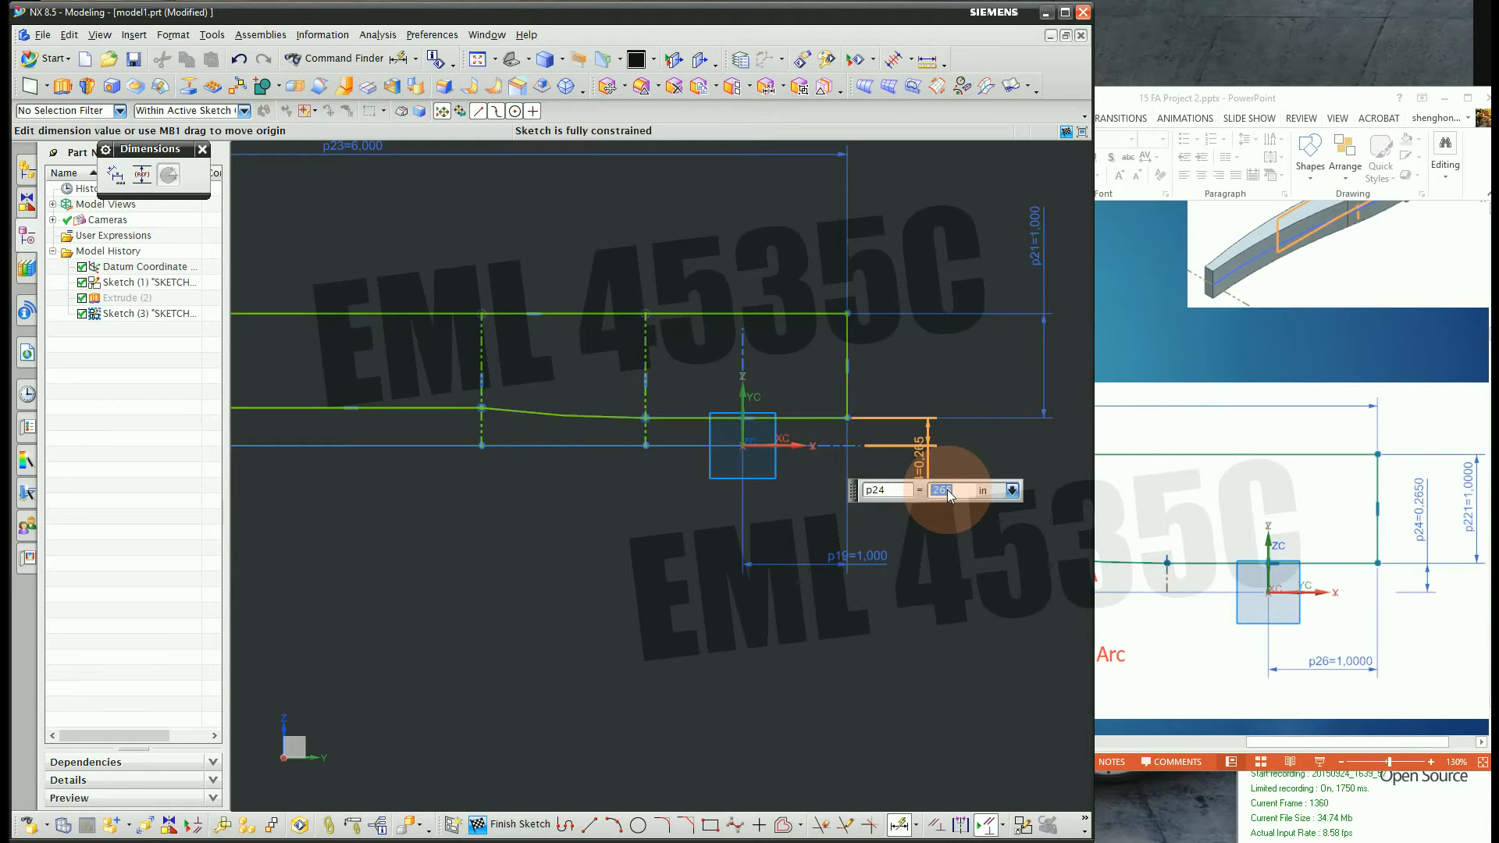
pyautogui.scroll(-1, 962, 435)
pyautogui.press('Escape')
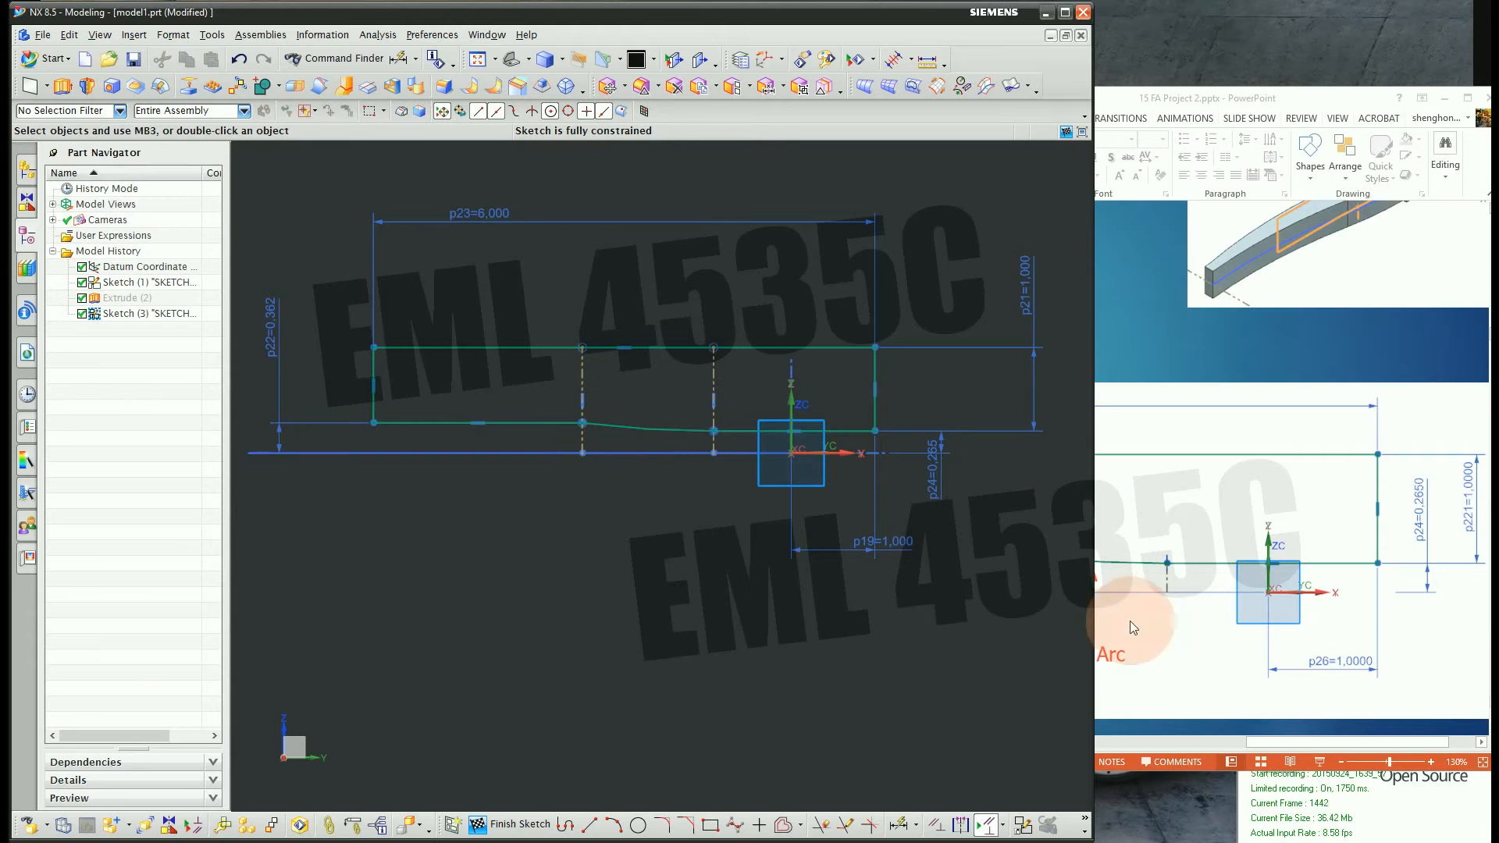
# Check the fillet on slide 7 and apply a radius 10 fillet between the profile's outer lower line and the arc
pyautogui.click(1140, 642)
pyautogui.click(1141, 742)
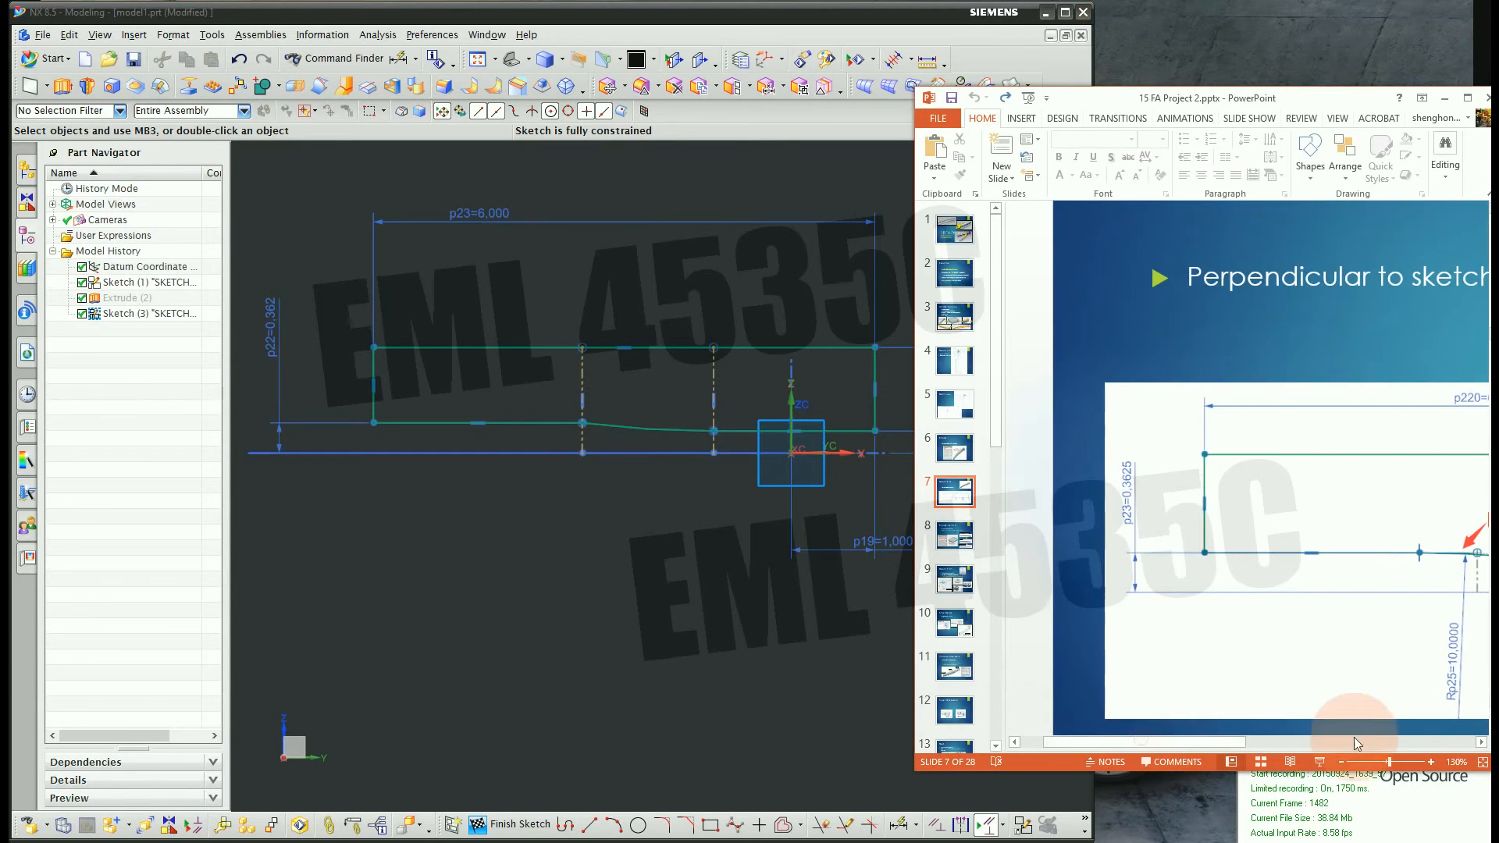
pyautogui.click(867, 757)
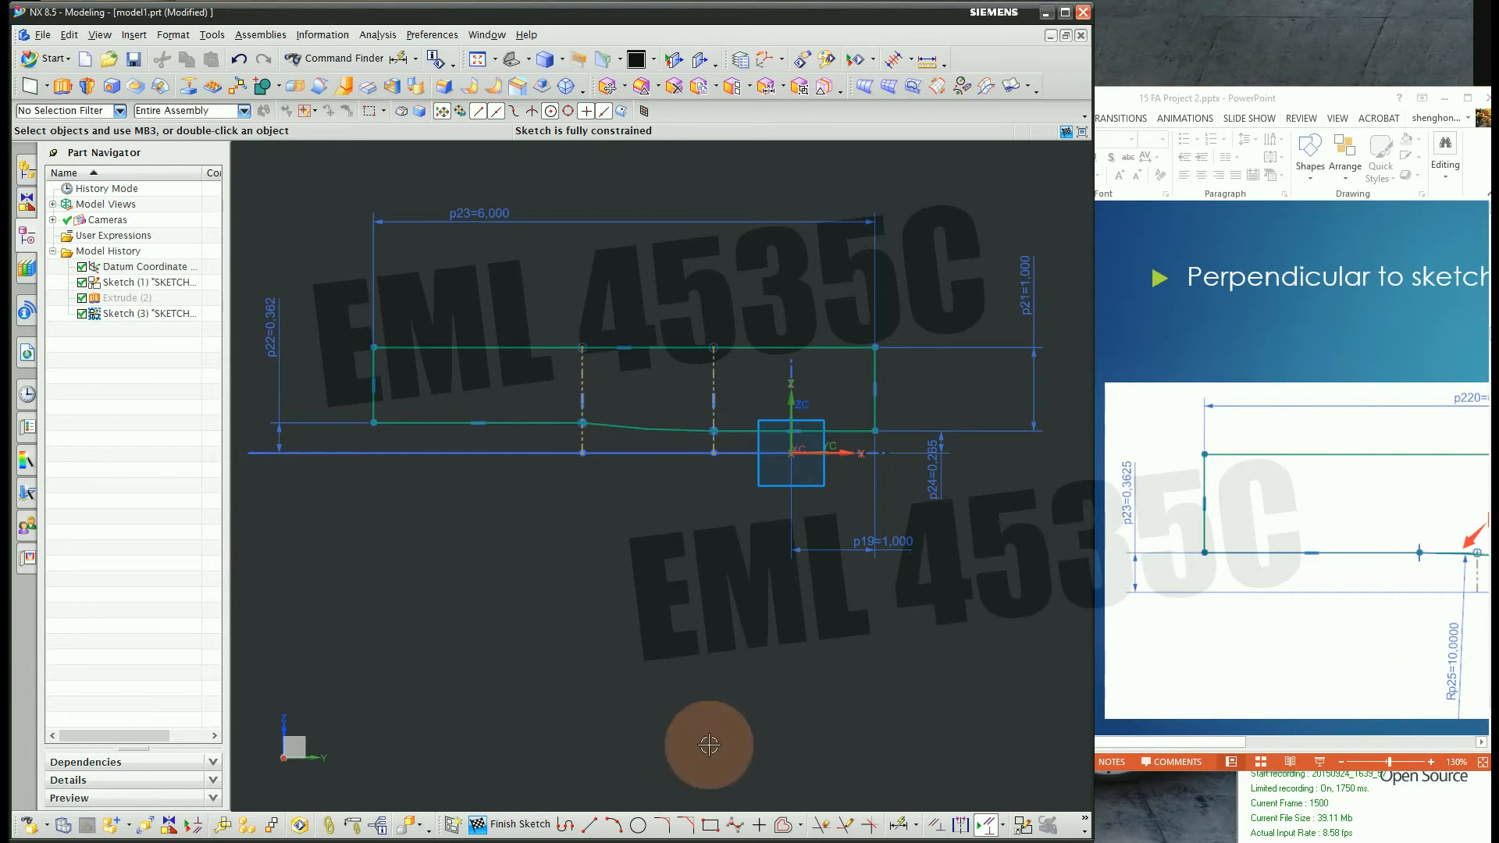
pyautogui.click(662, 824)
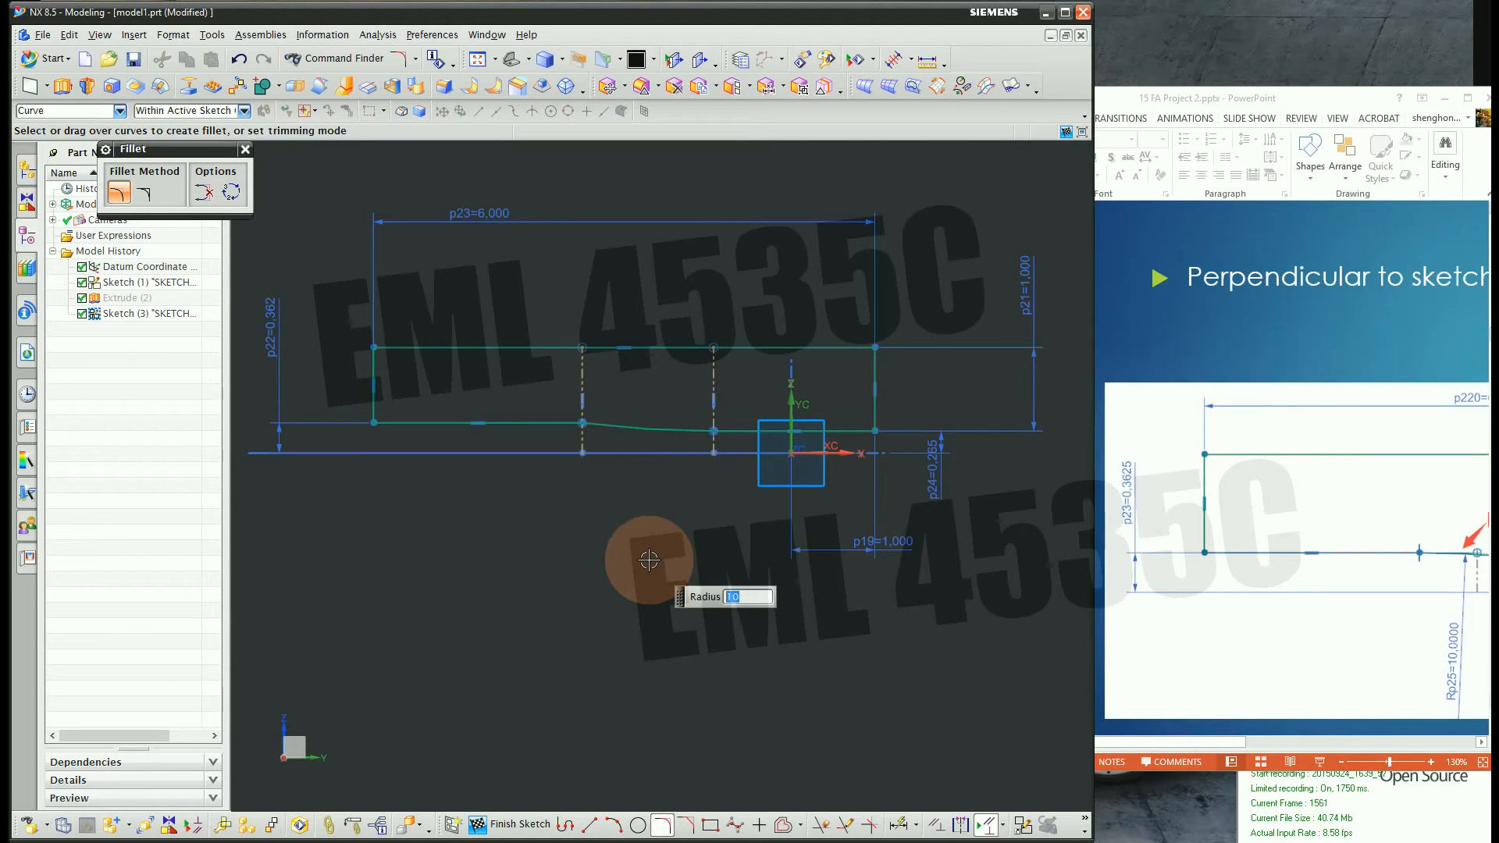
pyautogui.scroll(3, 596, 338)
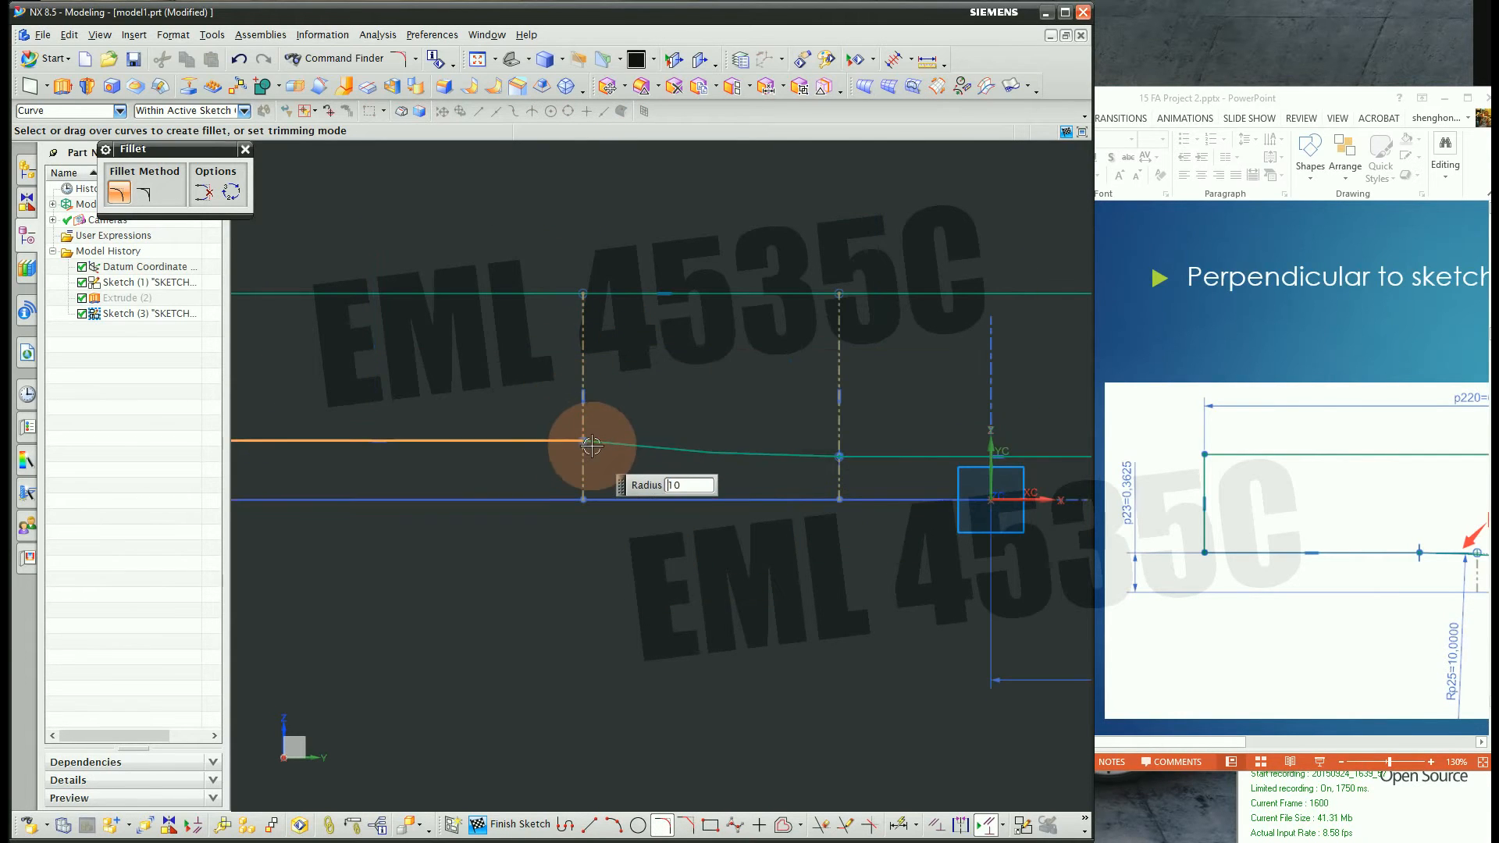
pyautogui.click(592, 445)
pyautogui.press('Escape')
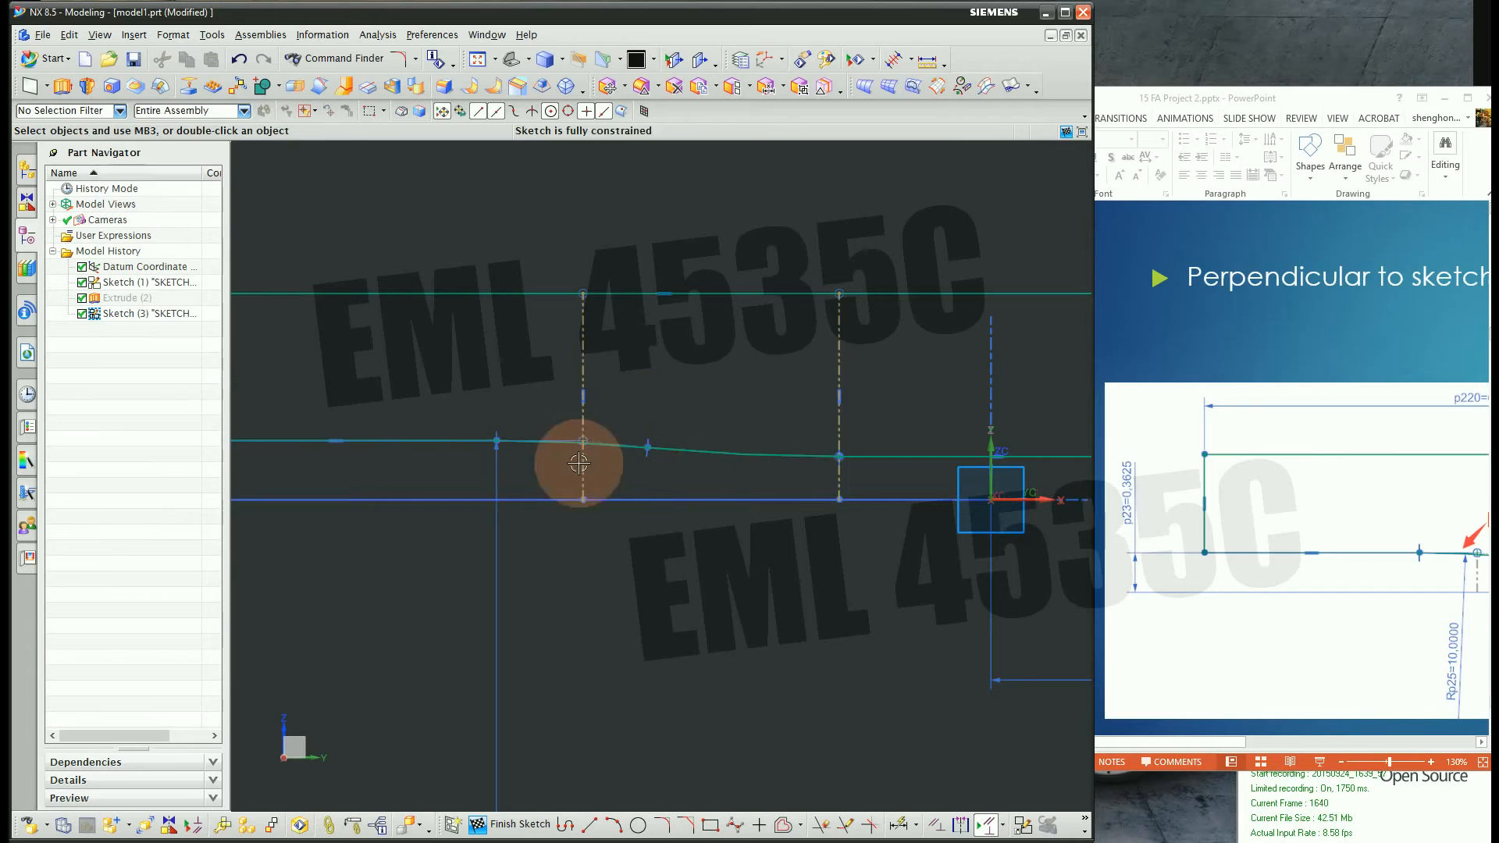
pyautogui.scroll(-3, 569, 362)
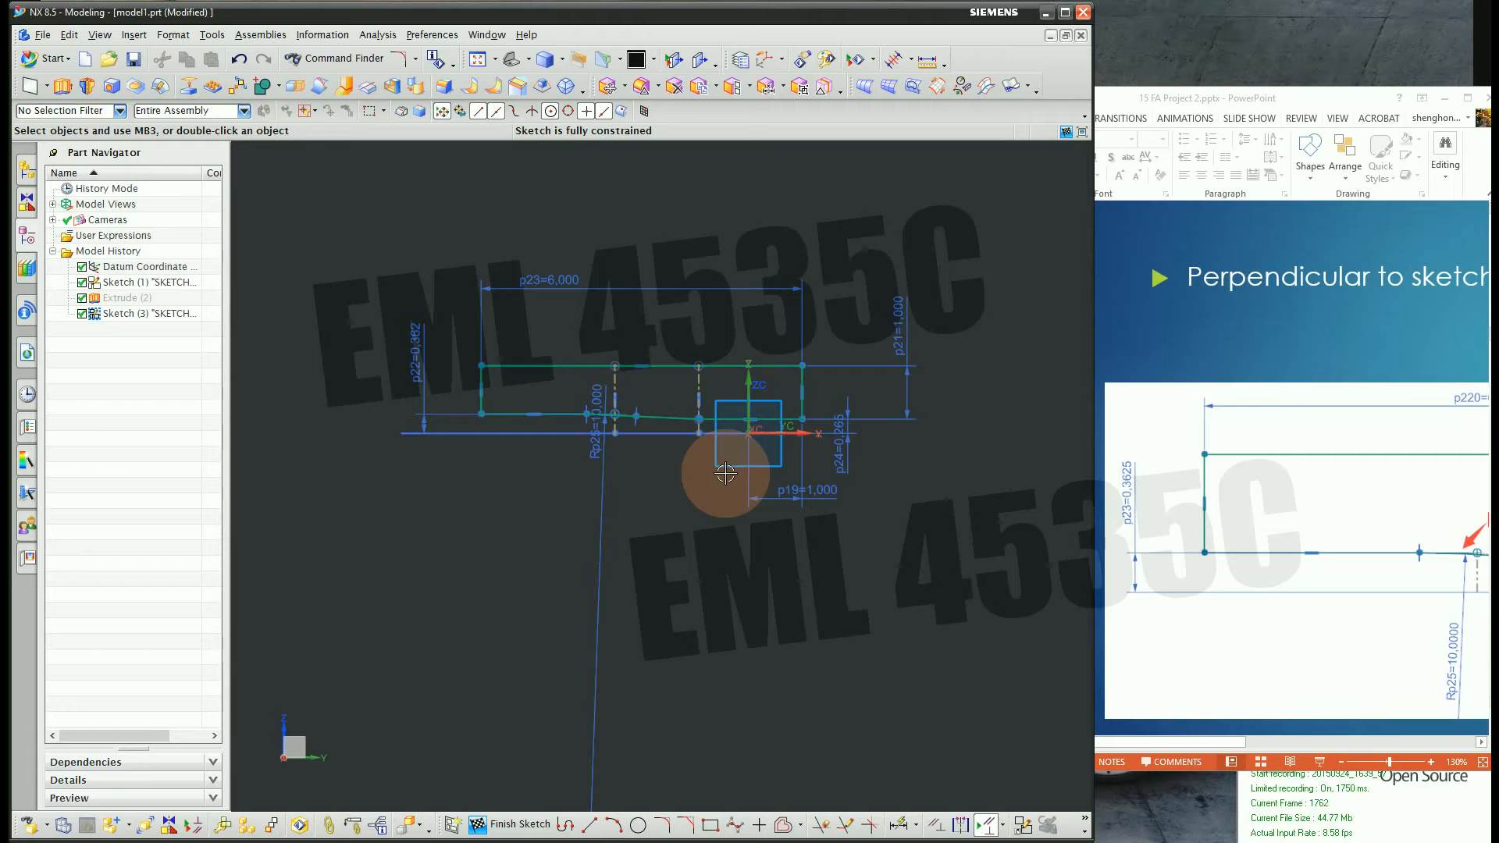
# Switch to the PowerPoint reference and examine the extrude settings for sketch 2 on slide 8, zooming out to 80%
pyautogui.click(1478, 686)
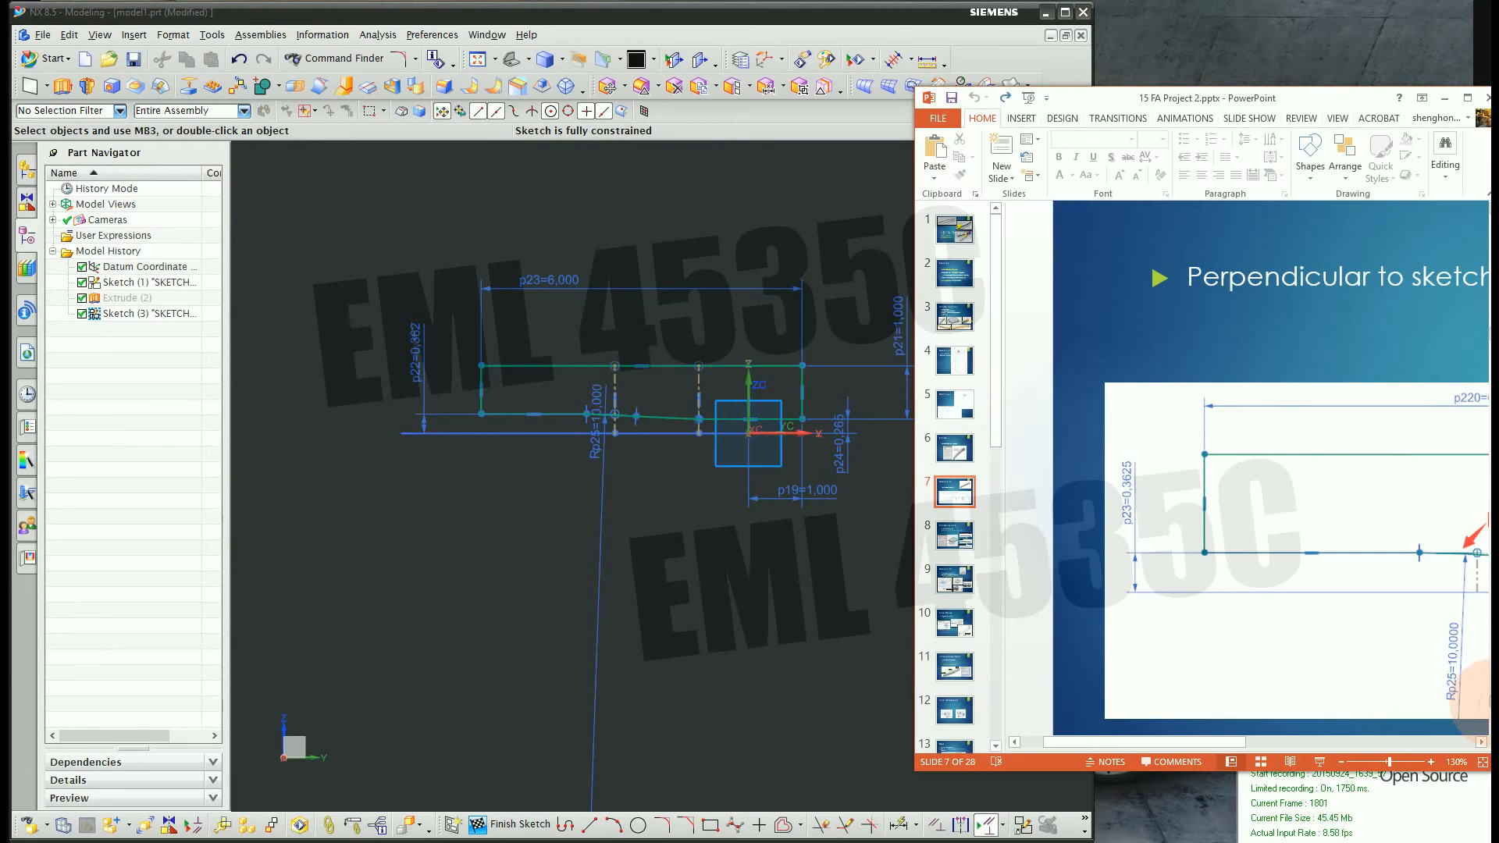
pyautogui.scroll(-3, 1478, 683)
pyautogui.scroll(-3, 1477, 683)
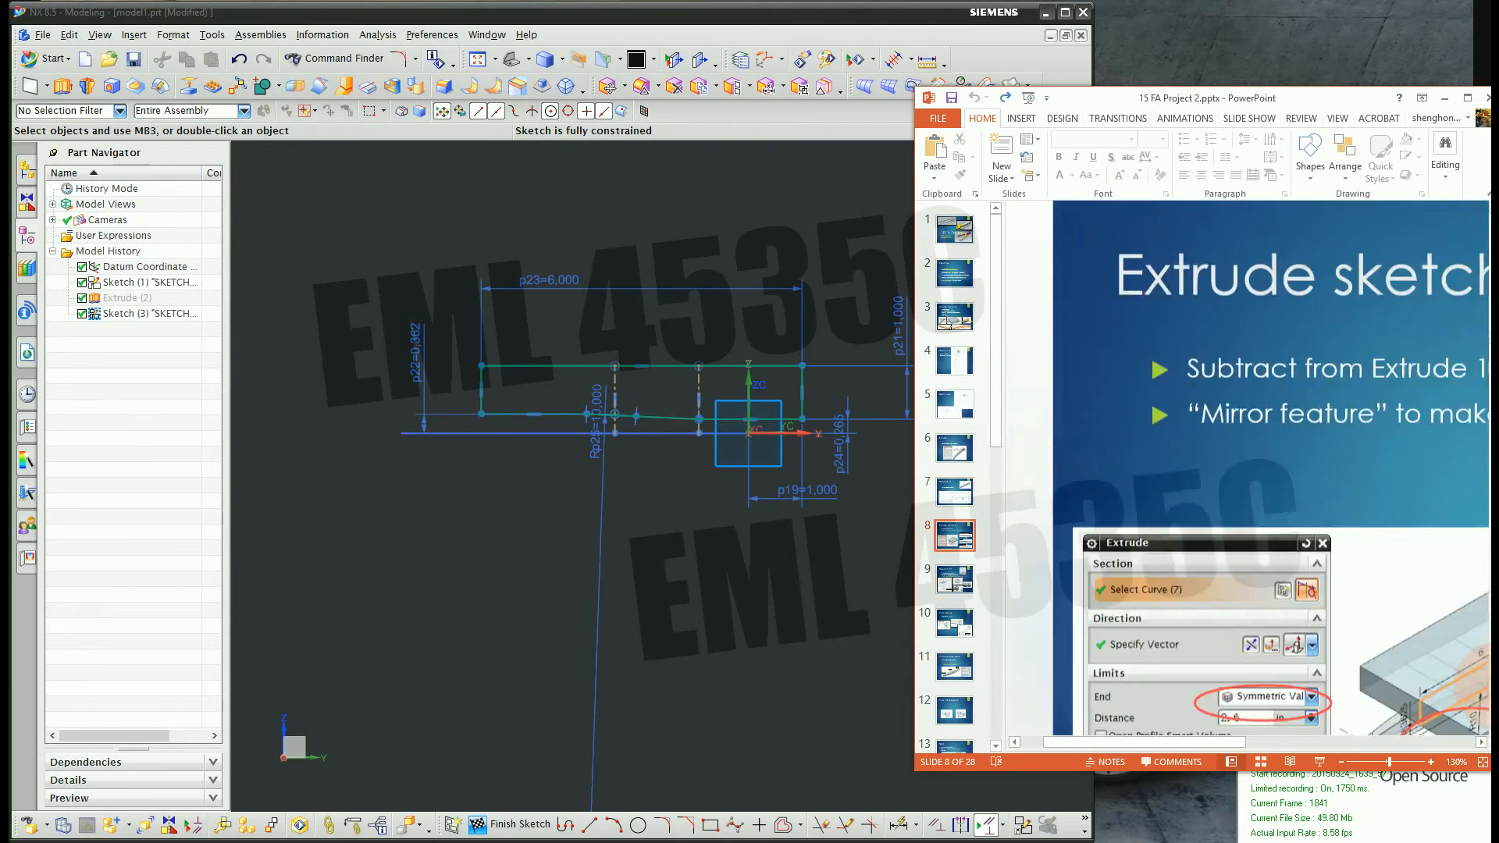
pyautogui.scroll(-1, 1349, 660)
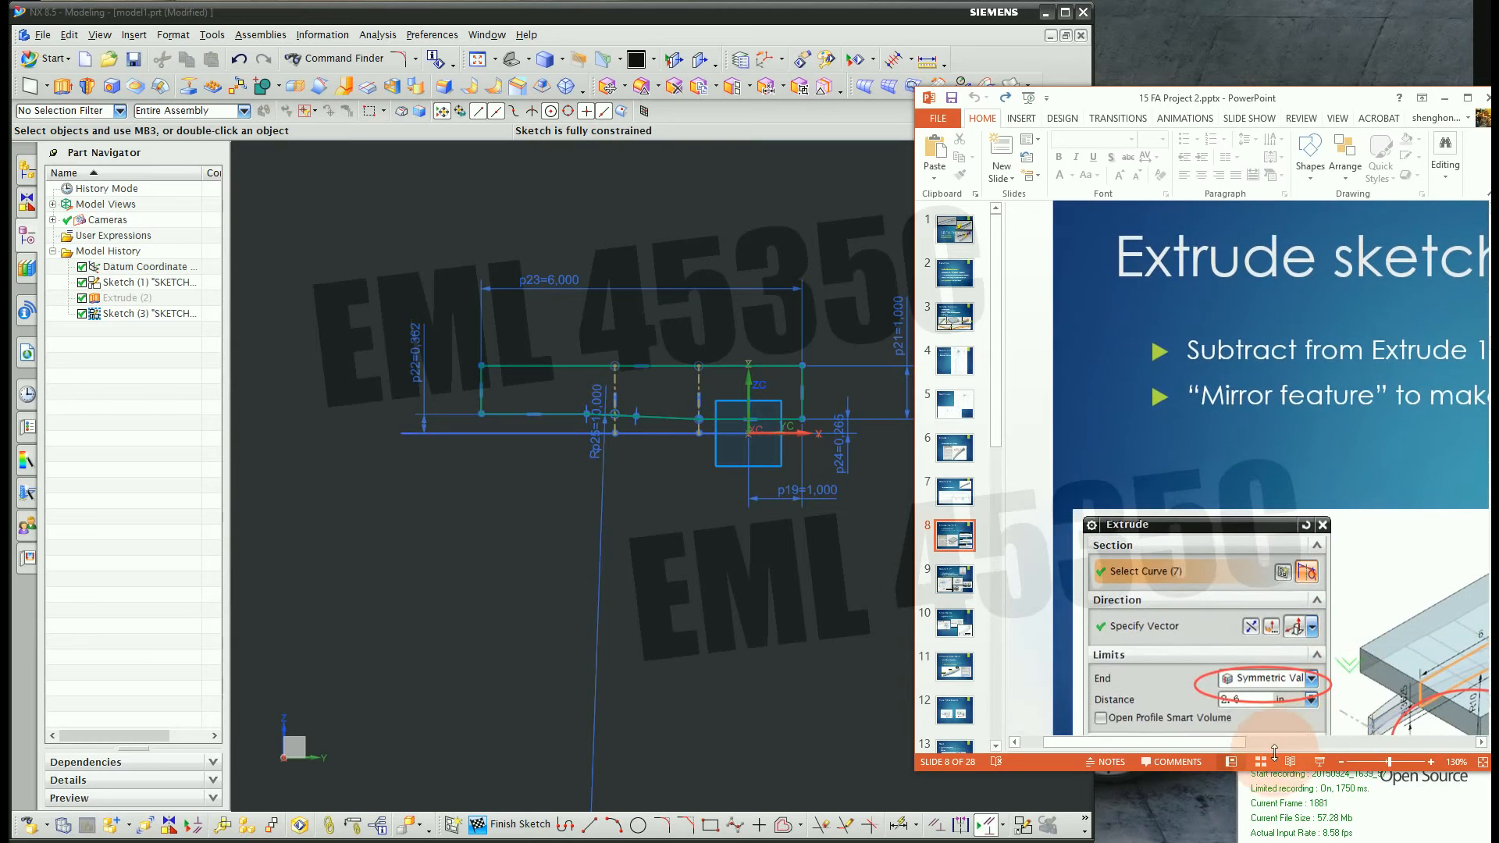
pyautogui.moveTo(1229, 743); pyautogui.dragTo(1339, 743)
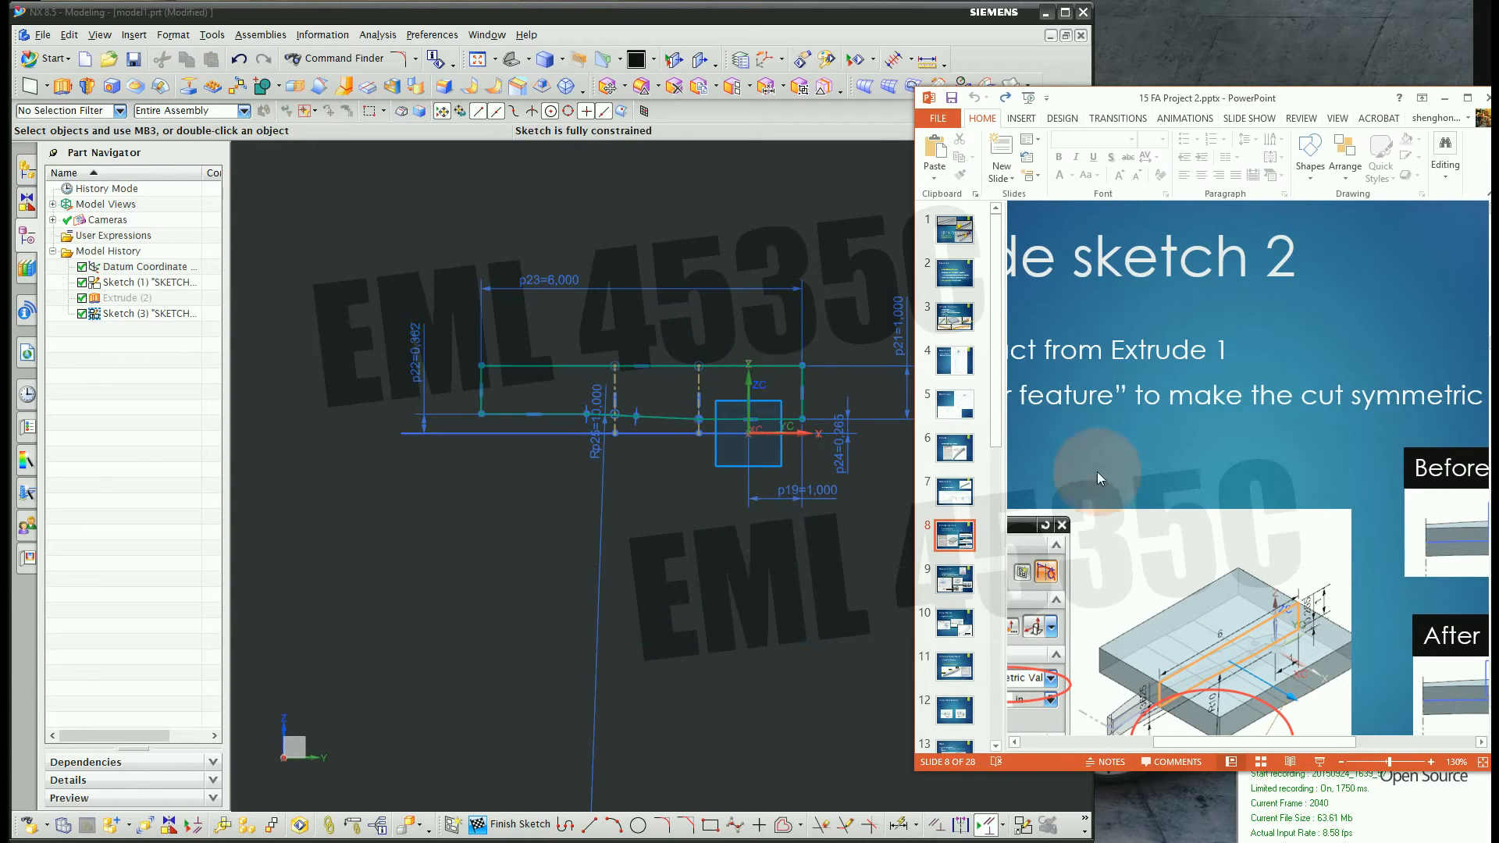
pyautogui.click(1340, 762)
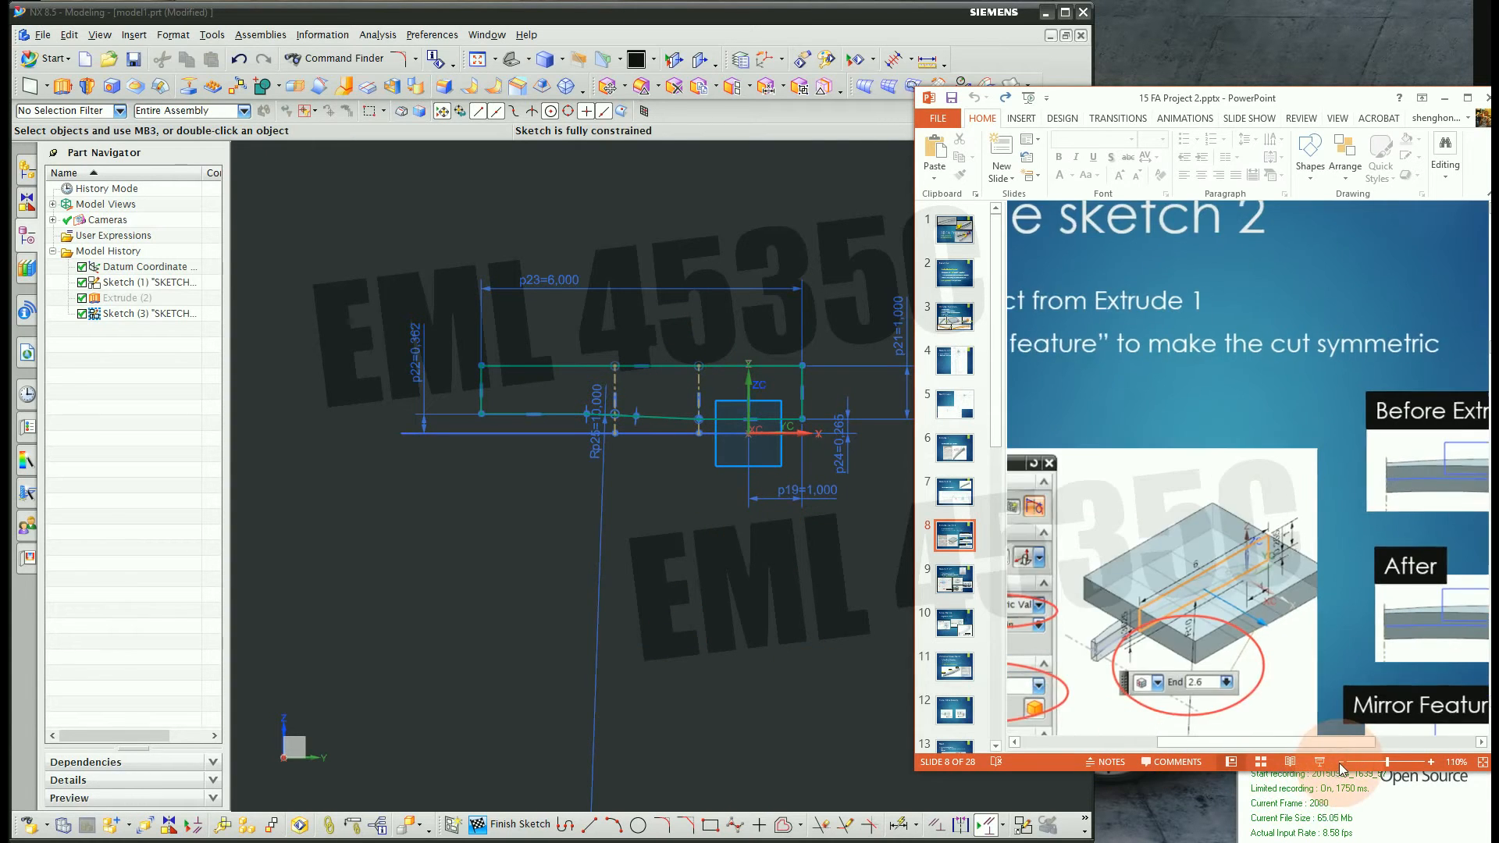
pyautogui.click(1340, 762)
pyautogui.click(1340, 762)
pyautogui.click(1340, 762)
pyautogui.click(1340, 762)
# Return to NX, finish the sketch and start an Extrude using its closed seven-curve profile as the section
pyautogui.click(500, 669)
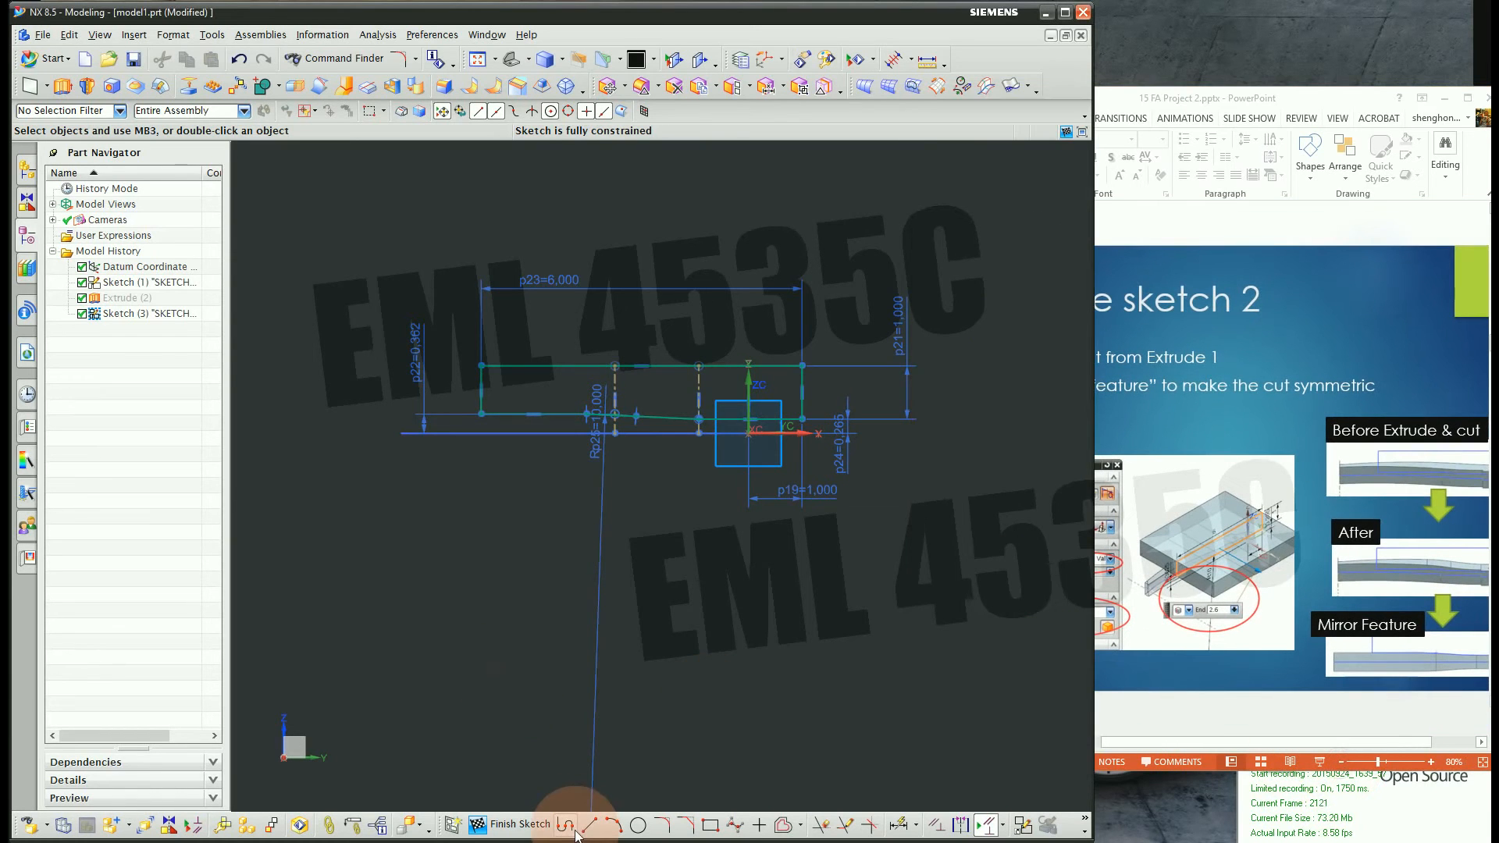
pyautogui.click(511, 824)
pyautogui.click(62, 85)
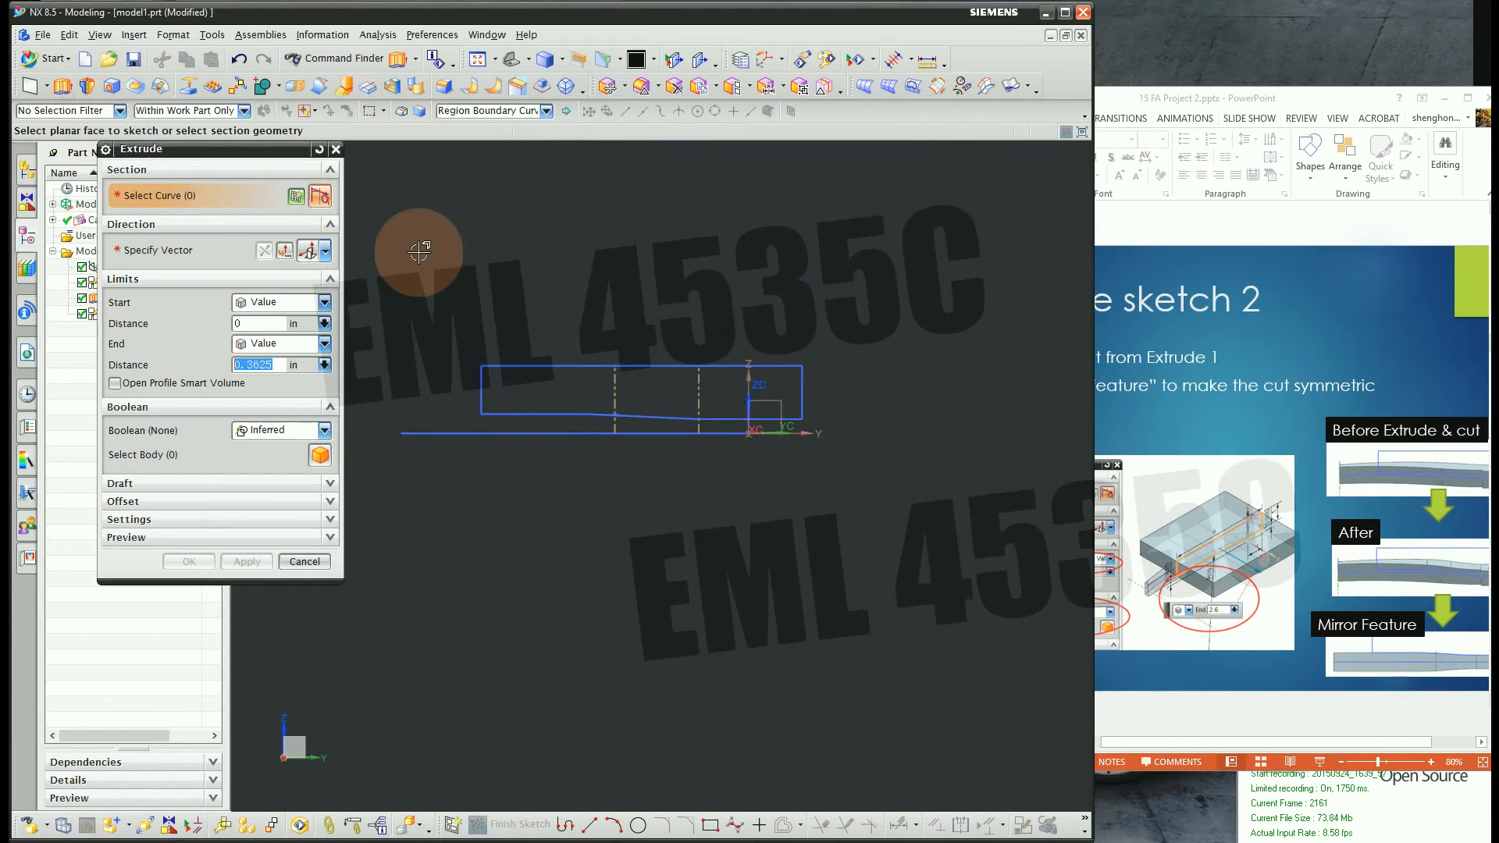
pyautogui.click(531, 368)
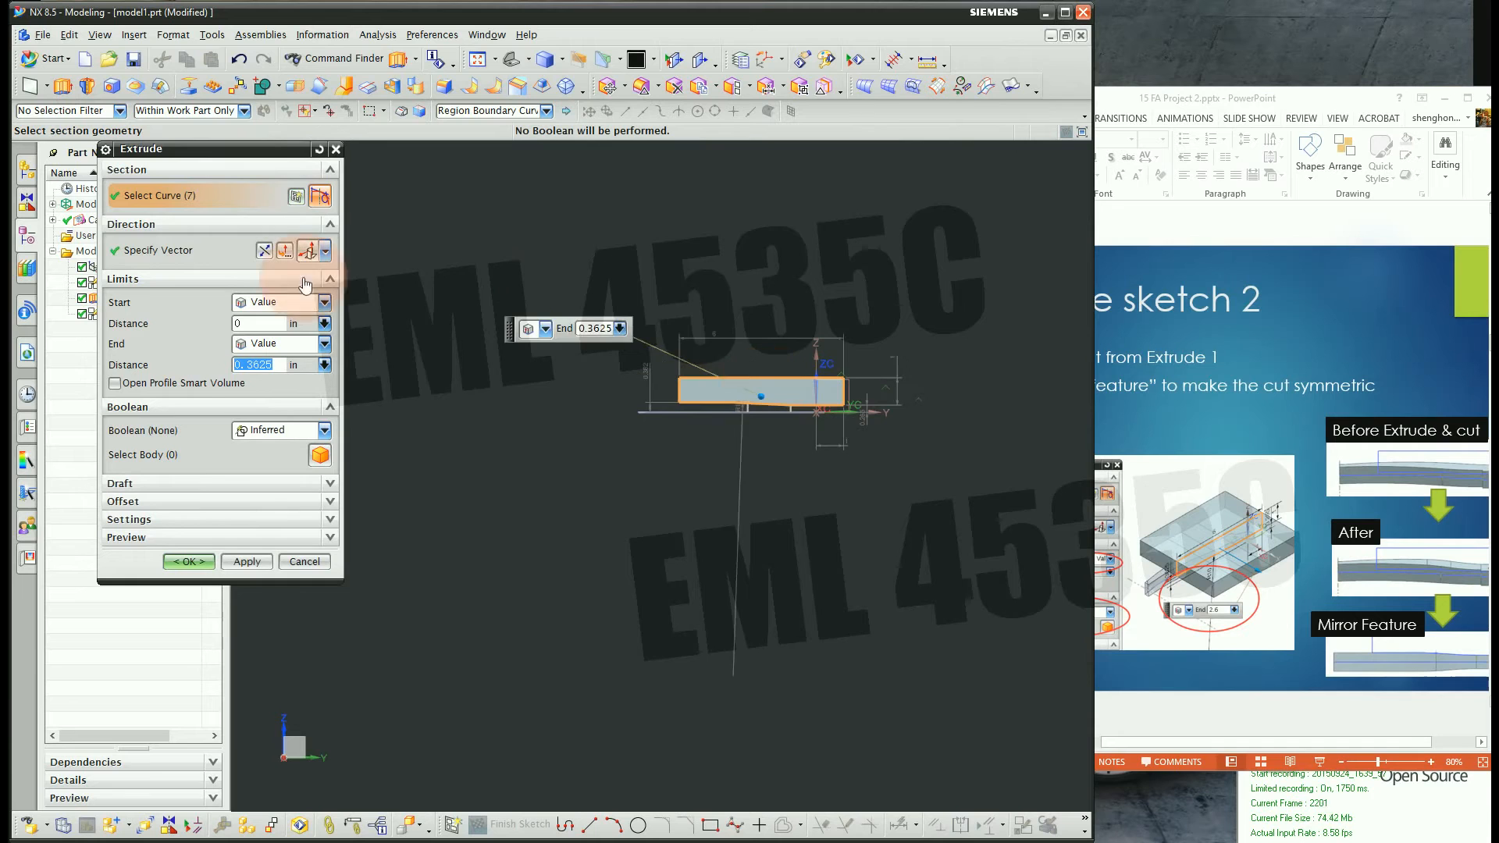
pyautogui.moveTo(251, 149); pyautogui.dragTo(399, 150)
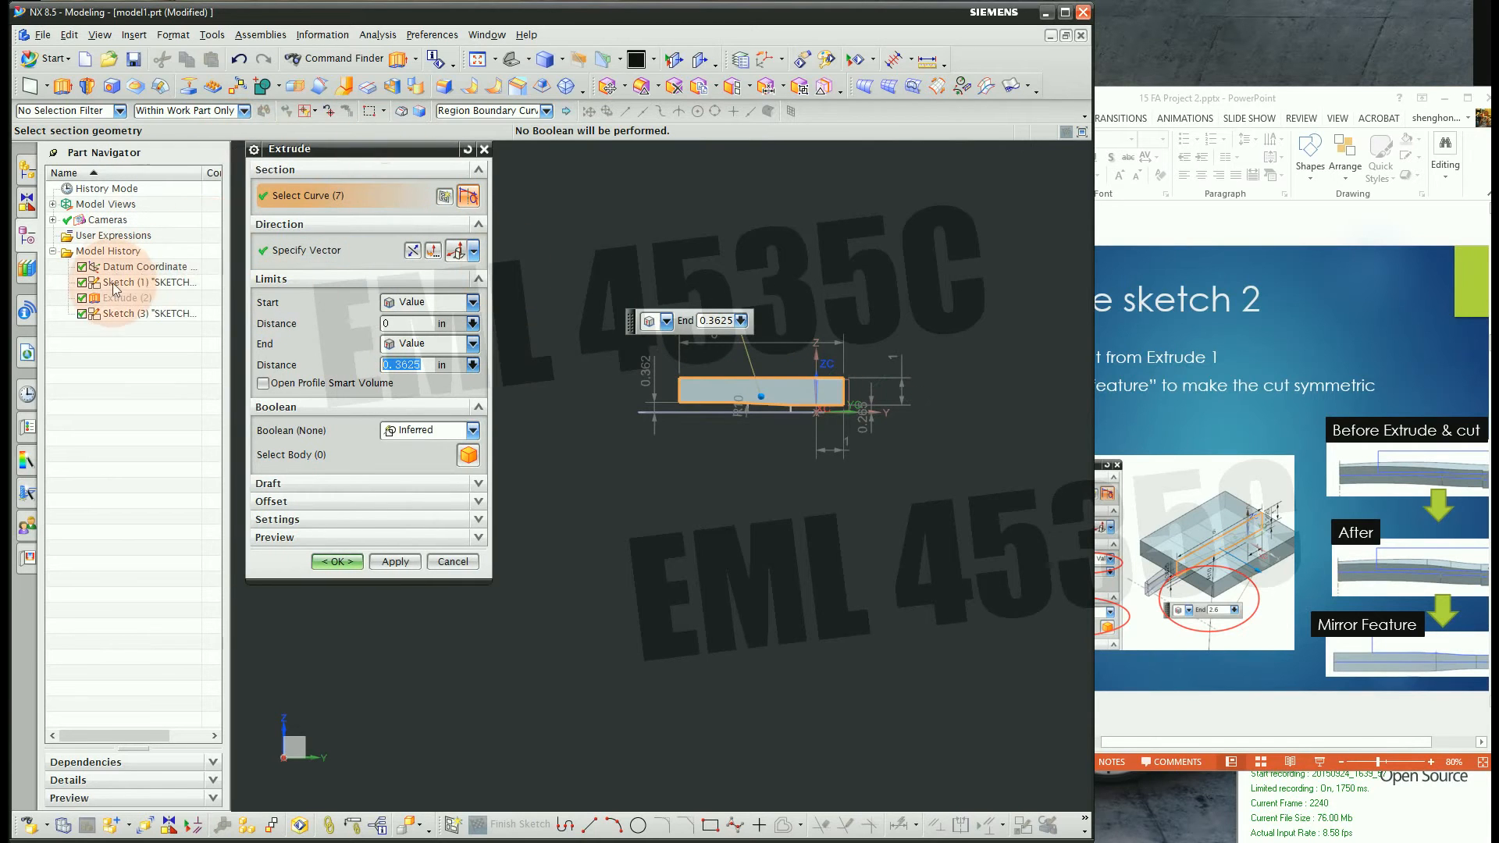
# Show the hidden Extrude (2) body and set the new extrude's limits to Symmetric Value with a distance of 3 in
pyautogui.moveTo(586, 458); pyautogui.dragTo(690, 446, button='middle')
pyautogui.click(429, 302)
pyautogui.click(418, 328)
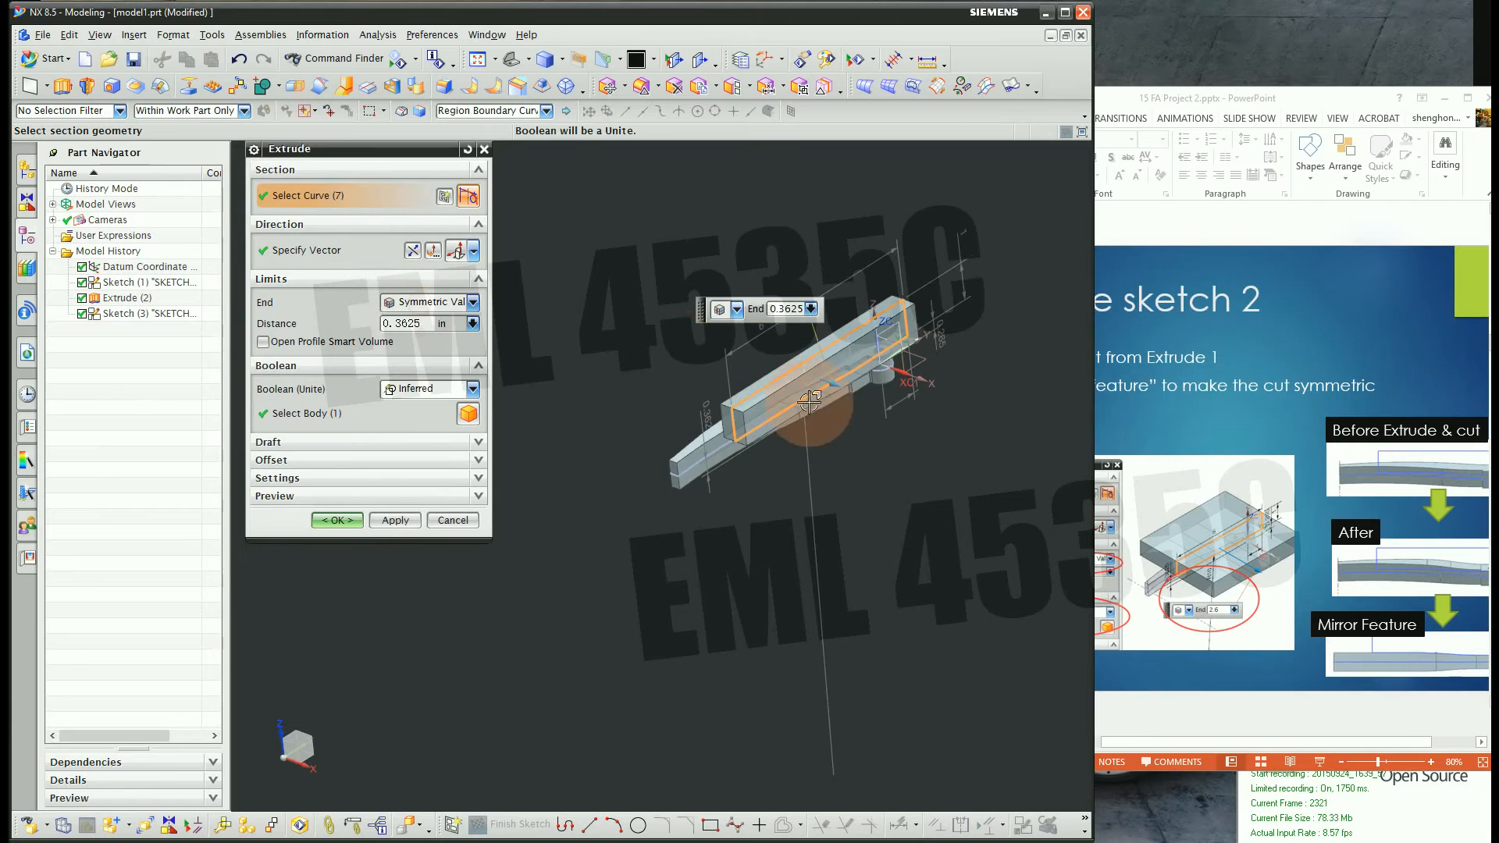
pyautogui.moveTo(837, 392); pyautogui.dragTo(929, 416)
pyautogui.scroll(2, 922, 393)
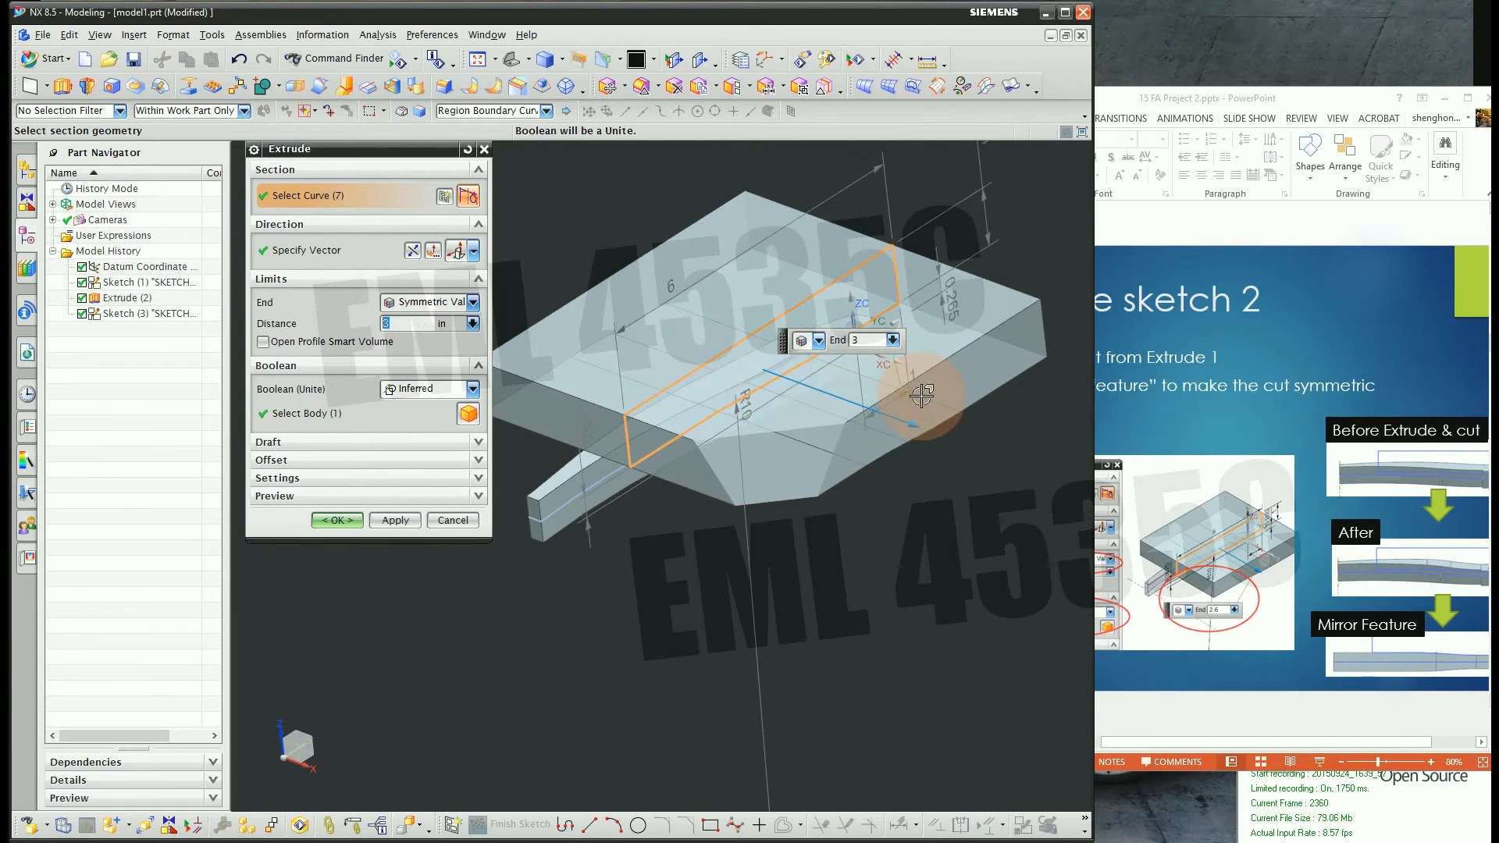
# Set the extrude's Boolean to Subtract and apply it to cut the side profile from the handle body
pyautogui.click(472, 389)
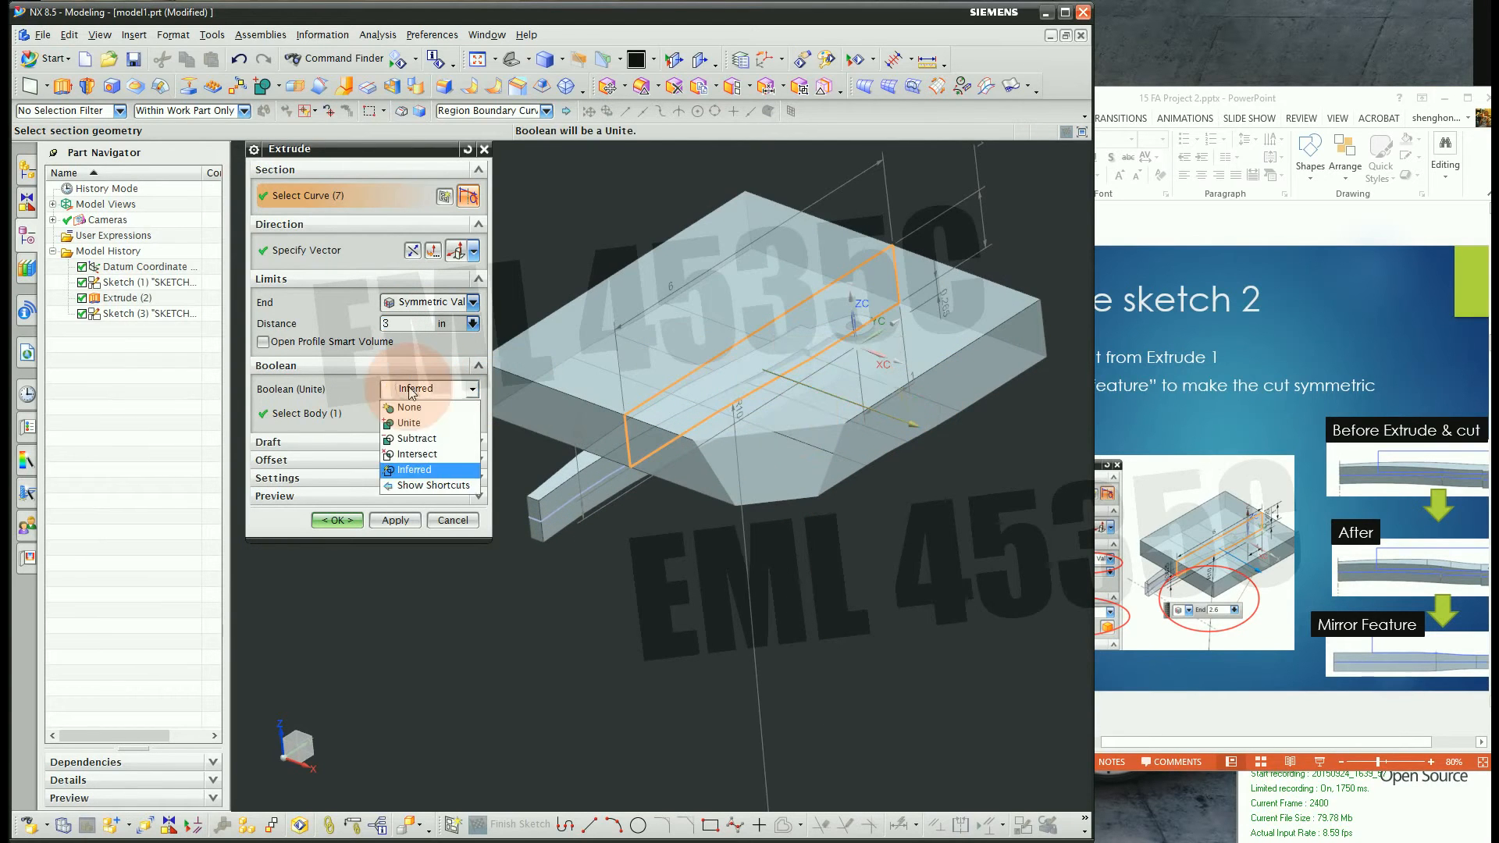
pyautogui.click(418, 451)
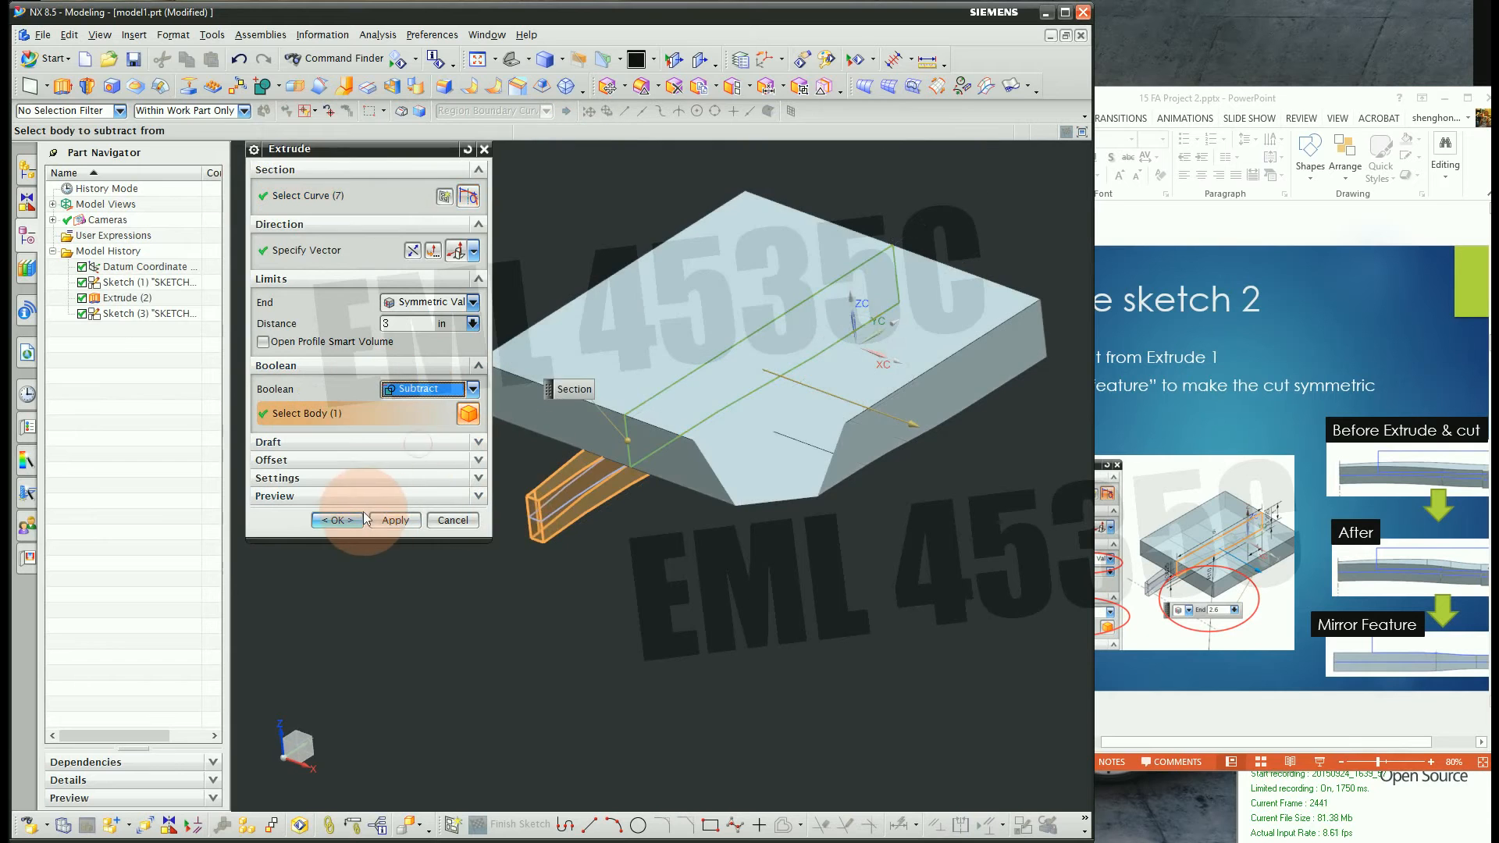
pyautogui.click(337, 520)
# View the part squarely from the side and hide the side-profile sketch, Sketch (3)
pyautogui.moveTo(763, 546); pyautogui.dragTo(739, 510, button='middle')
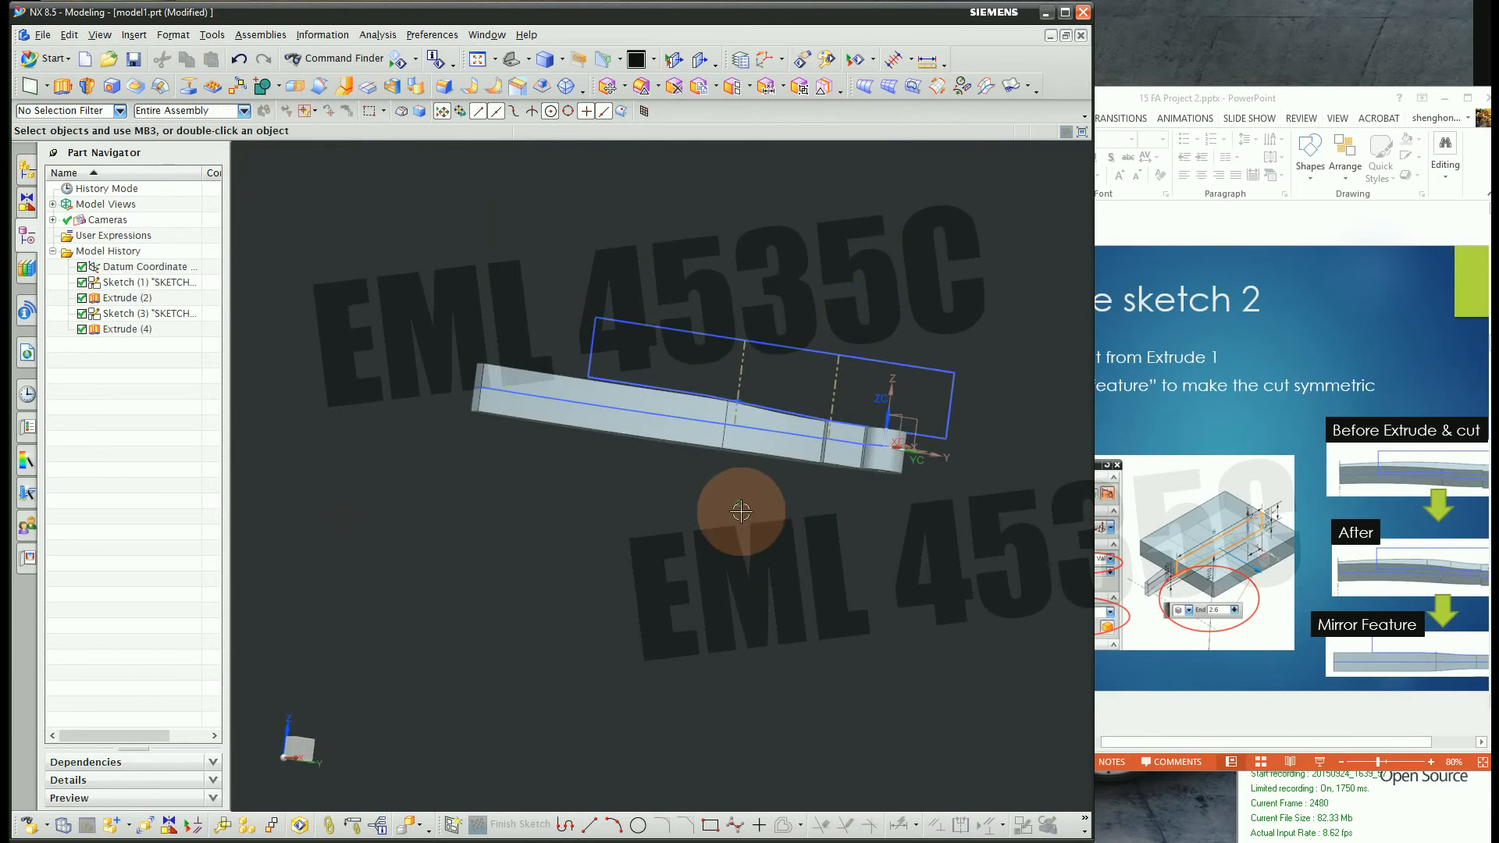
pyautogui.press('F8')
pyautogui.scroll(3, 764, 384)
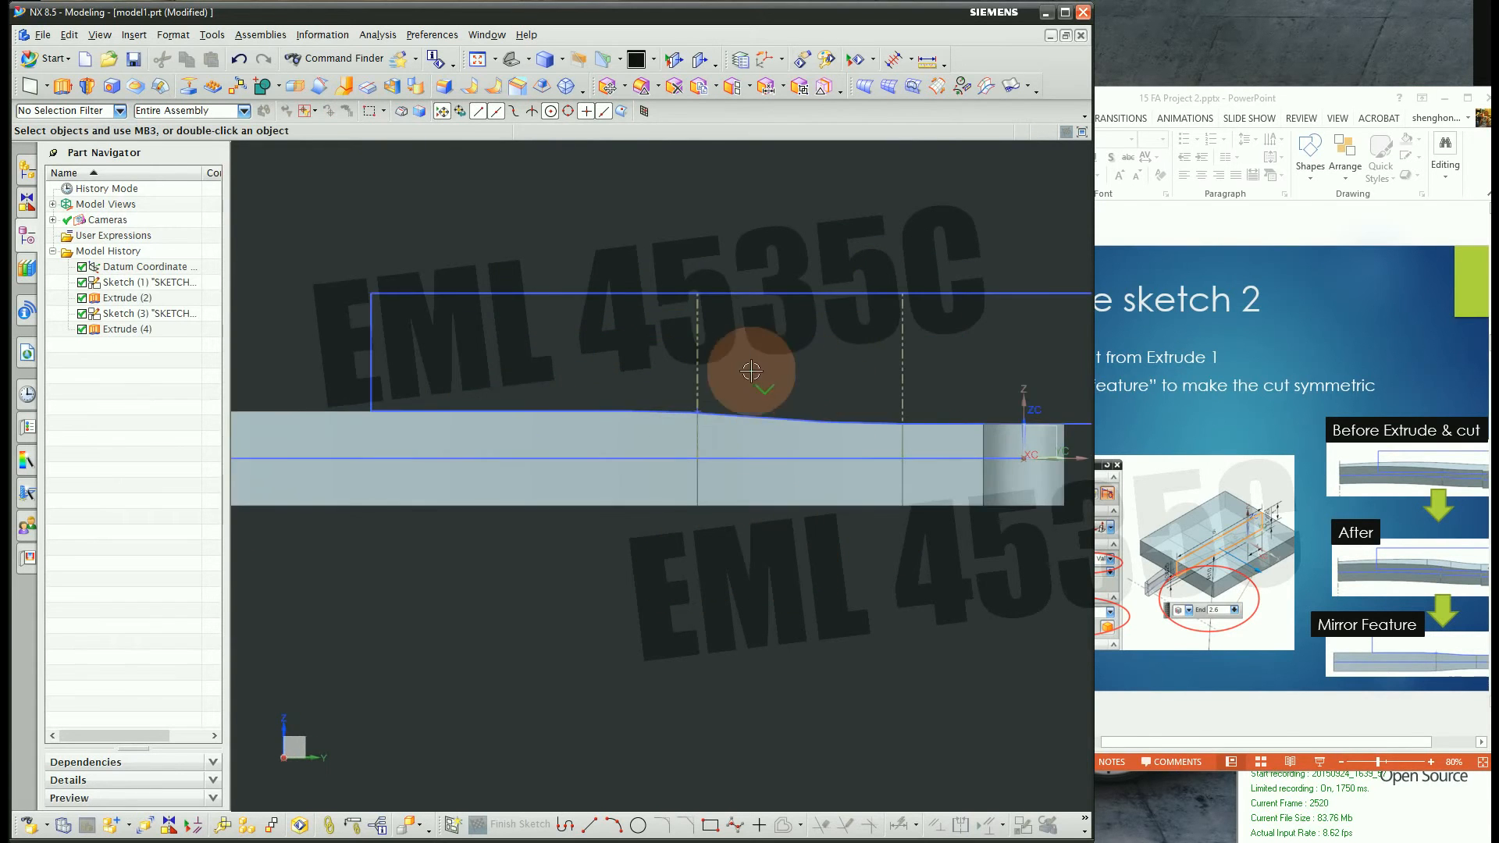
pyautogui.scroll(-2, 742, 368)
pyautogui.rightClick(731, 323)
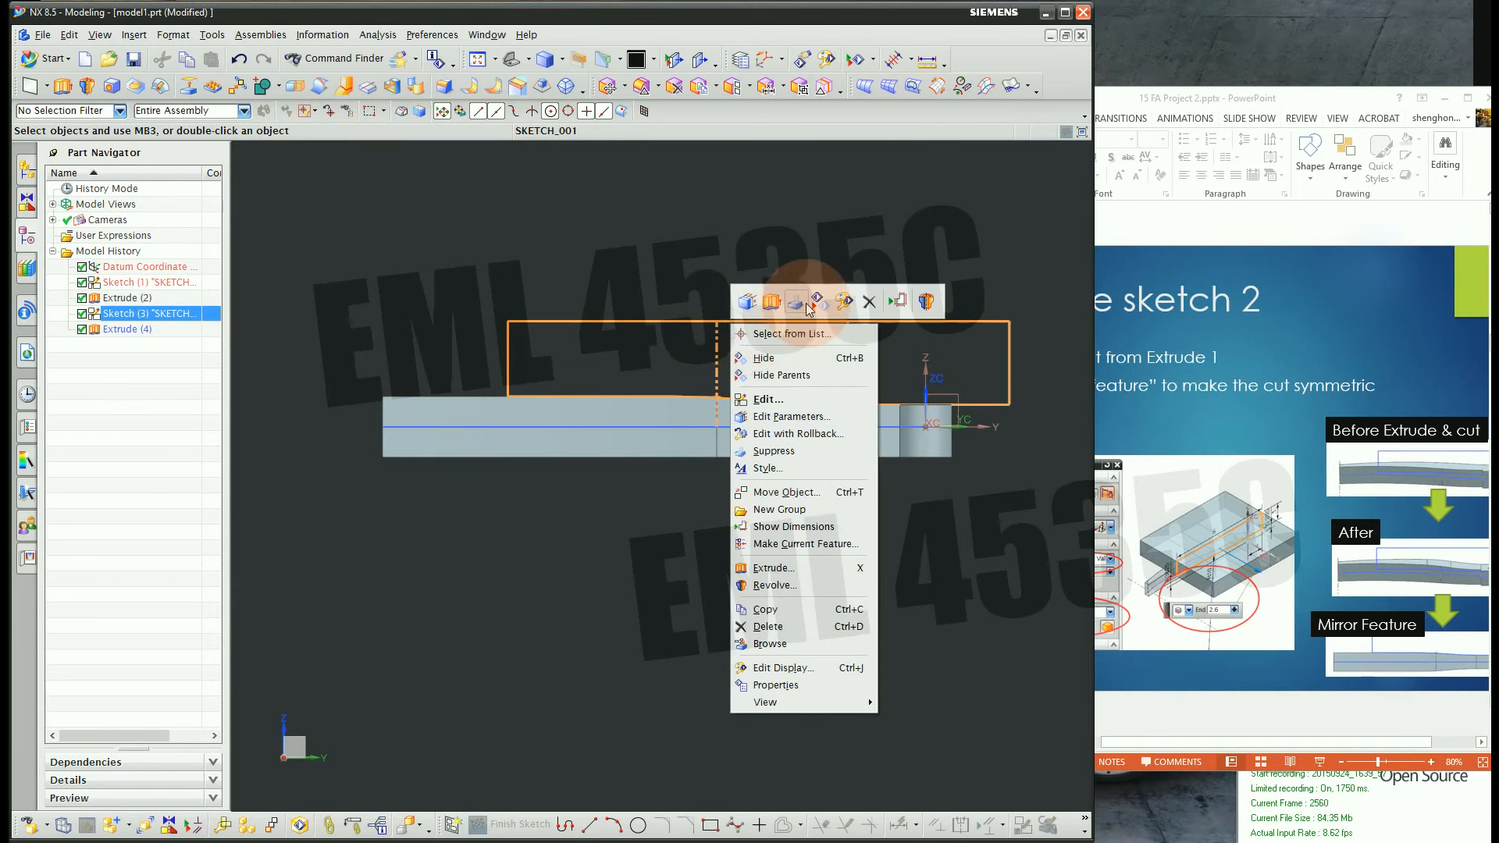
pyautogui.click(769, 357)
# Mirror the Extrude (4) cut with Mirror Feature, using a new XC-YC plane as the mirror plane
pyautogui.click(134, 36)
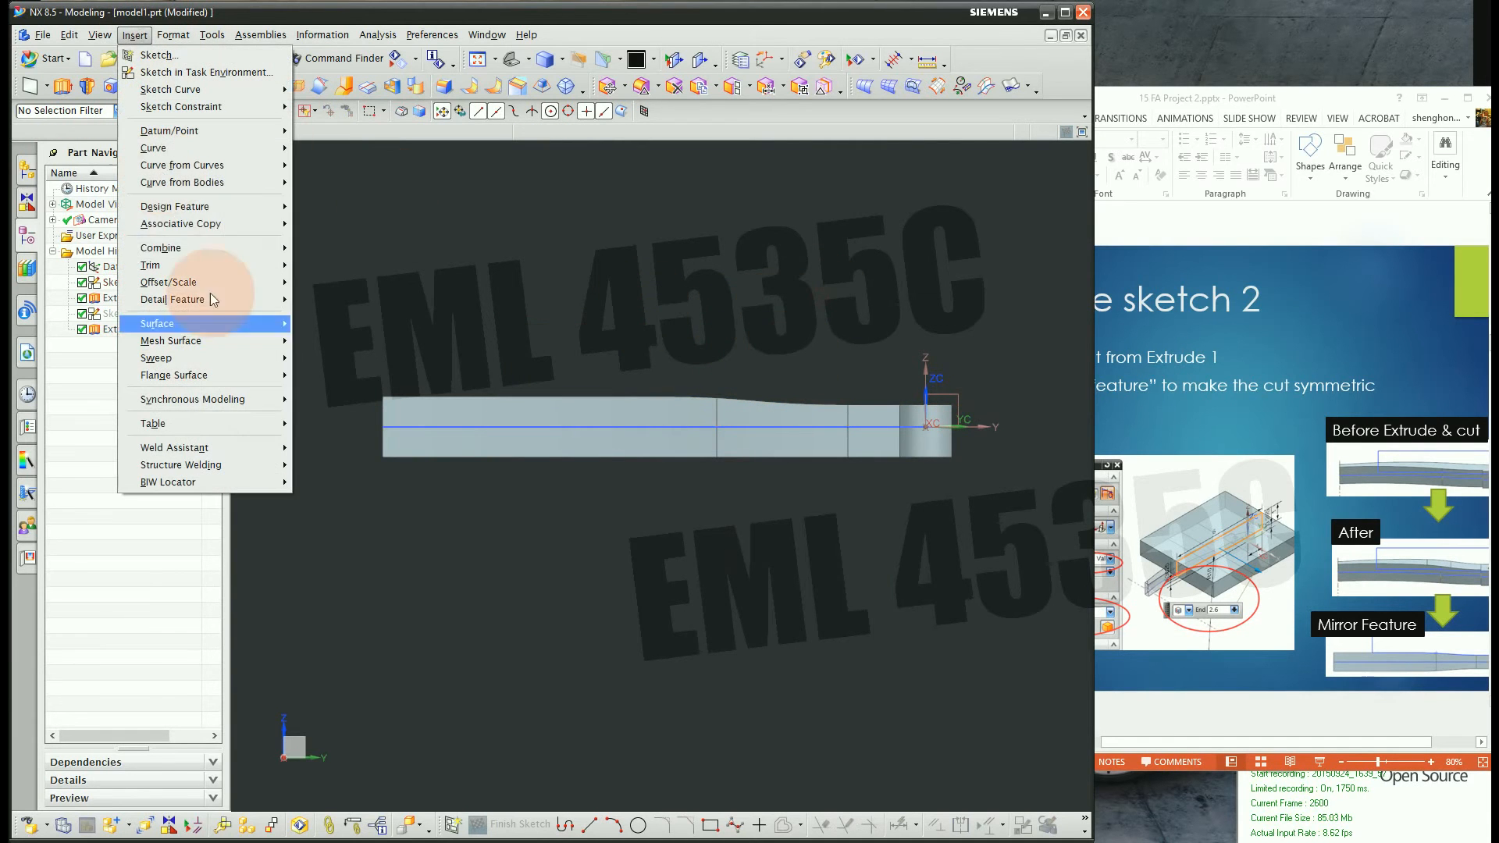
pyautogui.moveTo(203, 224)
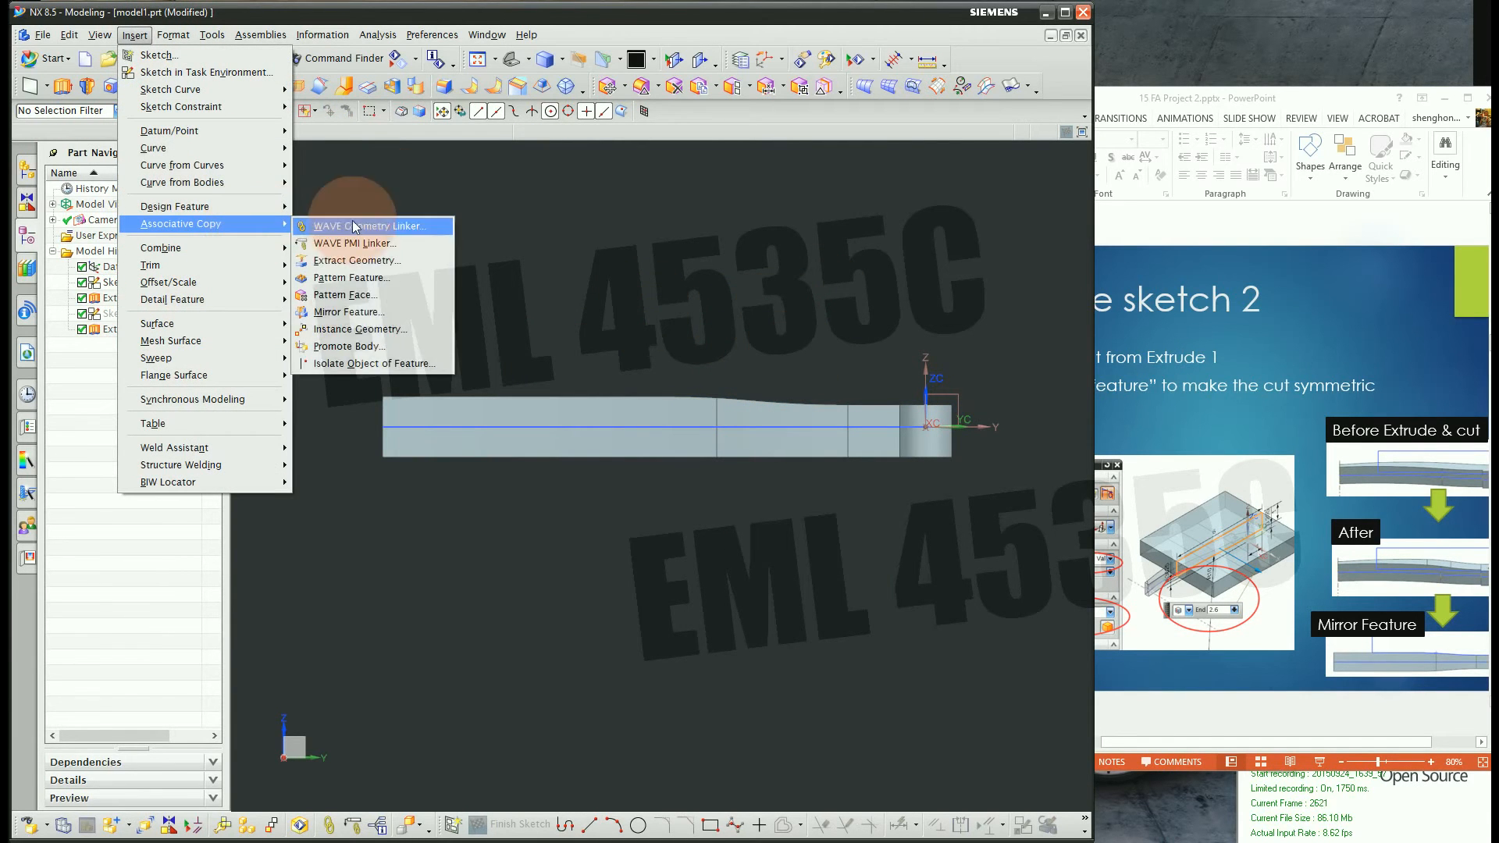
pyautogui.click(364, 313)
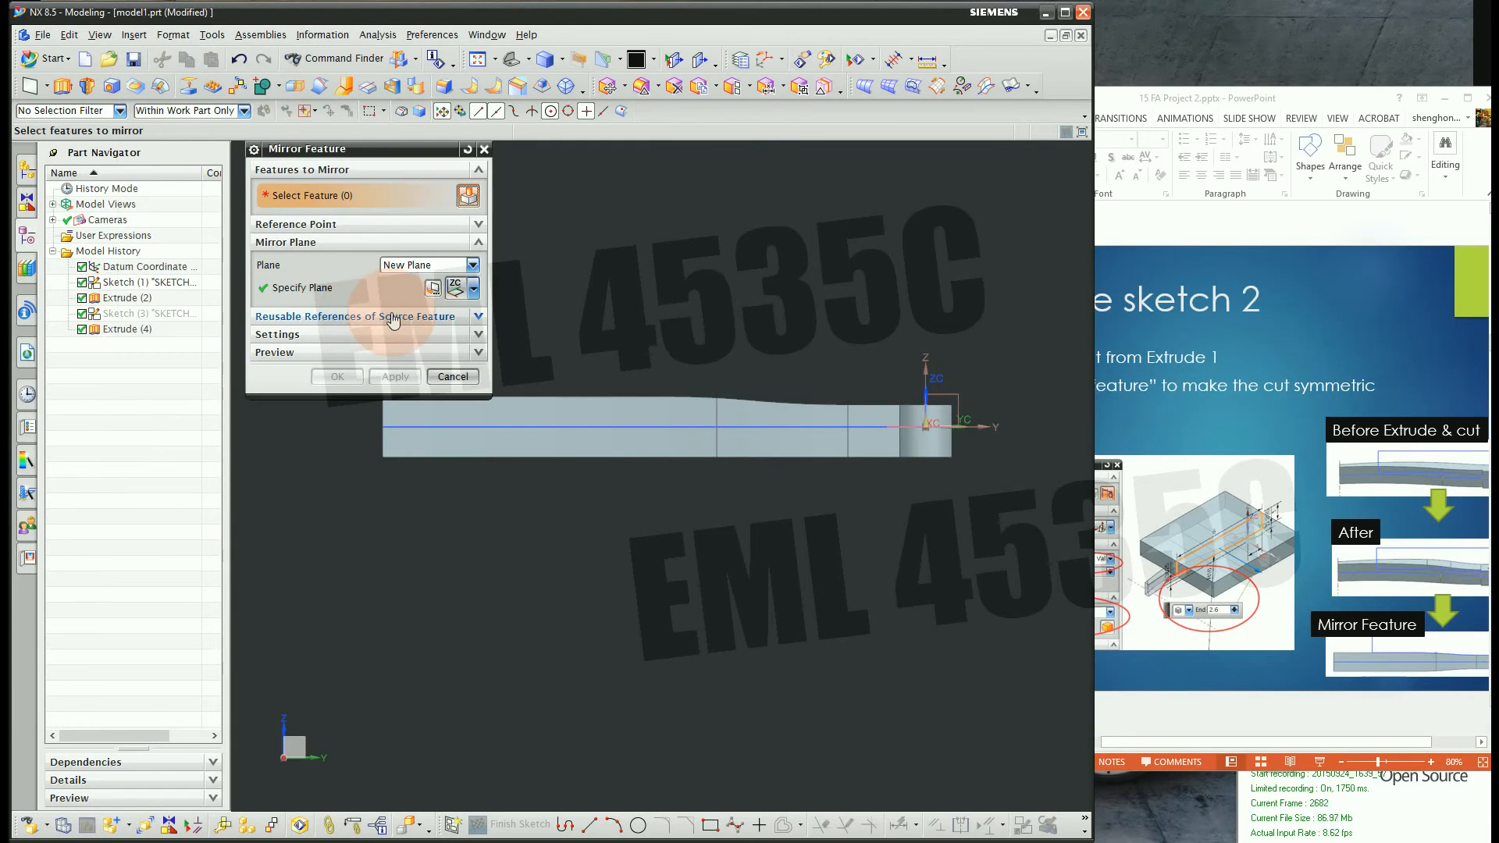
pyautogui.click(136, 328)
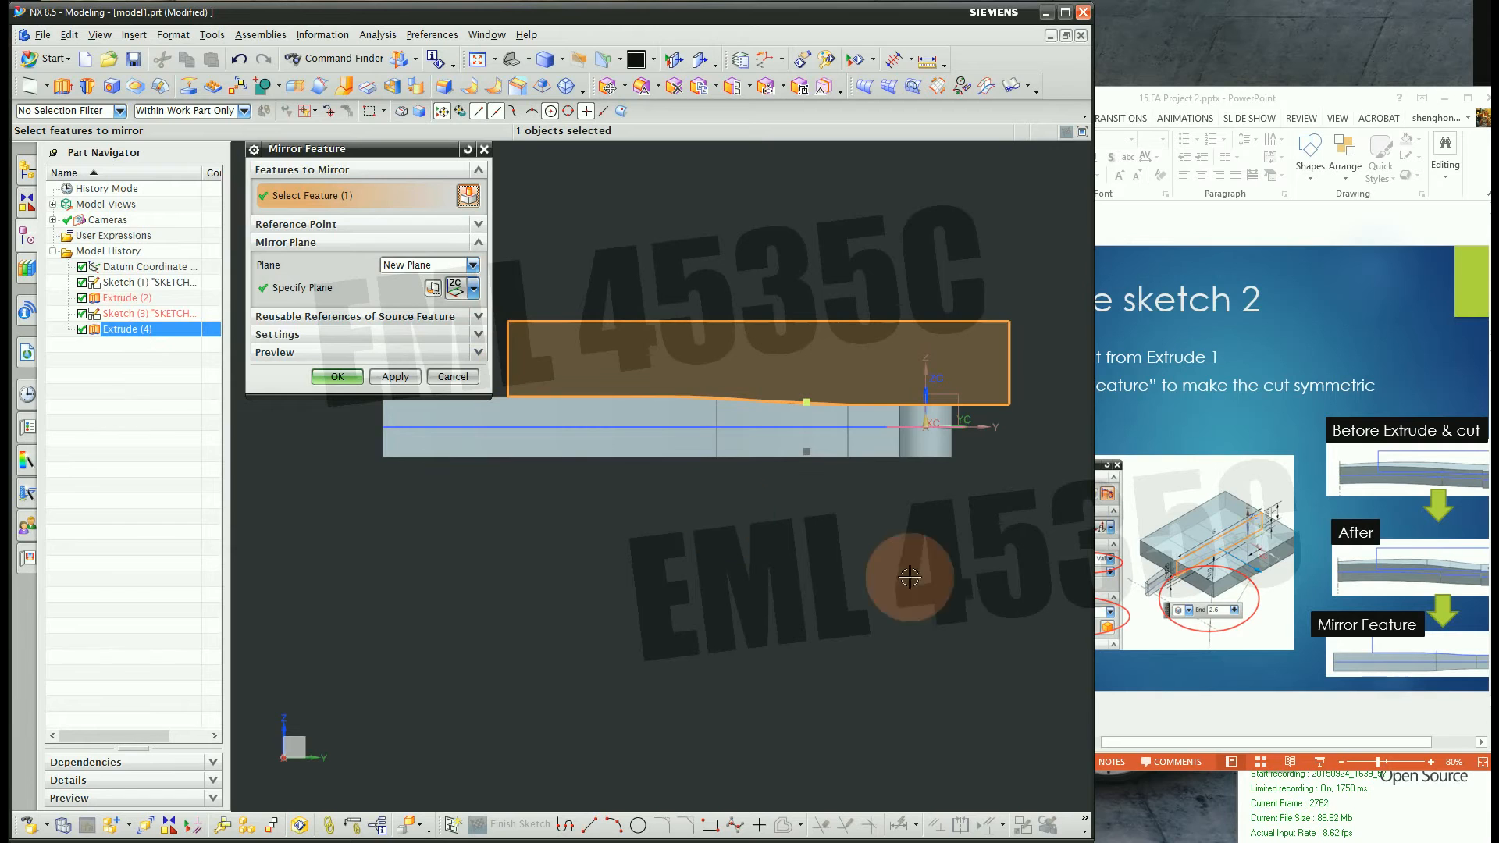
pyautogui.moveTo(528, 542); pyautogui.dragTo(814, 567, button='middle')
pyautogui.click(328, 288)
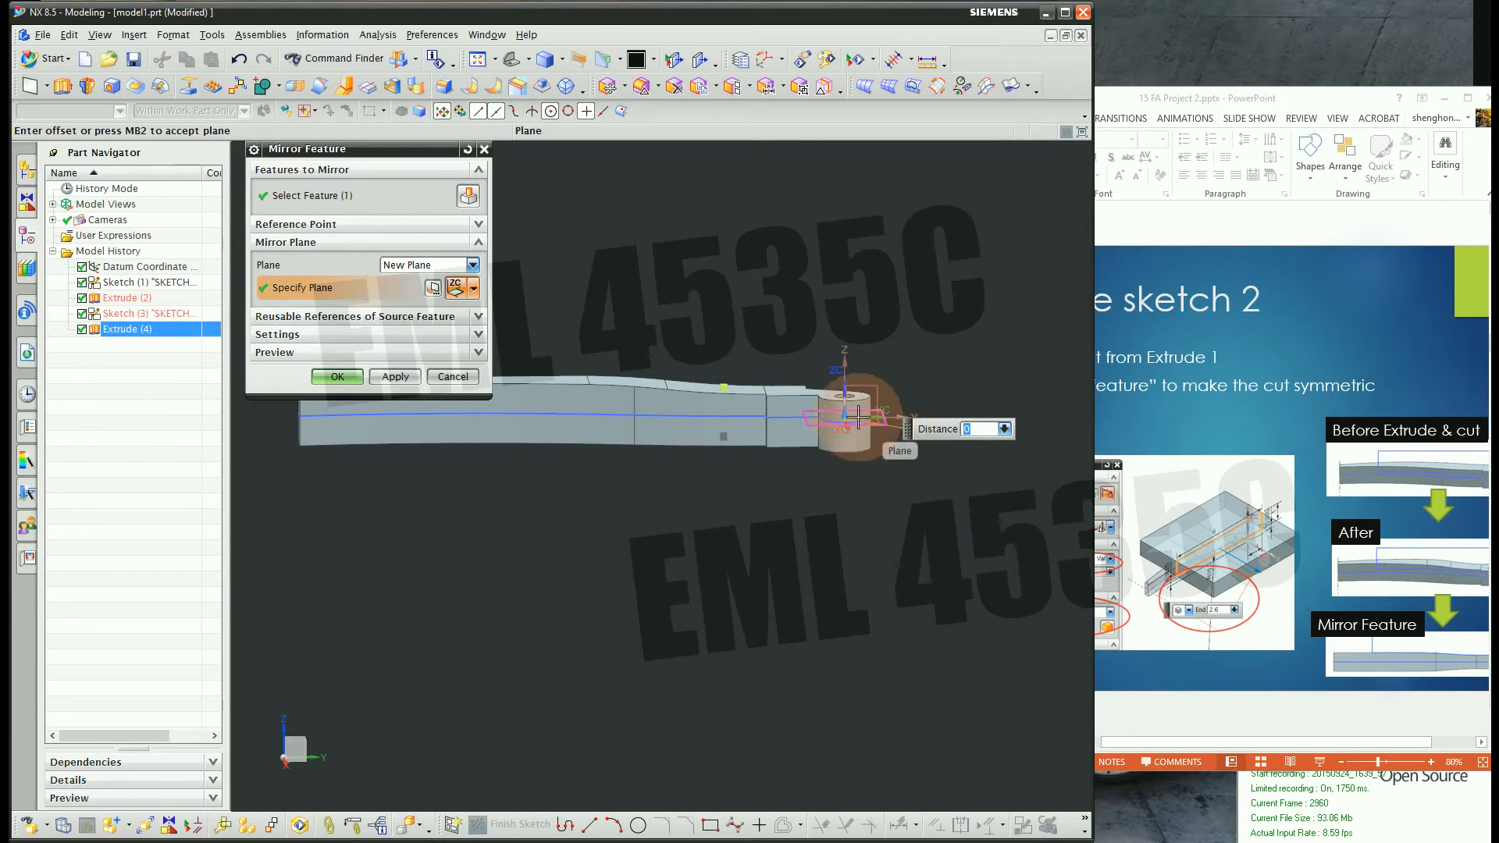
pyautogui.click(473, 291)
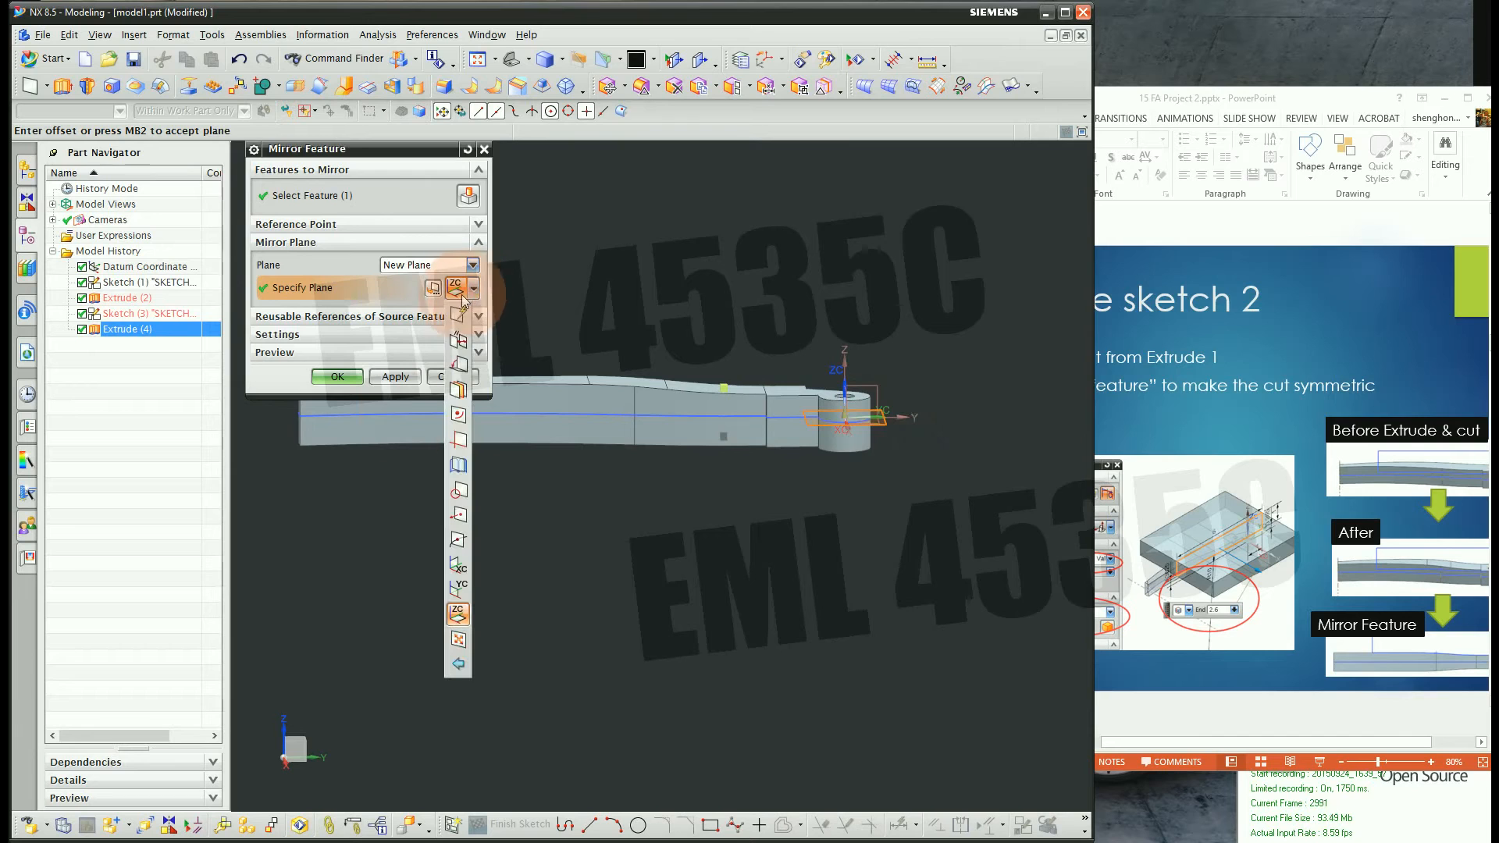
pyautogui.click(458, 615)
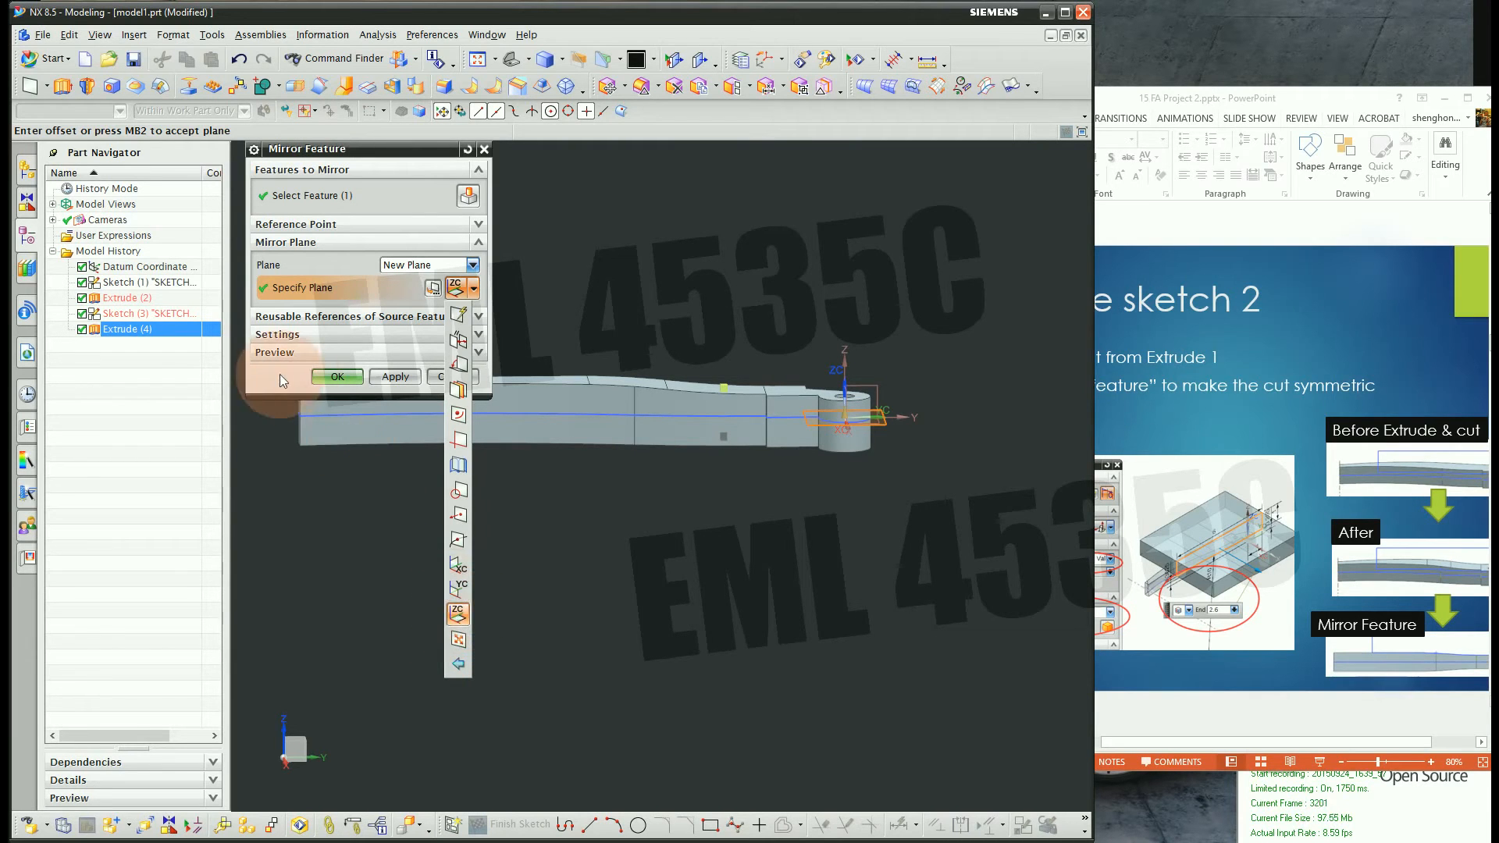
pyautogui.click(335, 376)
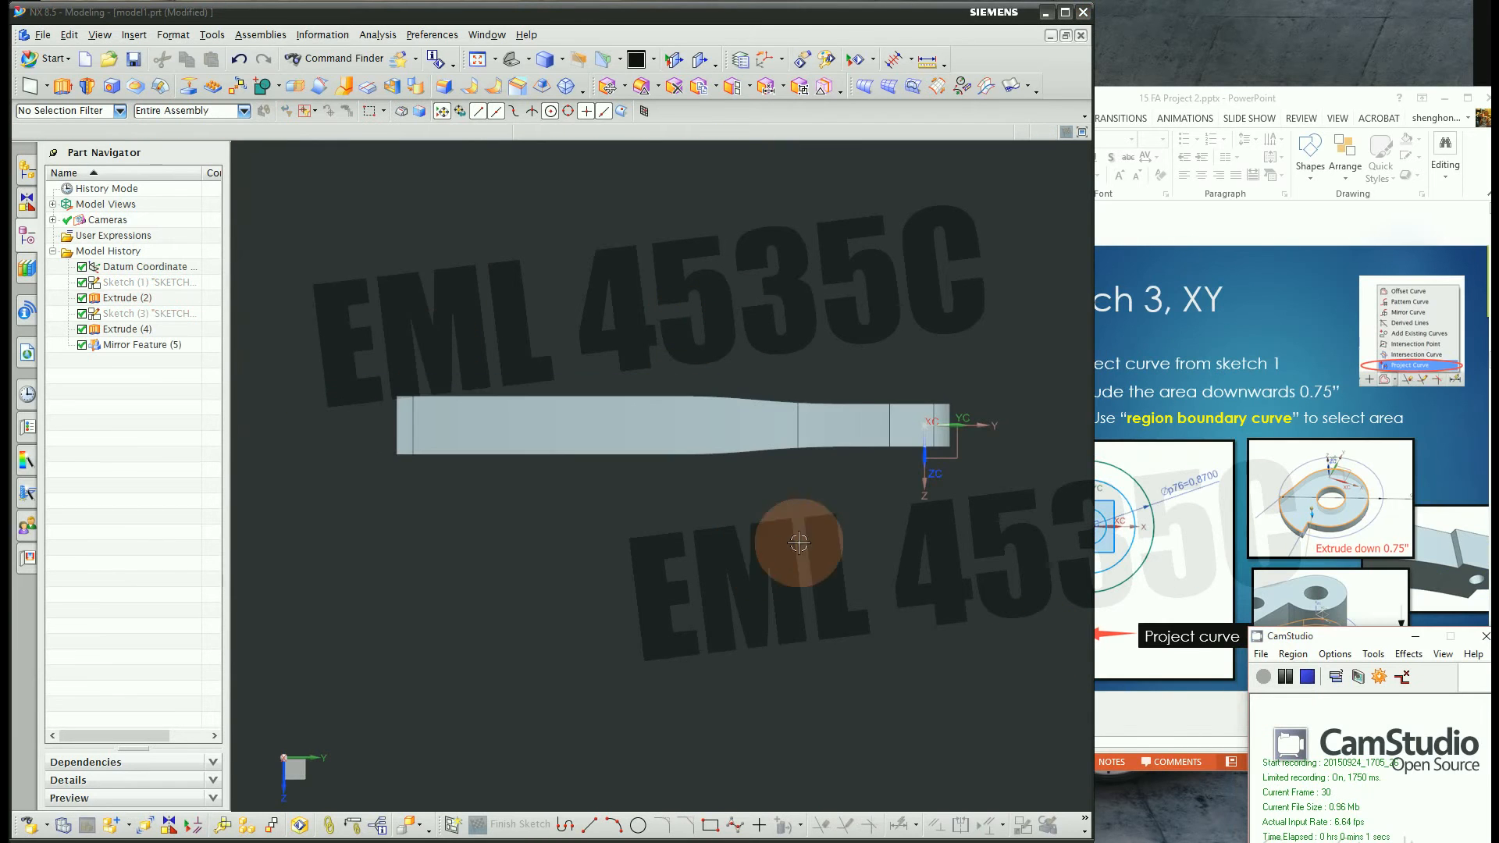
# Switch to the PowerPoint reference, examine the Sketch 3, XY instructions on slide 9, and return to NX
pyautogui.moveTo(1047, 438); pyautogui.dragTo(1051, 224, button='middle')
pyautogui.click(1204, 226)
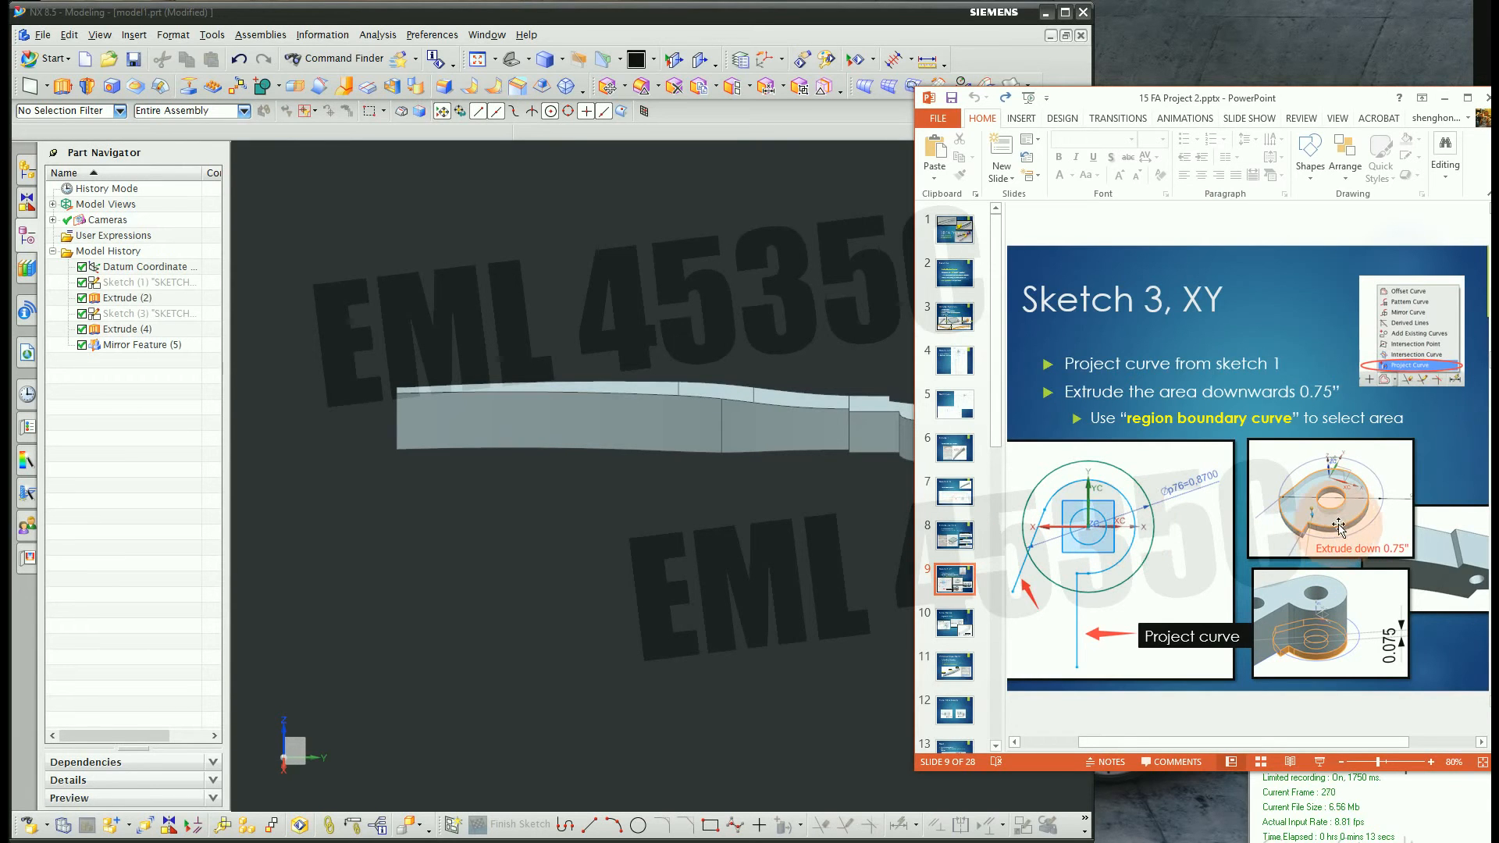
pyautogui.click(907, 513)
# Create a new On Plane sketch on the XY plane through the origin at the pivot hole
pyautogui.scroll(-2, 956, 497)
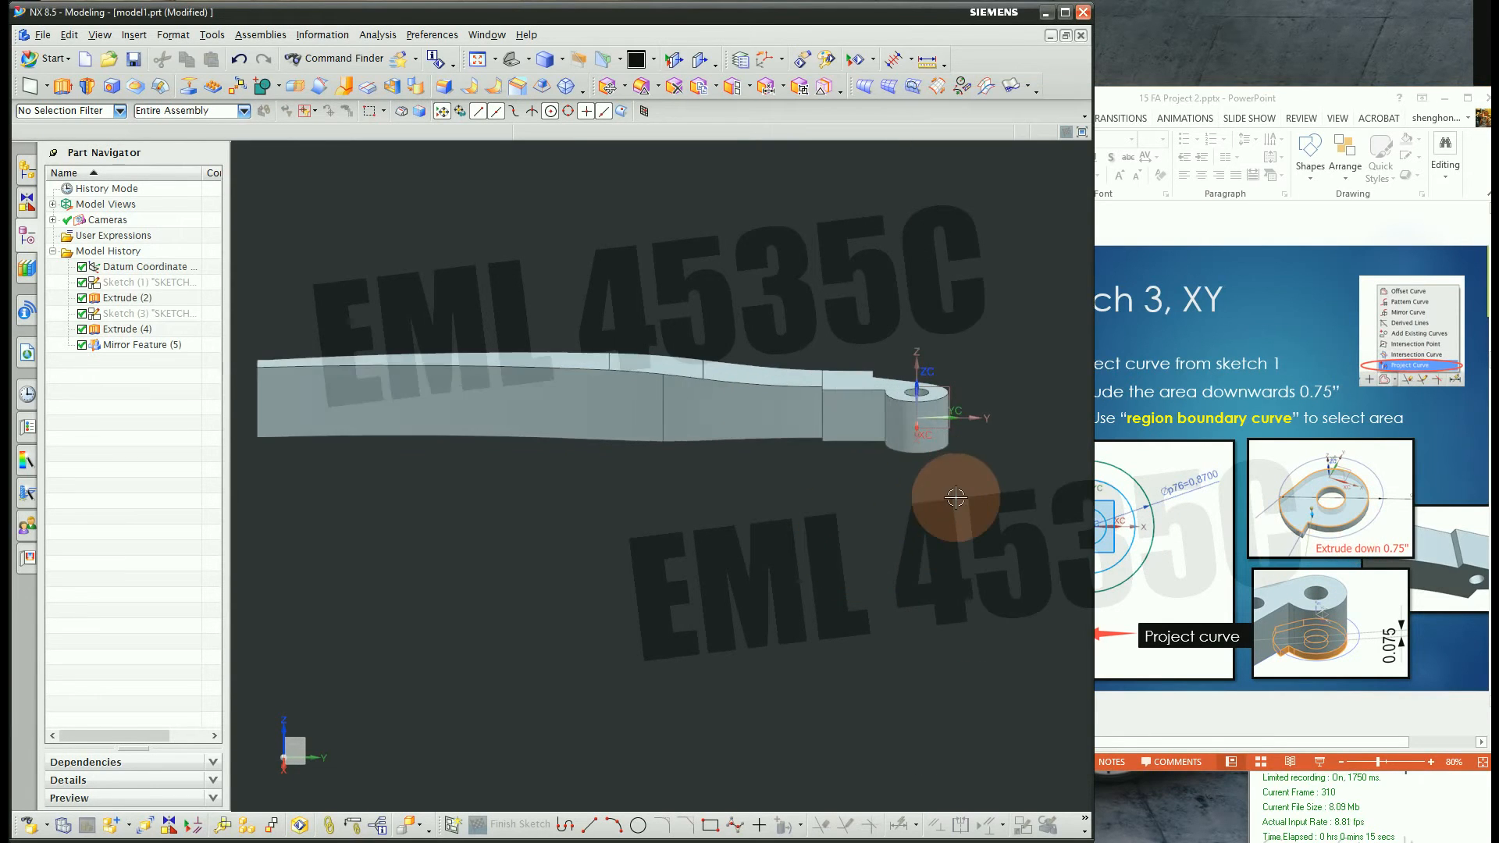
pyautogui.moveTo(953, 492); pyautogui.dragTo(975, 521, button='middle')
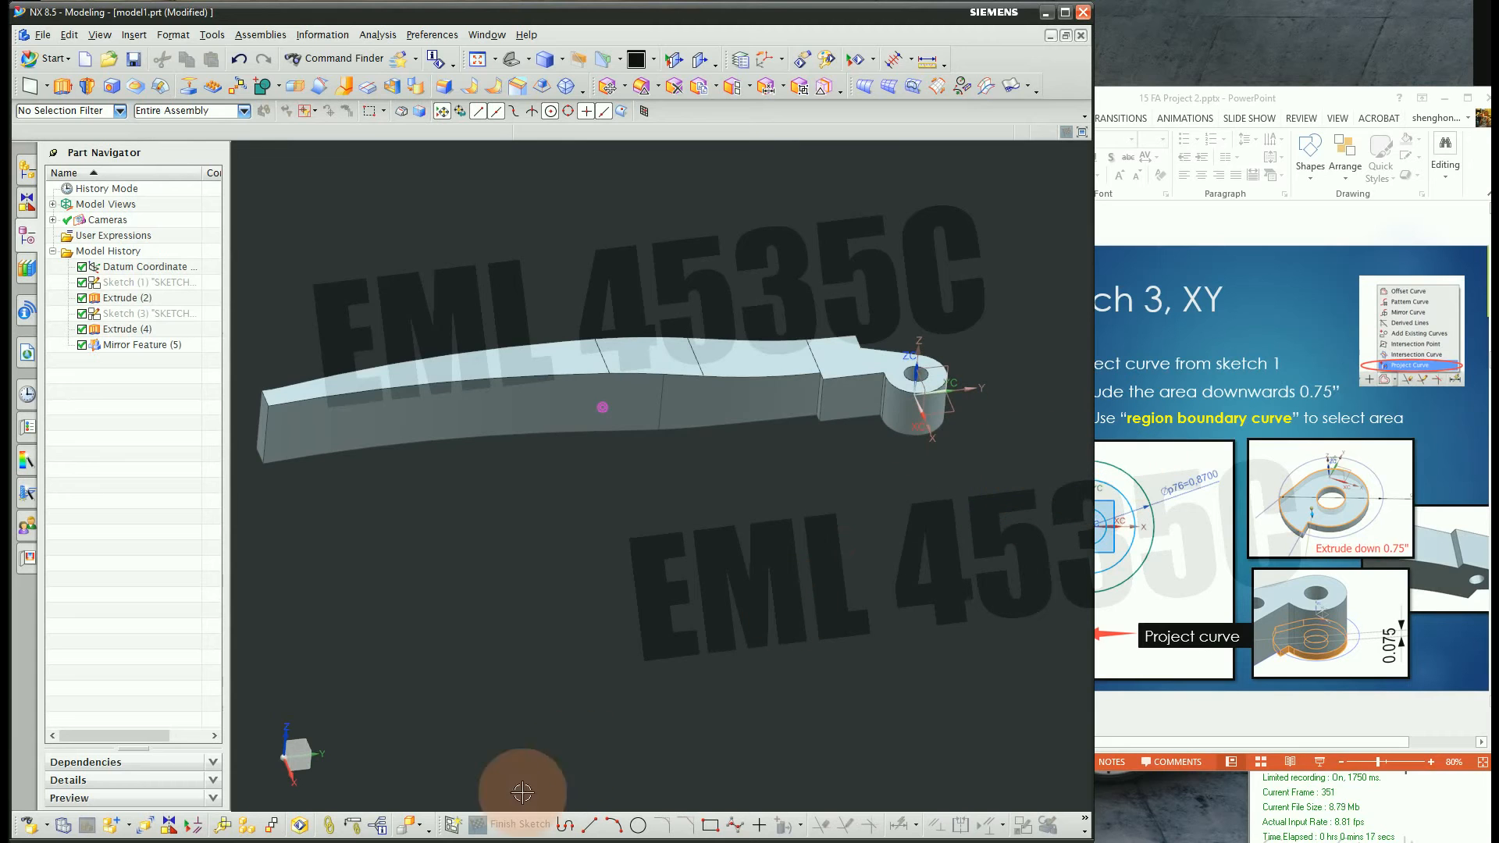
pyautogui.click(461, 828)
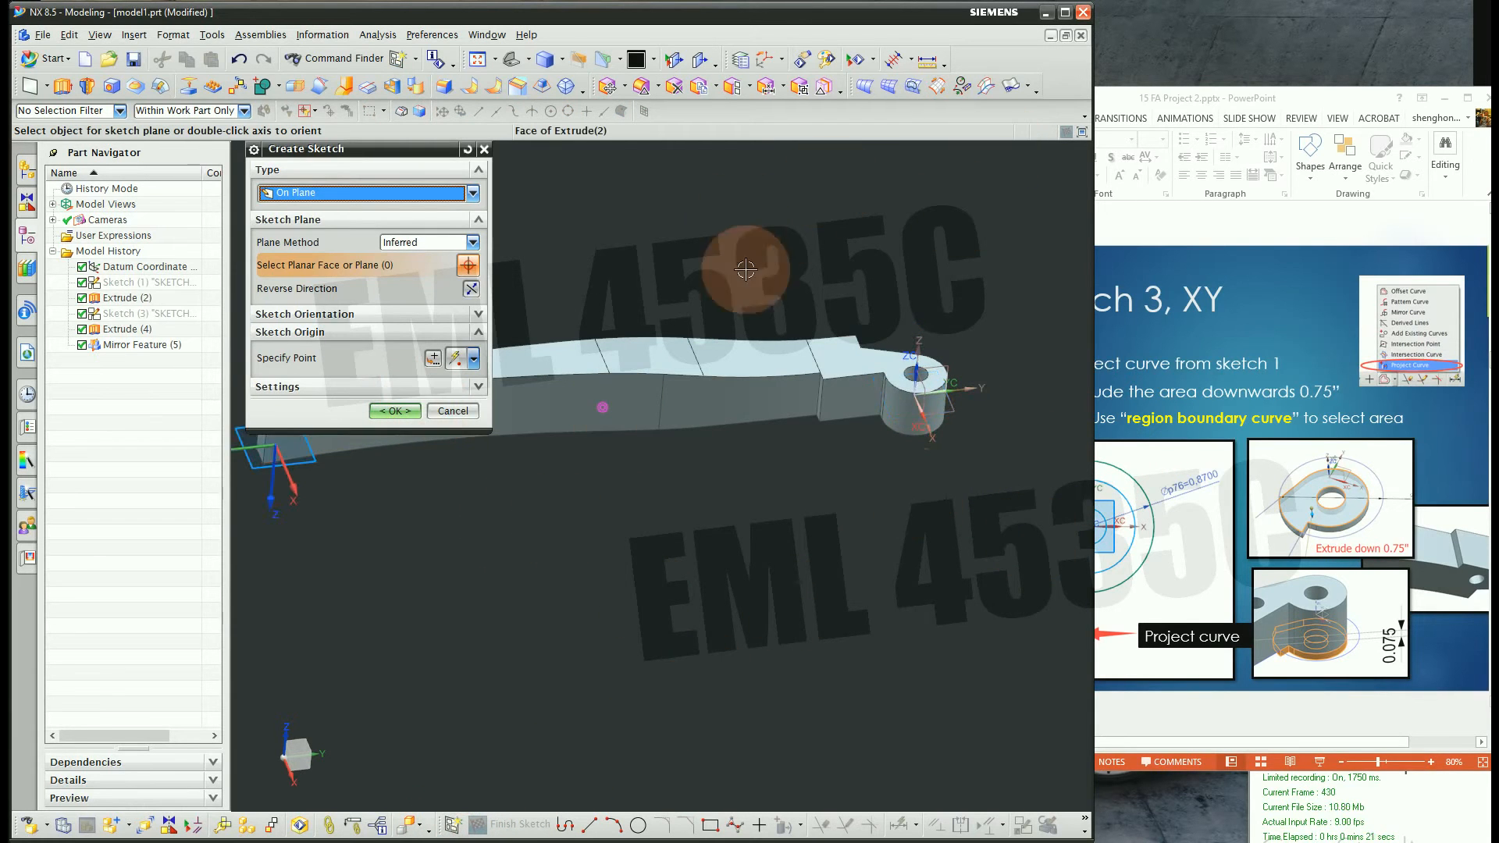
pyautogui.scroll(4, 907, 604)
pyautogui.scroll(-4, 1034, 432)
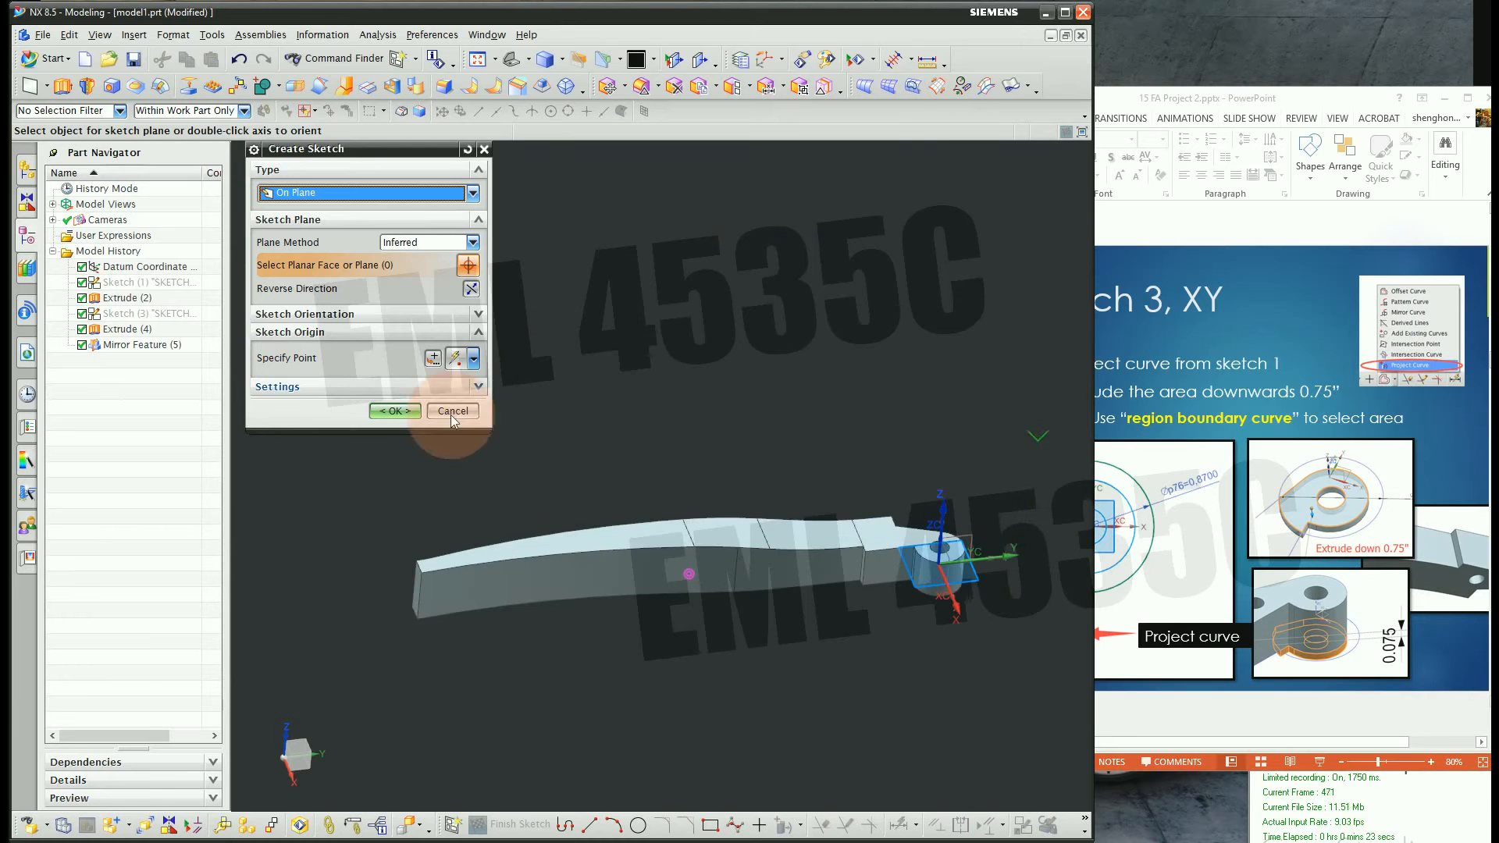
pyautogui.click(399, 412)
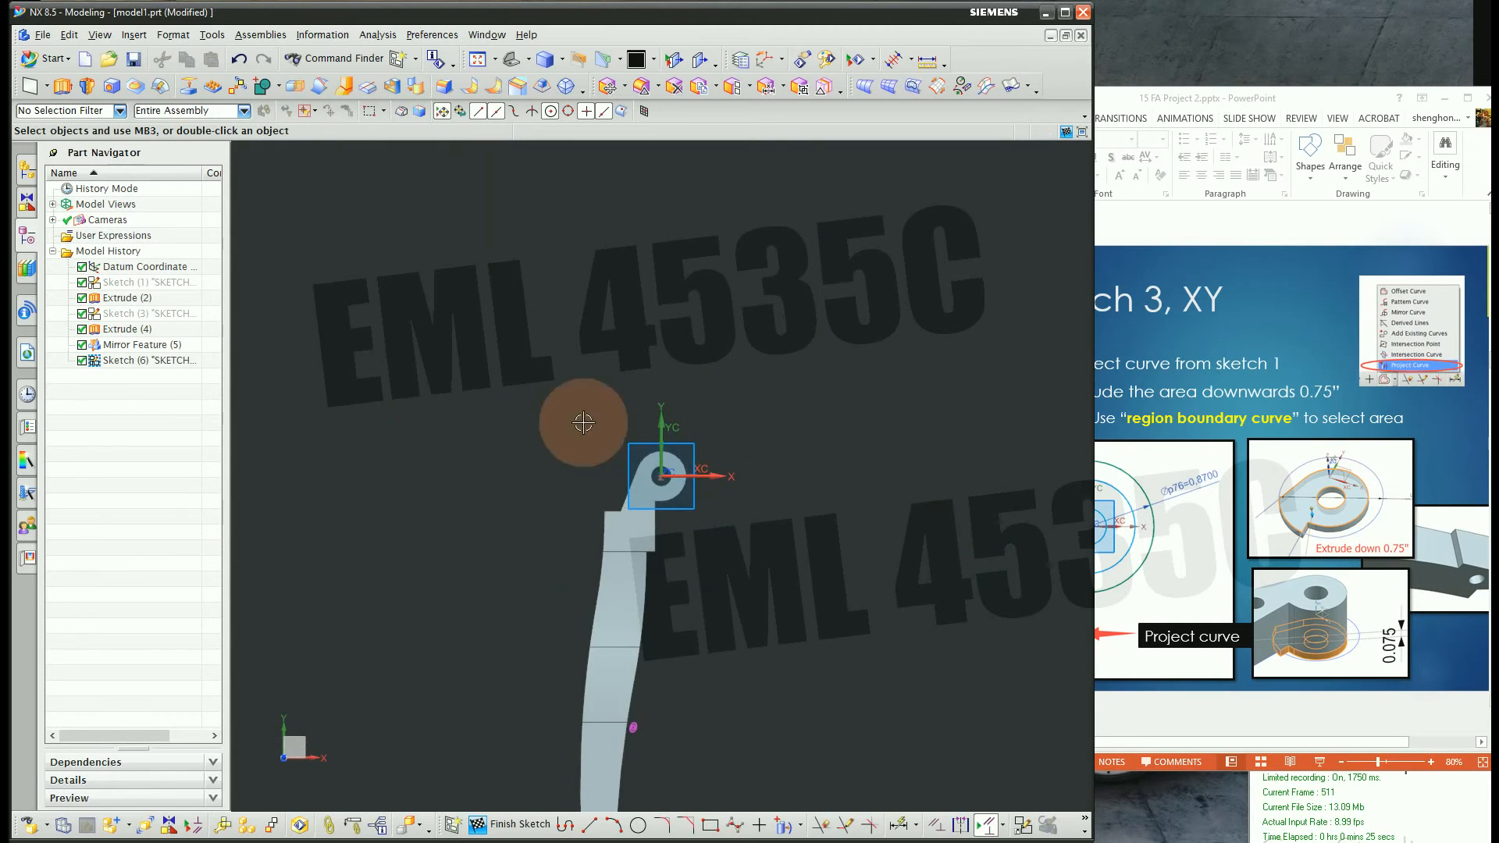
# Draw a circle of diameter 0.87 centred on the sketch origin at the pivot hole
pyautogui.click(638, 825)
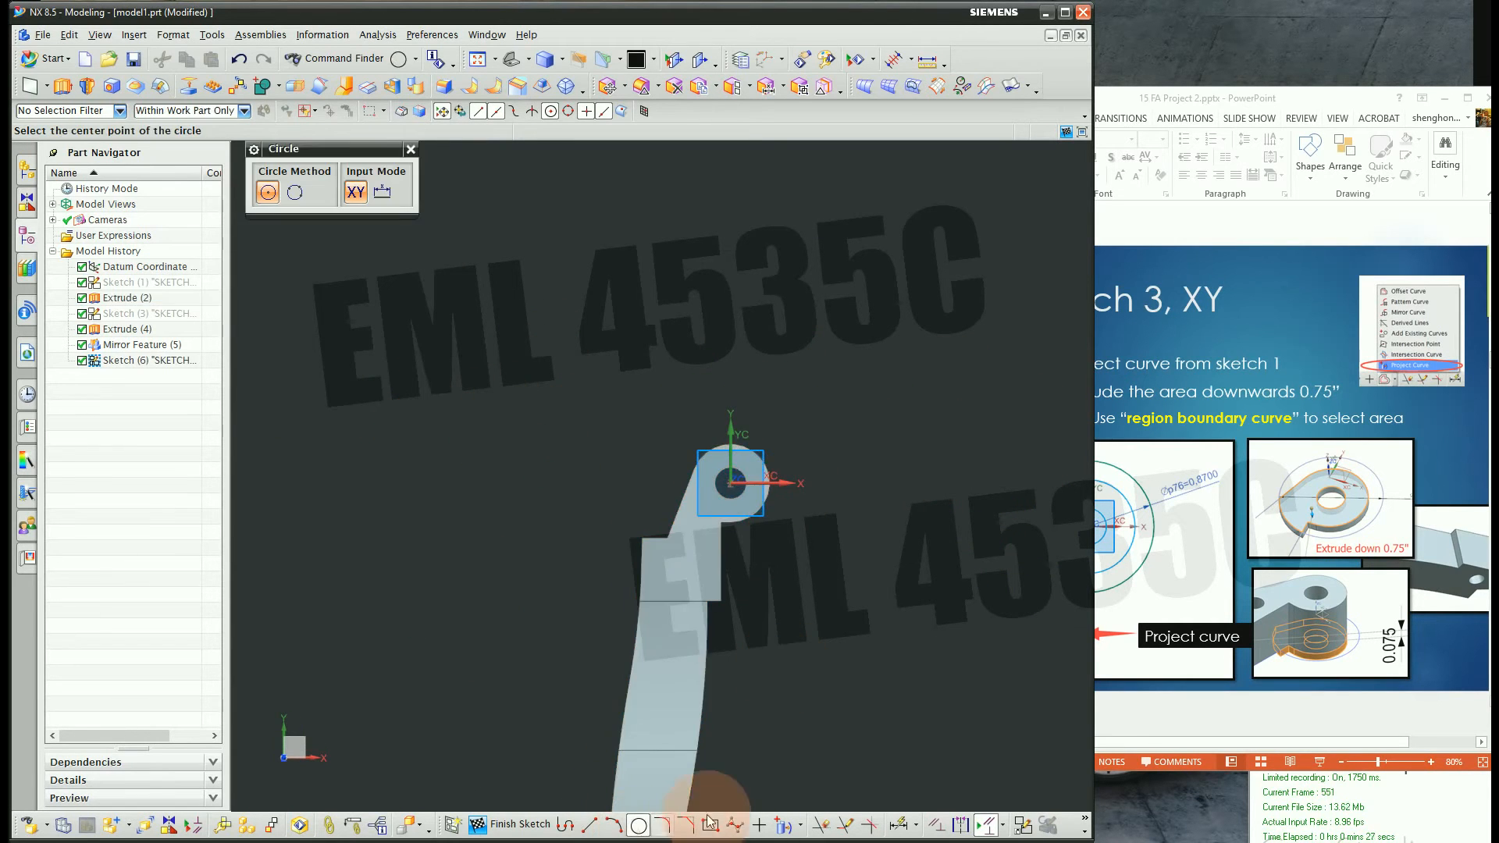
pyautogui.click(730, 483)
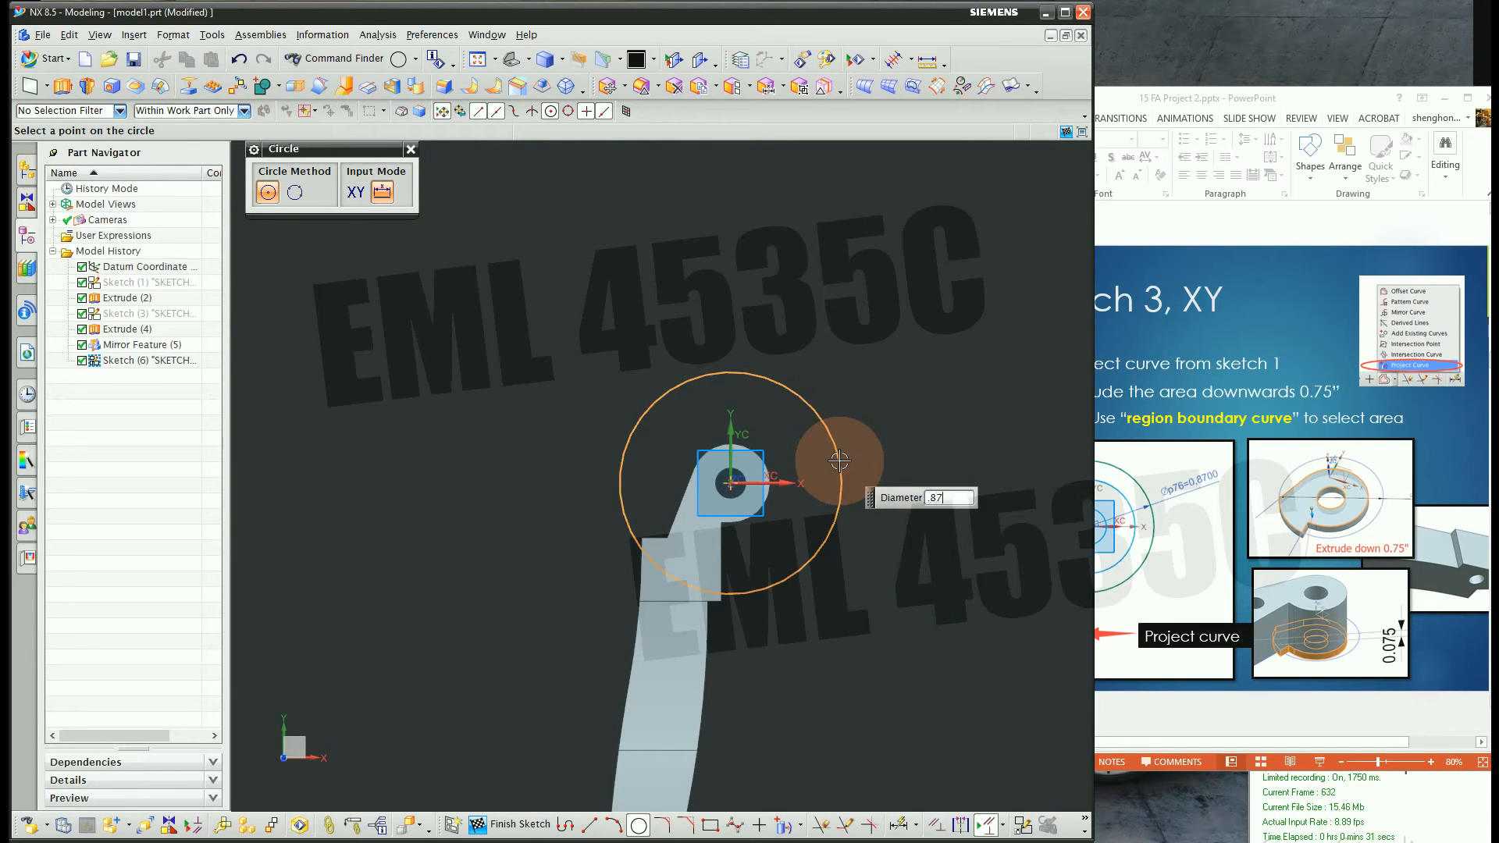
pyautogui.click(410, 149)
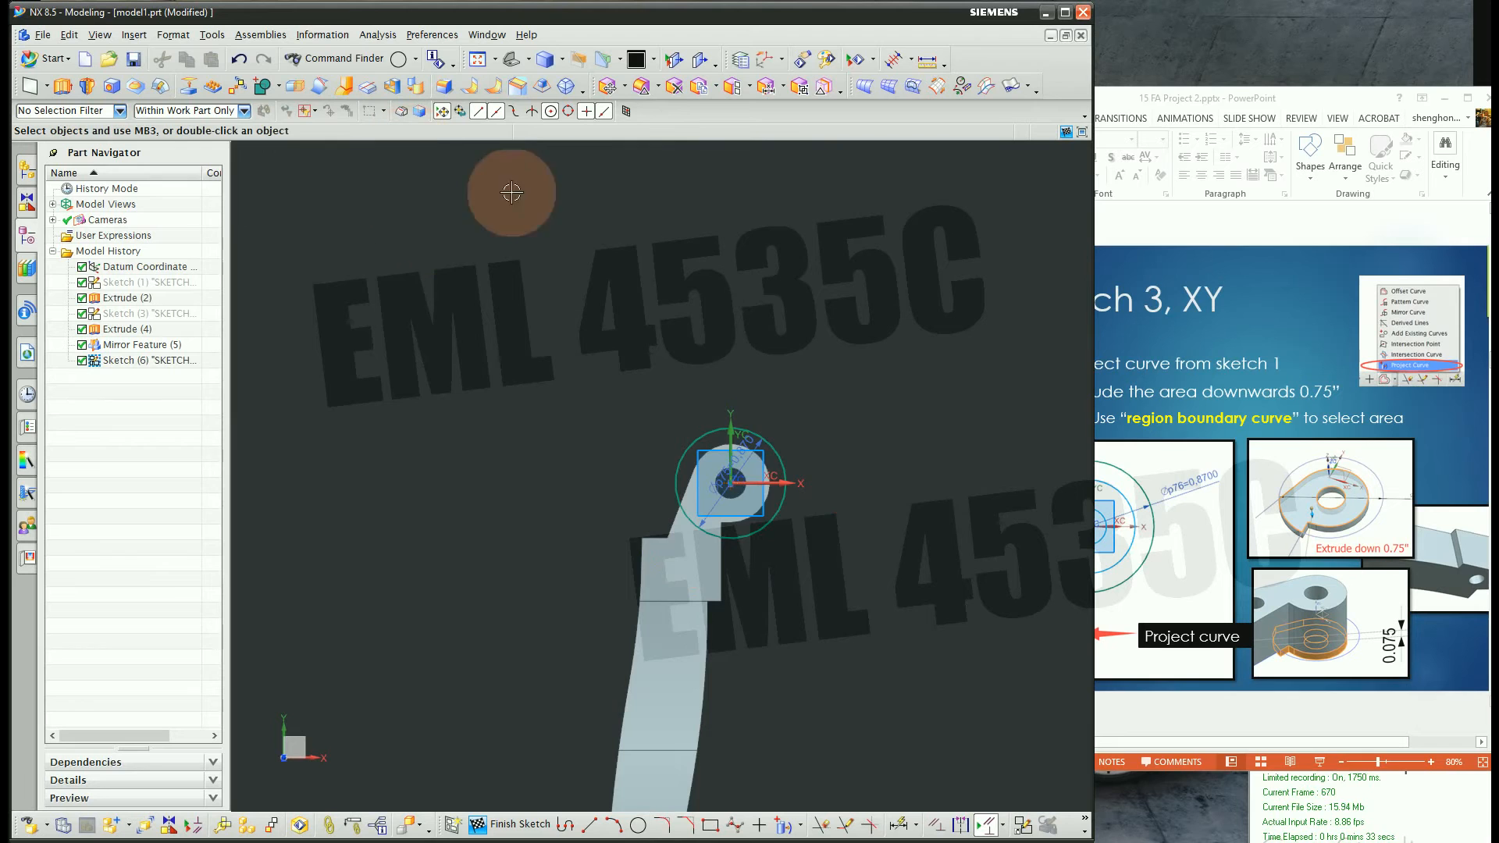
# Project the slanted edge, rounded outer edges, straight vertical edge and hole edge of the pivot end into the sketch
pyautogui.scroll(2, 820, 602)
pyautogui.scroll(2, 627, 373)
pyautogui.scroll(1, 626, 374)
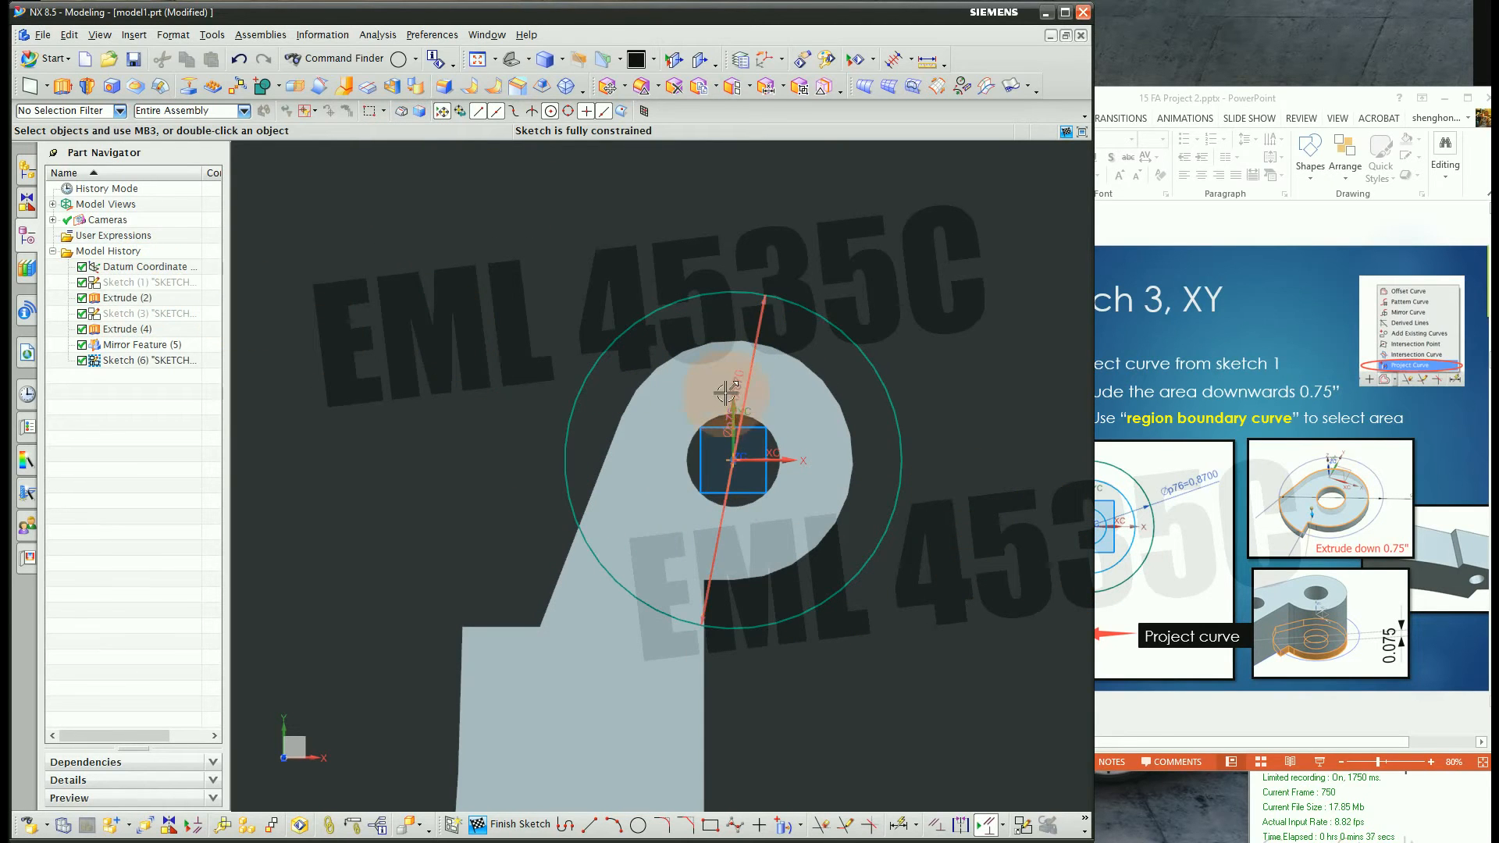
pyautogui.click(781, 826)
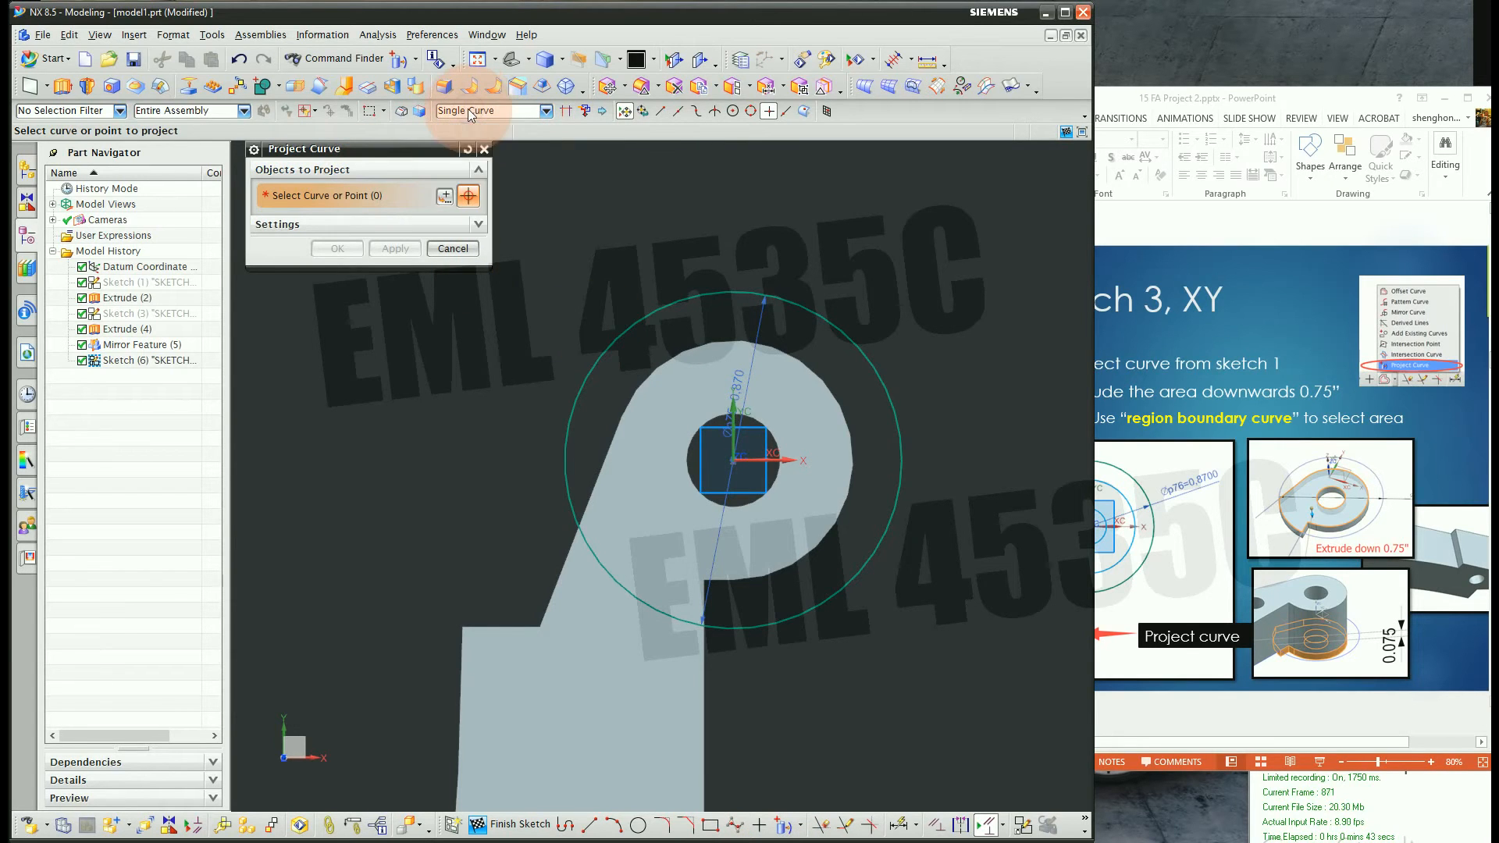
pyautogui.click(604, 483)
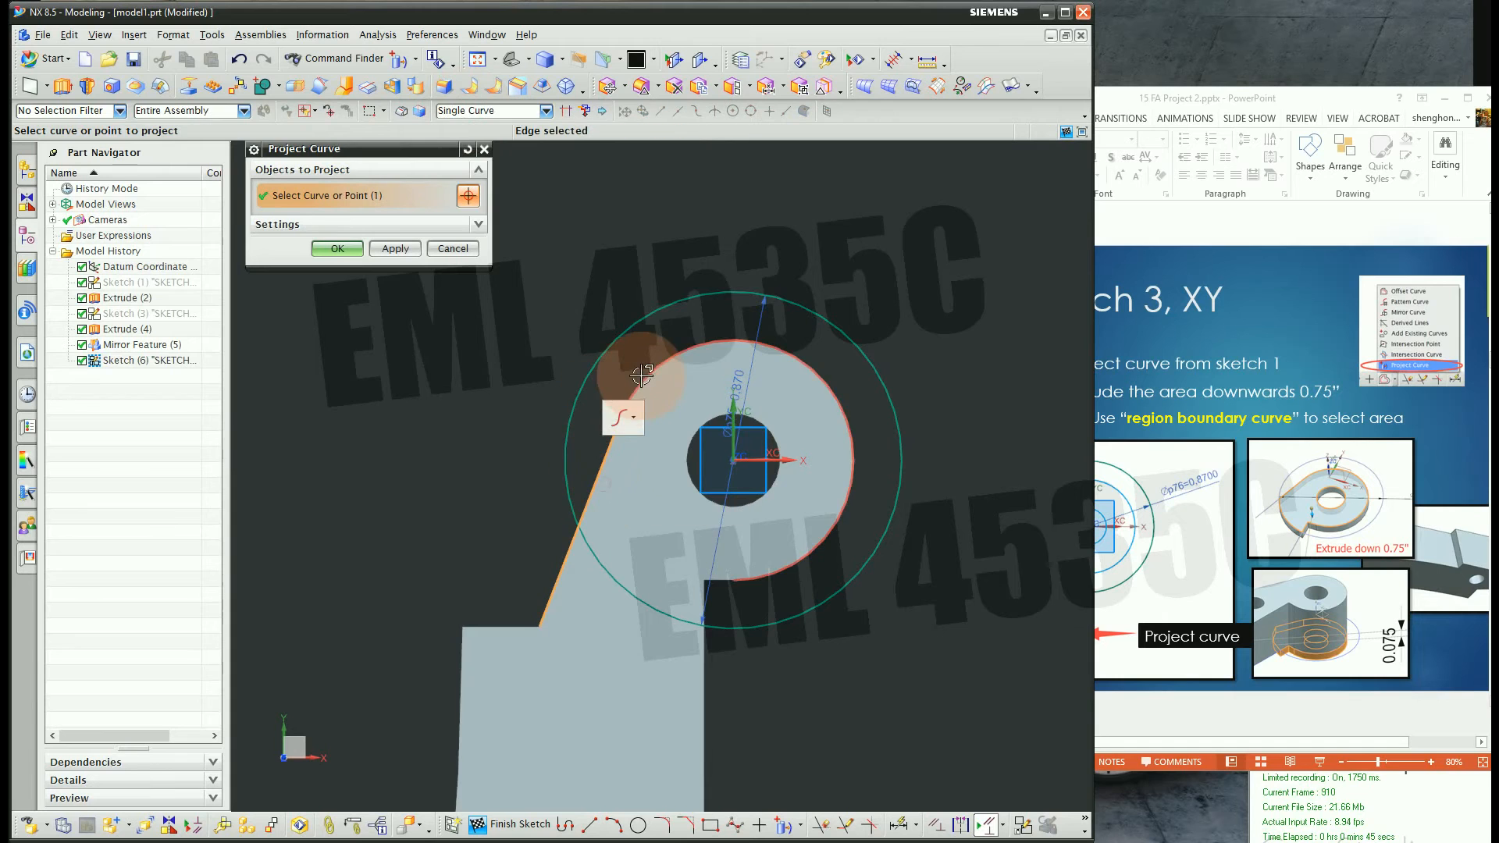
pyautogui.click(642, 378)
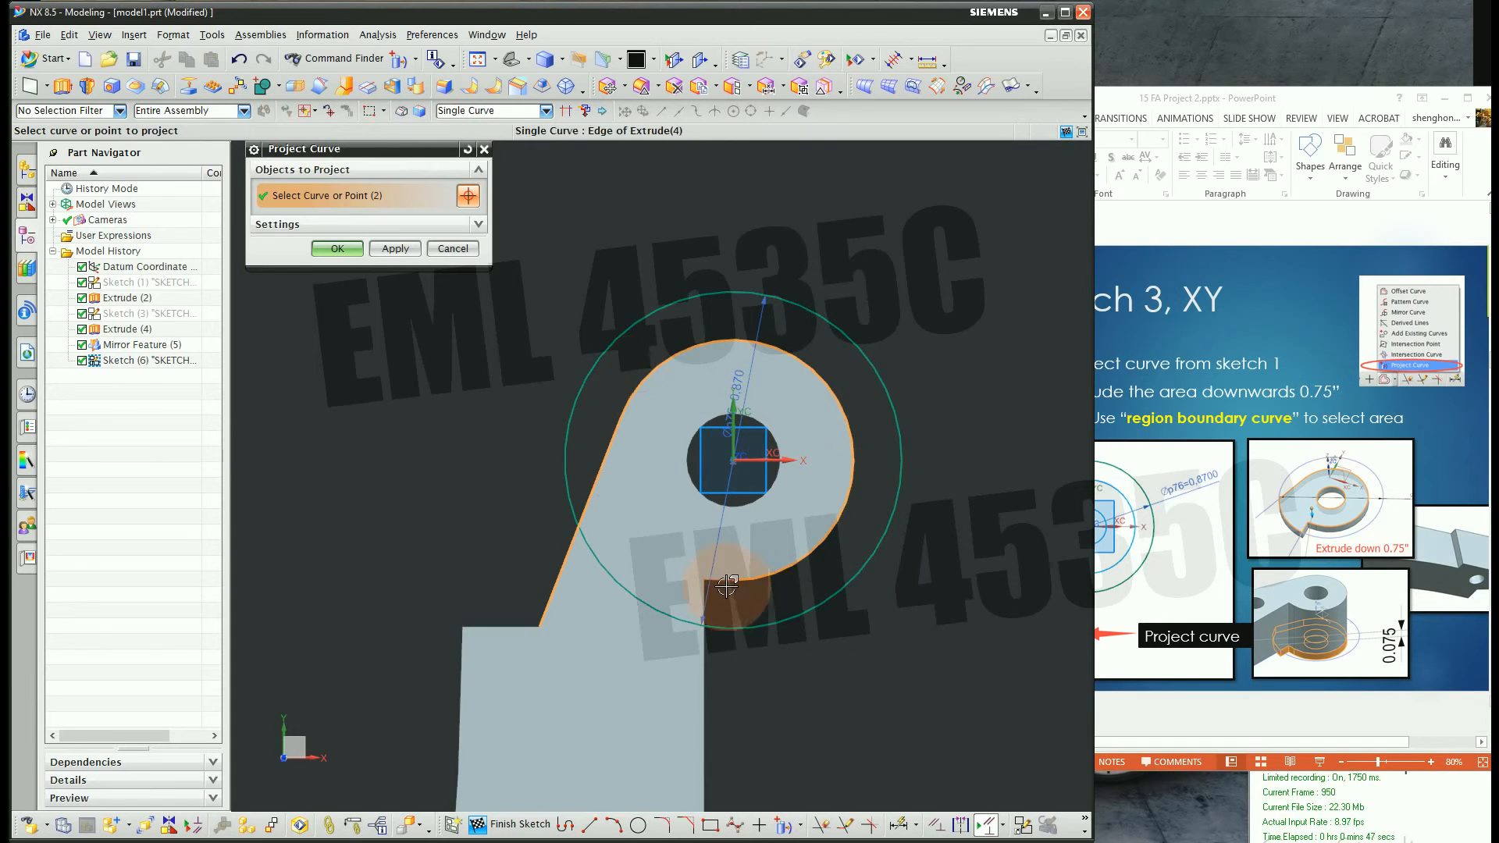
pyautogui.click(701, 602)
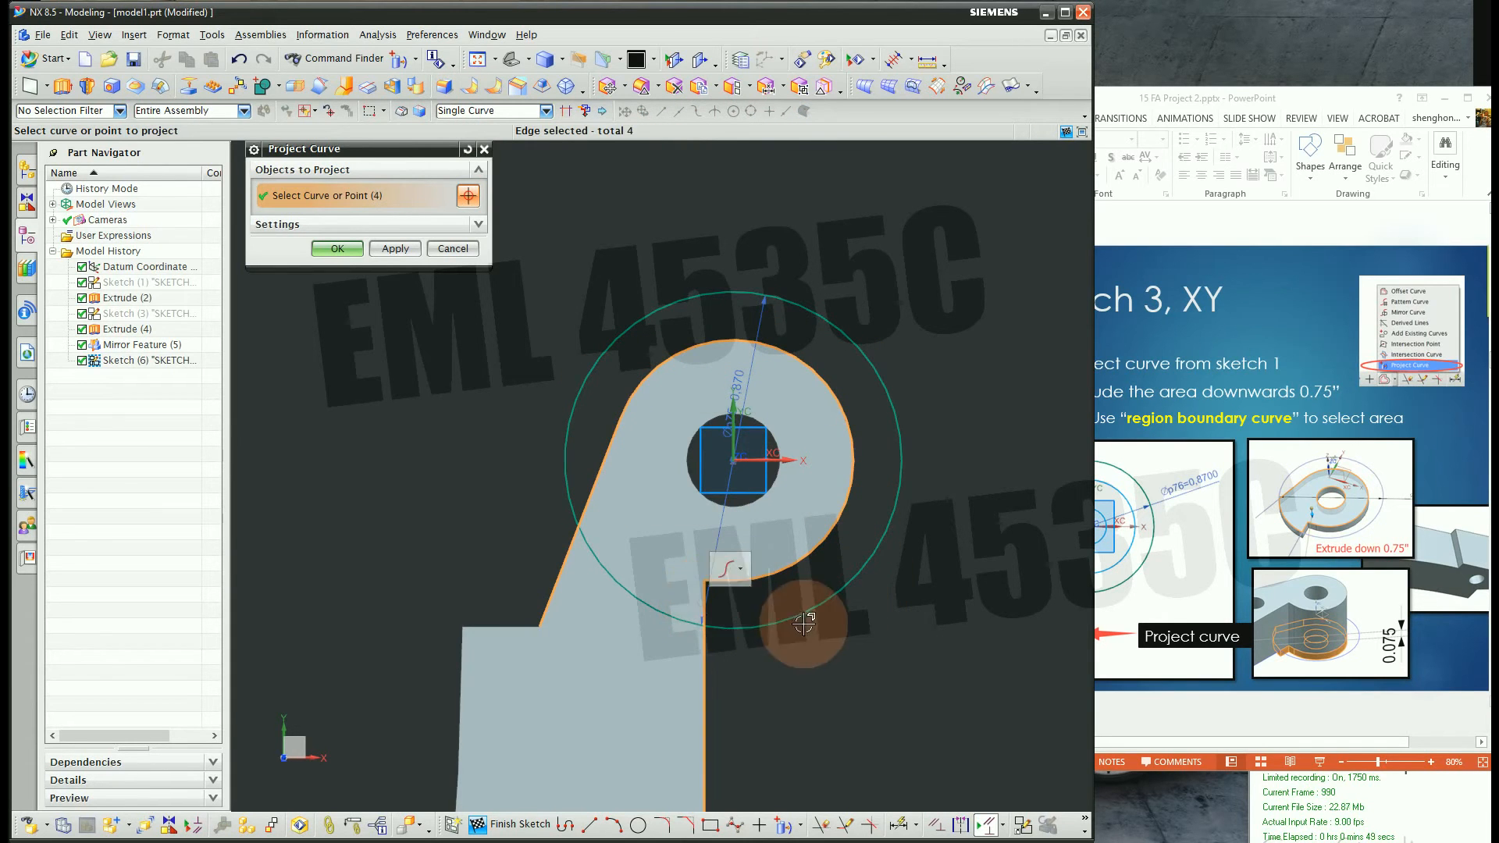
pyautogui.click(673, 498)
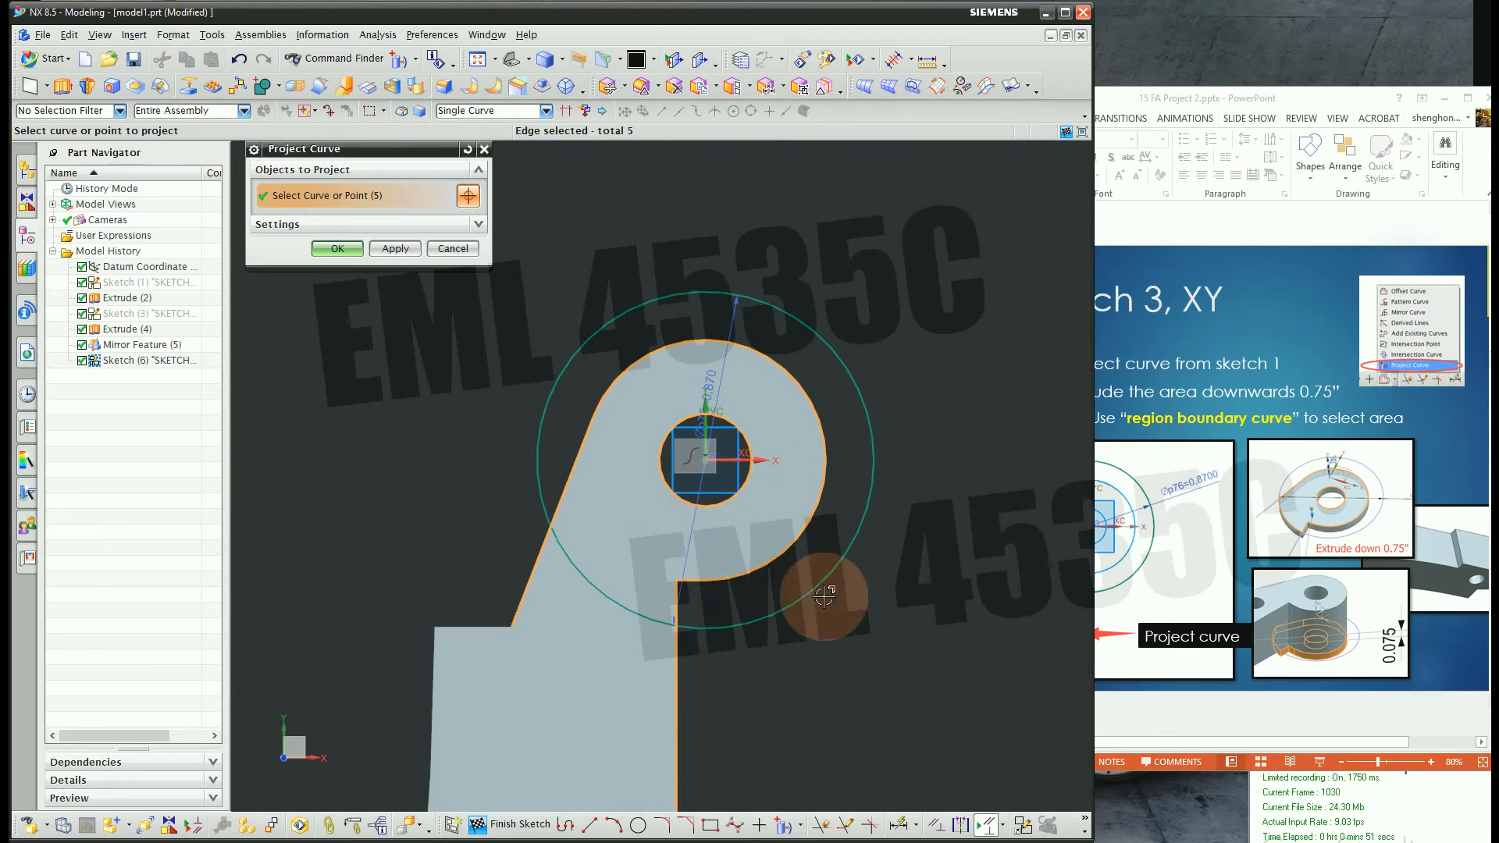
pyautogui.click(337, 248)
# Hide the Extrude (2) body so only the sketch curves are shown, and orbit to a tilted view
pyautogui.scroll(-2, 493, 424)
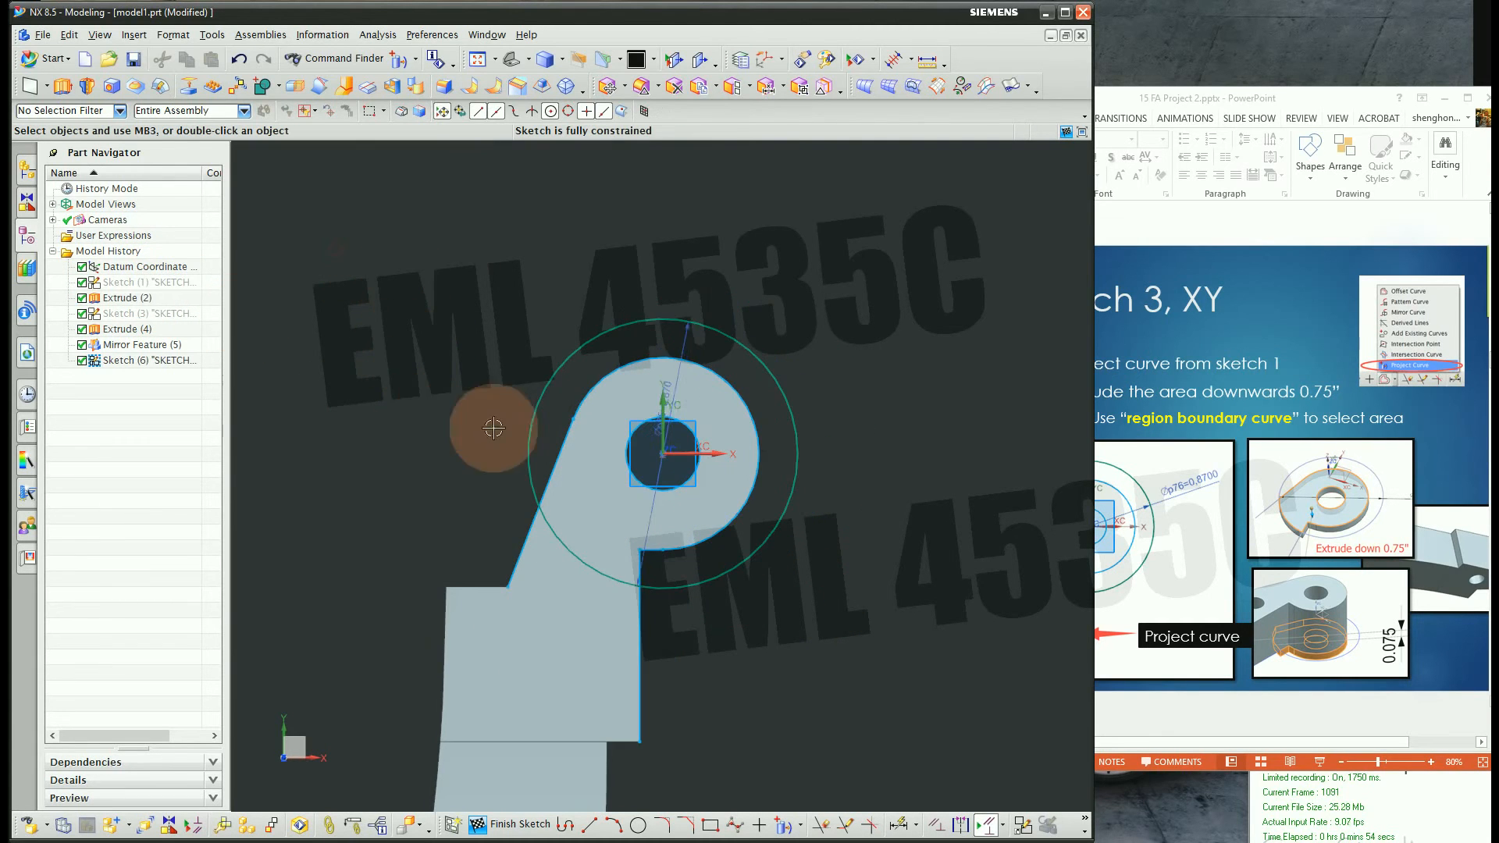
pyautogui.rightClick(141, 301)
pyautogui.click(149, 307)
pyautogui.moveTo(380, 365)
pyautogui.mouseDown(button='middle')
pyautogui.moveTo(389, 300)
pyautogui.moveTo(635, 469)
pyautogui.mouseUp(button='middle')
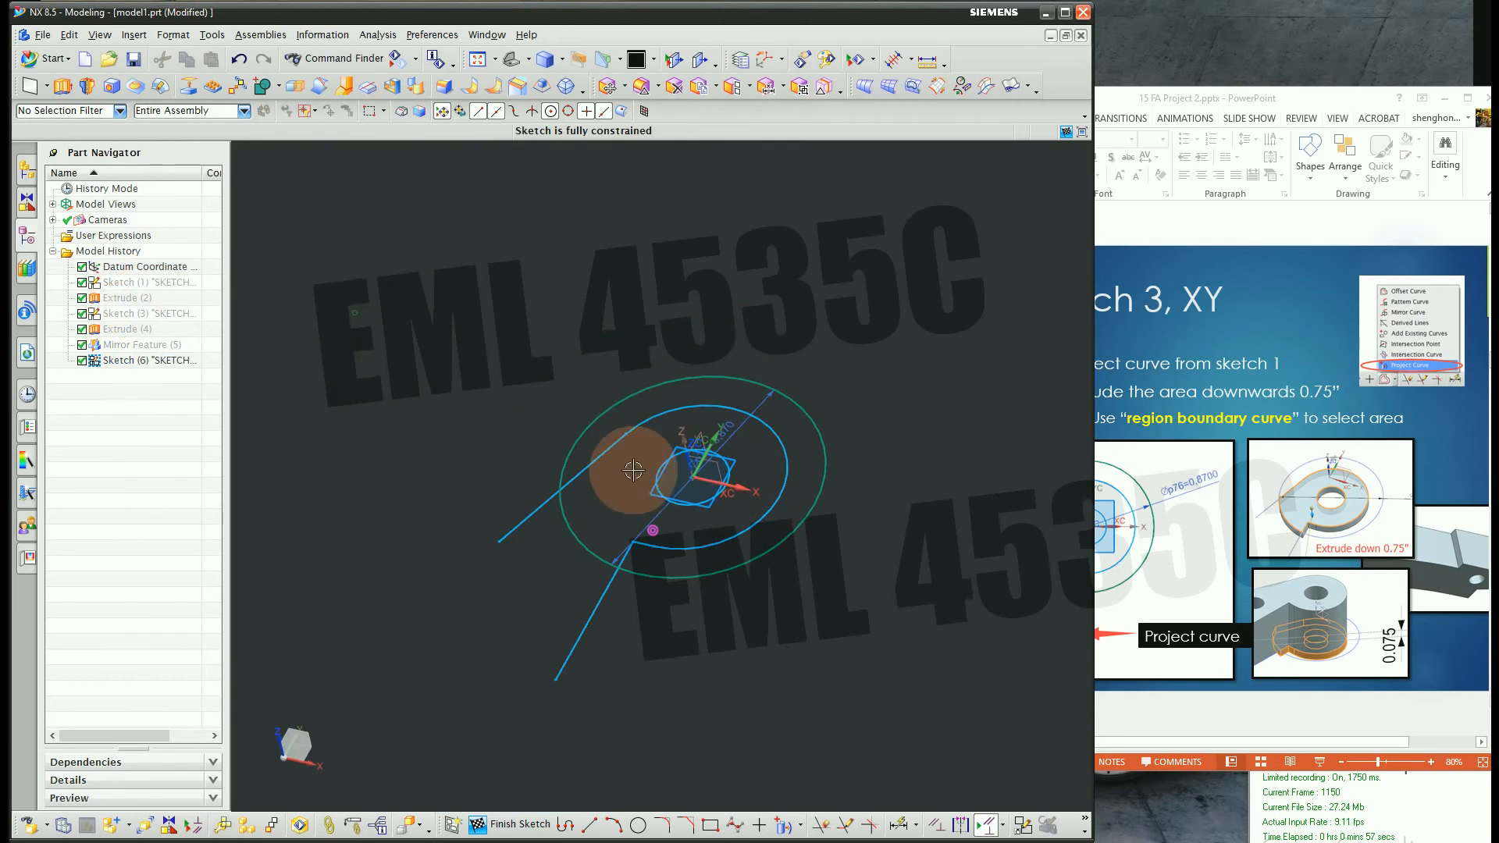
# Finish the sketch and start an Extrude with the region around the hole, bounded by the projected outline and circle, as section
pyautogui.click(509, 824)
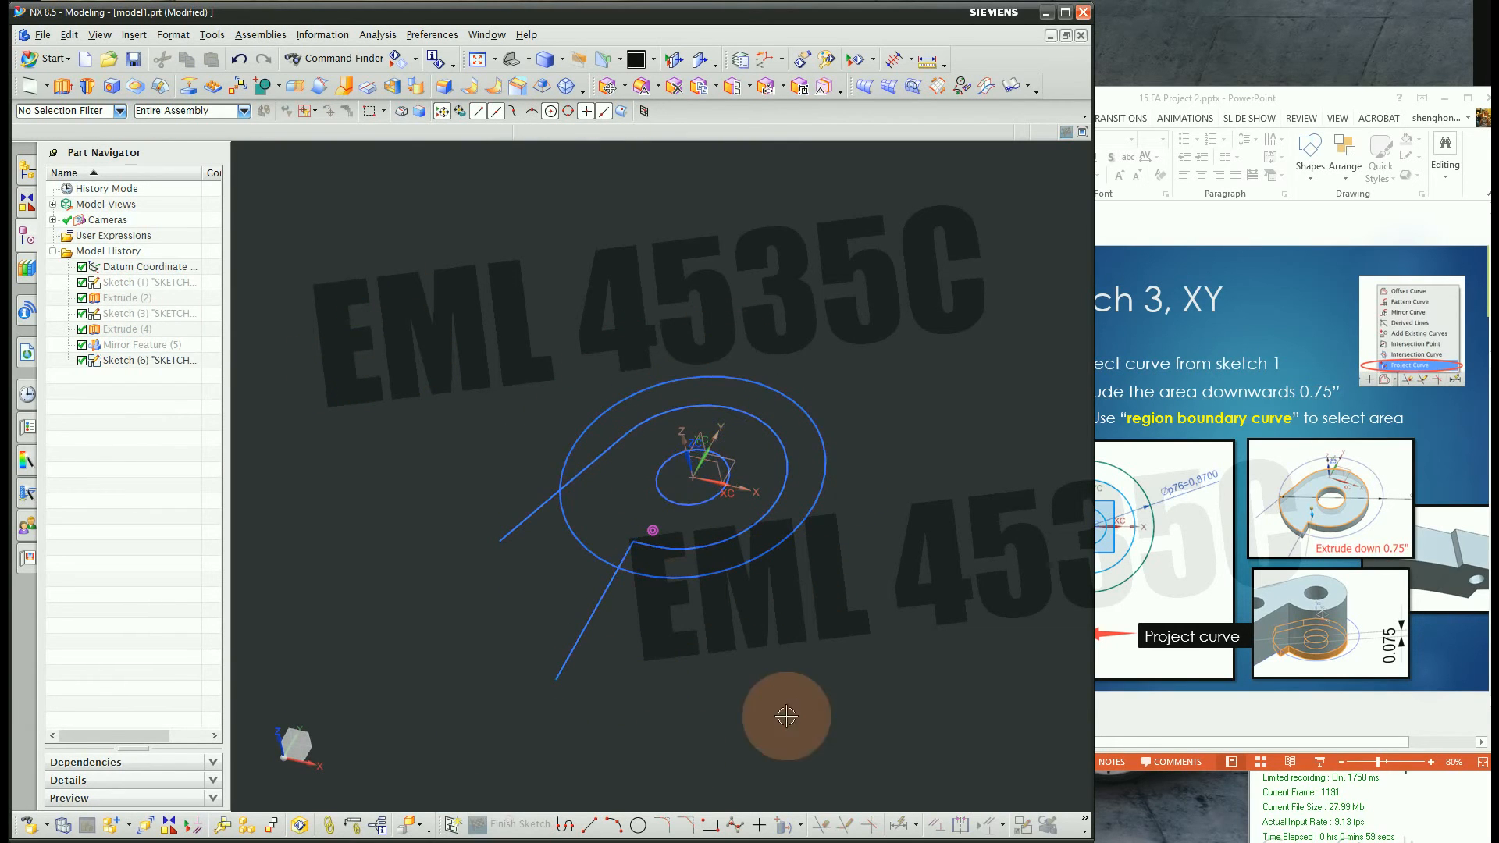
pyautogui.click(63, 85)
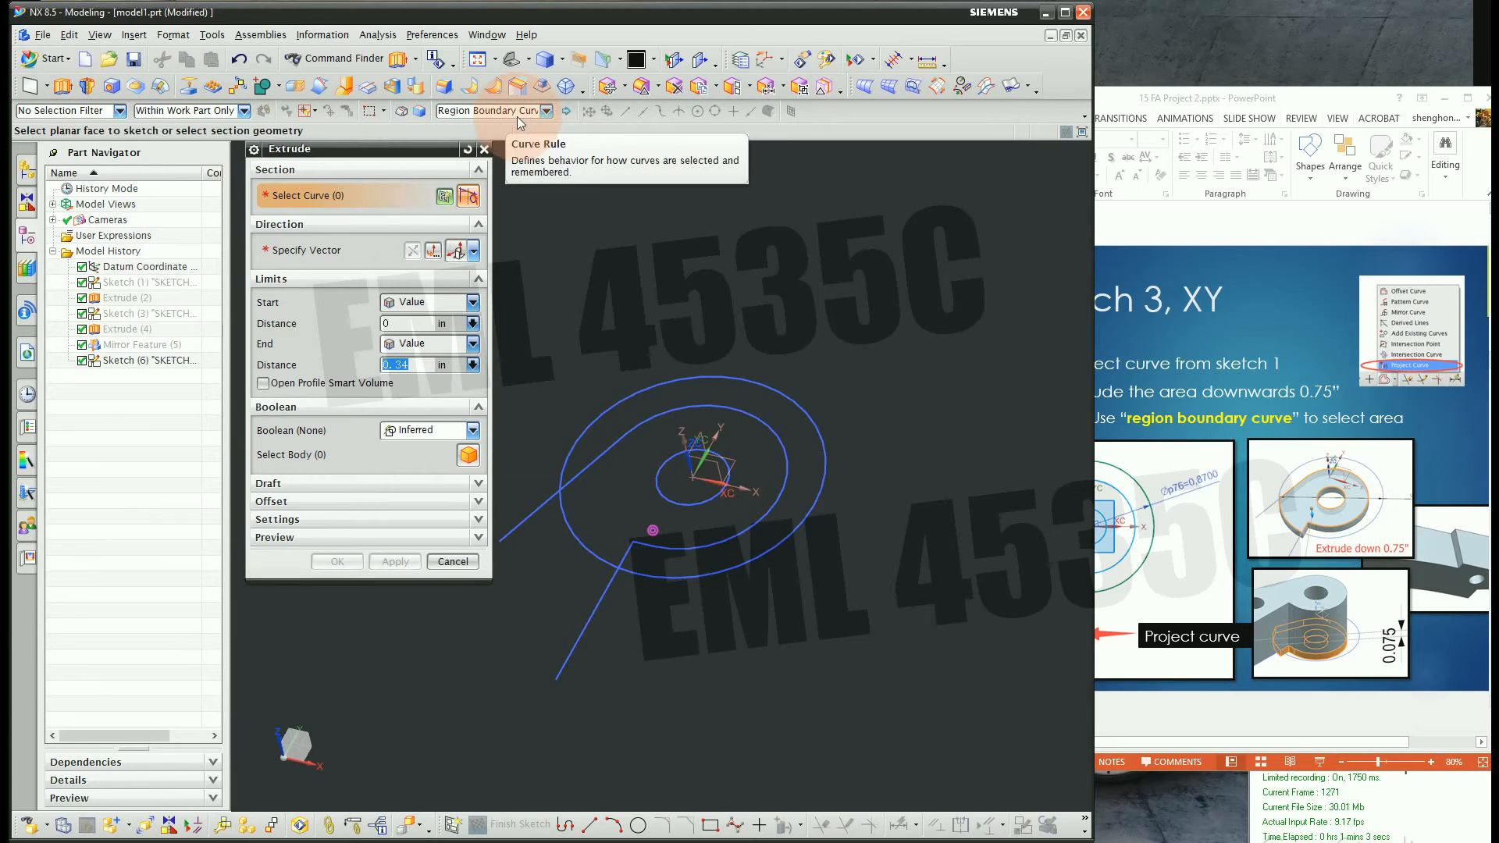
pyautogui.click(617, 488)
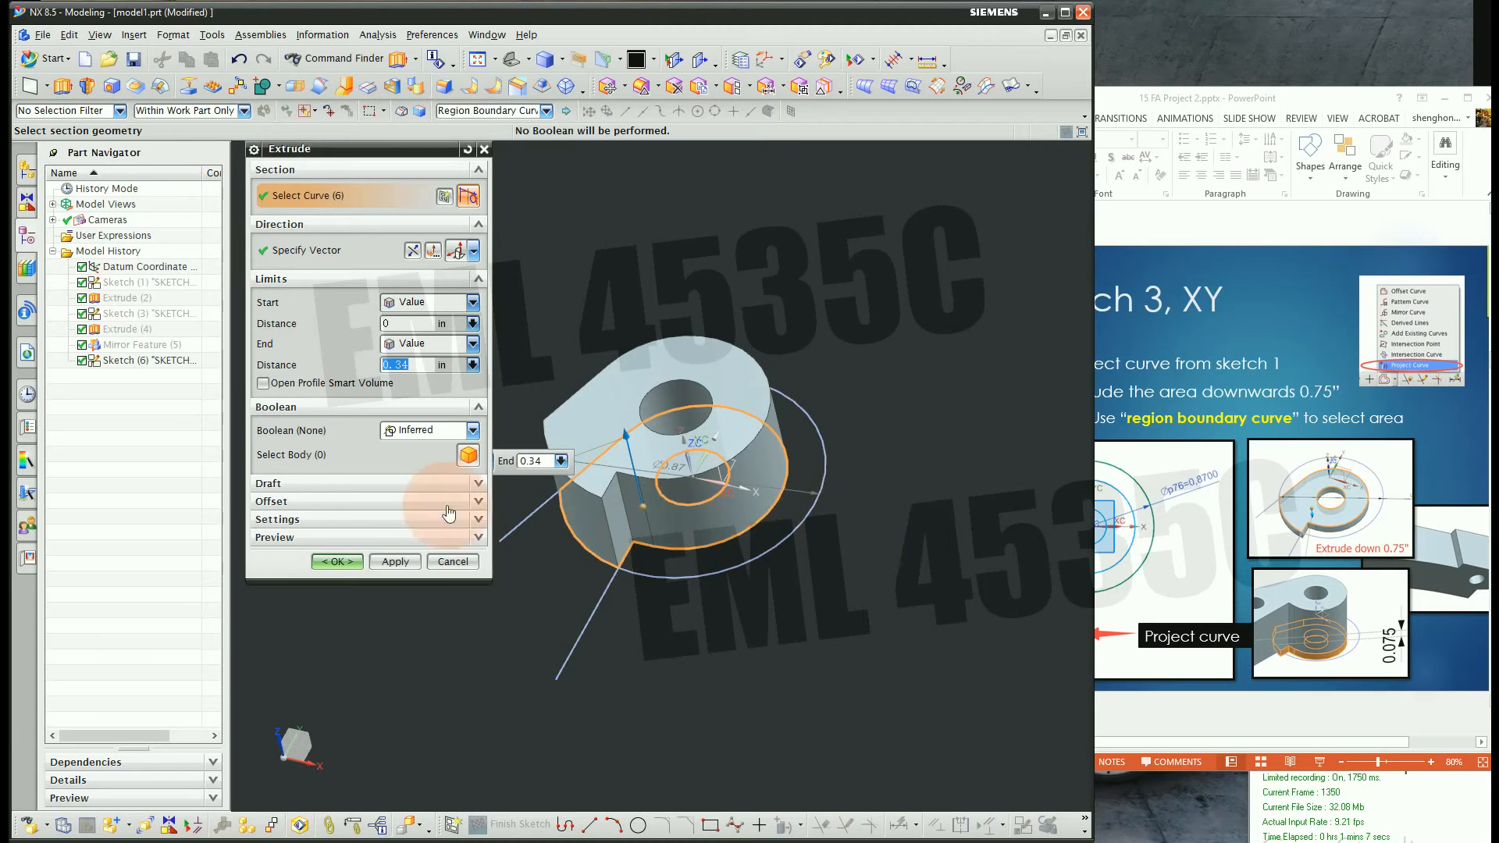
# Show the hidden Extrude (2) body and pull the extrusion's end downward to about 0.36 in
pyautogui.rightClick(125, 299)
pyautogui.click(139, 309)
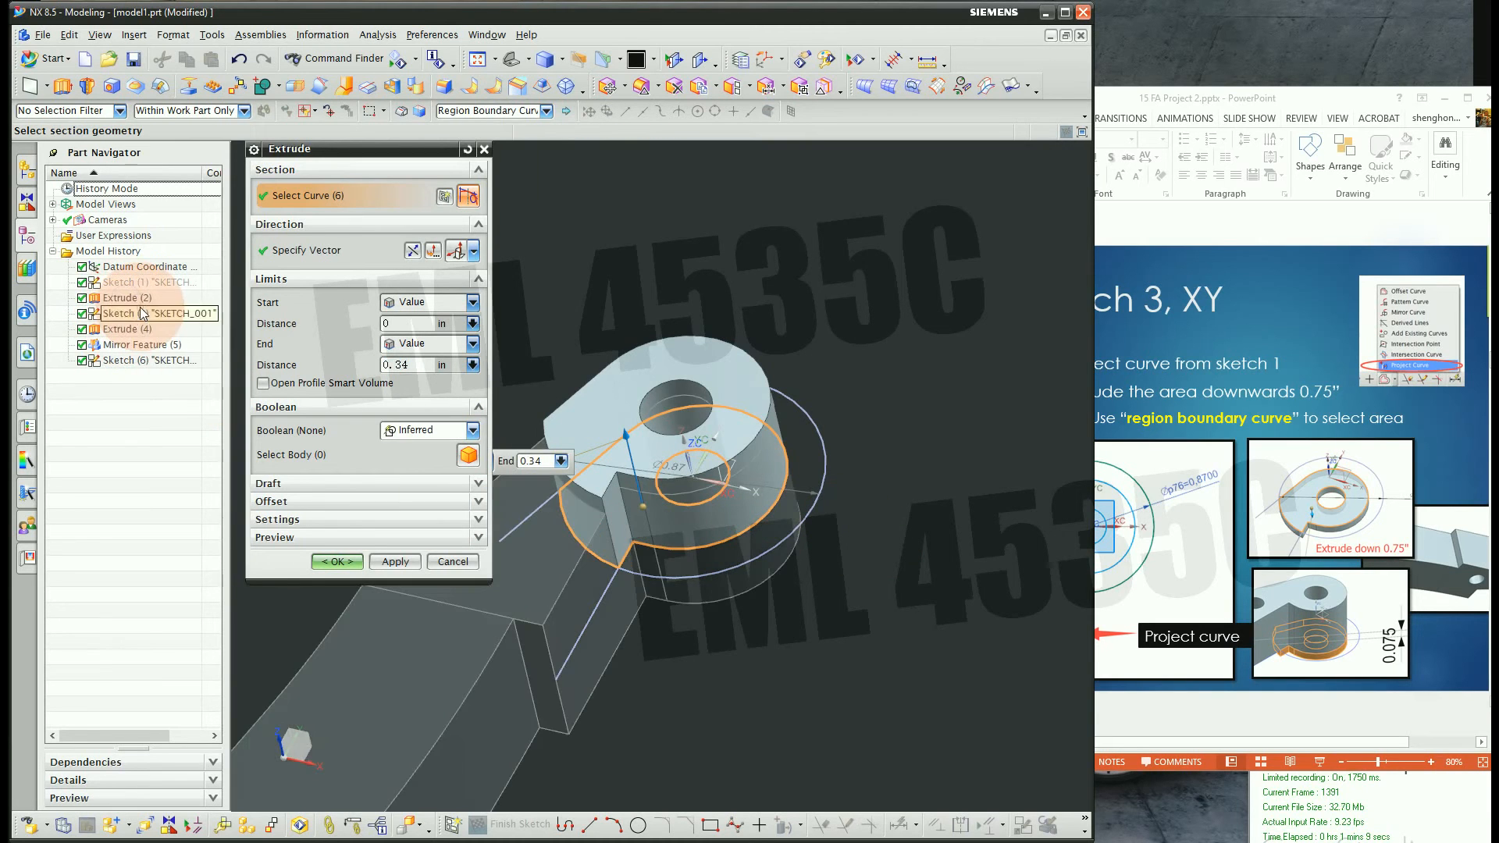
pyautogui.moveTo(756, 473); pyautogui.dragTo(849, 547, button='middle')
pyautogui.moveTo(669, 378); pyautogui.dragTo(901, 519)
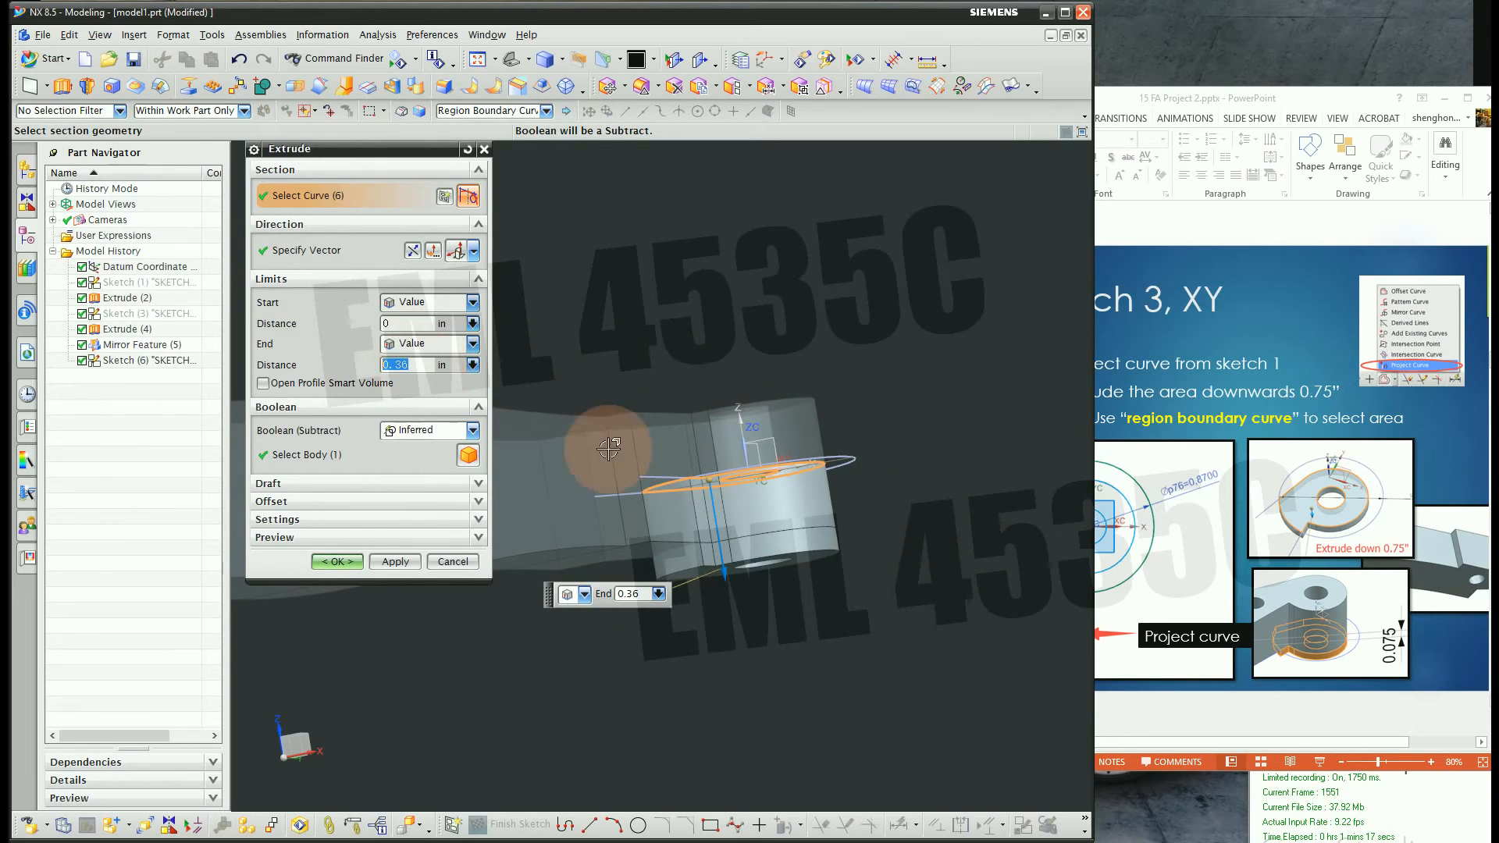
# Check the flange depth on the reference slide and measure the distance from the sketch's outer circle to the handle's underside face
pyautogui.click(1409, 677)
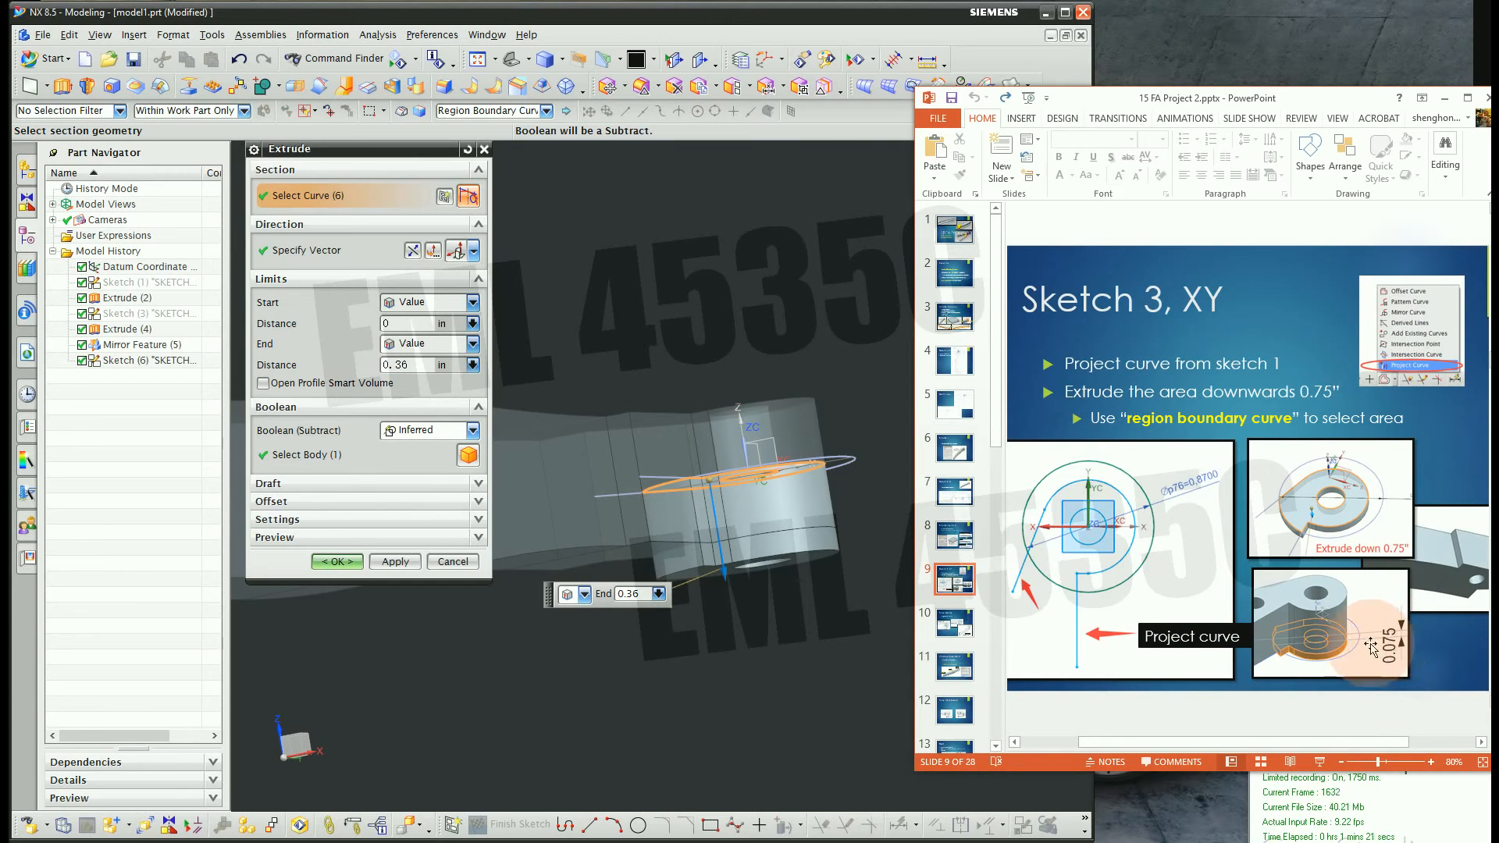
pyautogui.moveTo(666, 538); pyautogui.dragTo(798, 461, button='middle')
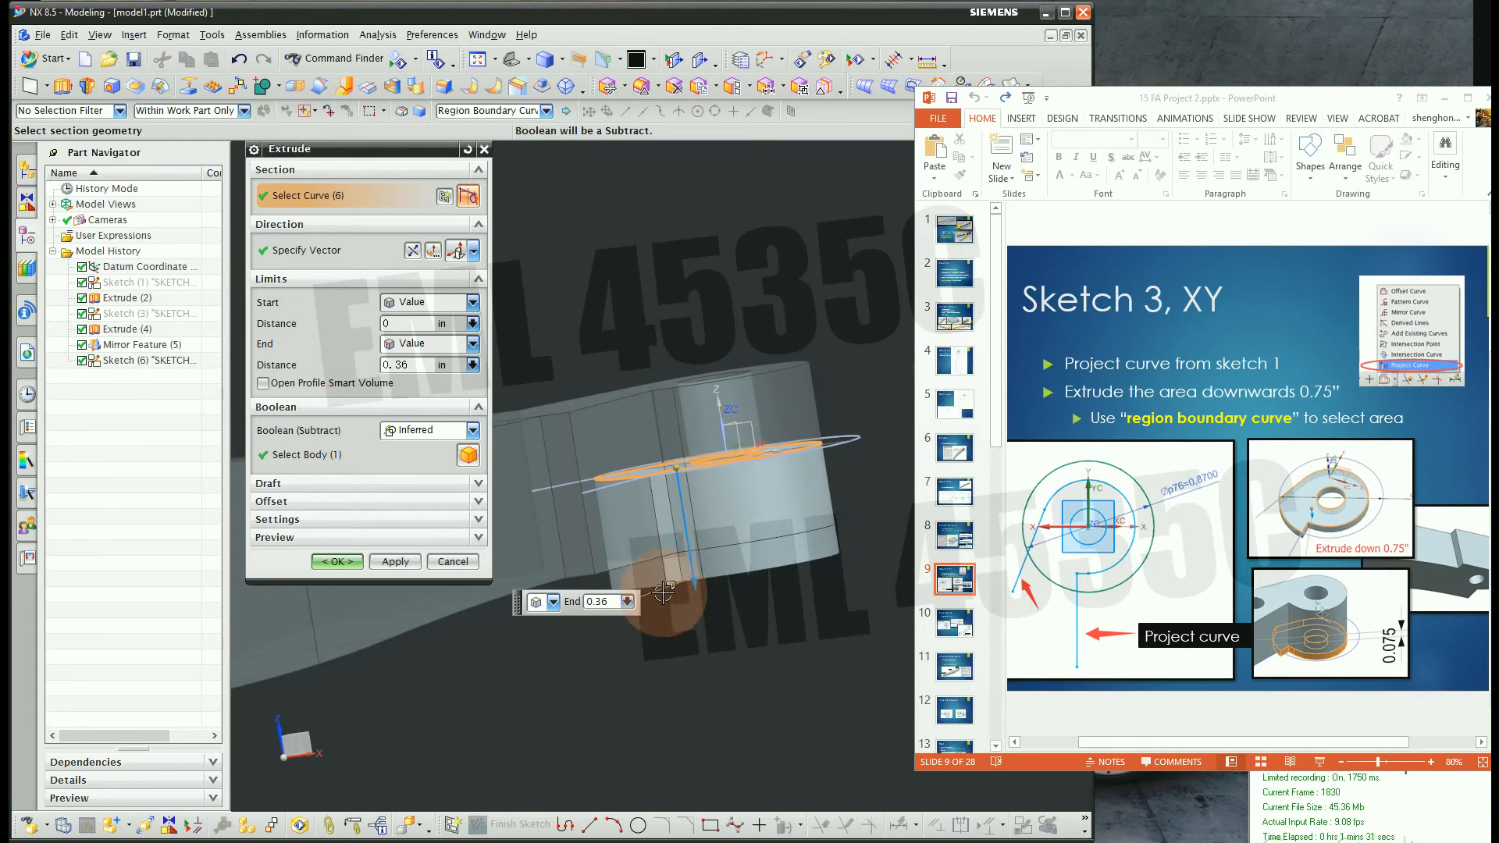
pyautogui.moveTo(663, 593); pyautogui.dragTo(730, 488, button='middle')
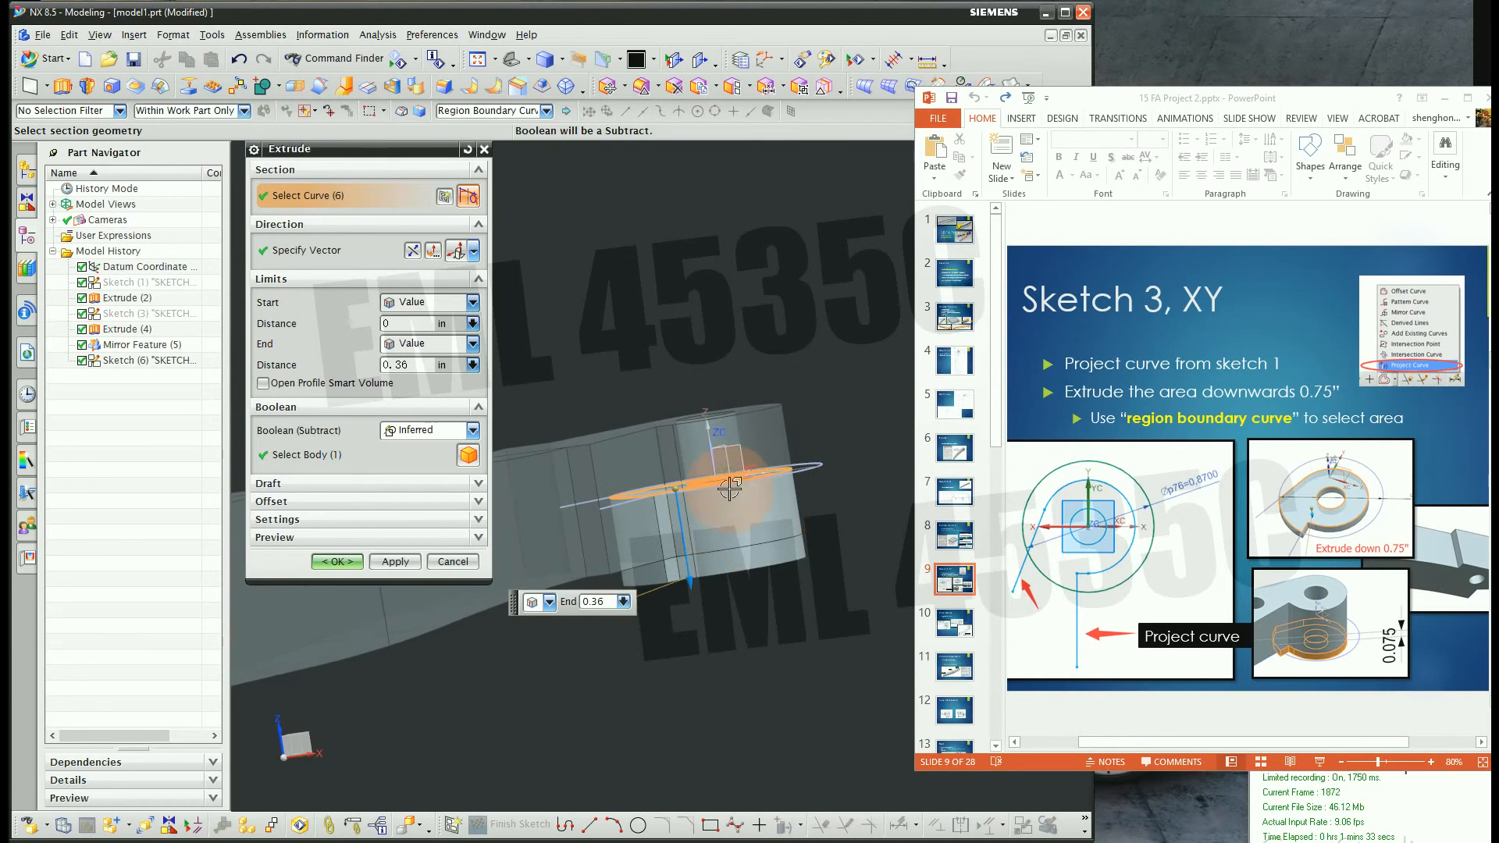
pyautogui.click(930, 61)
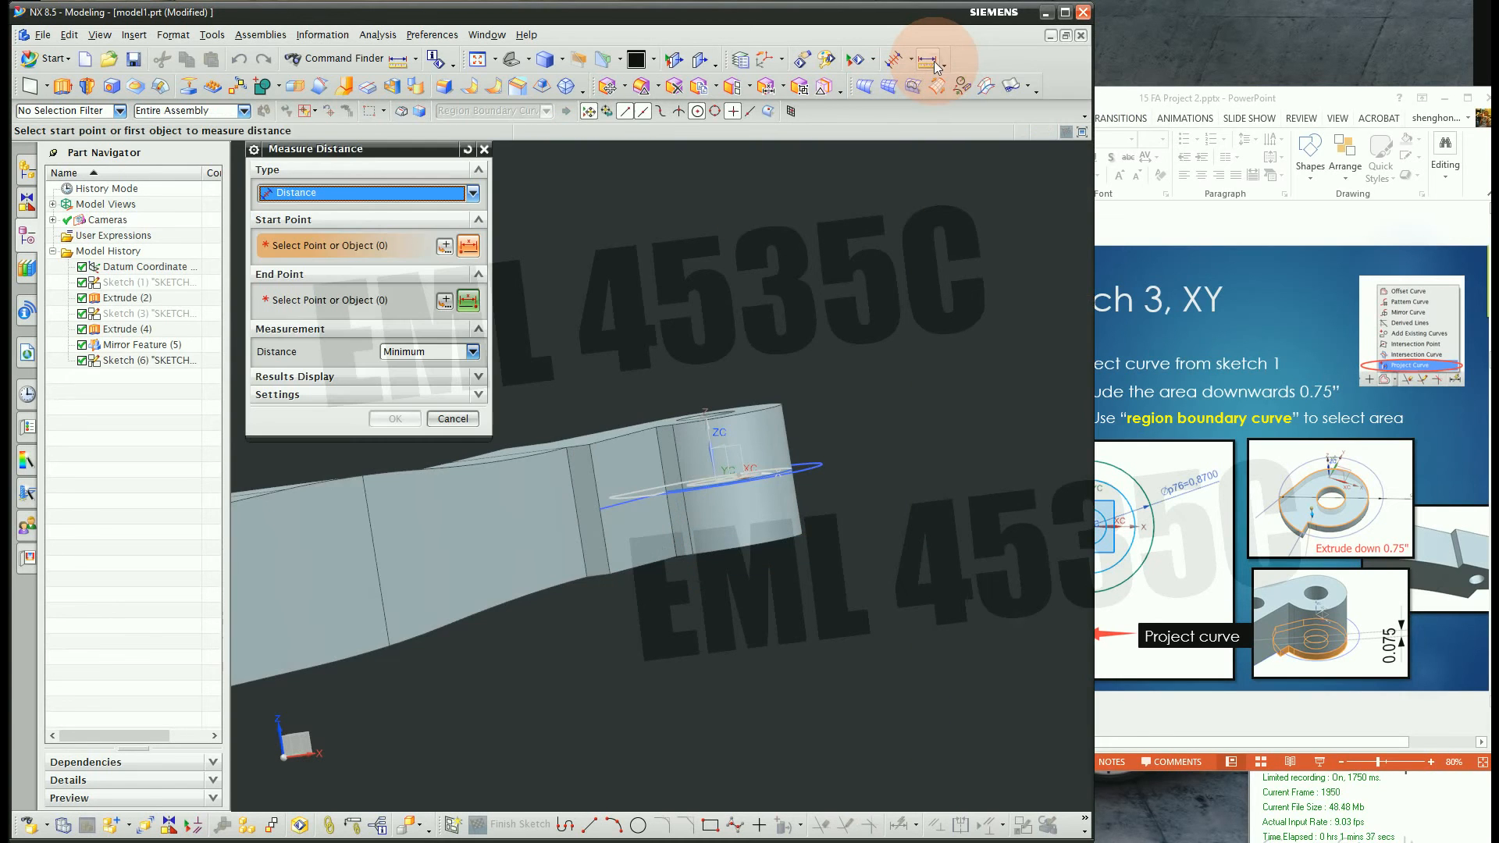
pyautogui.moveTo(829, 502); pyautogui.dragTo(857, 532, button='middle')
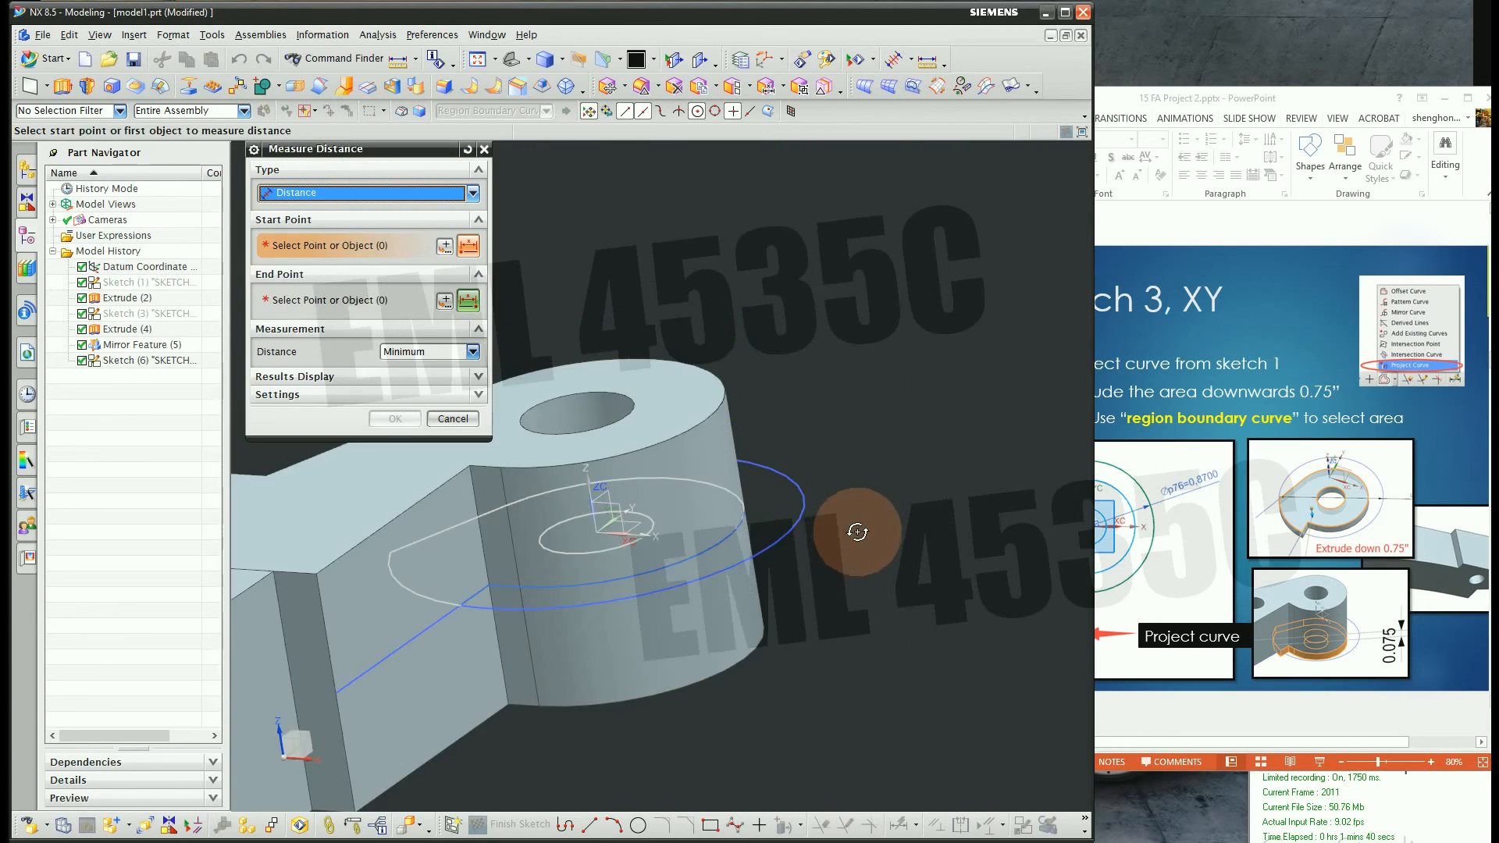
pyautogui.click(807, 512)
pyautogui.moveTo(863, 445); pyautogui.dragTo(869, 442, button='middle')
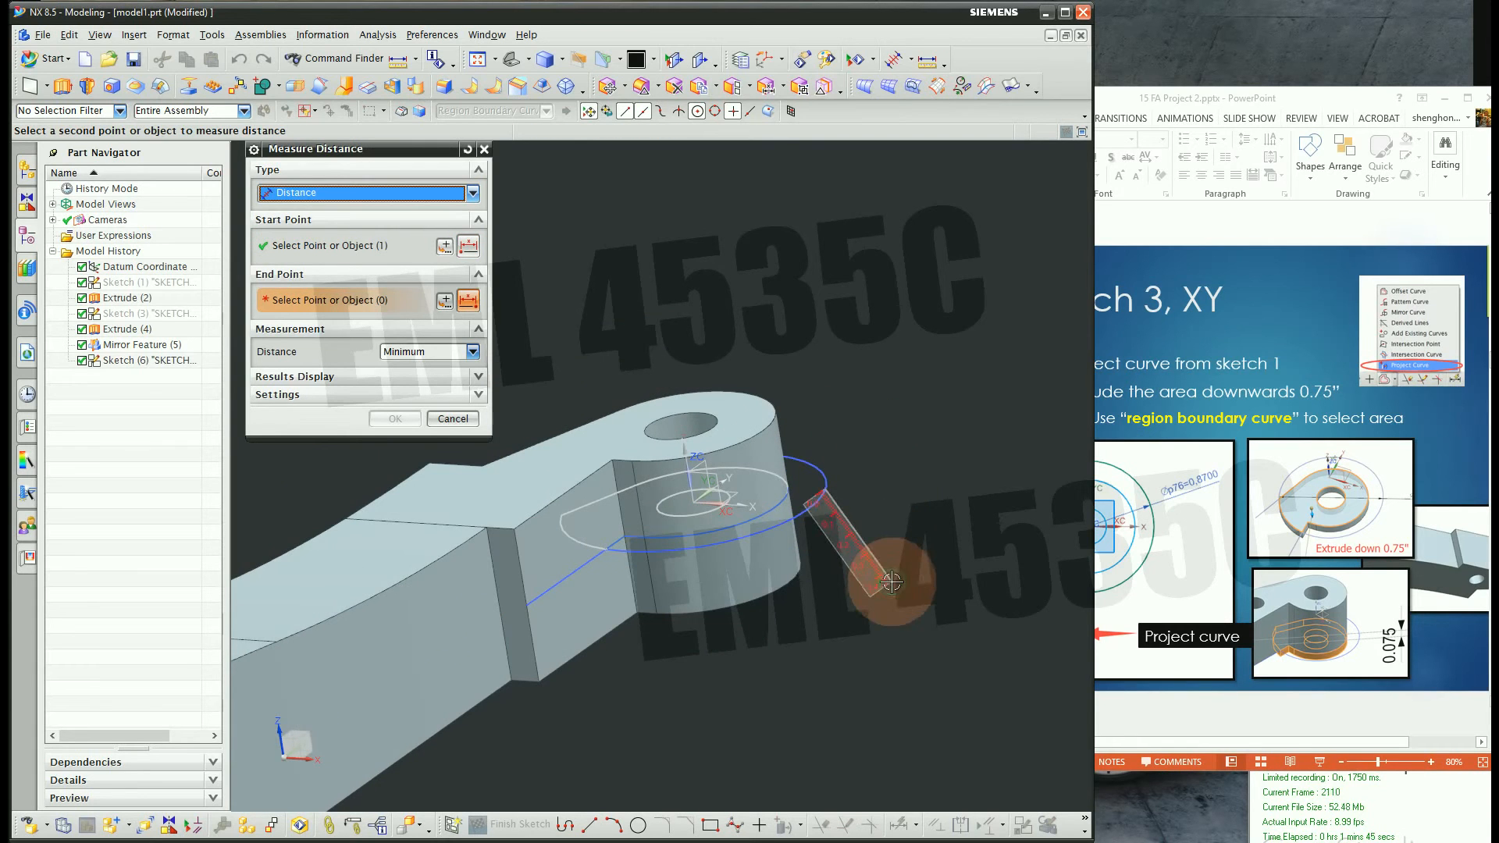
pyautogui.moveTo(890, 582); pyautogui.dragTo(729, 719, button='middle')
pyautogui.click(906, 649)
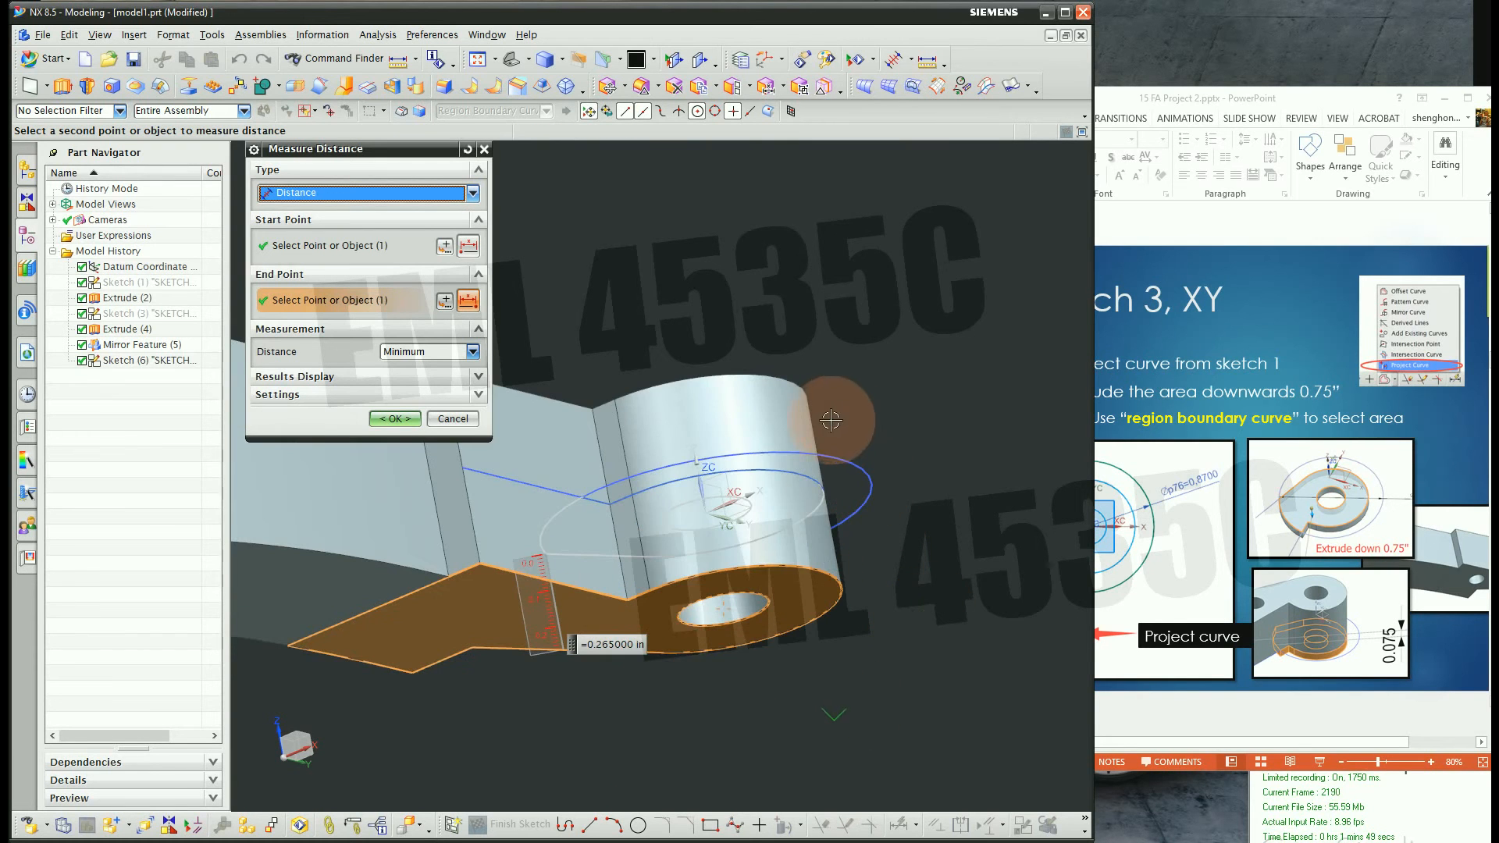
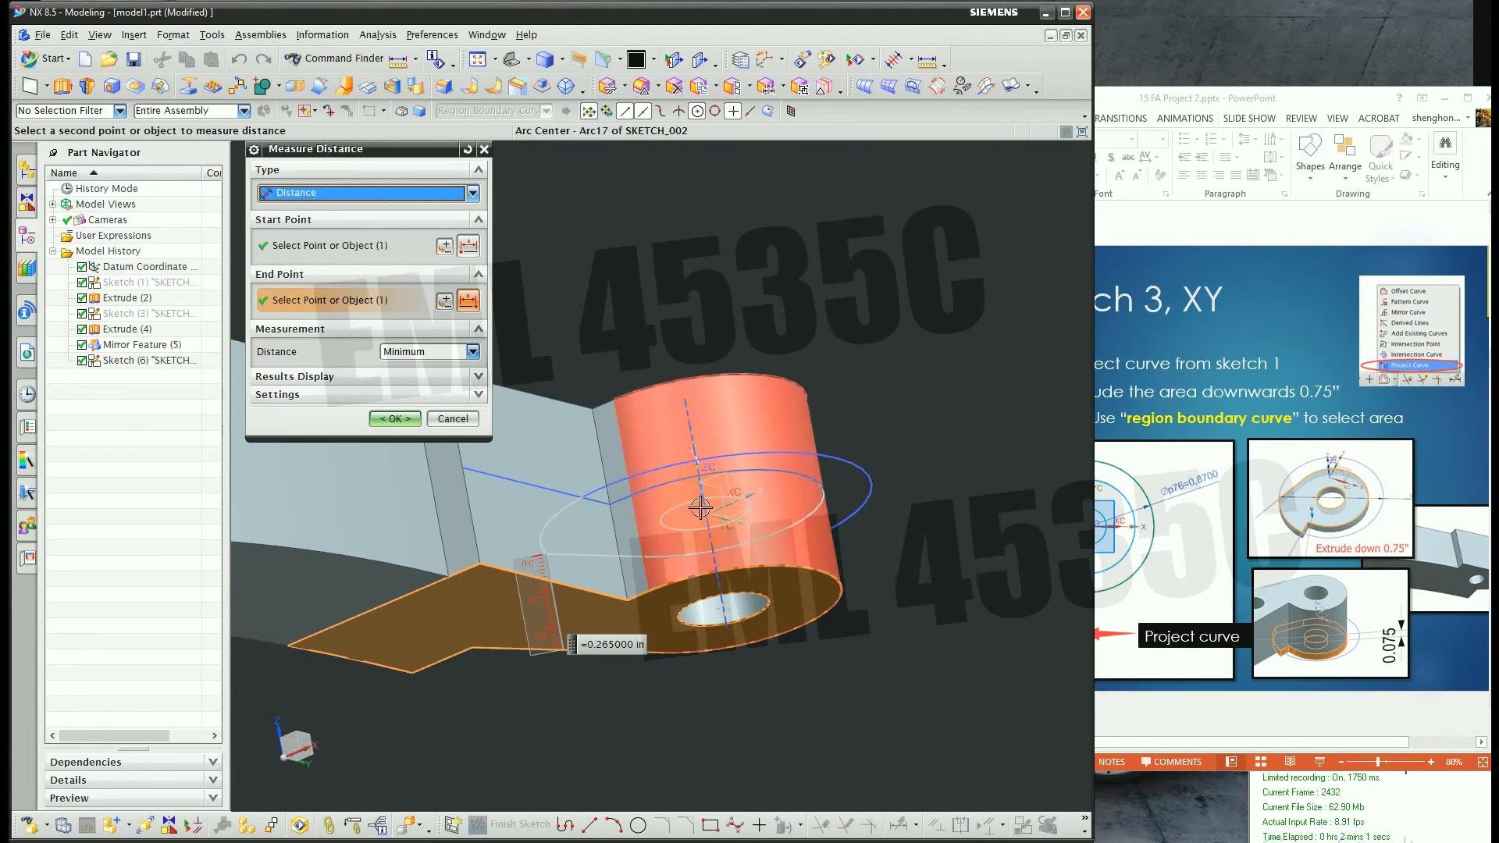
pyautogui.click(587, 680)
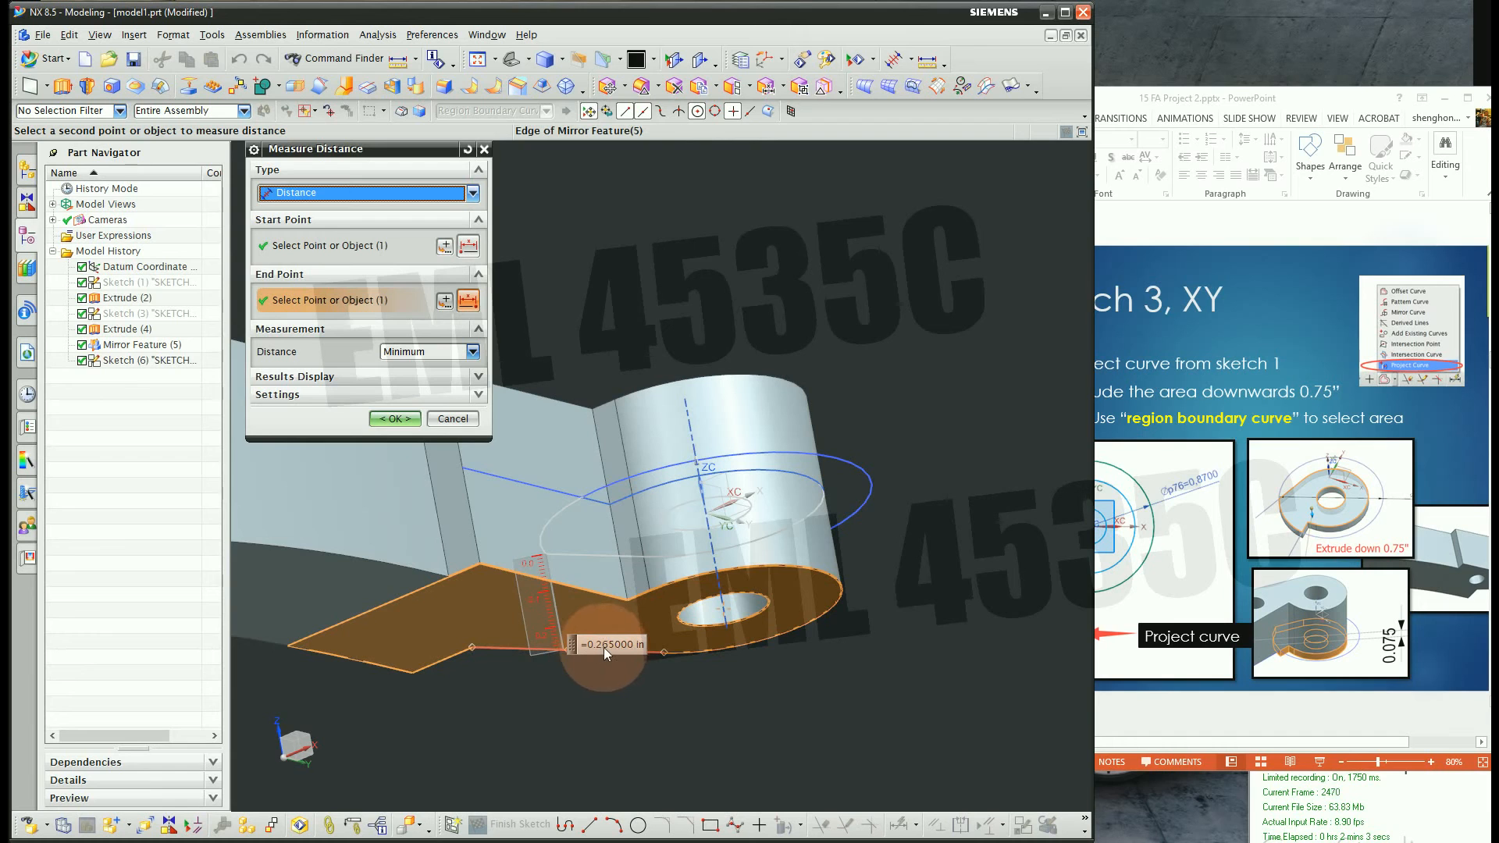
pyautogui.click(450, 419)
# Set the extrusion's end distance to .265+.075 in and unite it with the handle body
pyautogui.moveTo(423, 366); pyautogui.dragTo(311, 367)
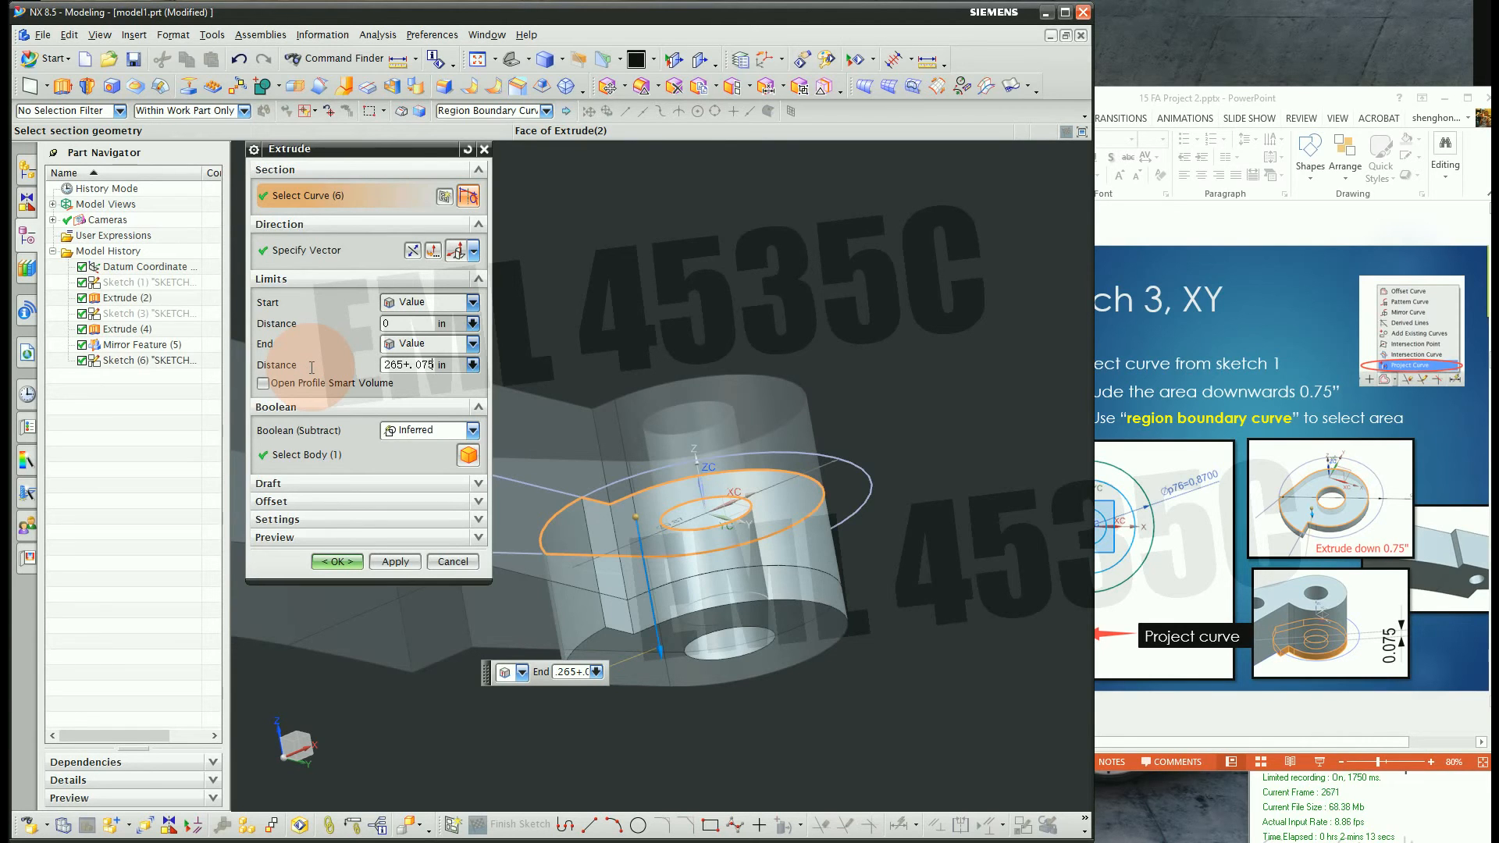
pyautogui.press('Return')
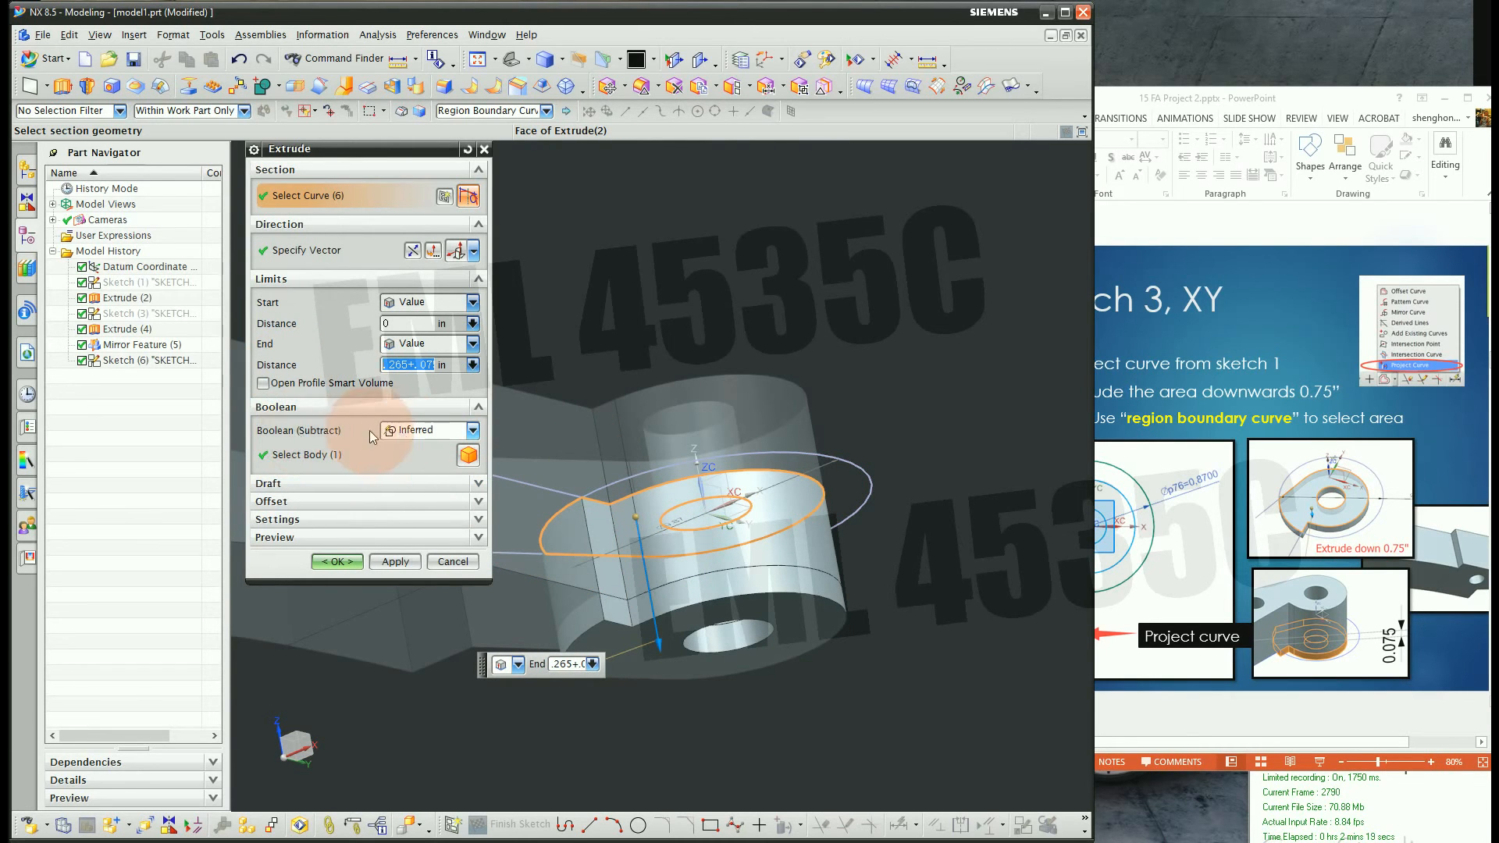
pyautogui.click(401, 434)
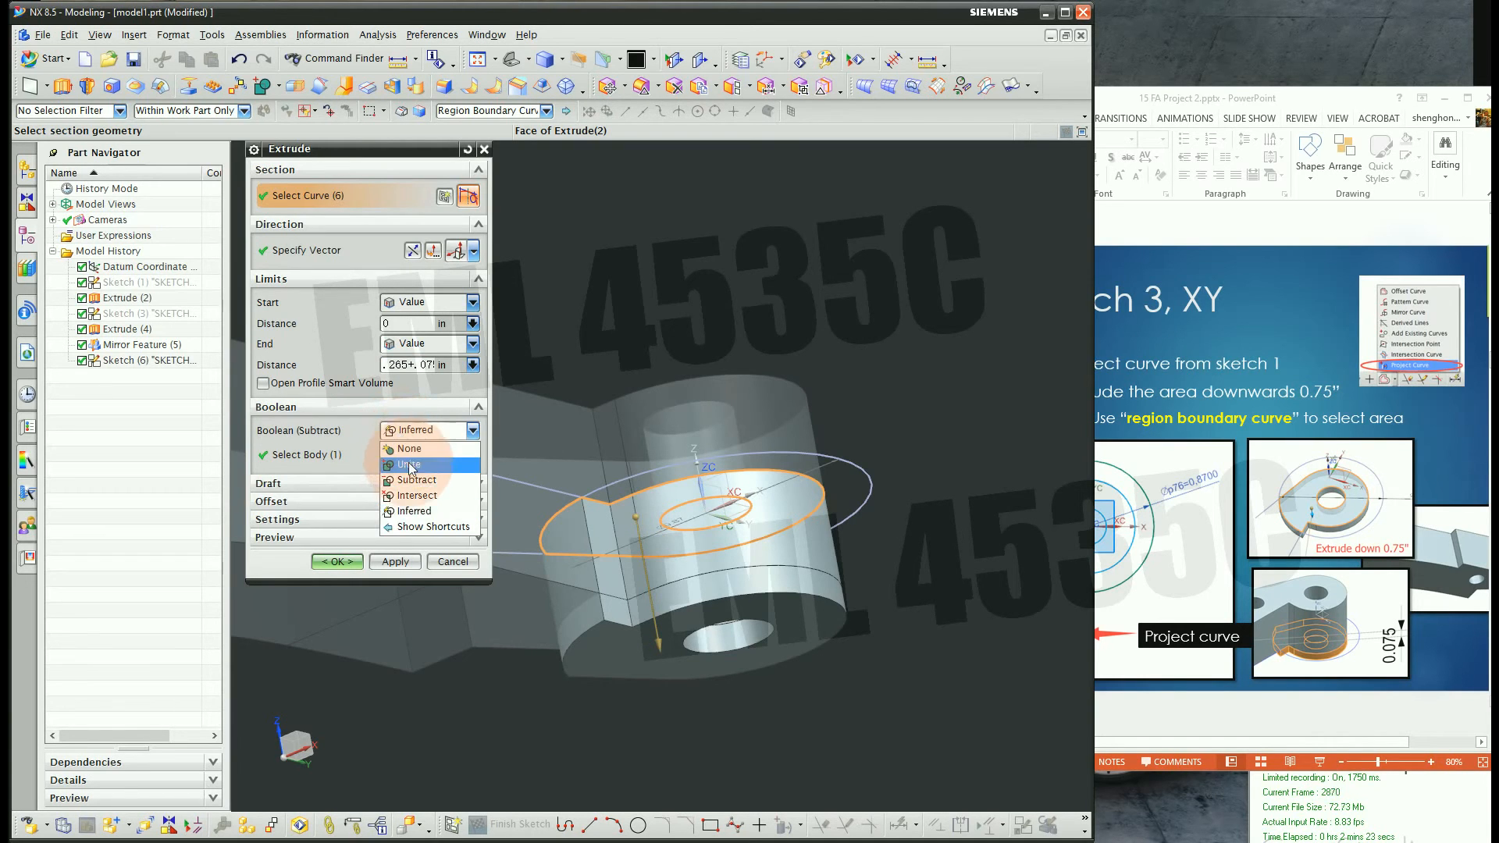
pyautogui.click(414, 464)
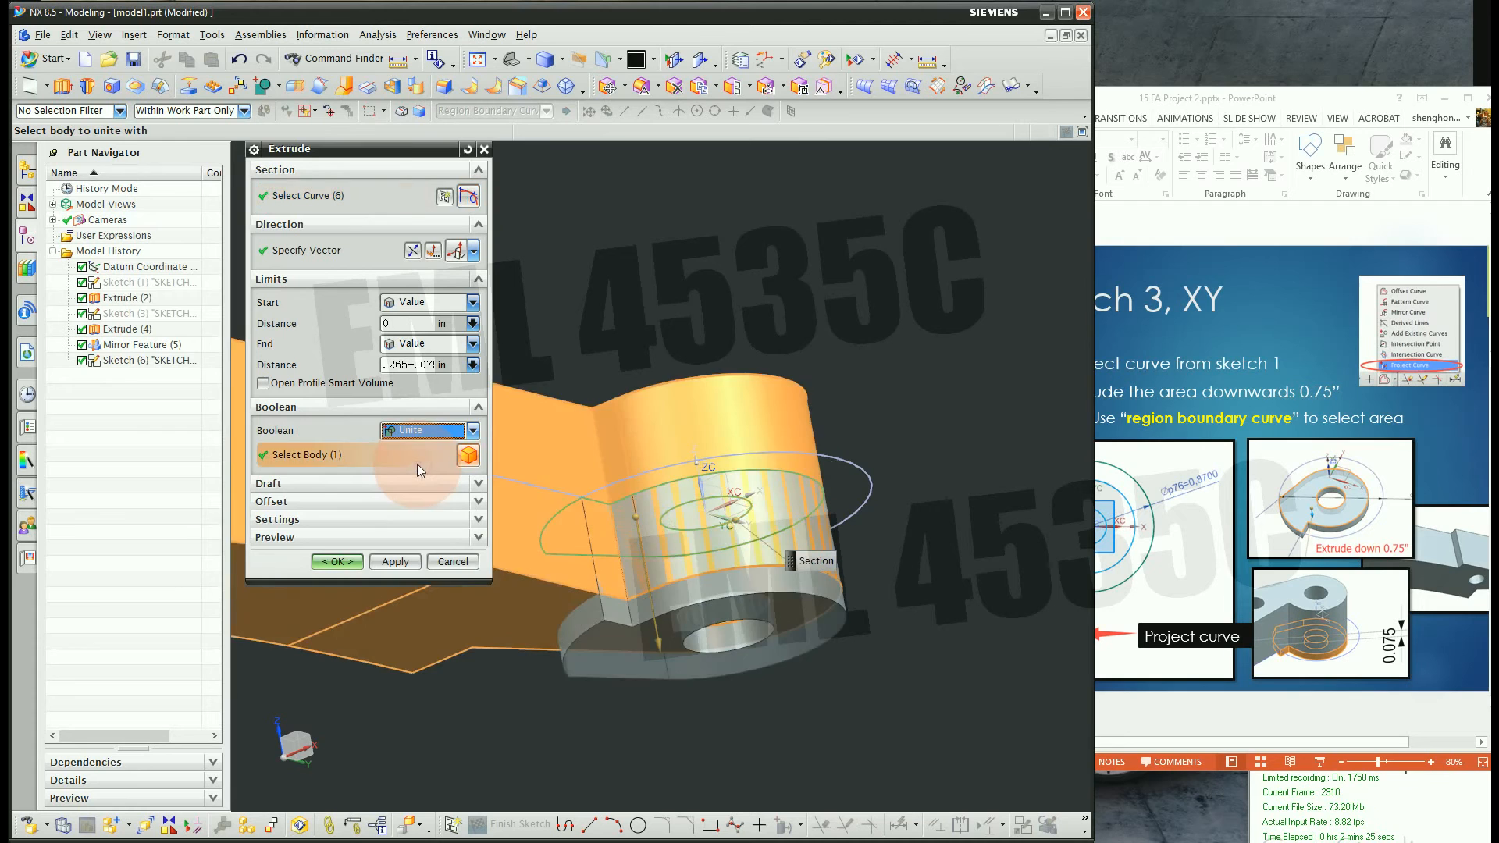
pyautogui.click(337, 561)
pyautogui.moveTo(632, 453); pyautogui.dragTo(895, 461, button='middle')
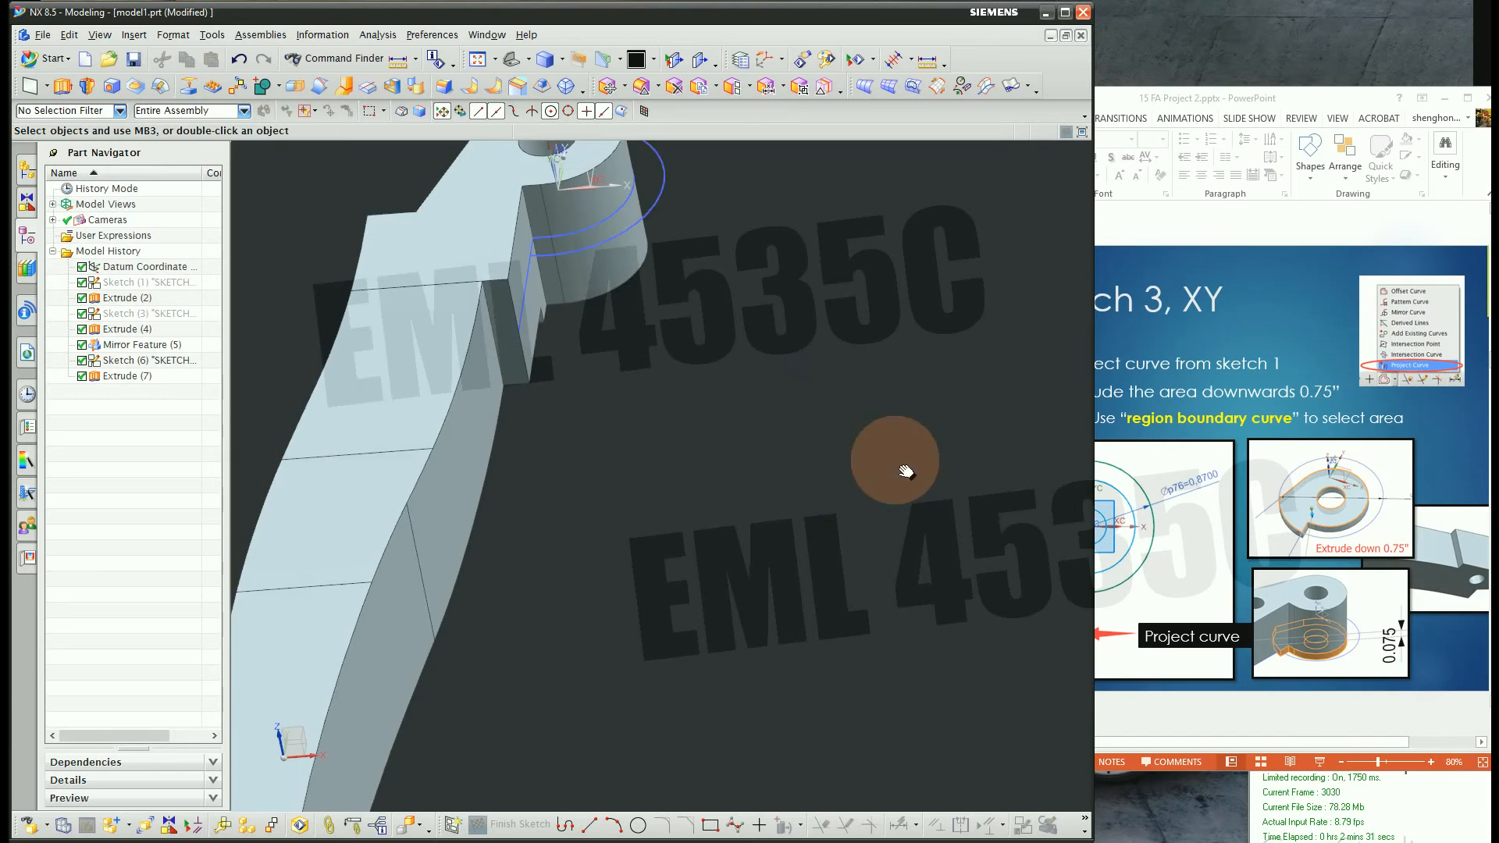
# Switch to PowerPoint and advance the 15 FA Project 2 presentation to the Edge Blends slide
pyautogui.click(1301, 714)
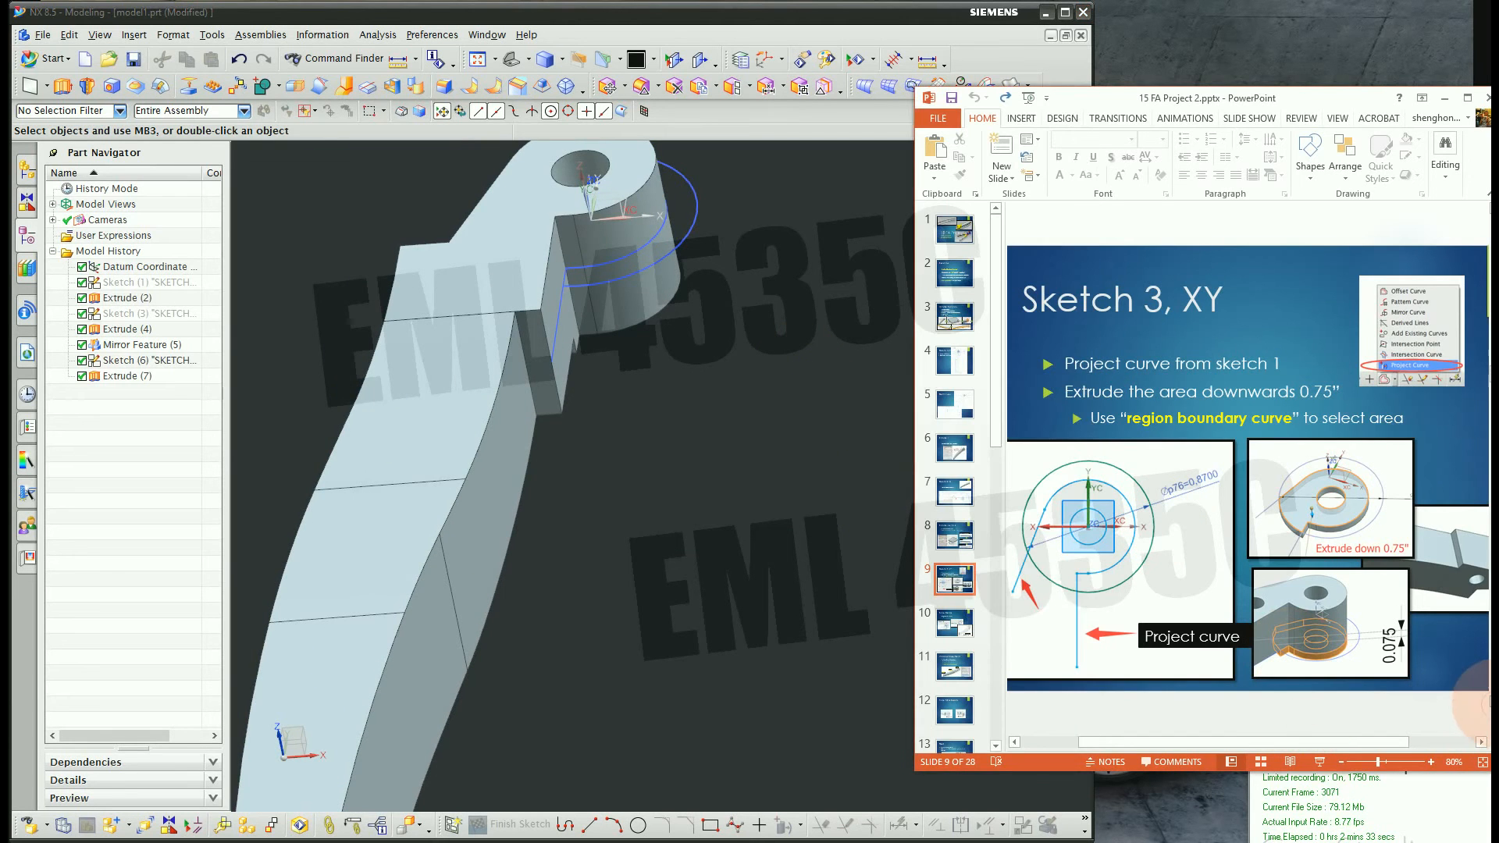
pyautogui.click(1495, 704)
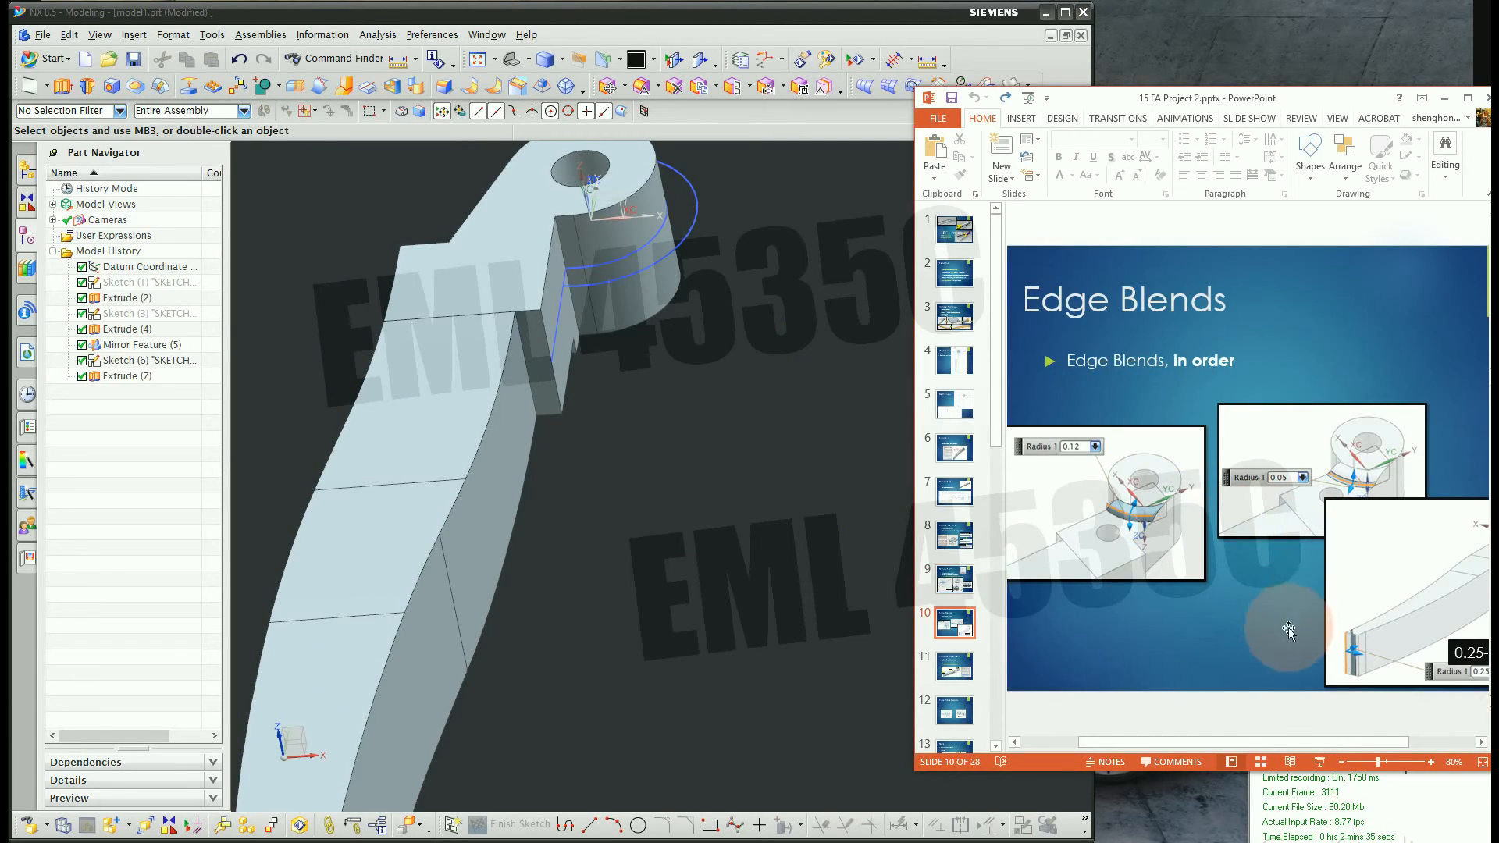
pyautogui.click(735, 581)
# Narrow the NX window to uncover the slide, and blend the pivot flange's outer edge facing the arm with a 0.12 in radius
pyautogui.scroll(3, 894, 609)
pyautogui.scroll(-2, 881, 531)
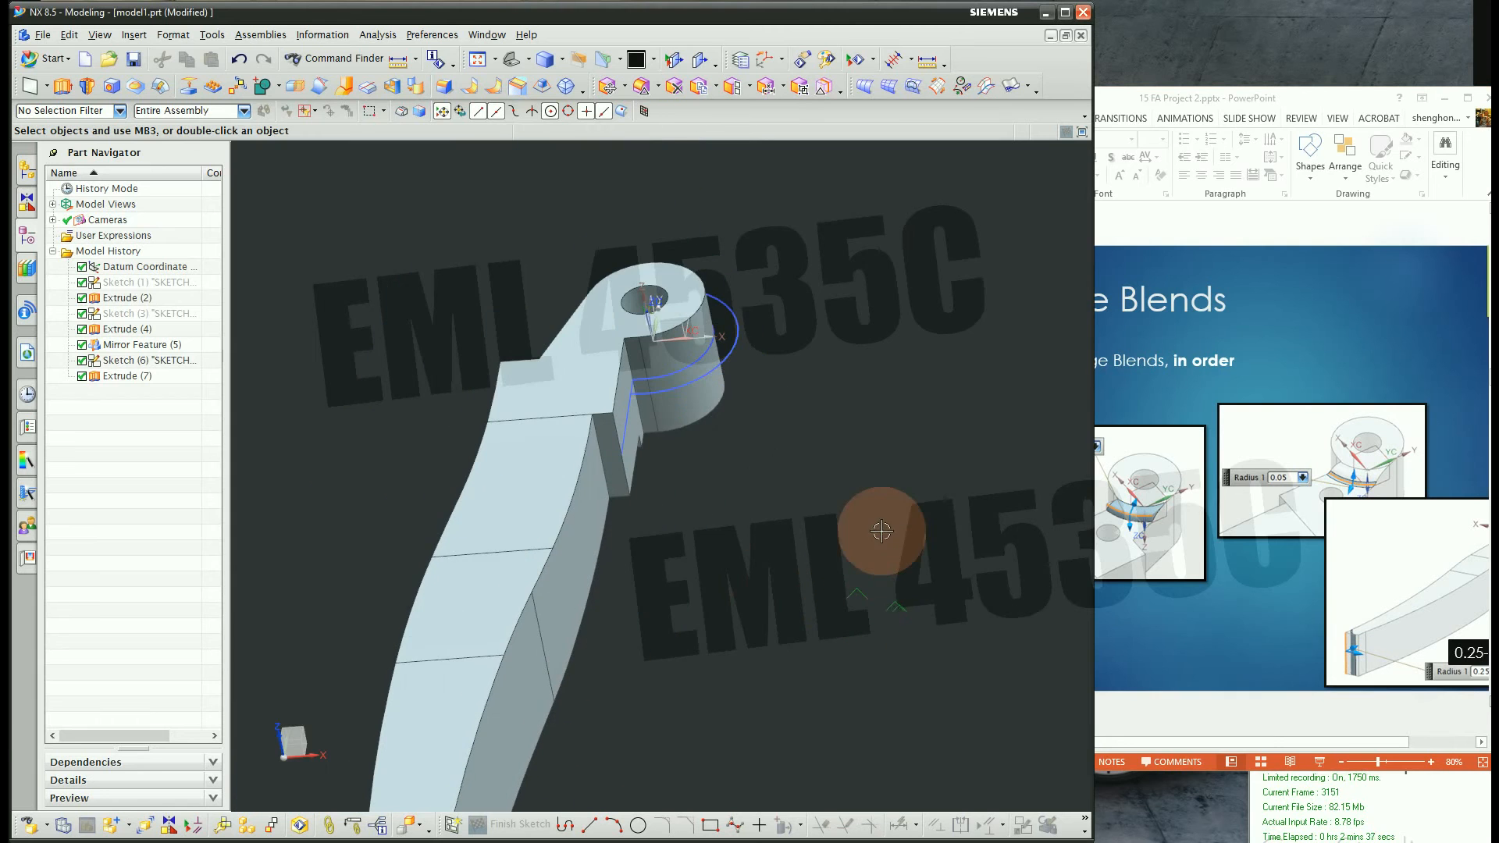
pyautogui.moveTo(731, 563); pyautogui.dragTo(916, 523, button='middle')
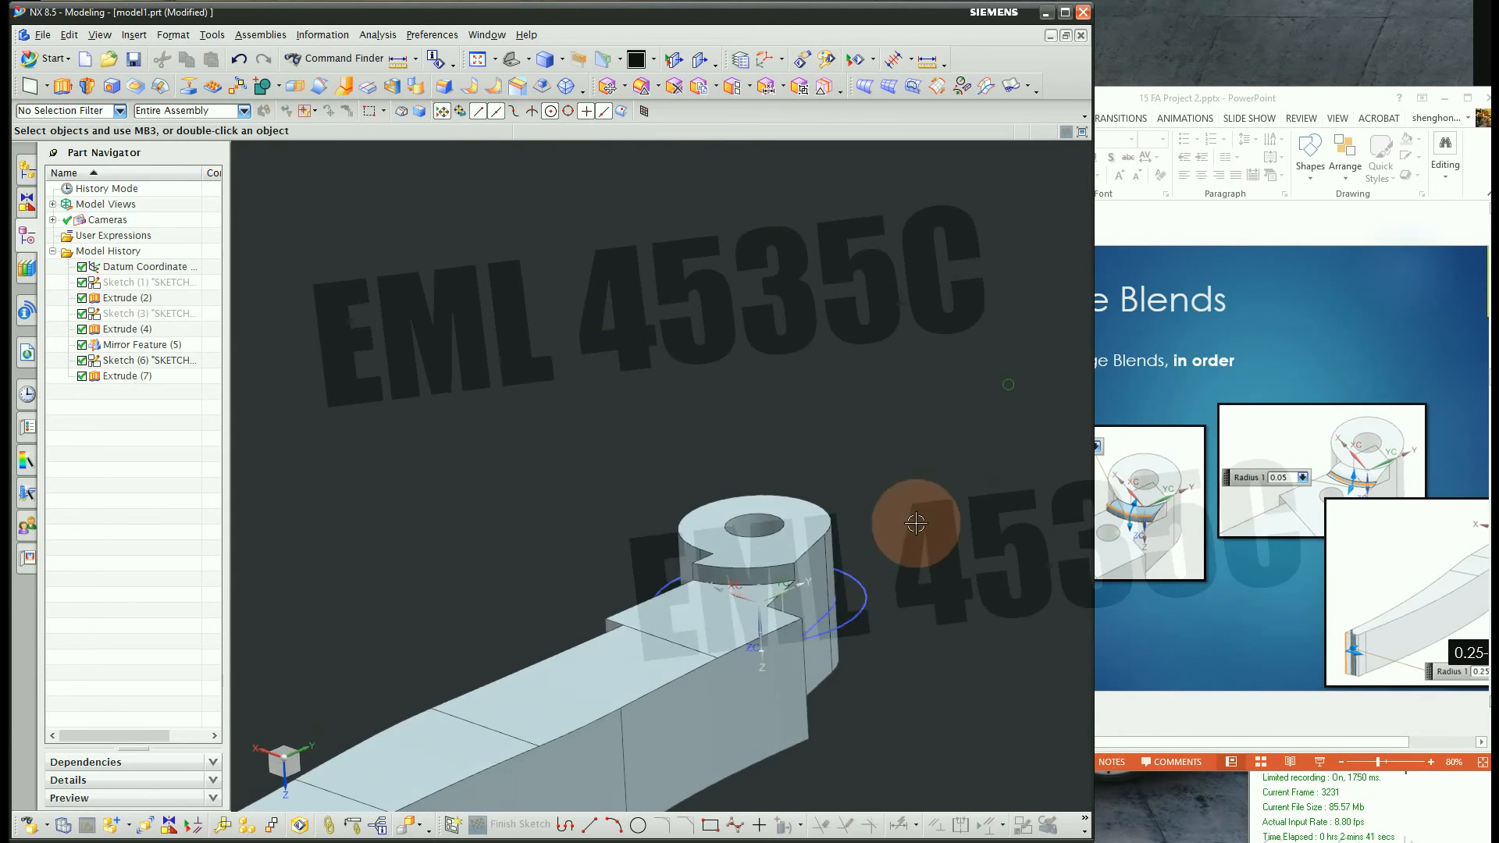
pyautogui.scroll(-2, 916, 523)
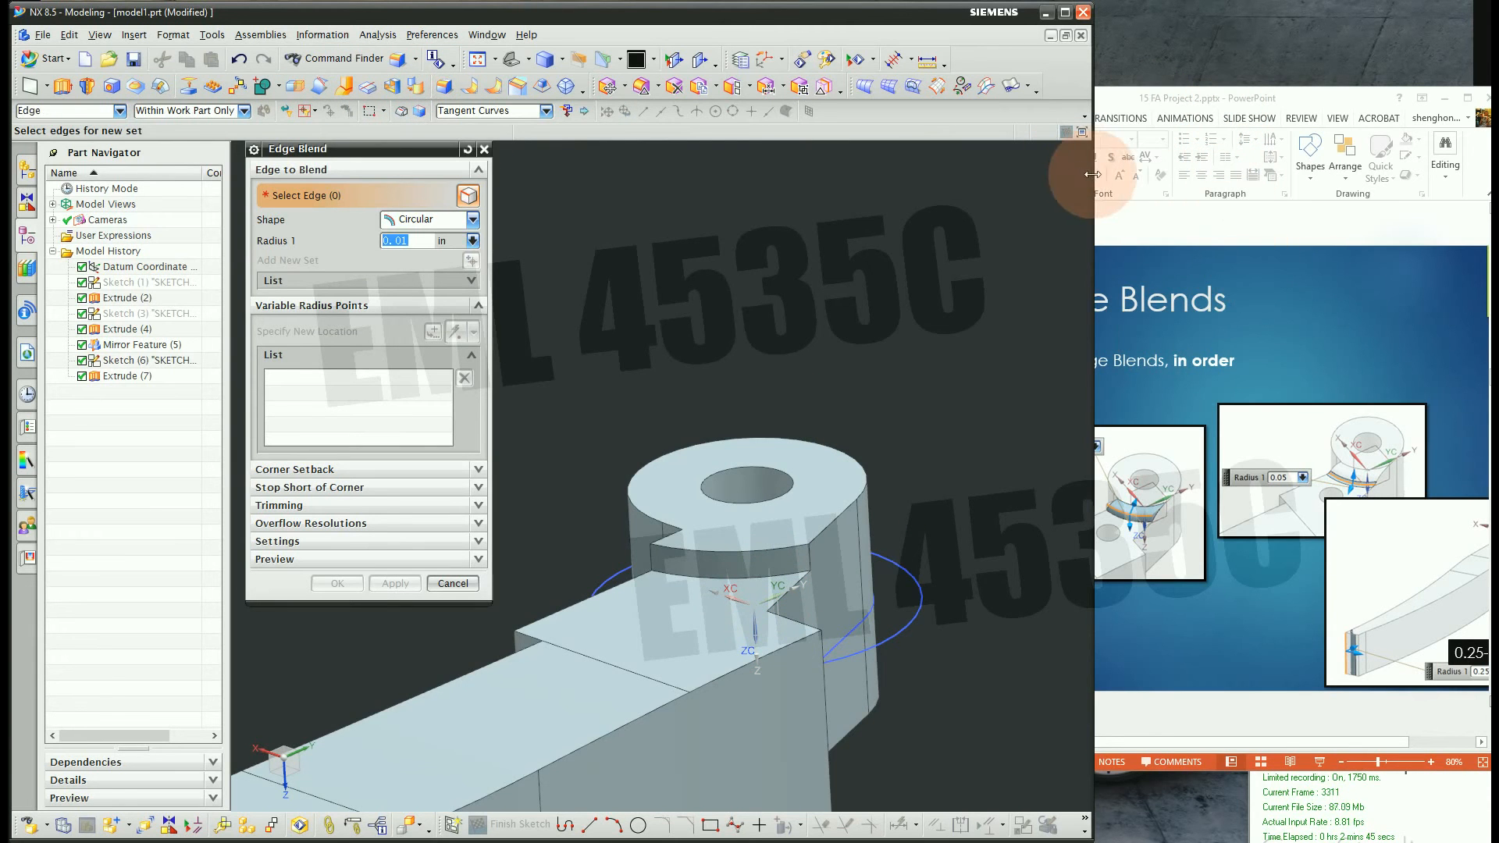
pyautogui.moveTo(1092, 174); pyautogui.dragTo(1019, 175)
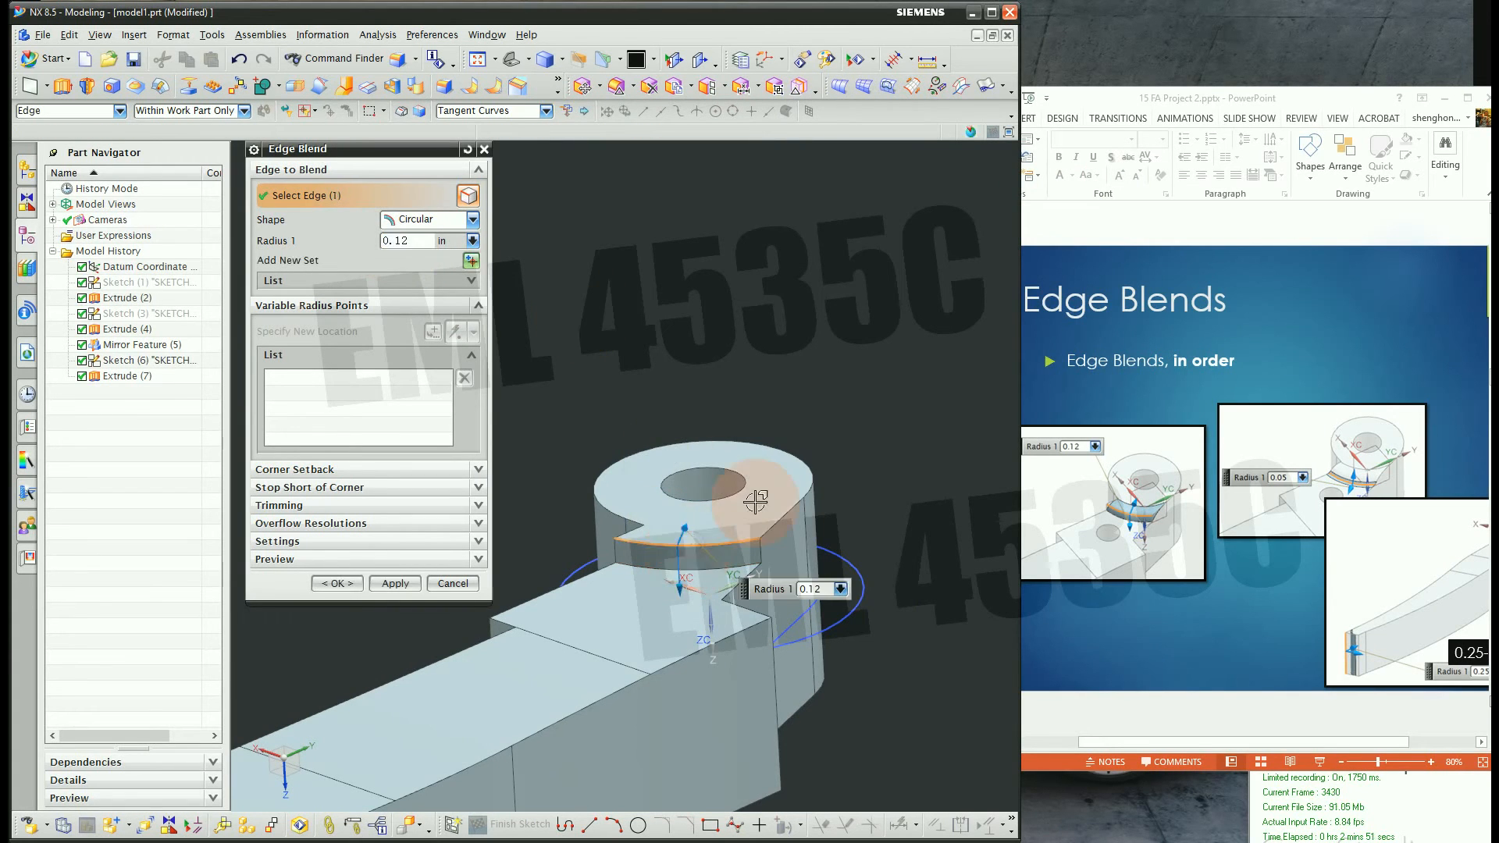
pyautogui.click(675, 539)
pyautogui.click(395, 583)
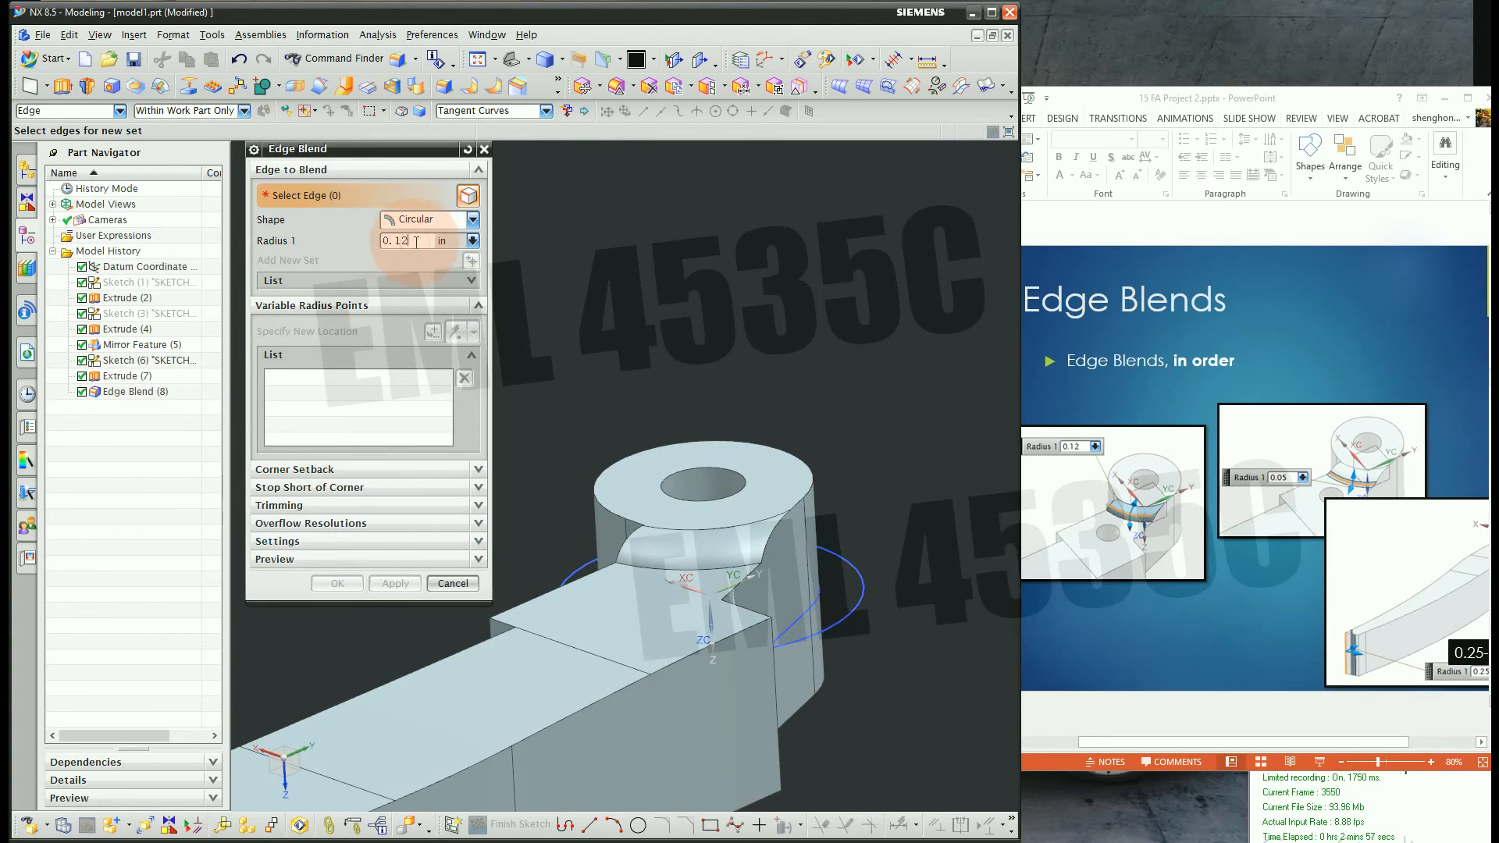
# Apply a 0.05 in edge blend to the curved edge at the arm-side base of the 0.12 in blend
pyautogui.moveTo(416, 242); pyautogui.dragTo(340, 244)
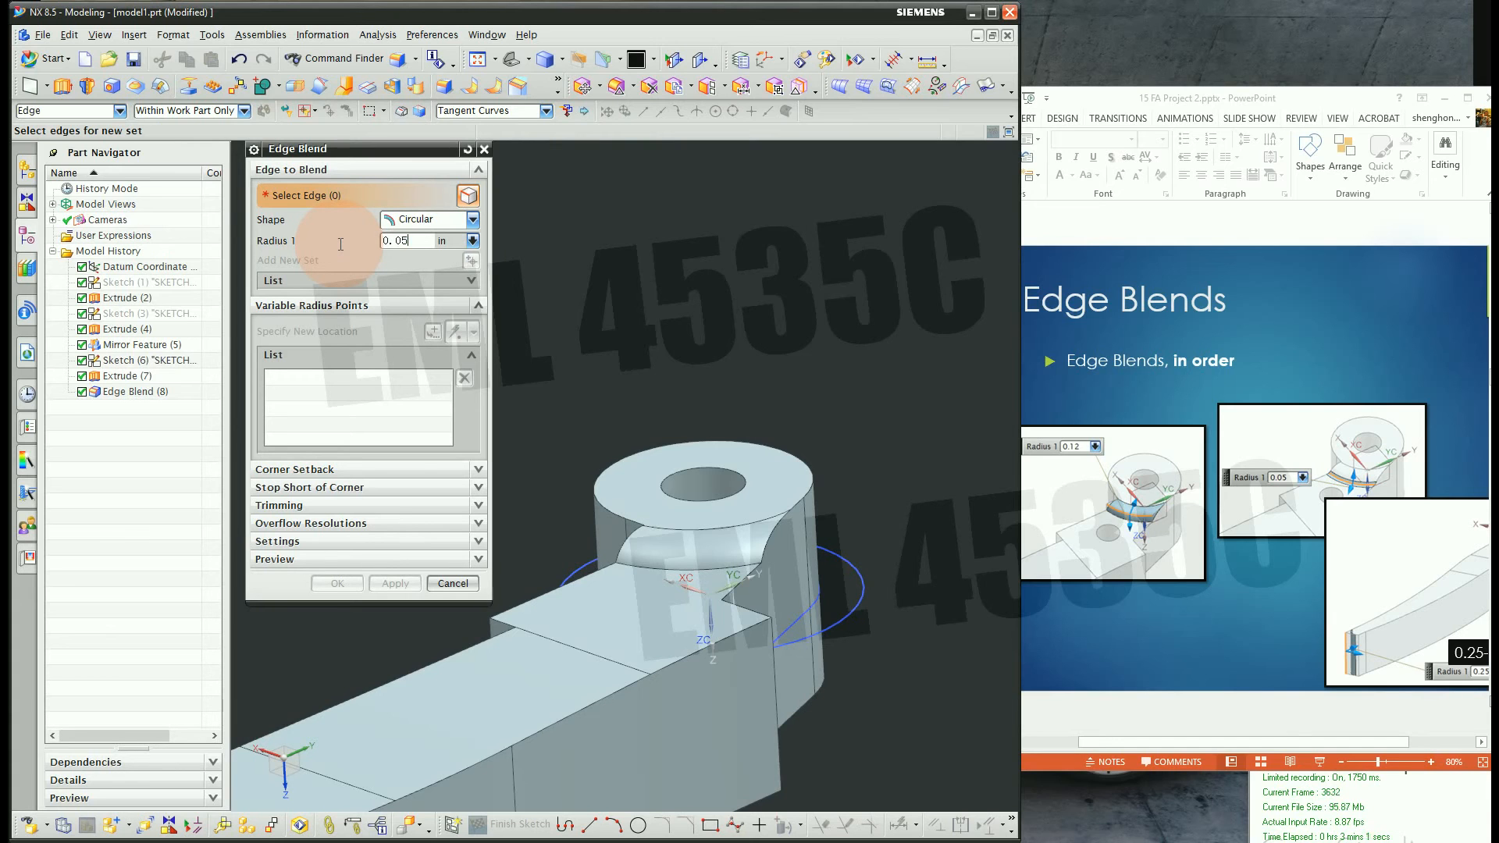
pyautogui.click(653, 564)
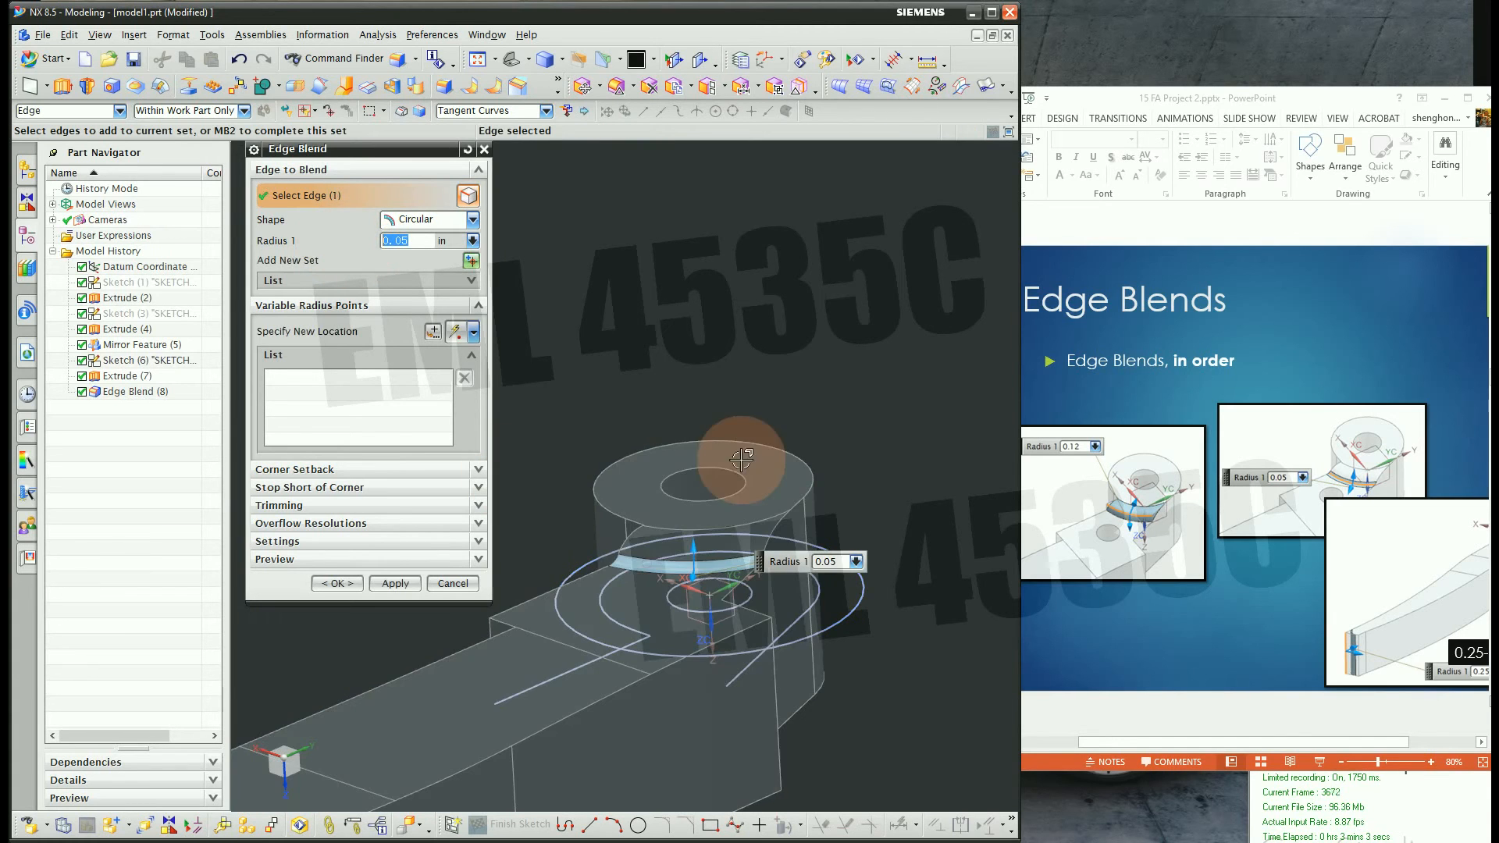
pyautogui.click(397, 585)
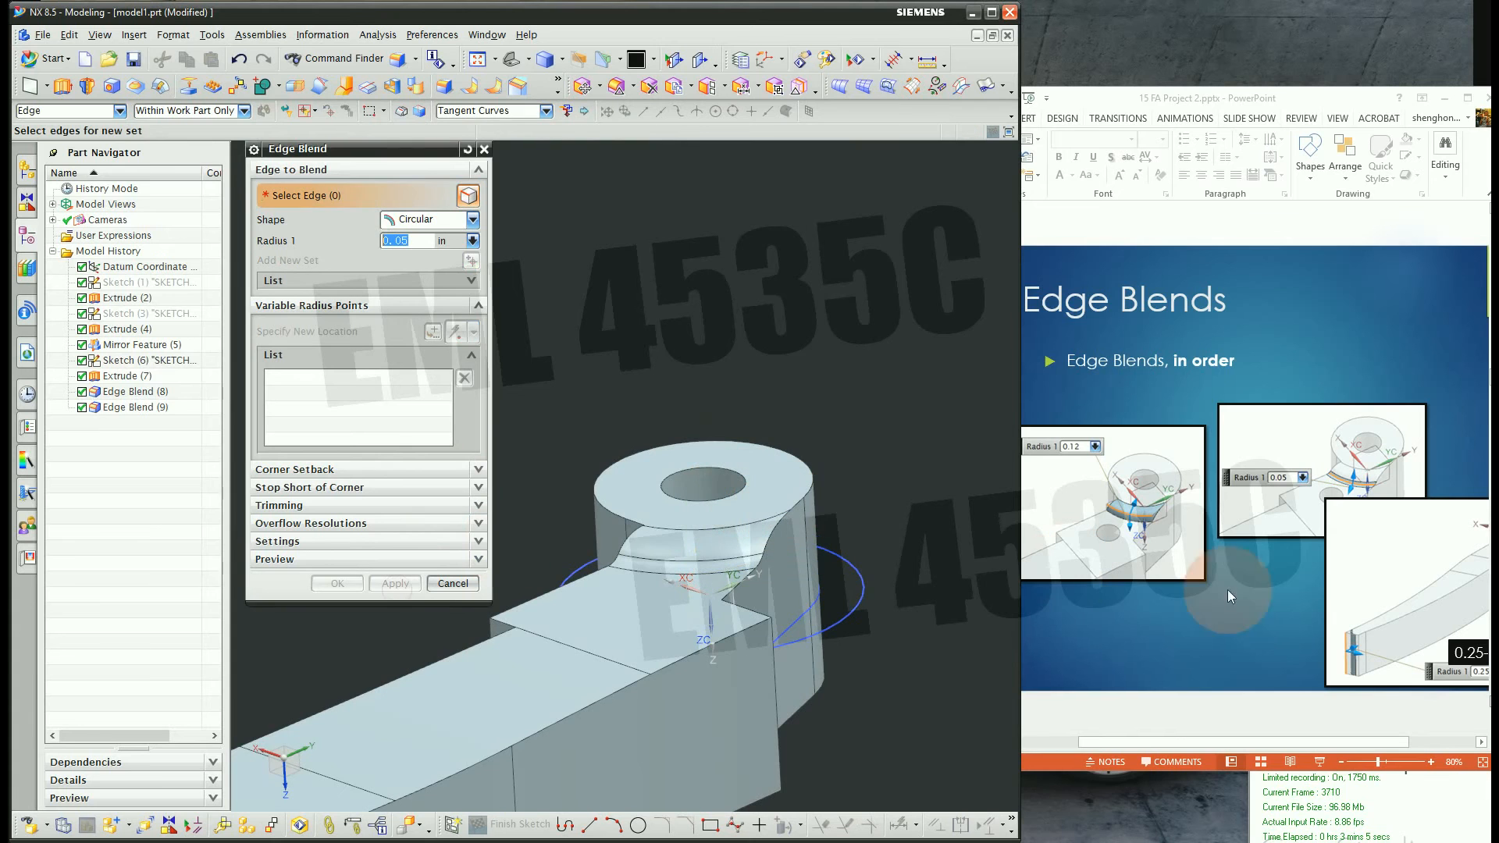
# Read the third blend radius on the slide and blend the outer vertical edge at the handle's free end with radius .25-.075 in
pyautogui.click(1422, 742)
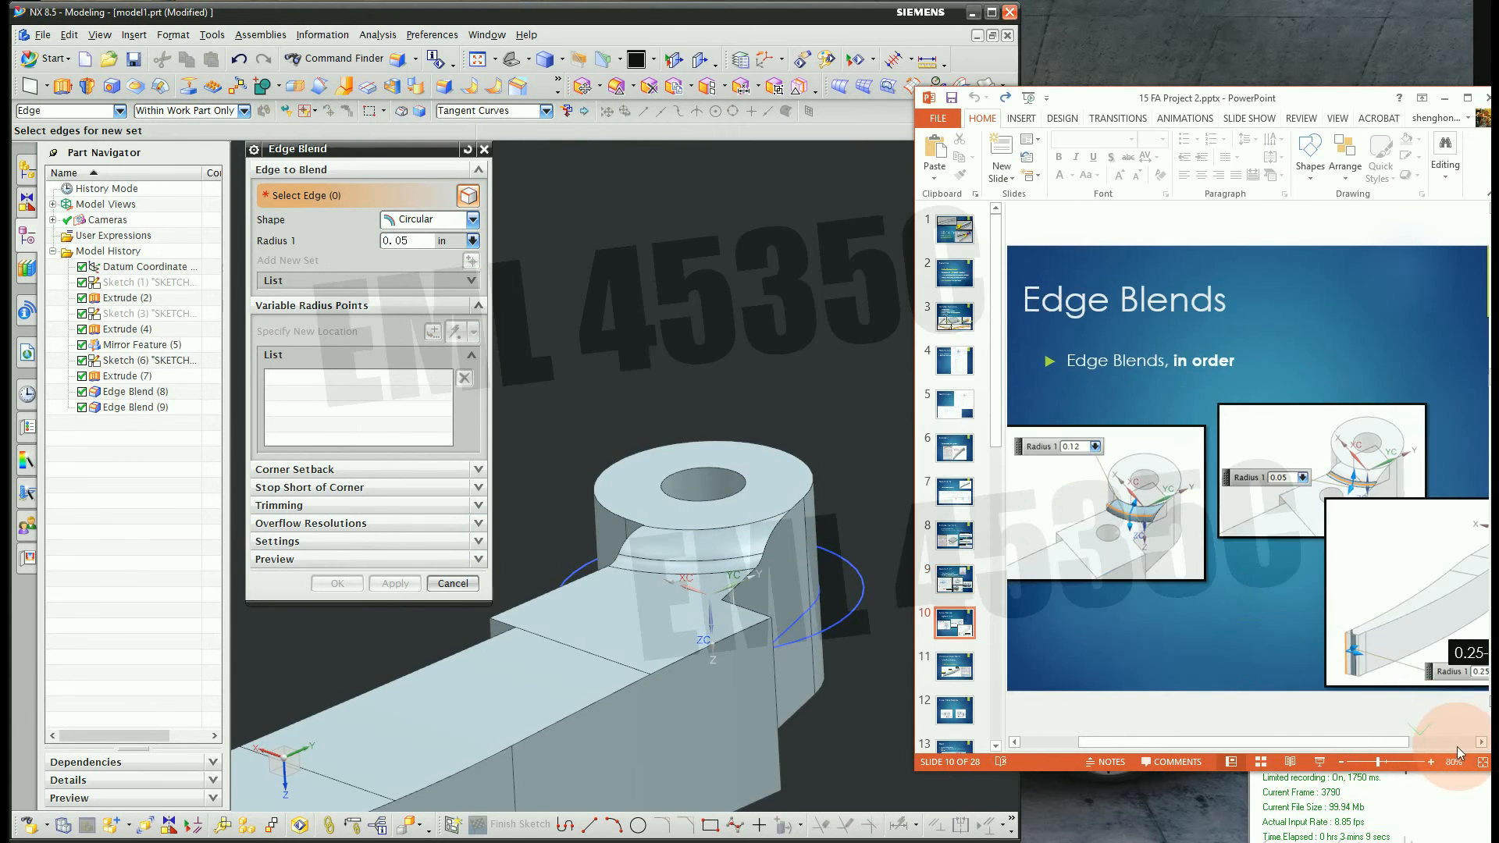
pyautogui.click(1432, 742)
pyautogui.click(898, 505)
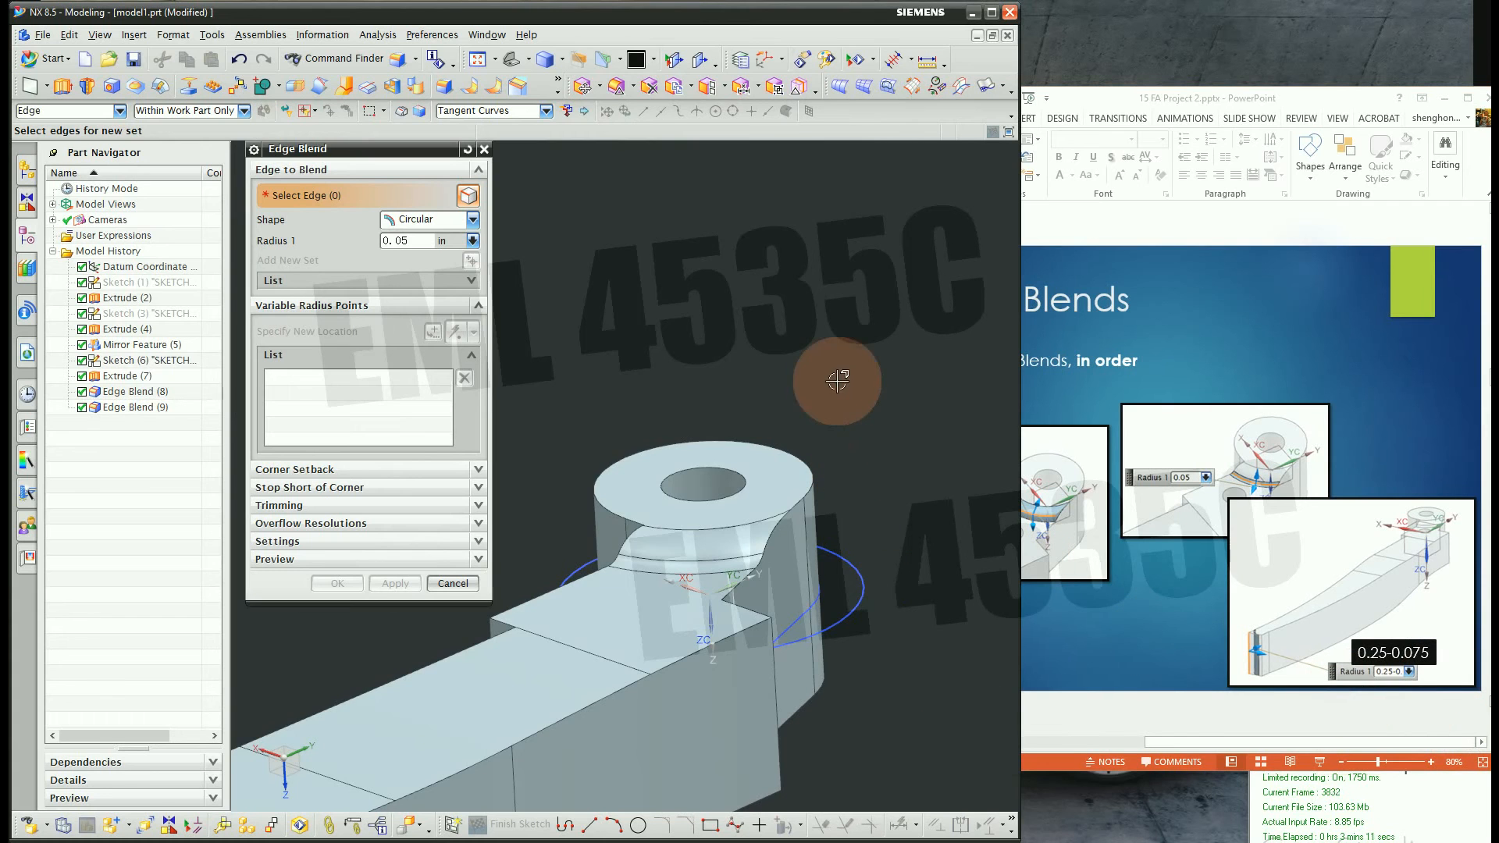
pyautogui.scroll(-5, 851, 394)
pyautogui.scroll(5, 550, 627)
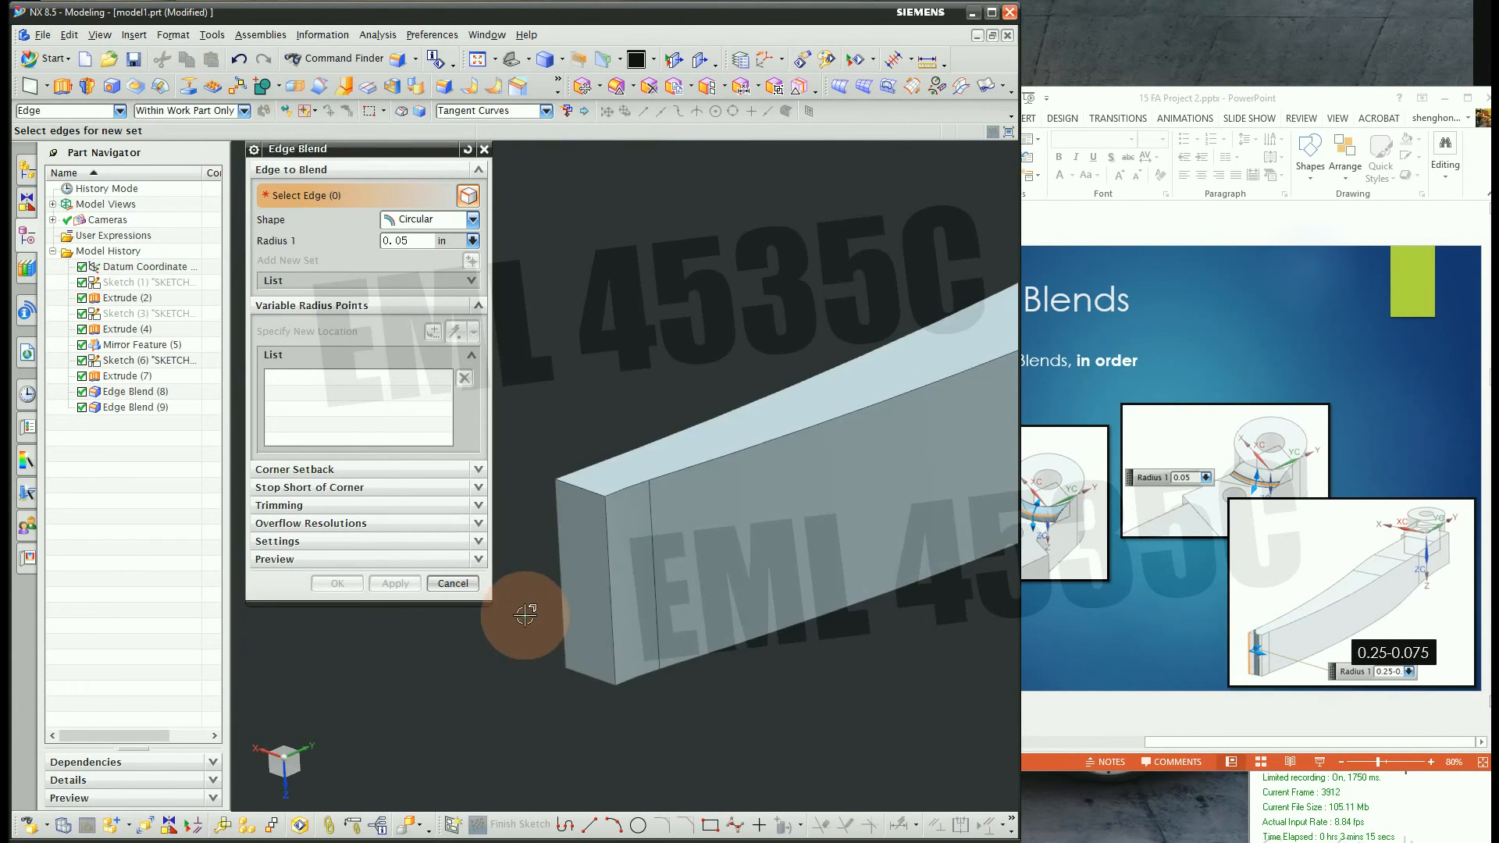
pyautogui.click(544, 612)
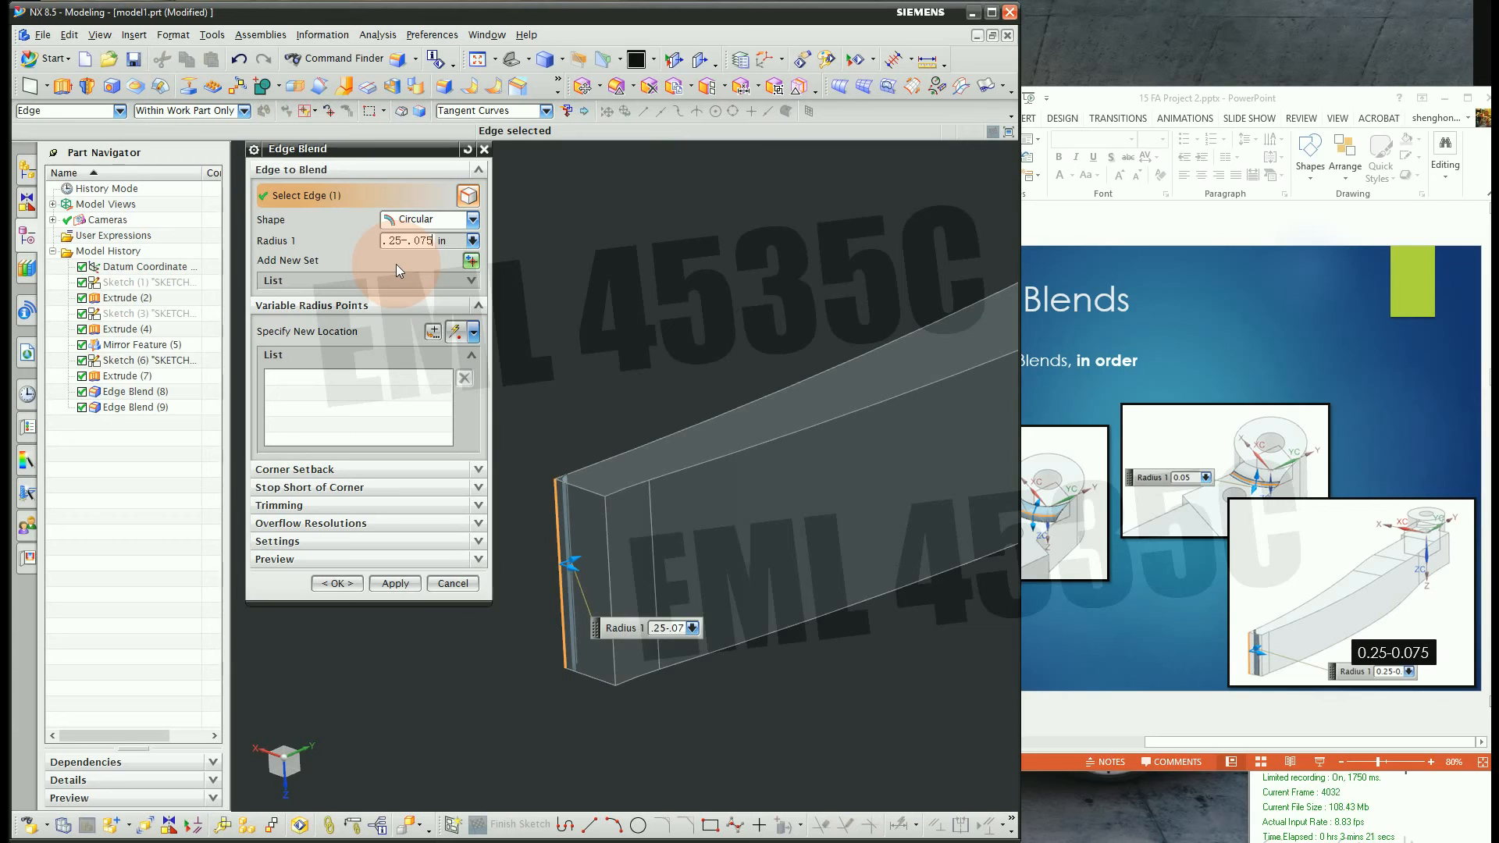
pyautogui.press('Return')
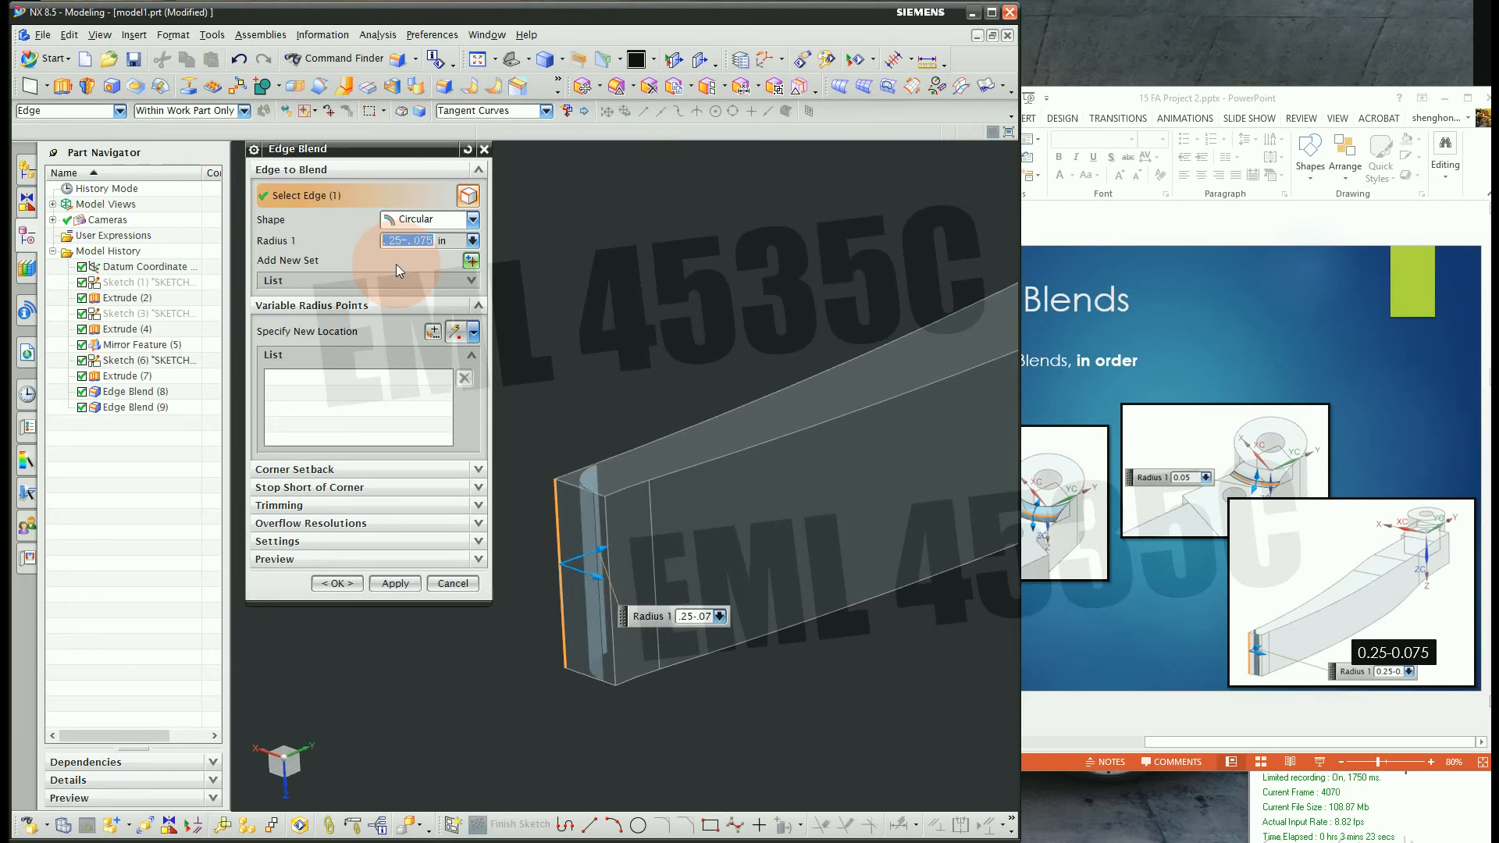
pyautogui.click(337, 583)
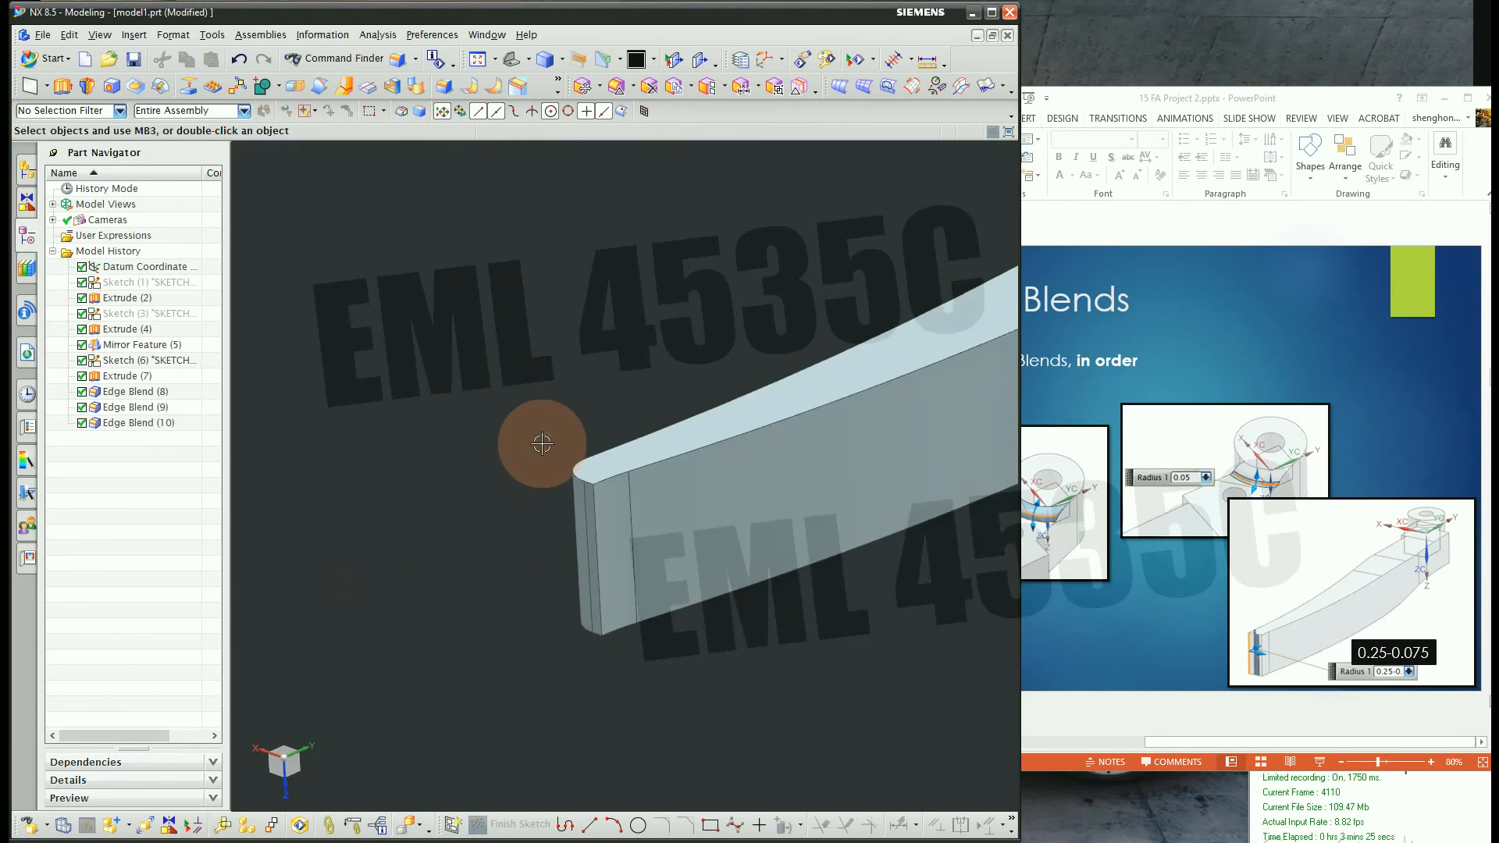
pyautogui.moveTo(542, 443)
pyautogui.mouseDown(button='middle')
pyautogui.moveTo(508, 438)
pyautogui.moveTo(539, 445)
pyautogui.moveTo(528, 468)
pyautogui.moveTo(553, 469)
pyautogui.mouseUp(button='middle')
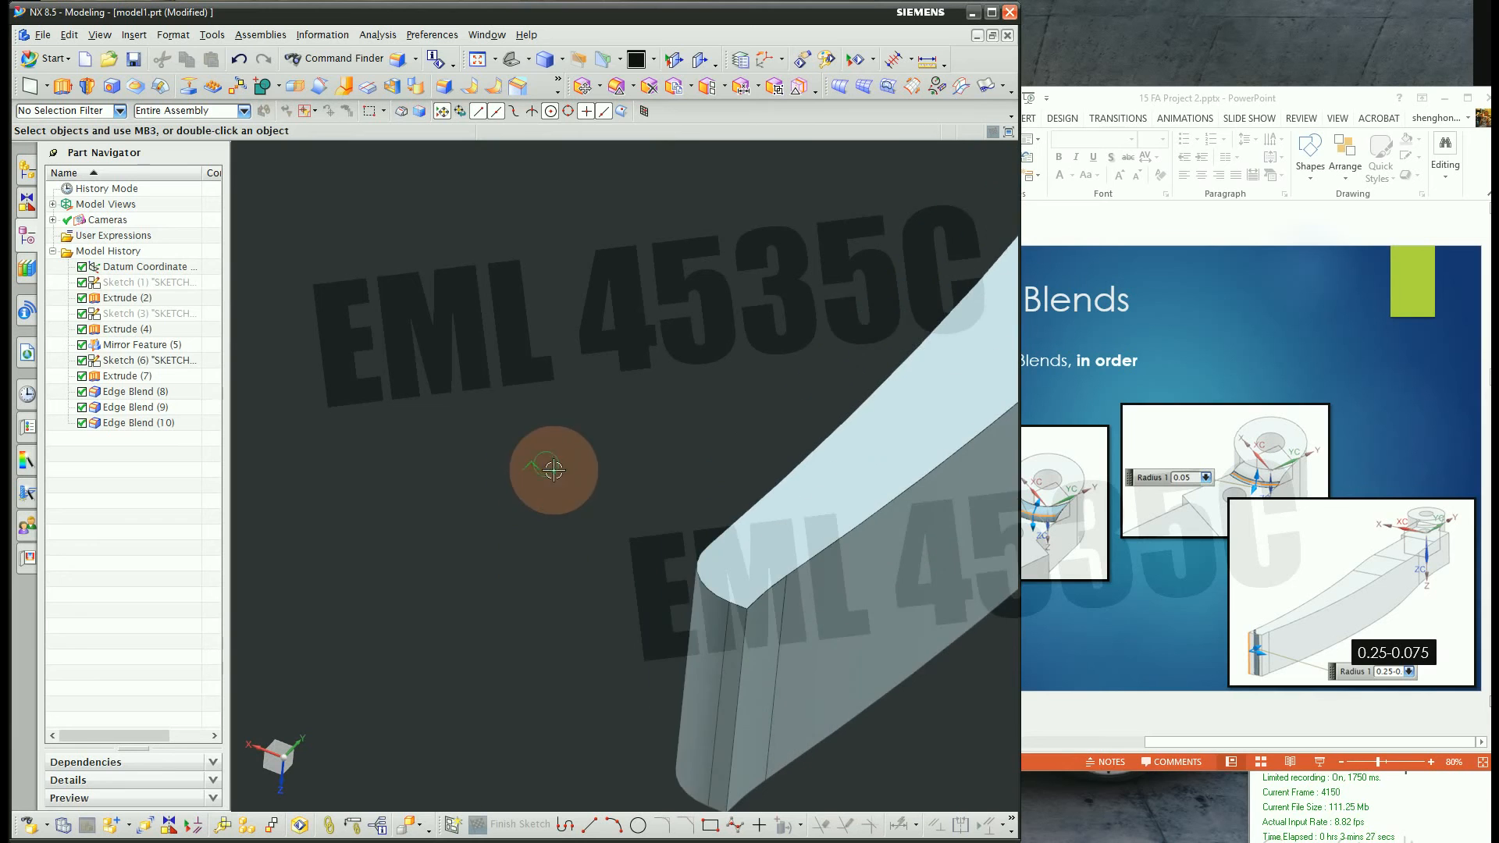
# Switch to PowerPoint, advance to the Variable Edge Blend slide and bring its 0.3625 and 0.15 radius labels into view
pyautogui.click(1348, 725)
pyautogui.scroll(-1, 1319, 720)
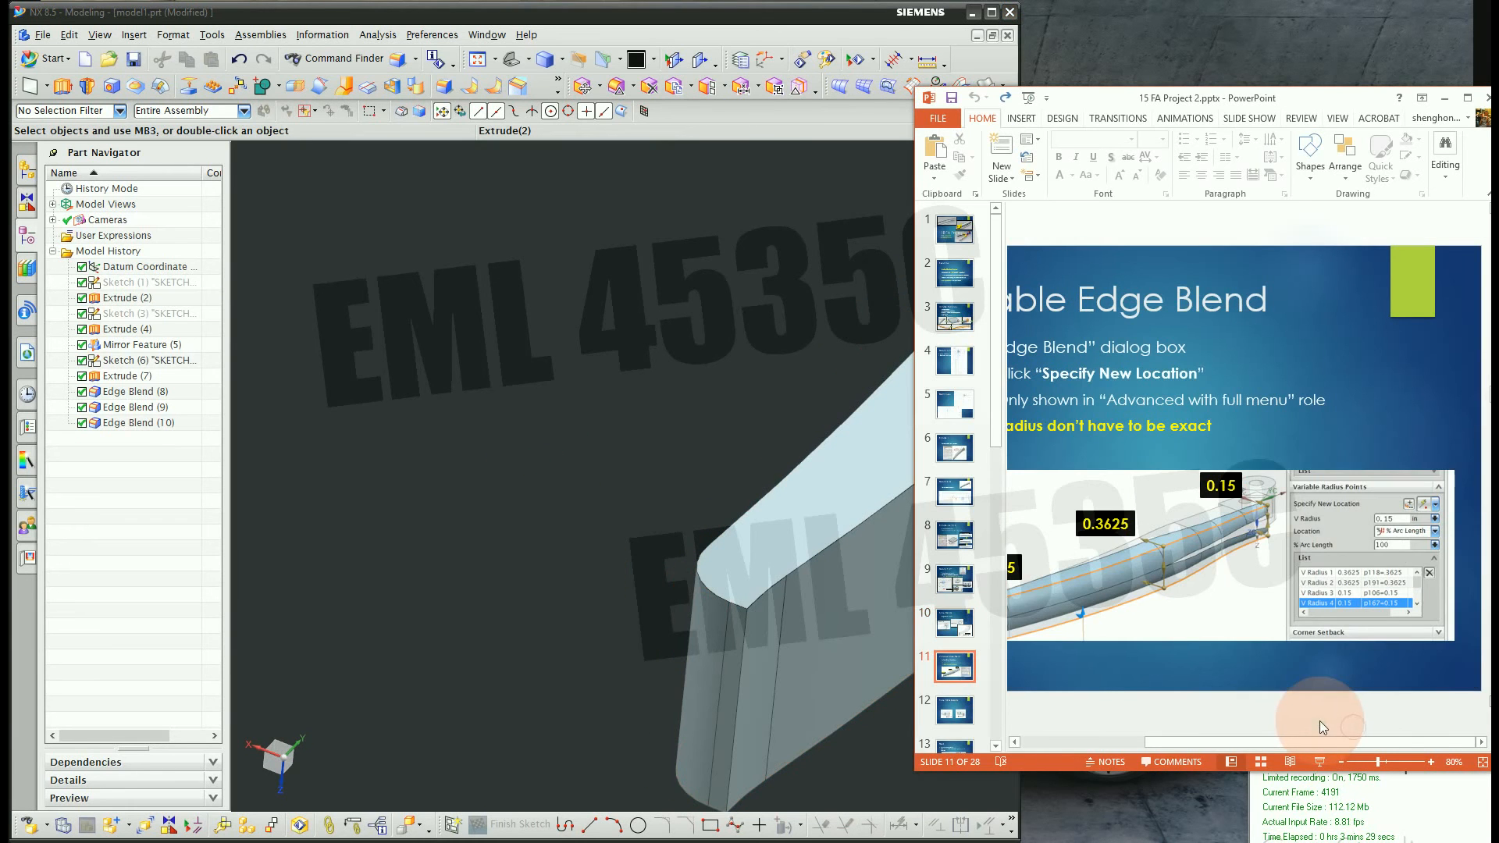
pyautogui.moveTo(1267, 742)
pyautogui.mouseDown()
pyautogui.moveTo(1225, 740)
pyautogui.moveTo(1266, 742)
pyautogui.moveTo(1250, 742)
pyautogui.mouseUp()
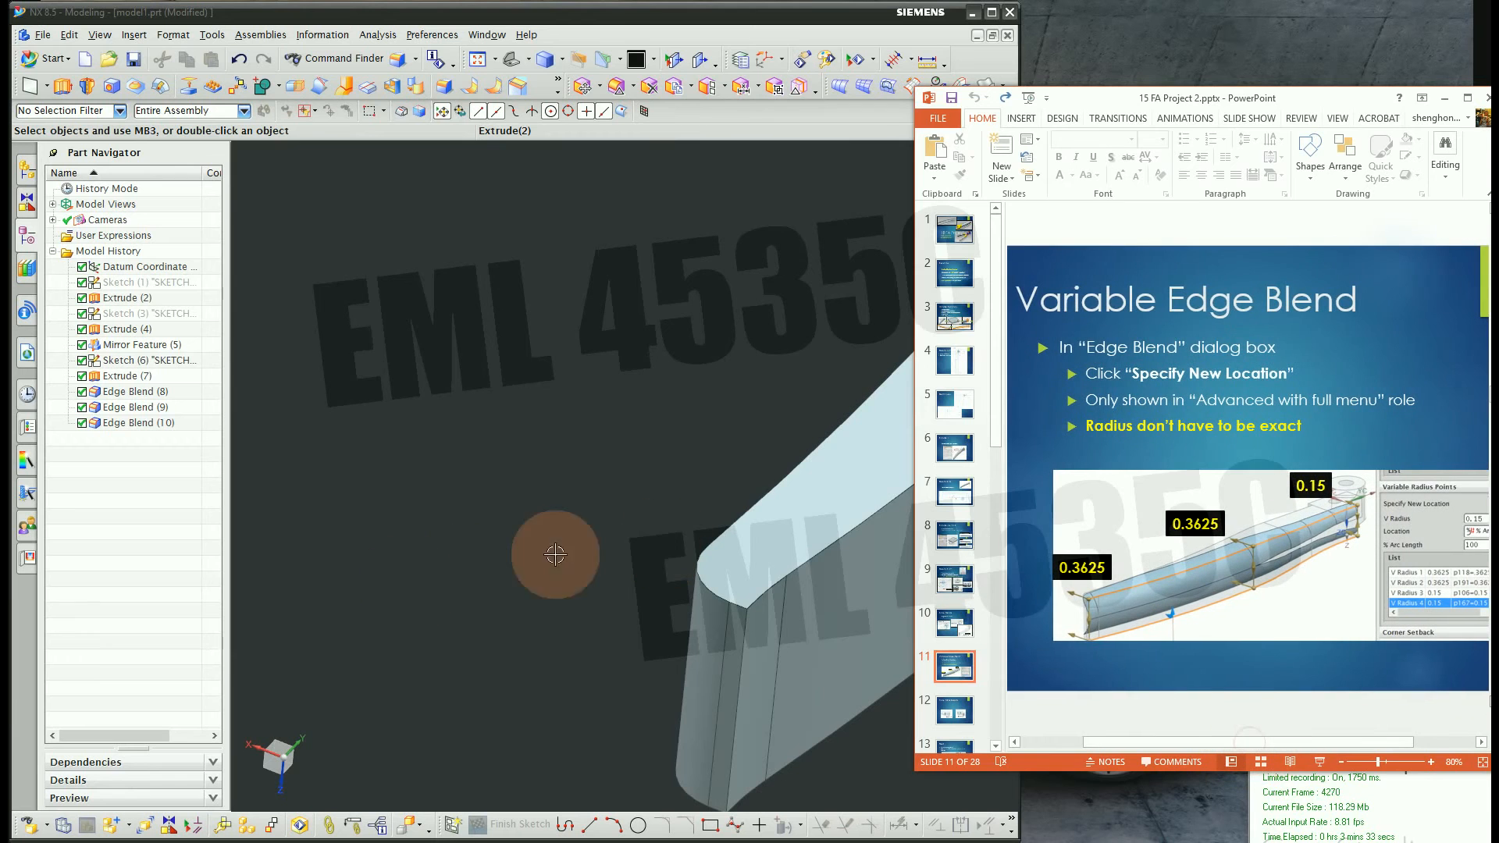
# Start an edge blend on the handle's long upper and lower outer edge chains and set Radius 1 to 0.15 in
pyautogui.click(480, 533)
pyautogui.scroll(-6, 454, 587)
pyautogui.scroll(2, 748, 223)
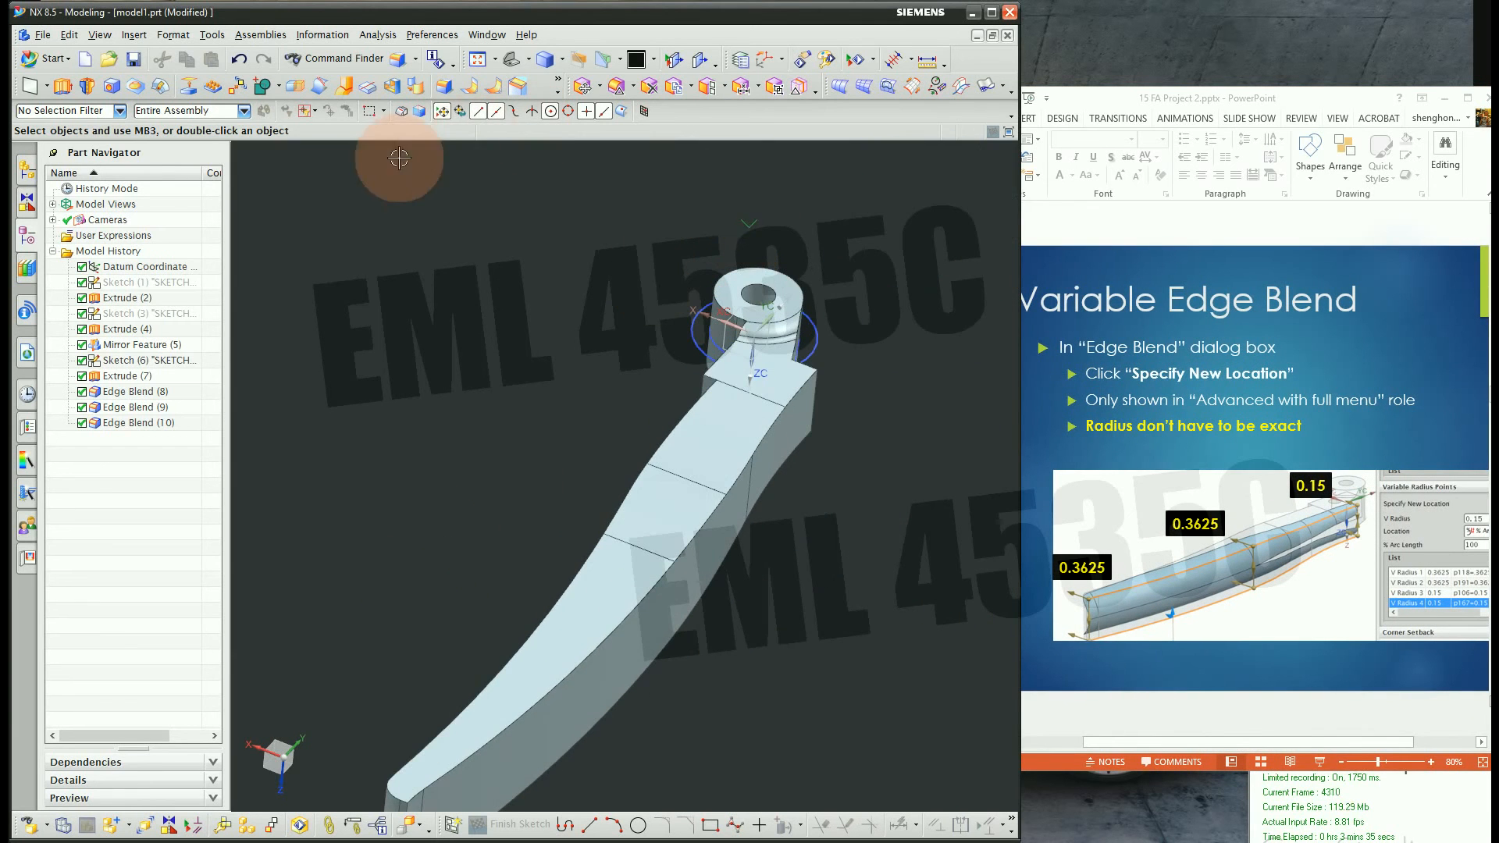
pyautogui.click(449, 88)
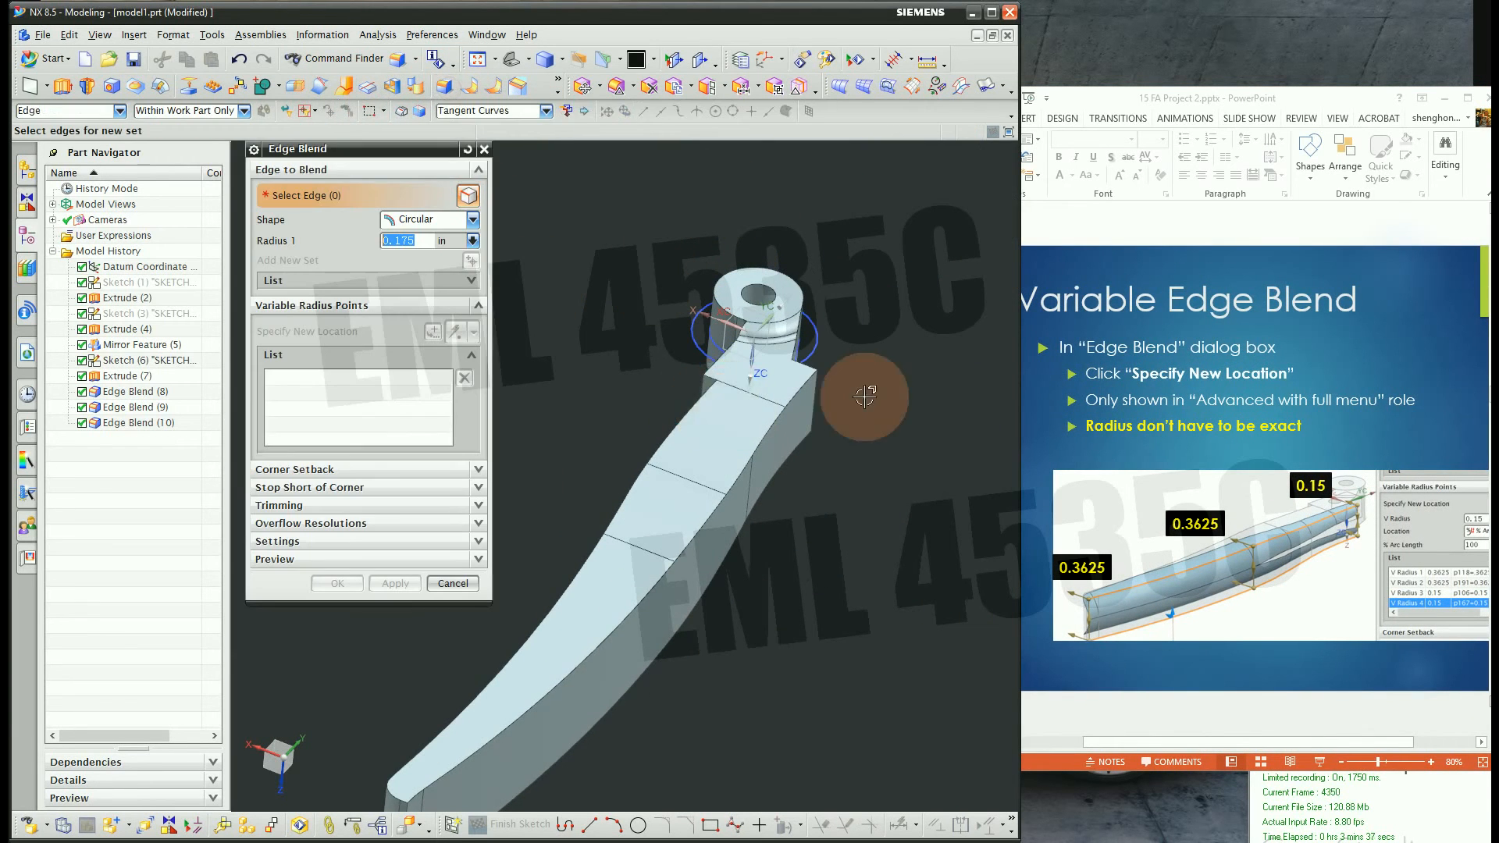
pyautogui.scroll(-2, 864, 397)
pyautogui.moveTo(857, 529); pyautogui.dragTo(854, 508, button='middle')
pyautogui.click(811, 446)
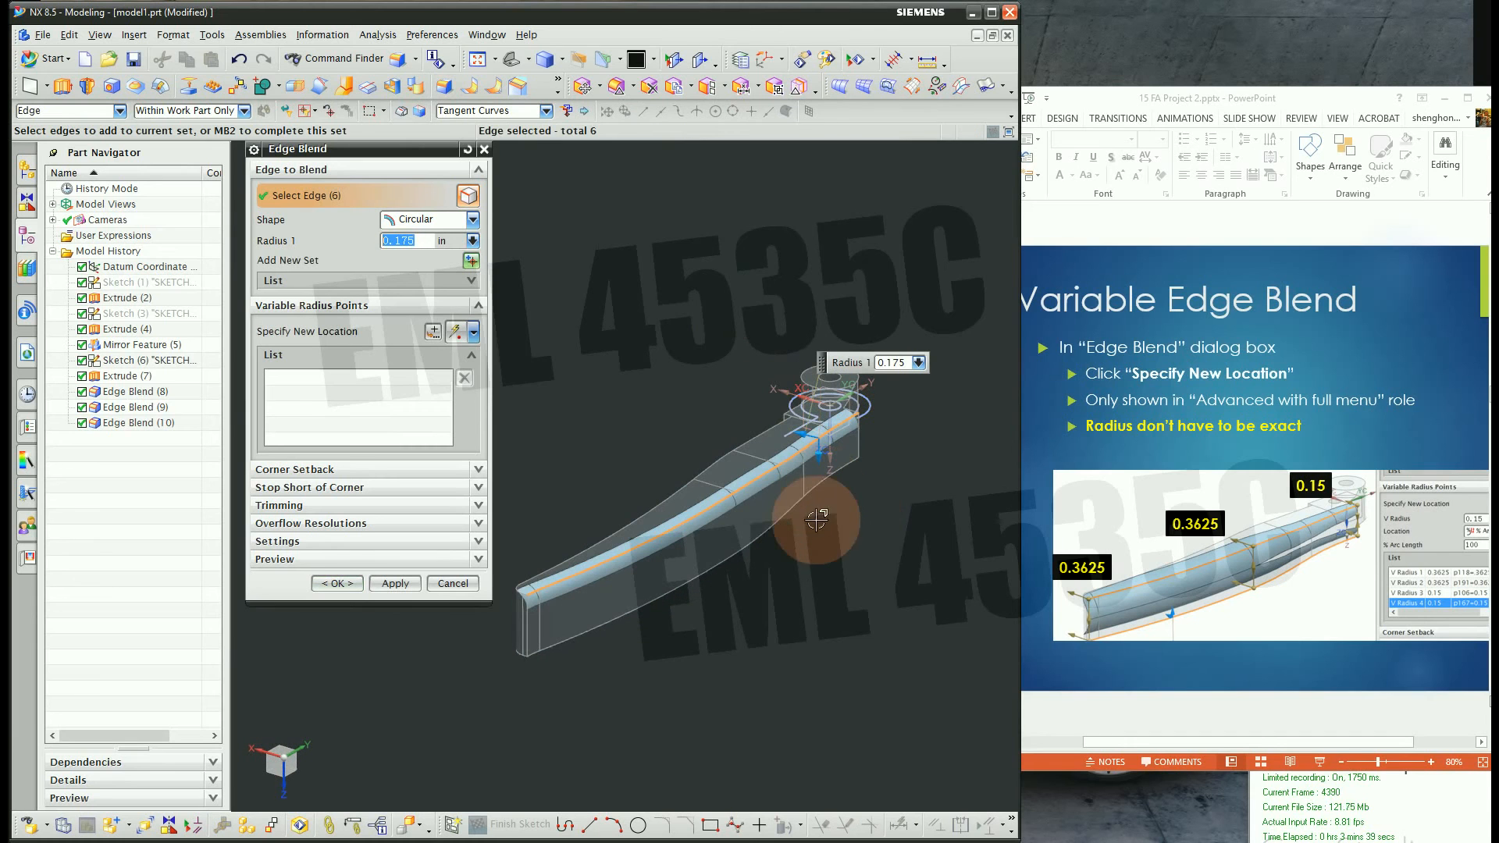
pyautogui.click(798, 512)
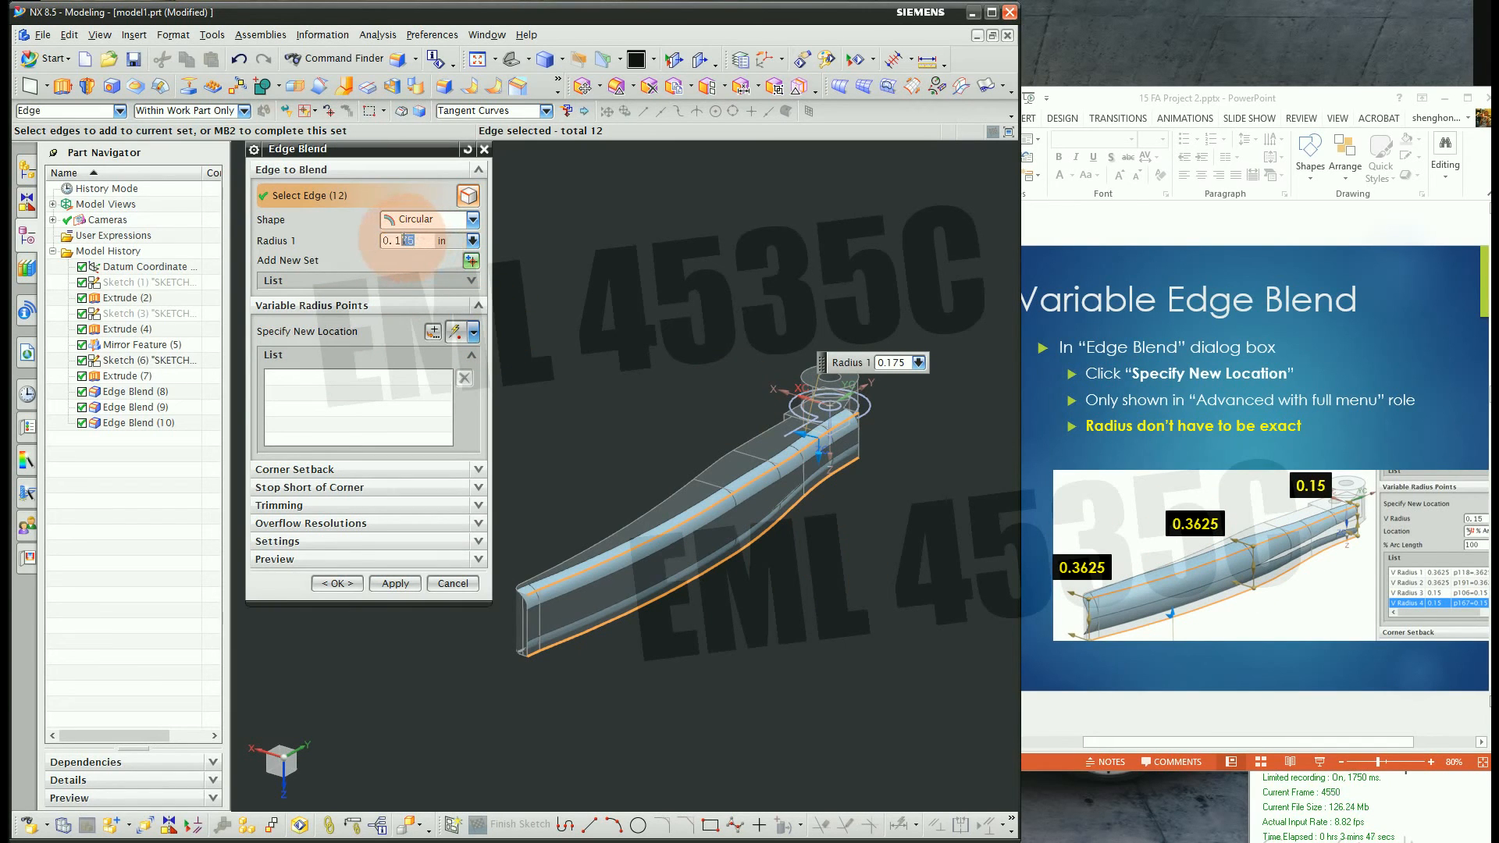
pyautogui.write('5')
pyautogui.press('Return')
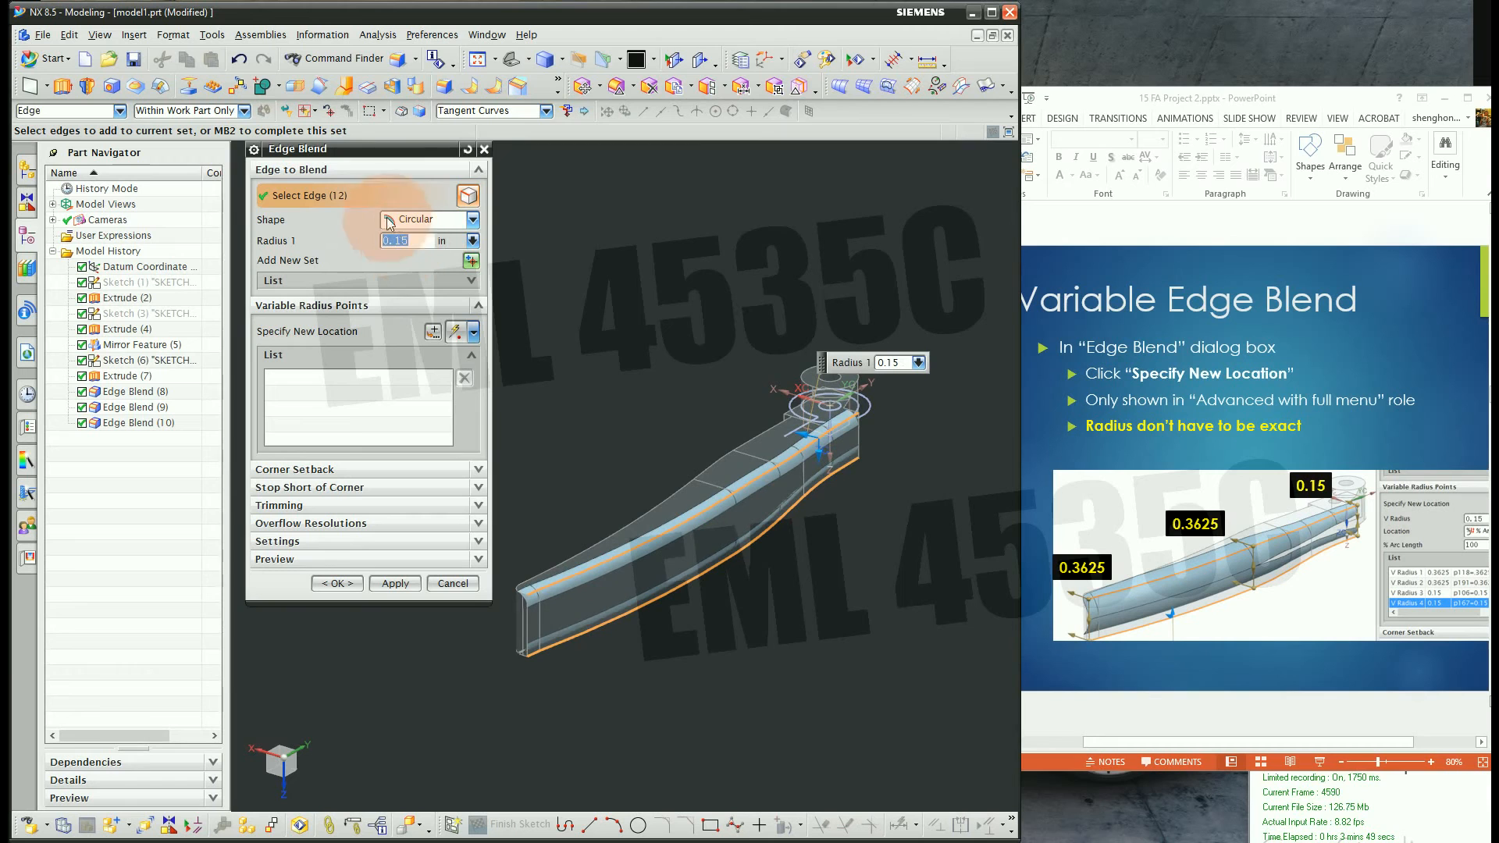
# Add variable radius points of 0.3625 in at the handle's free end on both the upper and lower edges
pyautogui.click(345, 331)
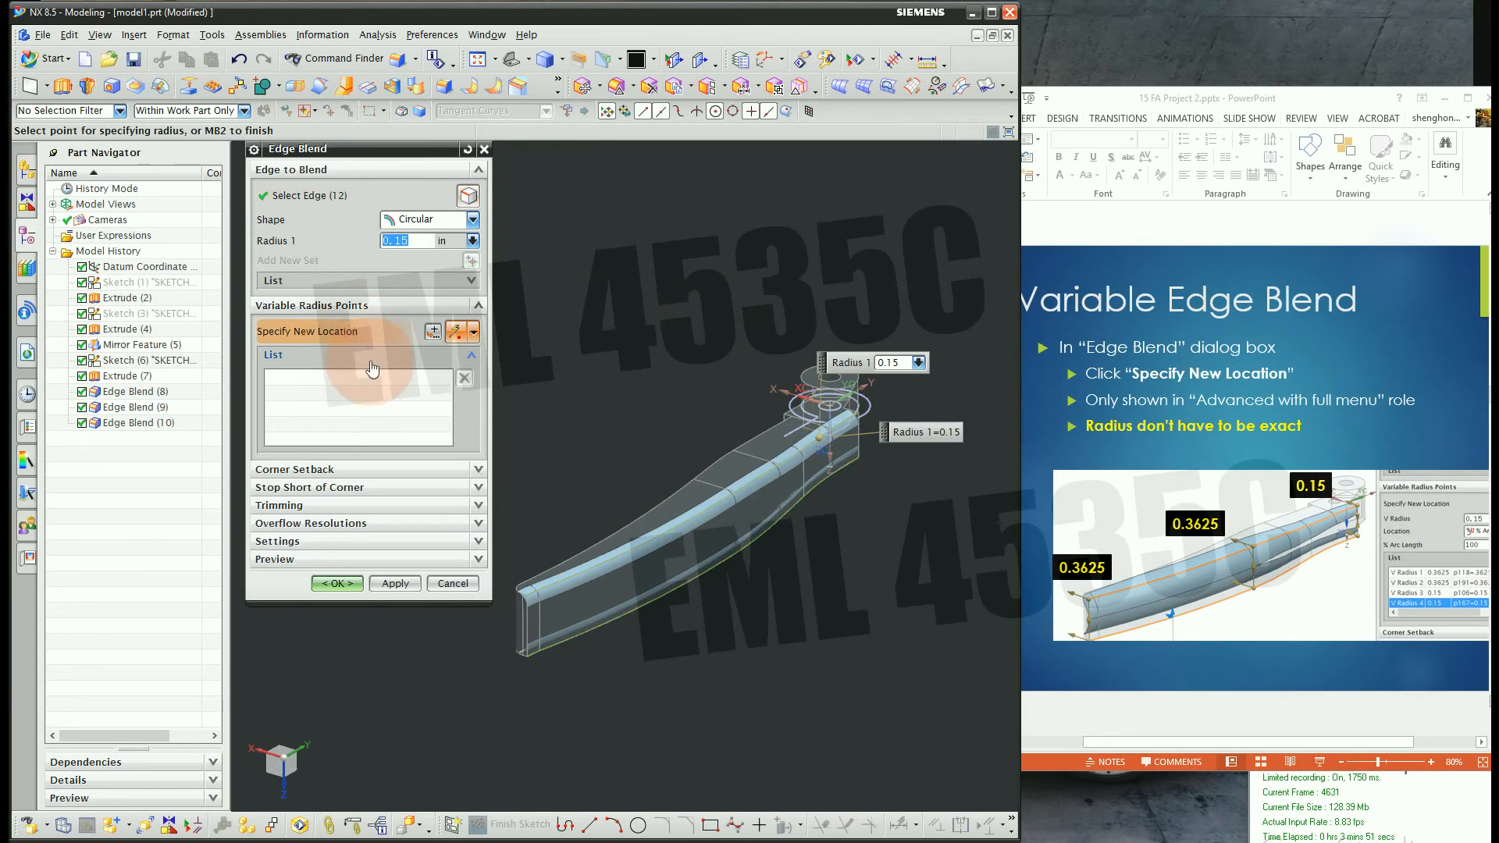
pyautogui.scroll(5, 484, 625)
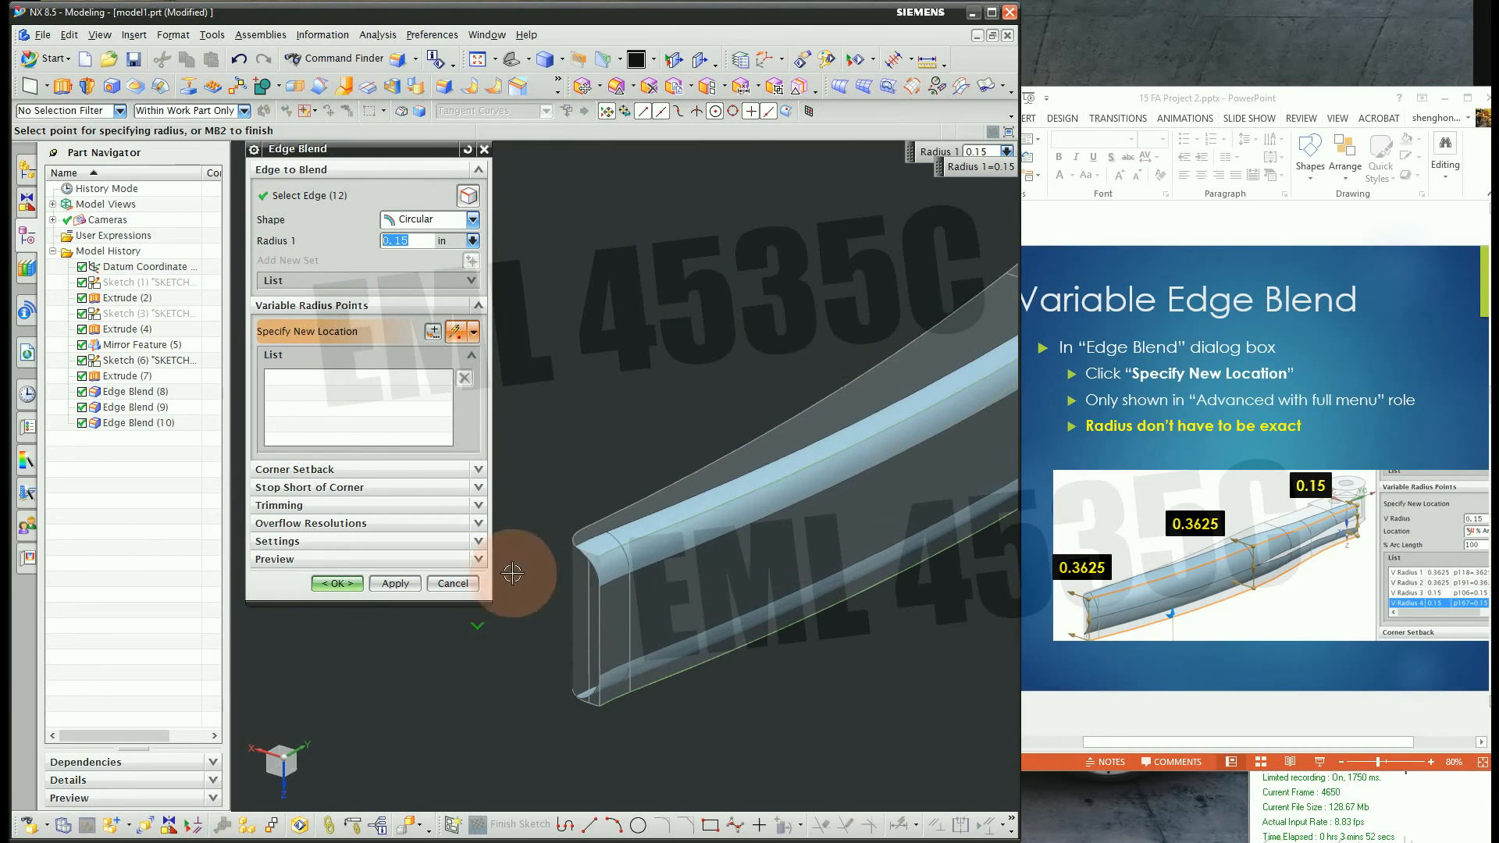
pyautogui.click(598, 562)
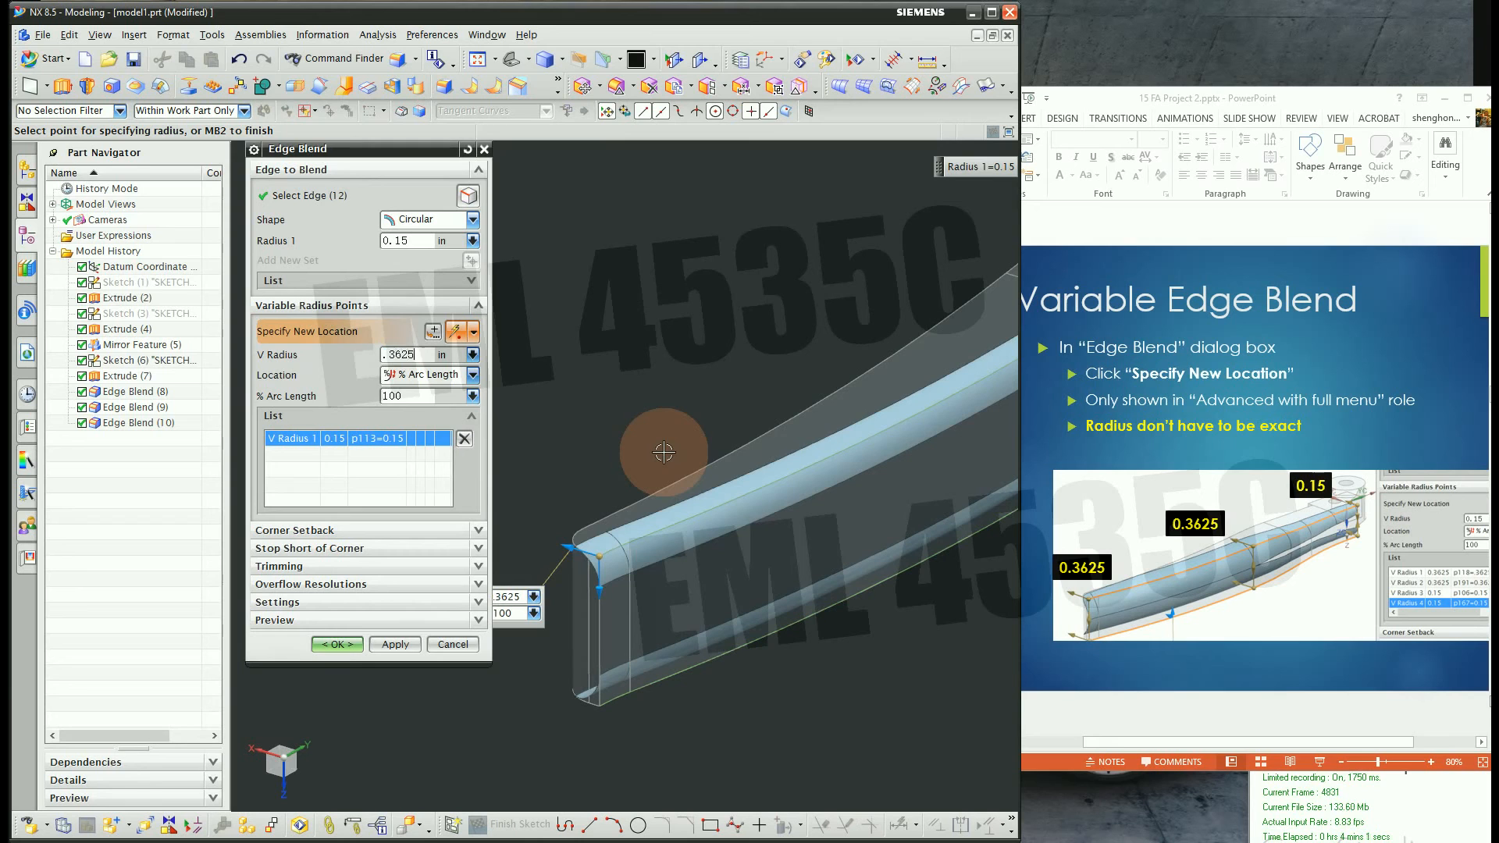
pyautogui.press('Return')
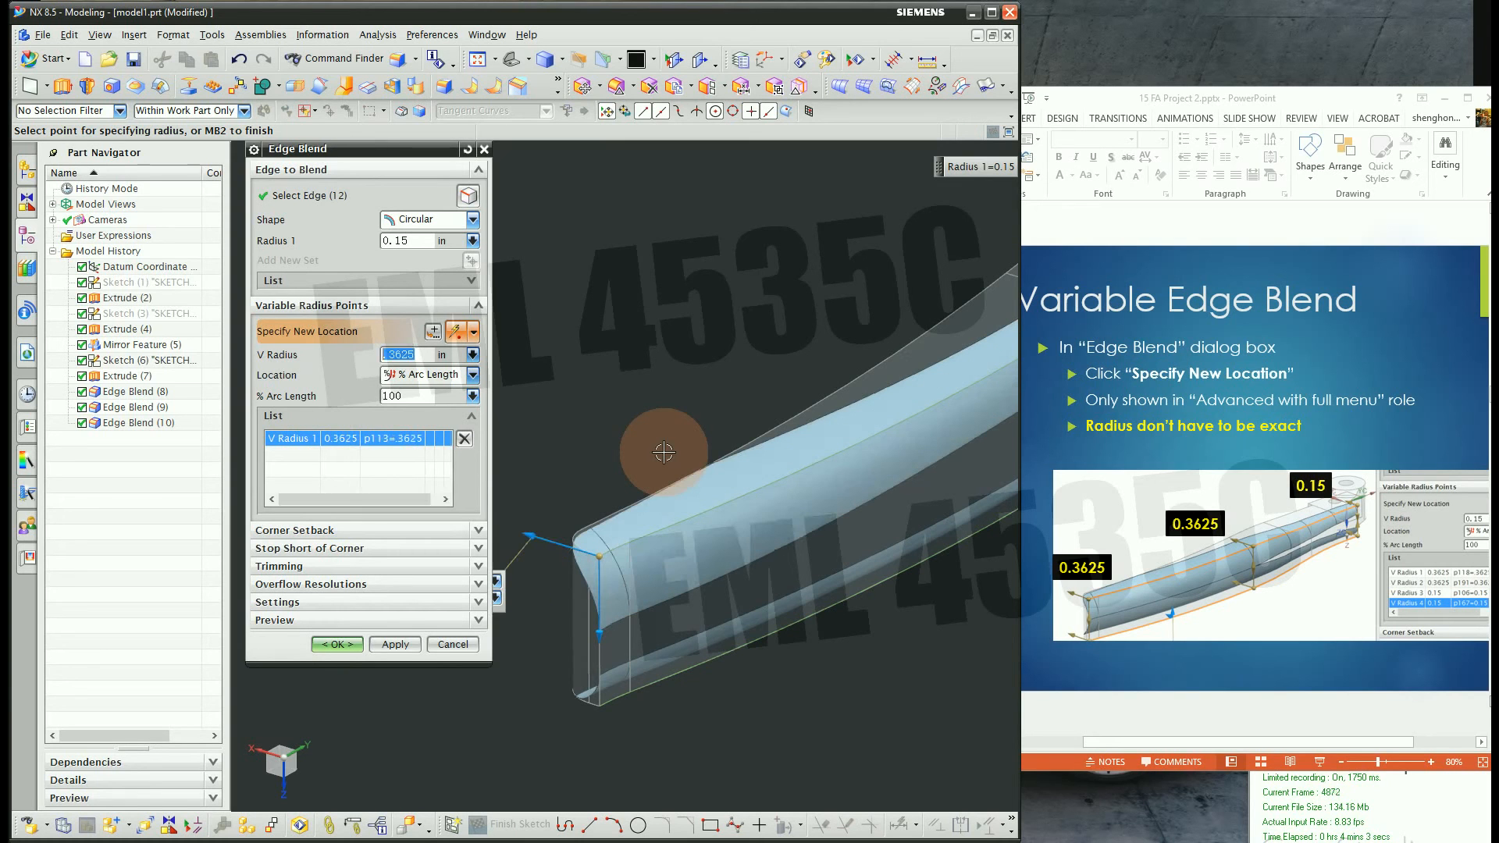
pyautogui.click(596, 707)
pyautogui.scroll(-5, 502, 702)
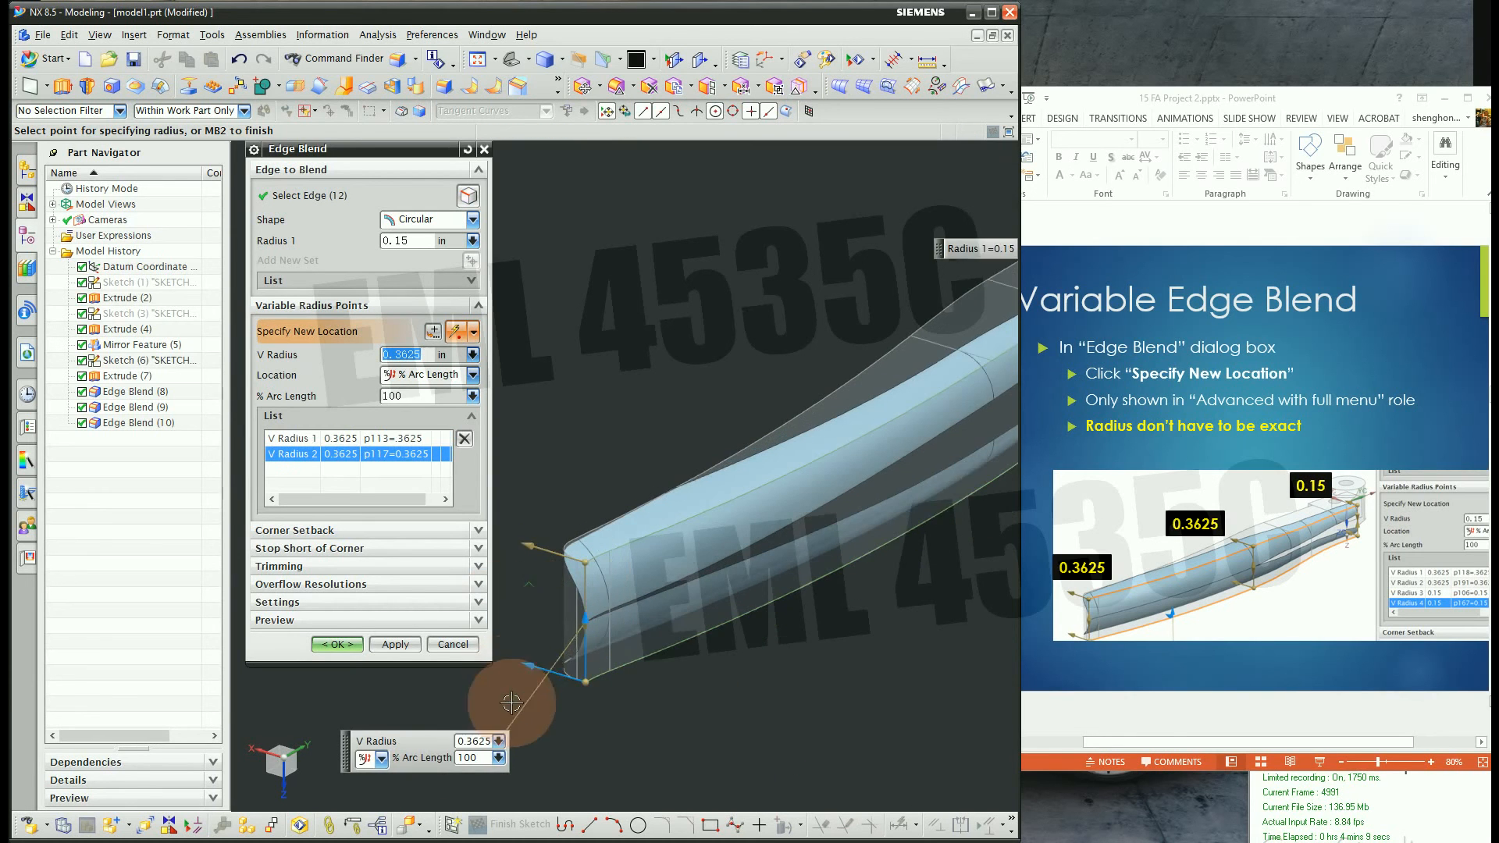
# Add variable radius points of 0.3625 in at the mid-handle edge junctions on the upper and lower edges
pyautogui.scroll(3, 836, 552)
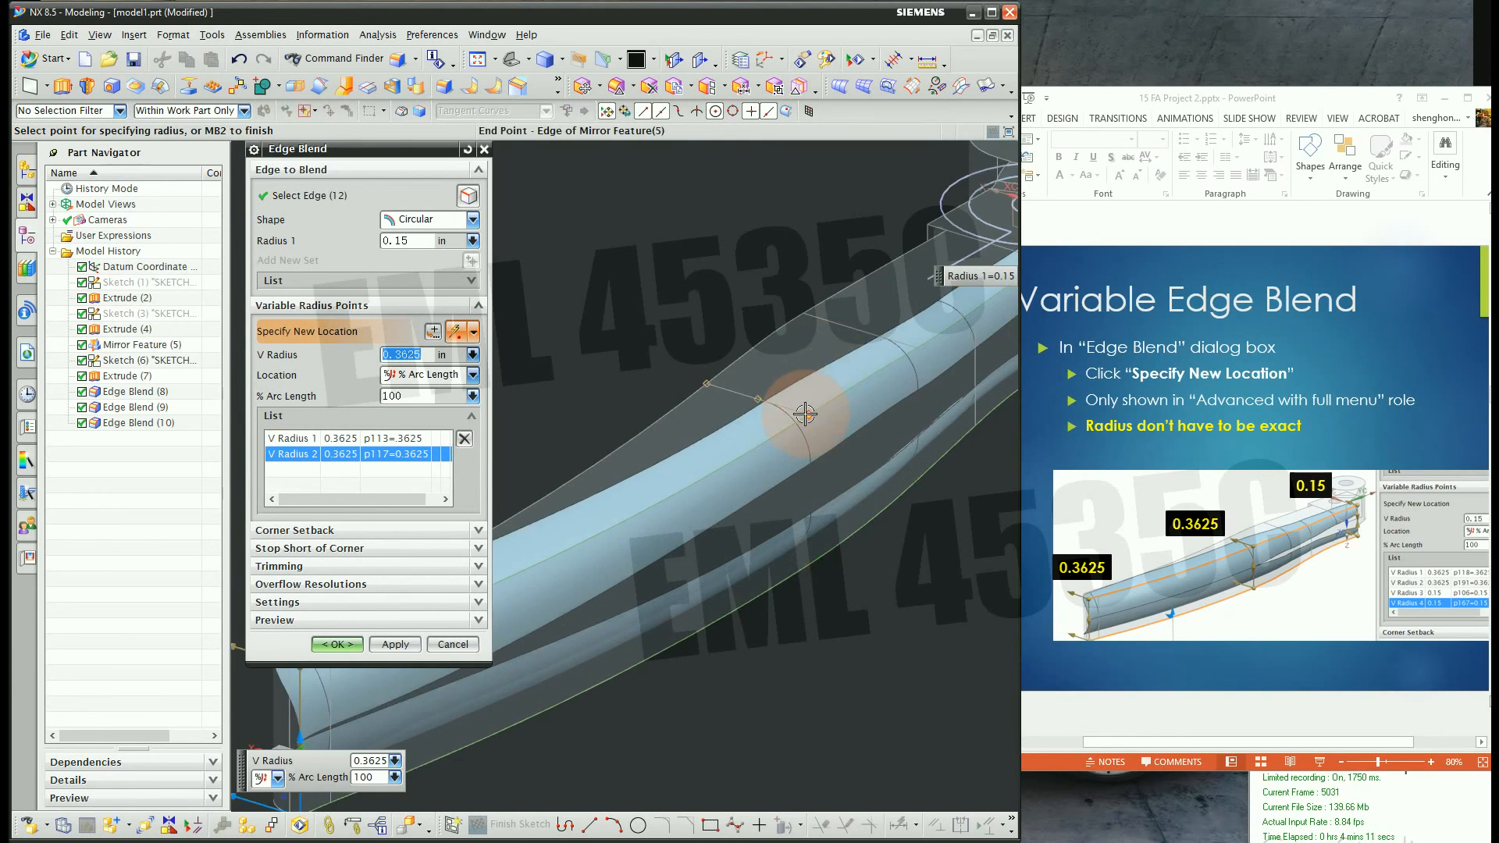
pyautogui.click(805, 414)
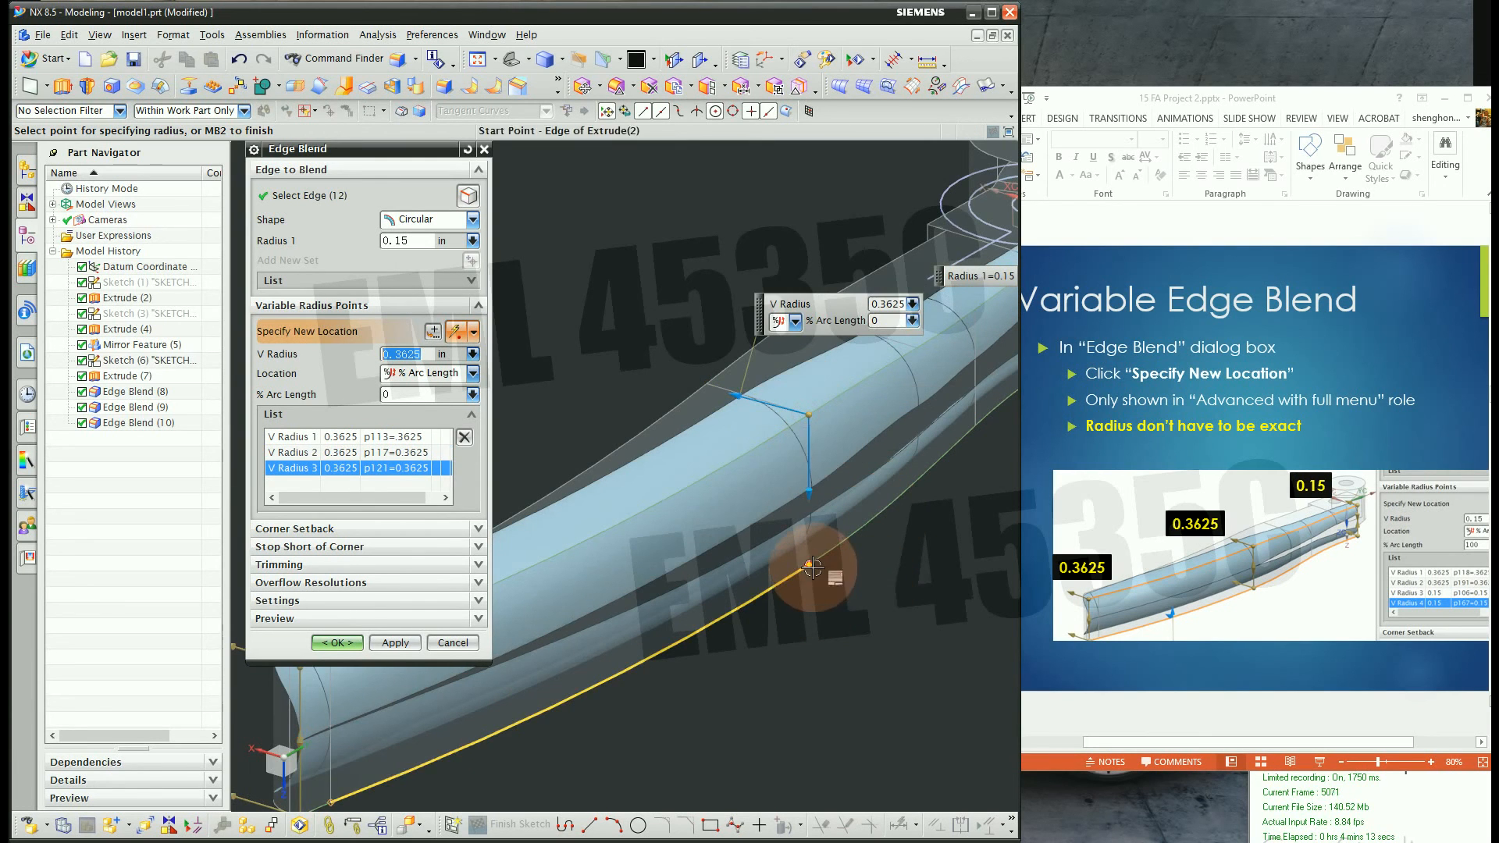
pyautogui.click(813, 568)
pyautogui.scroll(-3, 665, 625)
pyautogui.scroll(3, 852, 503)
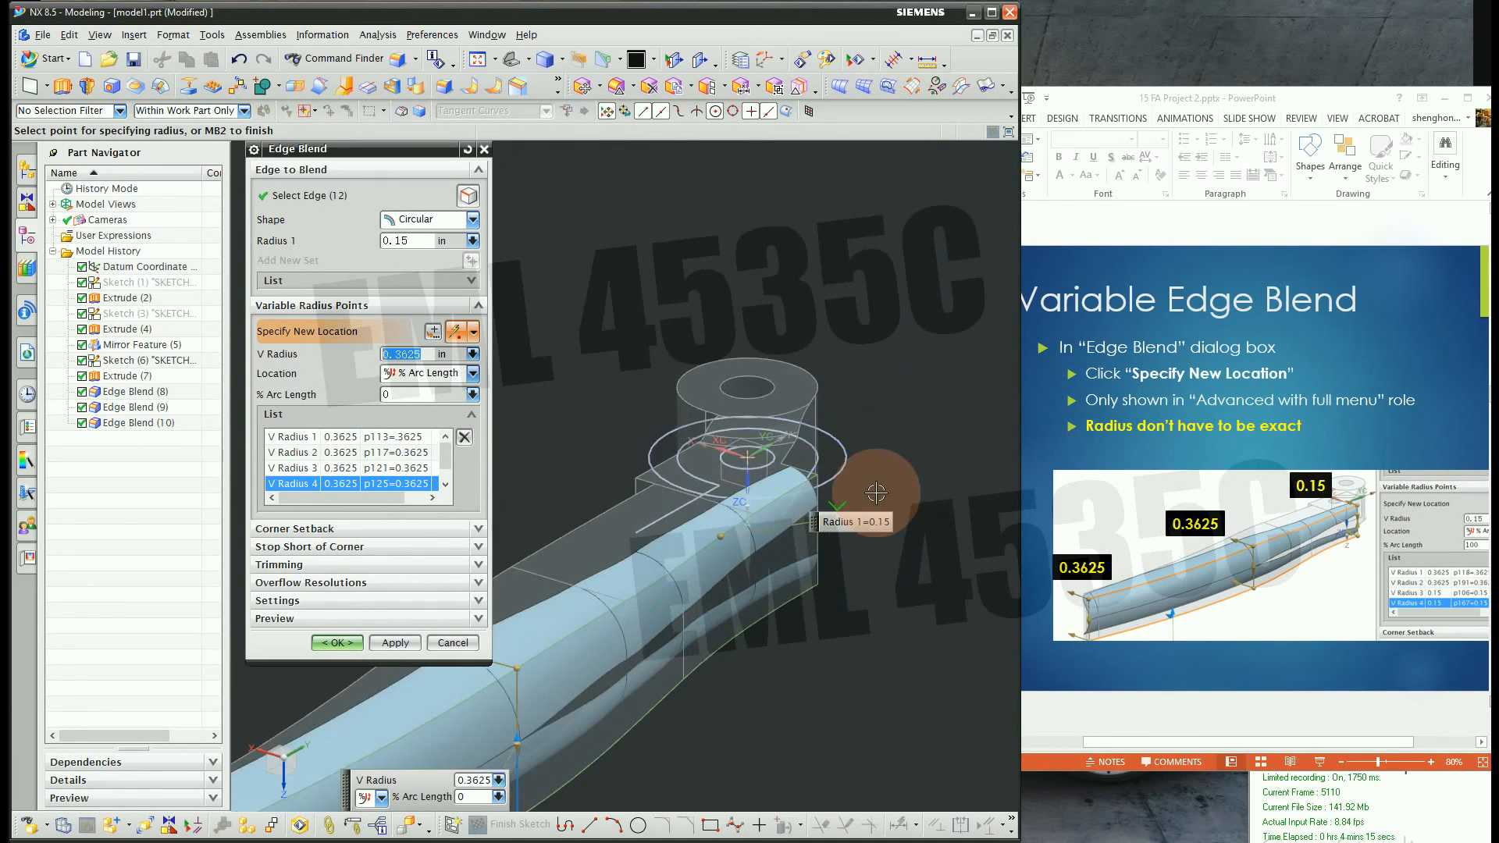
pyautogui.scroll(1, 876, 493)
pyautogui.scroll(-2, 893, 442)
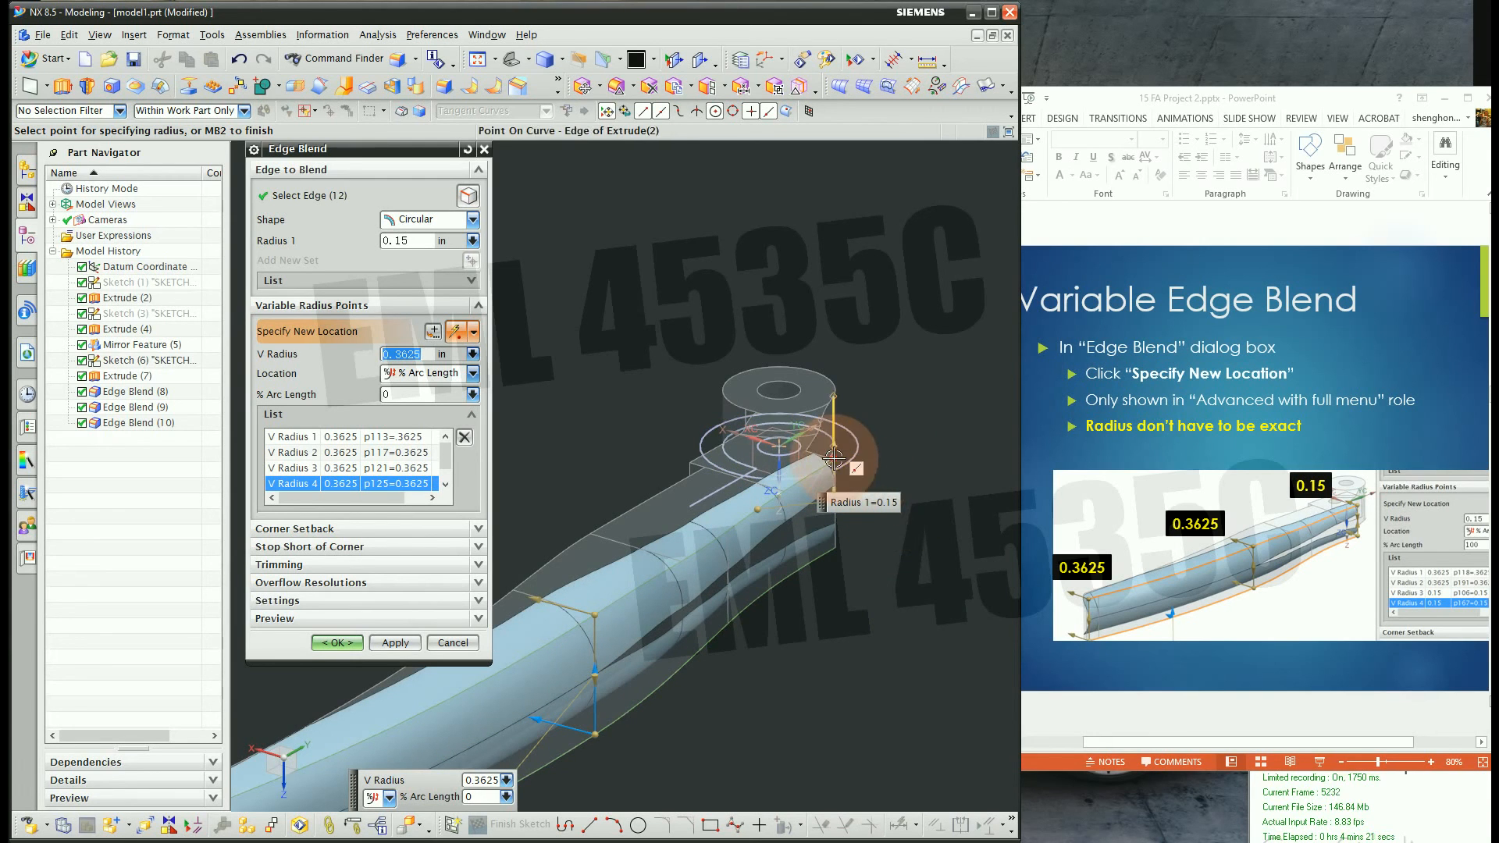
pyautogui.click(834, 459)
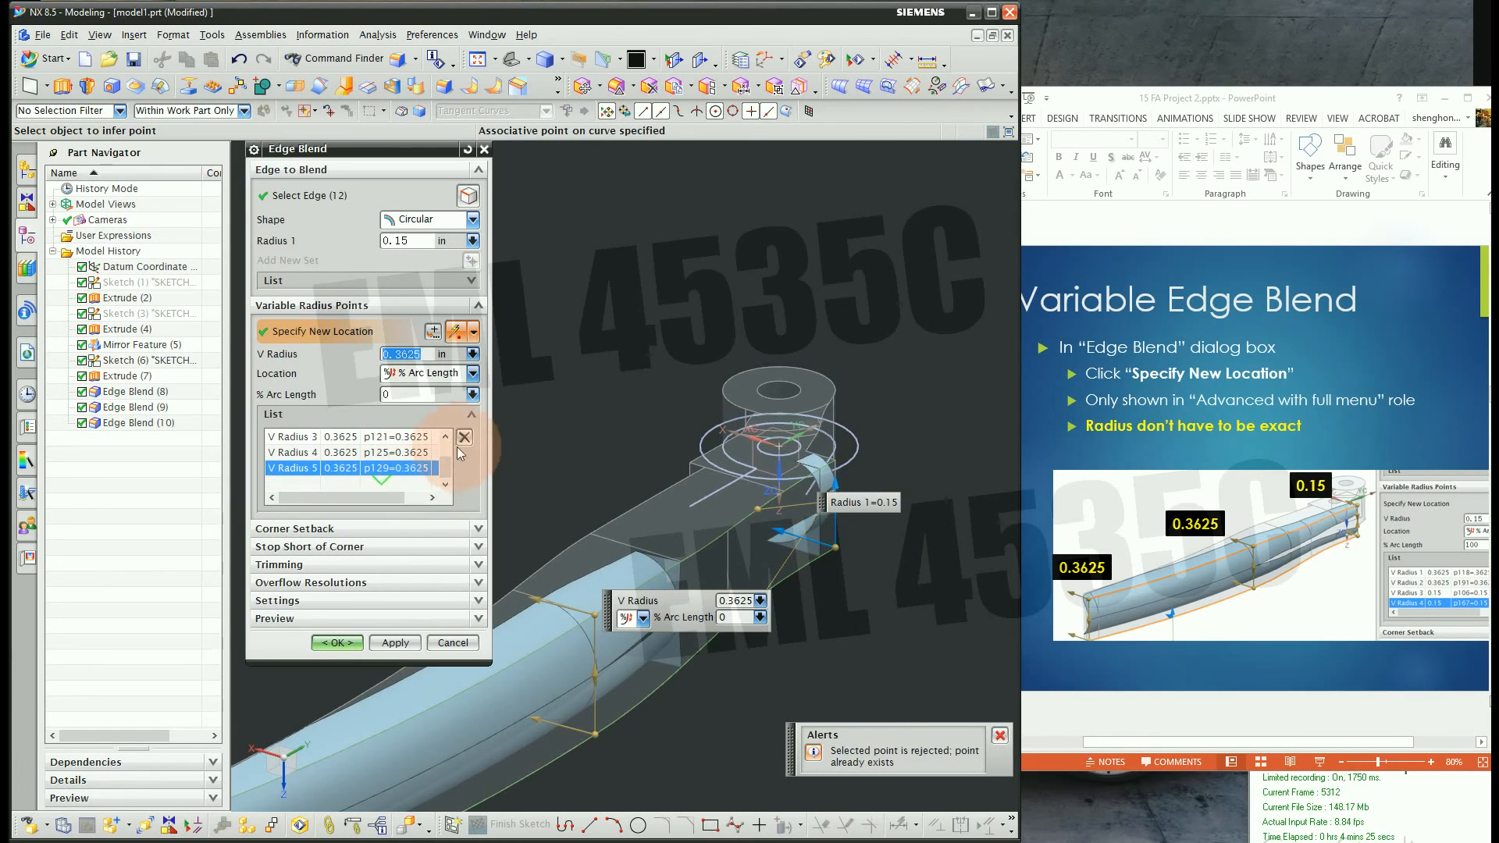
pyautogui.click(431, 482)
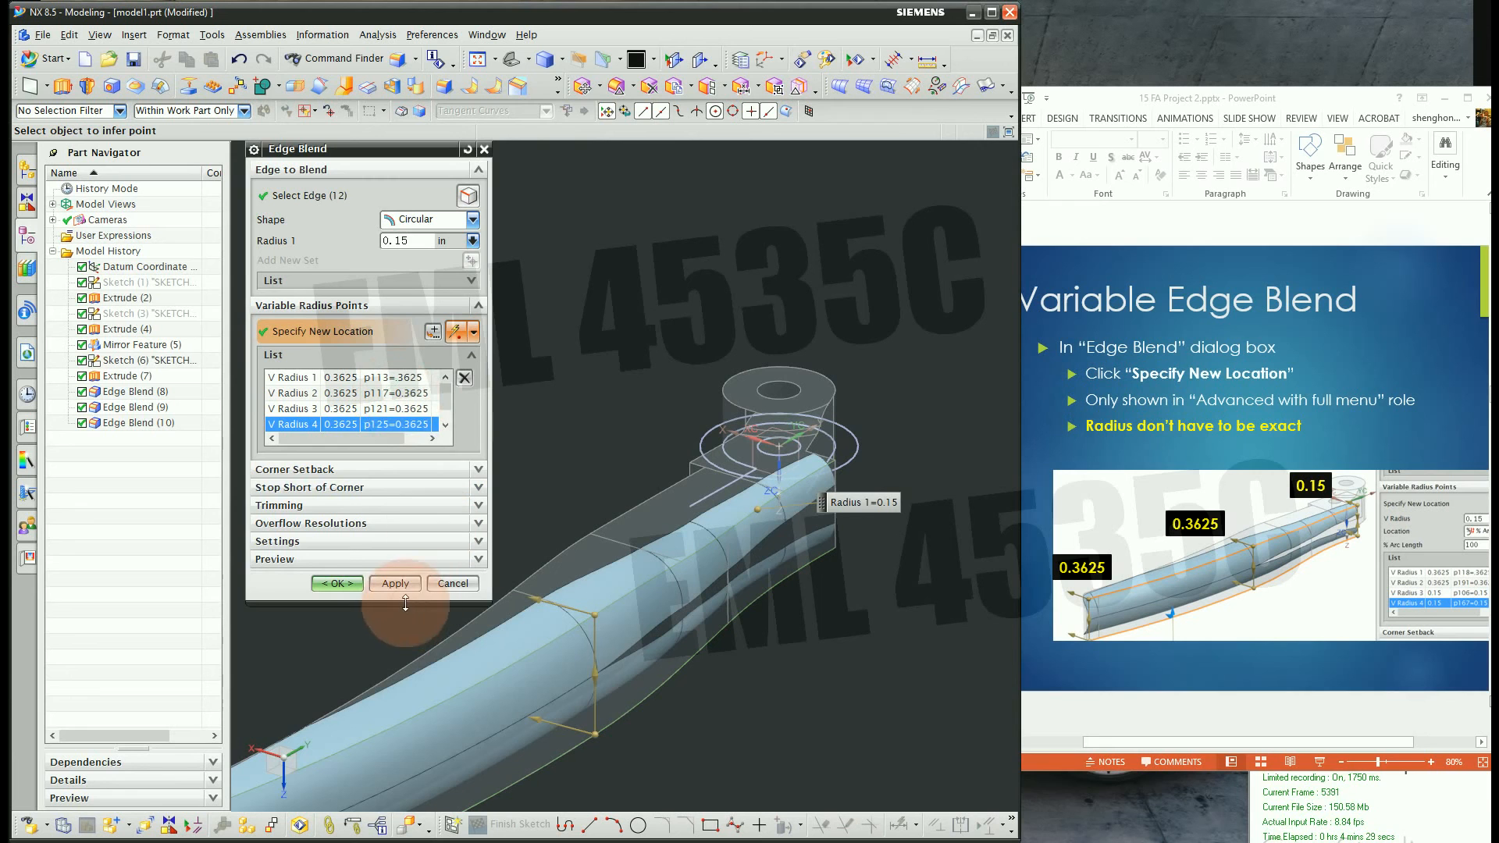
# Lengthen the Edge Blend dialog and add variable radius points at the pivot-side ends of the upper and lower edges
pyautogui.moveTo(405, 604); pyautogui.dragTo(405, 786)
pyautogui.scroll(2, 865, 459)
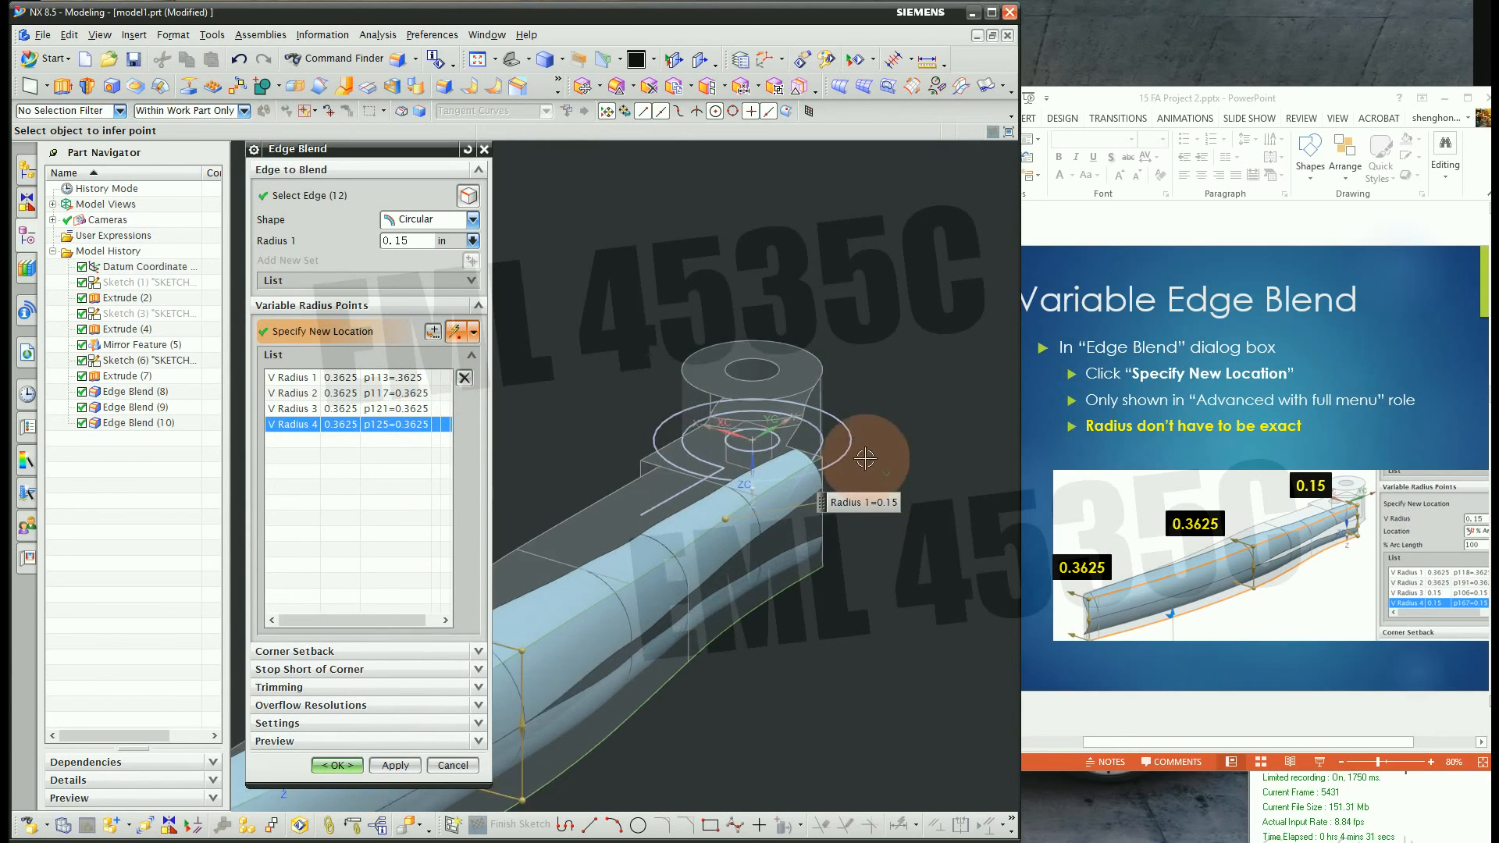
pyautogui.scroll(2, 858, 461)
pyautogui.click(802, 465)
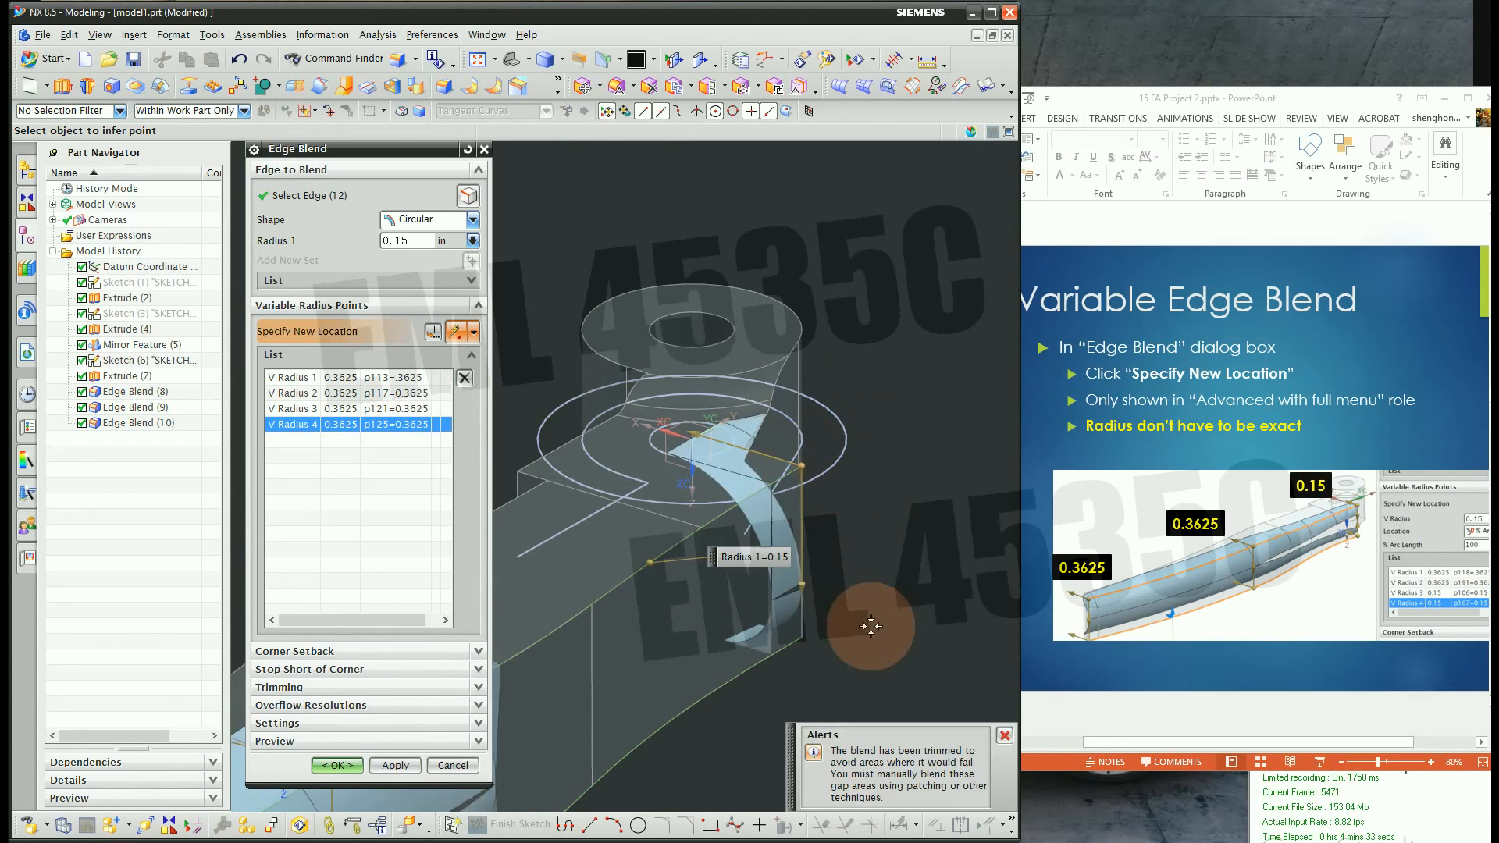
pyautogui.click(801, 639)
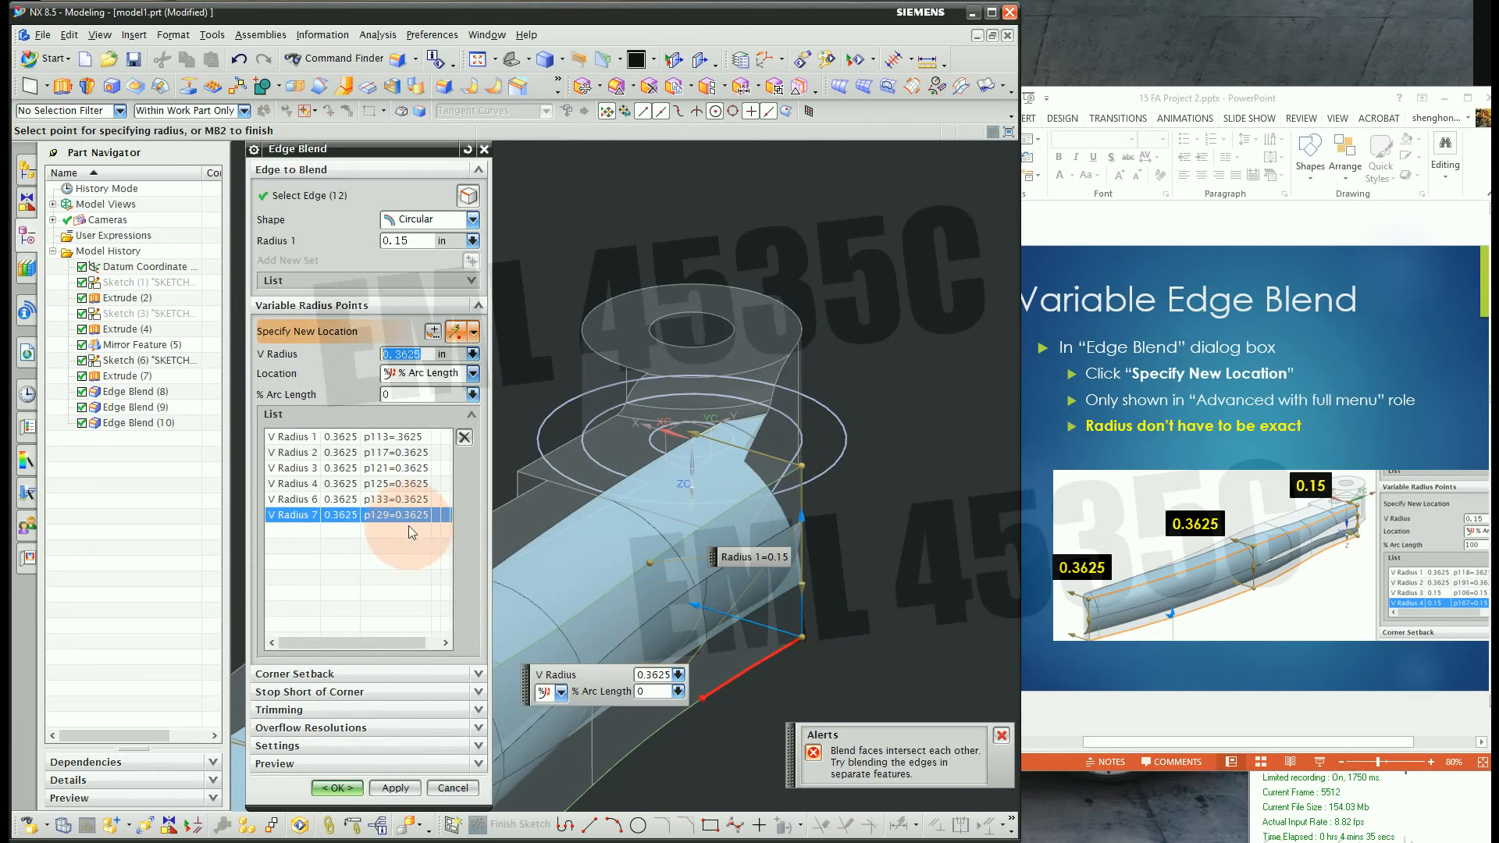
# Set both pivot-side variable radius points to 0.15 in and complete the variable edge blend
pyautogui.click(407, 353)
pyautogui.write('.1')
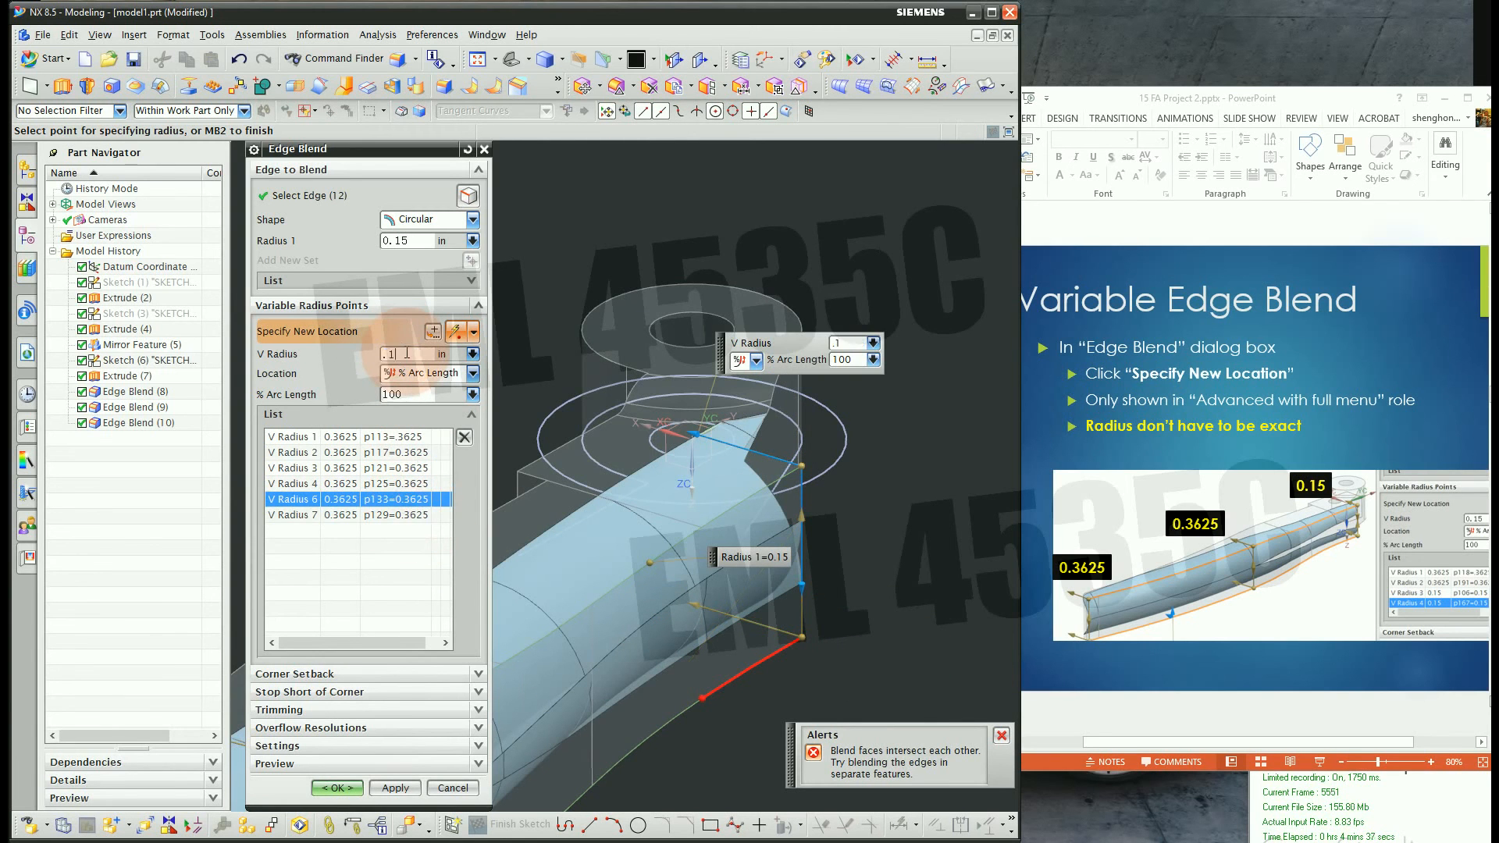
pyautogui.write('5')
pyautogui.press('Return')
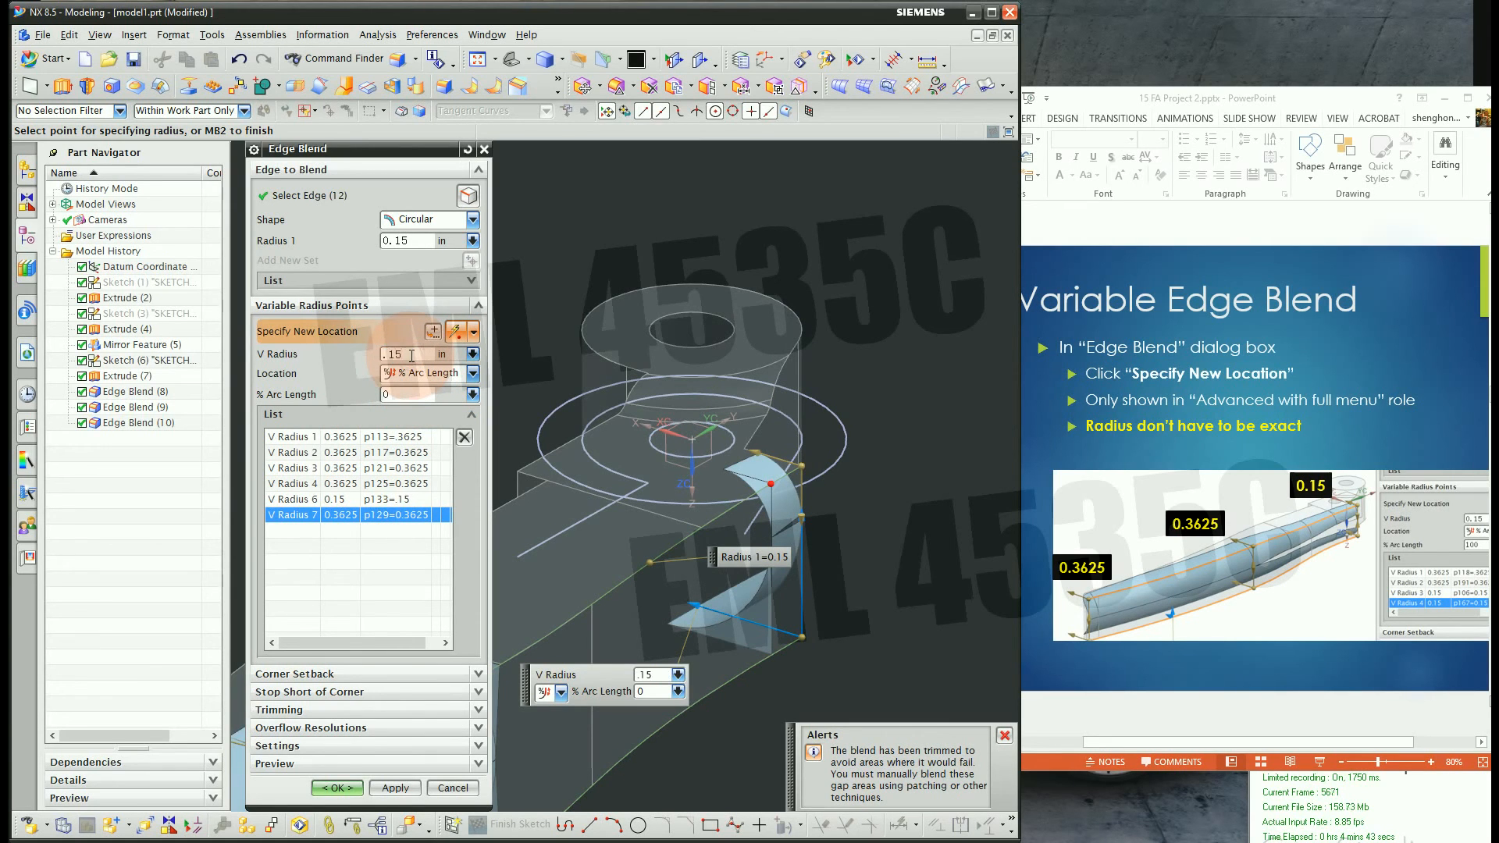
pyautogui.press('Return')
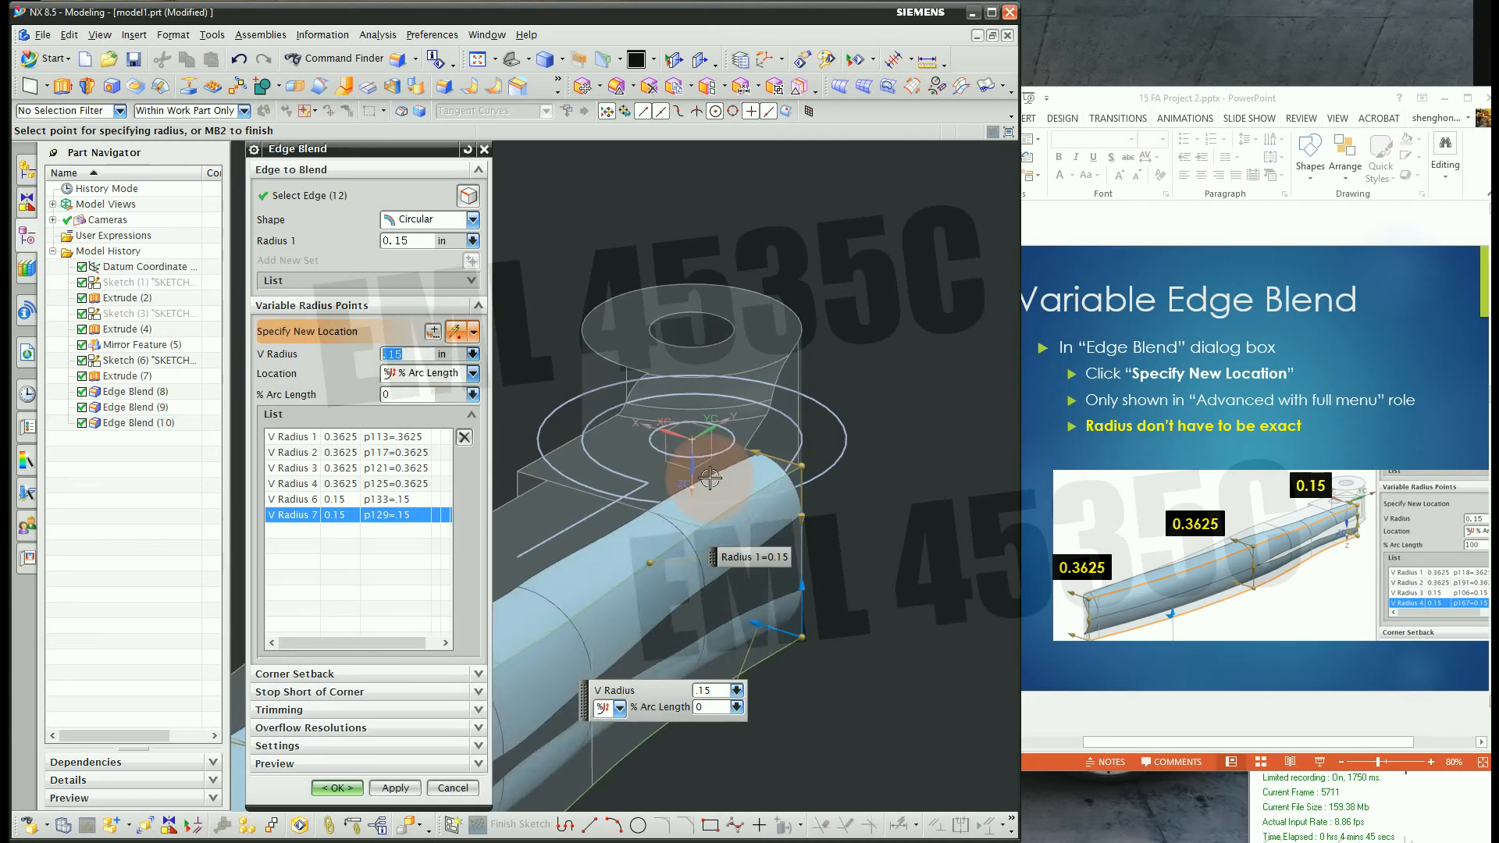
pyautogui.scroll(-5, 710, 477)
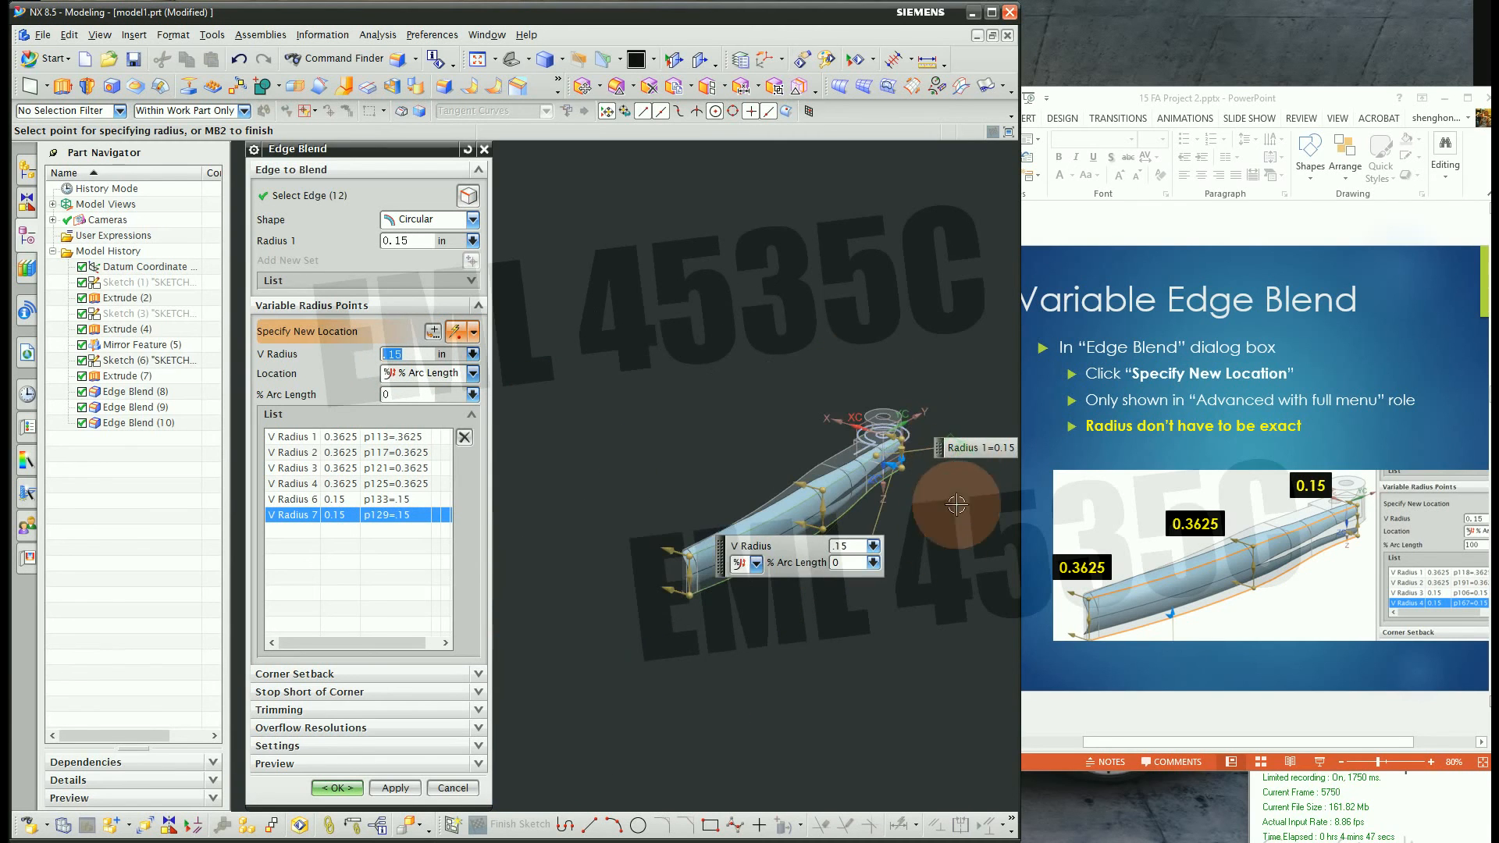
pyautogui.scroll(5, 865, 468)
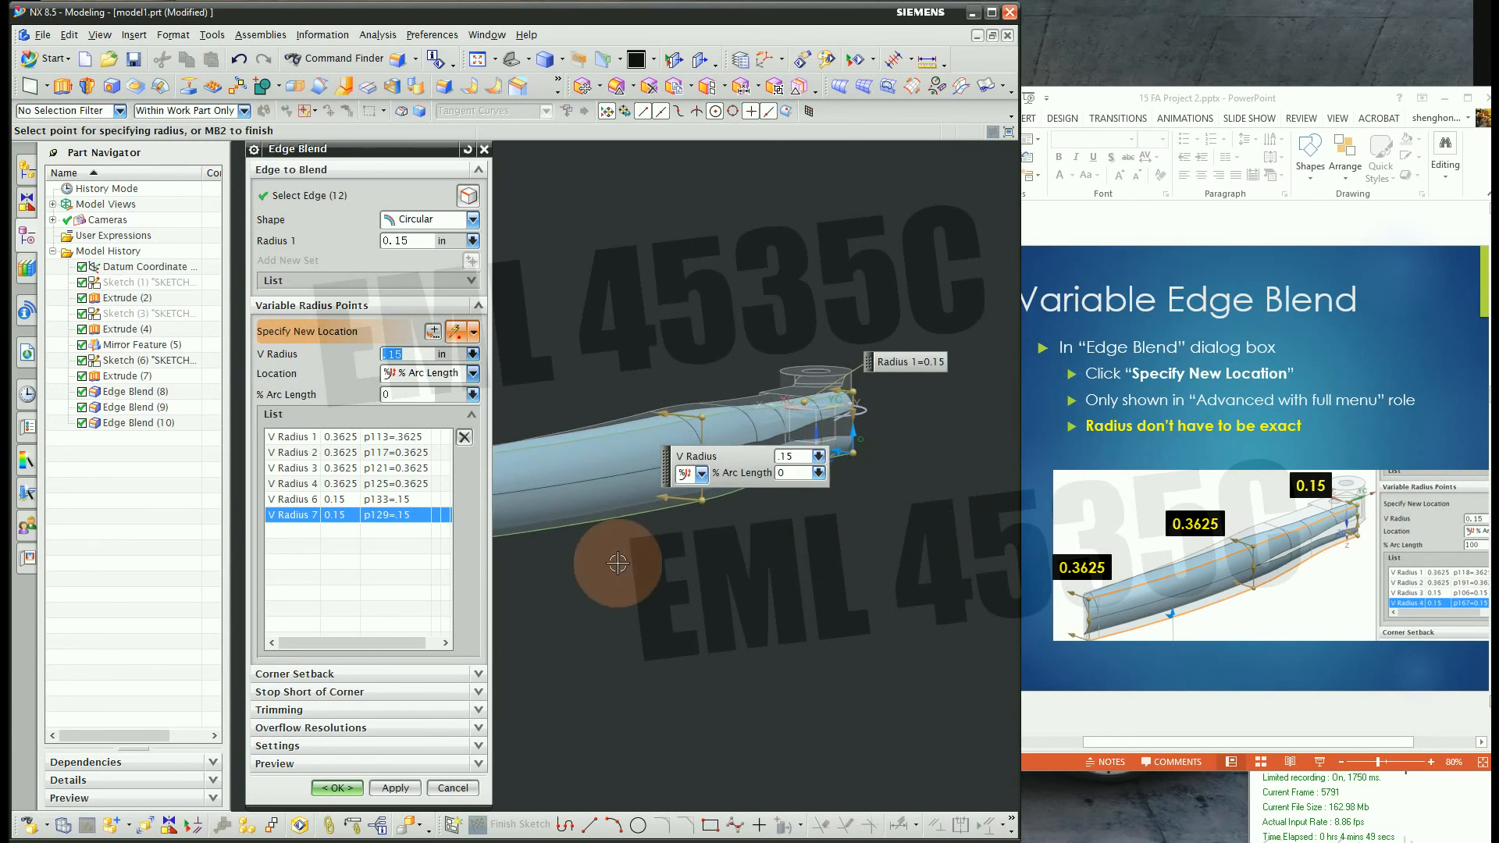
pyautogui.click(338, 788)
# Switch to PowerPoint and advance to the More Edge Blends slide
pyautogui.moveTo(786, 576); pyautogui.dragTo(819, 578, button='middle')
pyautogui.click(1207, 709)
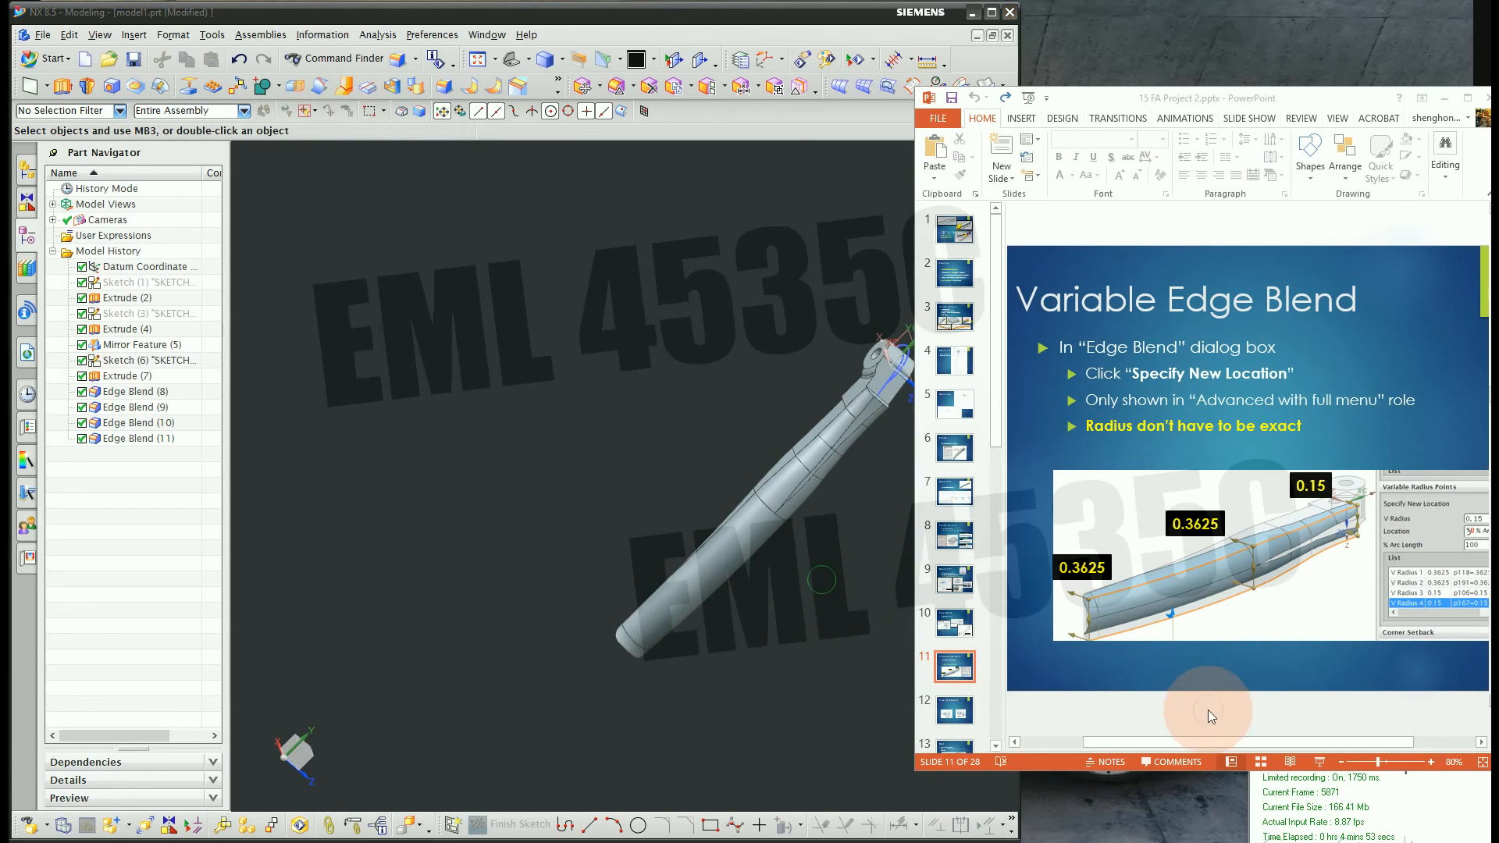
pyautogui.scroll(-1, 1204, 707)
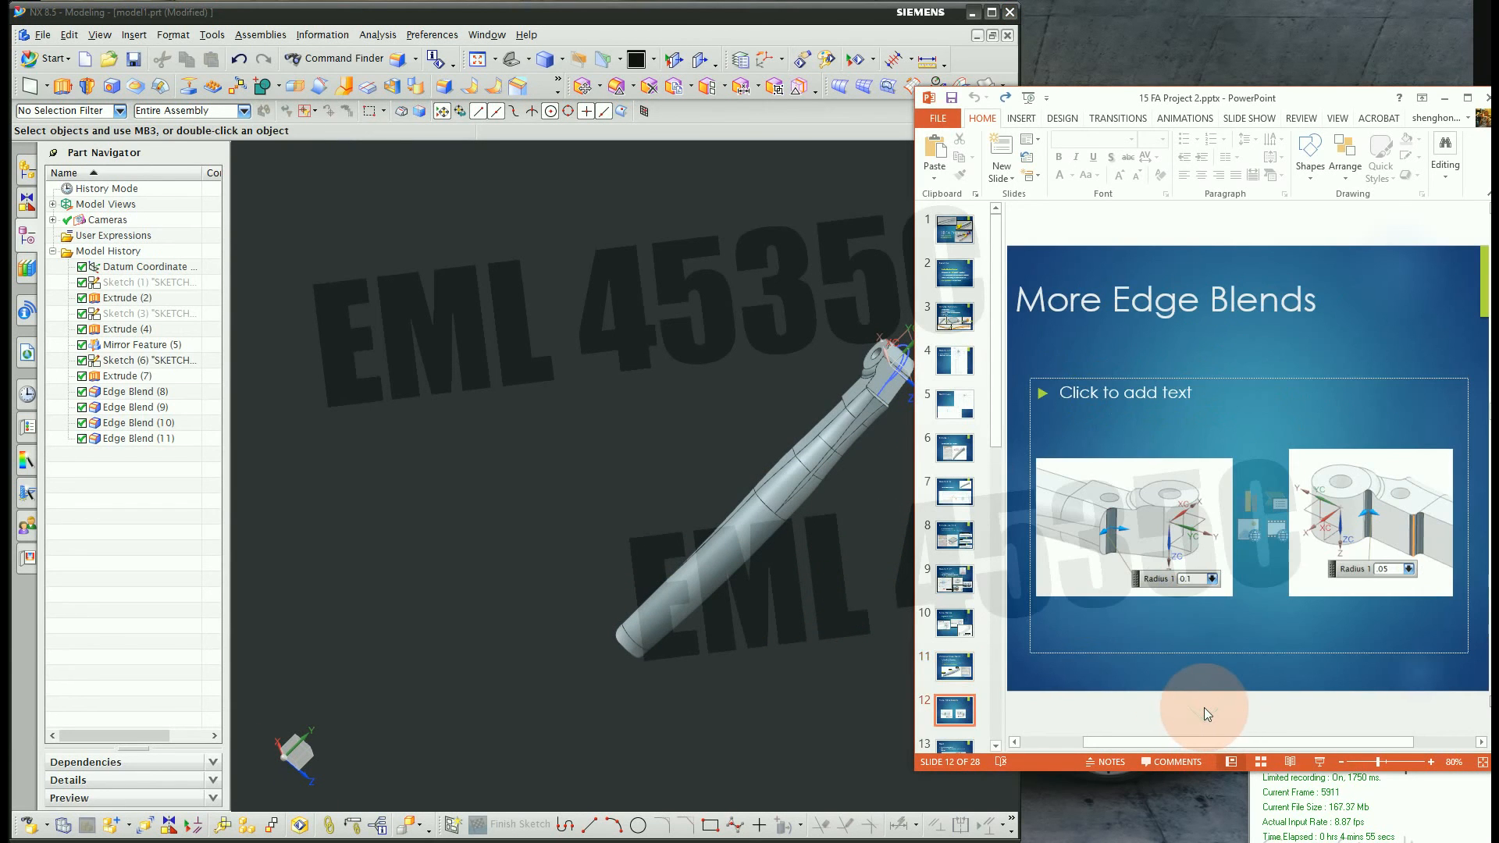
# In NX, blend the inner vertical edge where the handle arm meets the pivot block with a 0.1 in radius
pyautogui.moveTo(819, 633); pyautogui.dragTo(746, 705, button='middle')
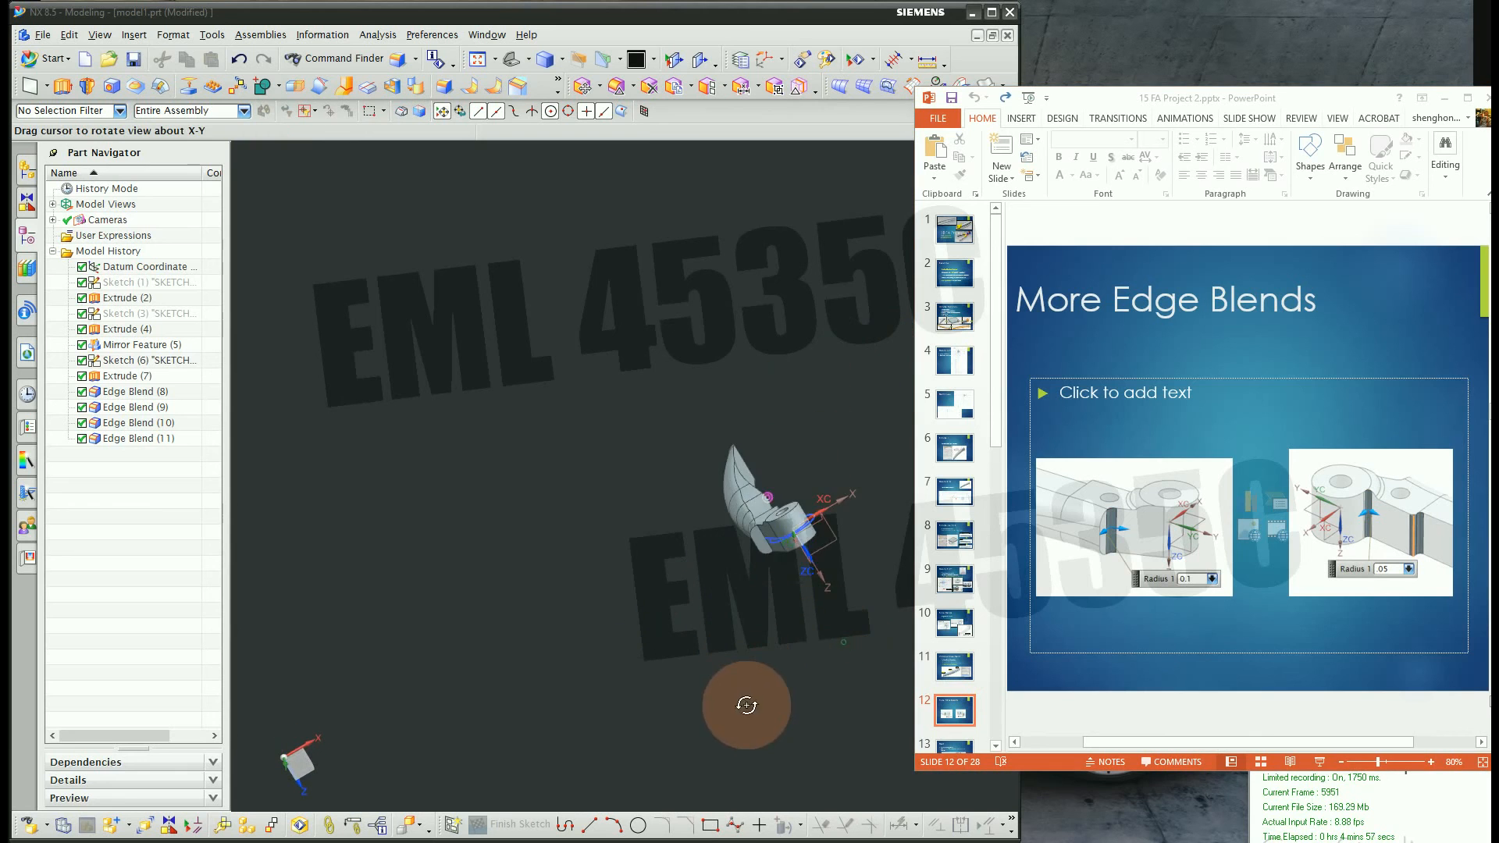
pyautogui.scroll(-3, 811, 536)
pyautogui.scroll(-2, 701, 580)
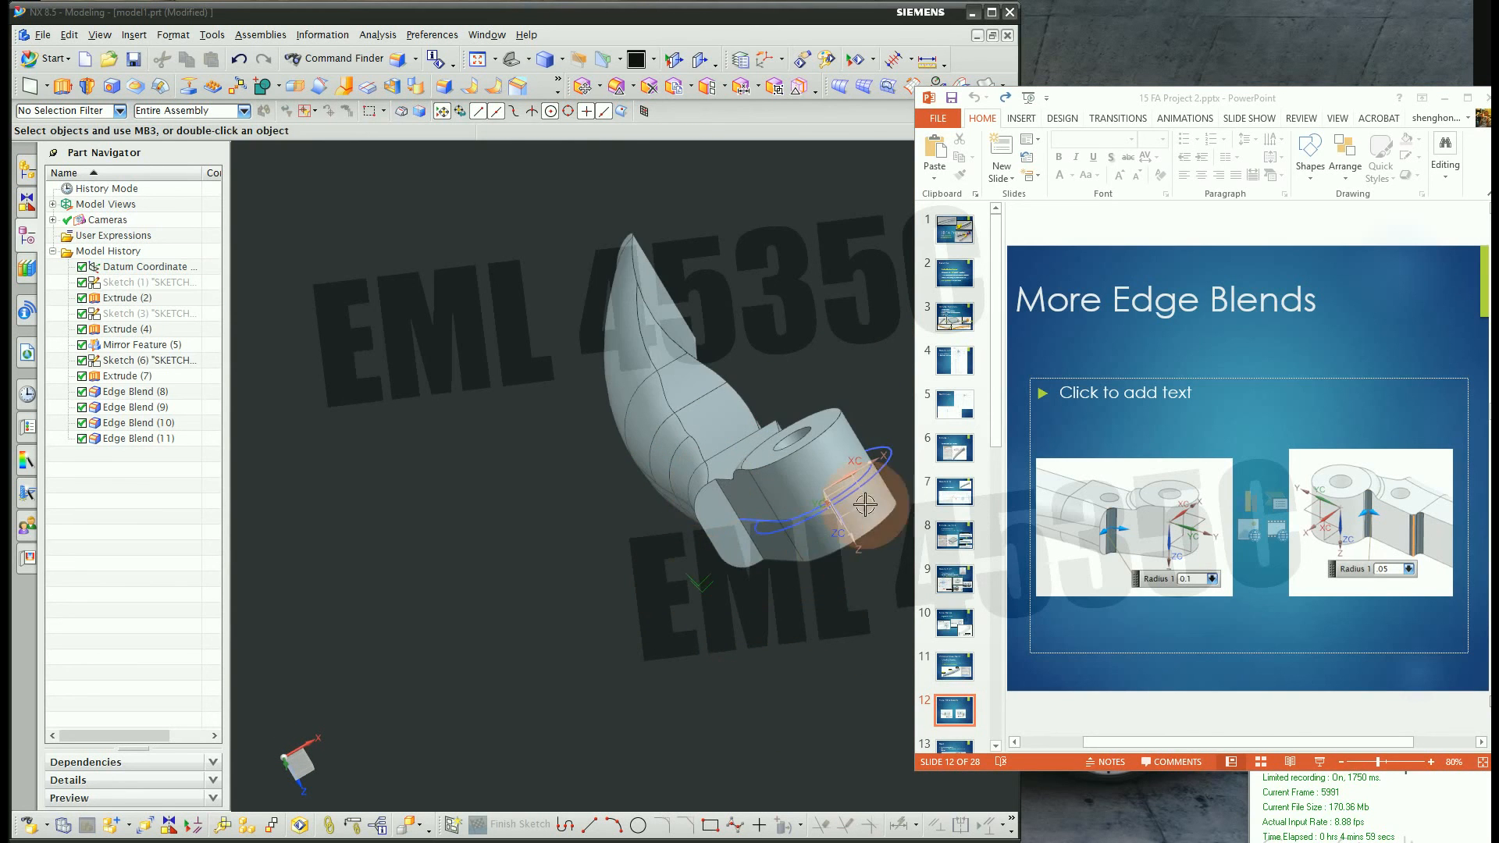
pyautogui.moveTo(780, 581); pyautogui.dragTo(581, 646, button='middle')
pyautogui.scroll(-3, 857, 478)
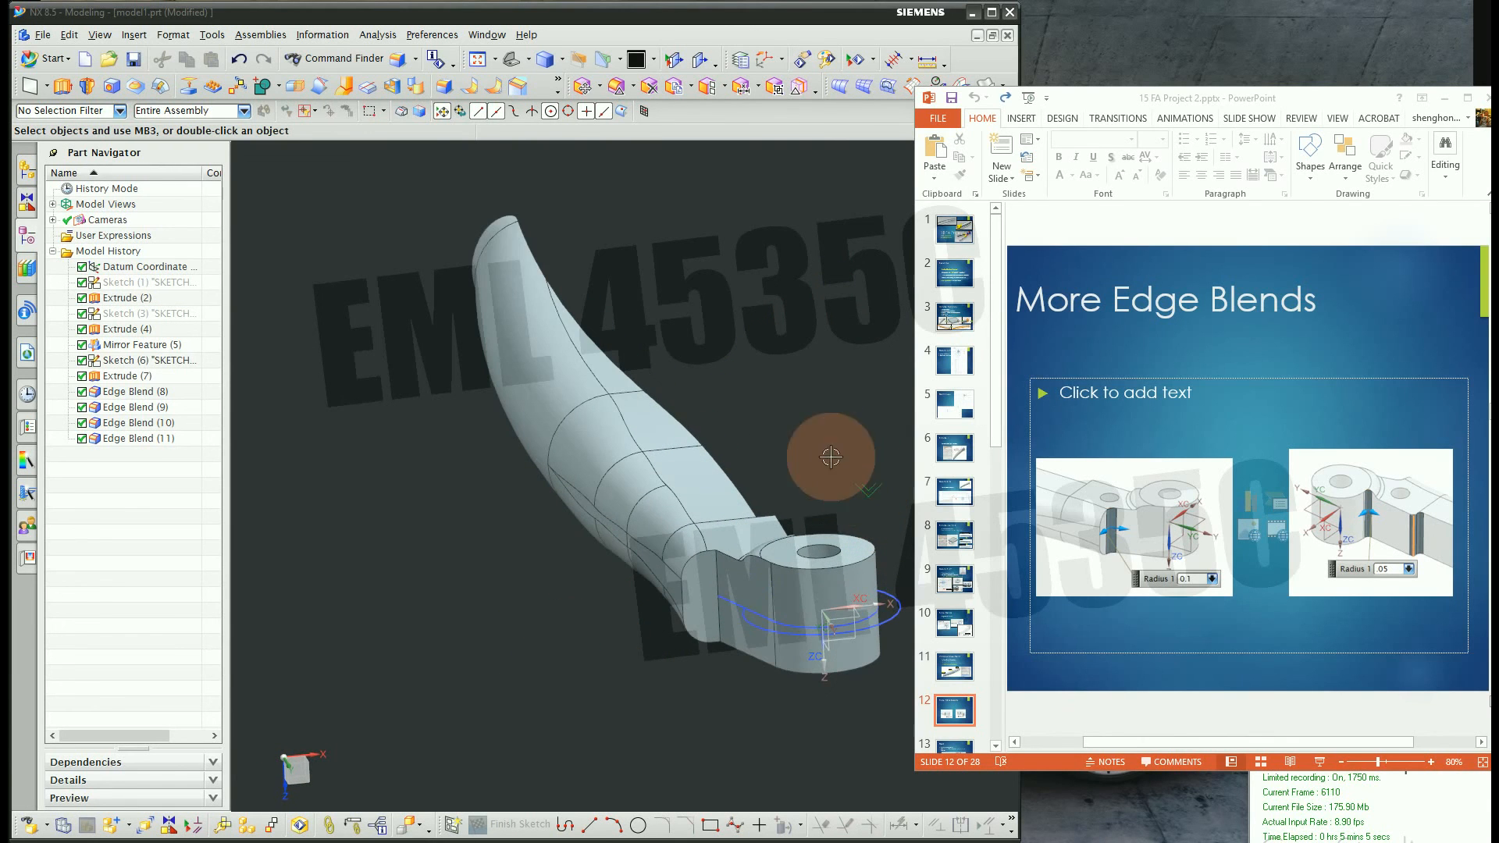
pyautogui.click(443, 86)
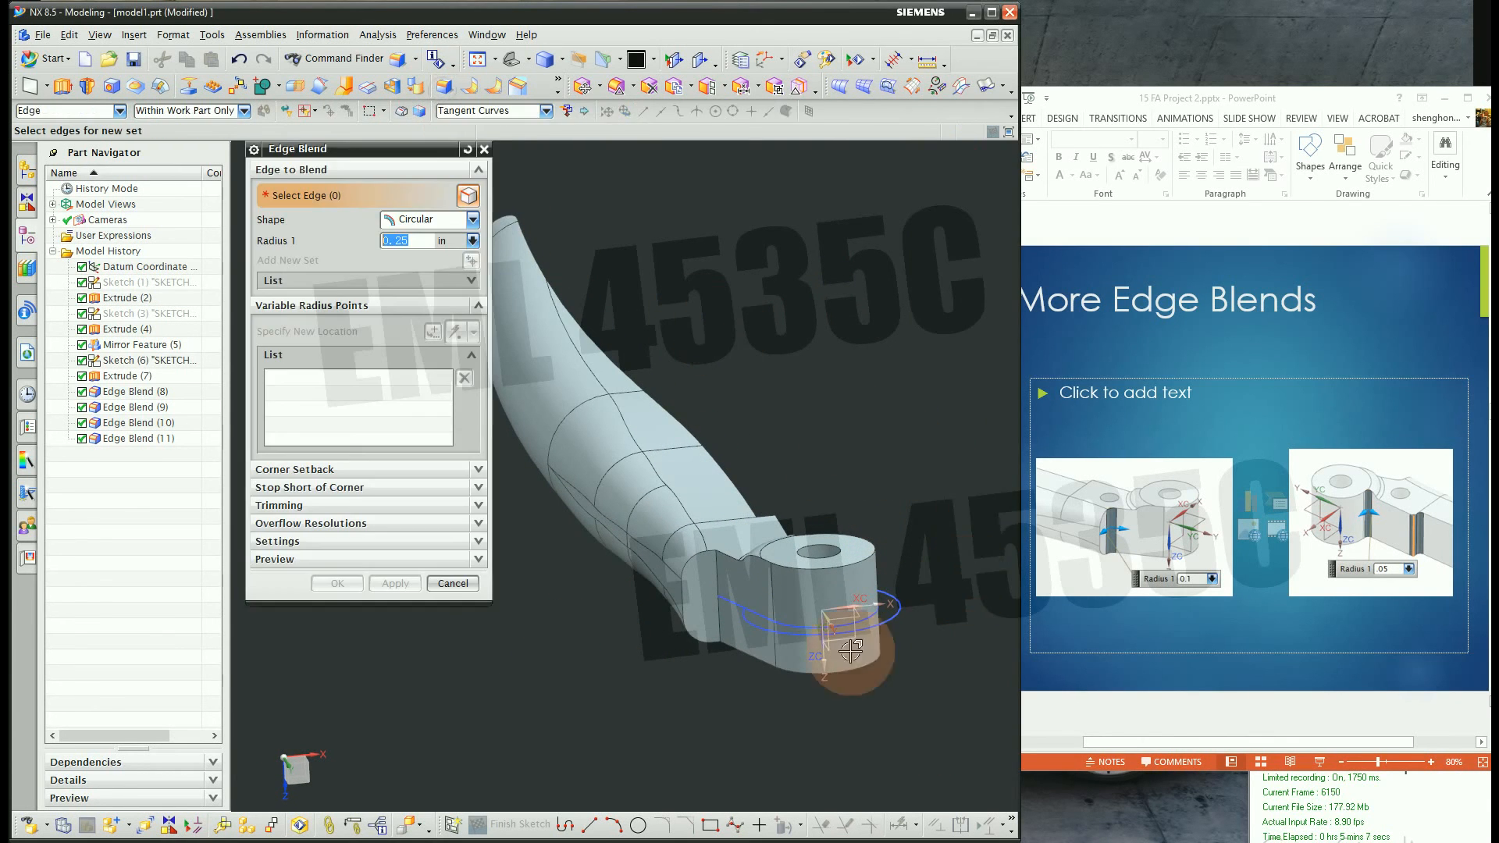
pyautogui.click(713, 587)
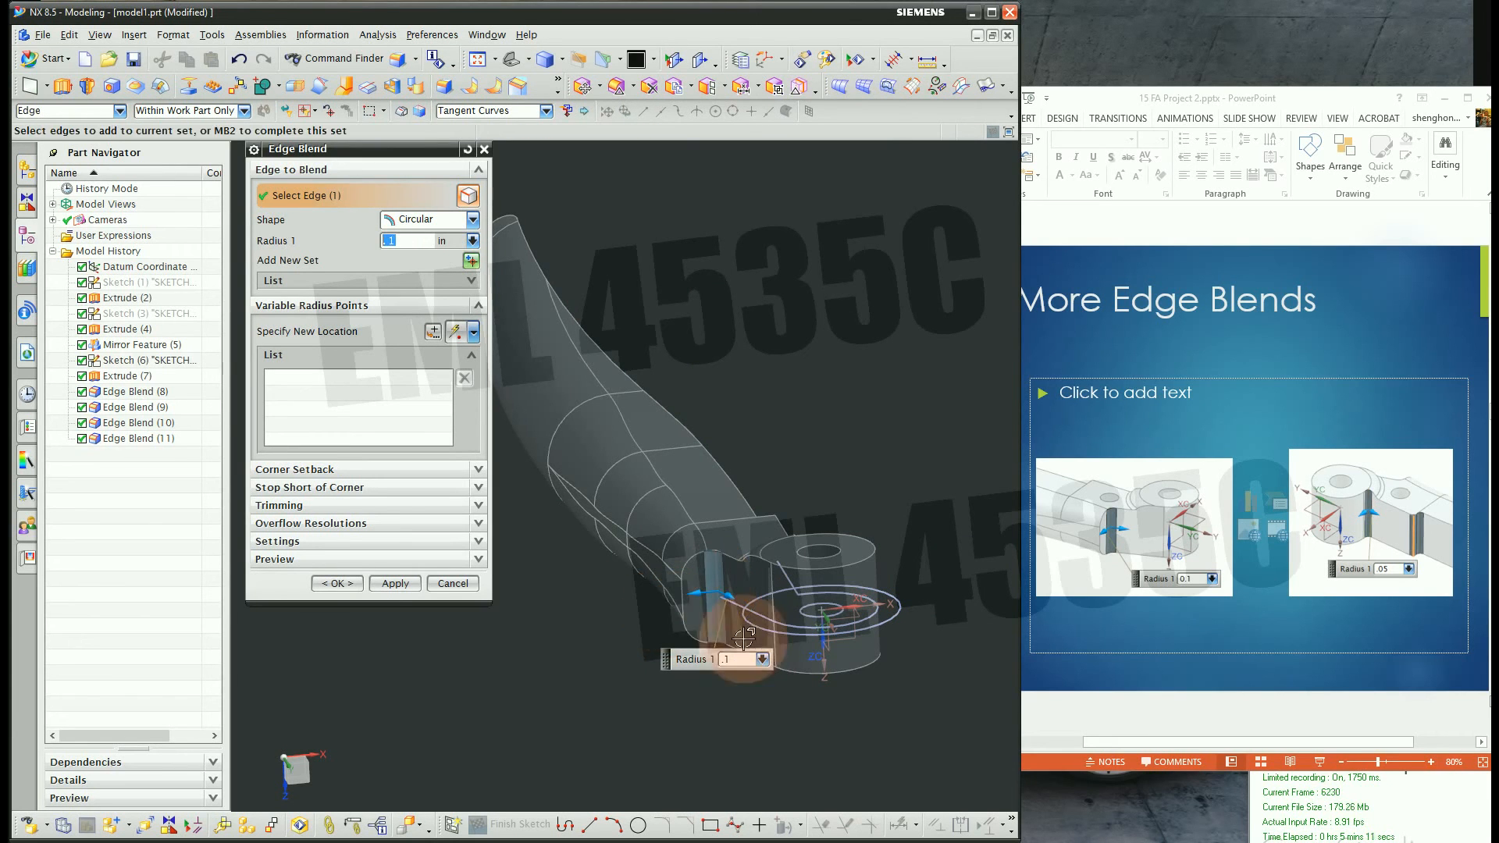
pyautogui.click(388, 583)
pyautogui.scroll(-2, 804, 601)
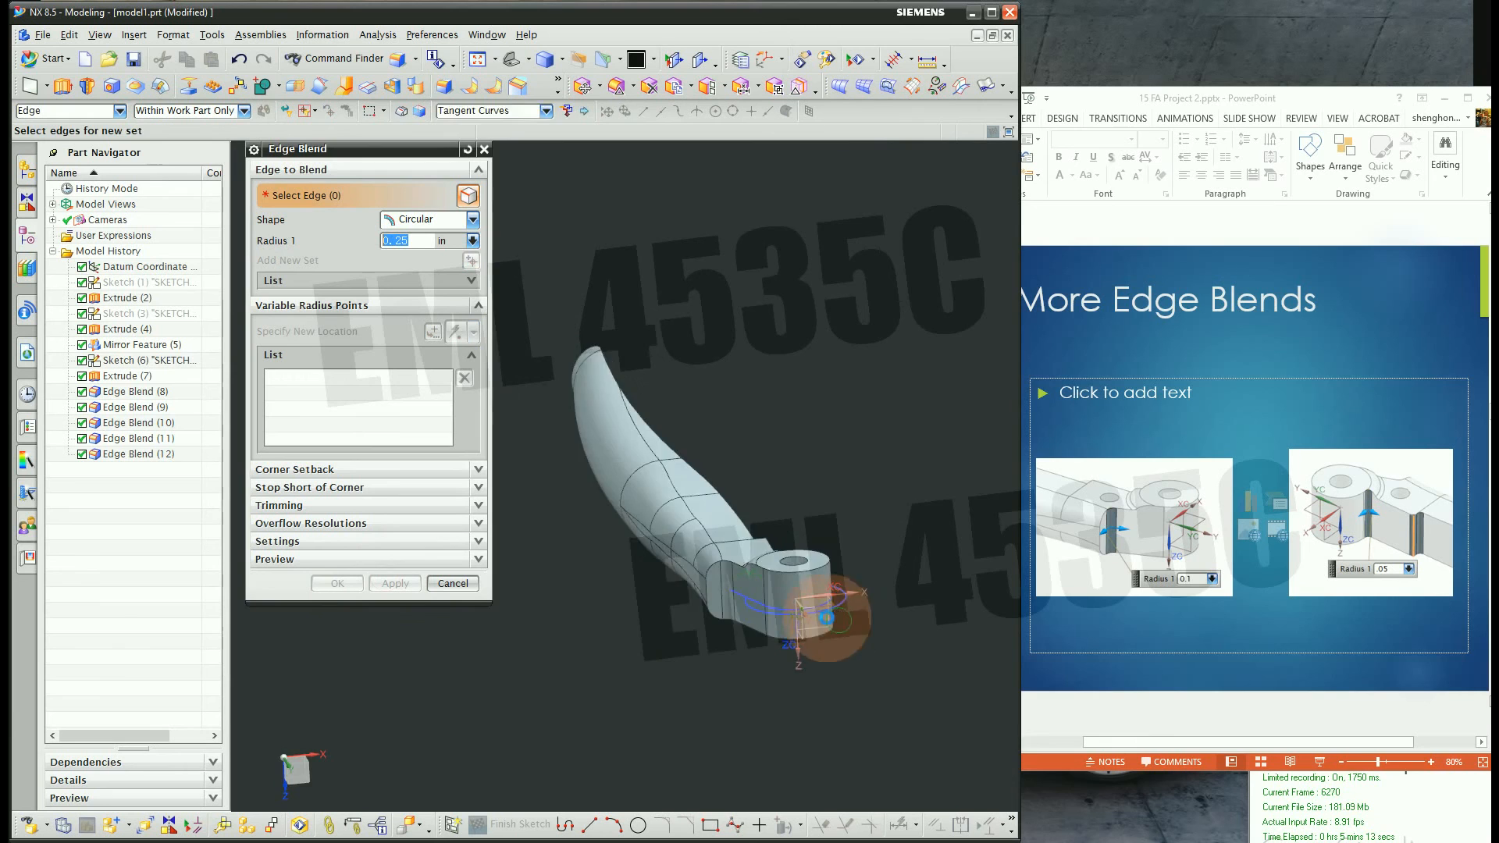
# Blend the vertical edge where the pivot cylinder meets the arm and the vertical edge at the arm's step with a 0.05 in radius
pyautogui.moveTo(833, 619); pyautogui.dragTo(675, 649, button='middle')
pyautogui.moveTo(808, 649); pyautogui.dragTo(560, 518, button='middle')
pyautogui.click(793, 468)
pyautogui.write('.1')
pyautogui.press('Return')
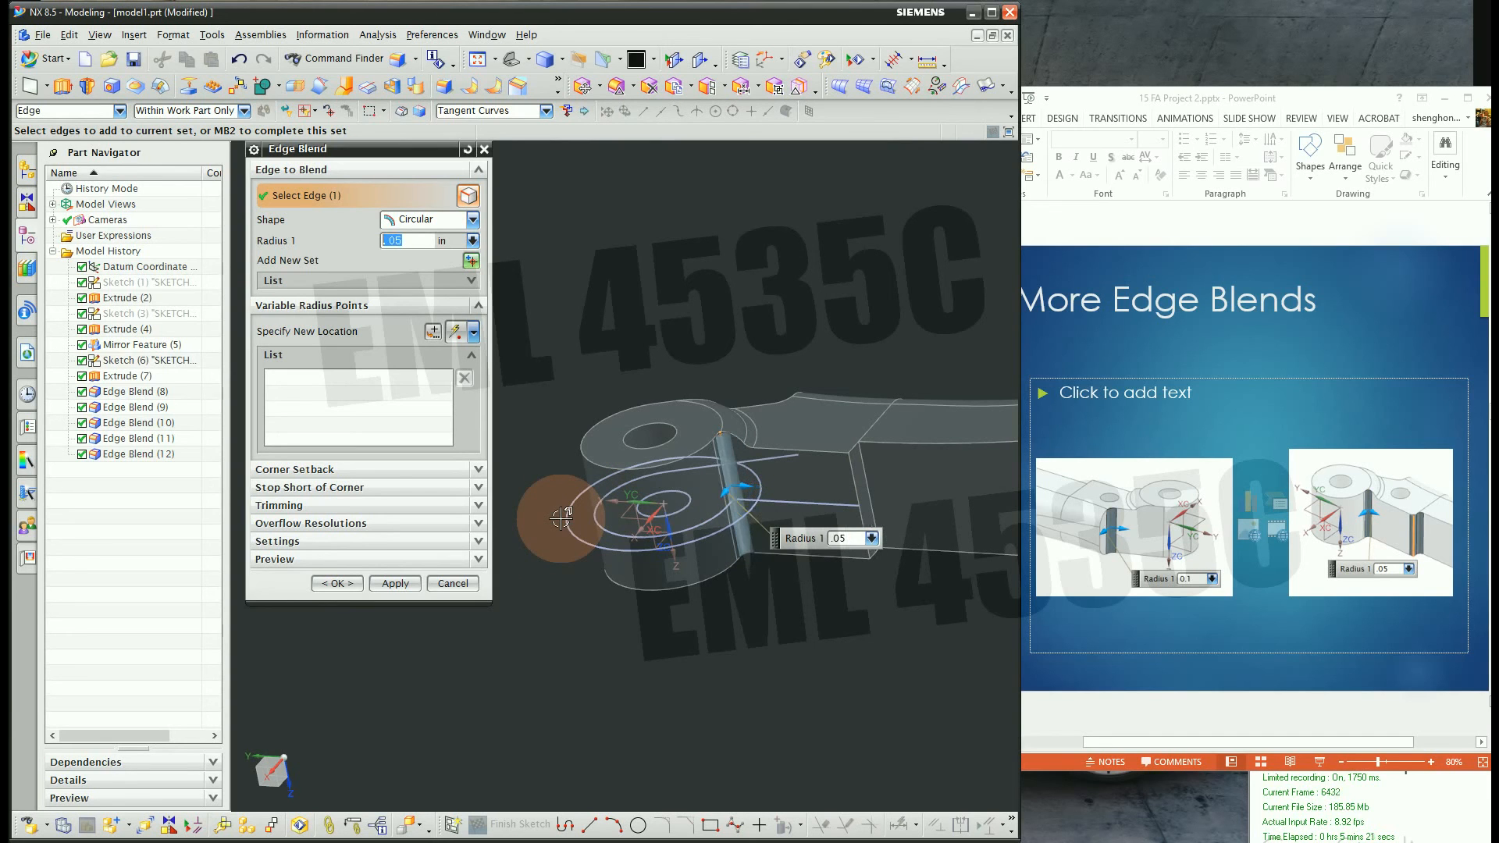
pyautogui.click(868, 486)
pyautogui.click(395, 584)
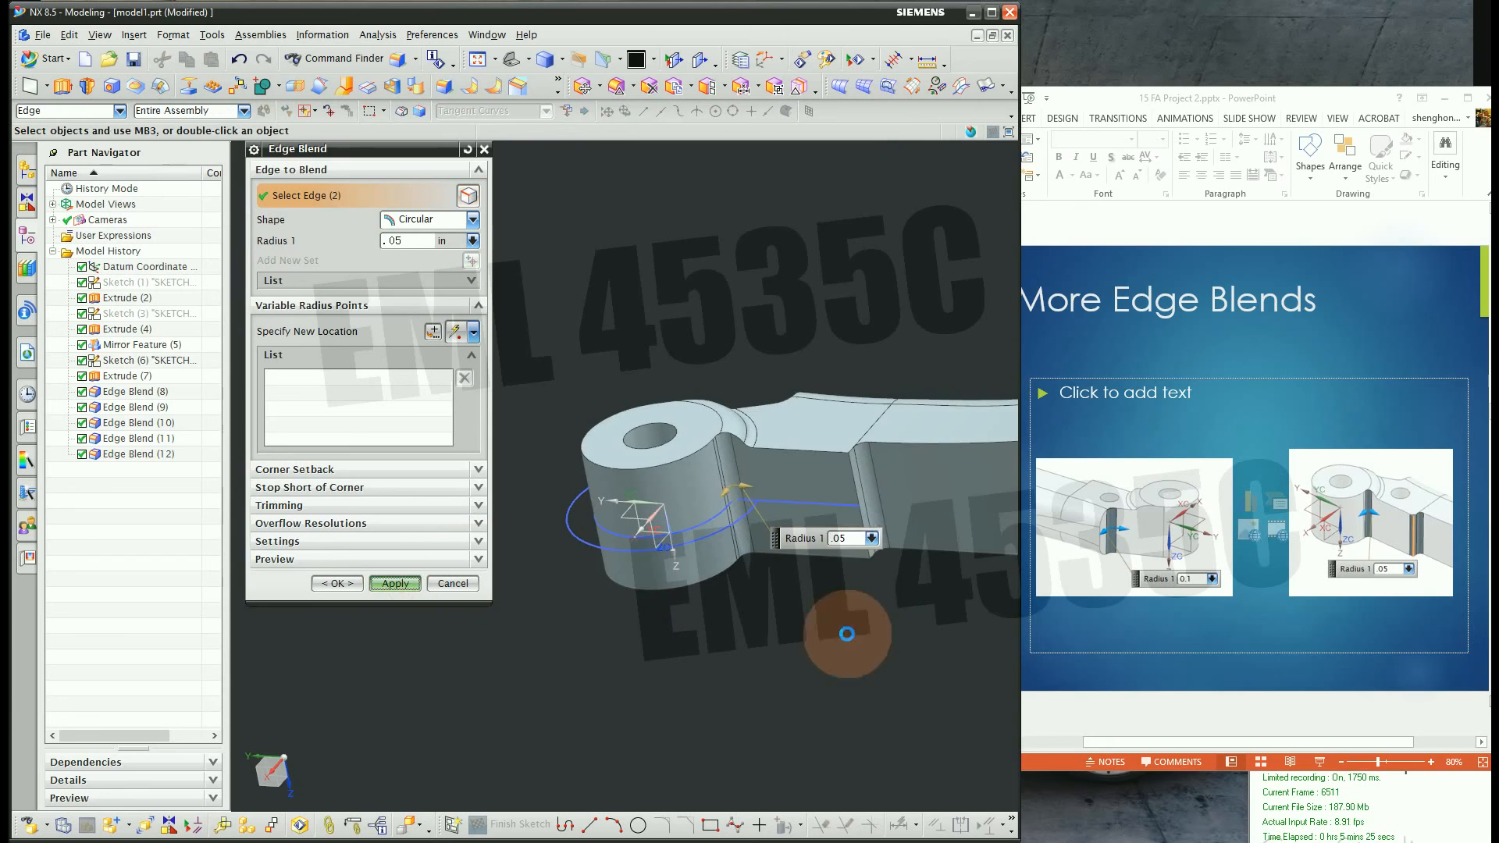
# Blend the remaining vertical edge at the arm's step with a 0.05 in radius
pyautogui.click(859, 496)
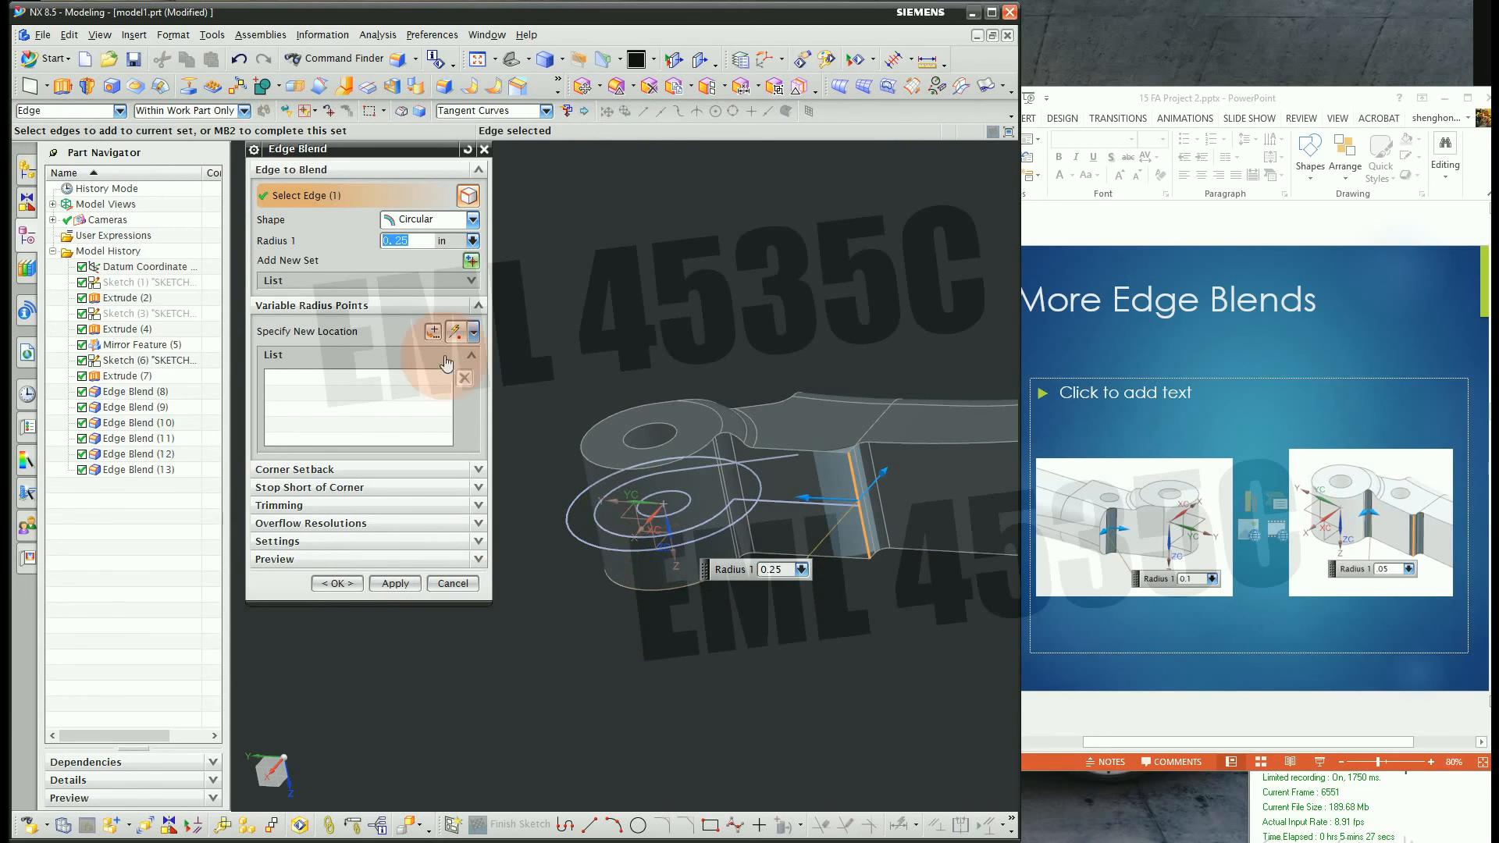
pyautogui.write('.05')
pyautogui.press('Return')
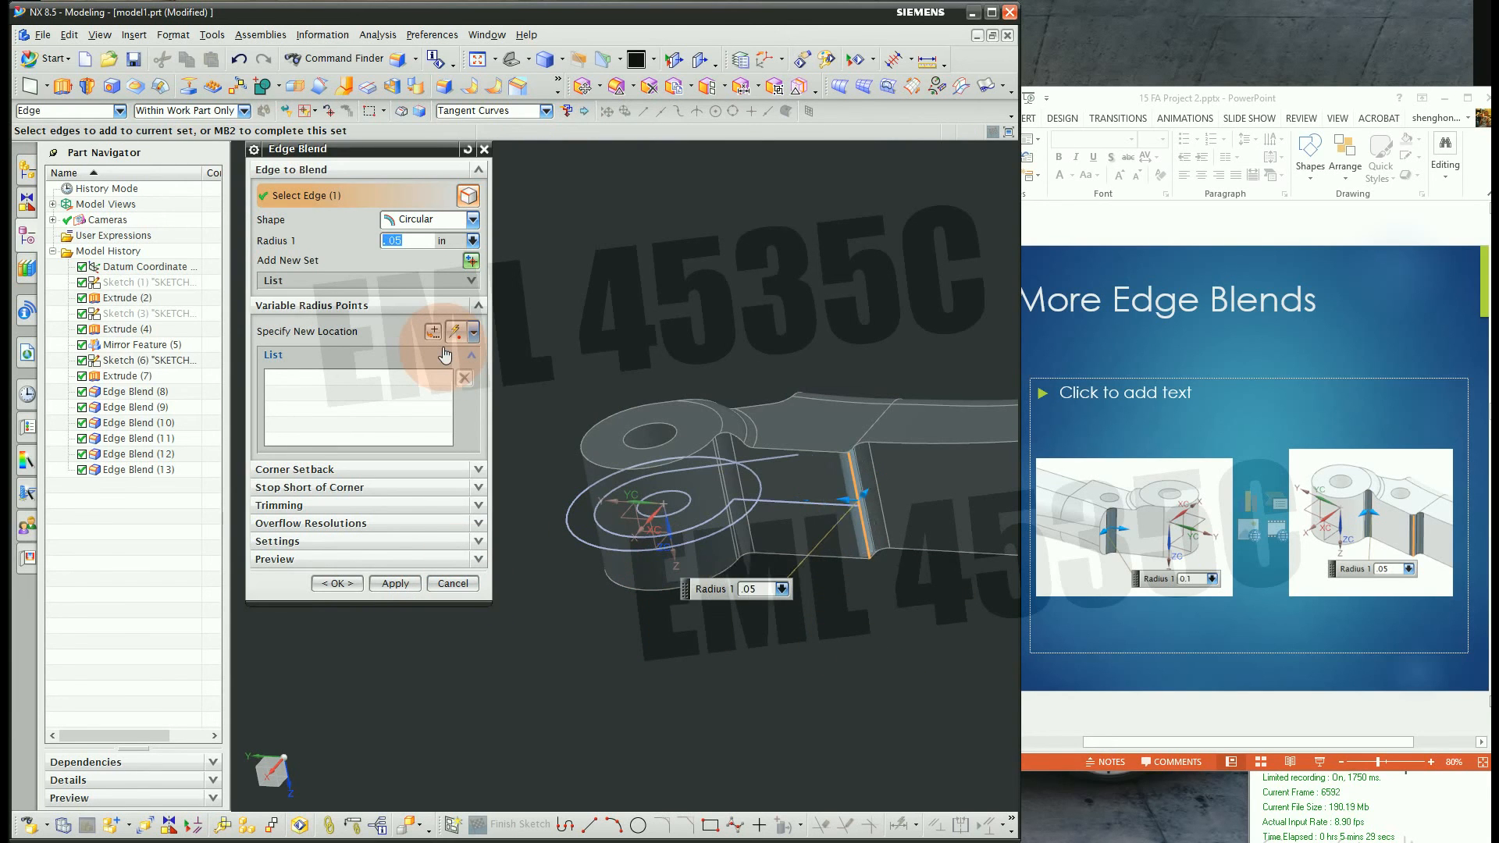
pyautogui.click(337, 583)
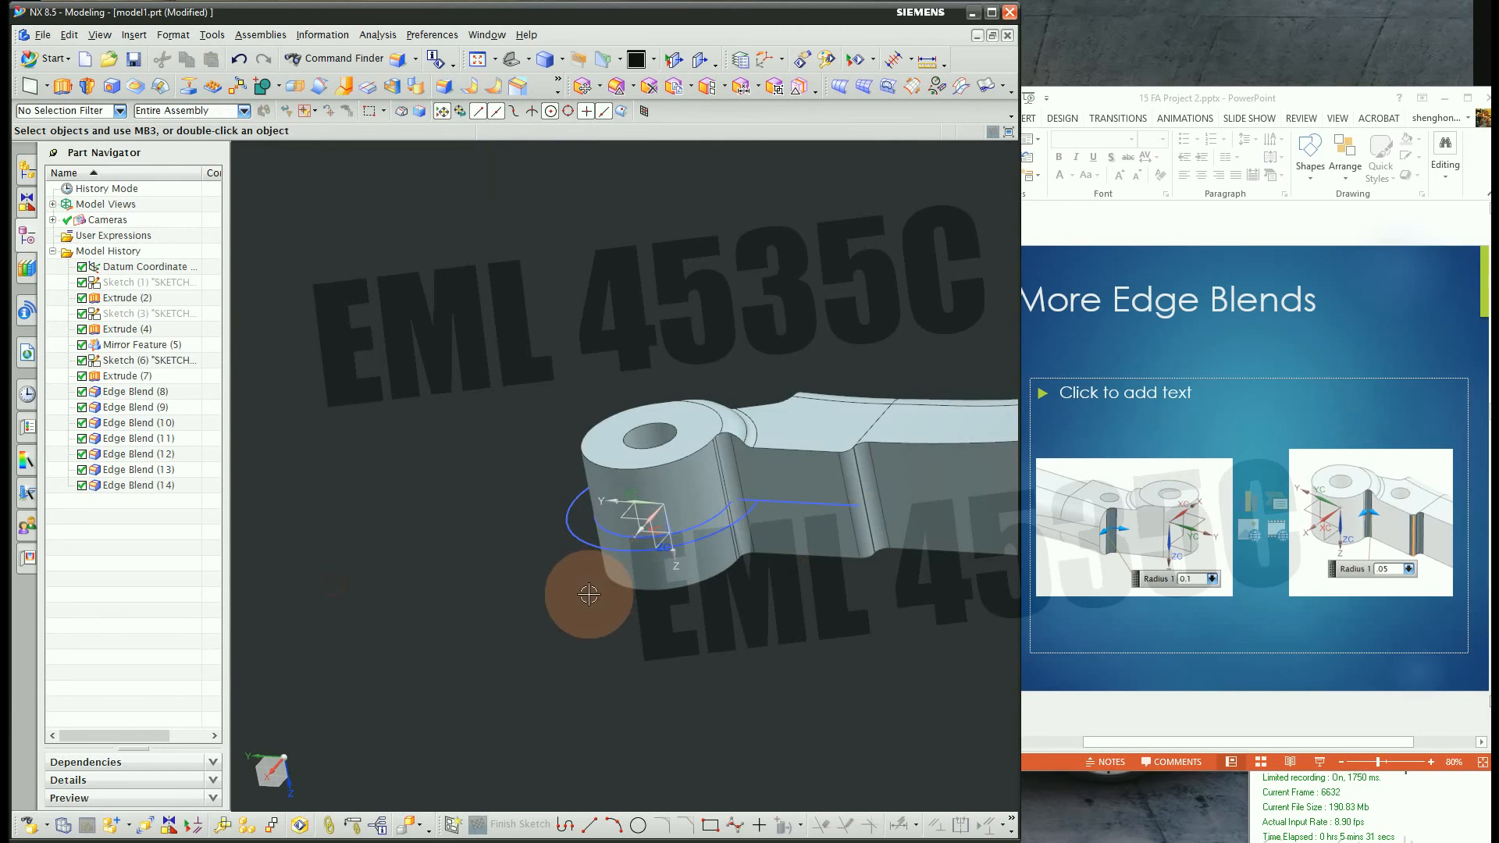
# Switch to PowerPoint and advance to the Shell slide
pyautogui.scroll(-3, 492, 617)
pyautogui.click(1185, 713)
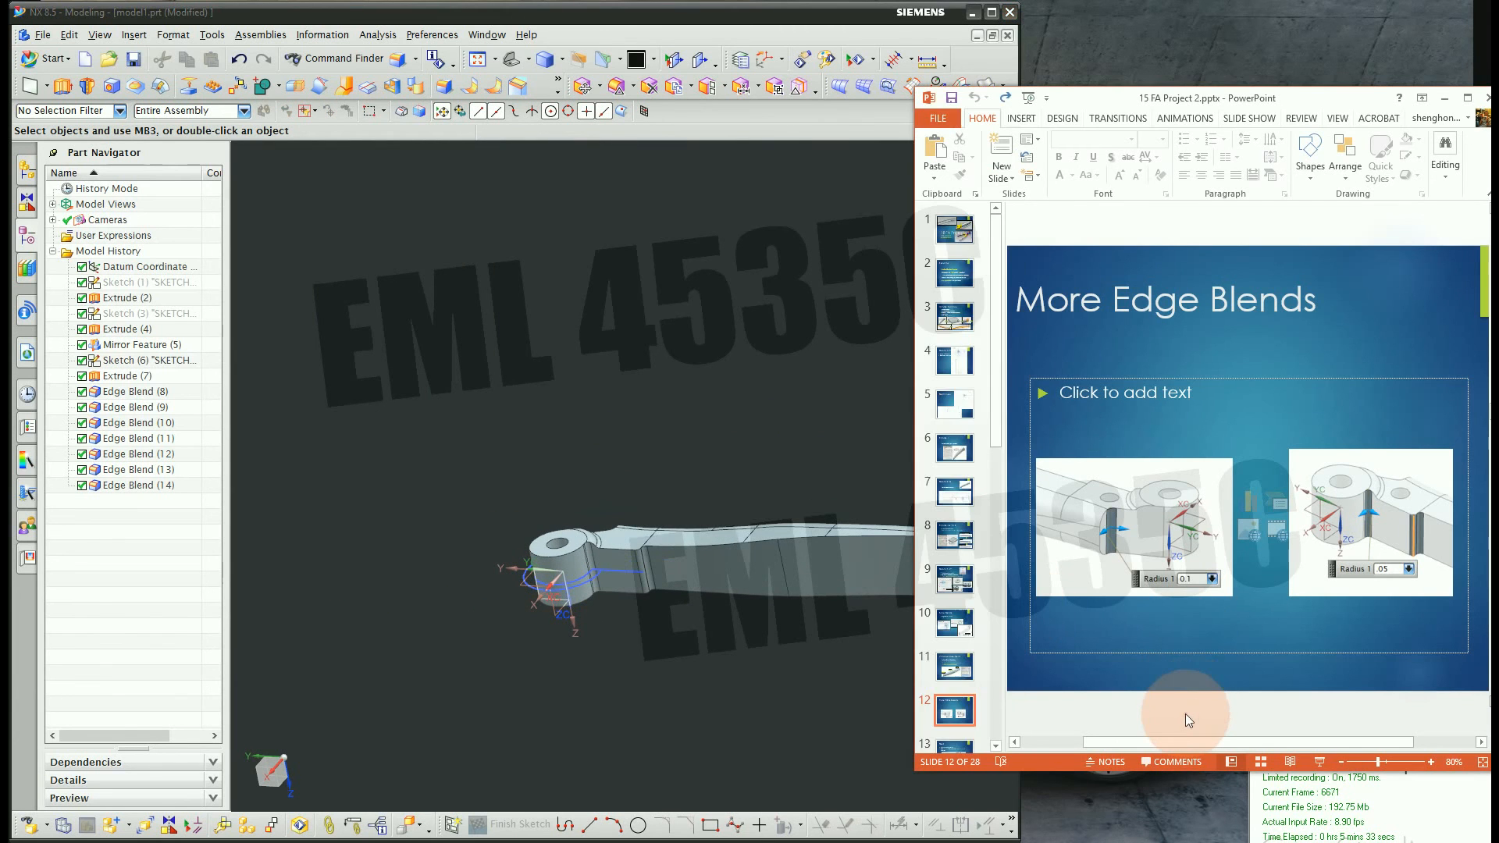
pyautogui.scroll(-1, 1177, 713)
# In NX, start a Remove Faces, Then Shell operation with 0.075 in thickness and select the handle's inner side faces for removal
pyautogui.moveTo(714, 672); pyautogui.dragTo(495, 556, button='middle')
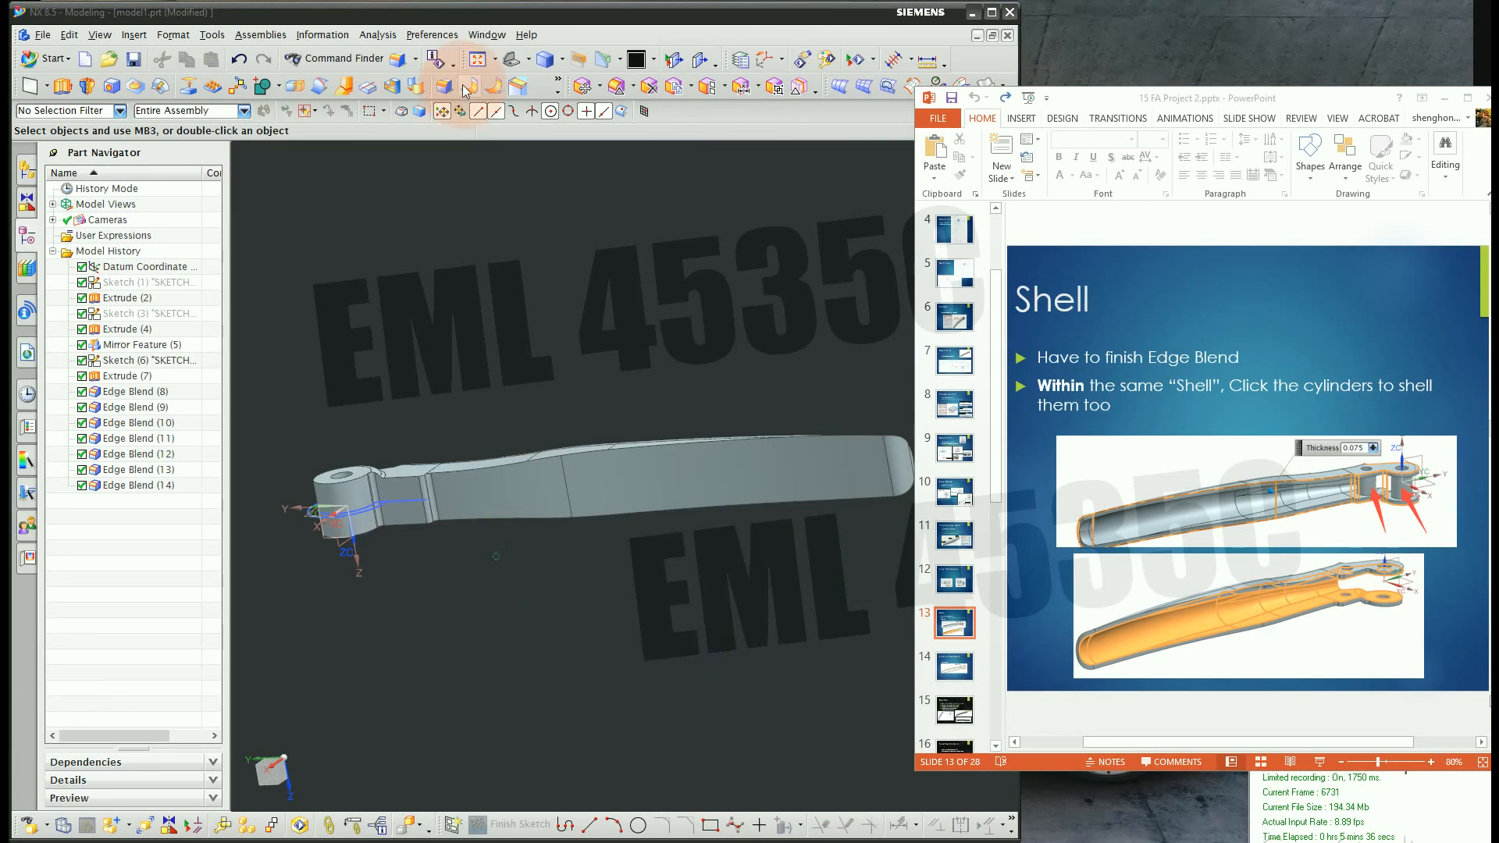
pyautogui.click(390, 87)
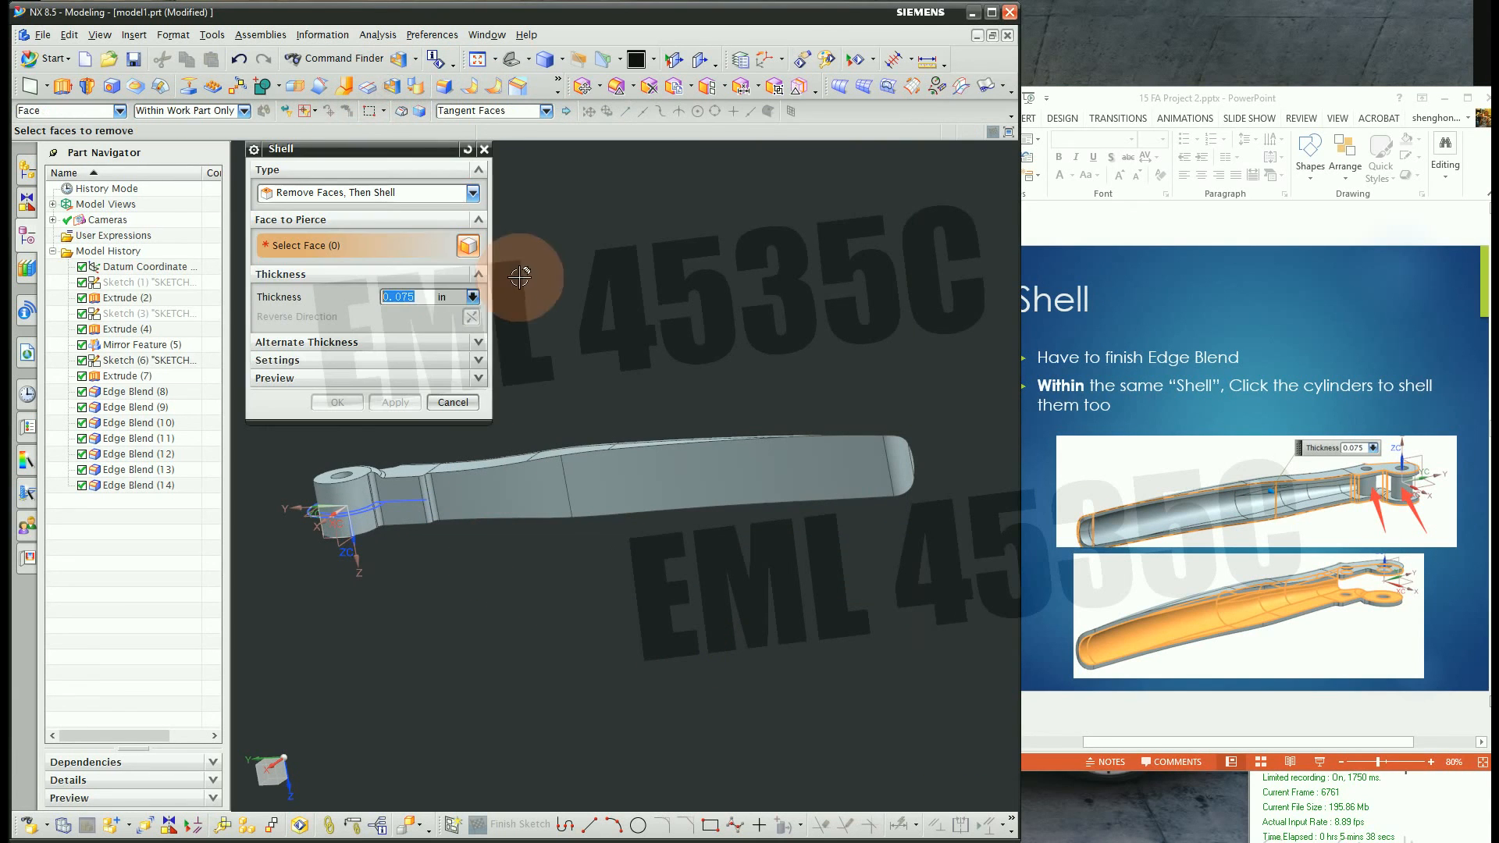
pyautogui.click(1225, 356)
pyautogui.scroll(-1, 1133, 389)
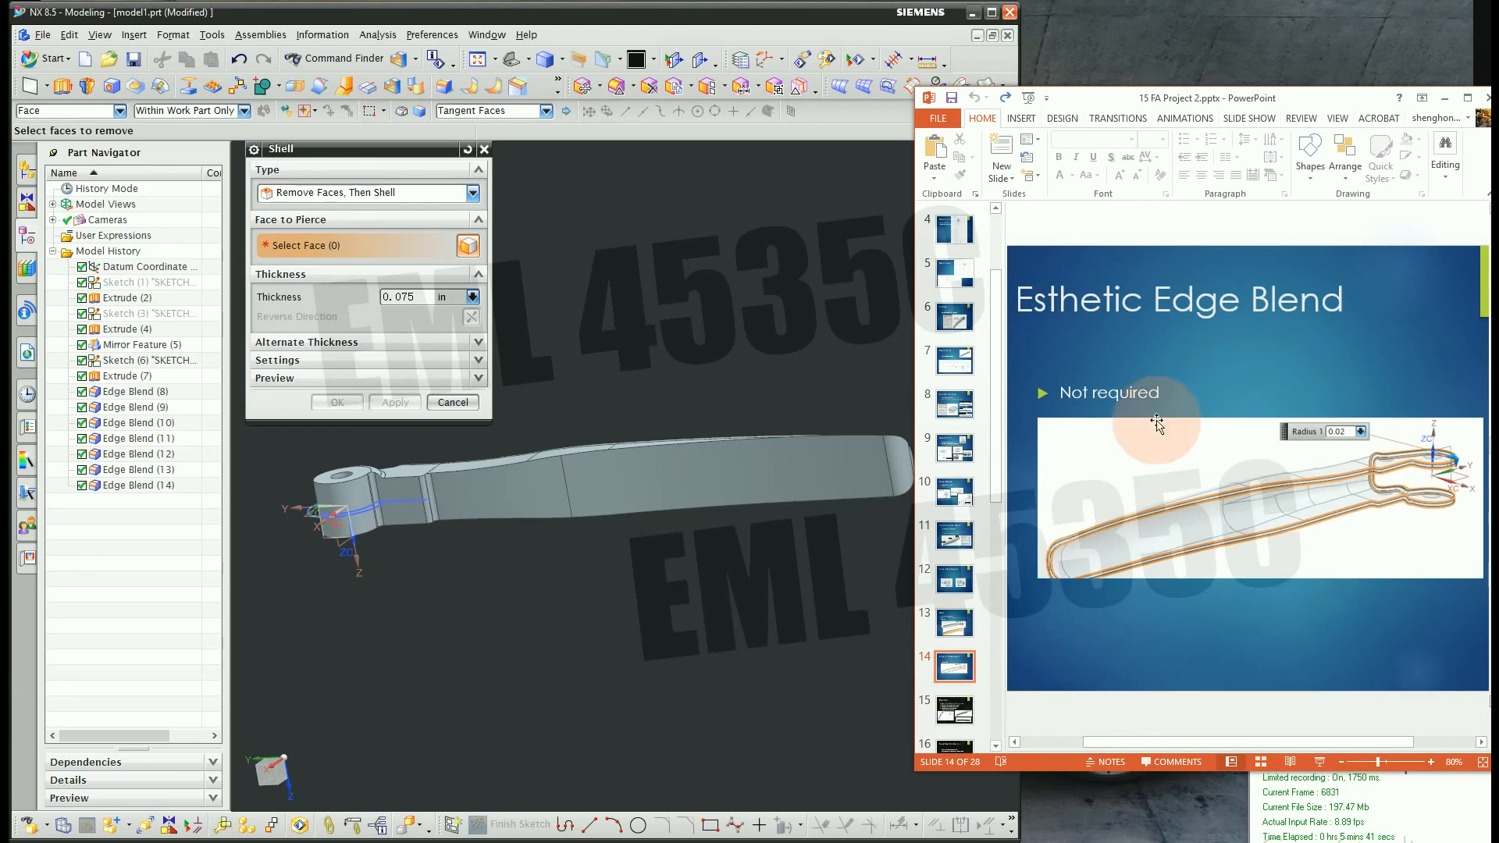
pyautogui.scroll(1, 1171, 421)
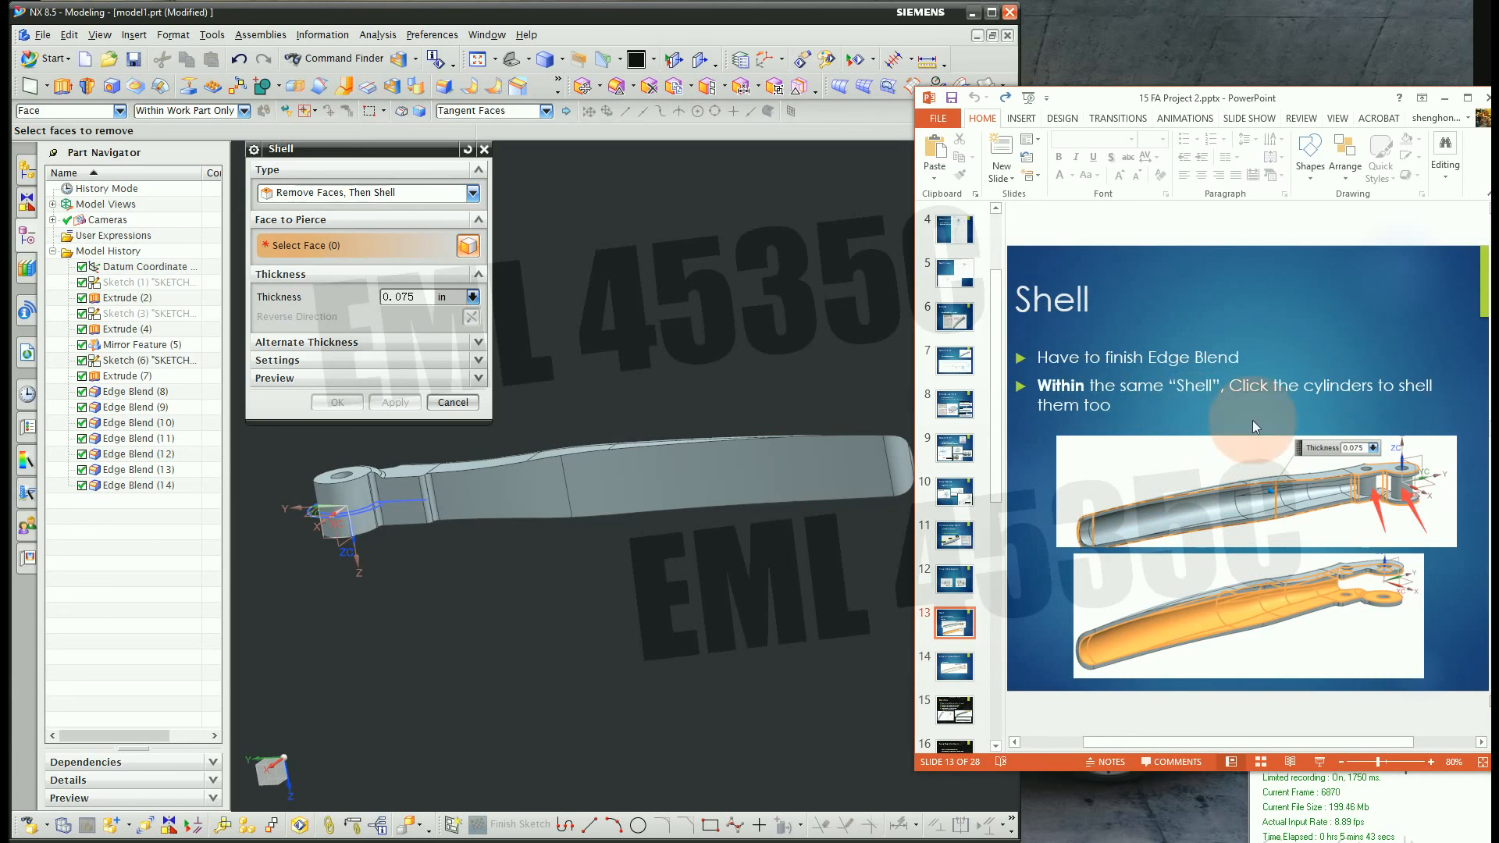
pyautogui.click(431, 304)
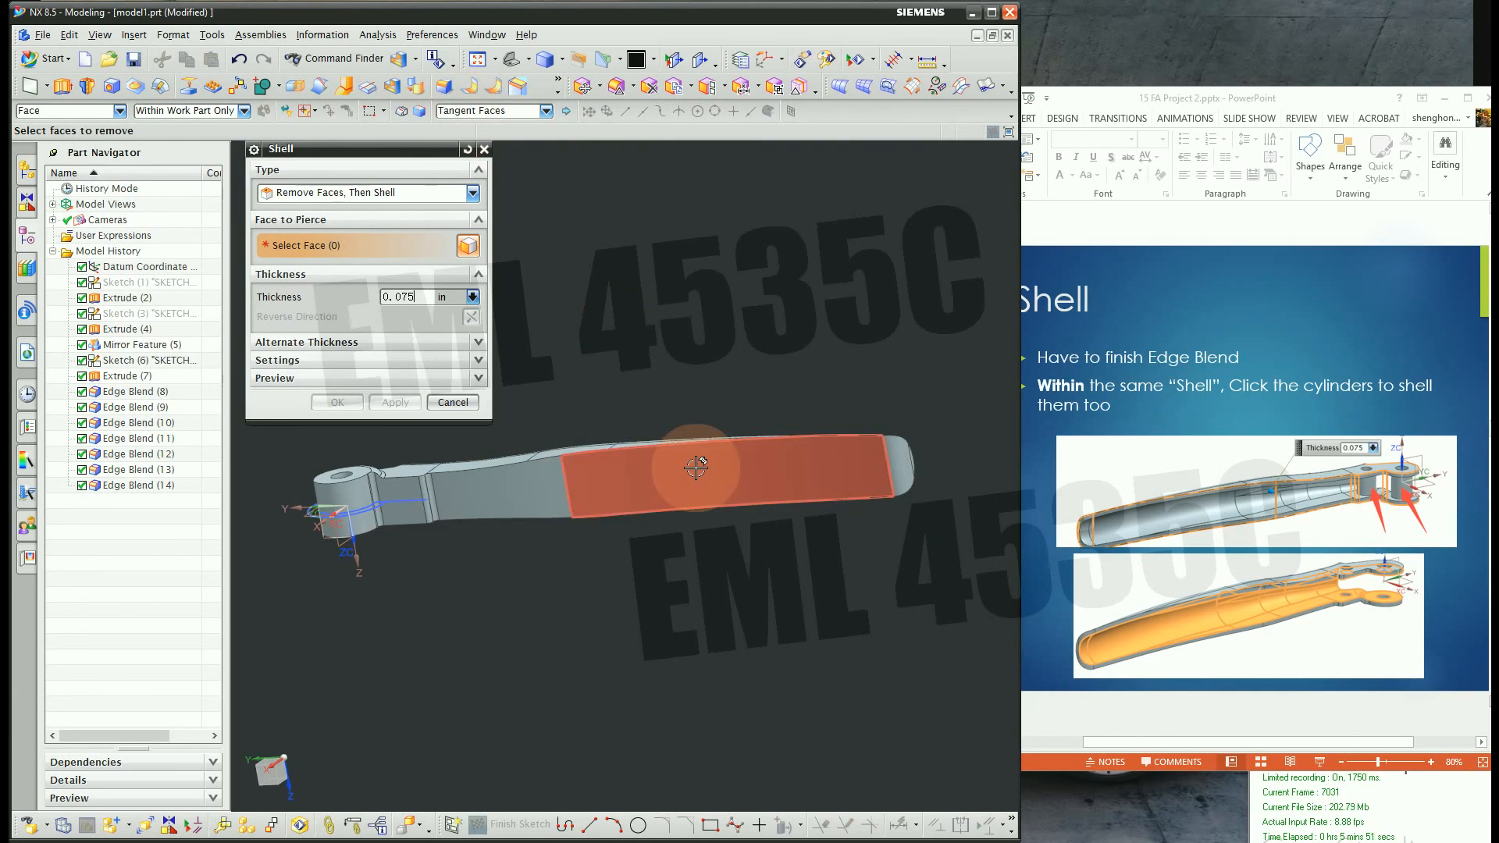
pyautogui.click(886, 521)
pyautogui.moveTo(906, 525); pyautogui.dragTo(960, 567, button='middle')
pyautogui.scroll(5, 609, 492)
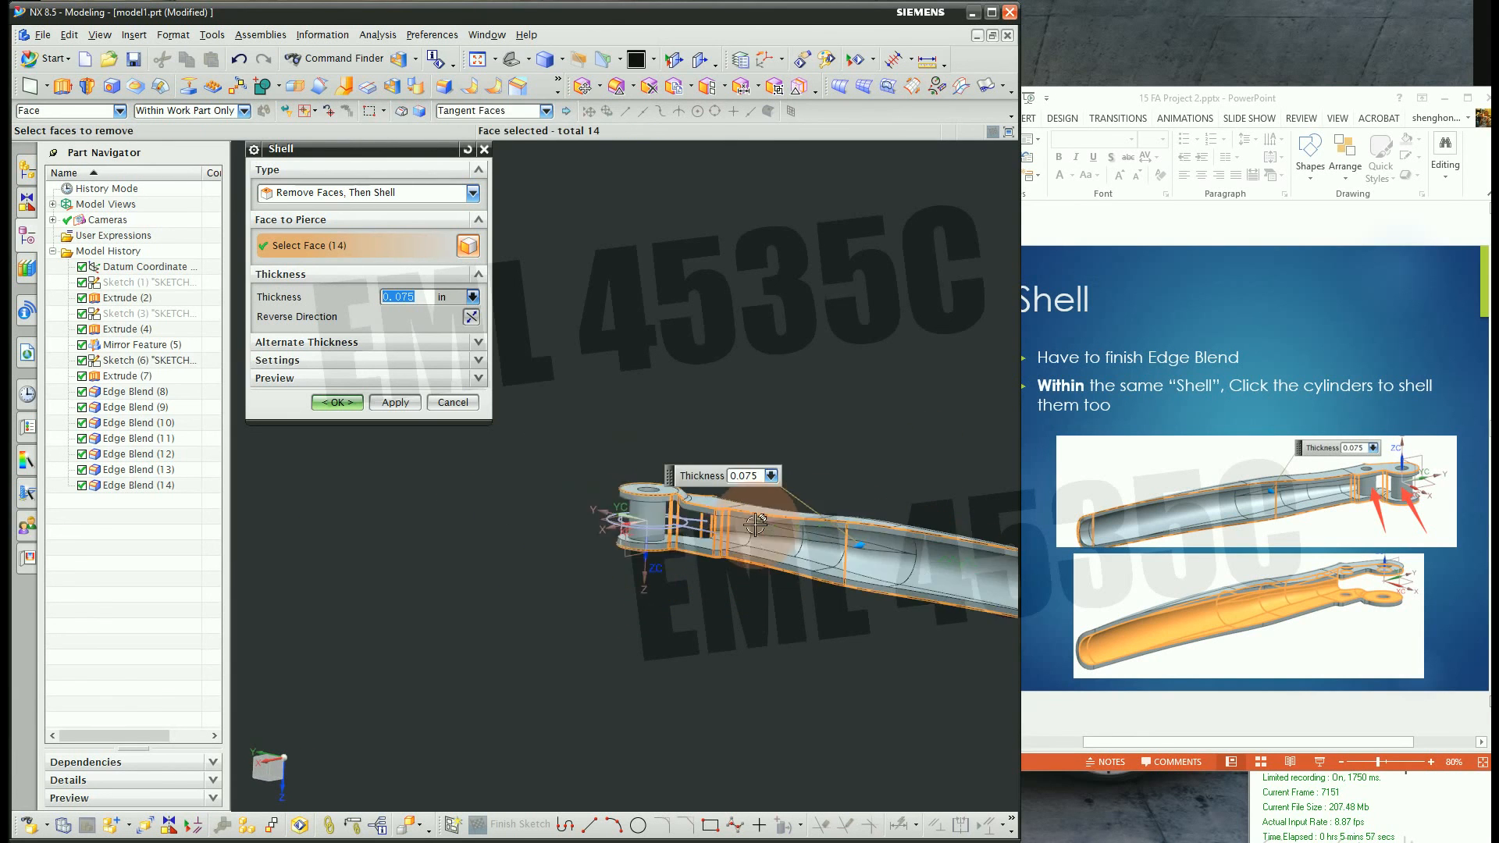
pyautogui.scroll(-1, 576, 505)
# Add the pivot cylinder's outer face to the faces to pierce and complete the shell
pyautogui.moveTo(605, 572); pyautogui.dragTo(1337, 474, button='middle')
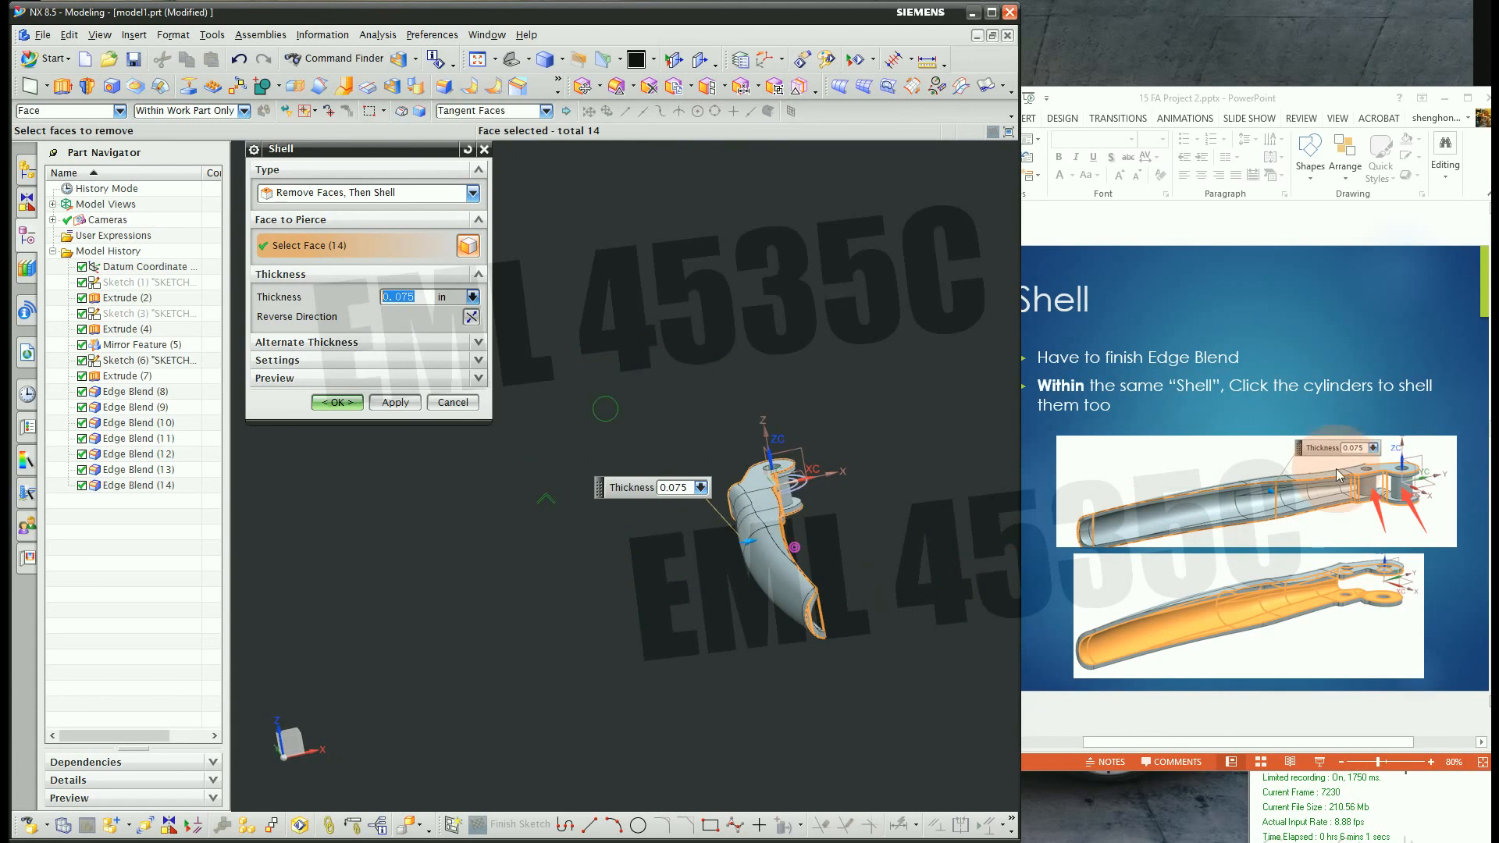
pyautogui.moveTo(792, 486); pyautogui.dragTo(680, 547, button='middle')
pyautogui.scroll(-3, 680, 546)
pyautogui.scroll(6, 902, 478)
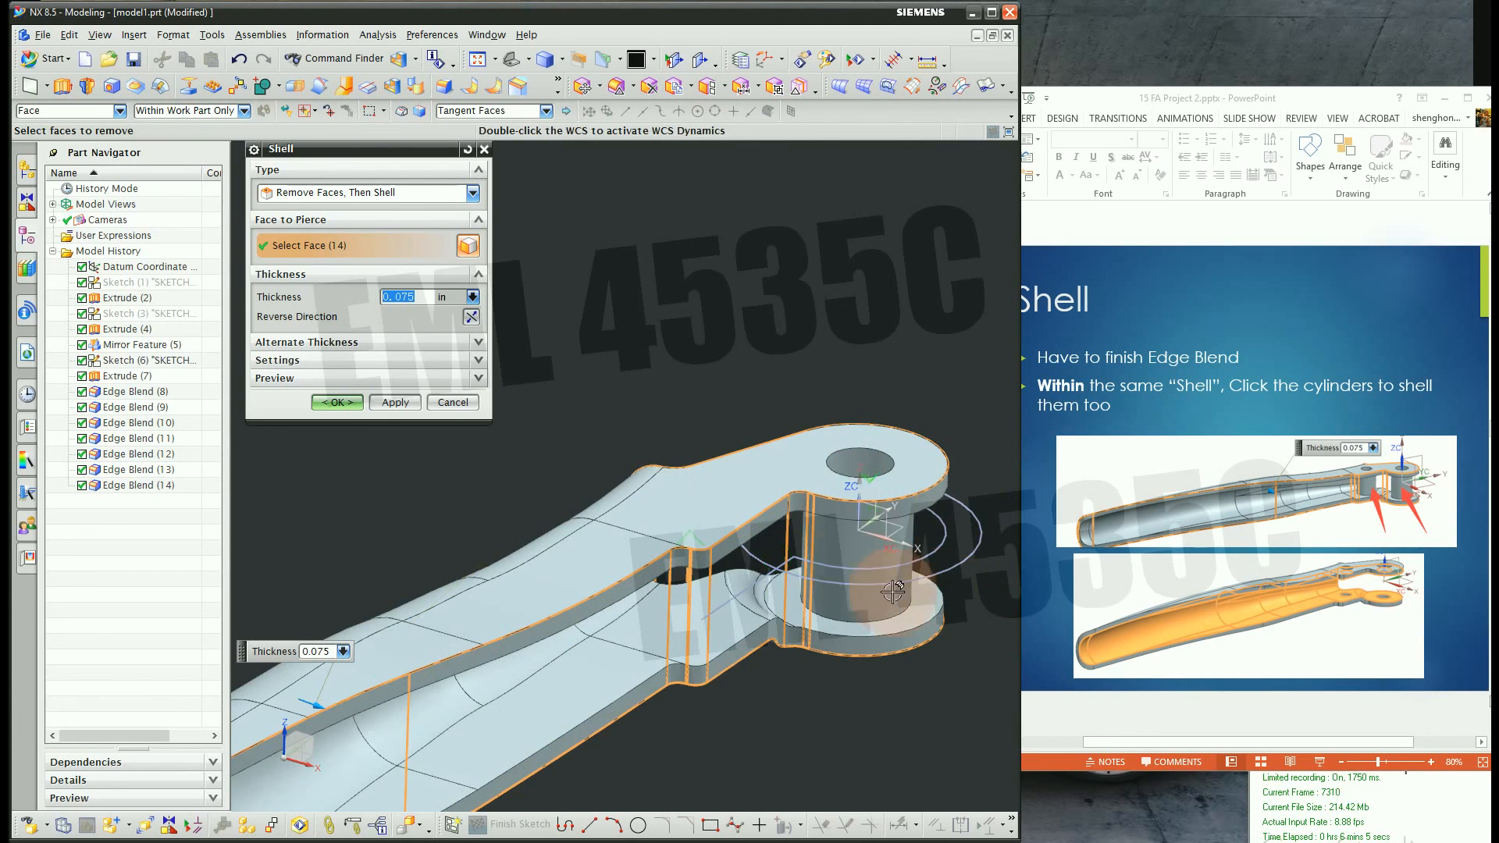
pyautogui.click(845, 544)
pyautogui.scroll(-6, 845, 544)
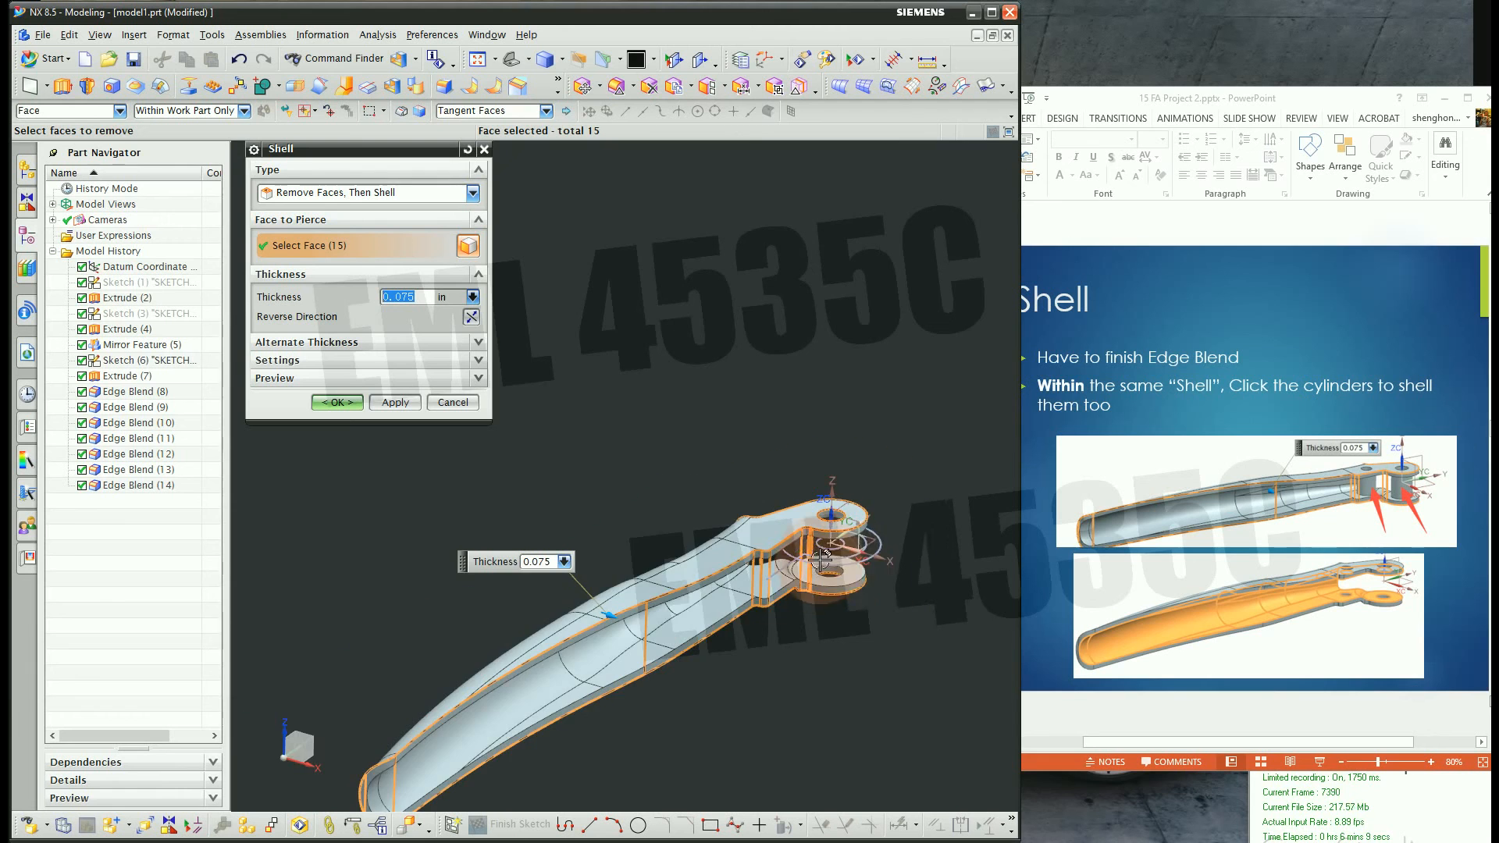
pyautogui.scroll(1, 887, 531)
pyautogui.click(337, 402)
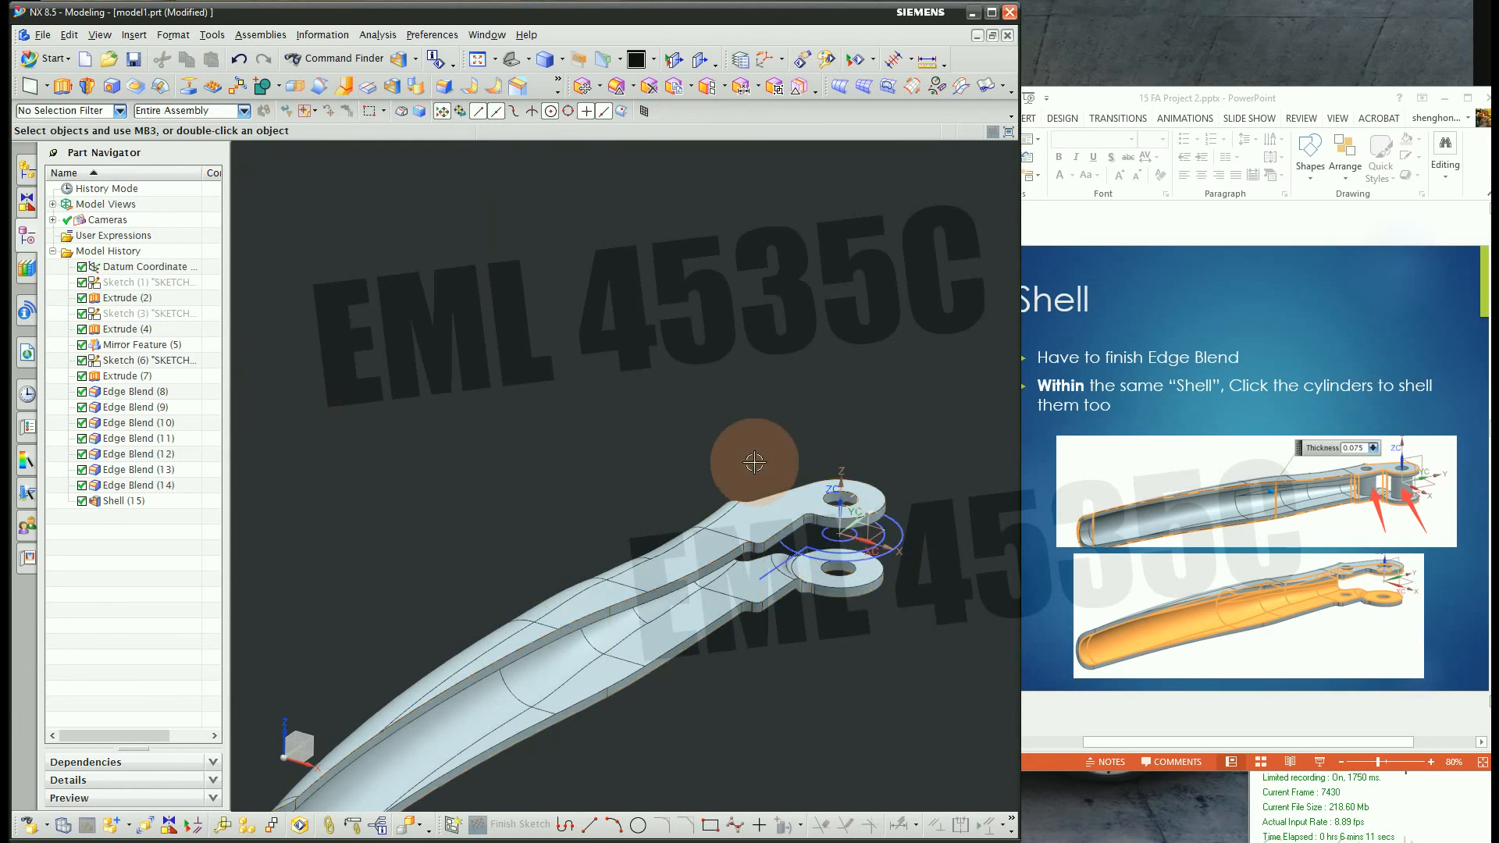
# Reopen the first sketch and draw a small circle on the arm just below the pivot
pyautogui.scroll(-2, 534, 421)
pyautogui.doubleClick(153, 284)
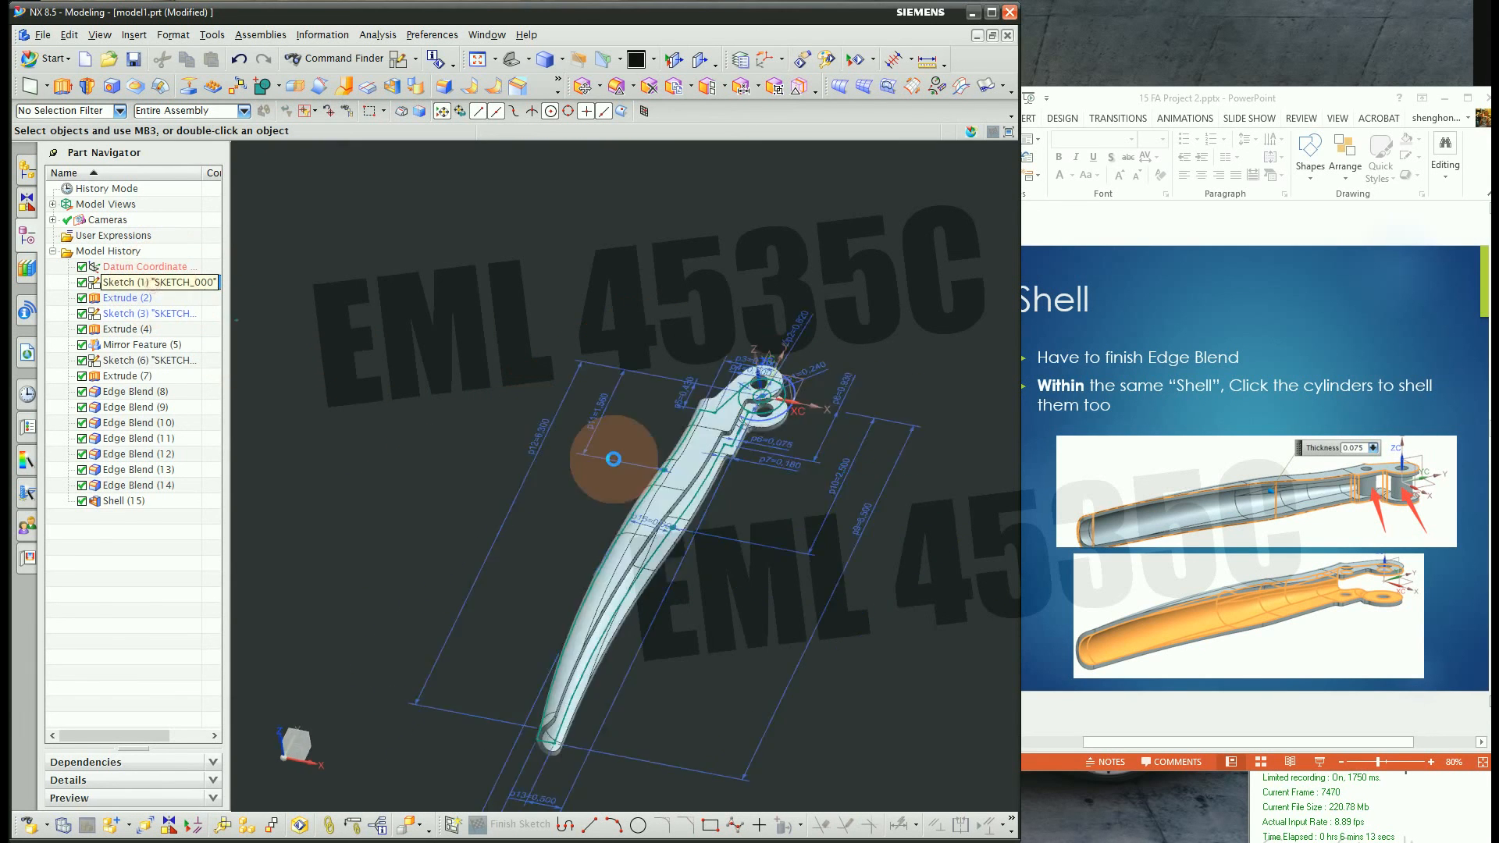
pyautogui.scroll(4, 613, 275)
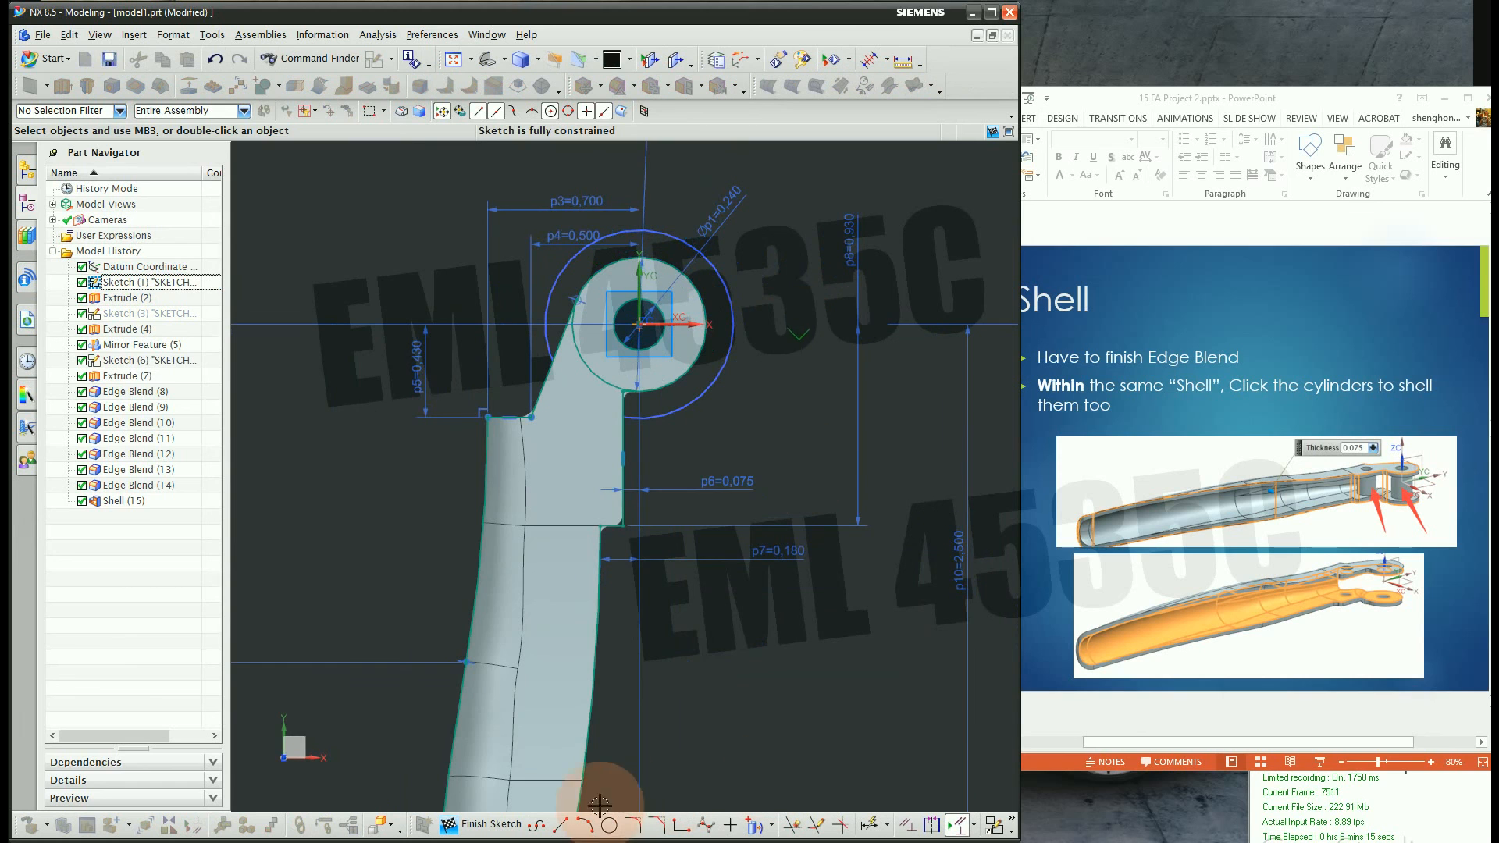
pyautogui.click(609, 826)
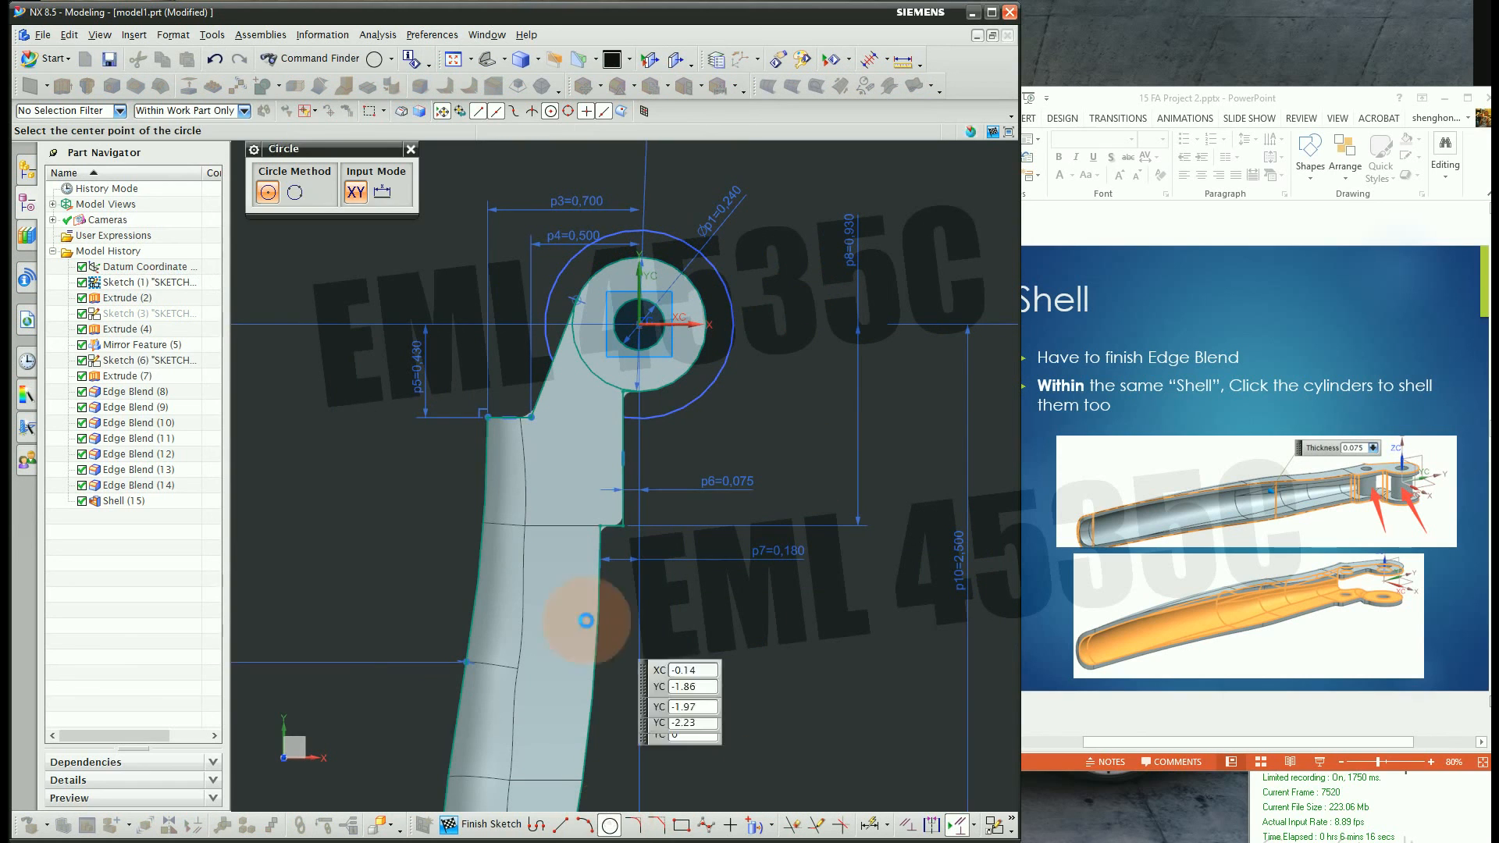
pyautogui.click(588, 463)
pyautogui.click(410, 149)
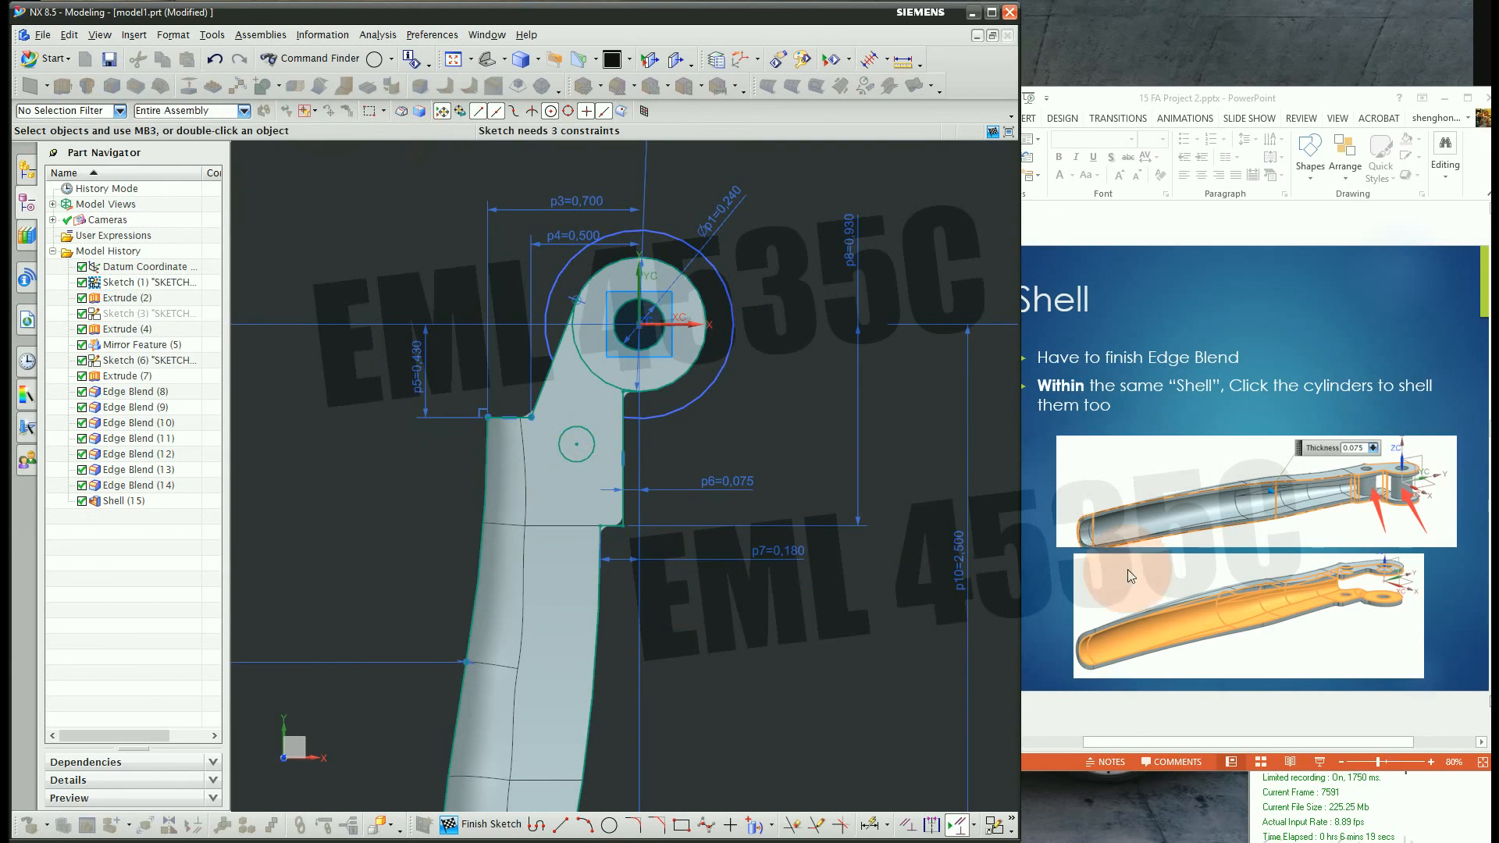
# Switch to PowerPoint, return to the Sketch 1,XY slide and enlarge it to 140% around the small circle's dimensions
pyautogui.click(1280, 369)
pyautogui.scroll(10, 1280, 371)
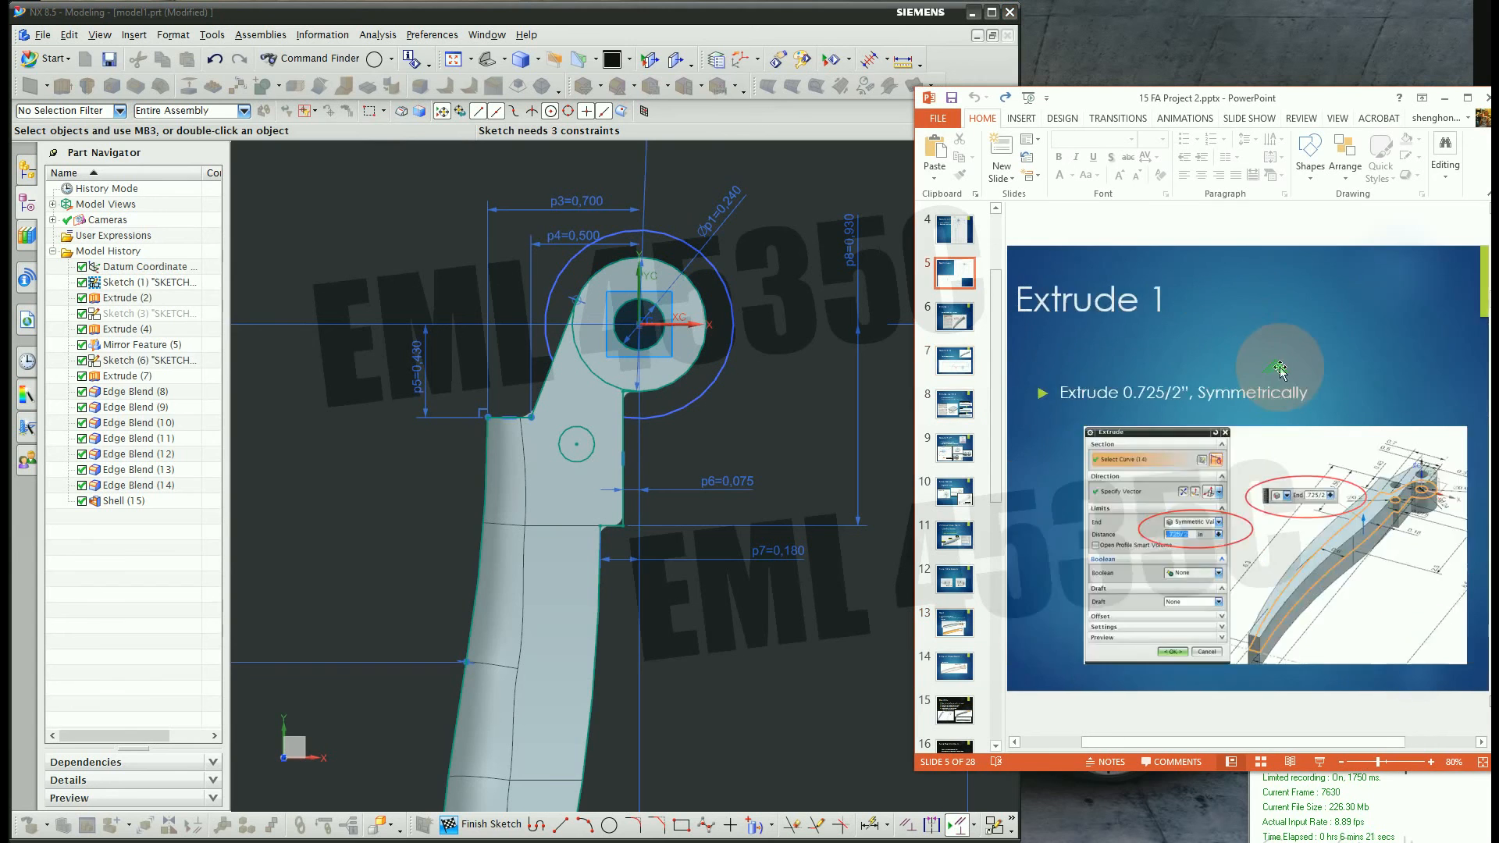
pyautogui.scroll(1, 1280, 371)
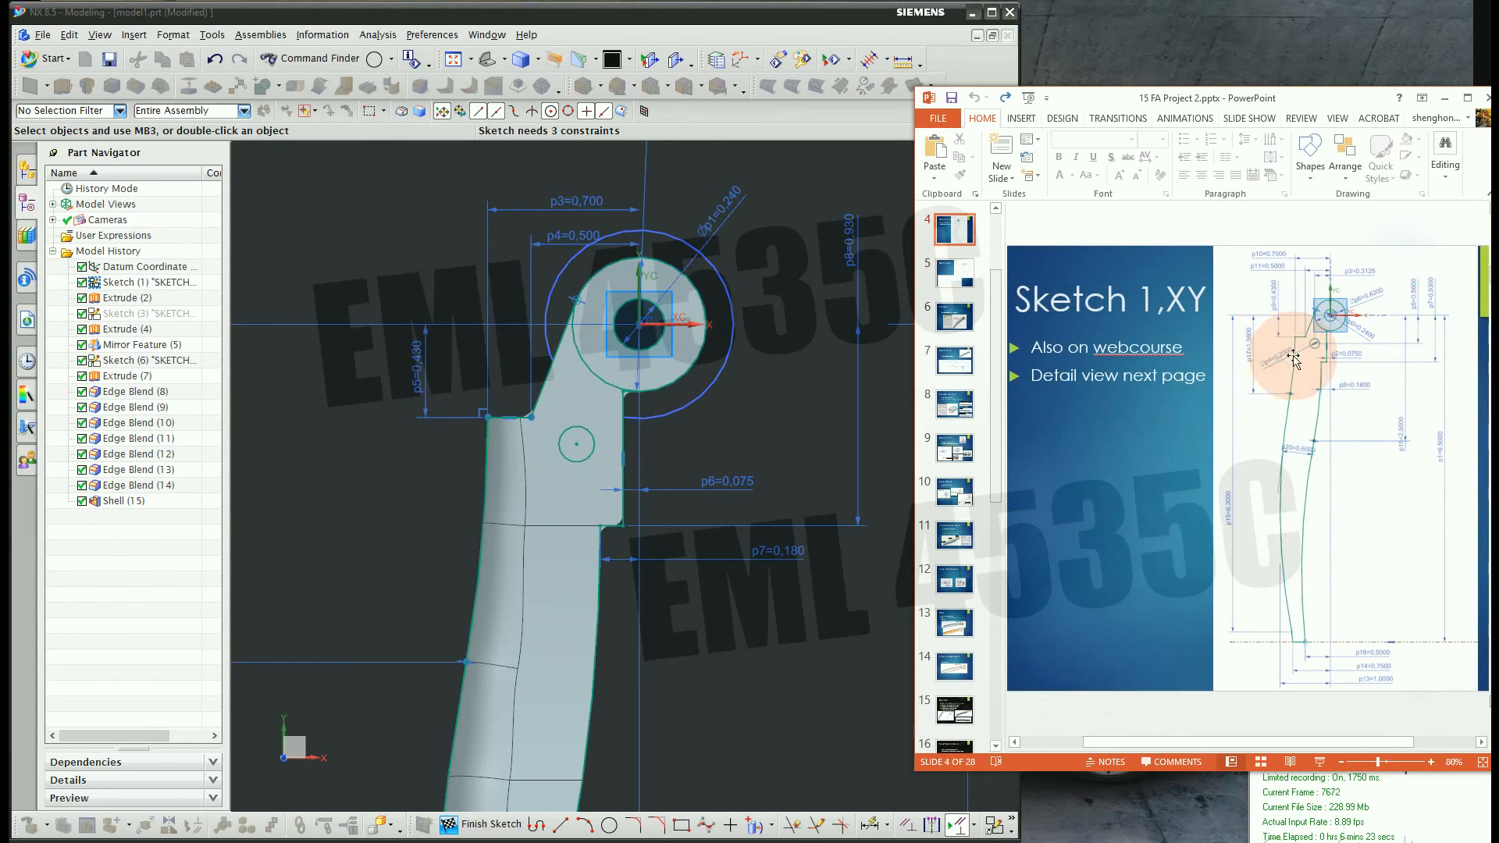
pyautogui.click(1432, 764)
pyautogui.click(1433, 763)
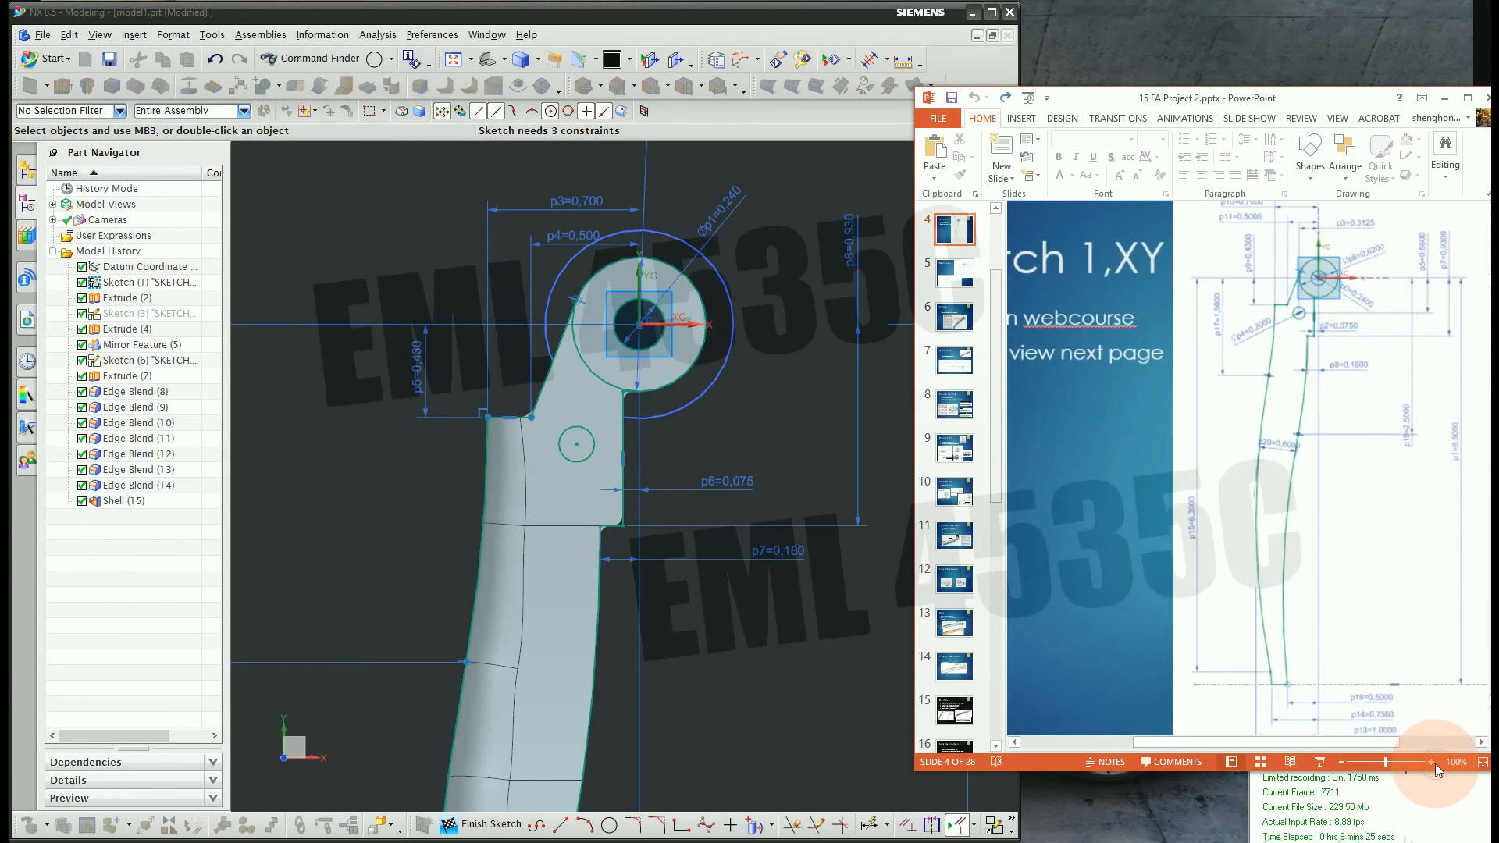
pyautogui.click(1432, 763)
pyautogui.click(1432, 764)
pyautogui.click(1433, 764)
pyautogui.click(1432, 764)
pyautogui.scroll(4, 1402, 632)
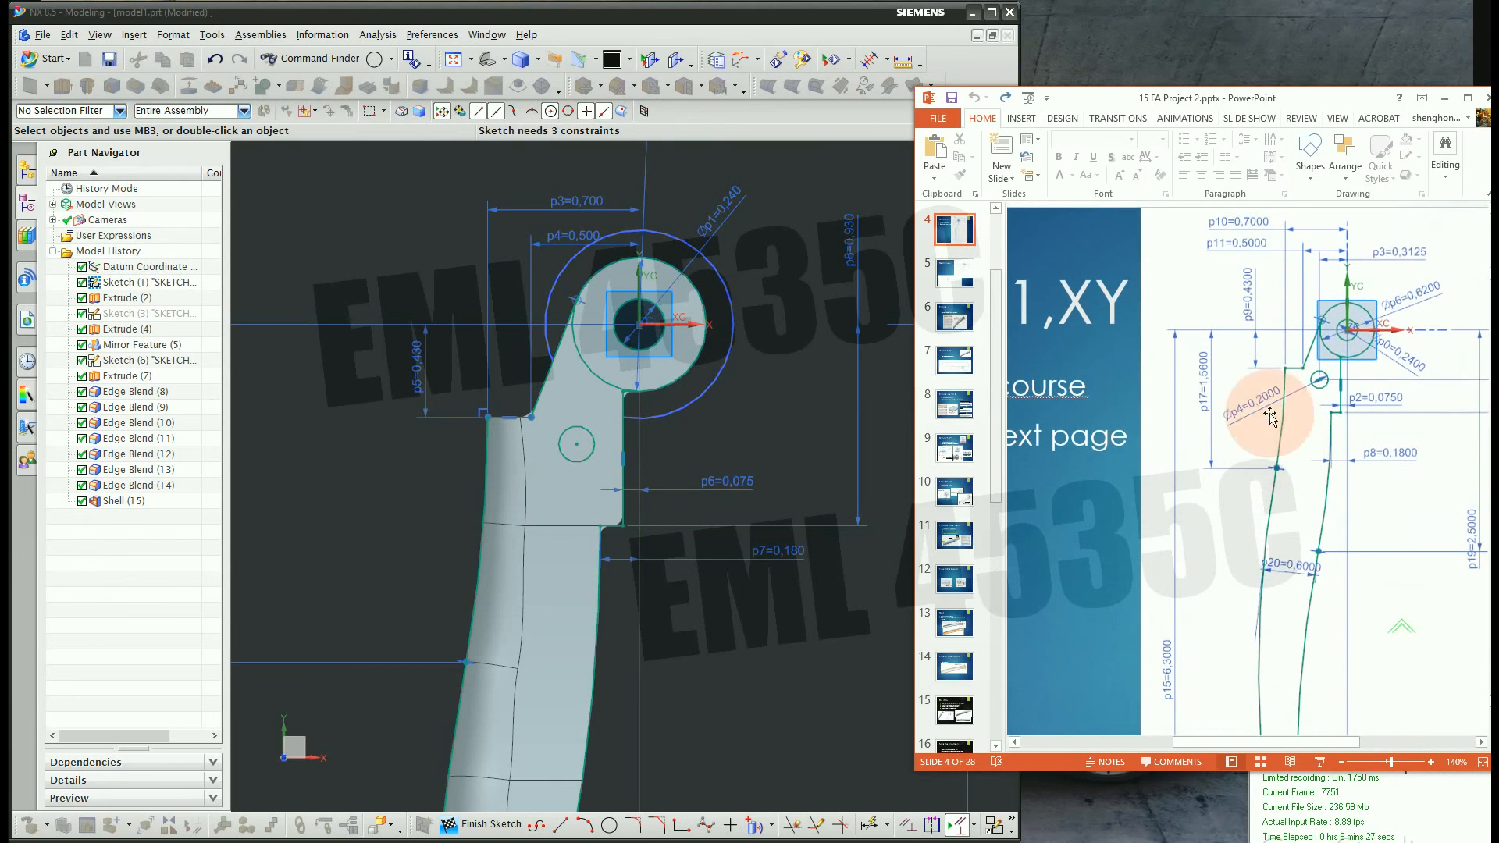
# In the NX sketch, dimension the small circle's diameter as 0.2 in and its centre's distance from the vertical axis as 0.3125 in
pyautogui.click(865, 825)
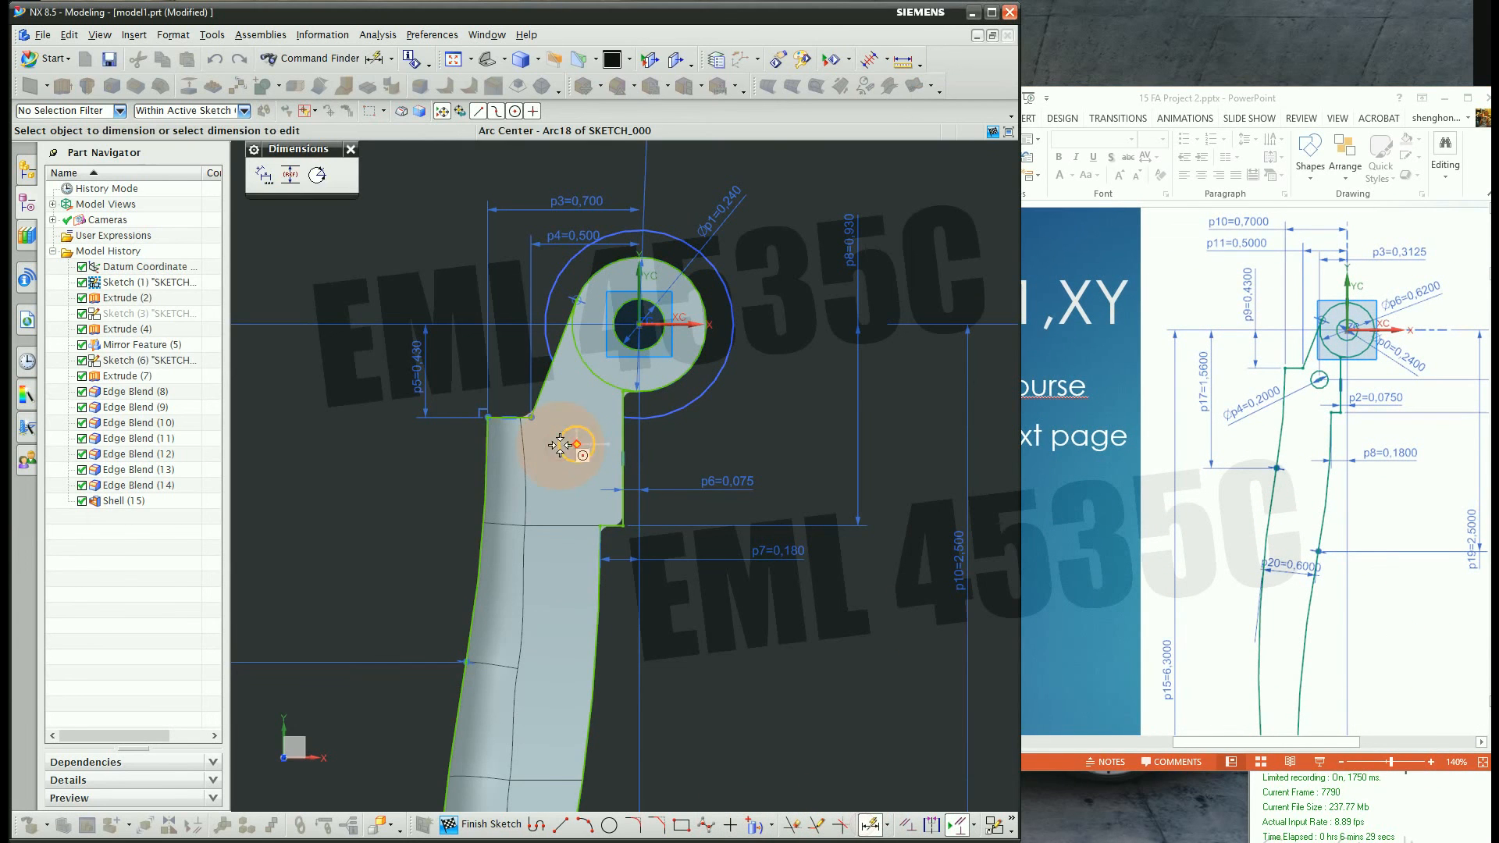
pyautogui.click(559, 445)
pyautogui.click(384, 436)
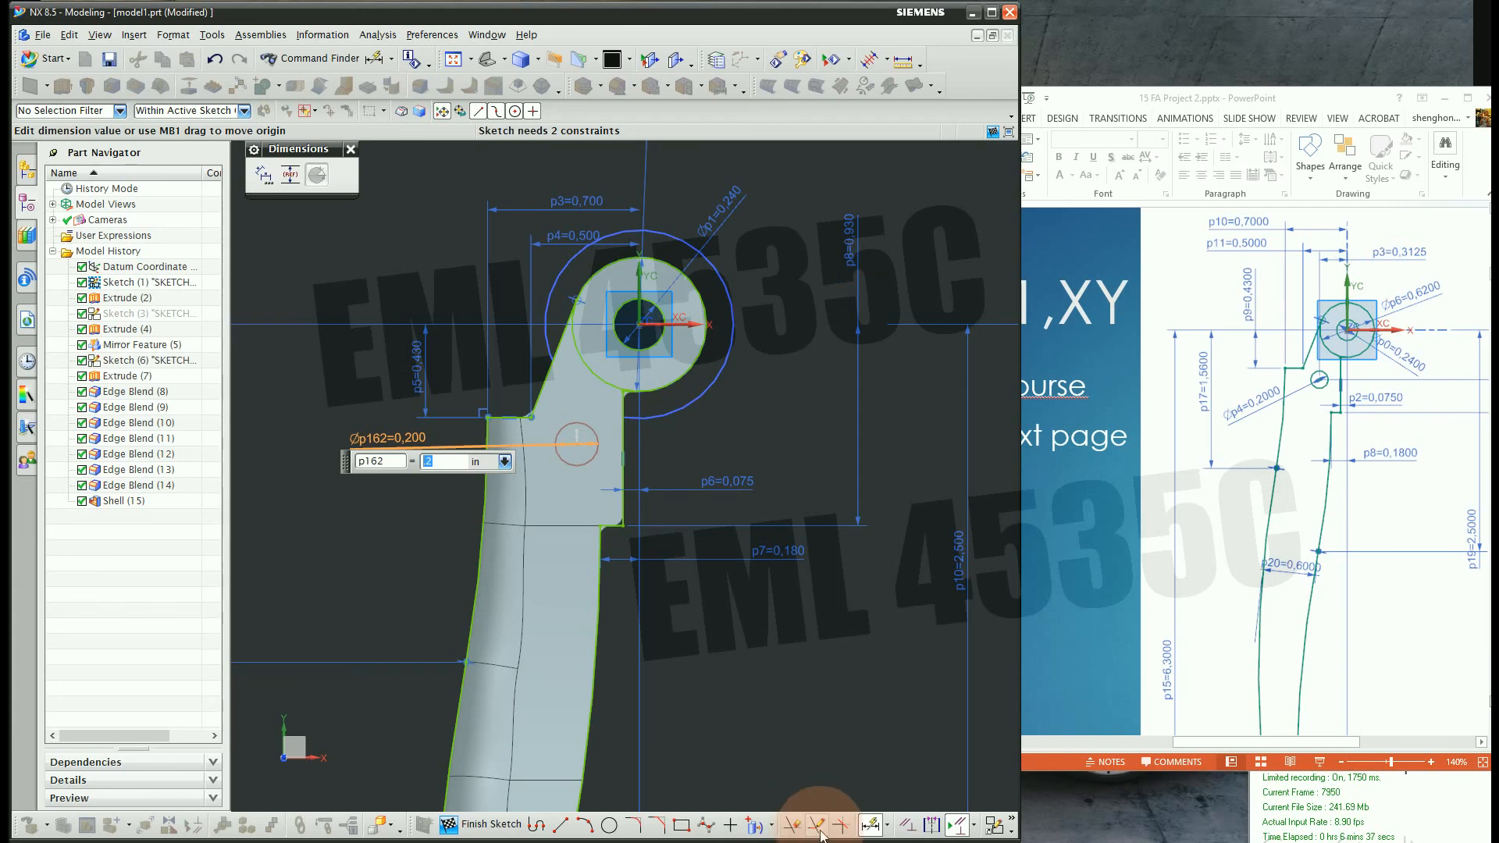
pyautogui.click(615, 271)
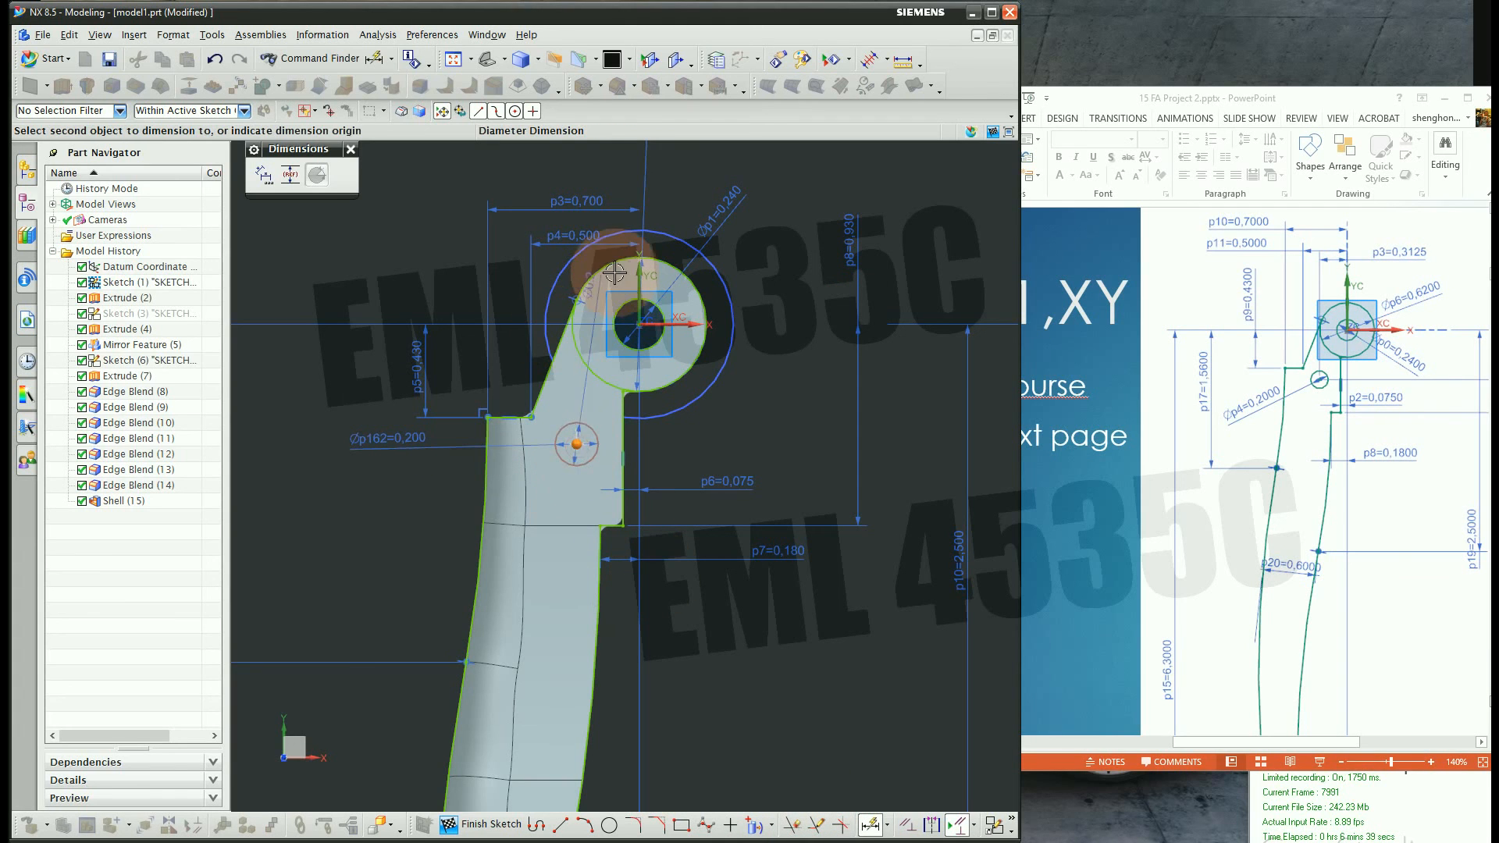
pyautogui.click(636, 275)
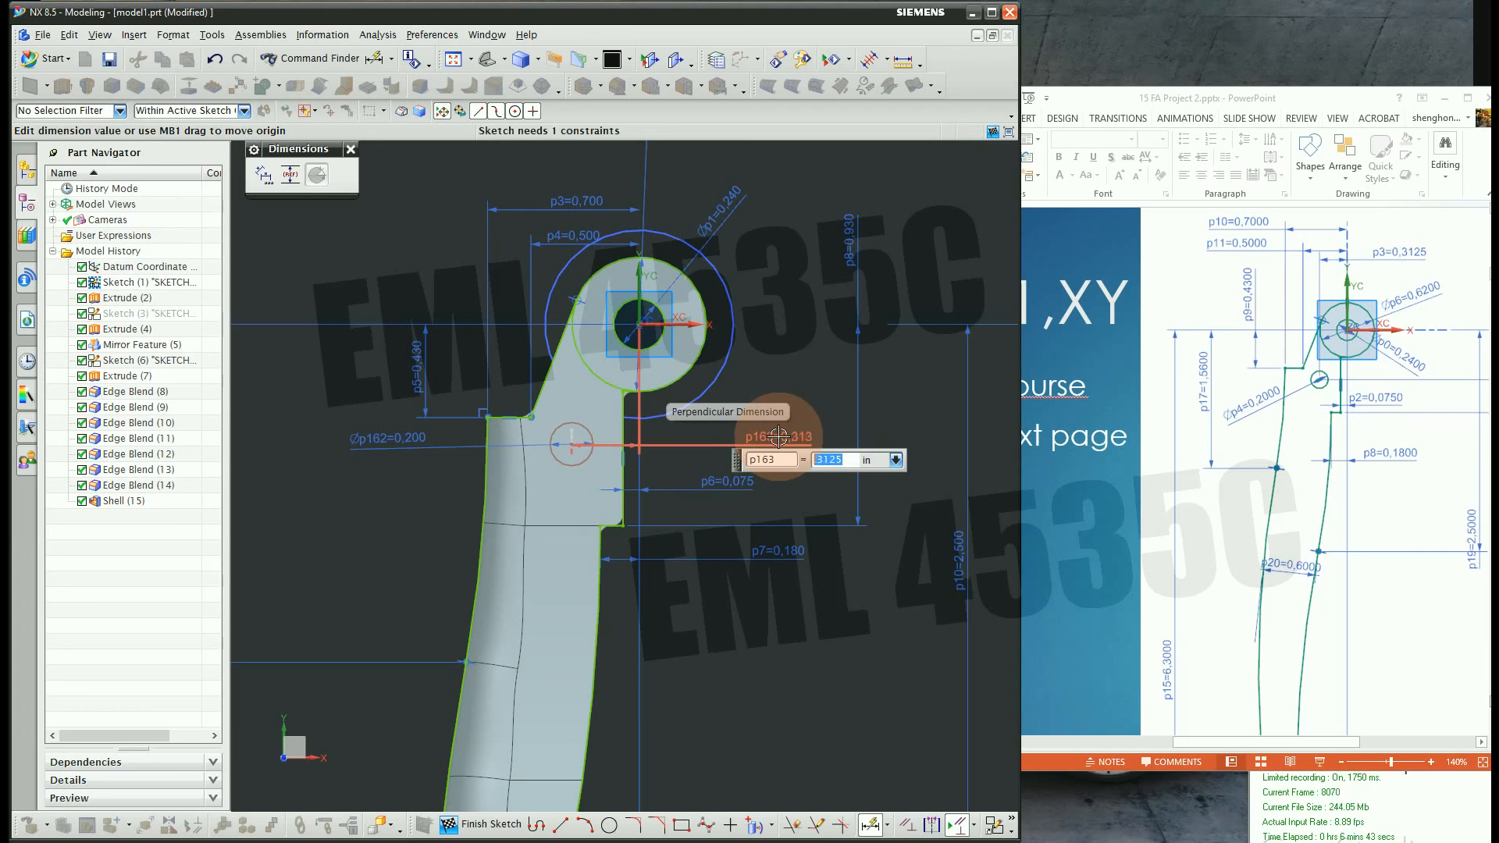
# Check the circle's vertical dimension on the slide, set its centre 0.56 in below the horizontal axis and finish the sketch
pyautogui.moveTo(1342, 751); pyautogui.dragTo(1455, 743)
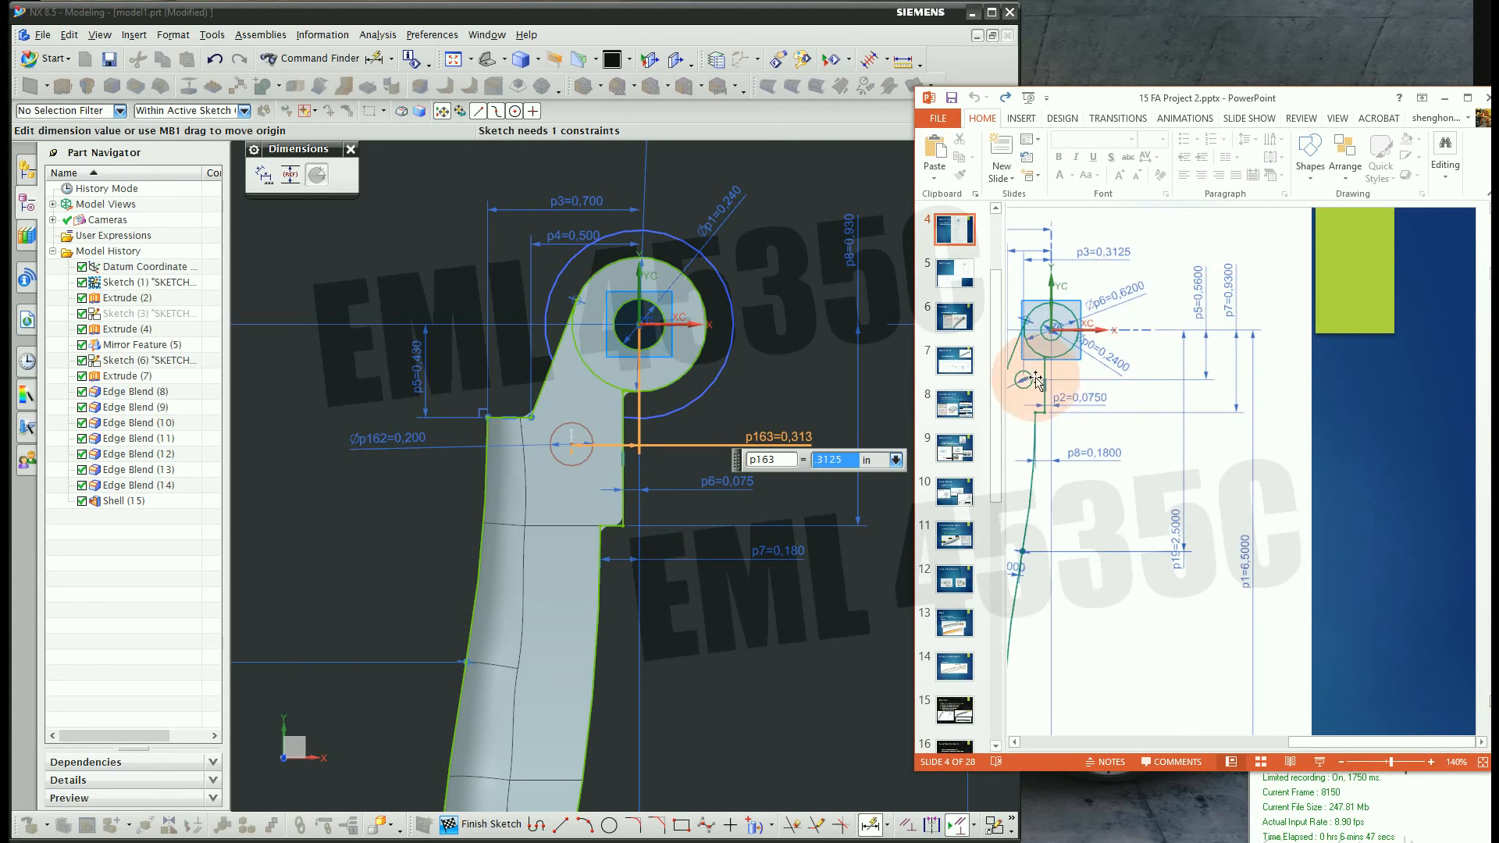
pyautogui.click(573, 445)
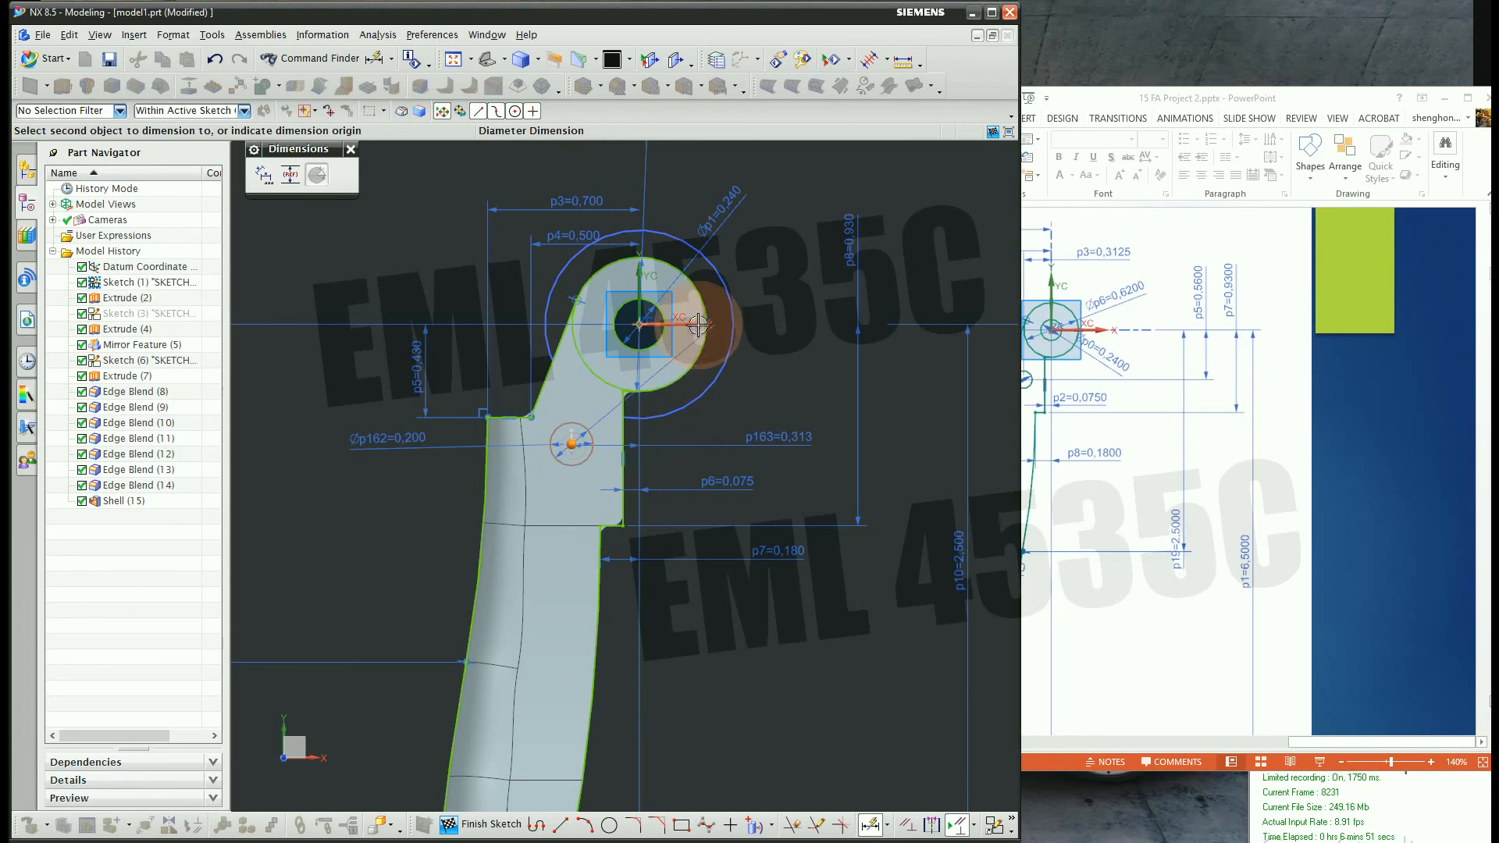
pyautogui.click(698, 325)
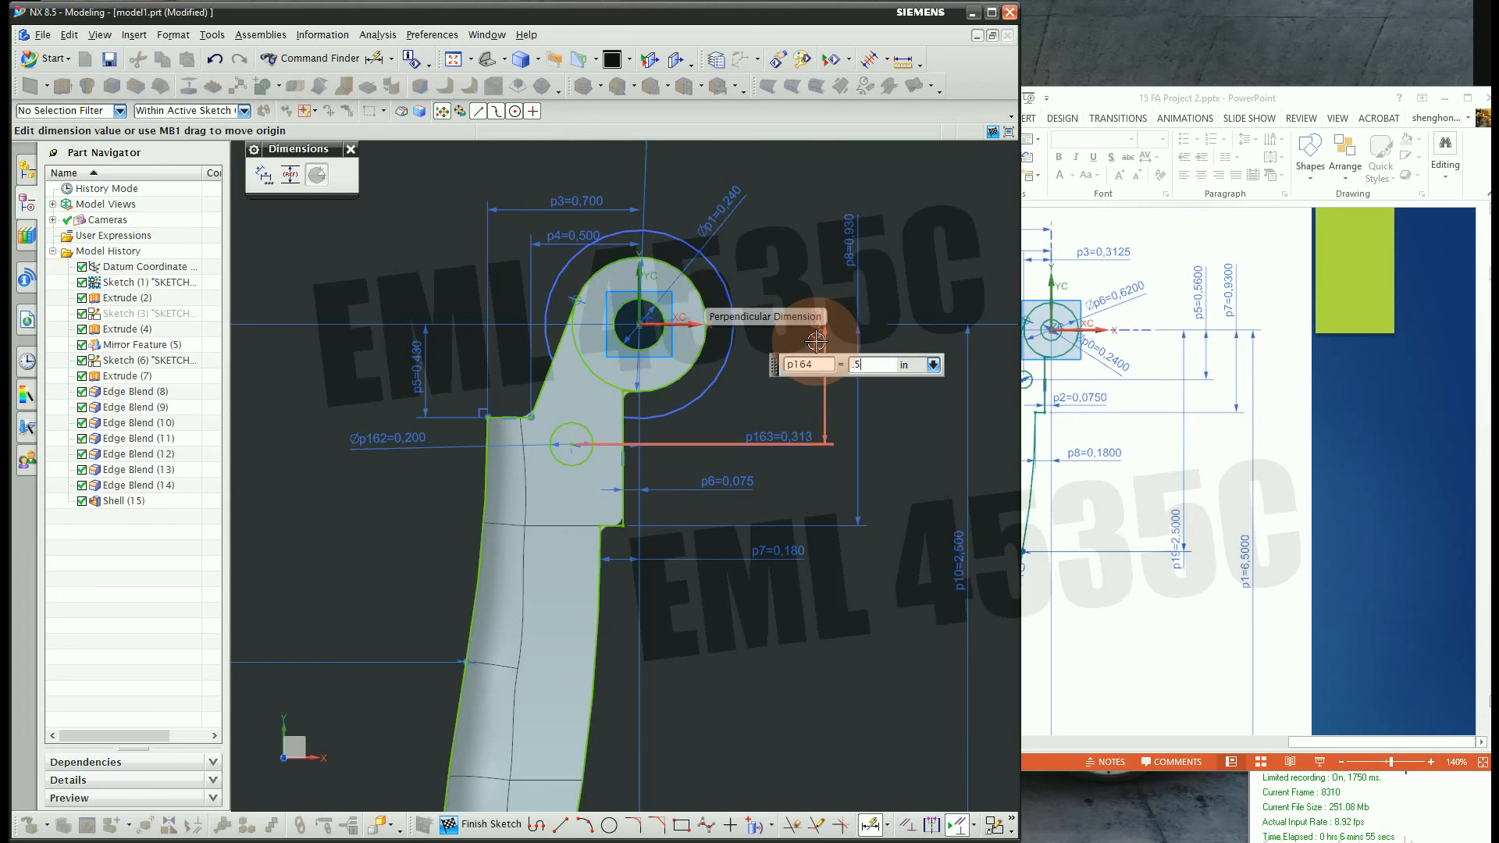
pyautogui.click(491, 823)
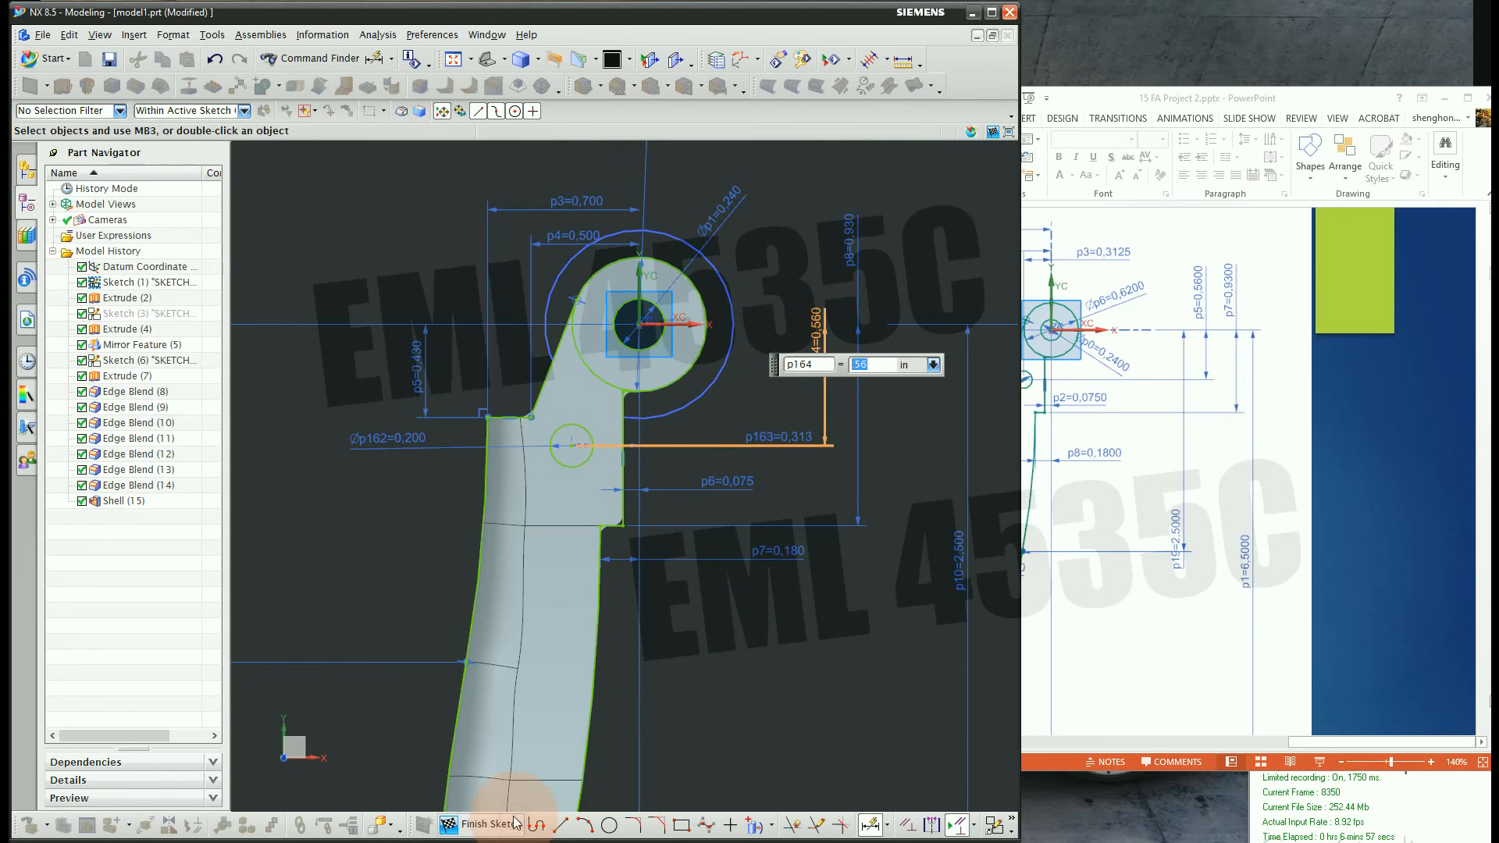
# Edit the shell to also remove the cylindrical face around the new small hole
pyautogui.moveTo(668, 470); pyautogui.dragTo(719, 571, button='middle')
pyautogui.scroll(-3, 549, 586)
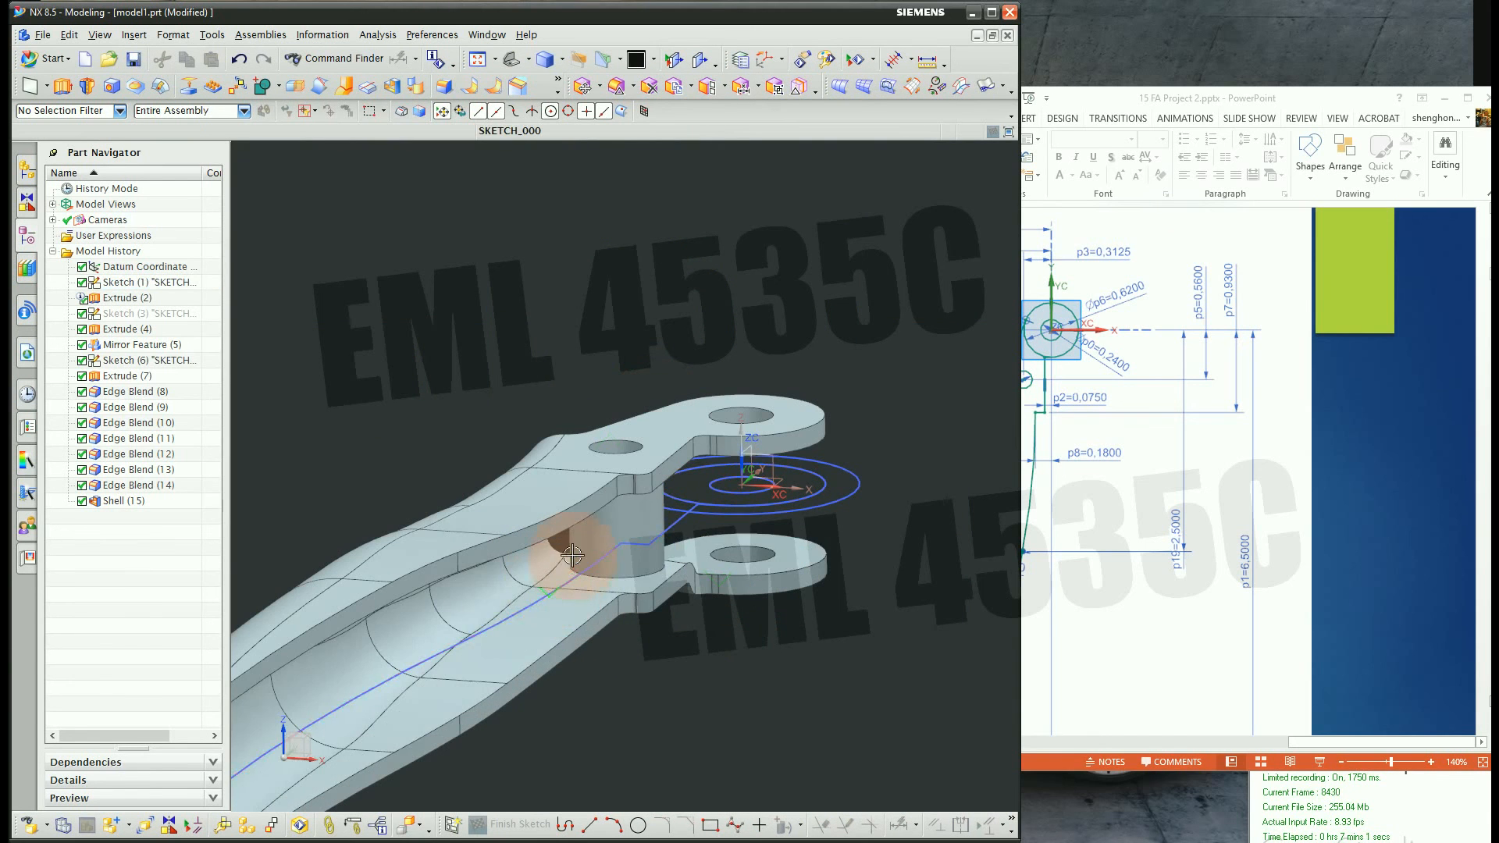
pyautogui.doubleClick(125, 500)
pyautogui.moveTo(466, 408); pyautogui.dragTo(345, 420, button='middle')
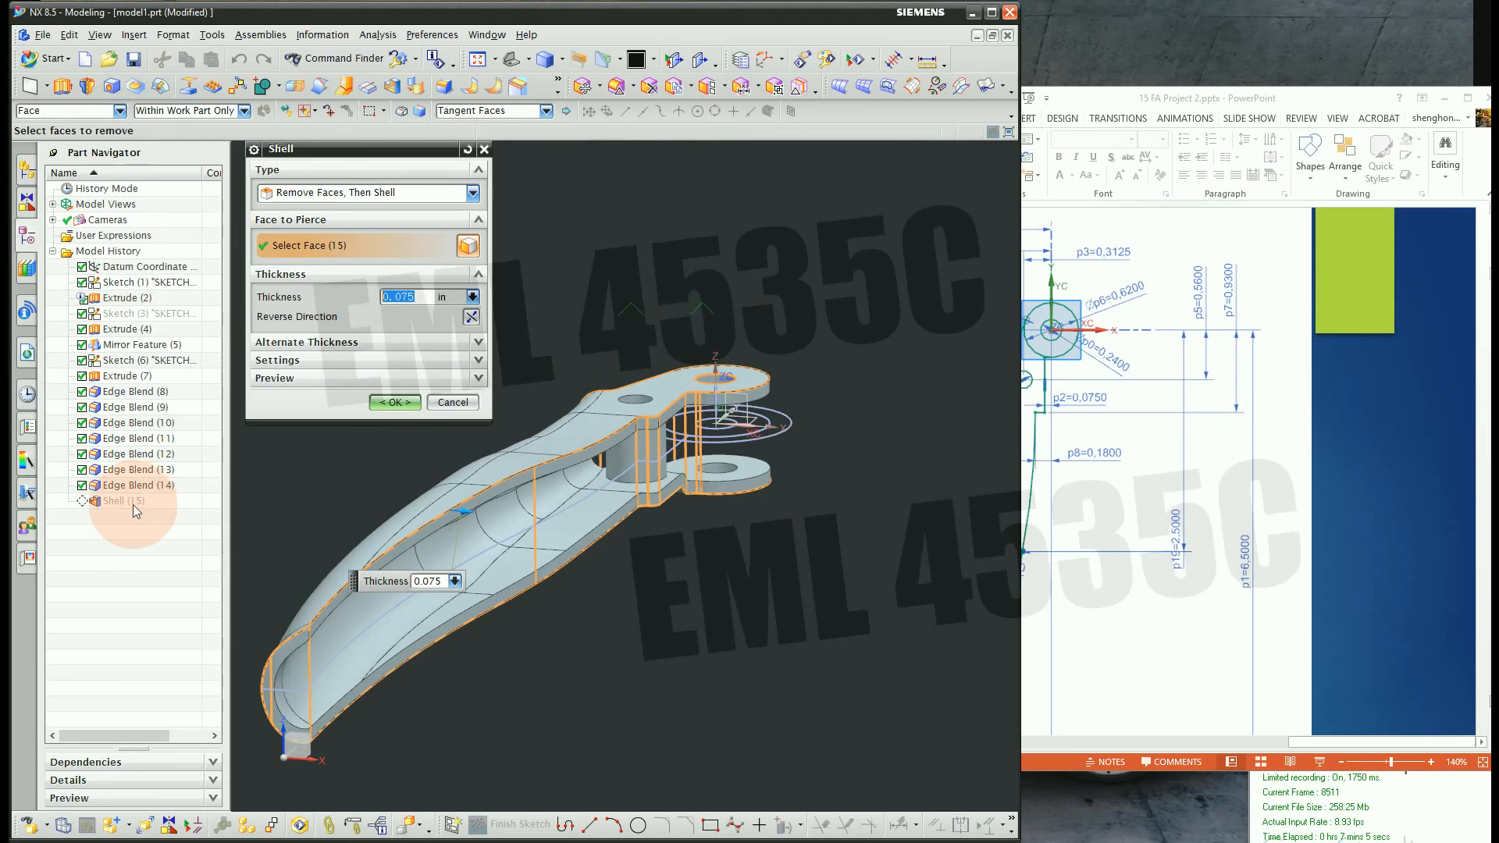
pyautogui.scroll(4, 650, 442)
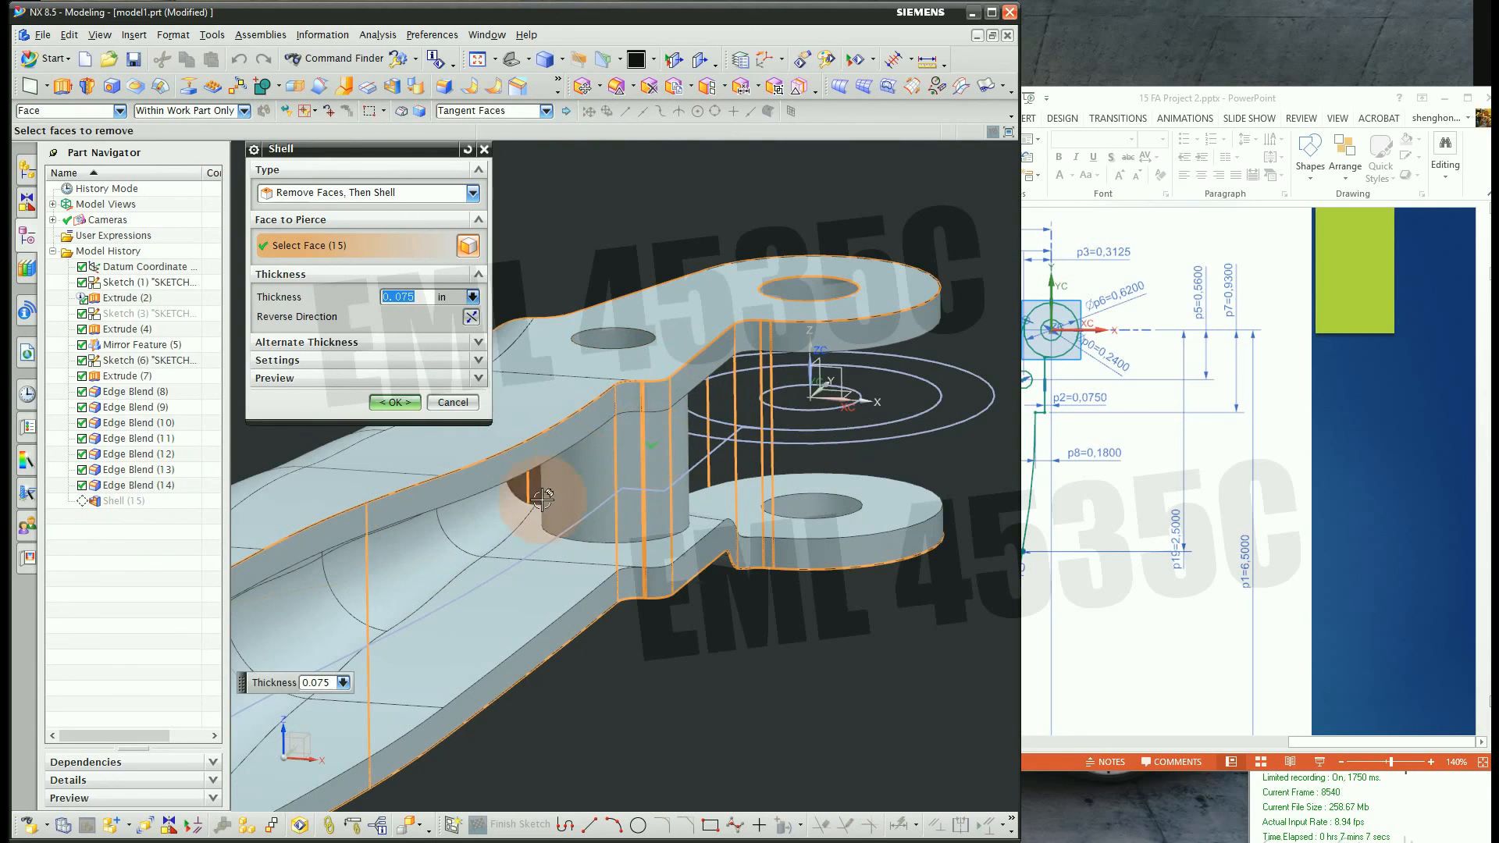
pyautogui.click(584, 477)
pyautogui.scroll(-3, 804, 494)
pyautogui.click(391, 402)
pyautogui.scroll(-2, 701, 433)
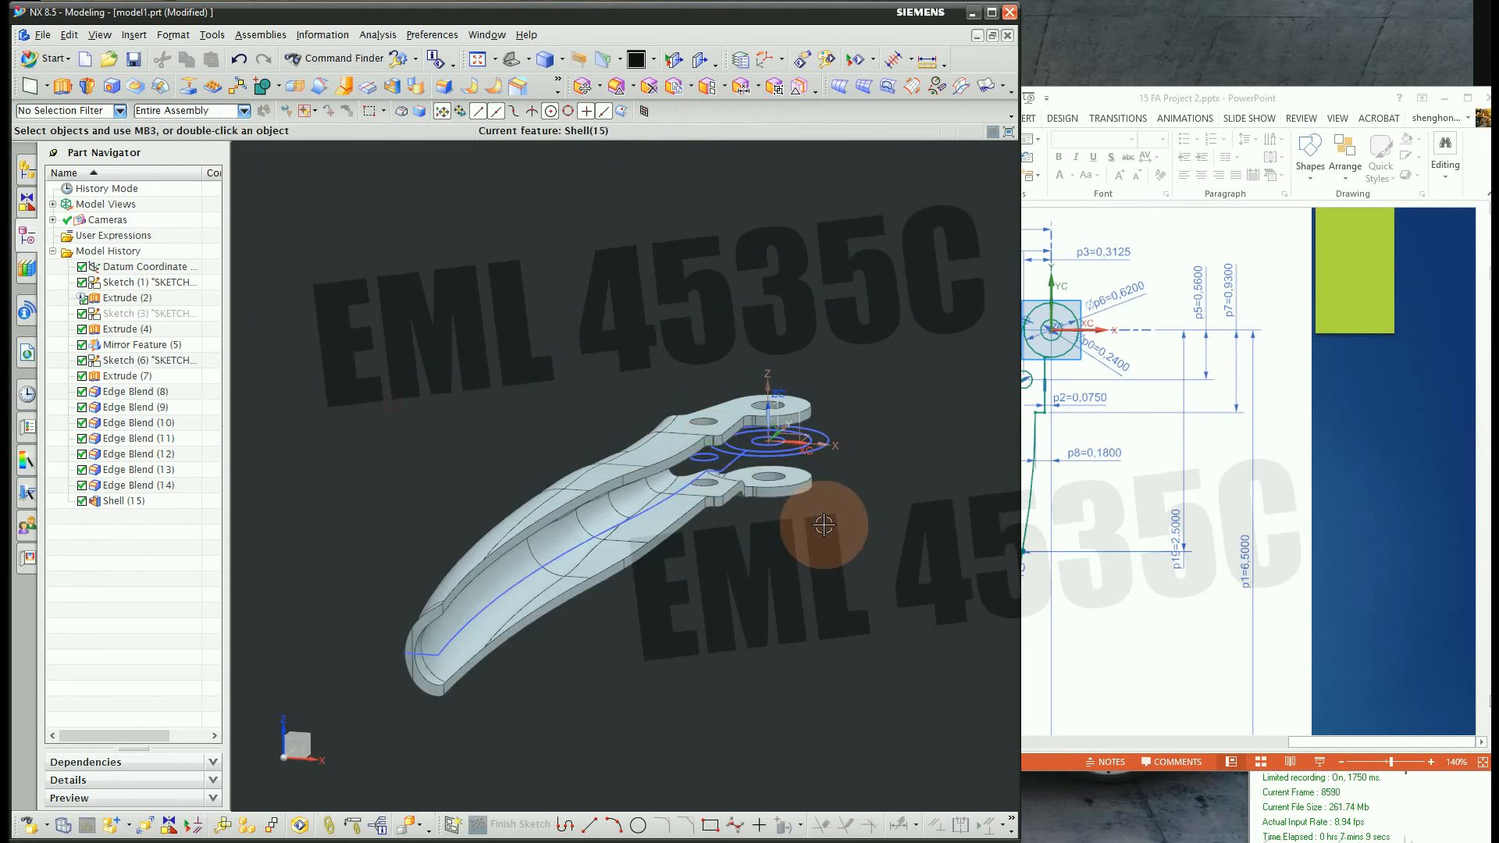
# Switch to PowerPoint, browse the project slides from slide 4 to slide 7 for the remaining features and return to NX
pyautogui.moveTo(824, 525); pyautogui.dragTo(761, 574, button='middle')
pyautogui.click(1383, 563)
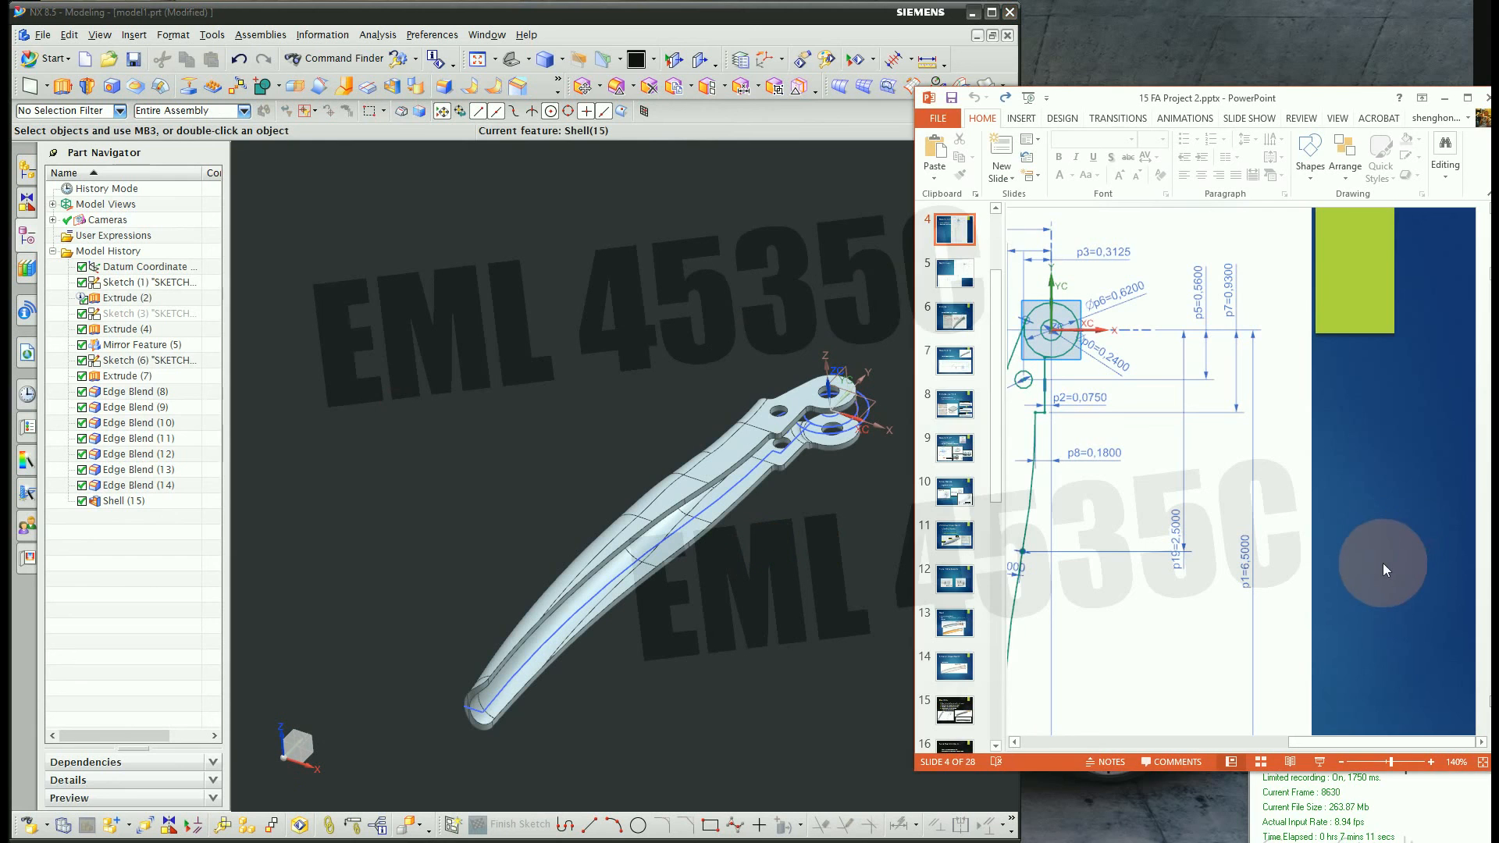
pyautogui.scroll(-5, 1383, 564)
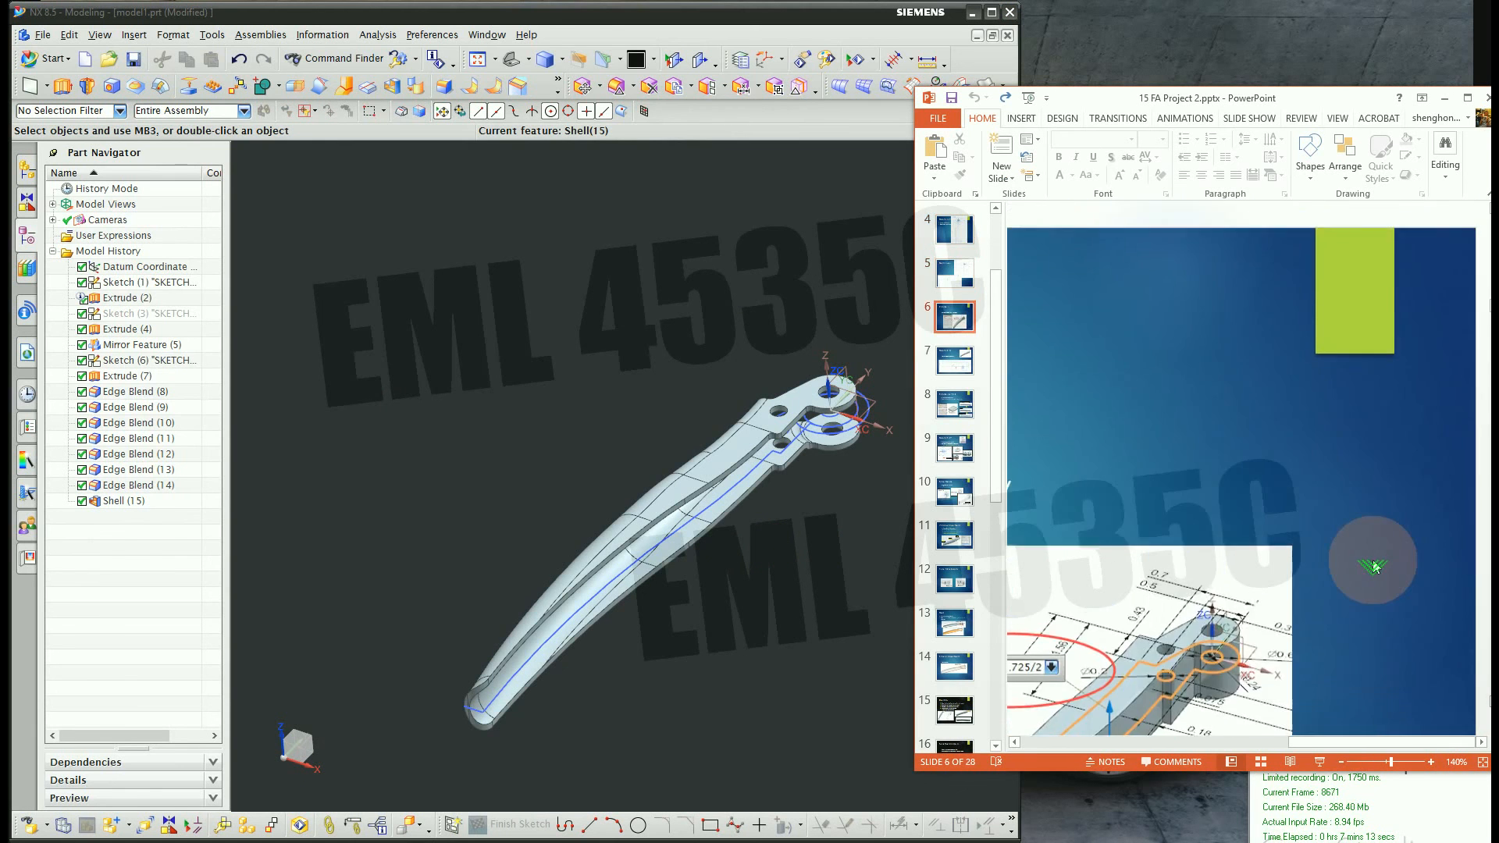
pyautogui.scroll(-3, 1375, 566)
pyautogui.click(736, 644)
pyautogui.moveTo(713, 646); pyautogui.dragTo(721, 620, button='middle')
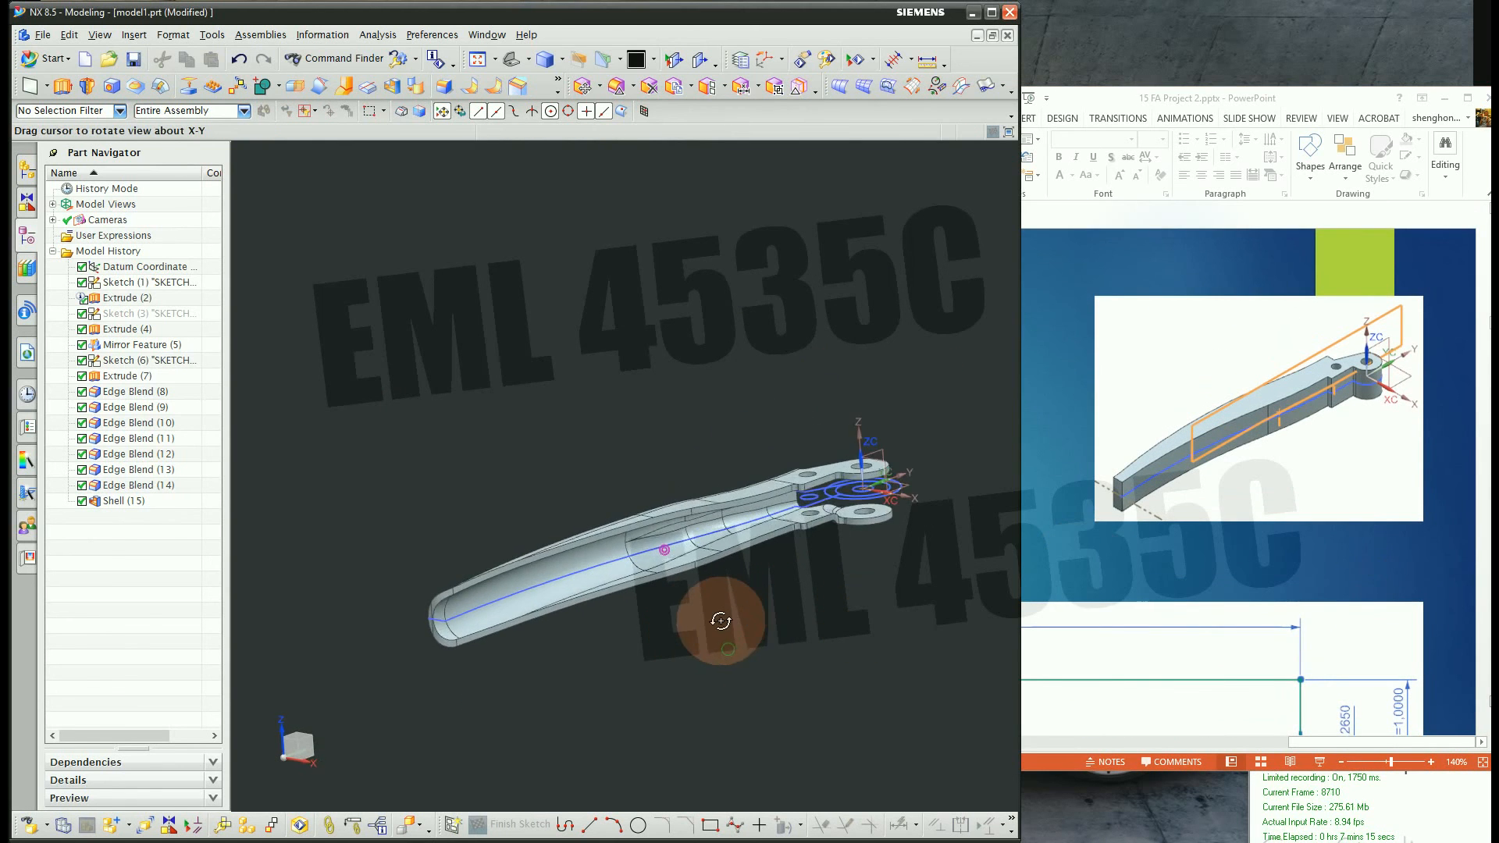
# Start an edge blend on the outer tangent edge chain around the shelled handle's open side with a 0.02 in radius
pyautogui.scroll(2, 721, 620)
pyautogui.click(444, 85)
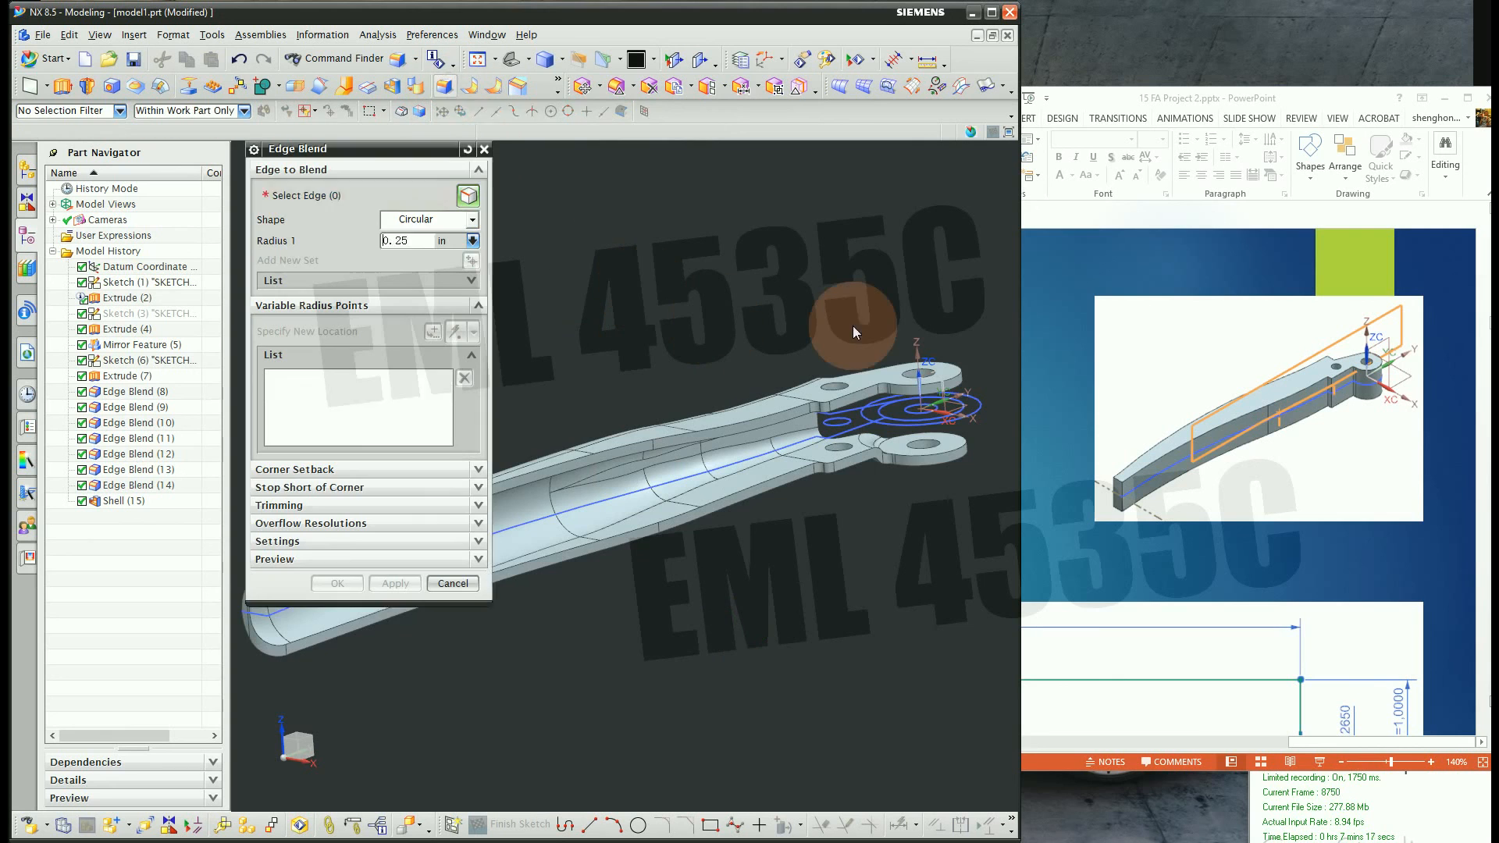
pyautogui.scroll(2, 854, 320)
pyautogui.click(858, 427)
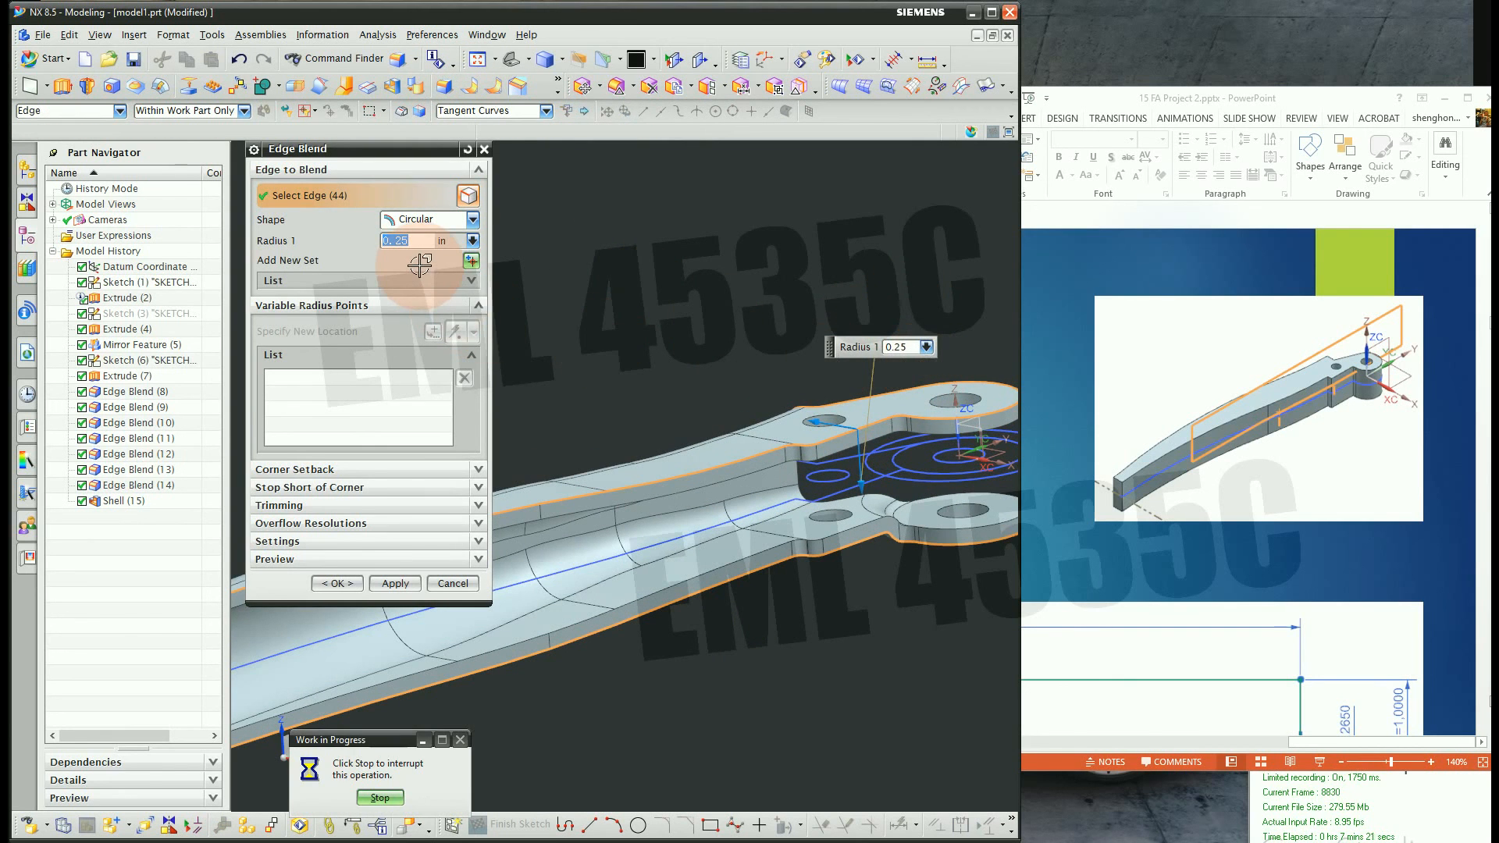
pyautogui.write('.01')
pyautogui.press('Return')
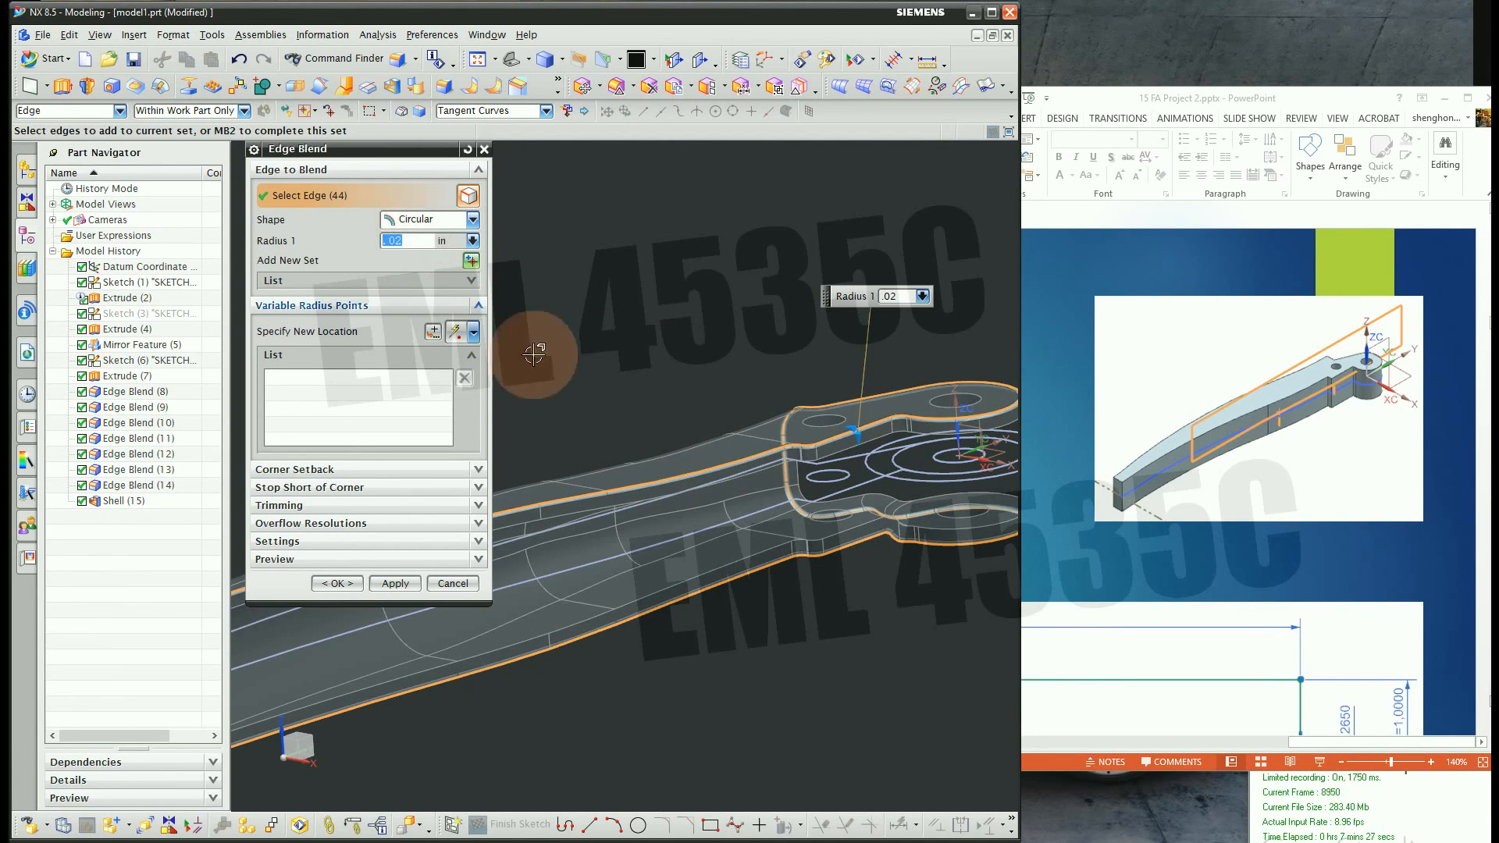
# Add the remaining tangent edge chains along the handle's inner rim and between the hinge lugs to the blend and create it
pyautogui.click(850, 451)
pyautogui.scroll(-4, 905, 516)
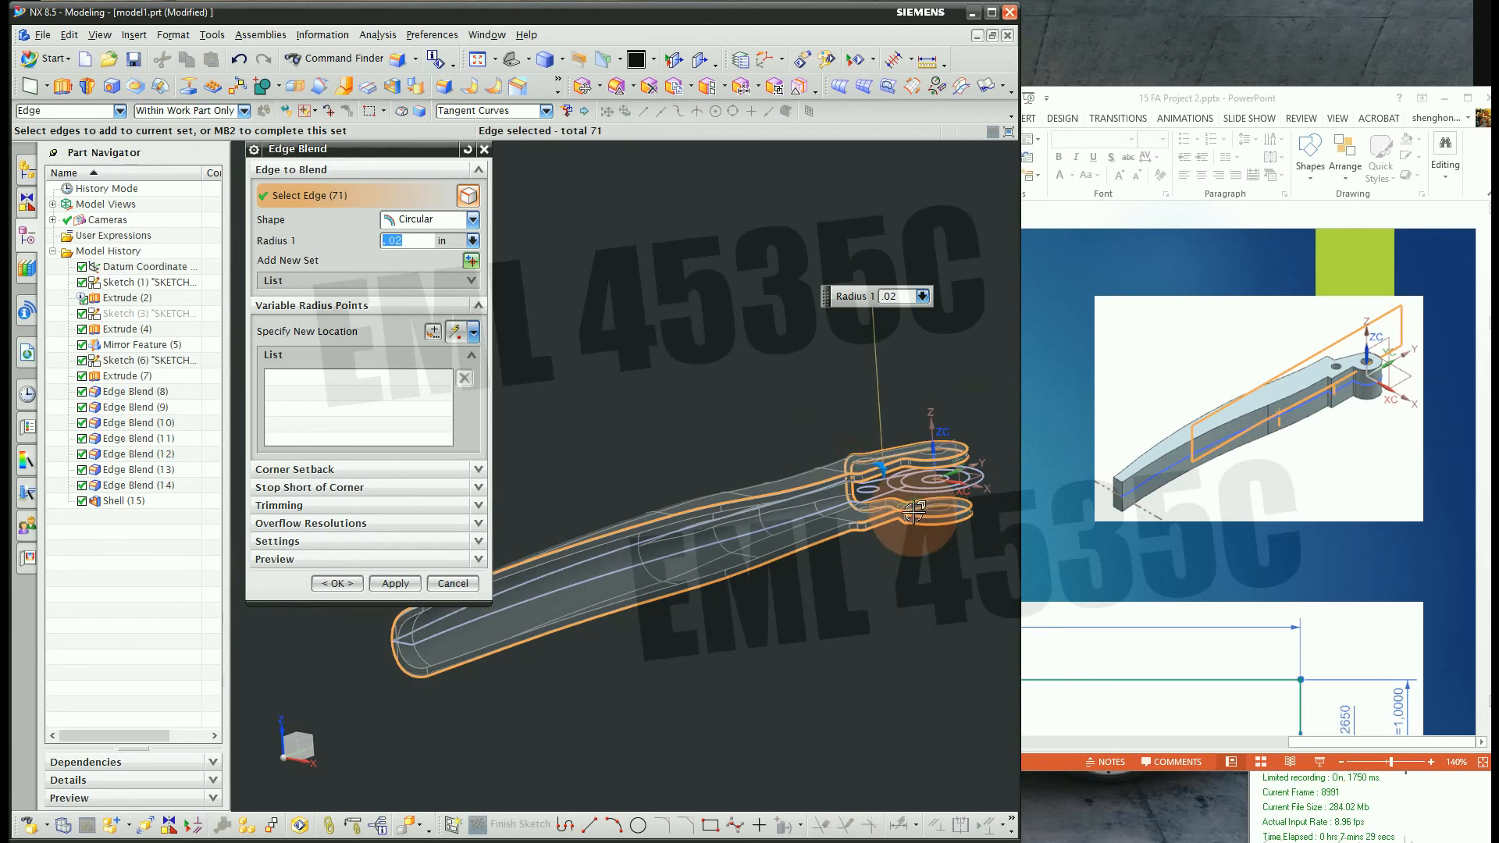
pyautogui.scroll(5, 847, 478)
pyautogui.scroll(3, 838, 484)
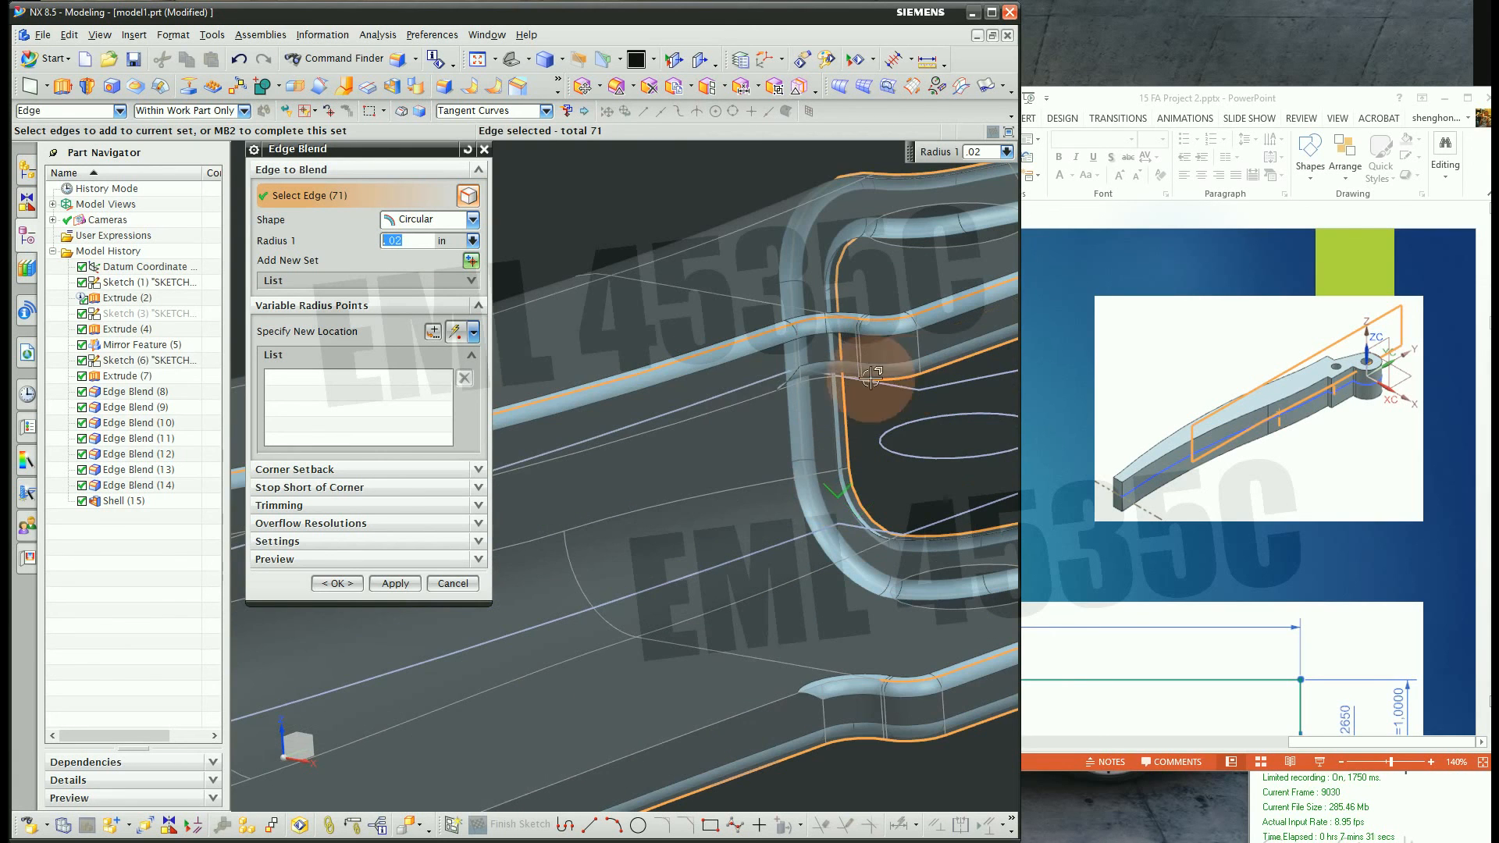
pyautogui.scroll(-2, 800, 380)
pyautogui.scroll(4, 812, 378)
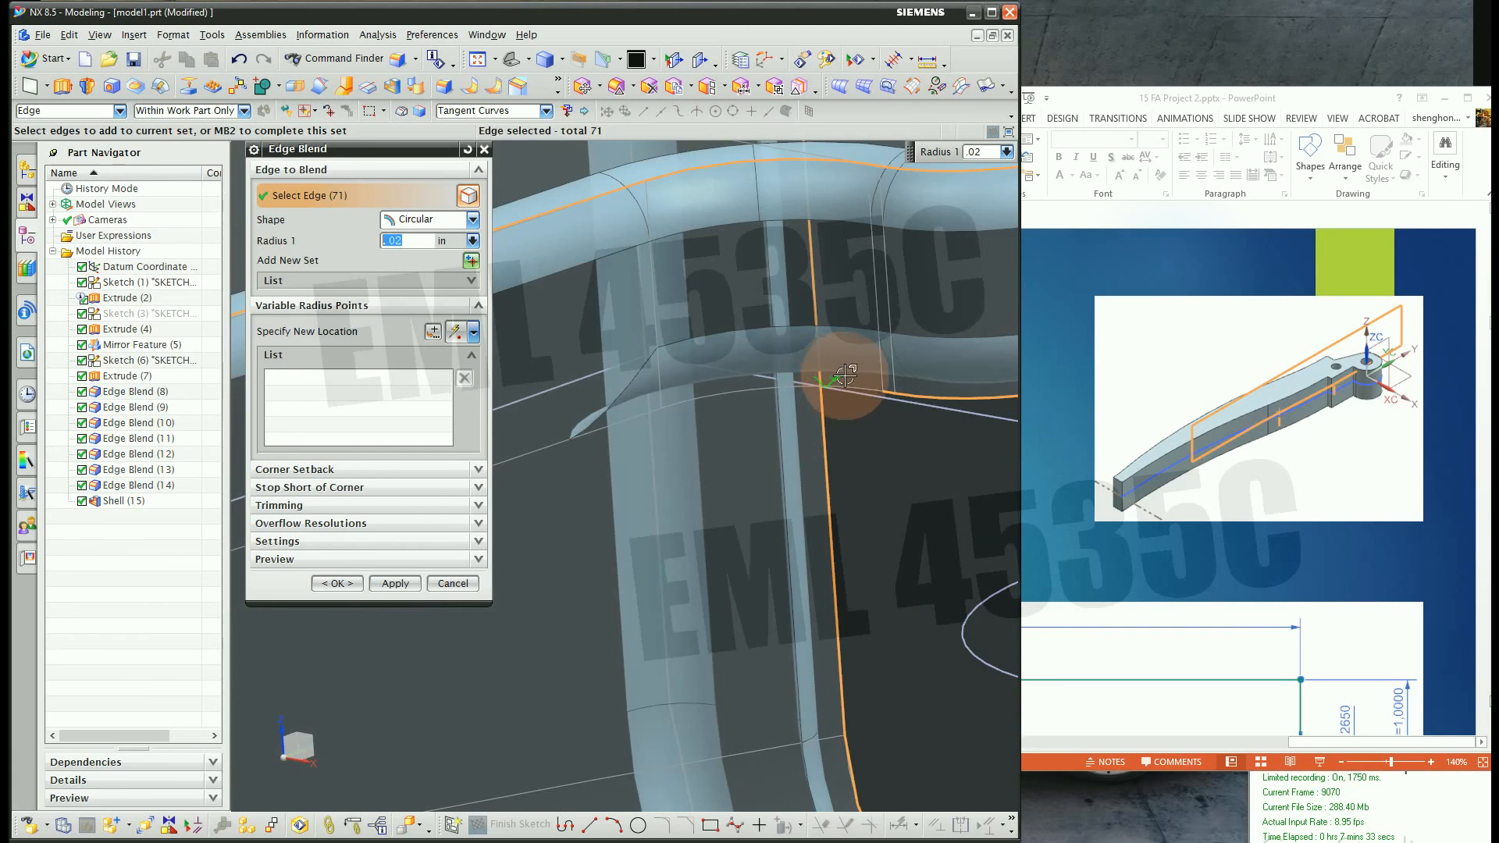
pyautogui.click(853, 385)
pyautogui.scroll(-5, 886, 359)
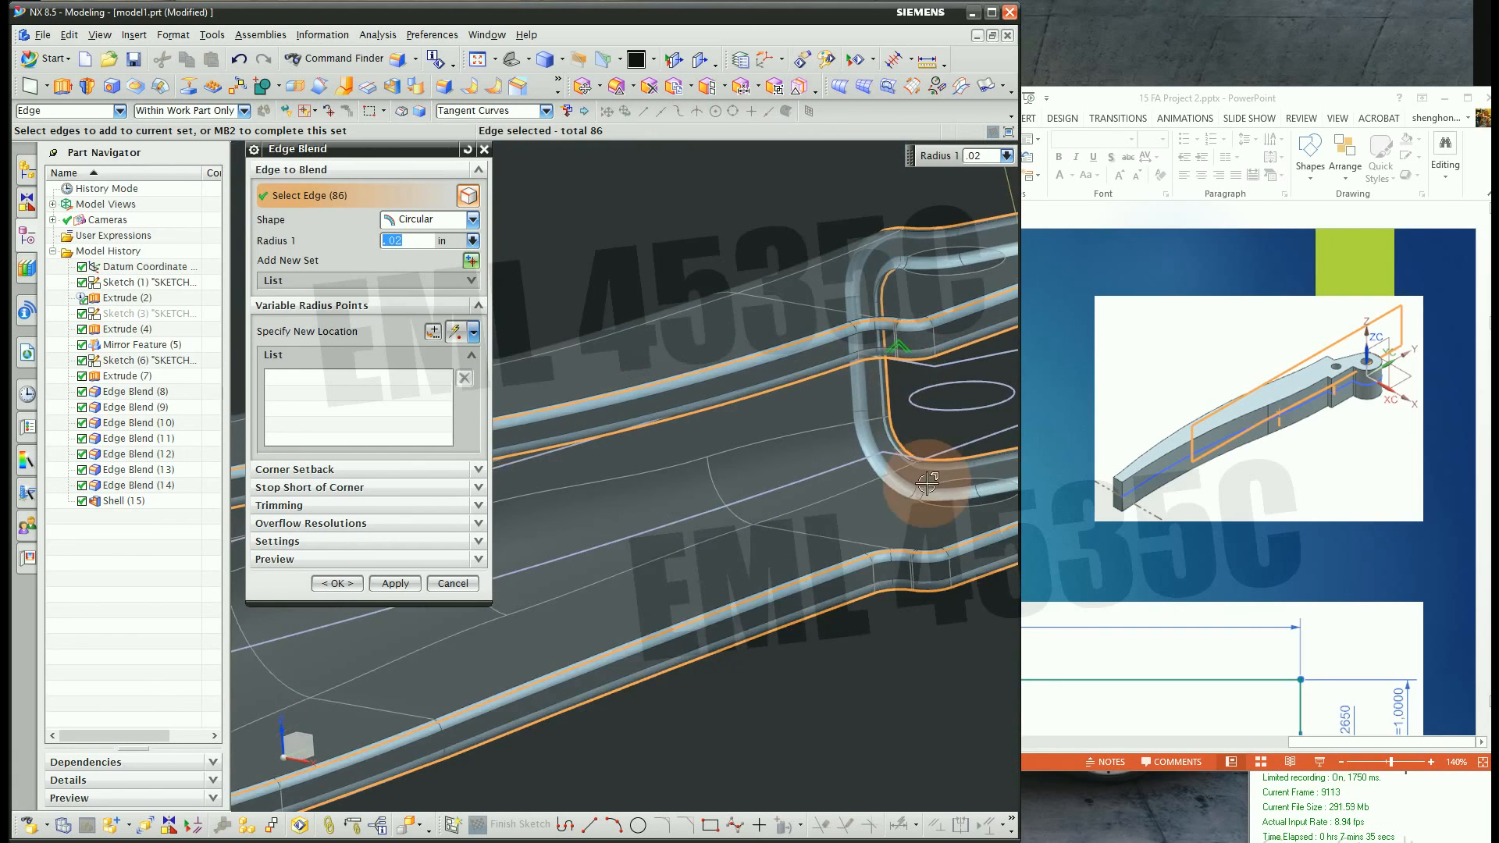
pyautogui.scroll(-5, 931, 465)
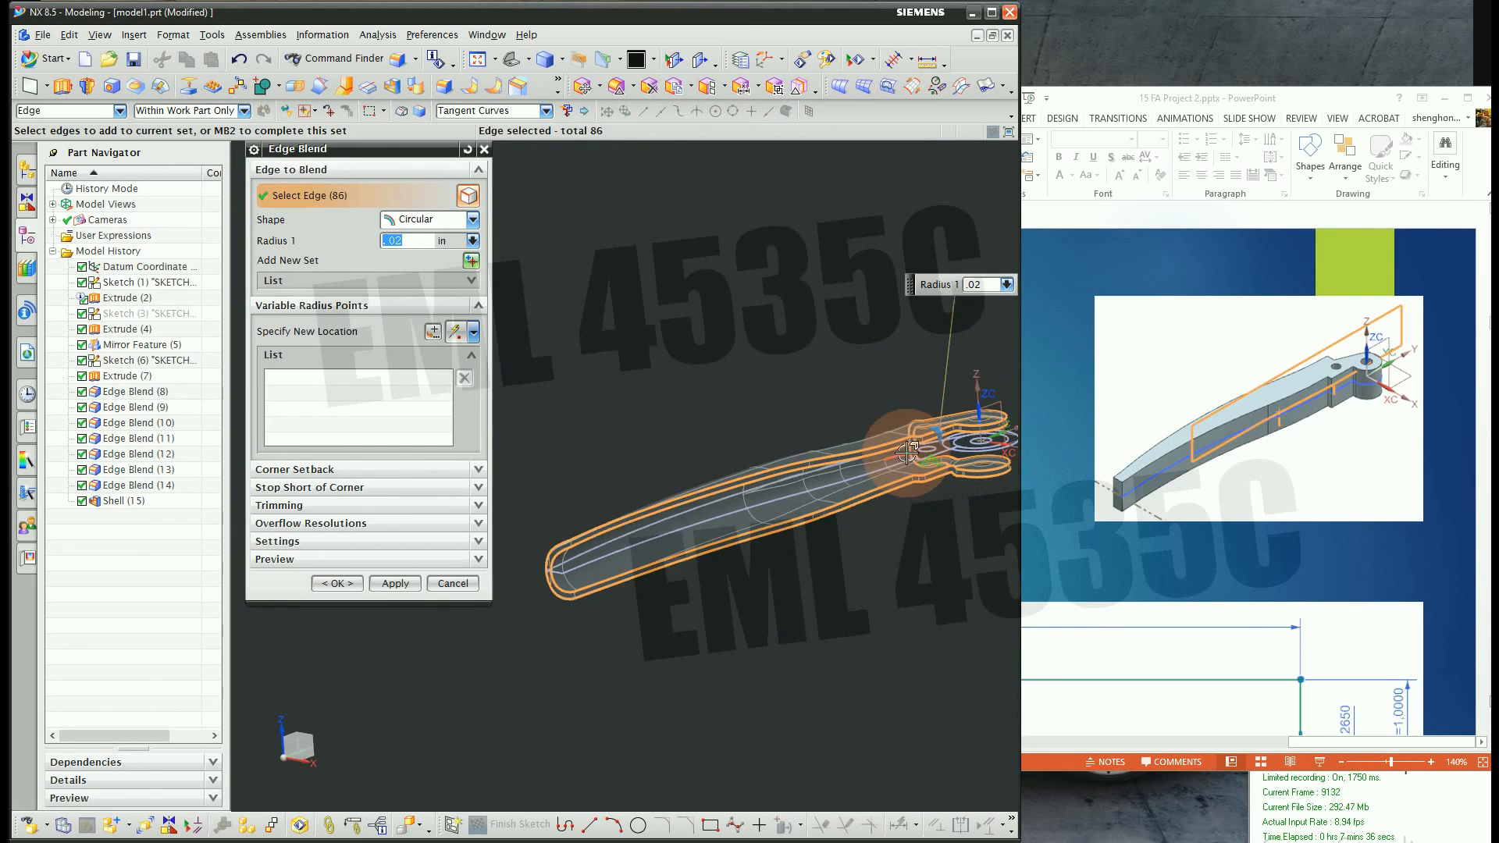
pyautogui.click(334, 586)
# Hide all sketches and datums so that only the handle's solid body is displayed
pyautogui.moveTo(877, 418); pyautogui.dragTo(703, 468, button='middle')
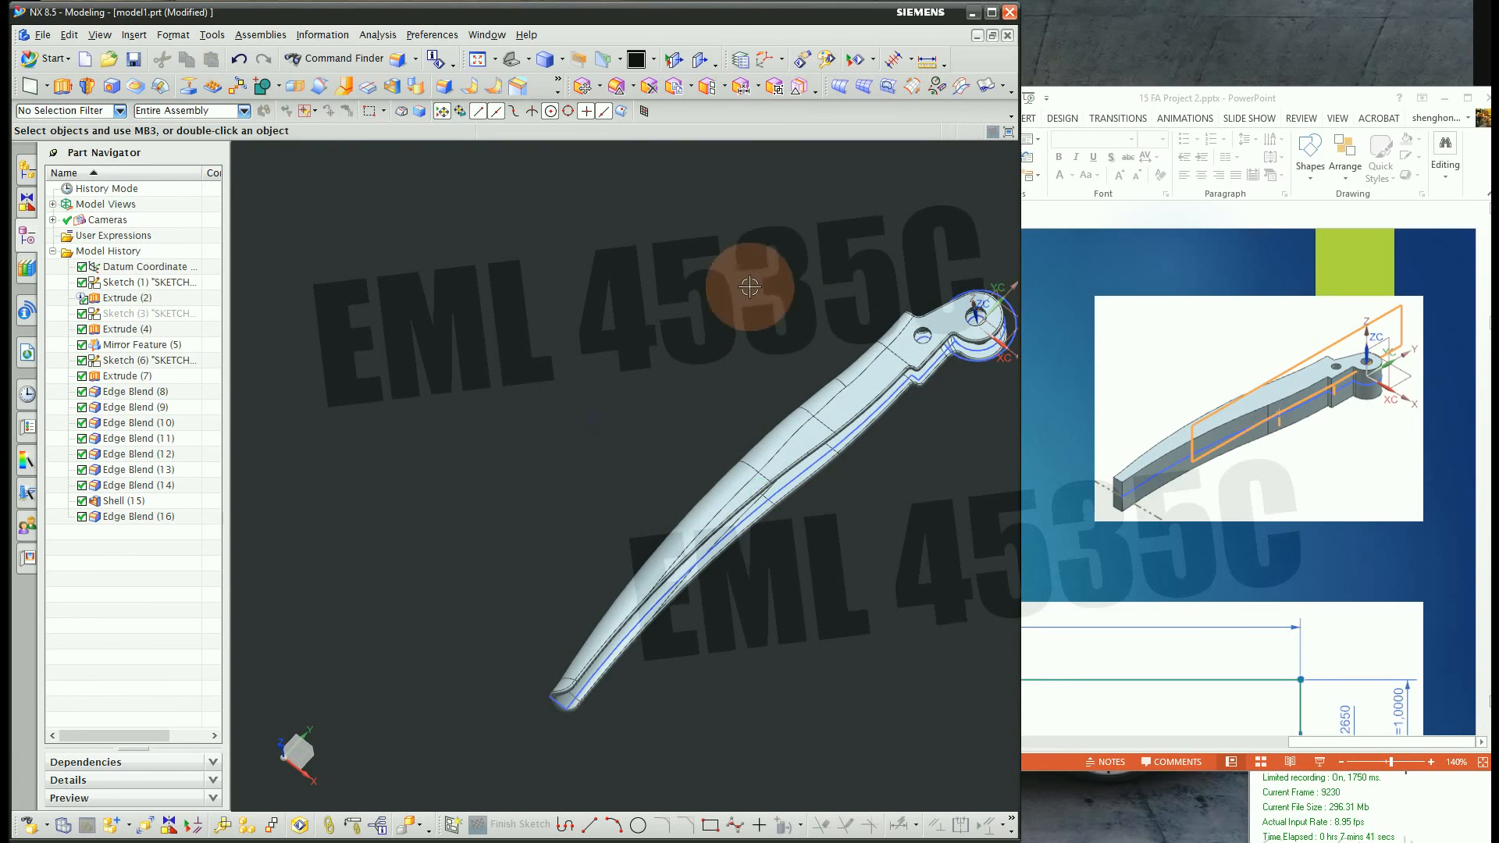
pyautogui.scroll(-3, 751, 290)
pyautogui.click(856, 60)
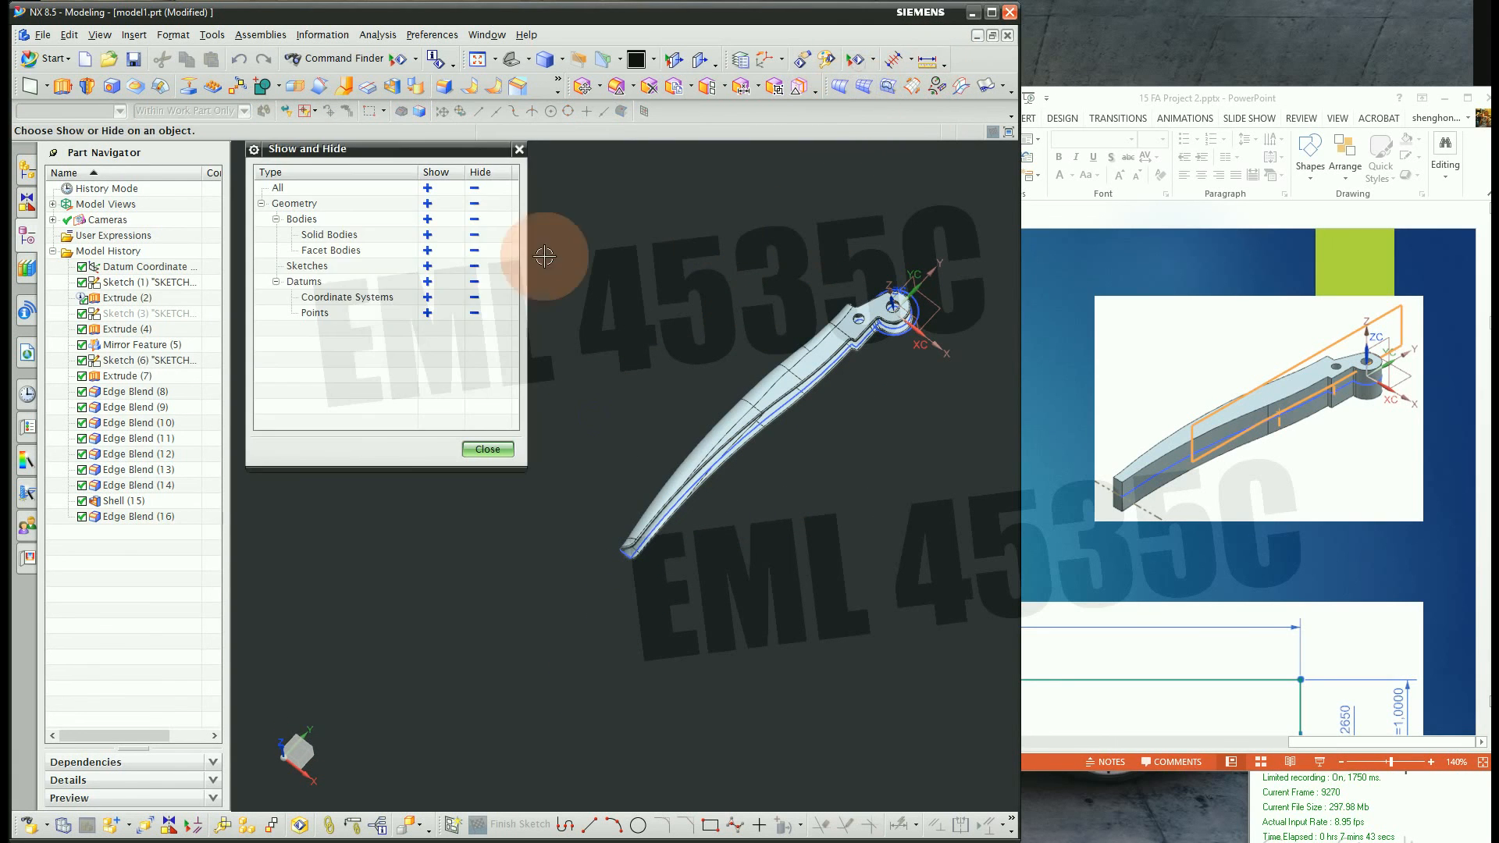
pyautogui.click(474, 268)
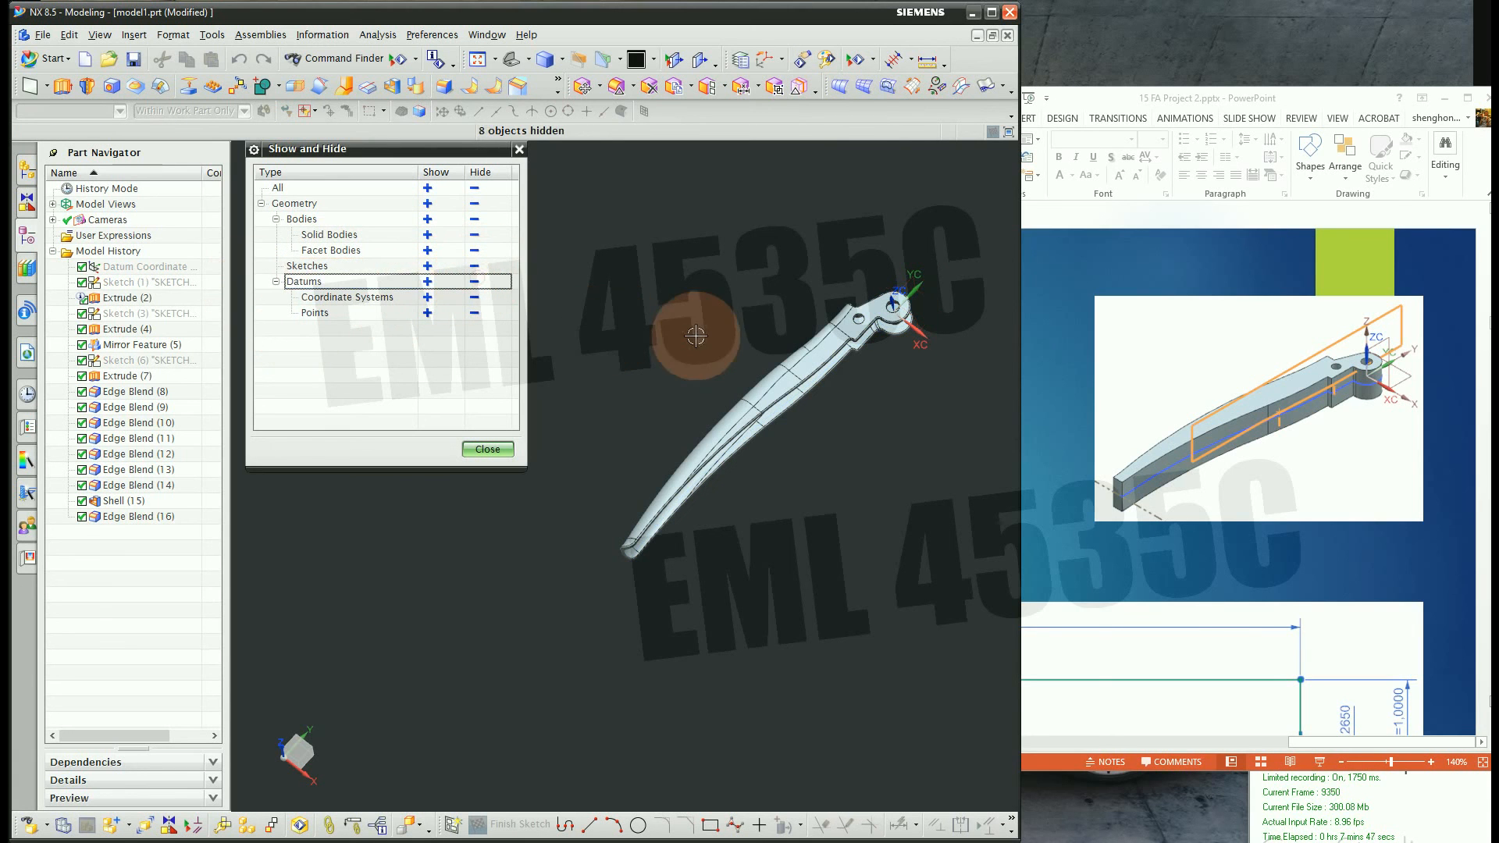
pyautogui.moveTo(696, 335); pyautogui.dragTo(772, 285, button='middle')
pyautogui.click(490, 450)
# Set the display to shaded without edges and inspect the finished handle from several angles
pyautogui.scroll(-4, 883, 335)
pyautogui.scroll(2, 721, 276)
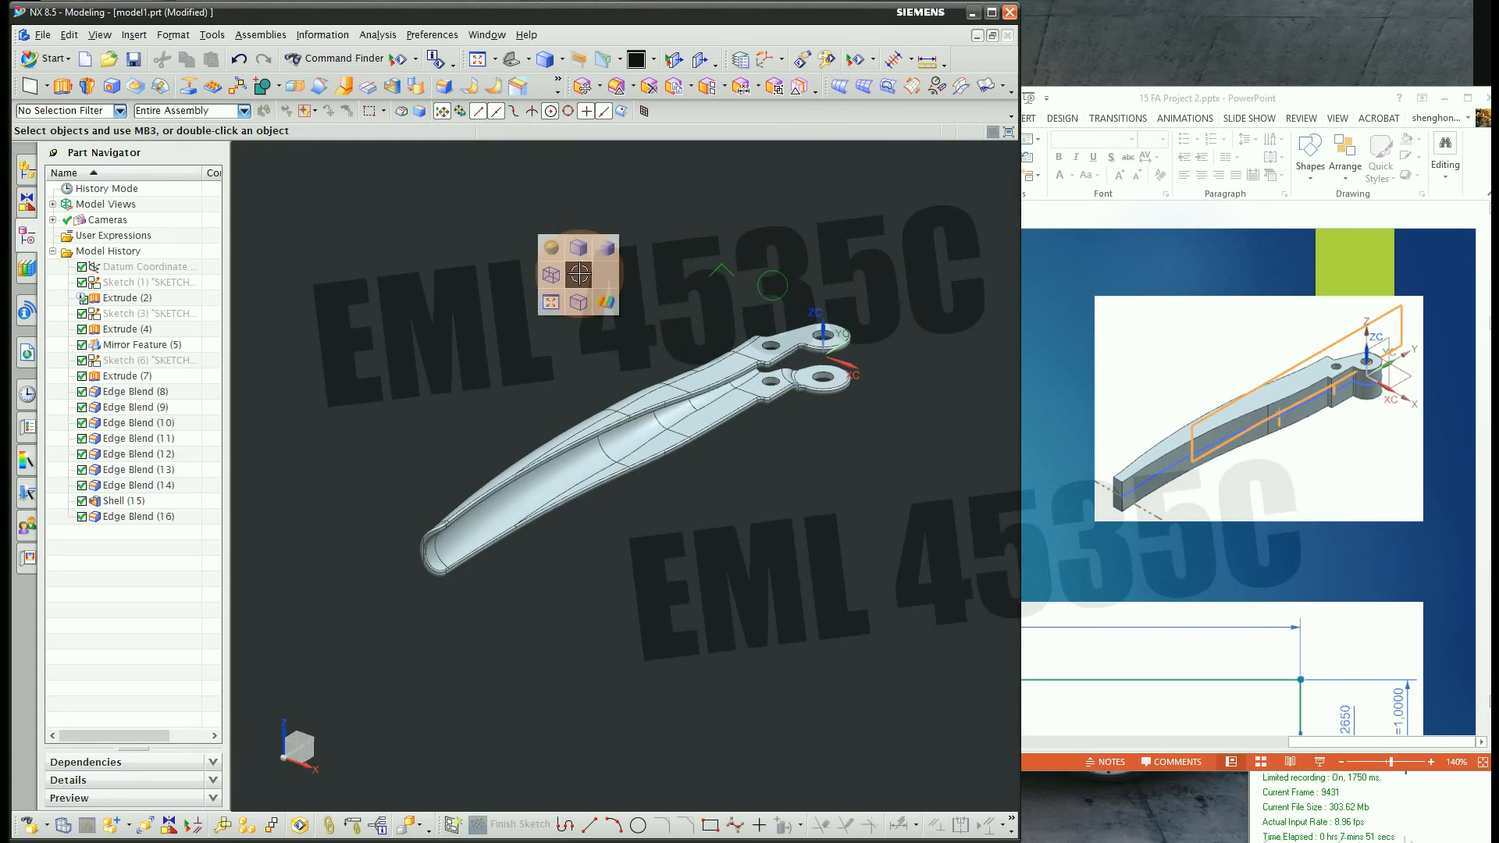
pyautogui.moveTo(600, 249); pyautogui.dragTo(607, 248, button='right')
pyautogui.scroll(2, 673, 297)
pyautogui.moveTo(663, 297)
pyautogui.mouseDown(button='middle')
pyautogui.moveTo(686, 333)
pyautogui.moveTo(776, 376)
pyautogui.mouseUp(button='middle')
pyautogui.scroll(3, 813, 362)
pyautogui.moveTo(589, 362)
pyautogui.mouseDown(button='middle')
pyautogui.moveTo(669, 258)
pyautogui.moveTo(767, 325)
pyautogui.moveTo(880, 267)
pyautogui.moveTo(871, 213)
pyautogui.mouseUp(button='middle')
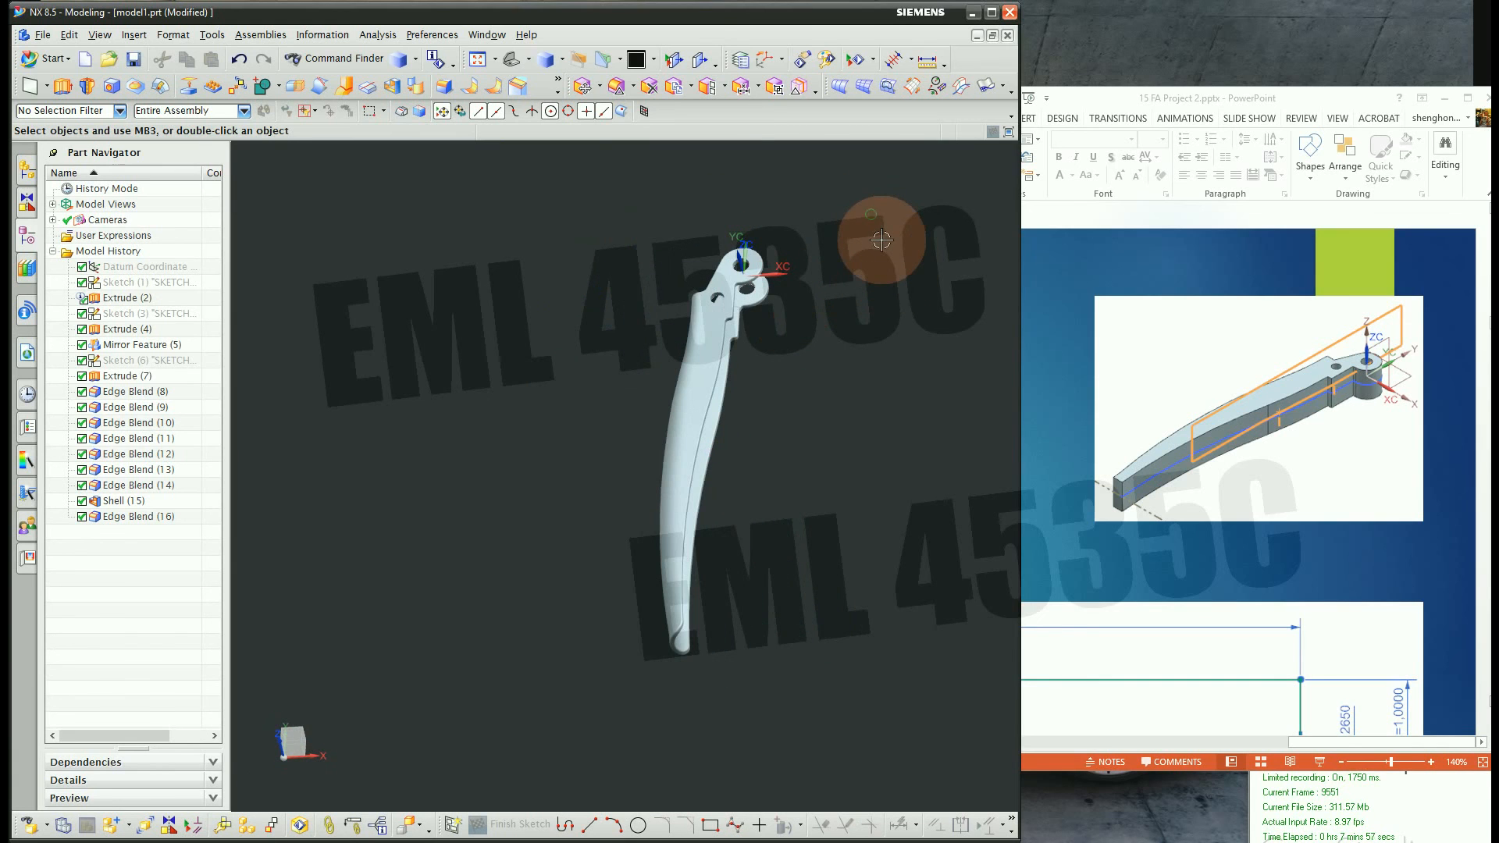